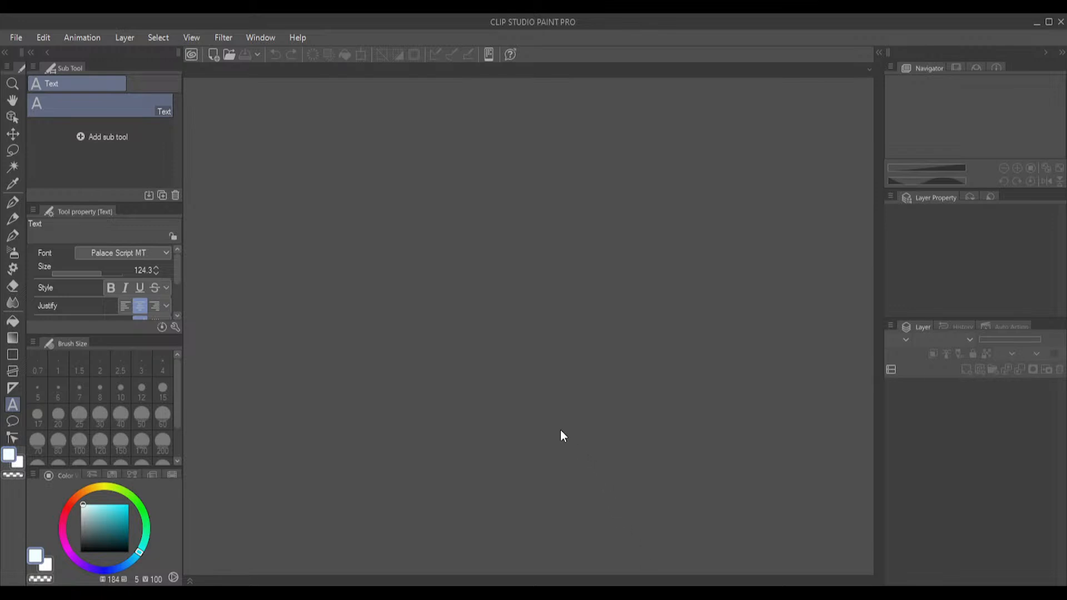
# Create a new blank illustration canvas of 1920 x 1080 px at 72 dpi
pyautogui.click(213, 54)
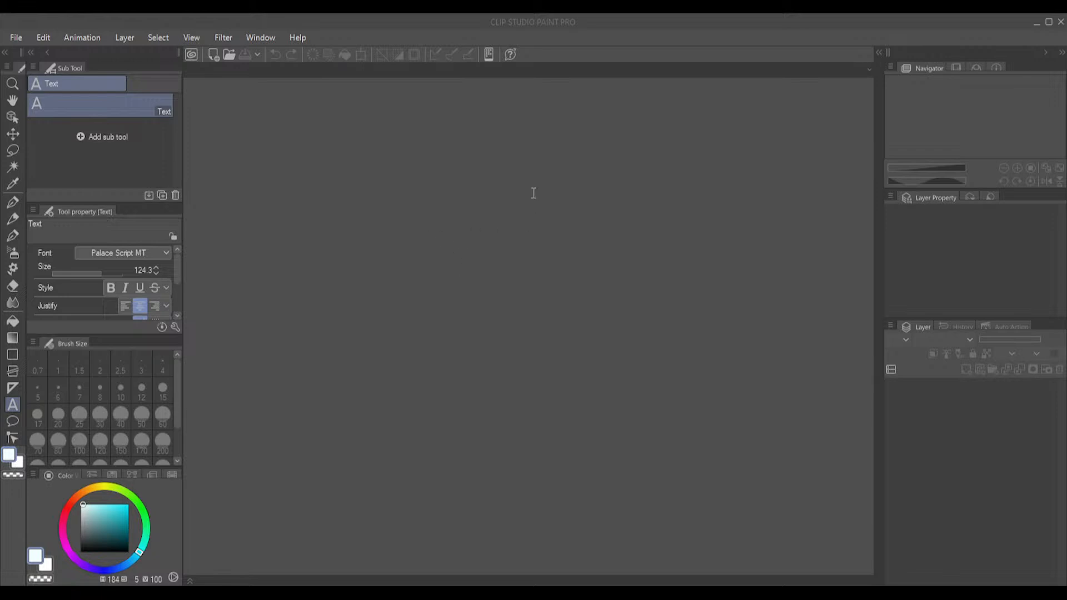
pyautogui.click(603, 148)
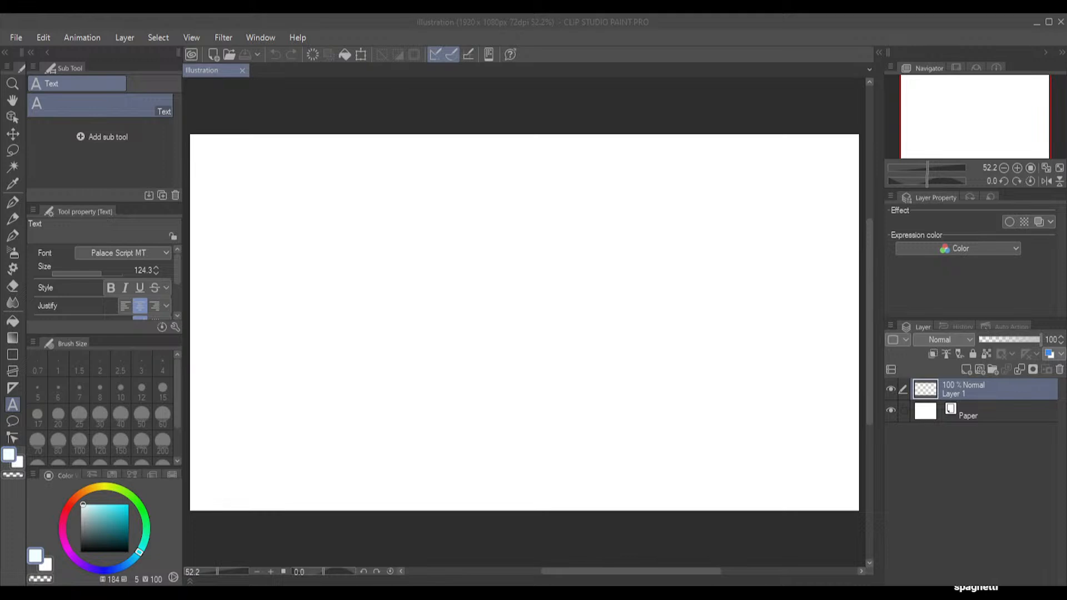
pyautogui.click(511, 329)
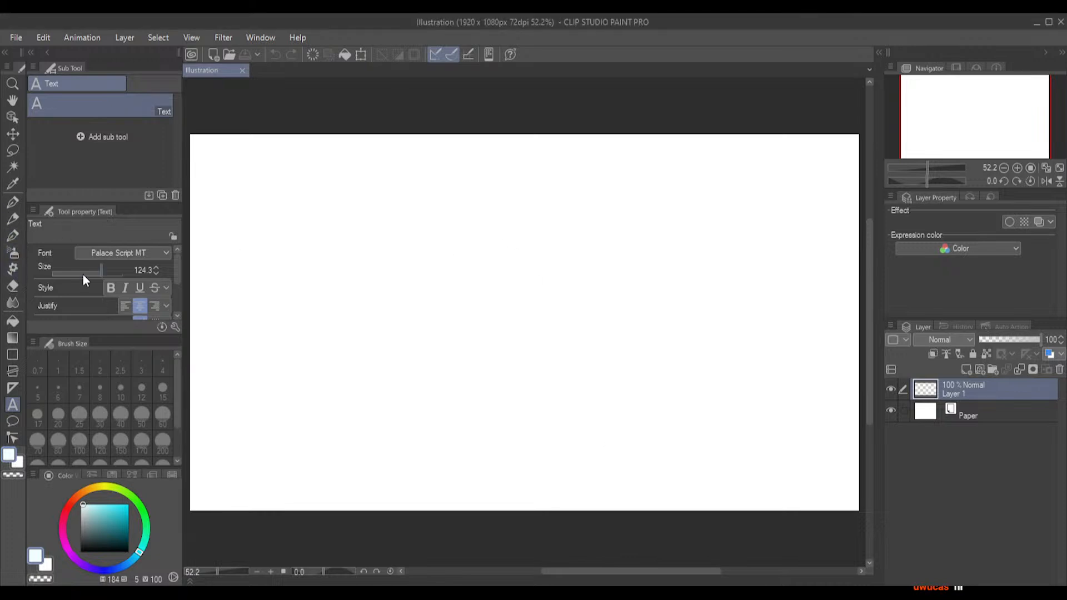
# Set up the Pencil tool with a bright, fully saturated red drawing colour for sketching
pyautogui.click(12, 219)
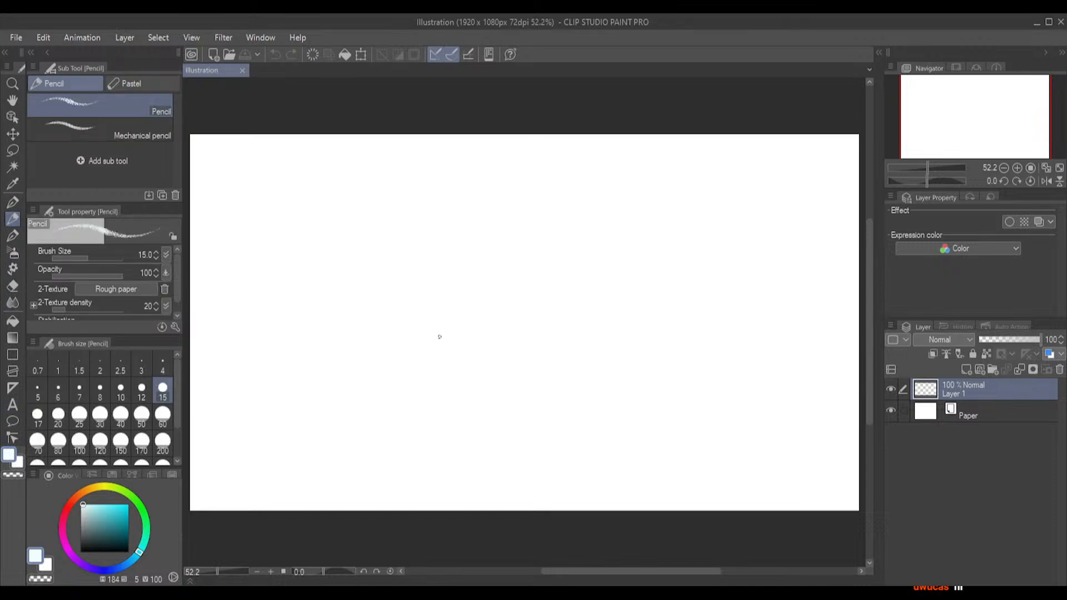
pyautogui.click(130, 552)
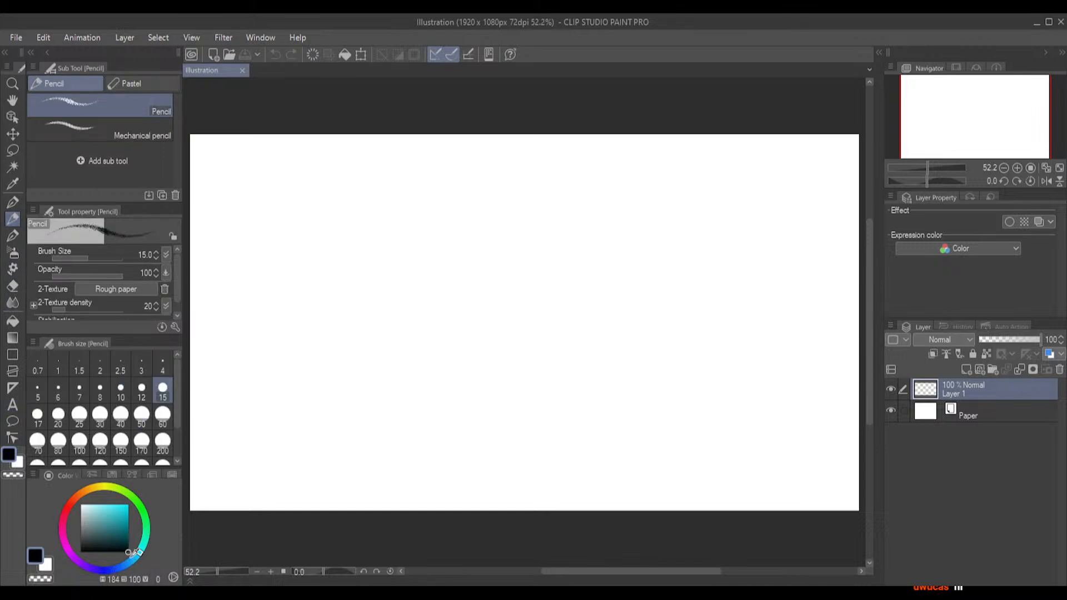
pyautogui.click(67, 510)
pyautogui.moveTo(131, 534)
pyautogui.mouseDown()
pyautogui.moveTo(123, 508)
pyautogui.moveTo(137, 500)
pyautogui.mouseUp()
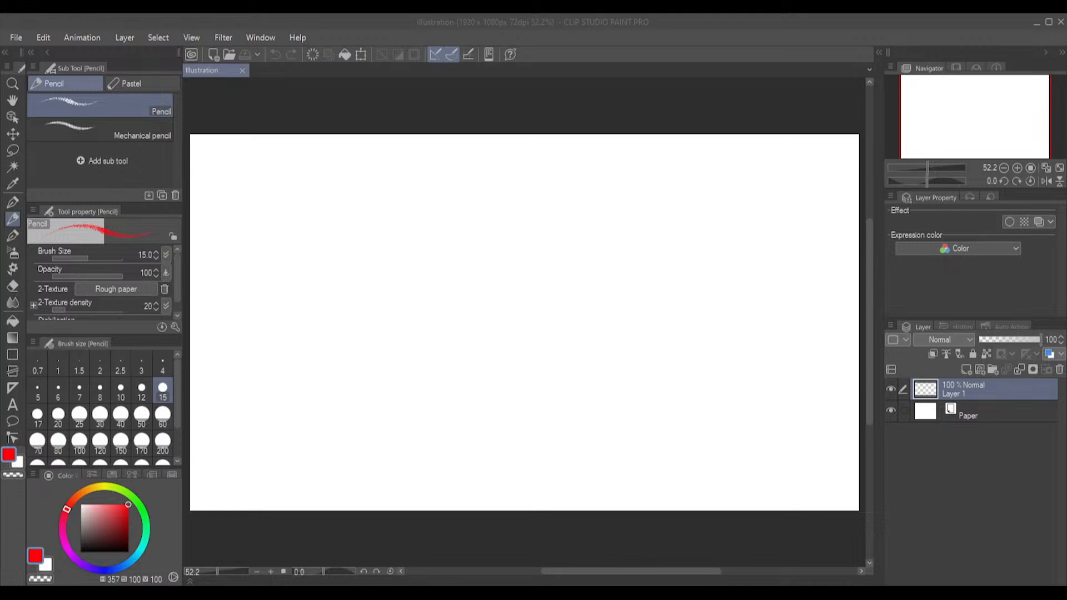
pyautogui.click(587, 484)
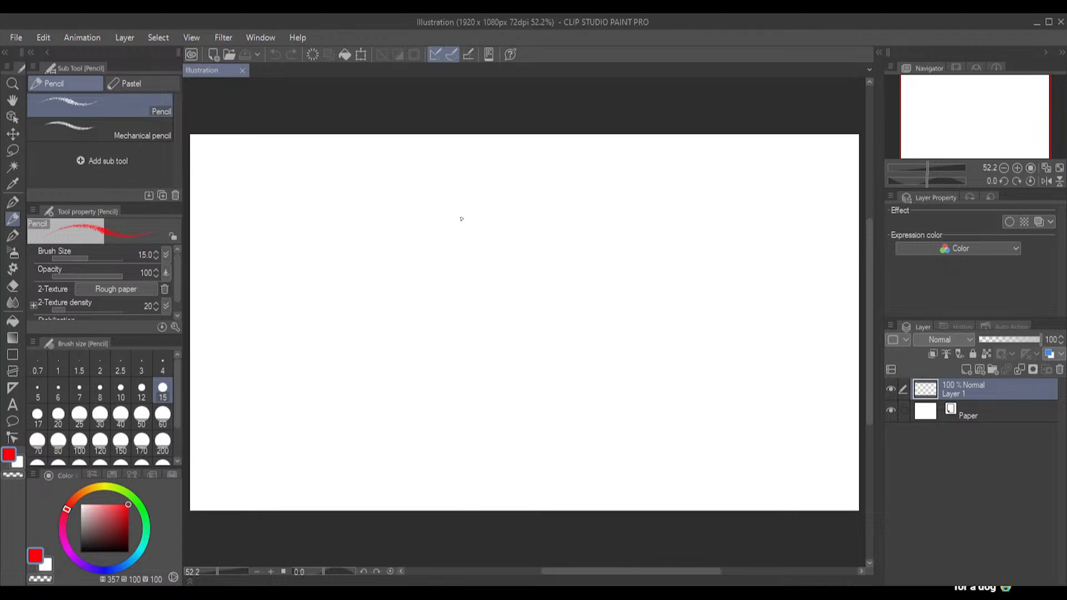
# Sketch a rounded skull outline in the upper middle of the canvas with a small jagged jaw beneath it
pyautogui.click(548, 282)
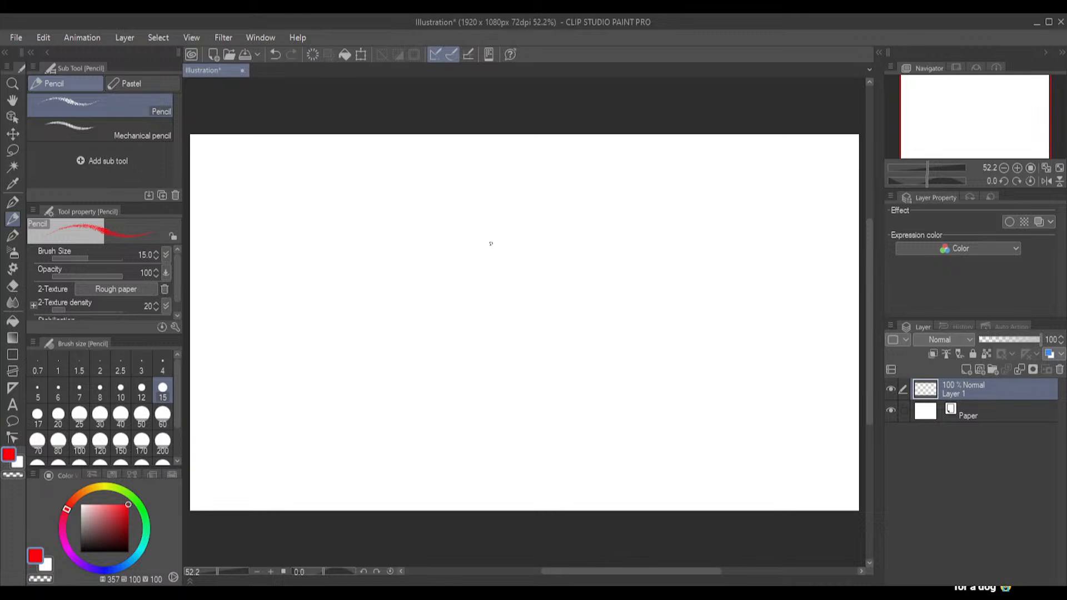
pyautogui.moveTo(474, 228)
pyautogui.mouseDown()
pyautogui.moveTo(439, 244)
pyautogui.moveTo(454, 262)
pyautogui.mouseUp()
pyautogui.moveTo(460, 266); pyautogui.dragTo(476, 264)
pyautogui.moveTo(474, 228); pyautogui.dragTo(477, 265)
pyautogui.moveTo(461, 275)
pyautogui.mouseDown()
pyautogui.moveTo(476, 272)
pyautogui.moveTo(478, 285)
pyautogui.moveTo(466, 273)
pyautogui.mouseUp()
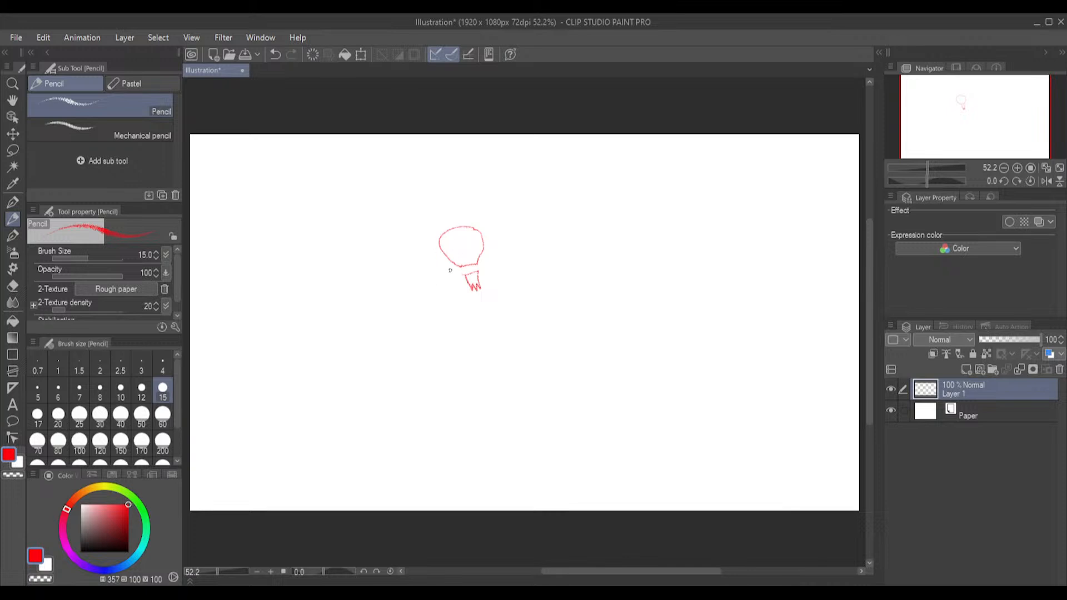
# Draw two round eye sockets inside the skull and a curved horn on each side of its head
pyautogui.moveTo(454, 240)
pyautogui.mouseDown()
pyautogui.moveTo(448, 249)
pyautogui.moveTo(461, 253)
pyautogui.moveTo(455, 245)
pyautogui.mouseUp()
pyautogui.moveTo(475, 241); pyautogui.dragTo(474, 242)
pyautogui.moveTo(431, 236)
pyautogui.mouseDown()
pyautogui.moveTo(439, 204)
pyautogui.moveTo(420, 223)
pyautogui.moveTo(430, 246)
pyautogui.mouseUp()
pyautogui.moveTo(470, 228)
pyautogui.mouseDown()
pyautogui.moveTo(470, 209)
pyautogui.moveTo(452, 205)
pyautogui.moveTo(462, 199)
pyautogui.moveTo(484, 208)
pyautogui.moveTo(484, 234)
pyautogui.mouseUp()
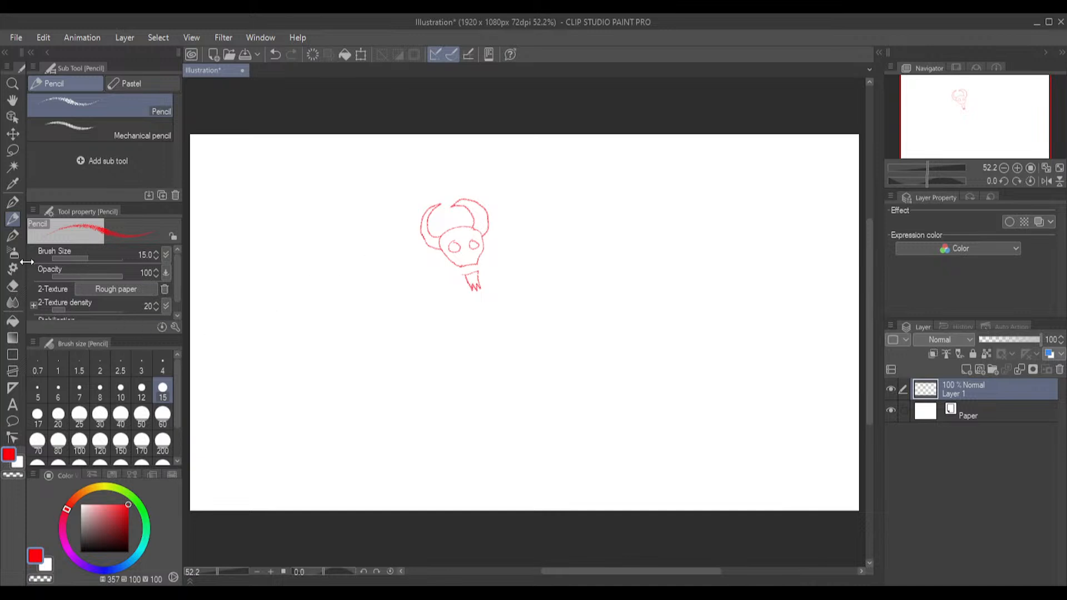
# Set the Hard eraser's size to 20, then undo the skull's right horn and redraw it with the Pencil
pyautogui.click(12, 287)
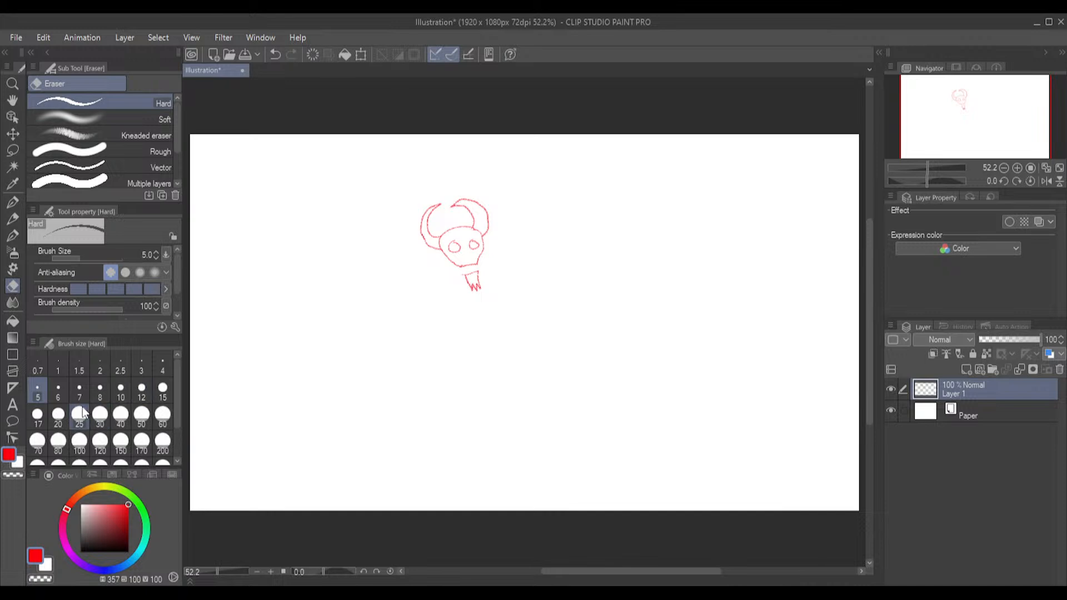
pyautogui.click(58, 416)
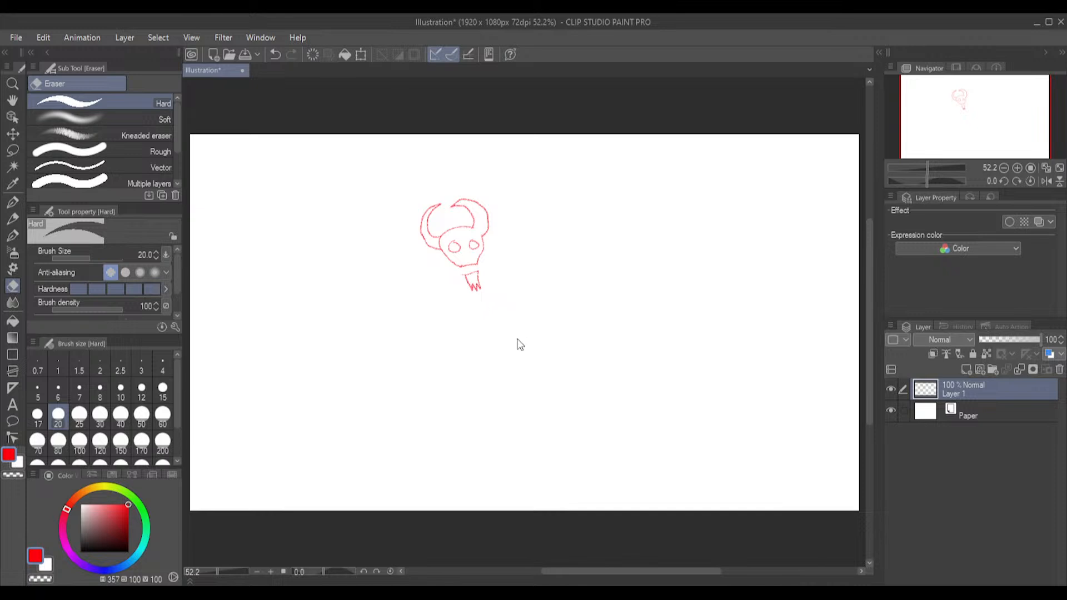
pyautogui.hotkey('ctrl', 'z')
pyautogui.hotkey('ctrl', 'z')
pyautogui.click(11, 220)
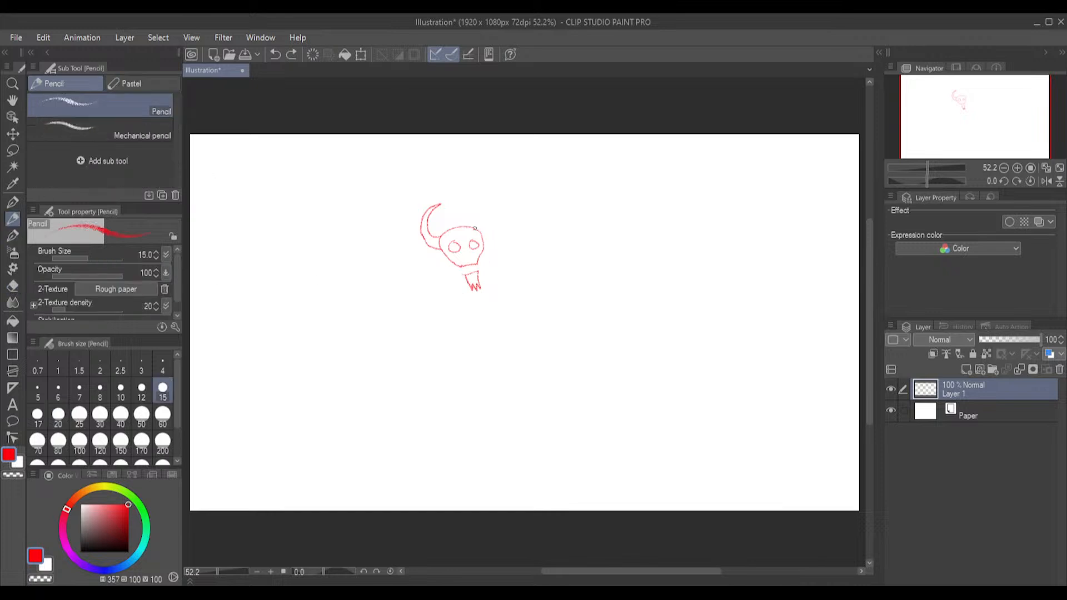
pyautogui.moveTo(475, 229)
pyautogui.mouseDown()
pyautogui.moveTo(445, 208)
pyautogui.moveTo(467, 199)
pyautogui.moveTo(482, 234)
pyautogui.mouseUp()
pyautogui.click(13, 287)
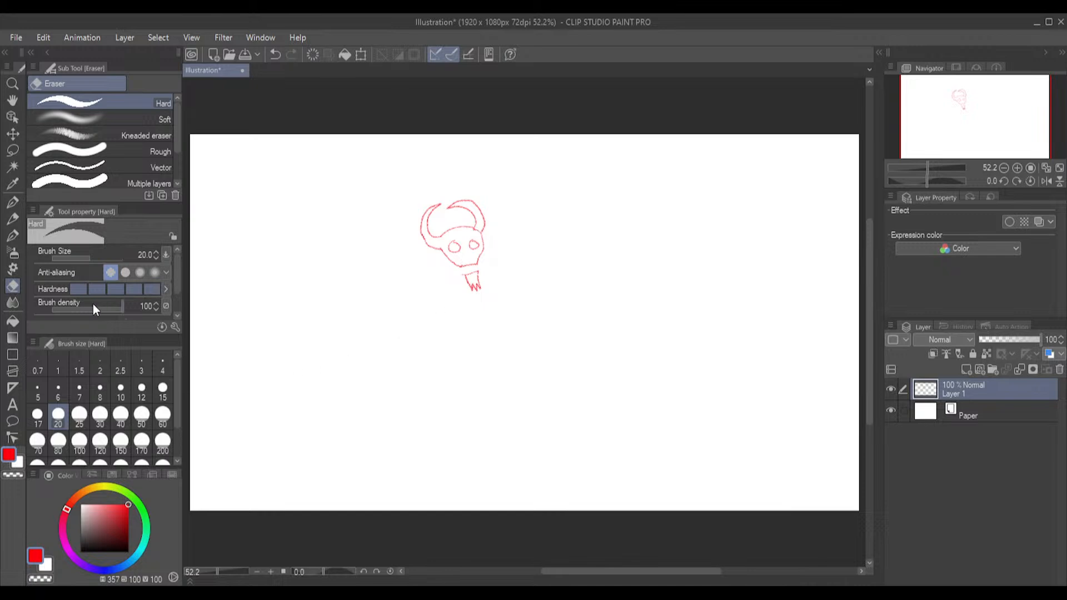
# Sketch the muscular shoulders, both arms and the sides of the torso below the skull with the Pencil
pyautogui.click(11, 219)
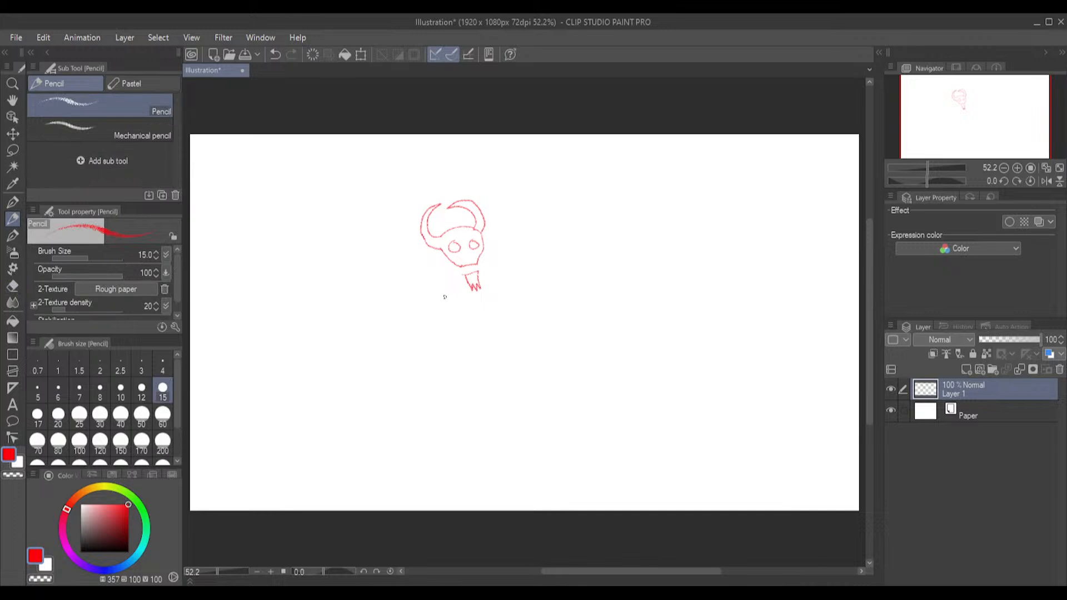
pyautogui.moveTo(444, 296)
pyautogui.mouseDown()
pyautogui.moveTo(404, 295)
pyautogui.moveTo(399, 319)
pyautogui.mouseUp()
pyautogui.moveTo(398, 321)
pyautogui.mouseDown()
pyautogui.moveTo(370, 402)
pyautogui.moveTo(389, 398)
pyautogui.moveTo(428, 346)
pyautogui.moveTo(433, 359)
pyautogui.mouseUp()
pyautogui.moveTo(432, 371); pyautogui.dragTo(448, 412)
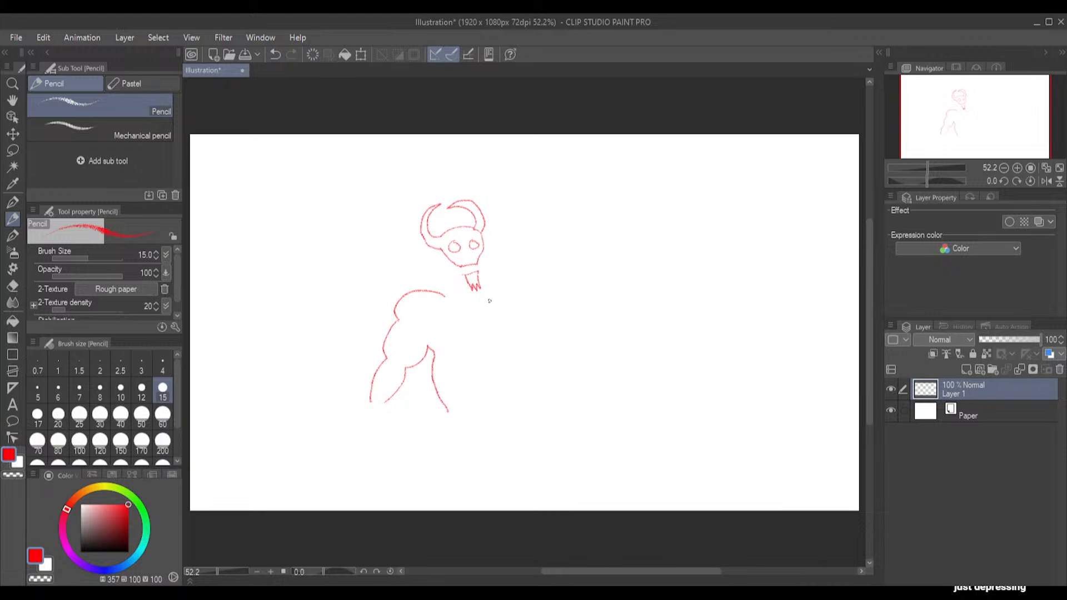
pyautogui.moveTo(495, 294)
pyautogui.mouseDown()
pyautogui.moveTo(531, 281)
pyautogui.moveTo(555, 315)
pyautogui.moveTo(574, 391)
pyautogui.moveTo(557, 388)
pyautogui.moveTo(515, 319)
pyautogui.moveTo(526, 402)
pyautogui.mouseUp()
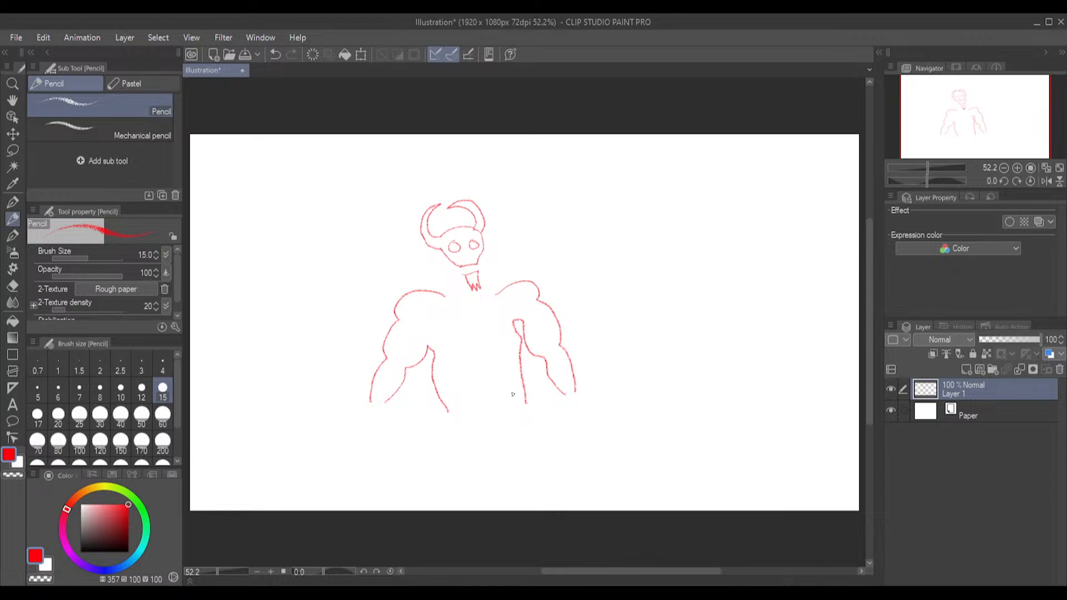
# Lasso the whole figure, move it to the canvas's upper-left area, and clear the selection
pyautogui.click(12, 150)
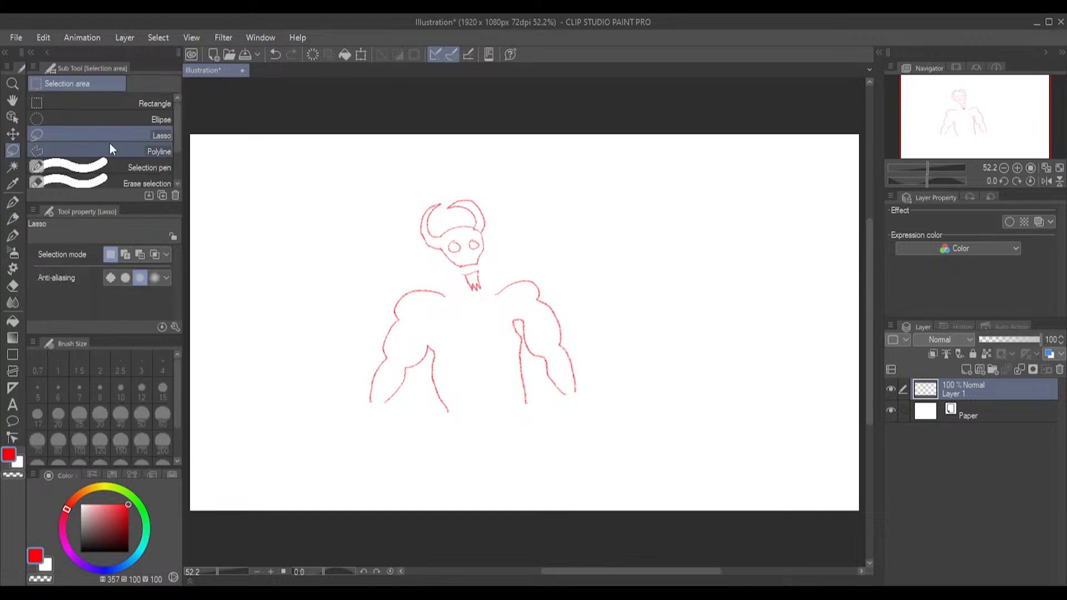
pyautogui.moveTo(461, 182)
pyautogui.mouseDown()
pyautogui.moveTo(436, 185)
pyautogui.moveTo(367, 247)
pyautogui.moveTo(353, 399)
pyautogui.moveTo(382, 462)
pyautogui.moveTo(567, 450)
pyautogui.moveTo(626, 361)
pyautogui.moveTo(584, 264)
pyautogui.moveTo(455, 180)
pyautogui.mouseUp()
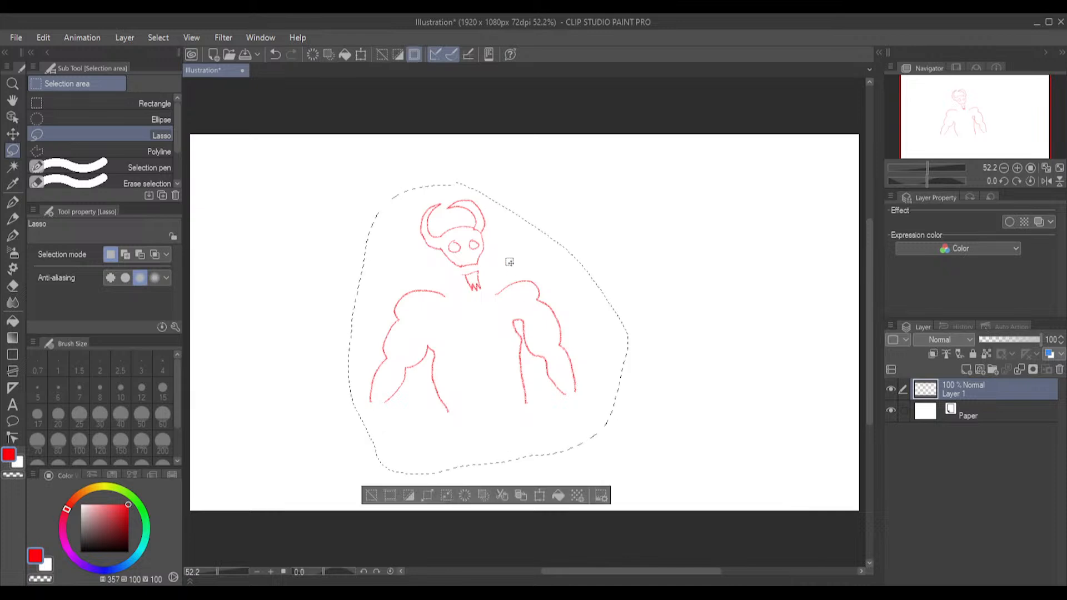
pyautogui.click(539, 495)
pyautogui.moveTo(540, 362)
pyautogui.mouseDown()
pyautogui.moveTo(391, 312)
pyautogui.moveTo(405, 306)
pyautogui.mouseUp()
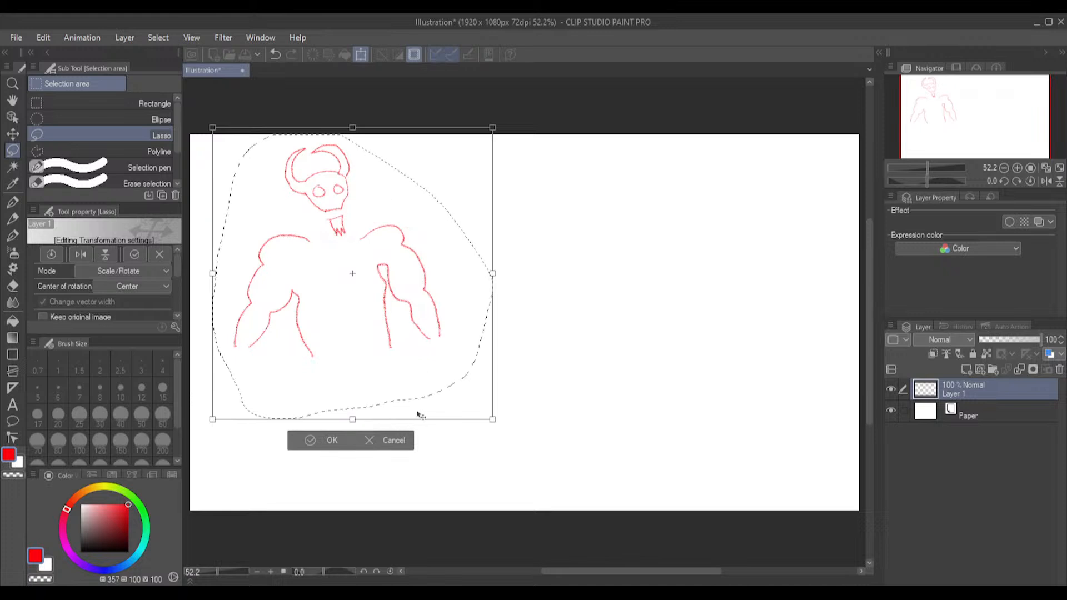
pyautogui.click(309, 442)
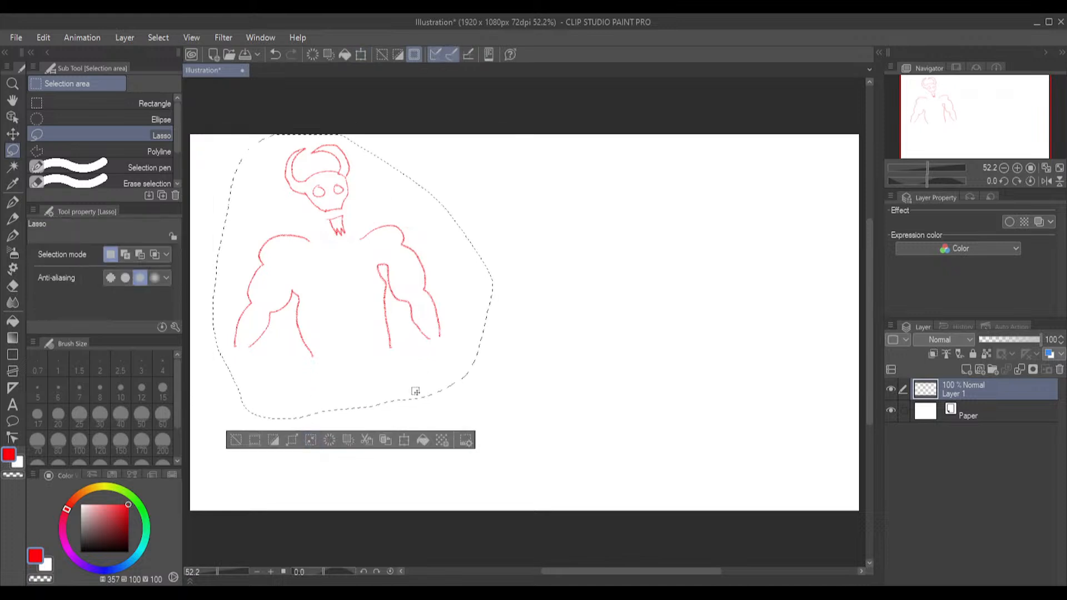
pyautogui.hotkey('ctrl', 'd')
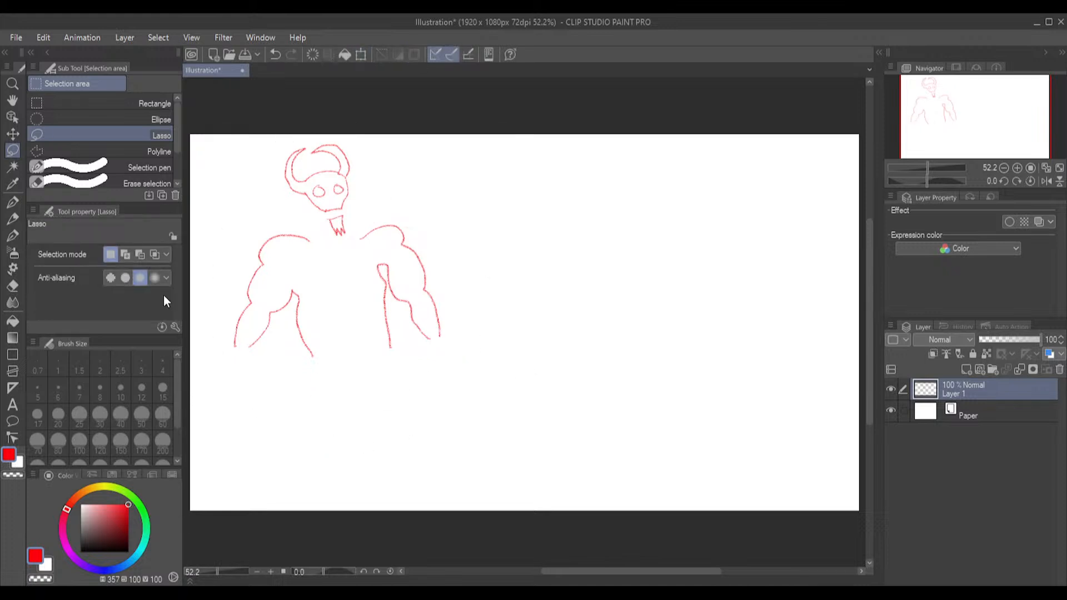
# Lasso the figure again, shift it slightly down from the canvas's upper edge, and clear the selection
pyautogui.click(12, 219)
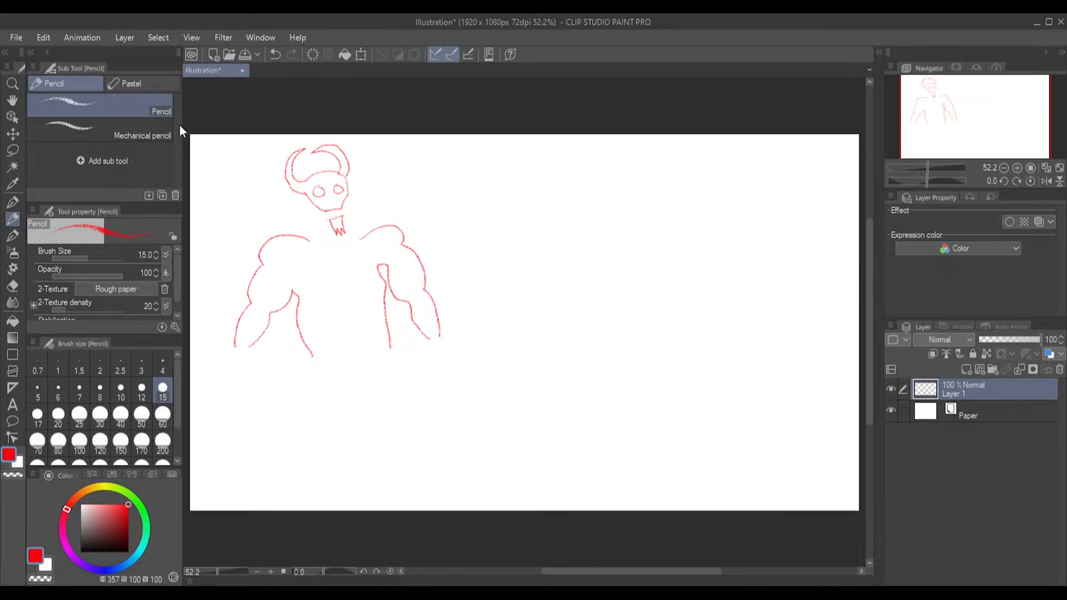
pyautogui.click(12, 150)
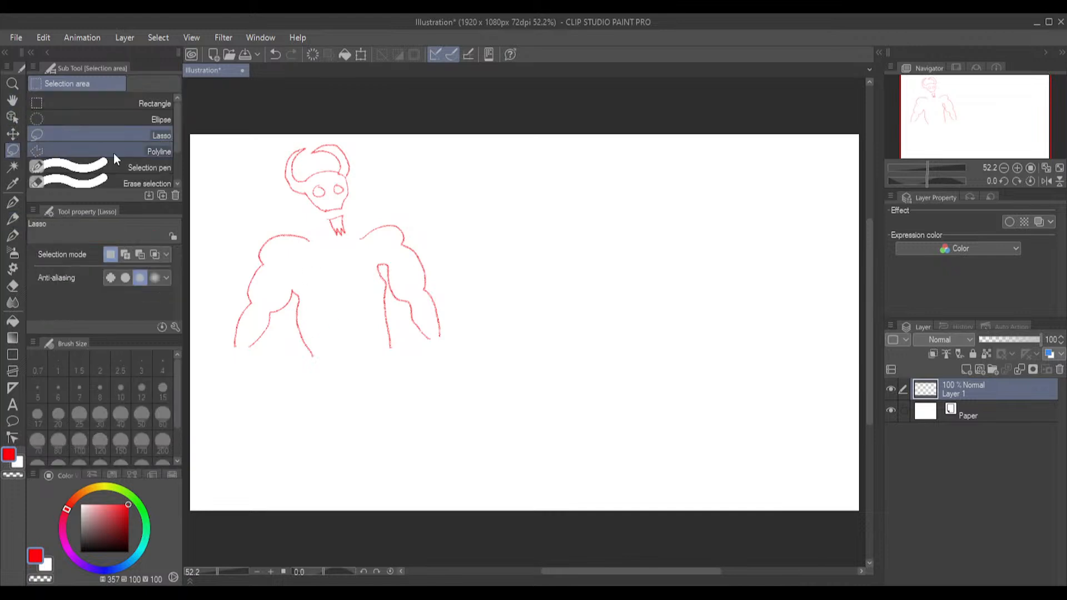
pyautogui.moveTo(328, 125)
pyautogui.mouseDown()
pyautogui.moveTo(267, 147)
pyautogui.moveTo(243, 180)
pyautogui.moveTo(215, 289)
pyautogui.moveTo(218, 345)
pyautogui.moveTo(268, 396)
pyautogui.moveTo(389, 404)
pyautogui.moveTo(467, 382)
pyautogui.moveTo(486, 286)
pyautogui.moveTo(378, 162)
pyautogui.moveTo(349, 140)
pyautogui.moveTo(296, 136)
pyautogui.mouseUp()
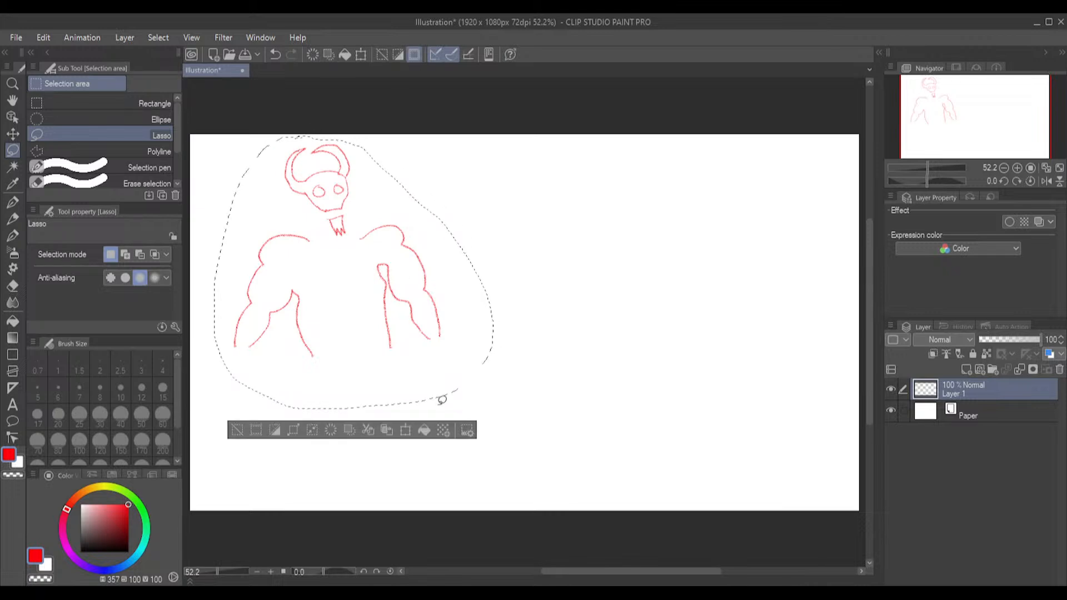
pyautogui.click(405, 430)
pyautogui.moveTo(374, 286); pyautogui.dragTo(378, 303)
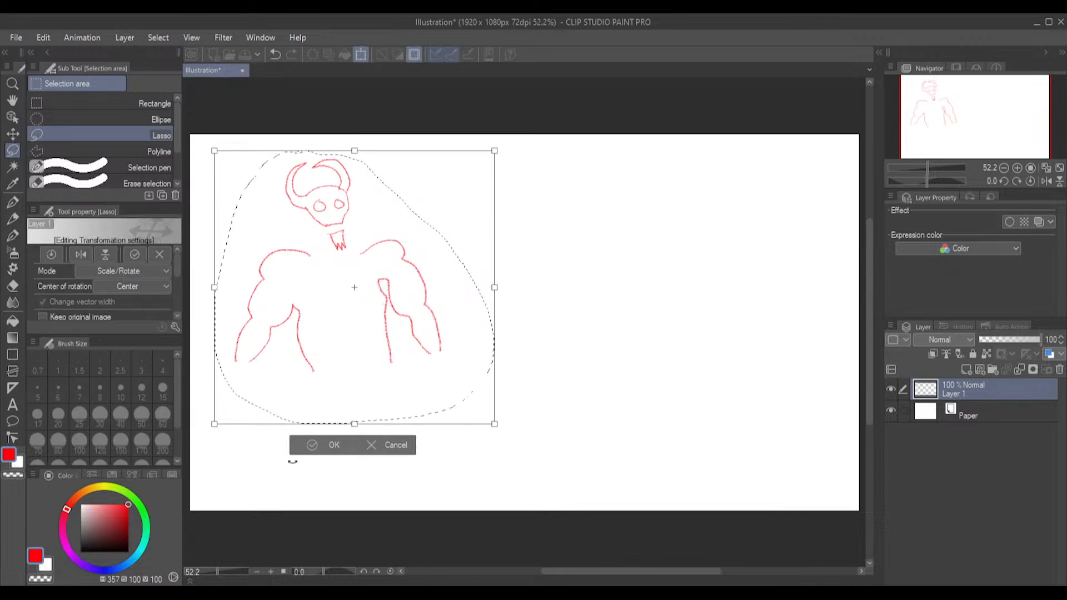
pyautogui.click(311, 445)
pyautogui.click(545, 260)
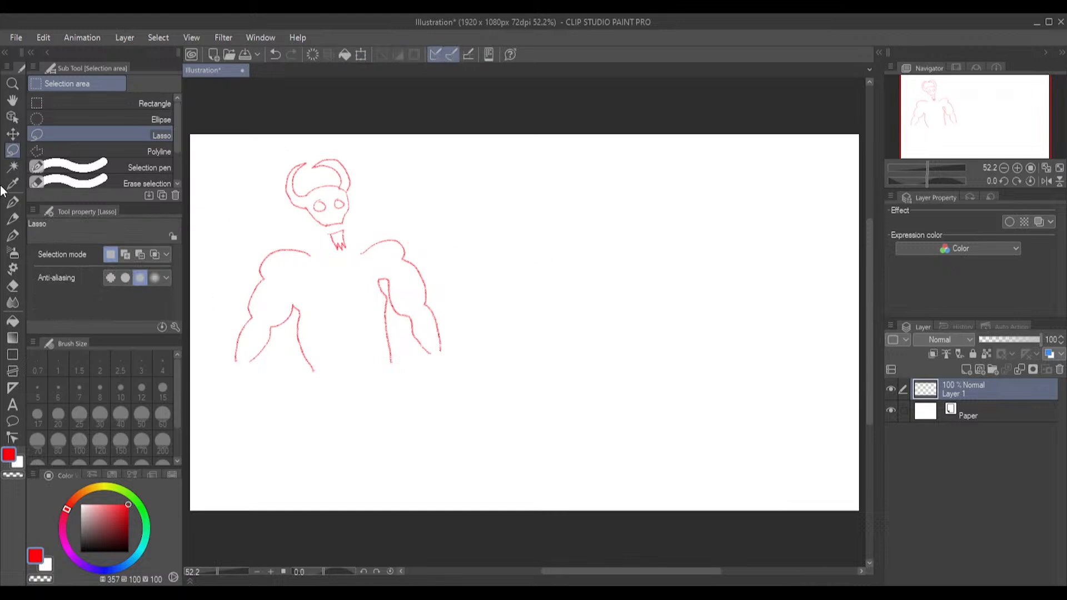
# Draw the neck between the skull and shoulders with small bony shapes along it using the Pencil
pyautogui.press('p')
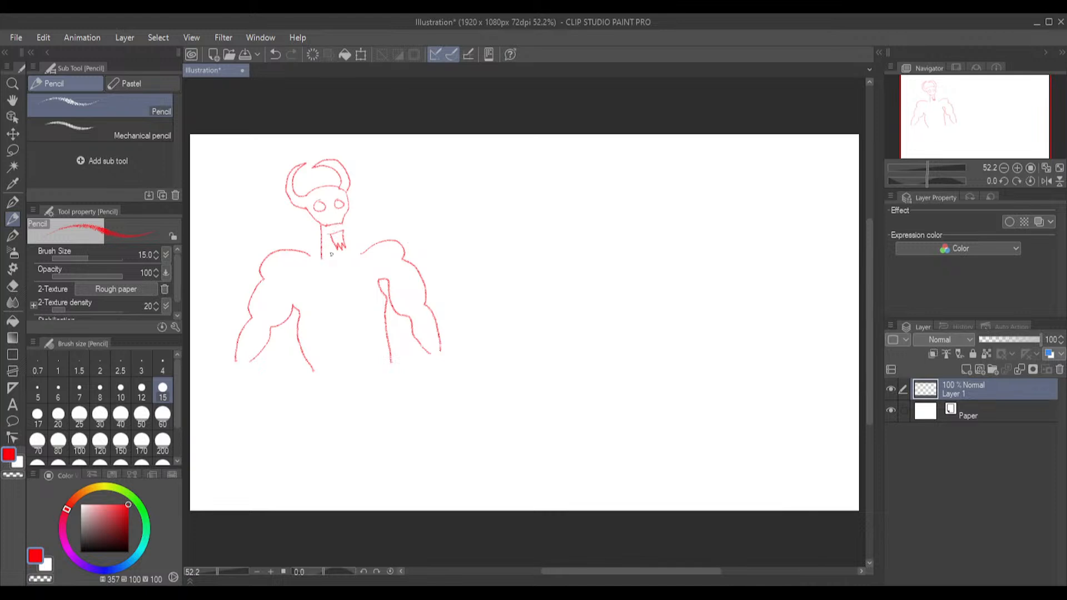
pyautogui.moveTo(333, 260); pyautogui.dragTo(334, 249)
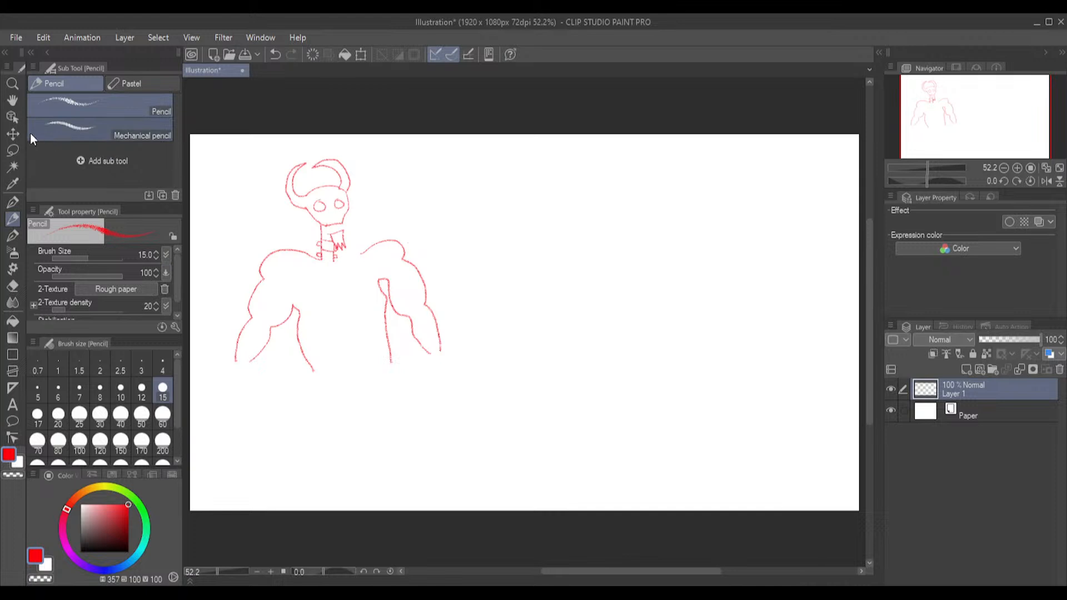
# Lasso the figure's right shoulder, arm and torso side, move them closer to the neck, and clear the selection
pyautogui.click(12, 150)
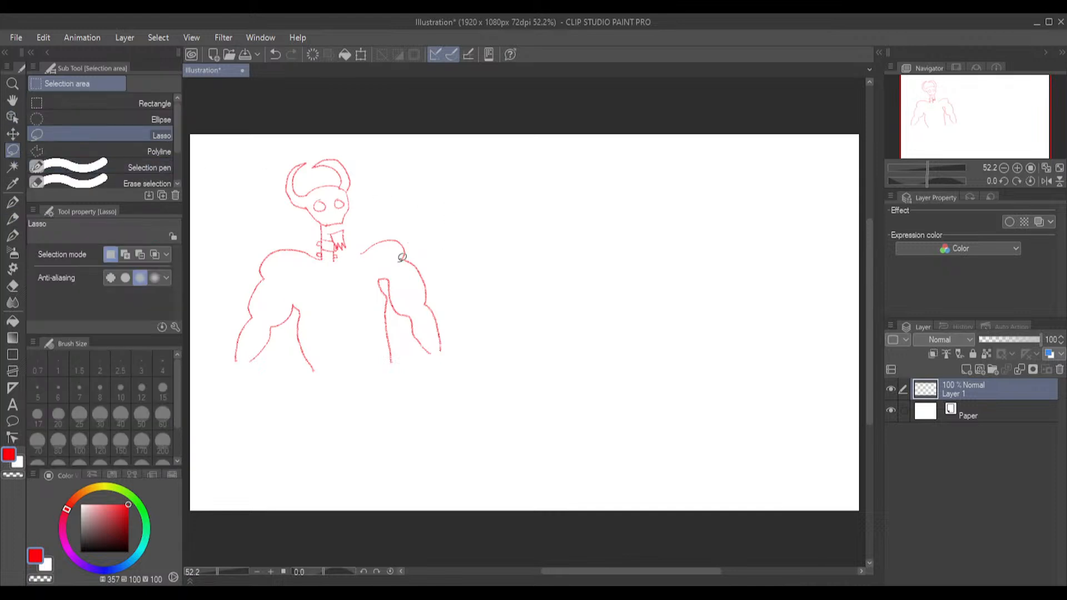
pyautogui.moveTo(364, 237)
pyautogui.mouseDown()
pyautogui.moveTo(356, 307)
pyautogui.moveTo(378, 373)
pyautogui.moveTo(454, 359)
pyautogui.moveTo(454, 312)
pyautogui.moveTo(414, 241)
pyautogui.moveTo(405, 228)
pyautogui.moveTo(365, 235)
pyautogui.mouseUp()
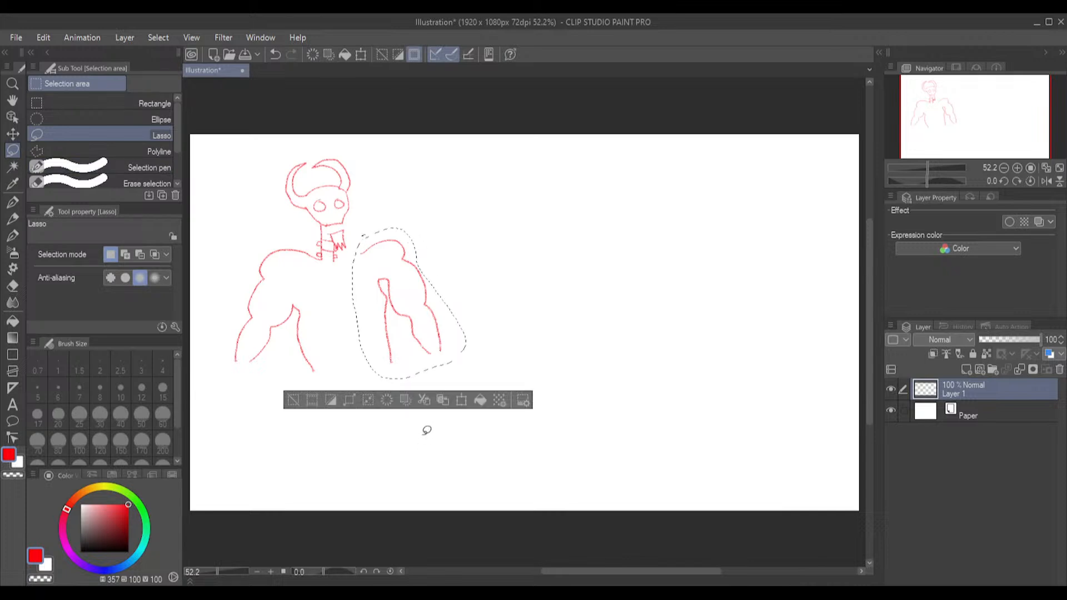
pyautogui.click(464, 398)
pyautogui.moveTo(436, 317); pyautogui.dragTo(407, 288)
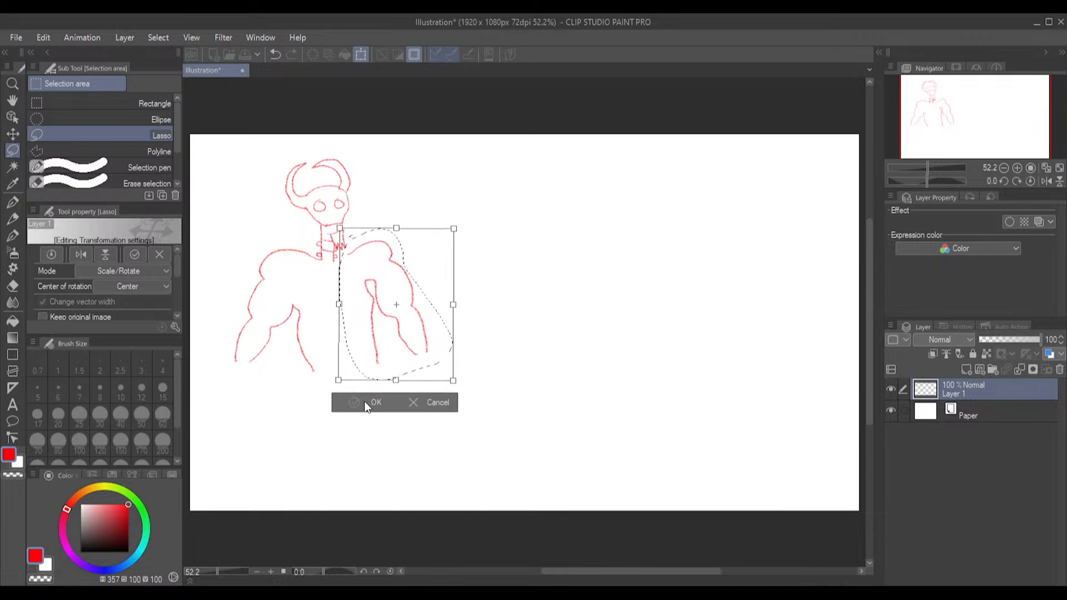
pyautogui.click(365, 402)
pyautogui.click(464, 252)
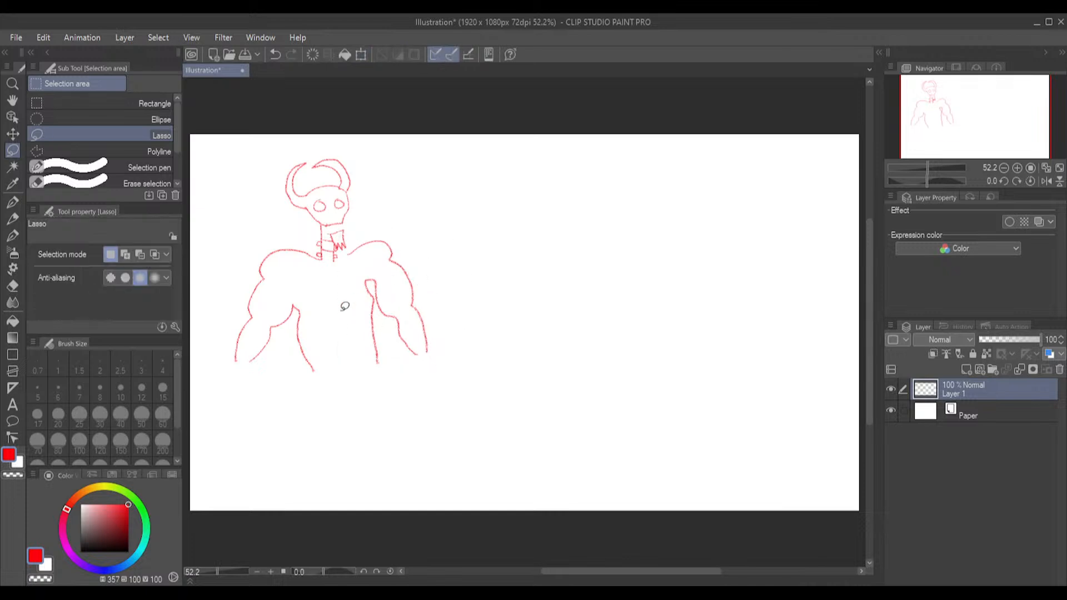
# Extend the right shoulder line to the base of the neck with the Pencil and switch to the Hard eraser
pyautogui.click(13, 219)
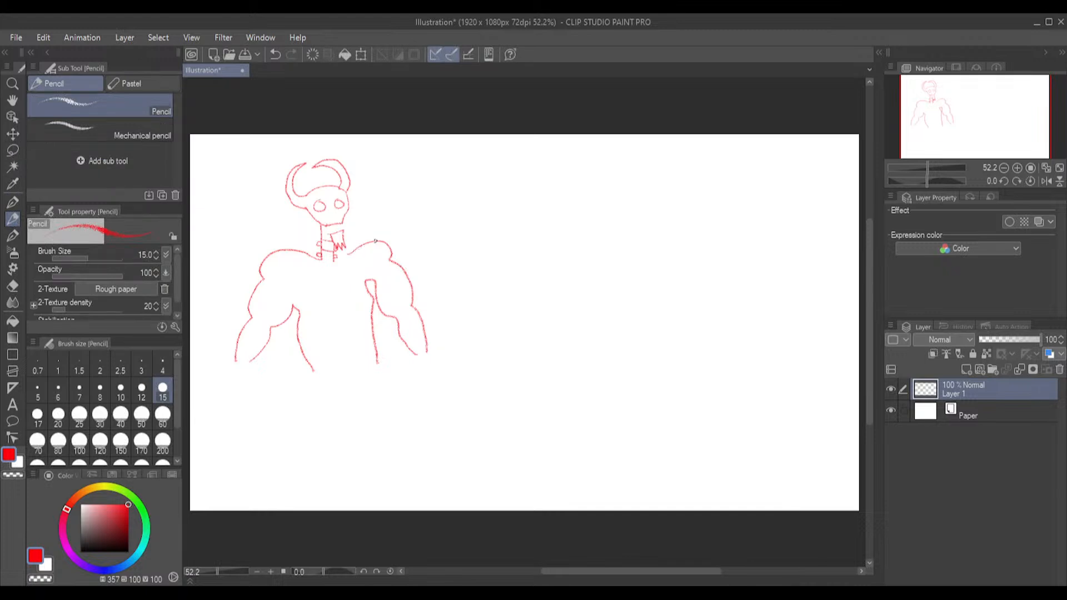
pyautogui.moveTo(366, 241); pyautogui.dragTo(337, 260)
pyautogui.click(12, 288)
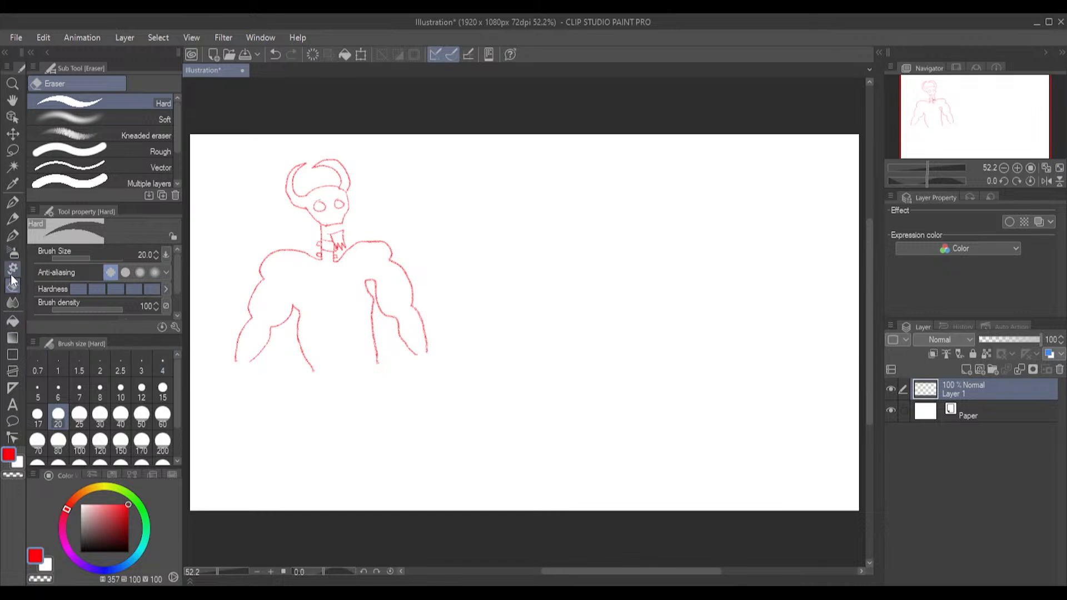
# Draw a waist belt with a round buckle using the Pencil and erase the lines inside the buckle with the Hard eraser at size 10
pyautogui.click(13, 222)
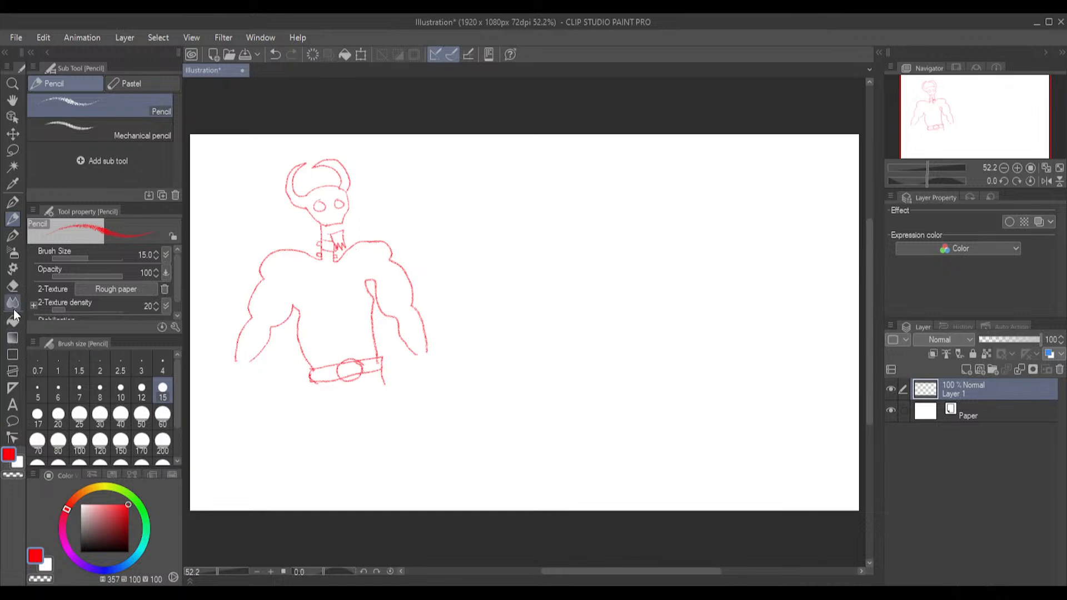
pyautogui.click(9, 286)
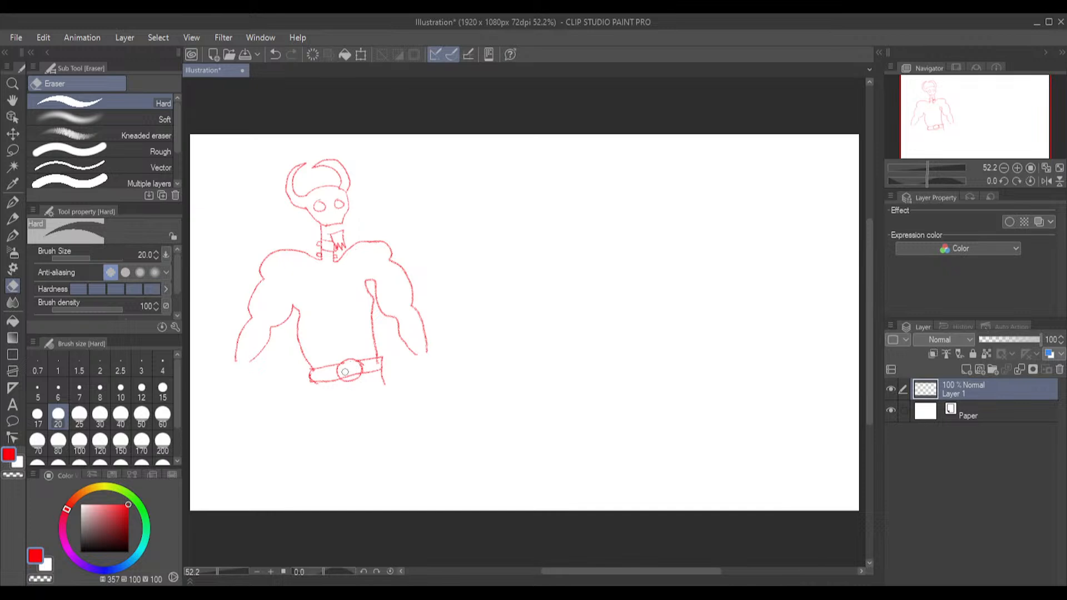
pyautogui.scroll(3, 344, 325)
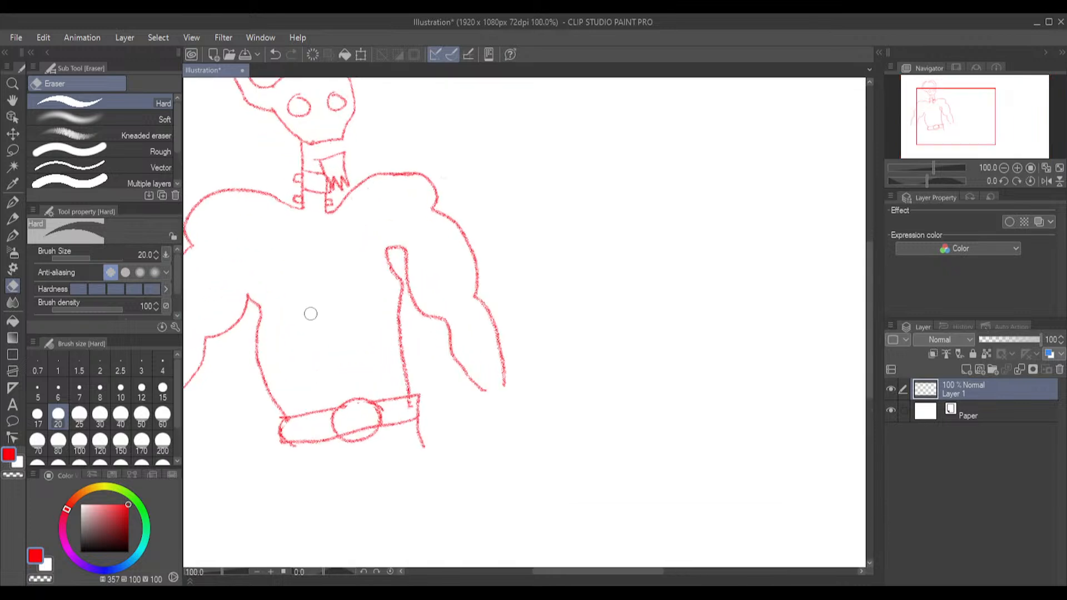
pyautogui.click(121, 391)
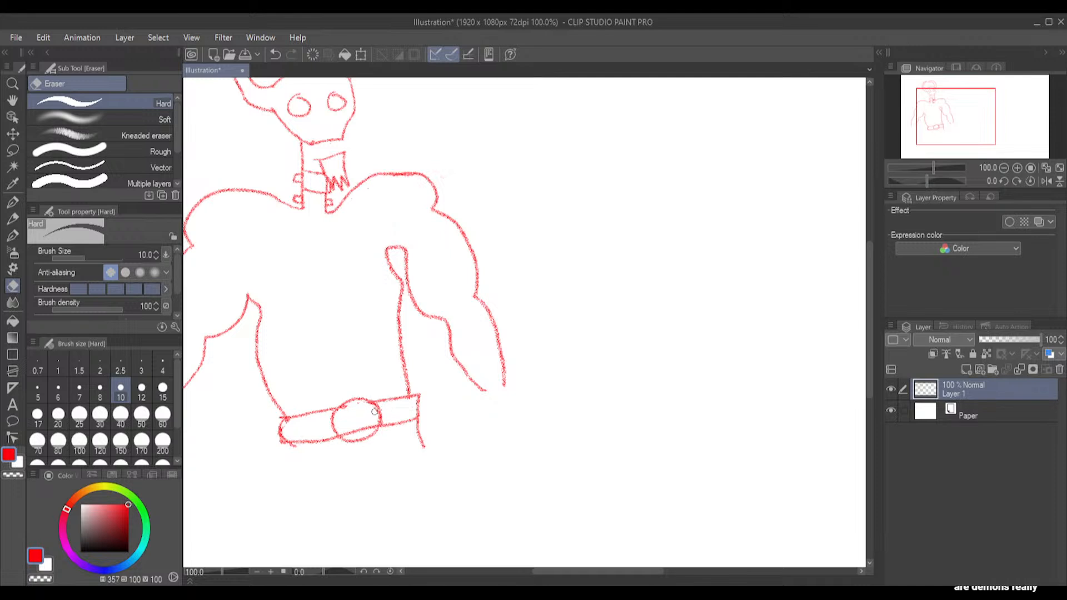
pyautogui.moveTo(371, 428); pyautogui.dragTo(348, 434)
# Erase the torso line below the right armpit and redraw it with the Pencil, adding the chest's center line and both pectoral curves
pyautogui.moveTo(398, 280)
pyautogui.mouseDown()
pyautogui.moveTo(400, 299)
pyautogui.moveTo(389, 269)
pyautogui.moveTo(403, 287)
pyautogui.moveTo(400, 319)
pyautogui.moveTo(395, 308)
pyautogui.mouseUp()
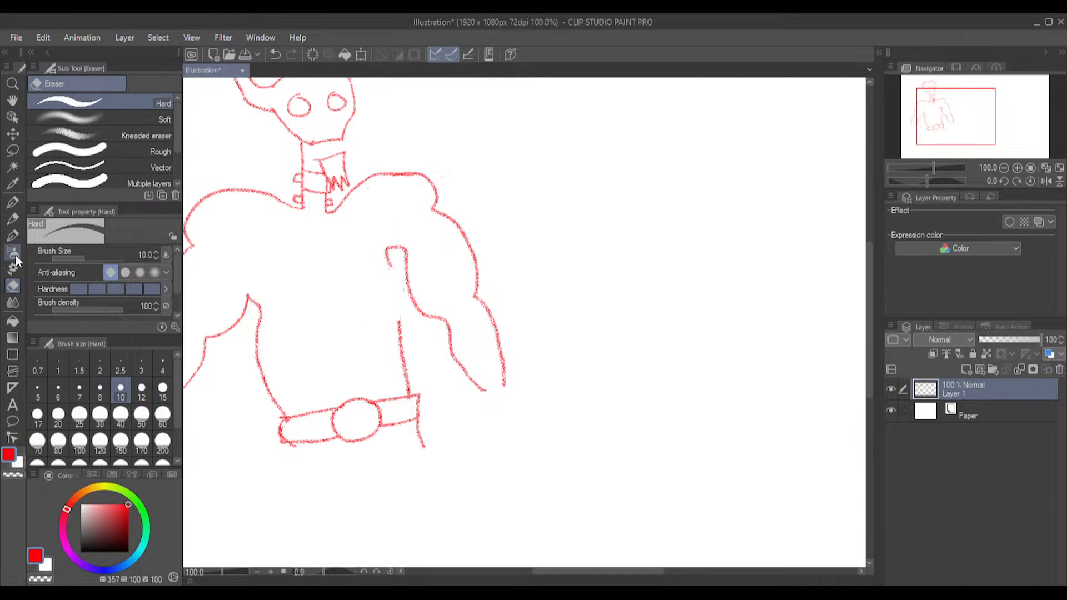
pyautogui.click(13, 219)
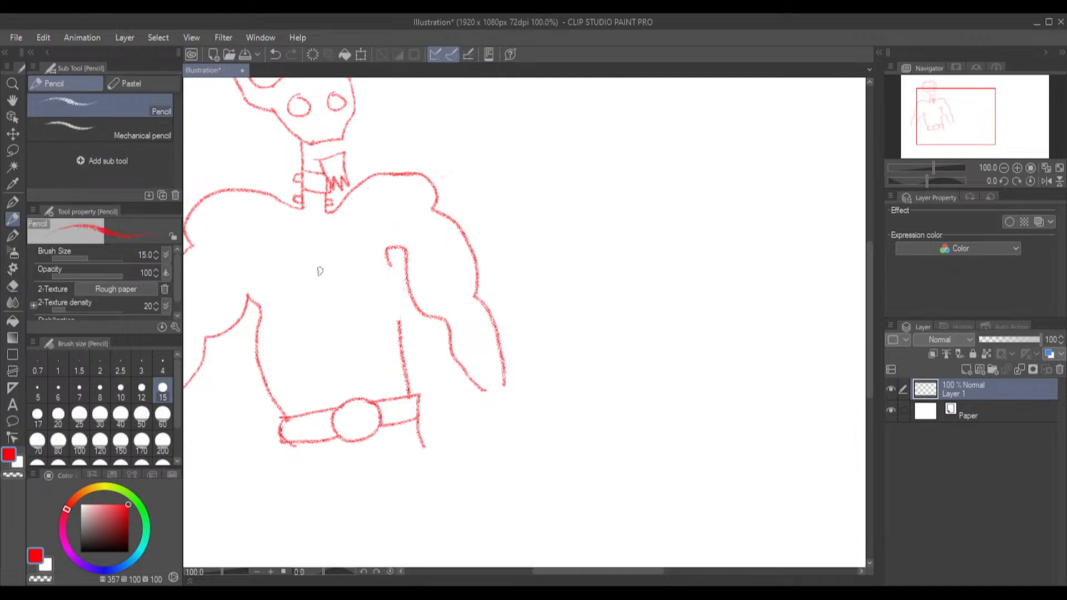
pyautogui.moveTo(326, 263)
pyautogui.mouseDown()
pyautogui.moveTo(344, 278)
pyautogui.moveTo(392, 267)
pyautogui.mouseUp()
pyautogui.hotkey('ctrl', 'z')
pyautogui.moveTo(321, 234)
pyautogui.mouseDown()
pyautogui.moveTo(331, 280)
pyautogui.moveTo(348, 288)
pyautogui.moveTo(390, 280)
pyautogui.moveTo(388, 259)
pyautogui.moveTo(400, 332)
pyautogui.mouseUp()
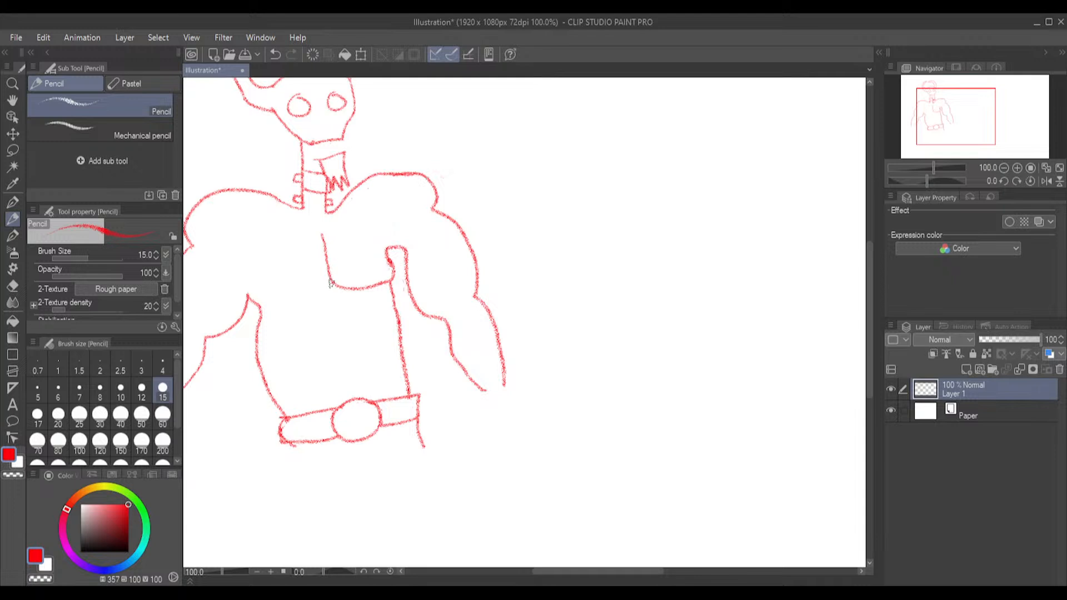
pyautogui.moveTo(331, 282); pyautogui.dragTo(271, 302)
# Draw the abdomen as a central vertical line with short ribbed cross strokes, framed by a curved line on each side
pyautogui.moveTo(334, 315); pyautogui.dragTo(351, 378)
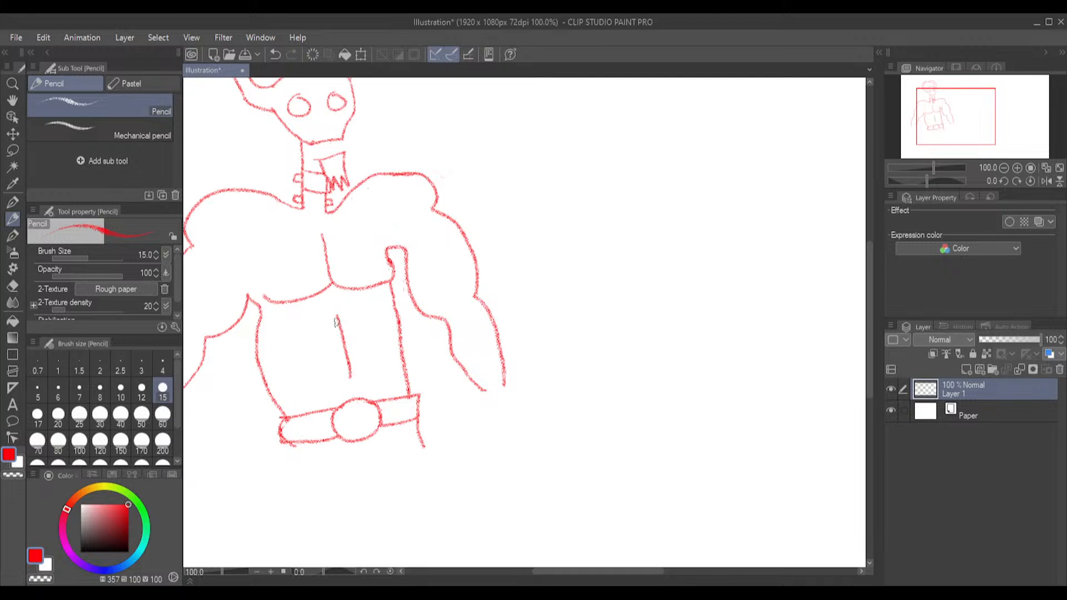
pyautogui.moveTo(341, 330); pyautogui.dragTo(359, 367)
pyautogui.moveTo(356, 314); pyautogui.dragTo(376, 372)
pyautogui.moveTo(324, 321); pyautogui.dragTo(333, 373)
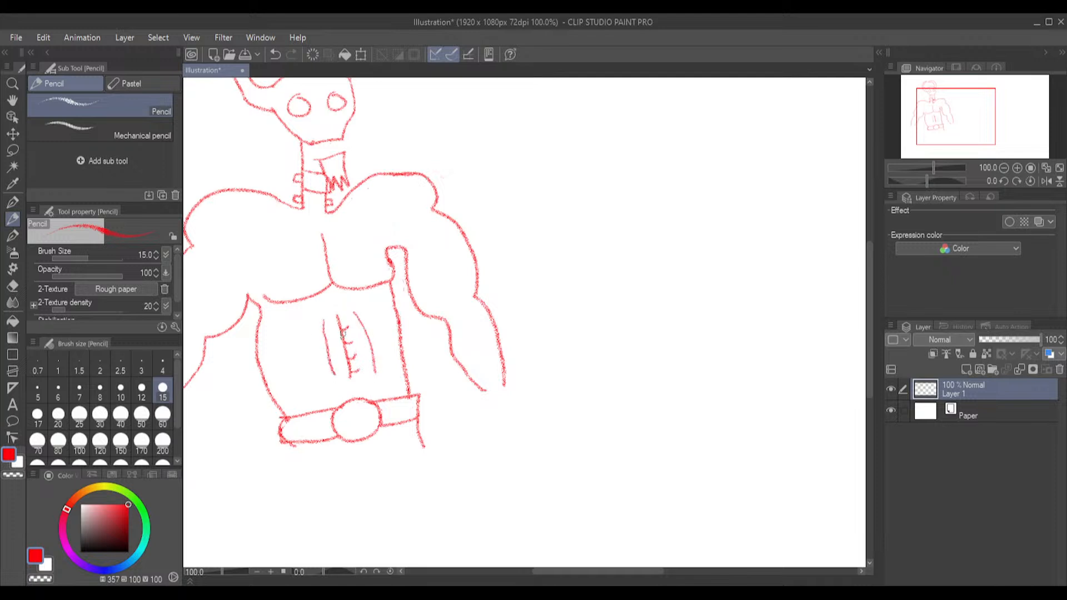
pyautogui.hotkey('ctrl', 'z')
pyautogui.moveTo(321, 318); pyautogui.dragTo(328, 382)
pyautogui.moveTo(336, 335); pyautogui.dragTo(341, 376)
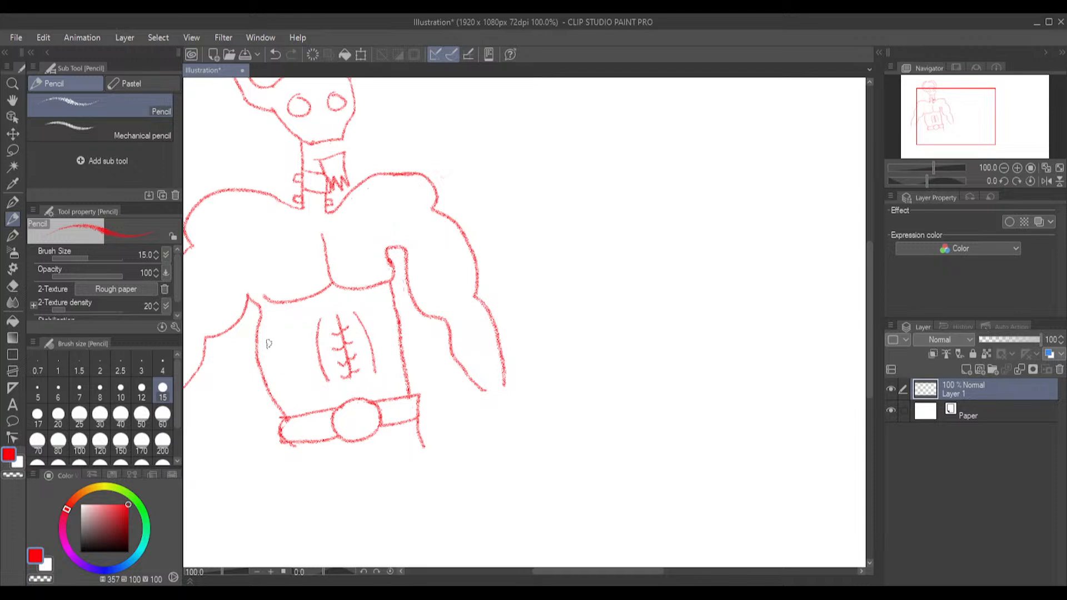
# Redraw the left side of the torso as a straighter line down to the belt and erase the old curved outline
pyautogui.moveTo(259, 317); pyautogui.dragTo(269, 353)
pyautogui.hotkey('ctrl', 'z')
pyautogui.moveTo(258, 321); pyautogui.dragTo(286, 419)
pyautogui.click(12, 302)
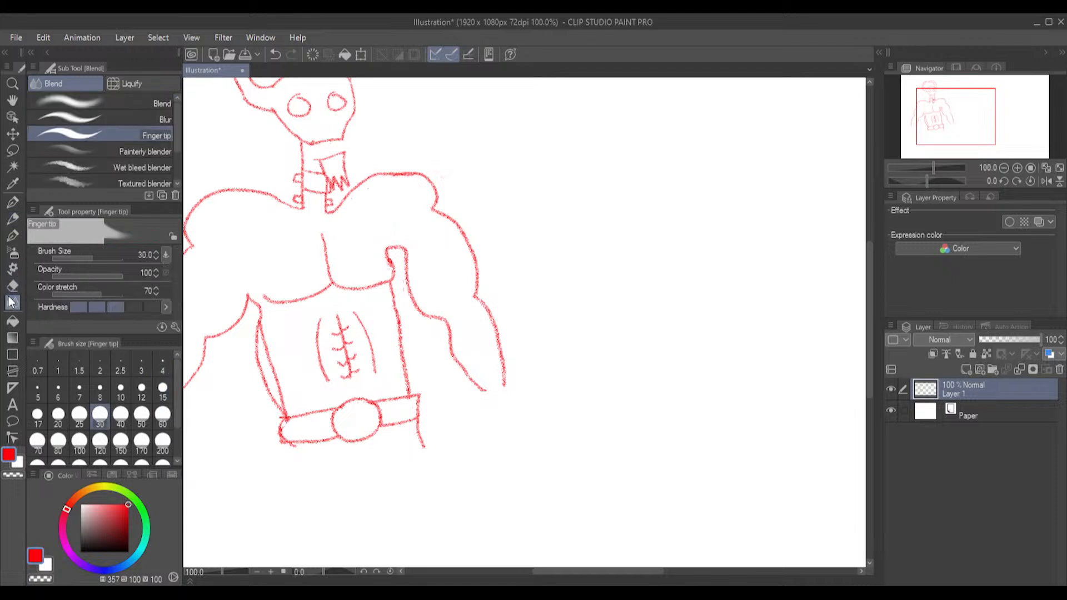
pyautogui.click(12, 286)
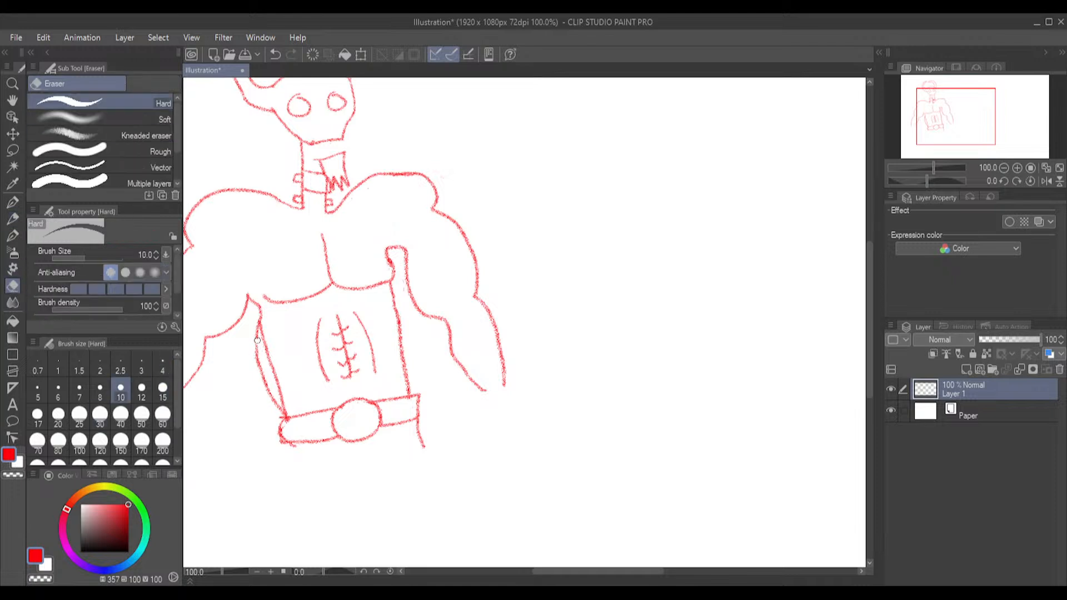
pyautogui.moveTo(257, 326)
pyautogui.mouseDown()
pyautogui.moveTo(260, 367)
pyautogui.moveTo(256, 332)
pyautogui.mouseUp()
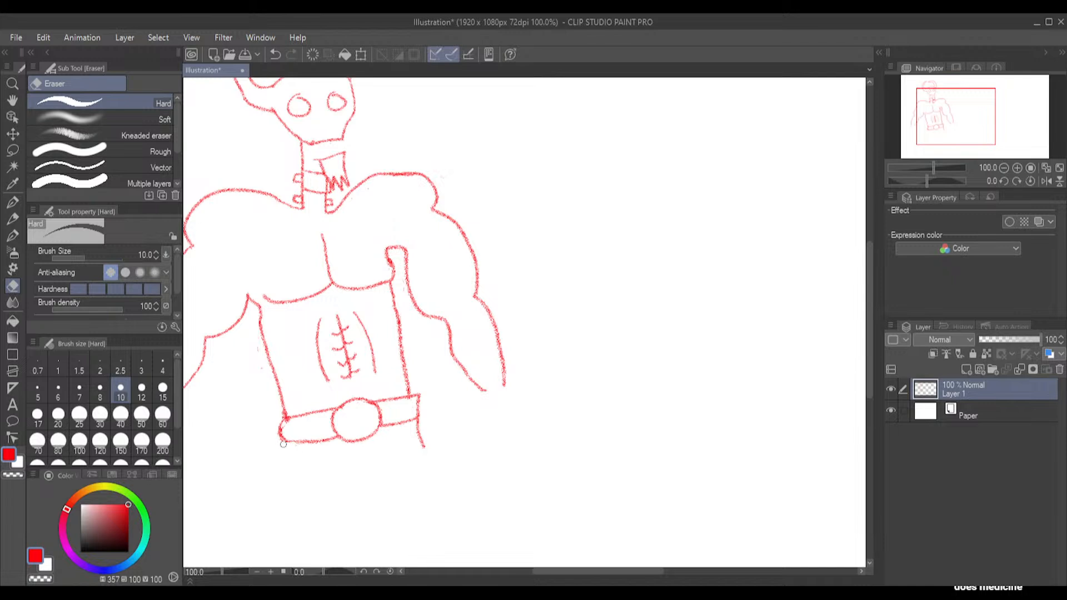
# Set the drawing color to a strong red with hue 357, saturation 100 and brightness 92
pyautogui.press('x')
pyautogui.press('x')
pyautogui.press('x')
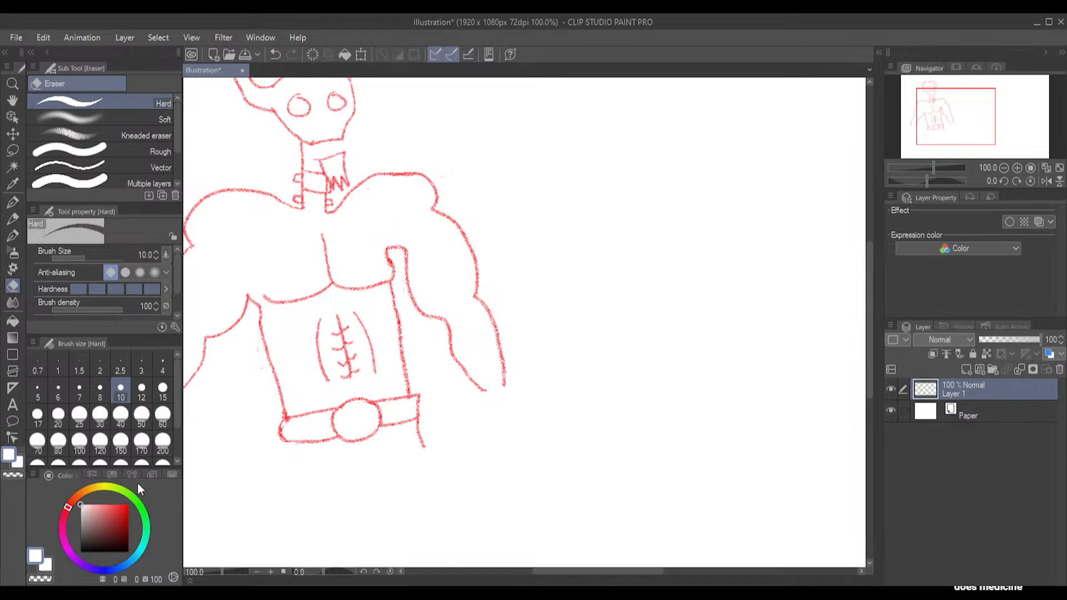
pyautogui.keyDown('alt'); pyautogui.click(248, 102); pyautogui.keyUp('alt')
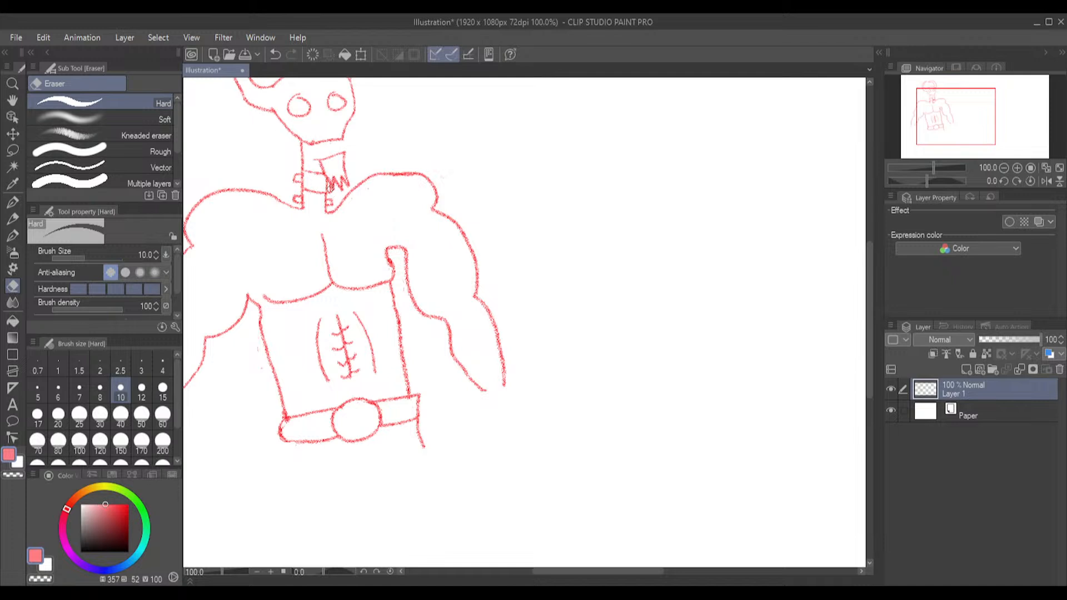
pyautogui.click(129, 513)
pyautogui.click(128, 507)
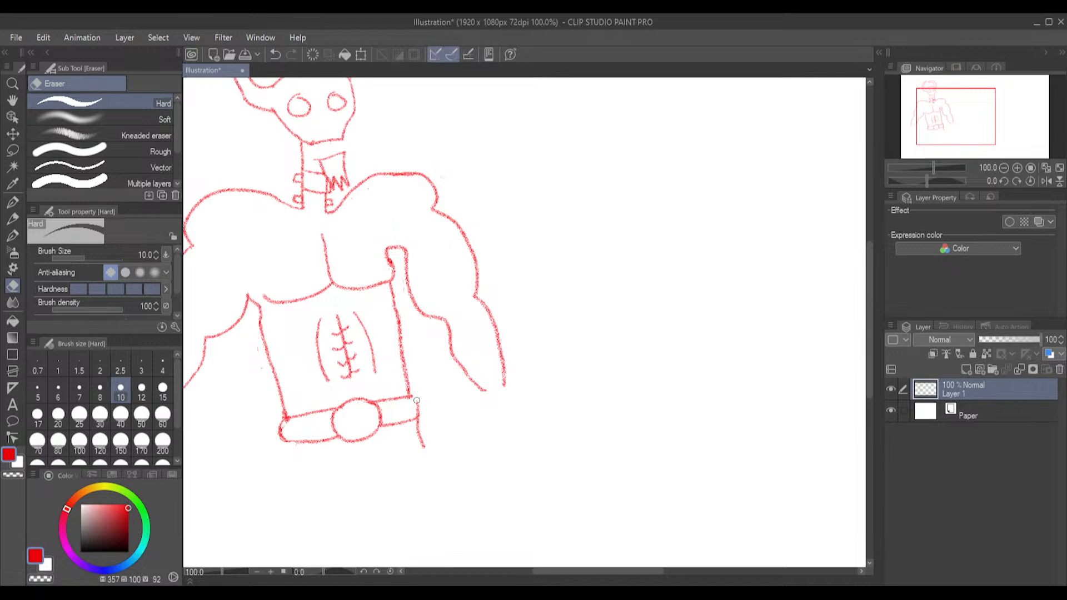
# Erase the square right end of the belt and redraw it as a rounded end with the Pencil
pyautogui.moveTo(419, 401); pyautogui.dragTo(417, 415)
pyautogui.click(13, 221)
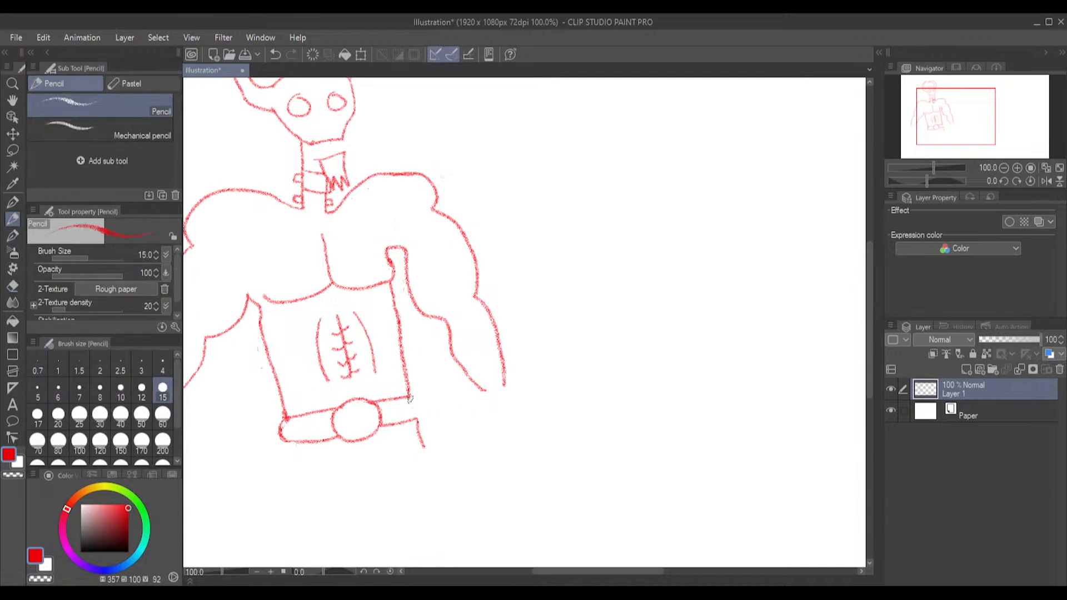
pyautogui.moveTo(411, 398)
pyautogui.mouseDown()
pyautogui.moveTo(418, 420)
pyautogui.moveTo(414, 409)
pyautogui.mouseUp()
# Draw a short skirt with slanted sides and a jagged, torn hem below the belt
pyautogui.scroll(-2, 364, 416)
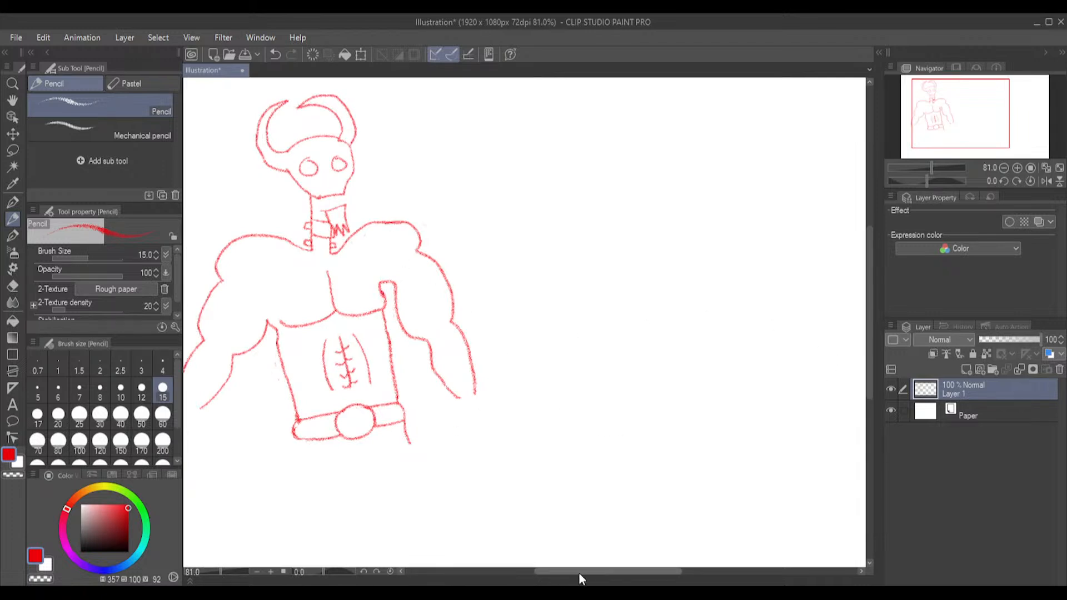
pyautogui.moveTo(535, 574); pyautogui.dragTo(529, 569)
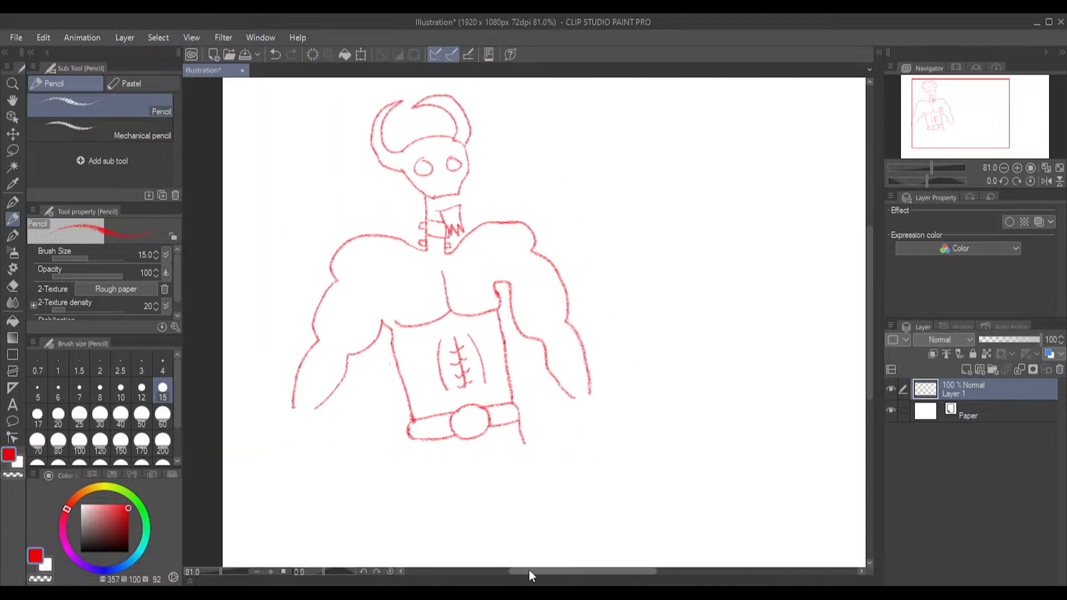
pyautogui.moveTo(872, 303); pyautogui.dragTo(875, 335)
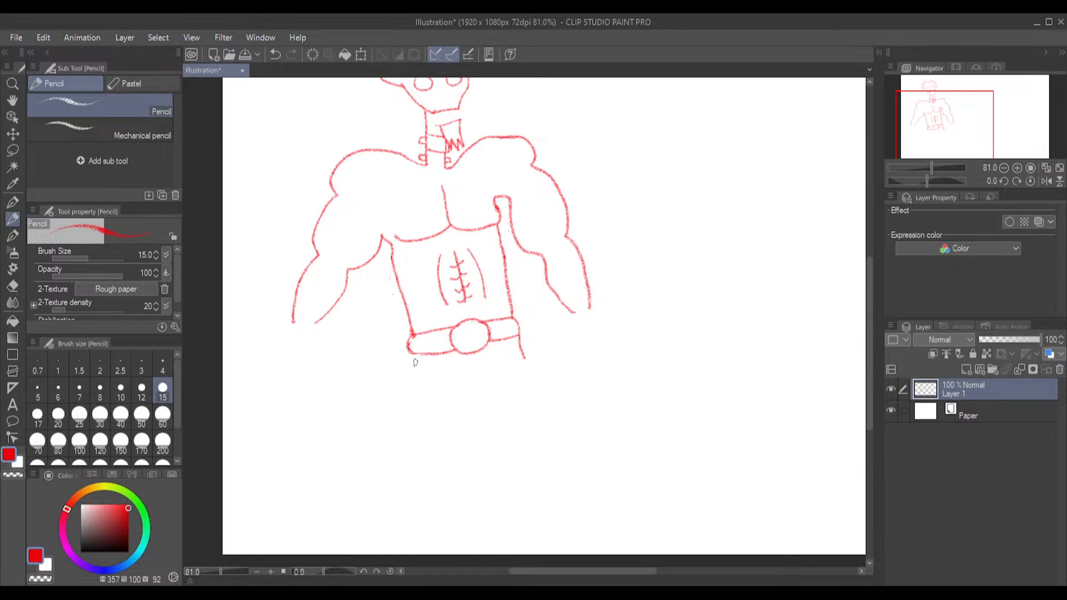
pyautogui.moveTo(411, 356)
pyautogui.mouseDown()
pyautogui.moveTo(430, 398)
pyautogui.moveTo(436, 387)
pyautogui.moveTo(471, 399)
pyautogui.mouseUp()
pyautogui.moveTo(477, 380)
pyautogui.mouseDown()
pyautogui.moveTo(489, 378)
pyautogui.moveTo(511, 392)
pyautogui.moveTo(504, 375)
pyautogui.moveTo(525, 360)
pyautogui.moveTo(538, 377)
pyautogui.moveTo(520, 369)
pyautogui.moveTo(529, 389)
pyautogui.moveTo(507, 373)
pyautogui.mouseUp()
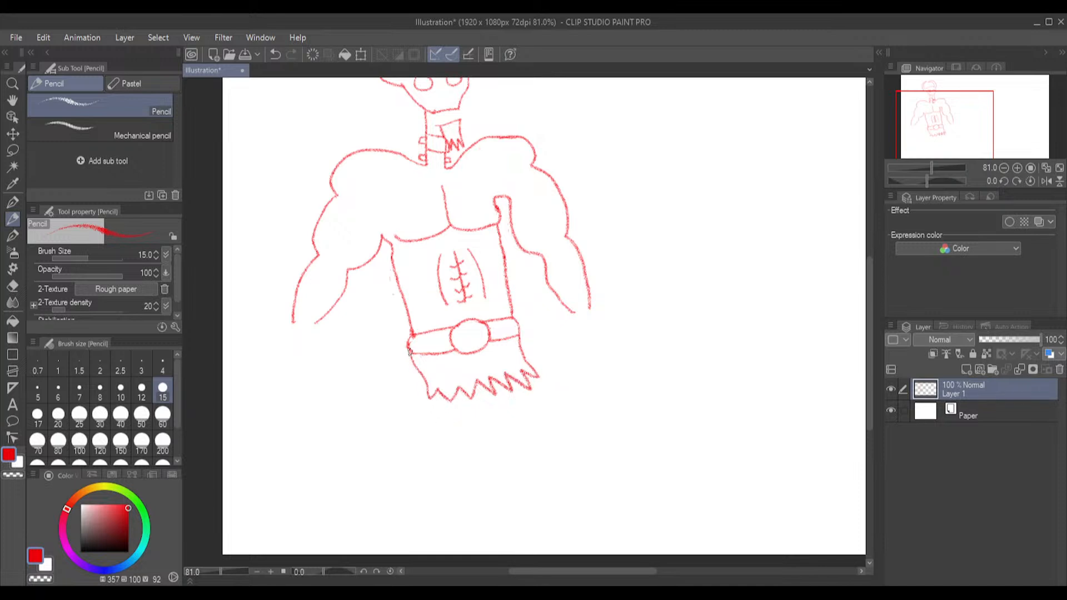
# Redraw the skirt's left edge straight down and further out, erase the old slanted edge, and return to the Pencil
pyautogui.moveTo(407, 354)
pyautogui.mouseDown()
pyautogui.moveTo(408, 410)
pyautogui.moveTo(425, 397)
pyautogui.mouseUp()
pyautogui.click(12, 288)
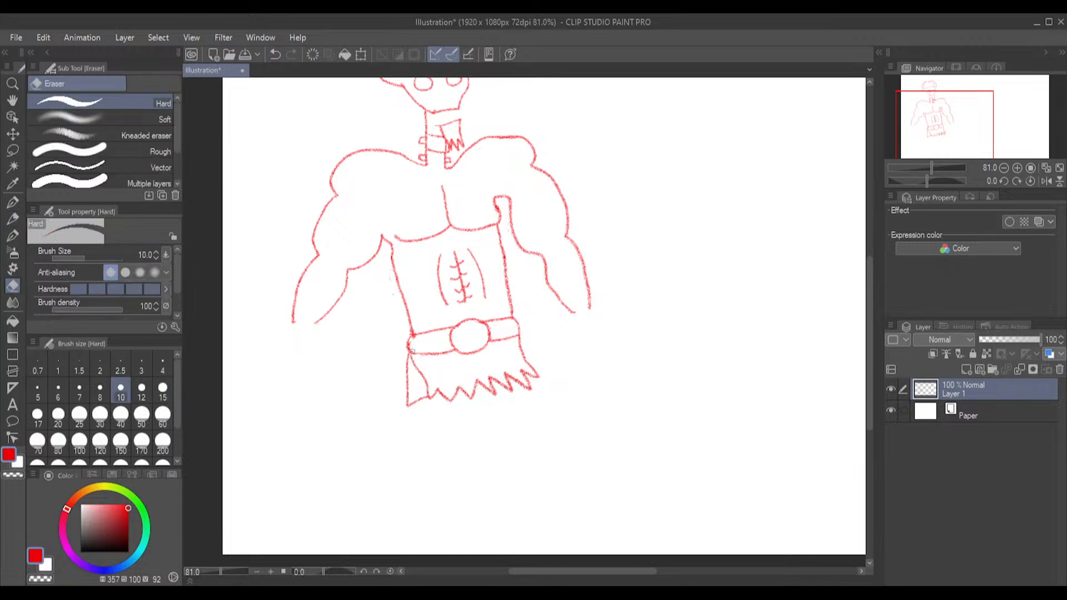
pyautogui.moveTo(420, 374); pyautogui.dragTo(415, 362)
pyautogui.click(163, 390)
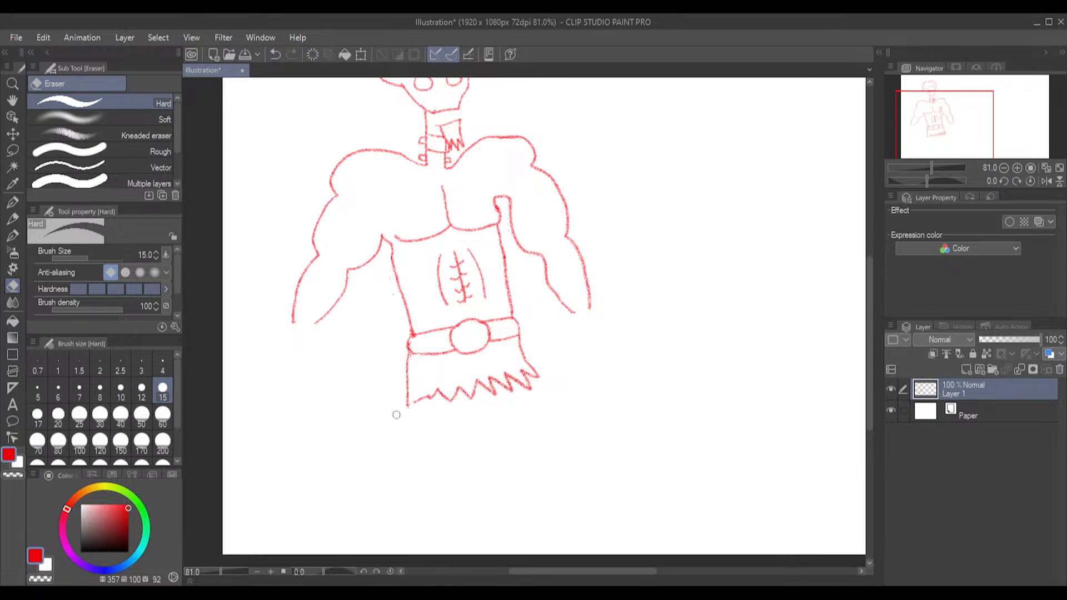
pyautogui.hotkey('ctrl', 'z')
pyautogui.click(11, 220)
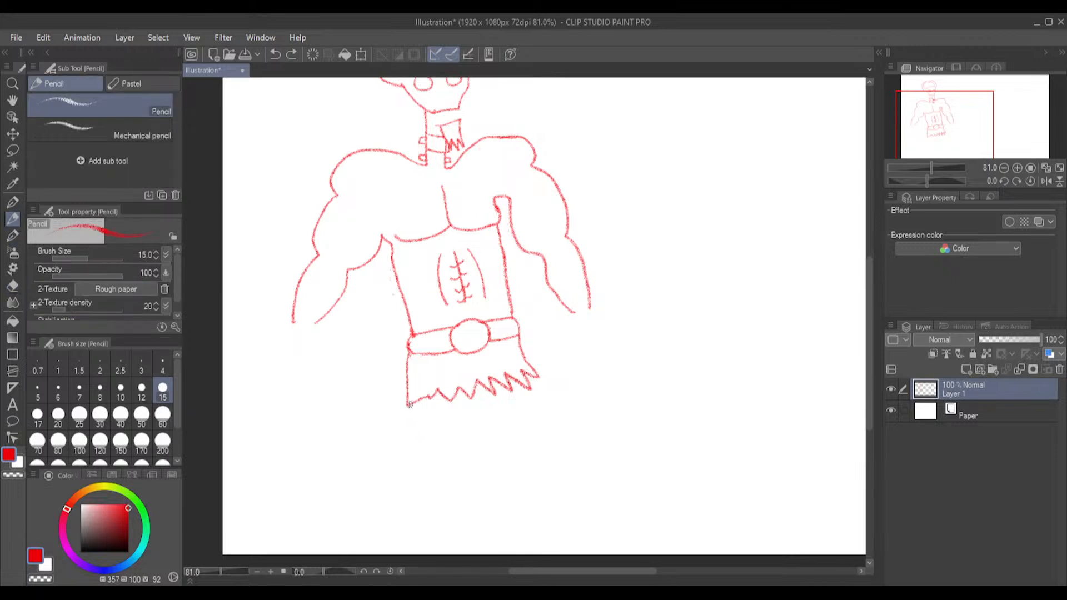
pyautogui.moveTo(409, 404)
pyautogui.mouseDown()
pyautogui.moveTo(387, 451)
pyautogui.moveTo(385, 485)
pyautogui.mouseUp()
pyautogui.moveTo(467, 393)
pyautogui.mouseDown()
pyautogui.moveTo(464, 479)
pyautogui.moveTo(412, 532)
pyautogui.mouseUp()
pyautogui.hotkey('ctrl', 'z')
pyautogui.hotkey('ctrl', 'z')
# Draw a muscular leg with a small clawed foot below the left half of the skirt's hem
pyautogui.moveTo(432, 396)
pyautogui.mouseDown()
pyautogui.moveTo(465, 454)
pyautogui.moveTo(431, 517)
pyautogui.moveTo(442, 542)
pyautogui.moveTo(421, 543)
pyautogui.moveTo(421, 523)
pyautogui.mouseUp()
pyautogui.moveTo(408, 401)
pyautogui.mouseDown()
pyautogui.moveTo(393, 432)
pyautogui.moveTo(423, 479)
pyautogui.moveTo(419, 524)
pyautogui.mouseUp()
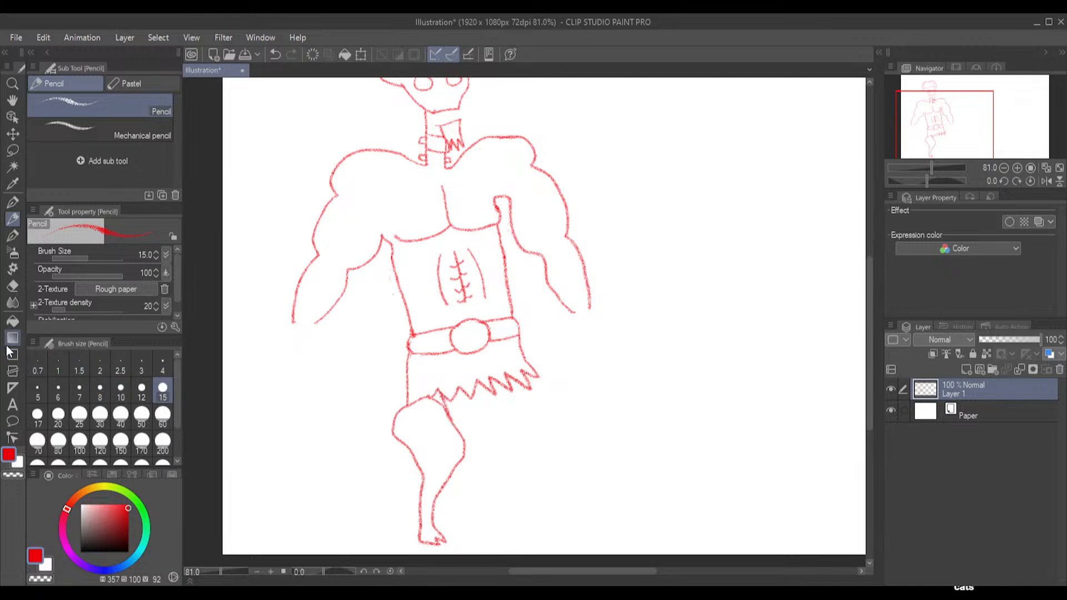
# Erase the bulging outer thigh of the left-hand leg with the Hard eraser and redraw it narrower with the Pencil
pyautogui.click(13, 287)
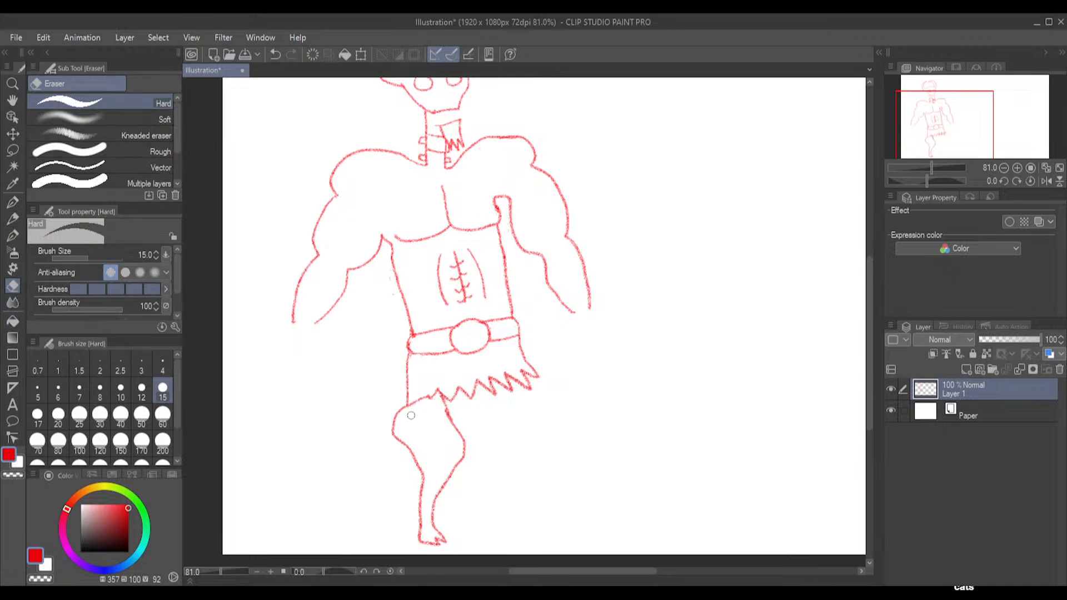
pyautogui.moveTo(401, 406)
pyautogui.mouseDown()
pyautogui.moveTo(400, 437)
pyautogui.moveTo(387, 431)
pyautogui.moveTo(407, 448)
pyautogui.mouseUp()
pyautogui.click(14, 235)
pyautogui.click(14, 220)
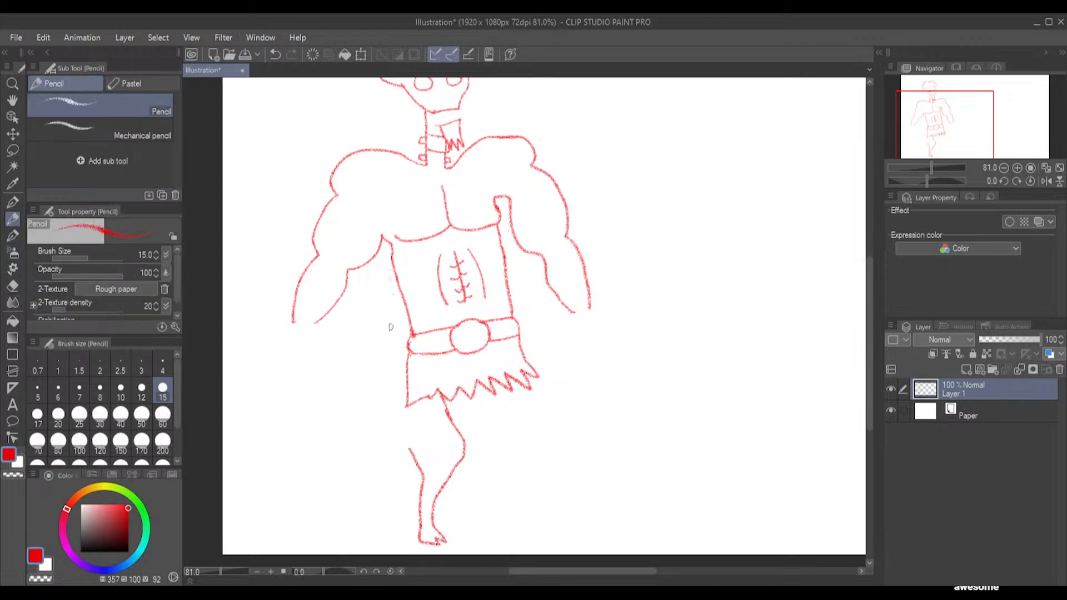
pyautogui.moveTo(419, 401); pyautogui.dragTo(405, 452)
# Draw two long curved thigh bones below the skirt's right half and clean up their lower ends with the Hard eraser at size 8
pyautogui.moveTo(515, 385); pyautogui.dragTo(544, 452)
pyautogui.moveTo(508, 390); pyautogui.dragTo(530, 445)
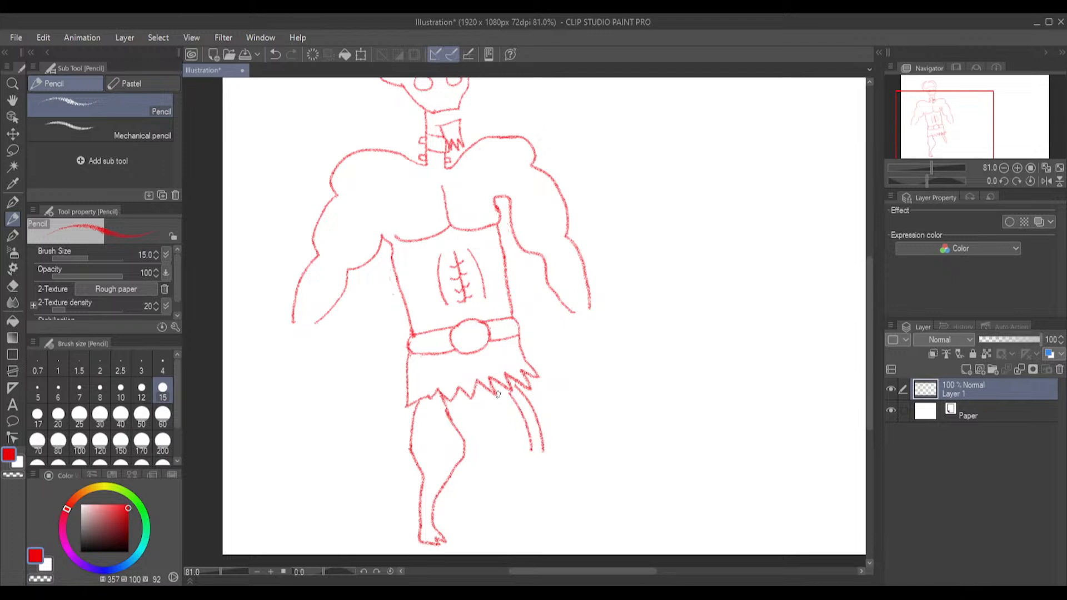
pyautogui.moveTo(498, 389)
pyautogui.mouseDown()
pyautogui.moveTo(502, 425)
pyautogui.moveTo(521, 453)
pyautogui.mouseUp()
pyautogui.moveTo(485, 390)
pyautogui.mouseDown()
pyautogui.moveTo(487, 418)
pyautogui.moveTo(517, 451)
pyautogui.mouseUp()
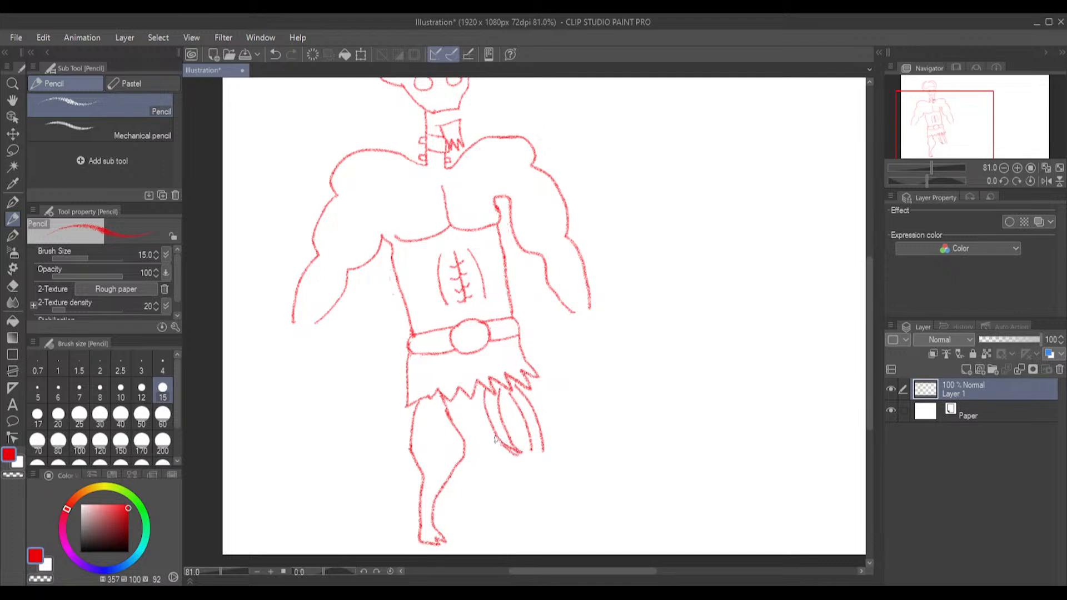
pyautogui.click(11, 286)
pyautogui.click(101, 391)
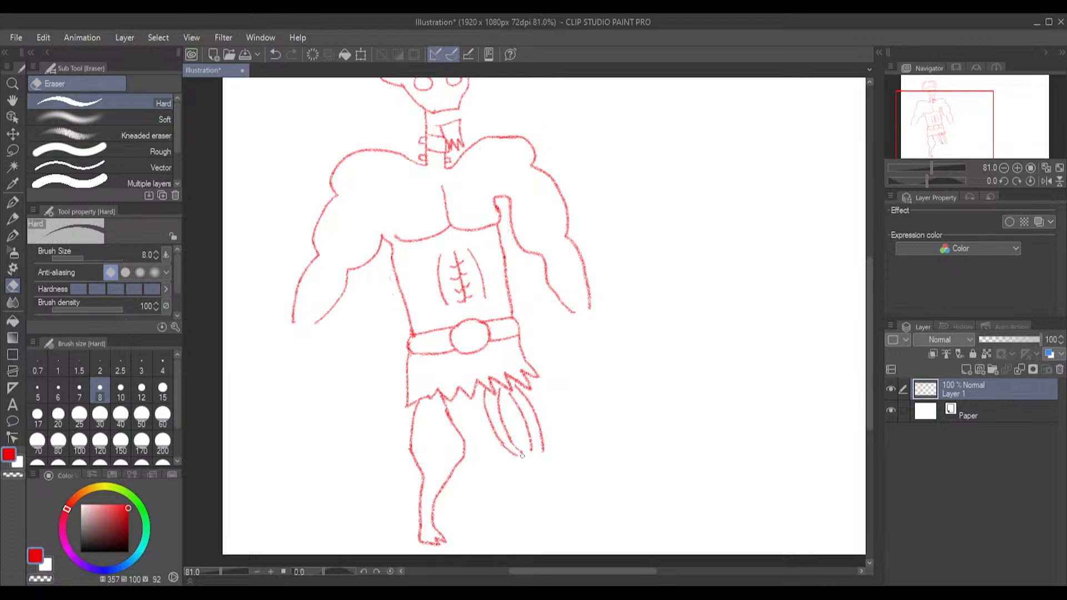
# Draw an oval knee joint, two curved shin bones and a small foot to complete the right-hand skeletal leg with the Pencil
pyautogui.click(9, 220)
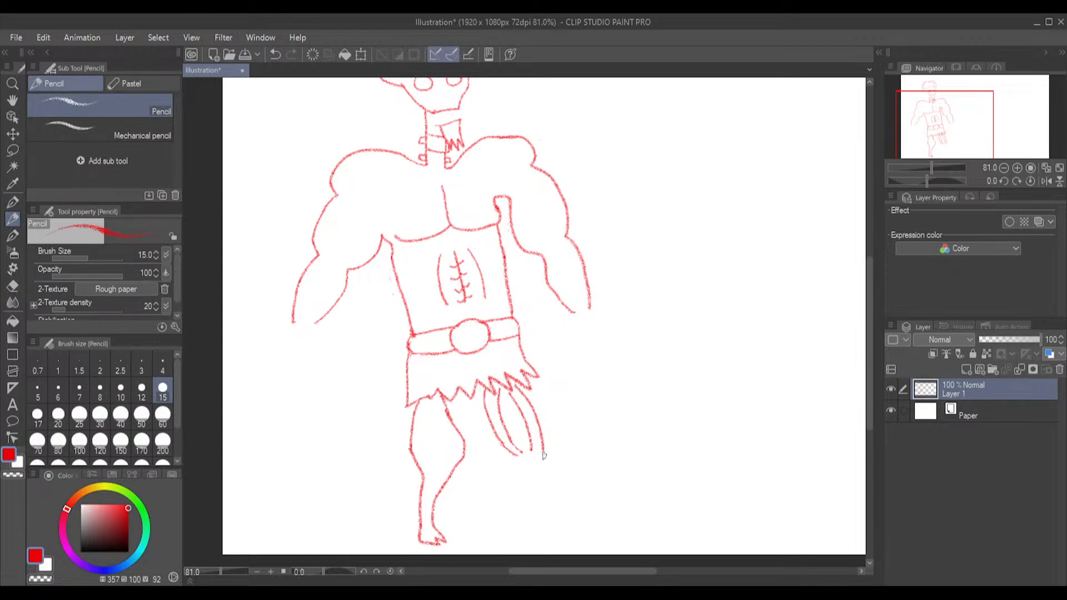
pyautogui.moveTo(542, 454)
pyautogui.mouseDown()
pyautogui.moveTo(520, 461)
pyautogui.moveTo(543, 457)
pyautogui.mouseUp()
pyautogui.moveTo(542, 464); pyautogui.dragTo(538, 516)
pyautogui.moveTo(544, 461)
pyautogui.mouseDown()
pyautogui.moveTo(552, 491)
pyautogui.moveTo(545, 517)
pyautogui.mouseUp()
pyautogui.moveTo(524, 463); pyautogui.dragTo(535, 515)
pyautogui.moveTo(521, 460)
pyautogui.mouseDown()
pyautogui.moveTo(518, 498)
pyautogui.moveTo(534, 519)
pyautogui.mouseUp()
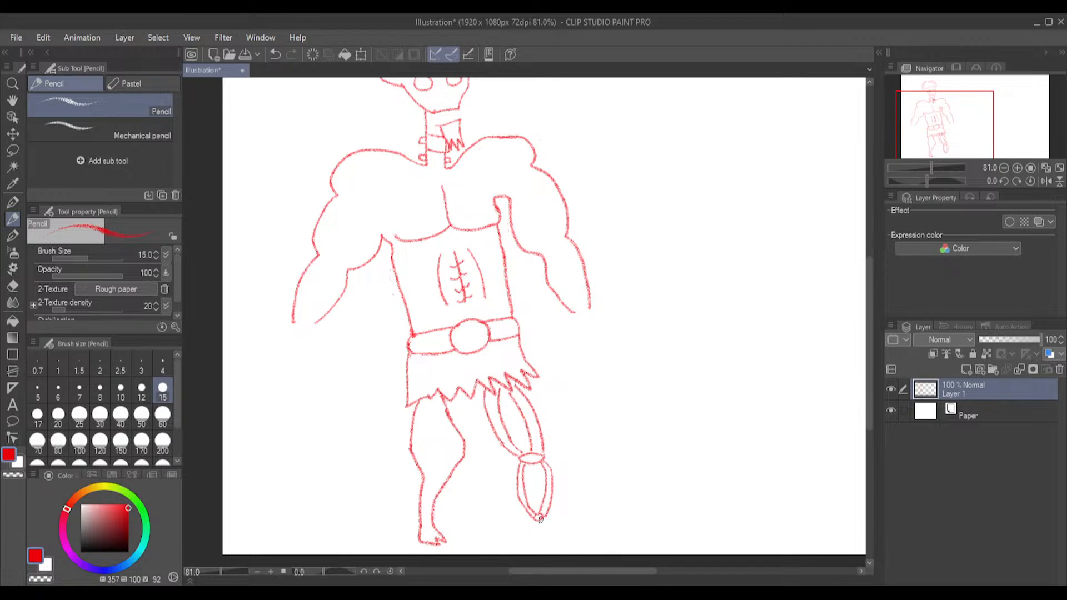
pyautogui.moveTo(540, 518); pyautogui.dragTo(545, 538)
# Draw a row of gridded teeth between the skull and its lower jaw with the Pencil at size 15
pyautogui.moveTo(873, 312); pyautogui.dragTo(863, 275)
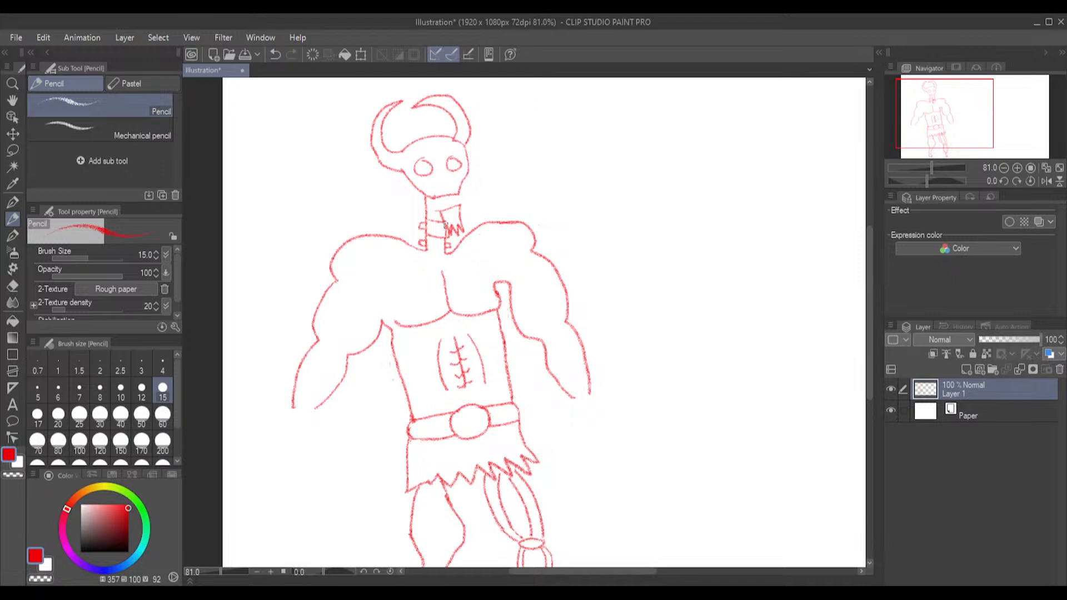
pyautogui.press('e')
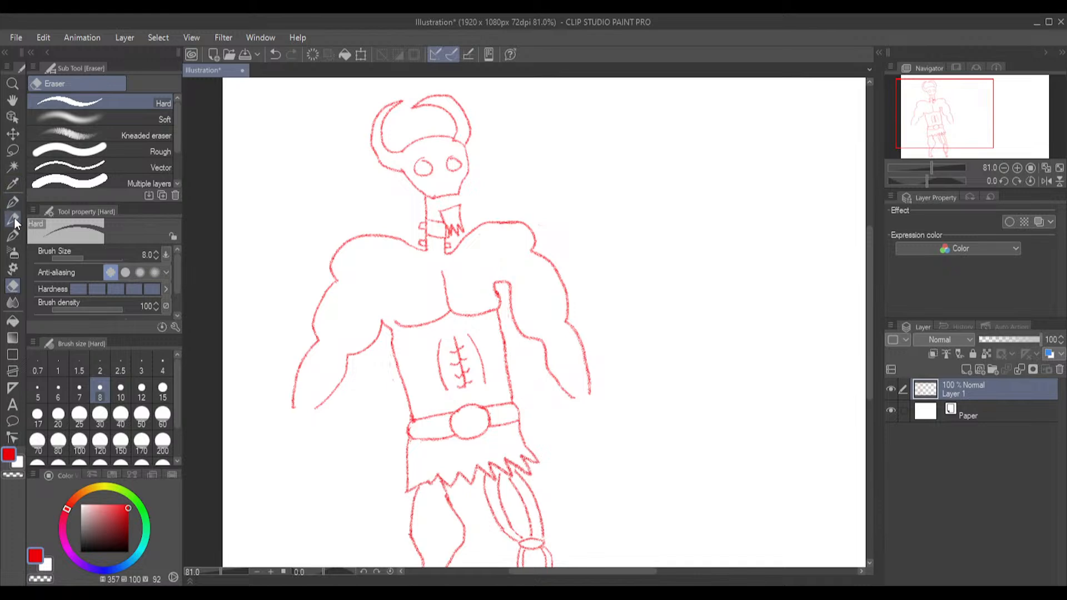
pyautogui.click(14, 218)
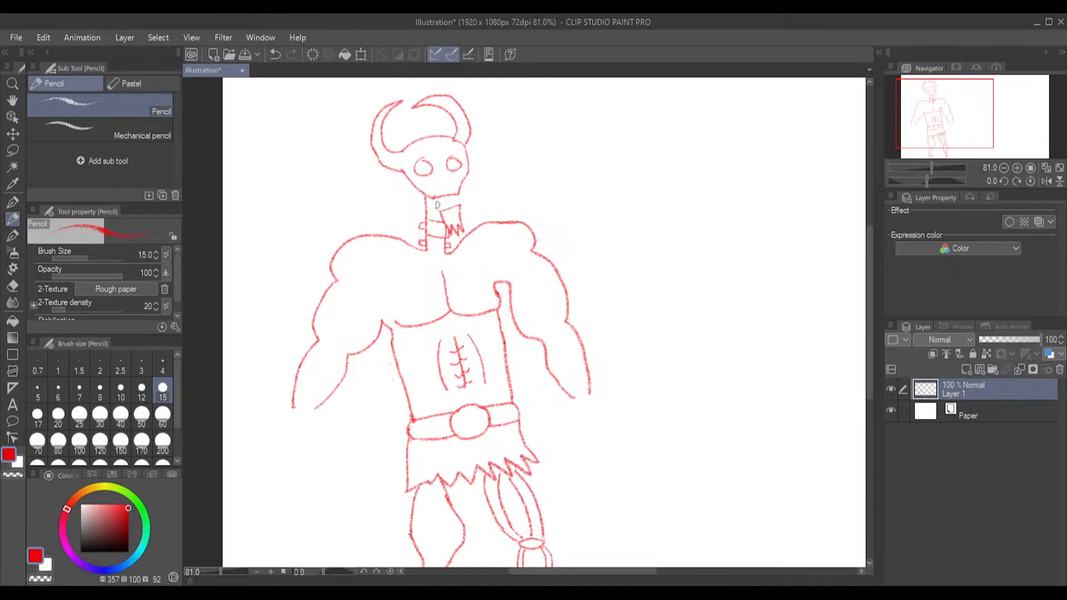
pyautogui.moveTo(438, 203); pyautogui.dragTo(456, 197)
pyautogui.moveTo(452, 198)
pyautogui.mouseDown()
pyautogui.moveTo(459, 211)
pyautogui.moveTo(456, 192)
pyautogui.mouseUp()
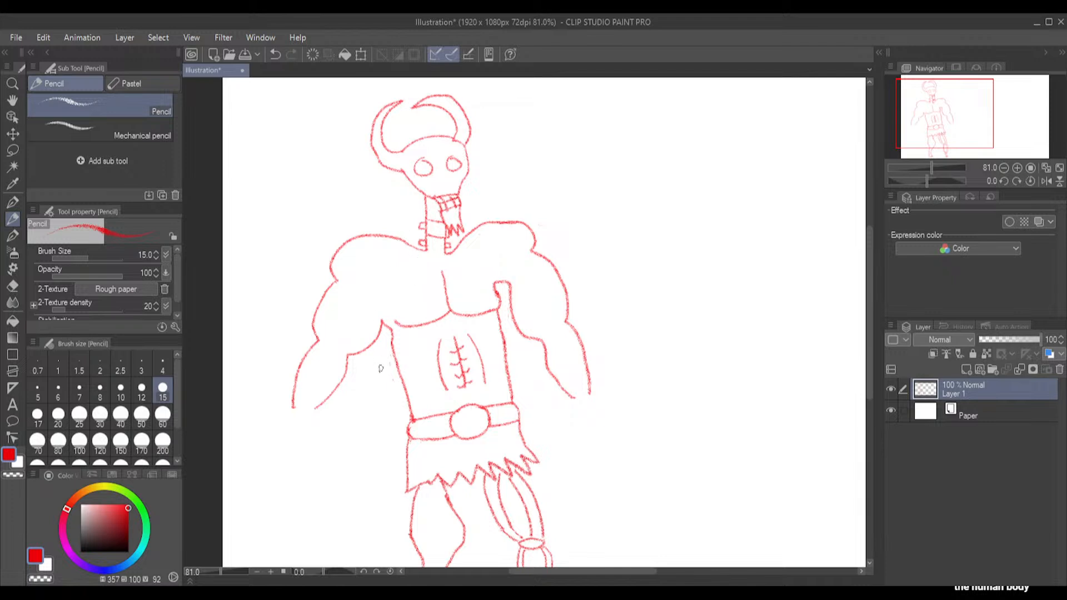
# Erase the left-hand arm and shoulder with the Hard eraser at size 200 and draw a long coat front edge from neck to thigh with the Pencil
pyautogui.click(13, 287)
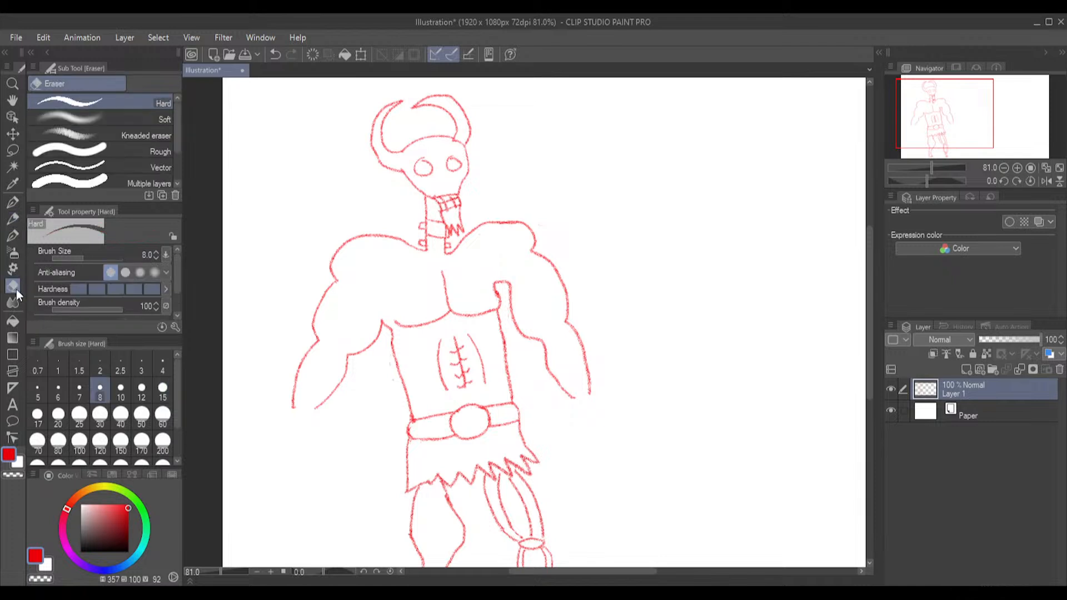
pyautogui.click(164, 447)
pyautogui.moveTo(289, 406)
pyautogui.mouseDown()
pyautogui.moveTo(309, 355)
pyautogui.moveTo(327, 358)
pyautogui.moveTo(319, 307)
pyautogui.moveTo(352, 250)
pyautogui.moveTo(381, 275)
pyautogui.moveTo(356, 303)
pyautogui.moveTo(358, 322)
pyautogui.moveTo(369, 322)
pyautogui.moveTo(298, 345)
pyautogui.moveTo(388, 309)
pyautogui.moveTo(398, 330)
pyautogui.moveTo(409, 318)
pyautogui.mouseUp()
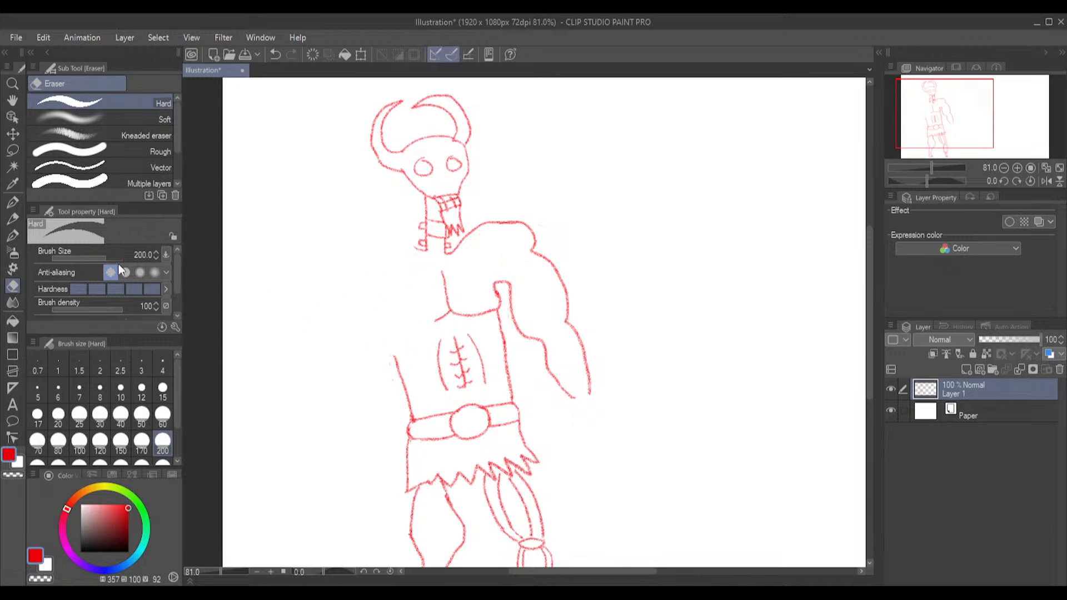
pyautogui.click(13, 218)
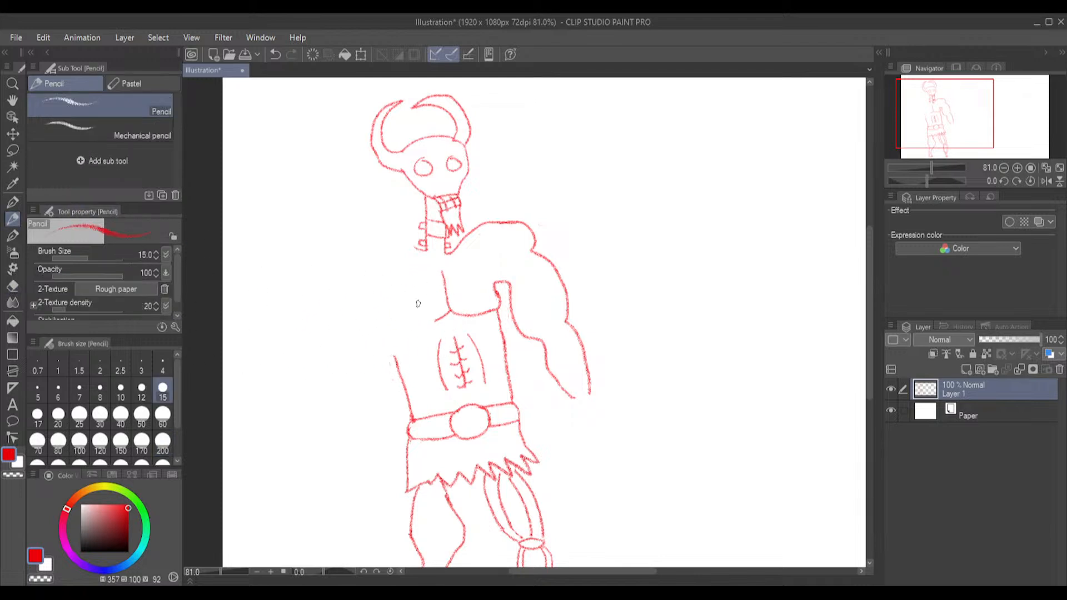
pyautogui.moveTo(411, 245)
pyautogui.mouseDown()
pyautogui.moveTo(434, 394)
pyautogui.moveTo(403, 559)
pyautogui.mouseUp()
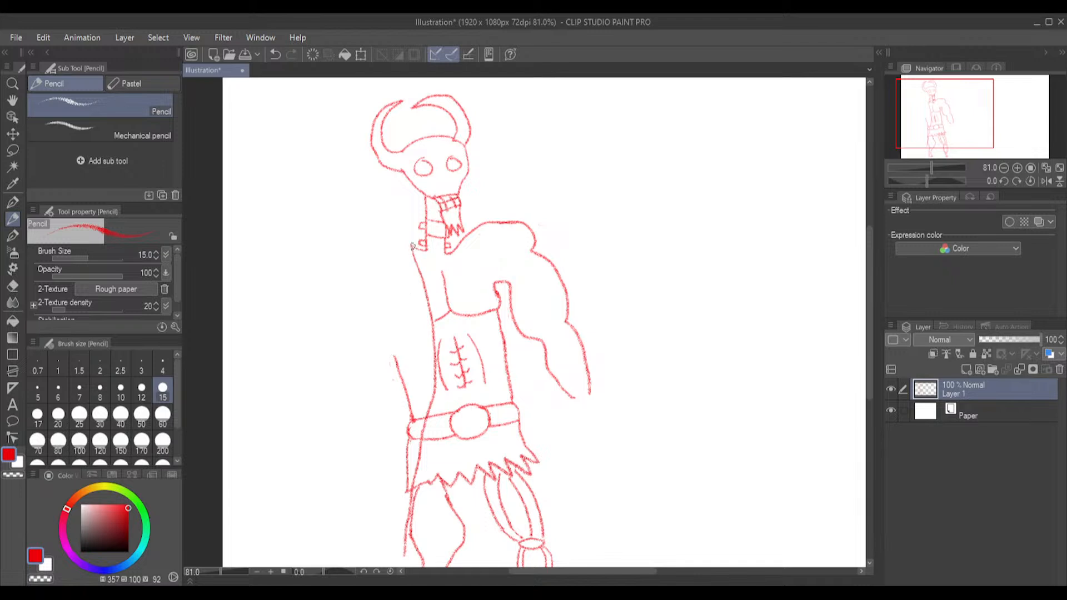
pyautogui.moveTo(412, 246)
pyautogui.mouseDown()
pyautogui.moveTo(360, 265)
pyautogui.moveTo(347, 306)
pyautogui.moveTo(363, 355)
pyautogui.moveTo(412, 397)
pyautogui.moveTo(406, 420)
pyautogui.moveTo(420, 406)
pyautogui.moveTo(396, 422)
pyautogui.moveTo(338, 389)
pyautogui.moveTo(316, 315)
pyautogui.moveTo(333, 260)
pyautogui.moveTo(355, 240)
pyautogui.moveTo(404, 231)
pyautogui.mouseUp()
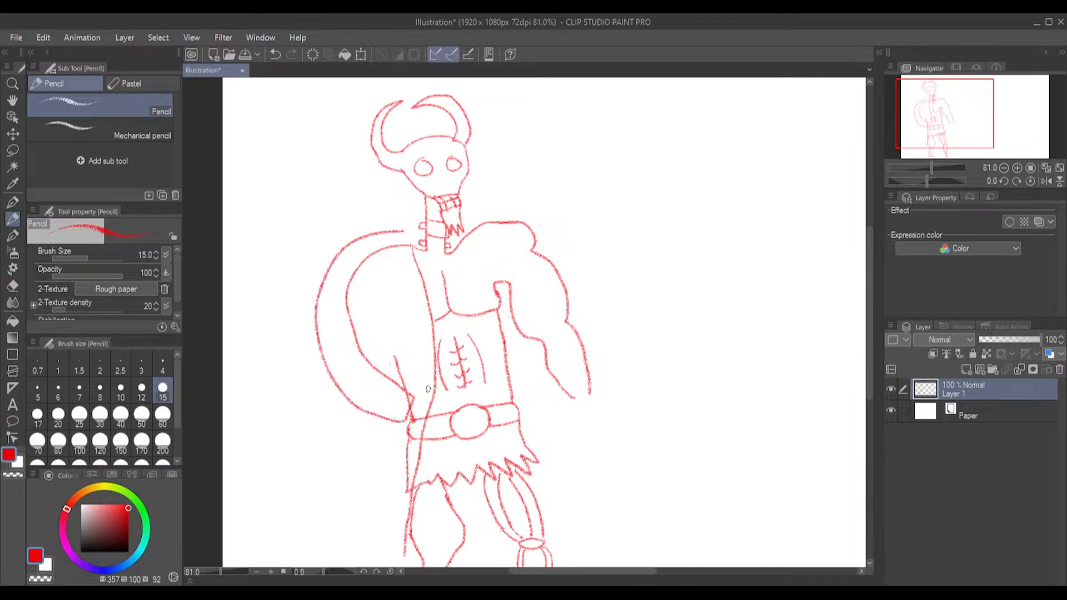
pyautogui.hotkey('ctrl', 'z')
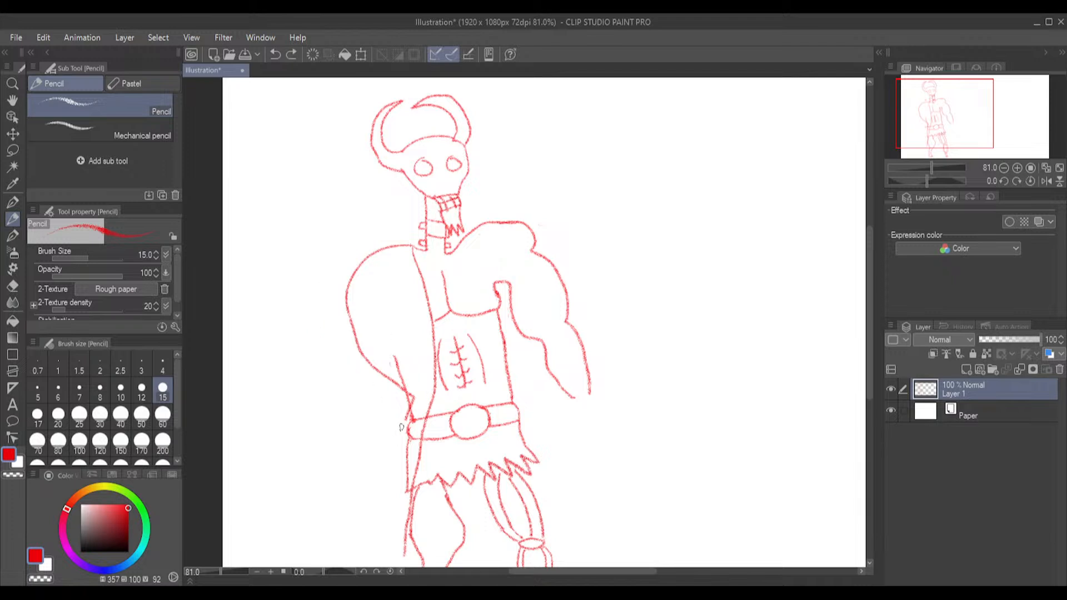
pyautogui.hotkey('ctrl', 'z')
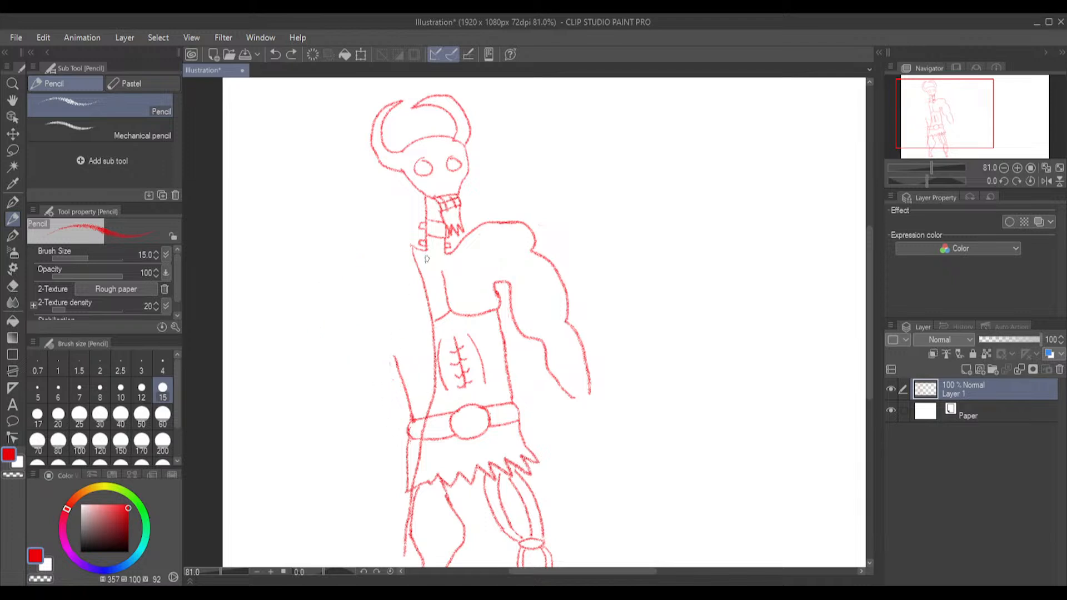
pyautogui.moveTo(410, 247)
pyautogui.mouseDown()
pyautogui.moveTo(384, 236)
pyautogui.moveTo(354, 243)
pyautogui.moveTo(338, 257)
pyautogui.moveTo(329, 300)
pyautogui.moveTo(368, 382)
pyautogui.moveTo(410, 401)
pyautogui.moveTo(418, 383)
pyautogui.moveTo(386, 351)
pyautogui.moveTo(397, 313)
pyautogui.mouseUp()
pyautogui.hotkey('ctrl', 'z')
# Draw a large rounded sleeve from the left-hand shoulder to the waist and erase the torso, belt and skirt lines outside the coat edge at size 25
pyautogui.moveTo(415, 245)
pyautogui.mouseDown()
pyautogui.moveTo(364, 253)
pyautogui.moveTo(340, 286)
pyautogui.moveTo(337, 336)
pyautogui.moveTo(370, 381)
pyautogui.moveTo(416, 402)
pyautogui.mouseUp()
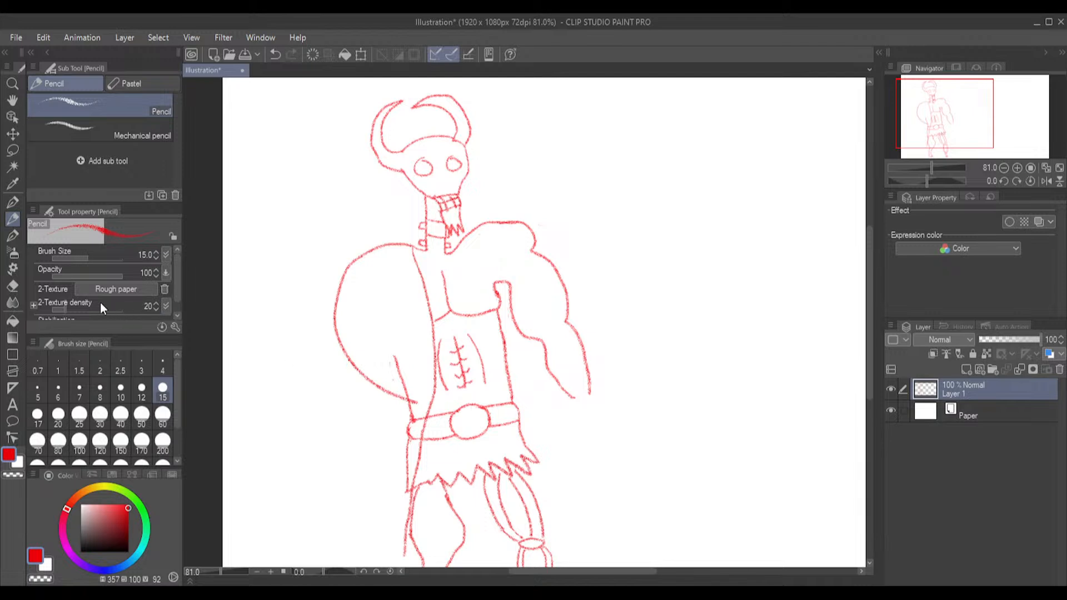
pyautogui.click(12, 287)
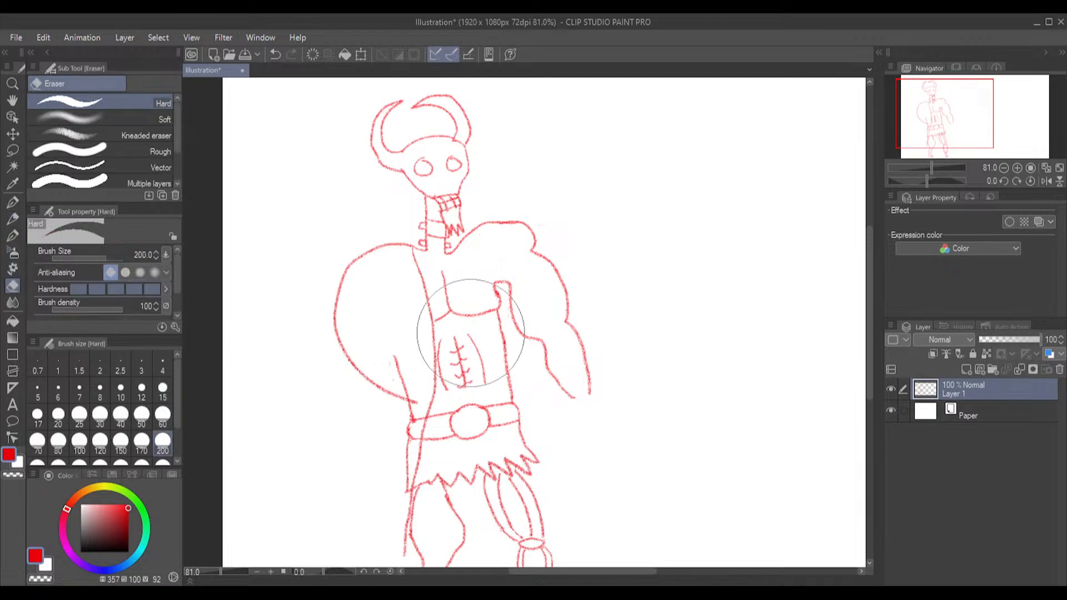
pyautogui.click(81, 415)
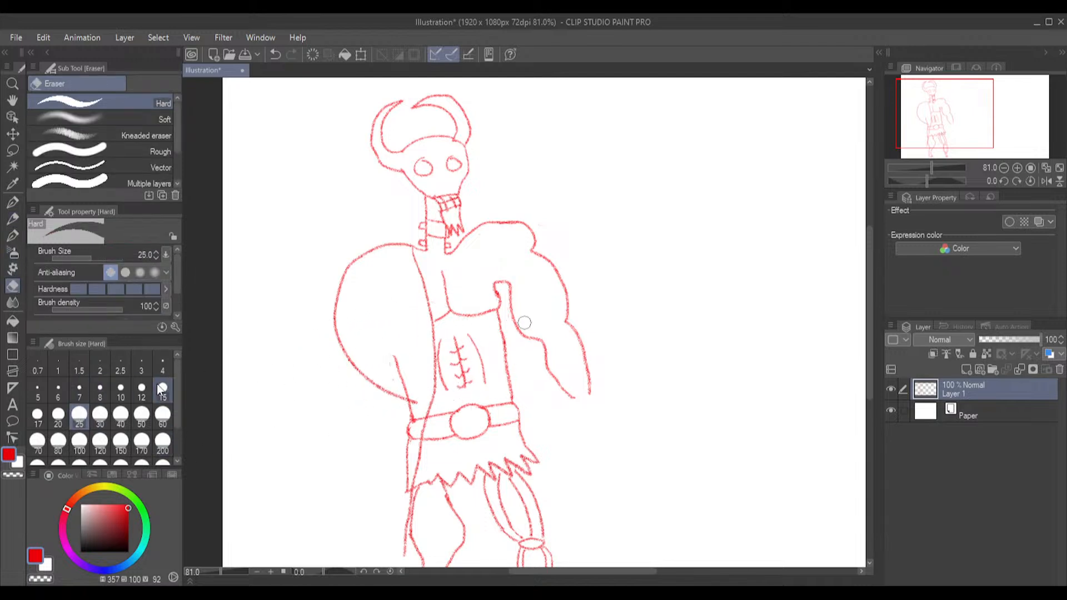
pyautogui.moveTo(404, 378)
pyautogui.mouseDown()
pyautogui.moveTo(417, 403)
pyautogui.moveTo(412, 438)
pyautogui.moveTo(407, 408)
pyautogui.moveTo(414, 434)
pyautogui.moveTo(421, 416)
pyautogui.moveTo(404, 494)
pyautogui.moveTo(405, 457)
pyautogui.mouseUp()
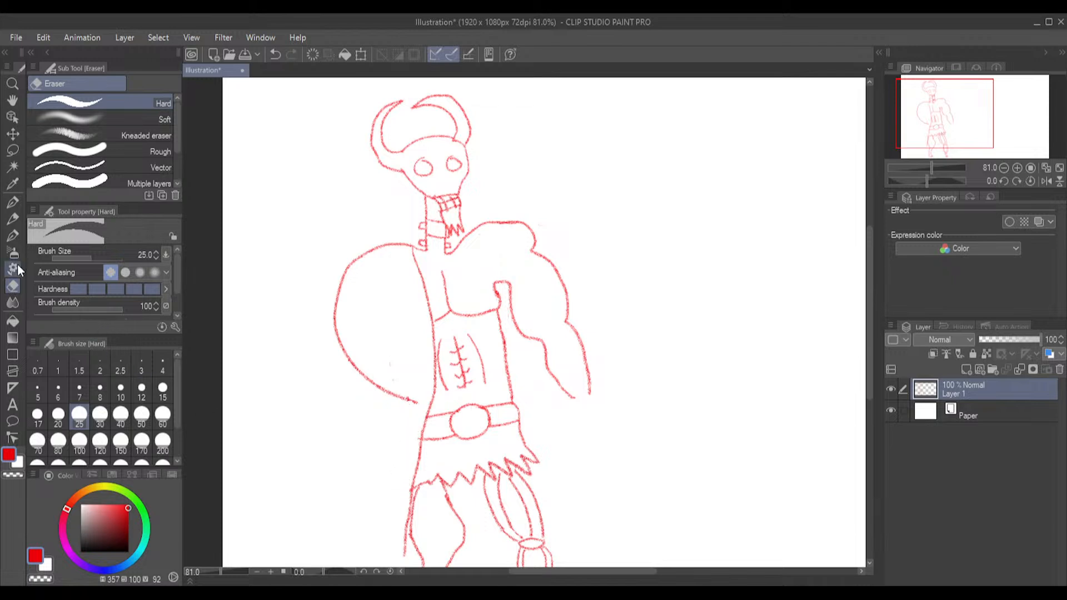
# Draw the coat's outer edge and hem below the rounded sleeve with the Pencil, and erase the sleeve's lower curve crossing the coat
pyautogui.click(12, 219)
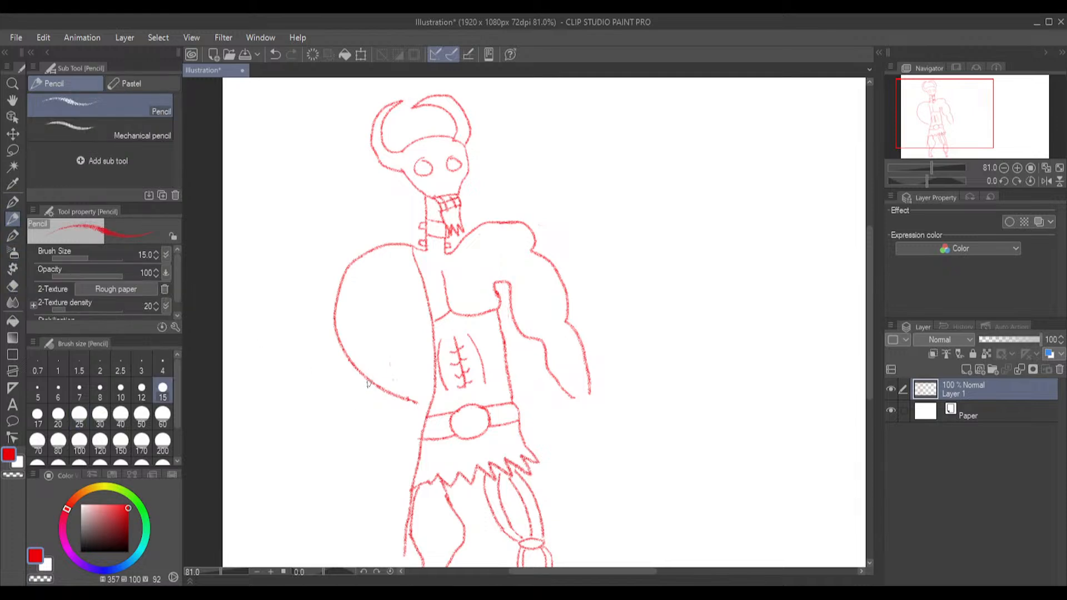
pyautogui.moveTo(369, 386)
pyautogui.mouseDown()
pyautogui.moveTo(354, 557)
pyautogui.moveTo(408, 554)
pyautogui.mouseUp()
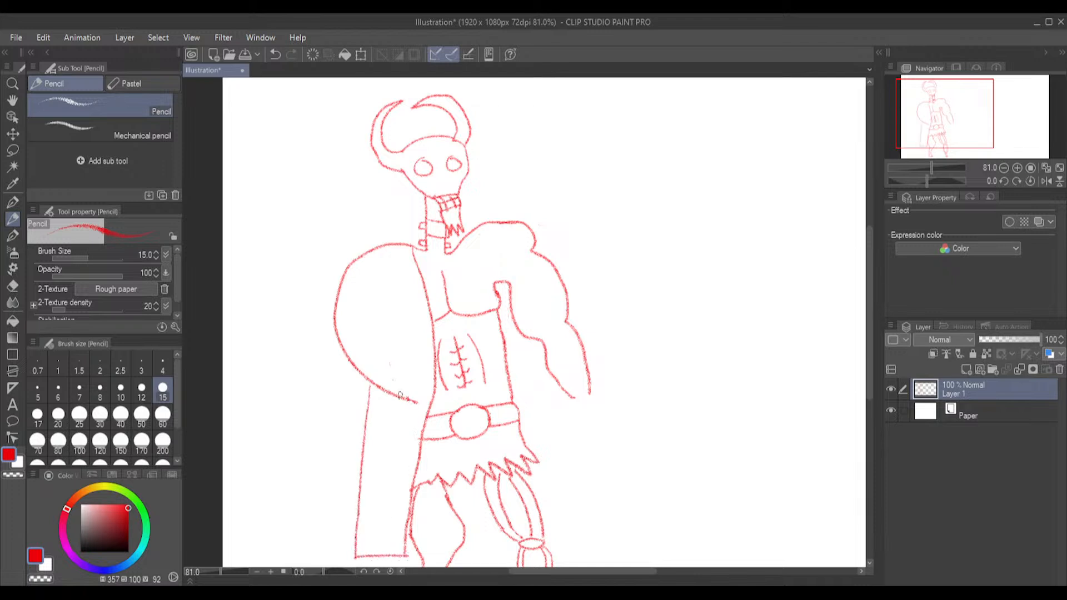
pyautogui.click(9, 289)
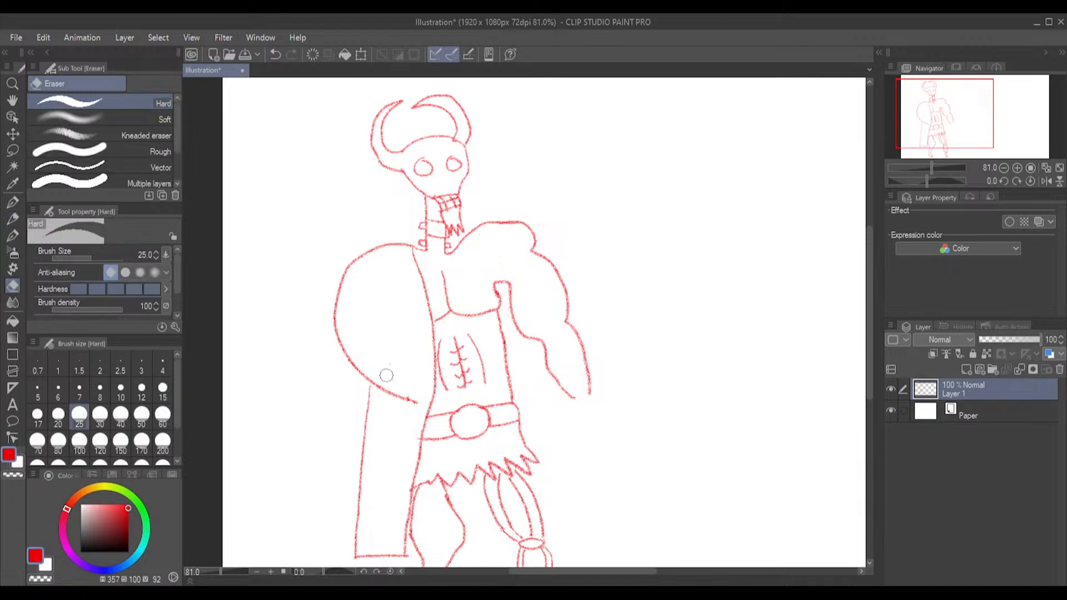
pyautogui.moveTo(418, 405)
pyautogui.mouseDown()
pyautogui.moveTo(397, 404)
pyautogui.moveTo(382, 384)
pyautogui.moveTo(394, 386)
pyautogui.mouseUp()
# Draw a U-shaped hand with narrowing lower sleeve lines on the left-hand arm, and continue the coat hem behind the legs
pyautogui.click(14, 236)
pyautogui.click(12, 218)
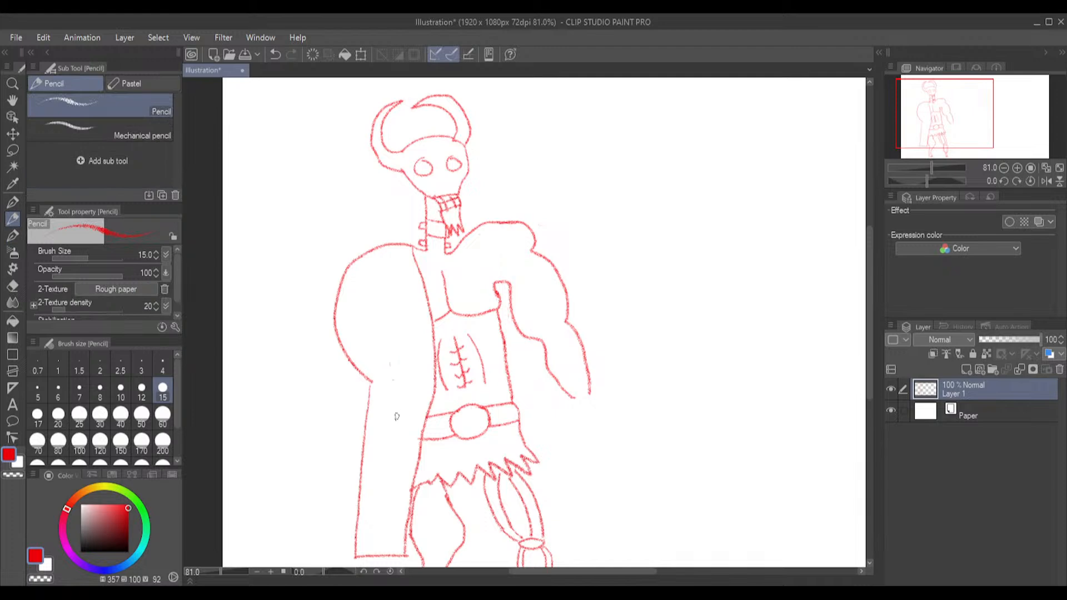
pyautogui.moveTo(378, 422)
pyautogui.mouseDown()
pyautogui.moveTo(408, 422)
pyautogui.moveTo(402, 447)
pyautogui.moveTo(377, 433)
pyautogui.mouseUp()
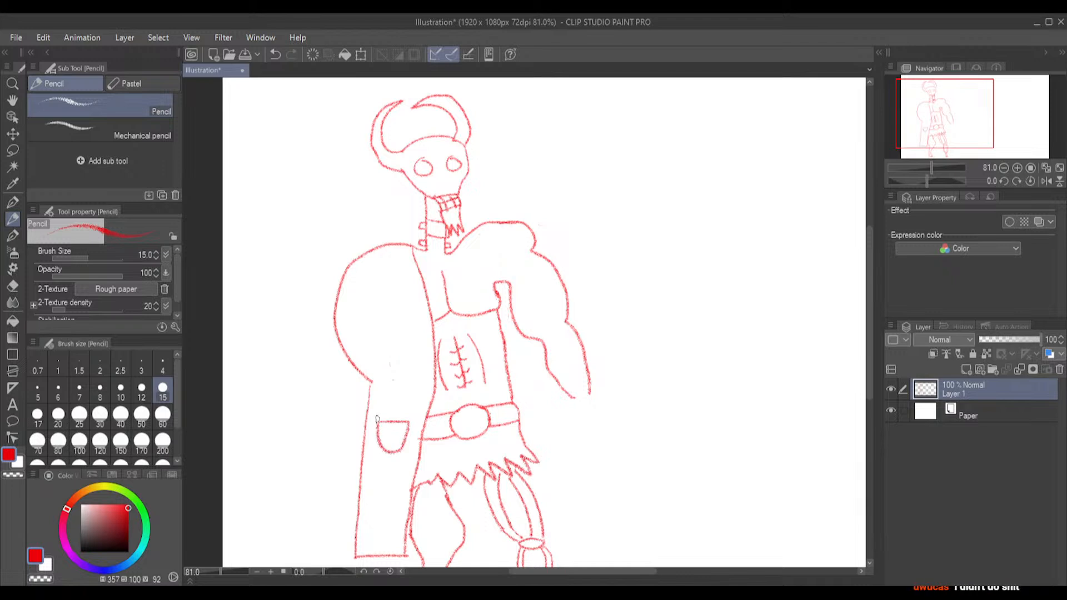
pyautogui.moveTo(372, 385); pyautogui.dragTo(380, 413)
pyautogui.moveTo(398, 384); pyautogui.dragTo(405, 306)
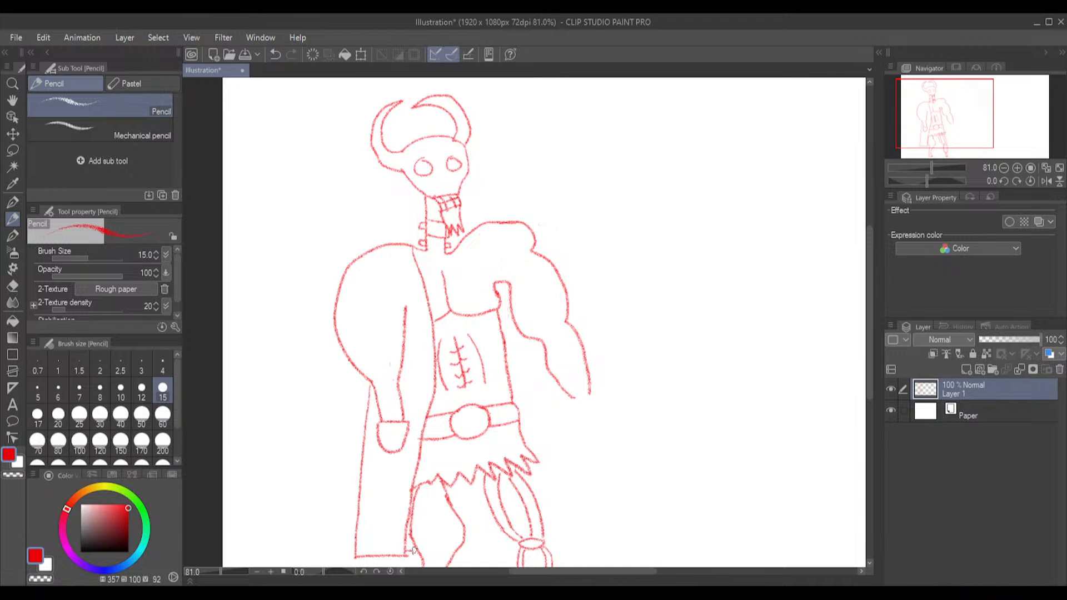
pyautogui.moveTo(462, 547); pyautogui.dragTo(508, 542)
# Erase the right-hand arm with the Hard eraser at size 200 and the remaining shoulder line beside the neck at size 60
pyautogui.click(12, 287)
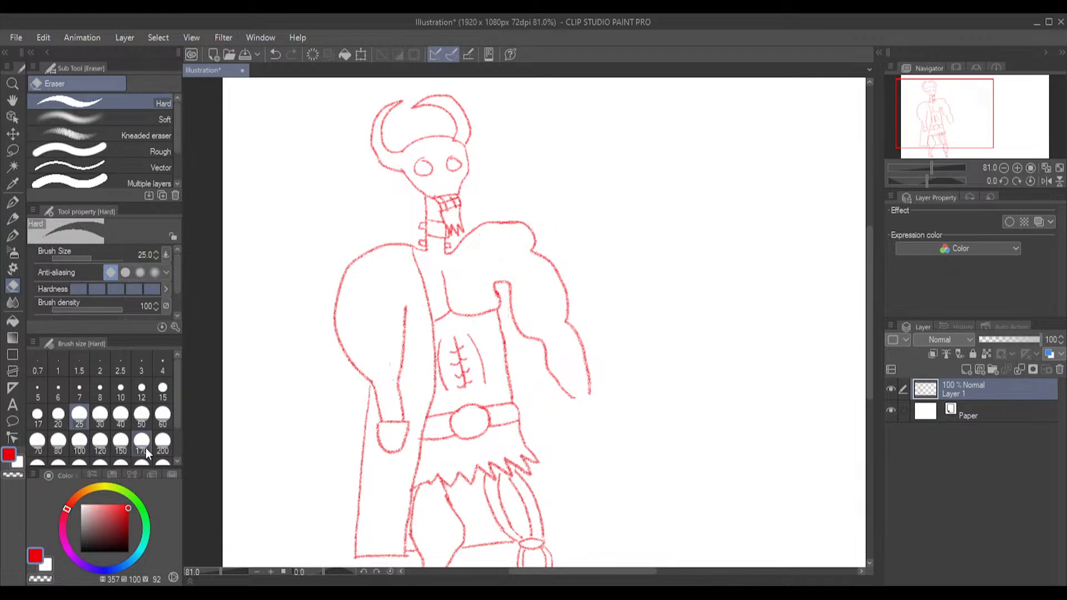
pyautogui.click(161, 441)
pyautogui.moveTo(624, 327)
pyautogui.mouseDown()
pyautogui.moveTo(609, 372)
pyautogui.moveTo(588, 360)
pyautogui.moveTo(586, 380)
pyautogui.moveTo(536, 256)
pyautogui.moveTo(512, 247)
pyautogui.moveTo(501, 259)
pyautogui.moveTo(531, 286)
pyautogui.moveTo(534, 301)
pyautogui.moveTo(518, 296)
pyautogui.moveTo(541, 325)
pyautogui.moveTo(531, 302)
pyautogui.mouseUp()
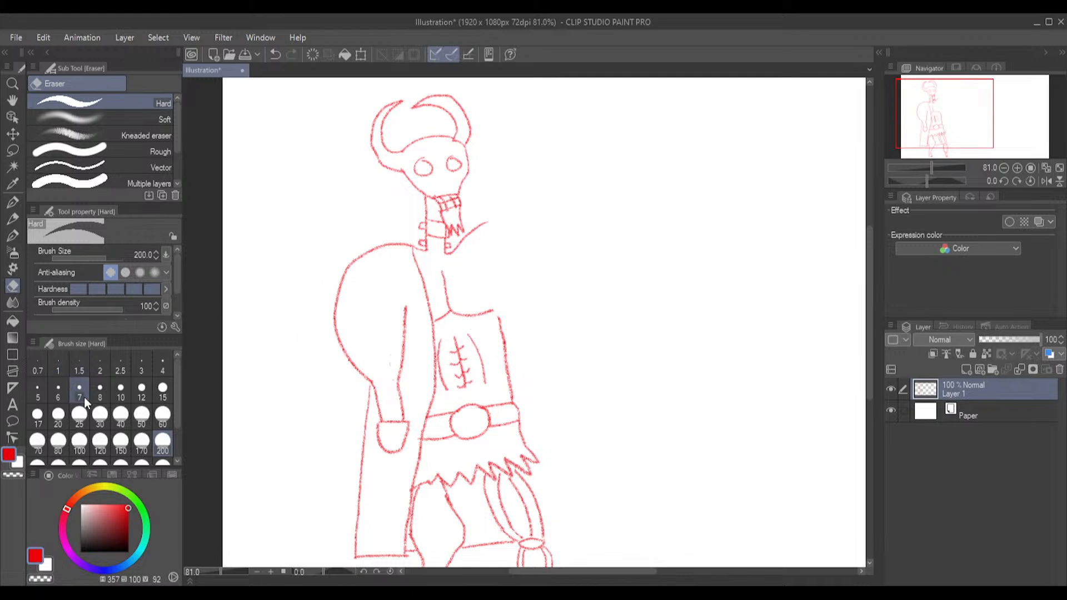
pyautogui.click(162, 416)
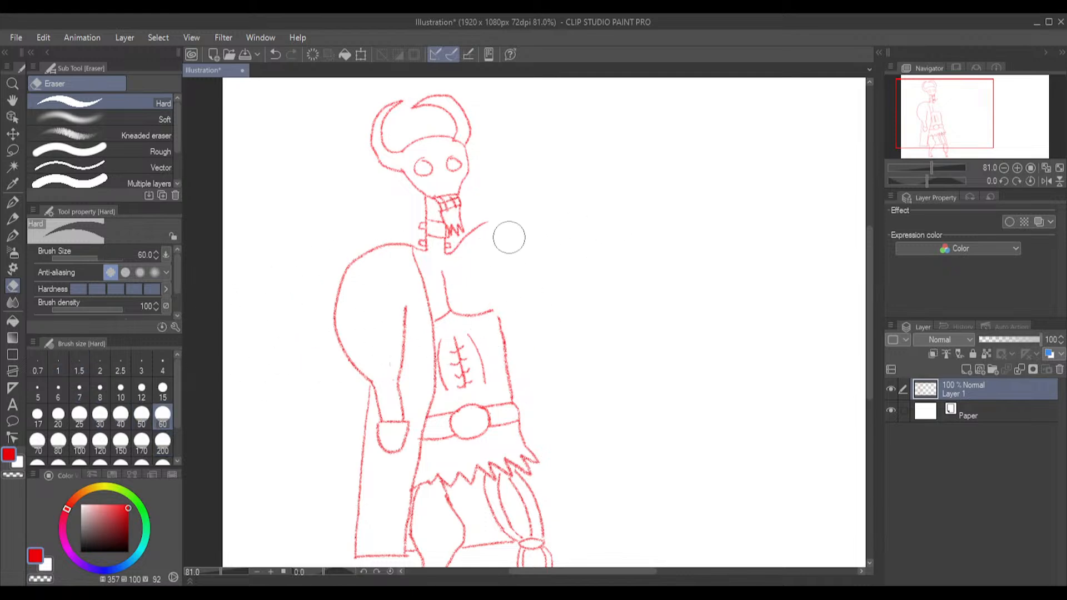
pyautogui.moveTo(494, 224); pyautogui.dragTo(467, 248)
# Draw a jagged collar edge on the coat's left-hand front and erase the straight edge behind it with the Hard eraser at size 30
pyautogui.click(15, 232)
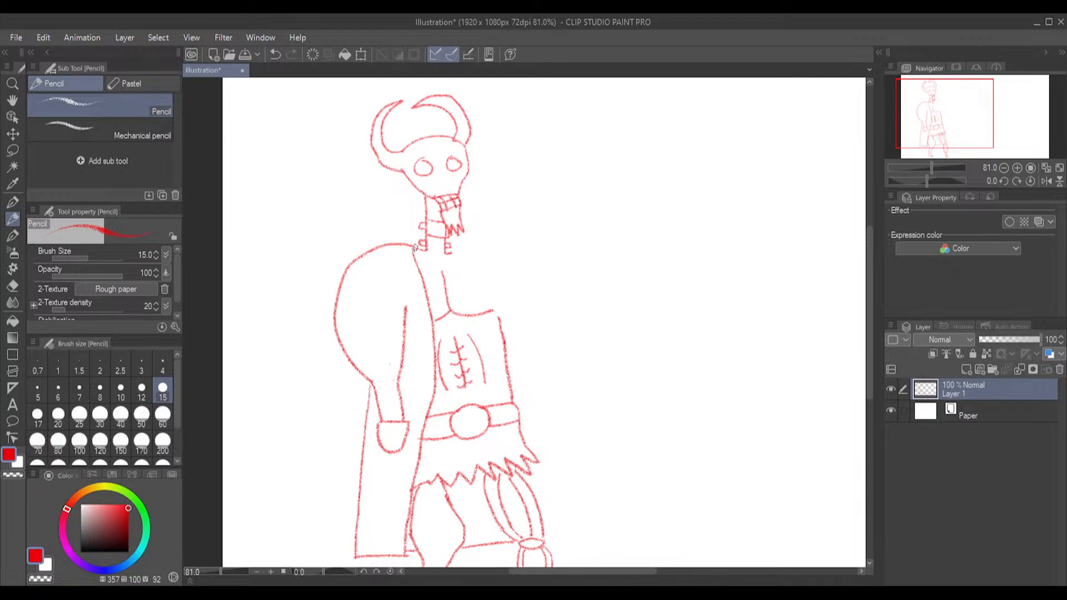
pyautogui.moveTo(427, 270); pyautogui.dragTo(432, 277)
pyautogui.click(11, 289)
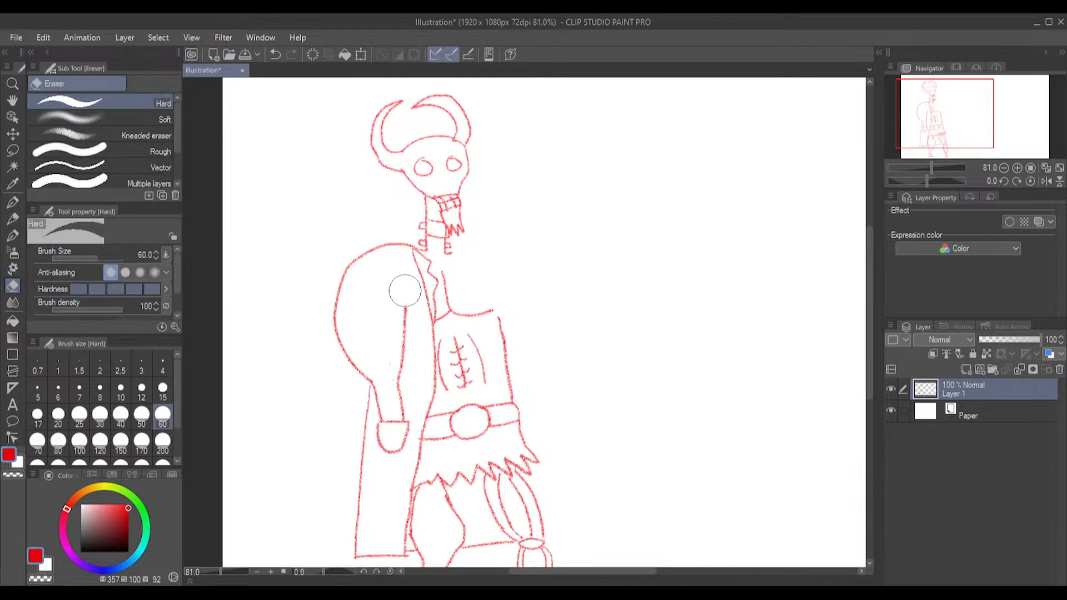
pyautogui.click(100, 417)
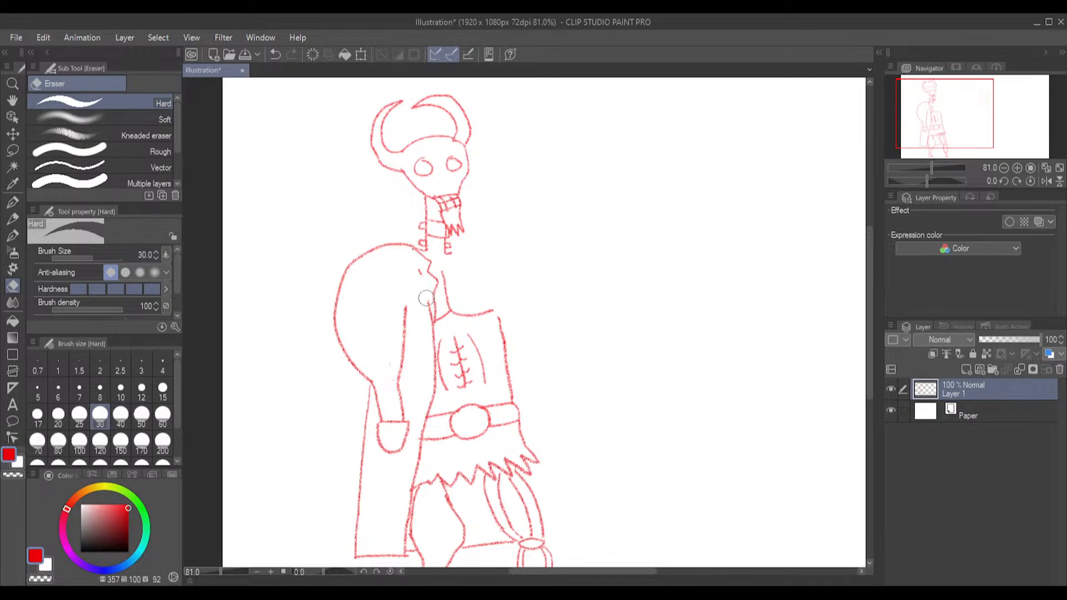
pyautogui.moveTo(420, 278); pyautogui.dragTo(416, 276)
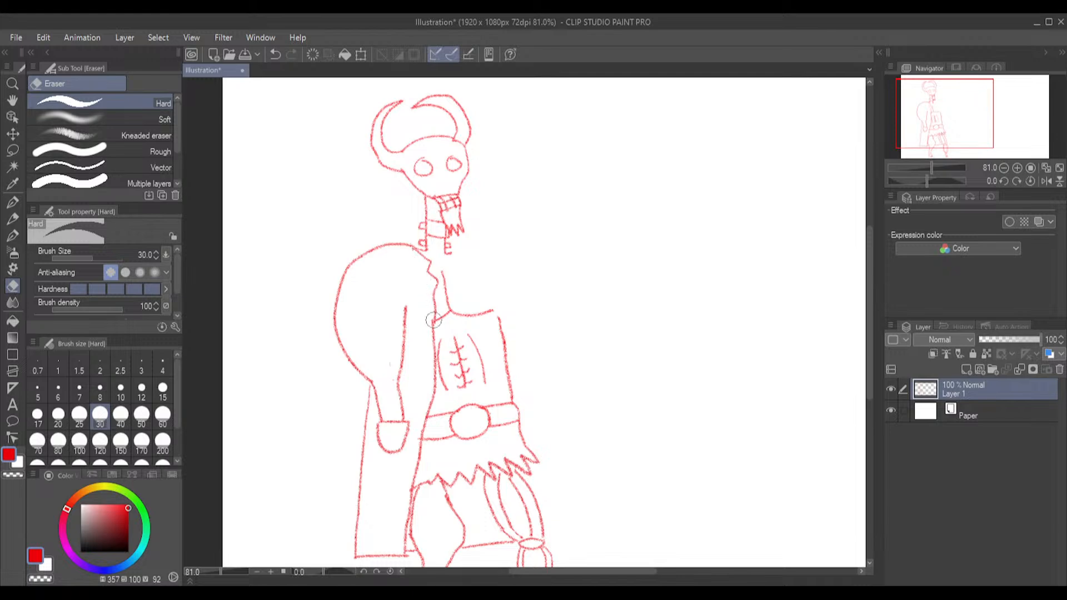
# Draw the coat's right-hand front with a jagged collar and a long edge slanting down past the skirt to the hem
pyautogui.click(12, 218)
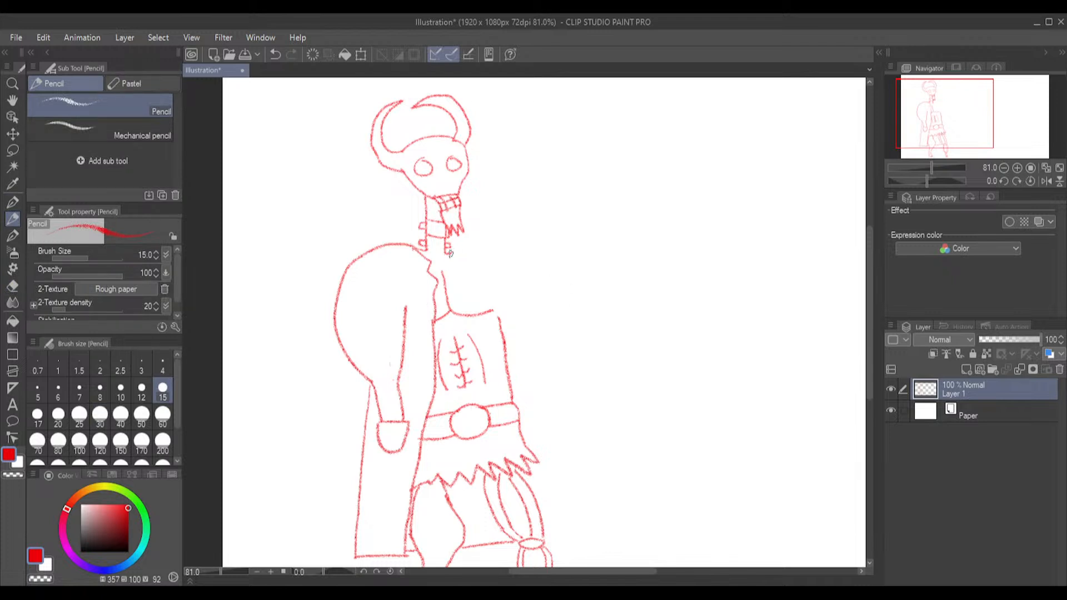
pyautogui.moveTo(444, 265)
pyautogui.mouseDown()
pyautogui.moveTo(548, 477)
pyautogui.moveTo(563, 535)
pyautogui.moveTo(543, 540)
pyautogui.mouseUp()
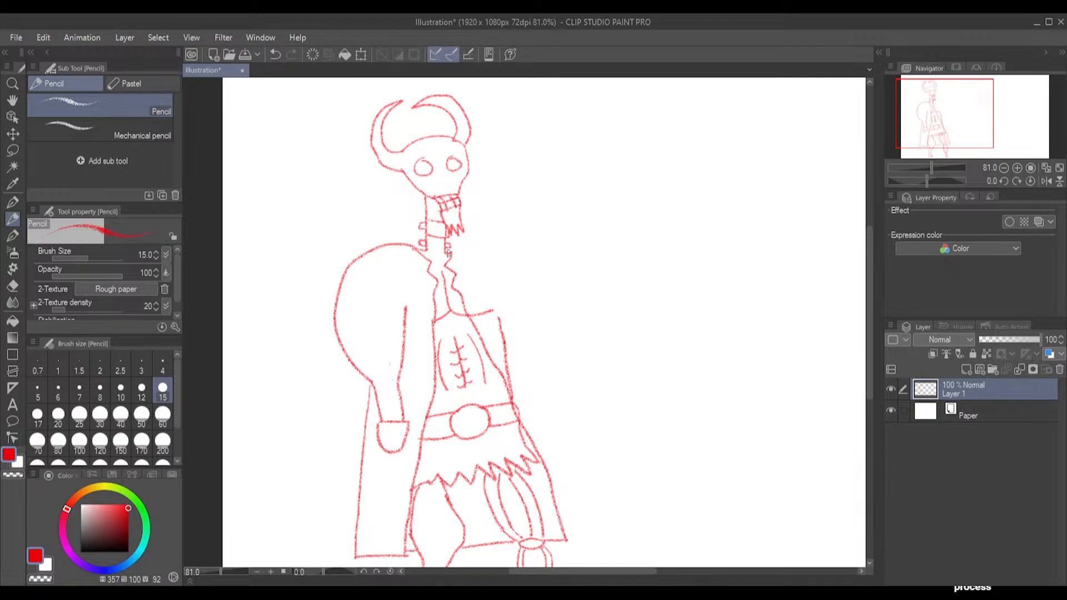
pyautogui.moveTo(453, 255)
pyautogui.mouseDown()
pyautogui.moveTo(493, 252)
pyautogui.moveTo(453, 251)
pyautogui.moveTo(513, 245)
pyautogui.moveTo(564, 287)
pyautogui.mouseUp()
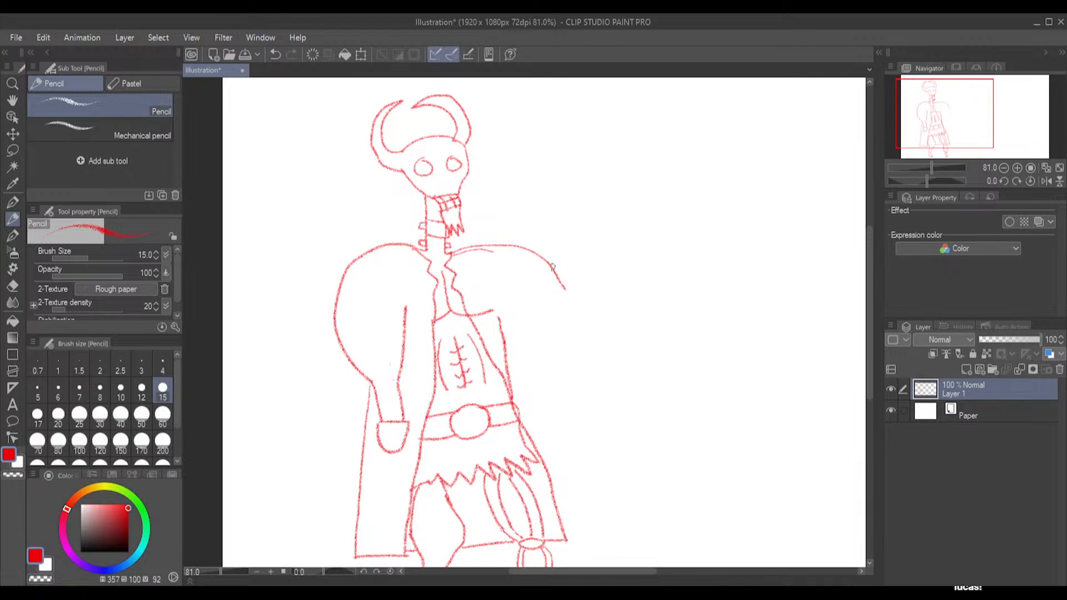
pyautogui.hotkey('ctrl', 'z')
pyautogui.hotkey('ctrl', 'z')
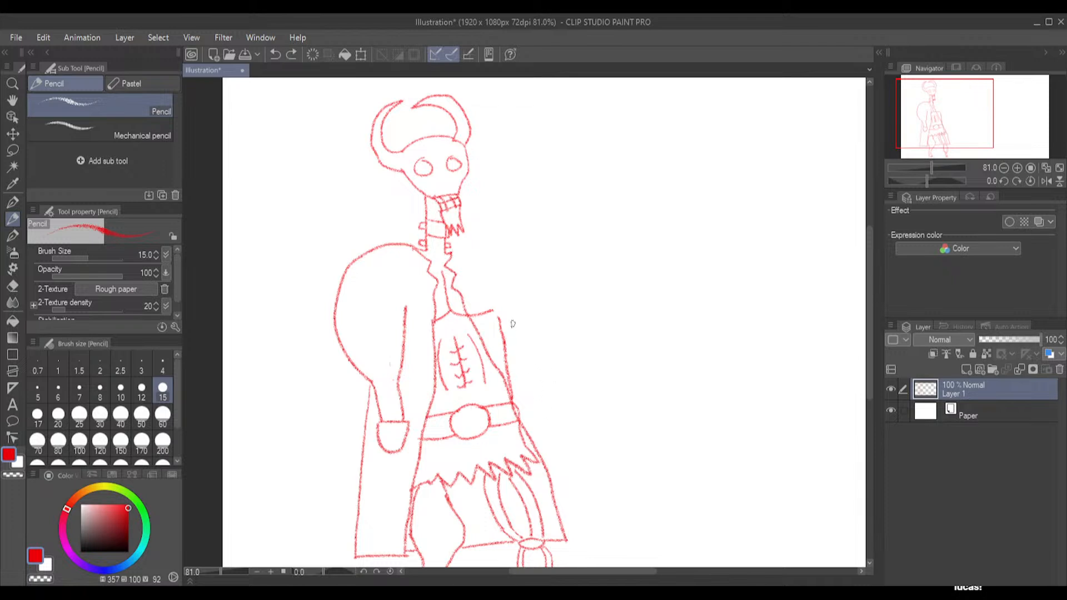
# Erase the old chest, torso and belt lines outside the coat's right-hand front edge with the Hard eraser at size 30
pyautogui.click(11, 287)
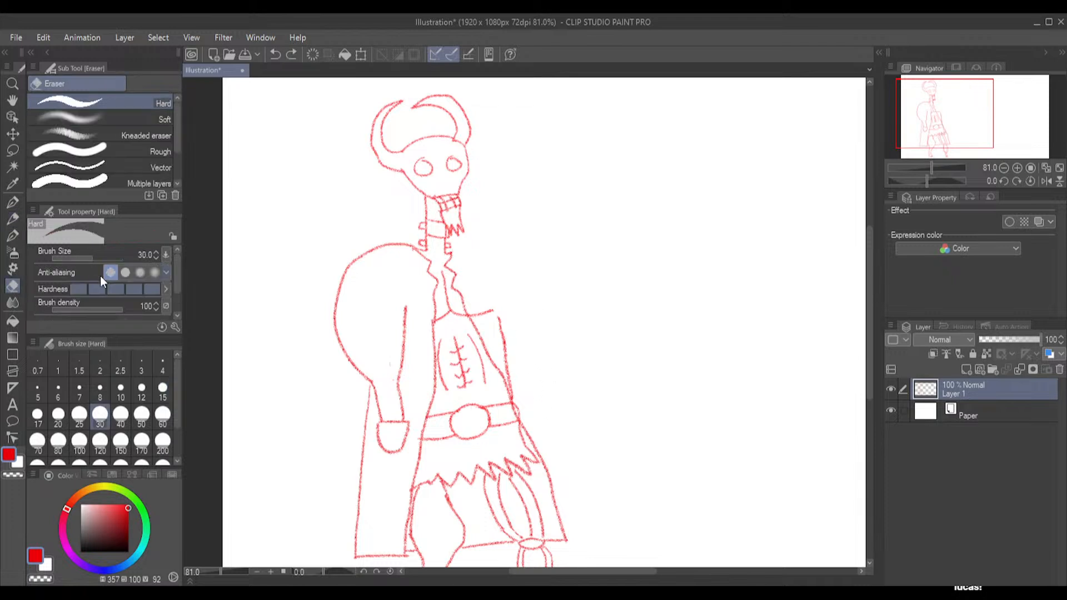
pyautogui.moveTo(513, 334)
pyautogui.mouseDown()
pyautogui.moveTo(476, 305)
pyautogui.moveTo(500, 335)
pyautogui.moveTo(537, 420)
pyautogui.mouseUp()
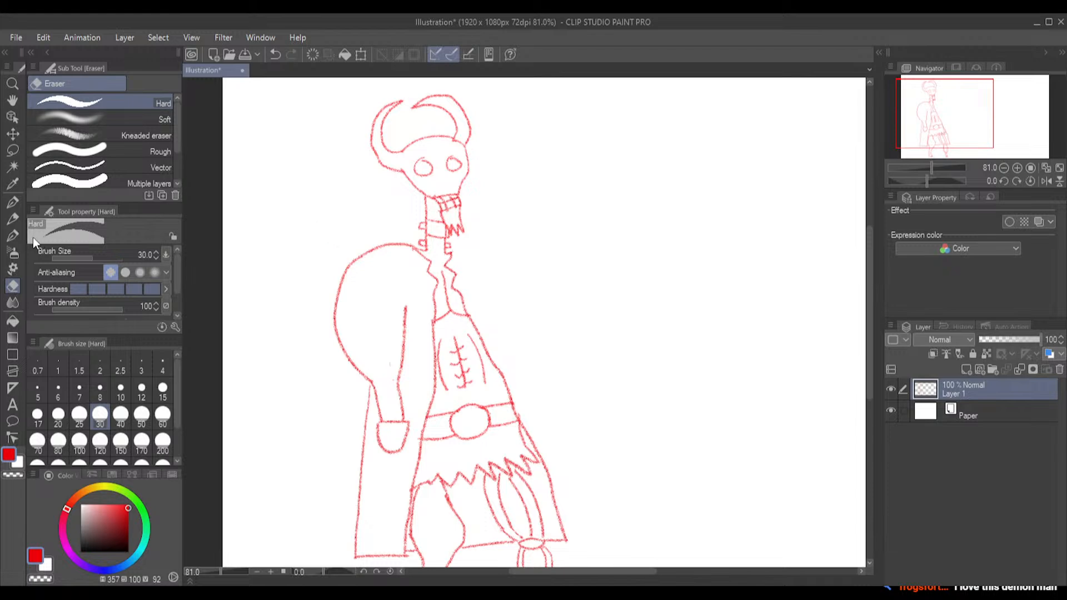
# Draw a thick arm stretched out sideways from the neck with the Pencil at size 15, plus the coat's outer edge from armpit to hem
pyautogui.click(12, 218)
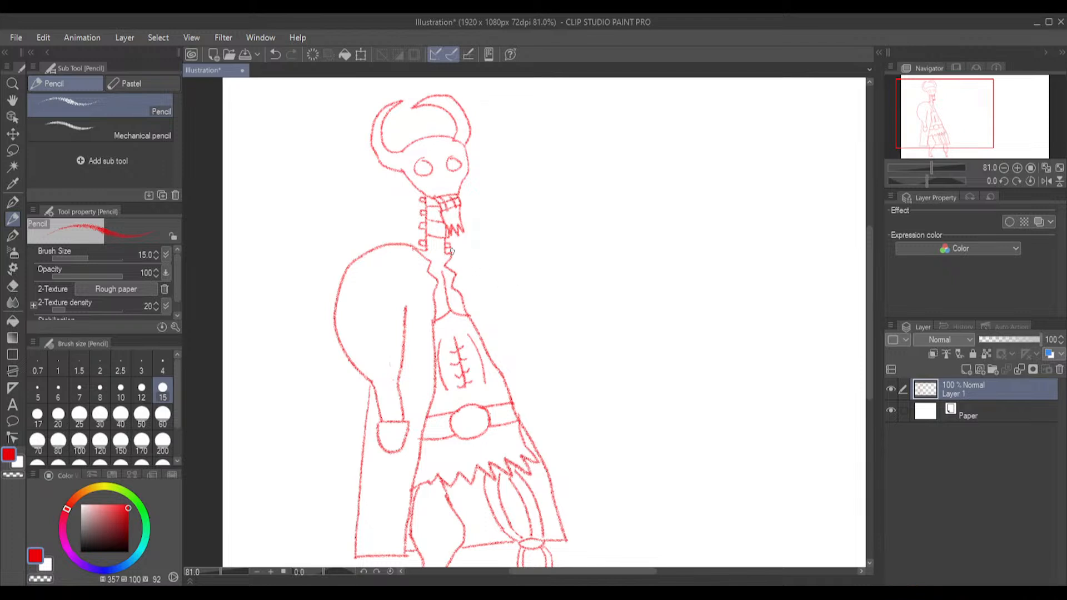
pyautogui.moveTo(449, 253)
pyautogui.mouseDown()
pyautogui.moveTo(493, 239)
pyautogui.moveTo(536, 264)
pyautogui.moveTo(651, 263)
pyautogui.moveTo(671, 267)
pyautogui.moveTo(673, 294)
pyautogui.mouseUp()
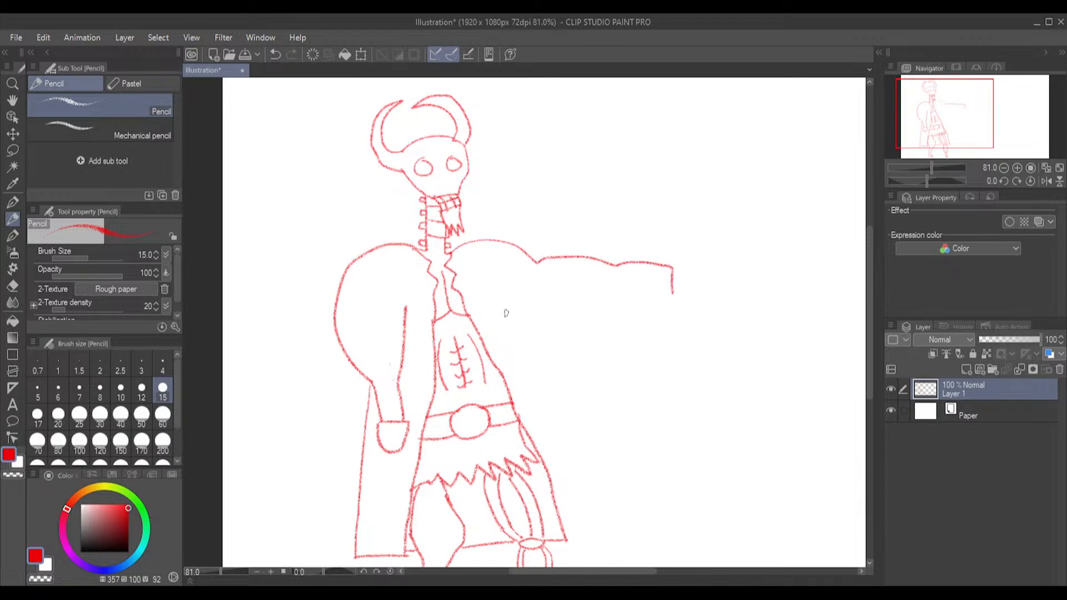
pyautogui.moveTo(510, 298)
pyautogui.mouseDown()
pyautogui.moveTo(598, 535)
pyautogui.moveTo(567, 540)
pyautogui.mouseUp()
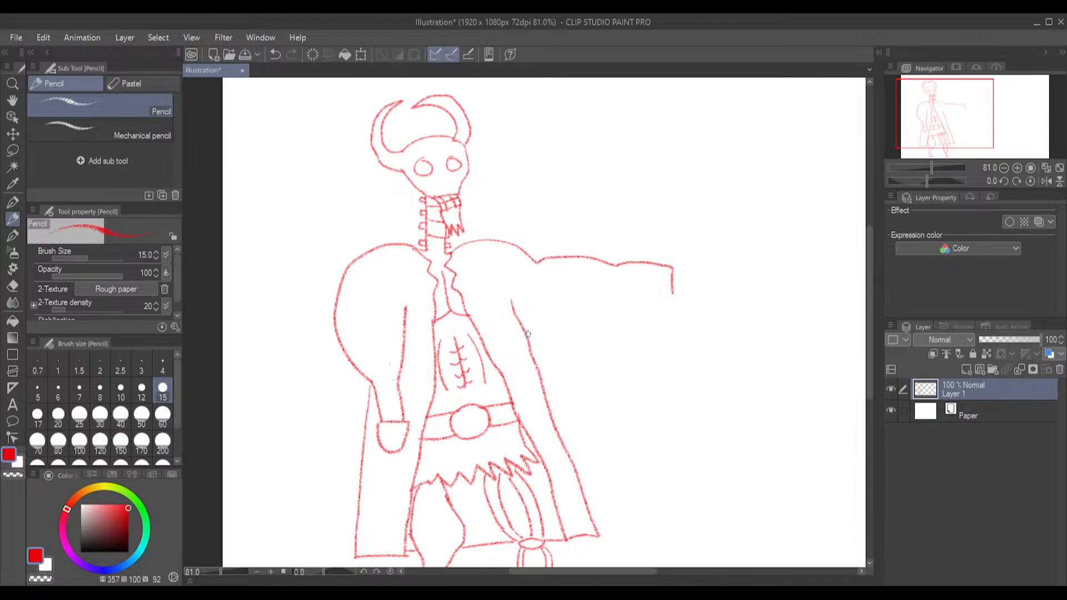
pyautogui.moveTo(529, 337)
pyautogui.mouseDown()
pyautogui.moveTo(589, 340)
pyautogui.moveTo(621, 328)
pyautogui.mouseUp()
pyautogui.hotkey('ctrl', 'z')
pyautogui.moveTo(523, 325)
pyautogui.mouseDown()
pyautogui.moveTo(583, 326)
pyautogui.moveTo(668, 305)
pyautogui.moveTo(673, 289)
pyautogui.mouseUp()
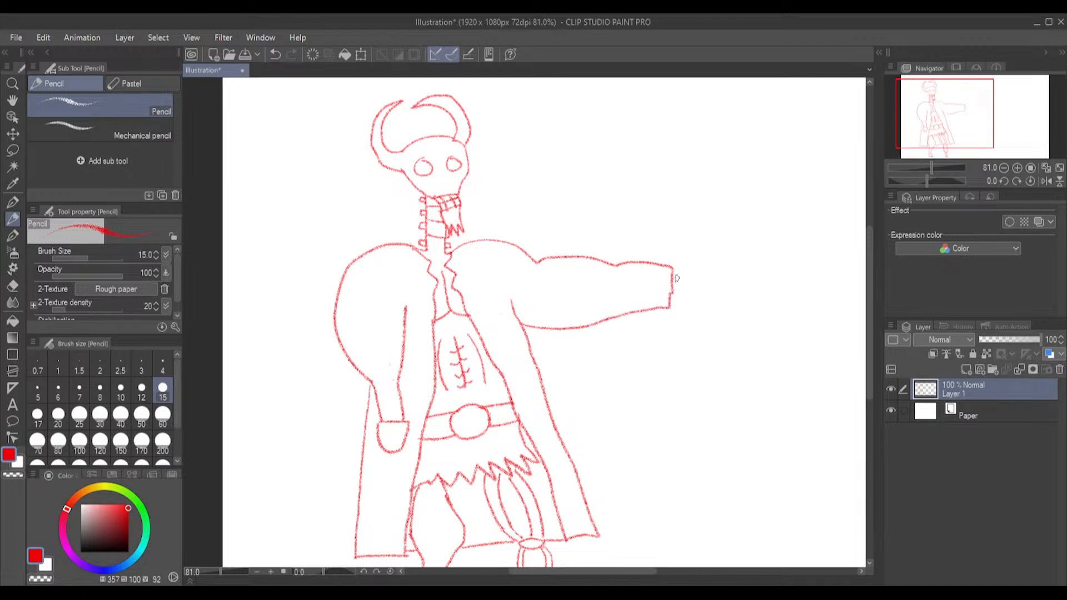
# Draw a raised thumb, small curled fingers and a boxy upright index finger just beyond the outstretched arm's cuff
pyautogui.moveTo(673, 271); pyautogui.dragTo(686, 274)
pyautogui.hotkey('ctrl', 'z')
pyautogui.moveTo(680, 273)
pyautogui.mouseDown()
pyautogui.moveTo(679, 255)
pyautogui.moveTo(678, 268)
pyautogui.moveTo(705, 276)
pyautogui.moveTo(689, 282)
pyautogui.moveTo(698, 285)
pyautogui.mouseUp()
pyautogui.moveTo(707, 289); pyautogui.dragTo(699, 293)
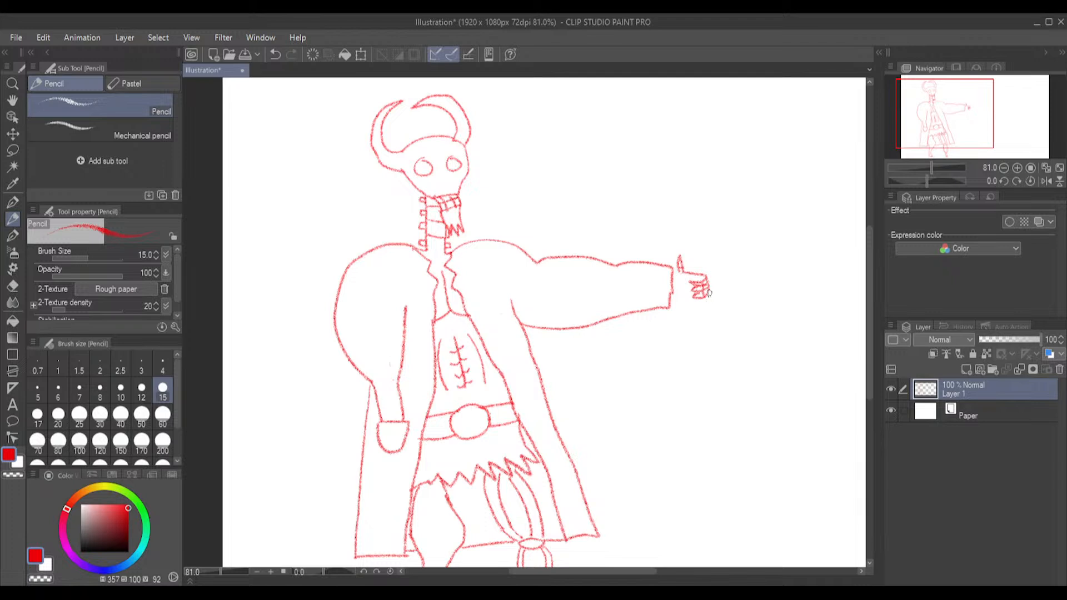
pyautogui.moveTo(690, 266); pyautogui.dragTo(690, 282)
pyautogui.moveTo(690, 266)
pyautogui.mouseDown()
pyautogui.moveTo(698, 257)
pyautogui.moveTo(702, 267)
pyautogui.mouseUp()
pyautogui.hotkey('ctrl', 'z')
# Erase the overlapping lines inside the boxy finger with the Hard eraser at size 12 and draw the palm outline joining the fingers to the cuff
pyautogui.click(12, 286)
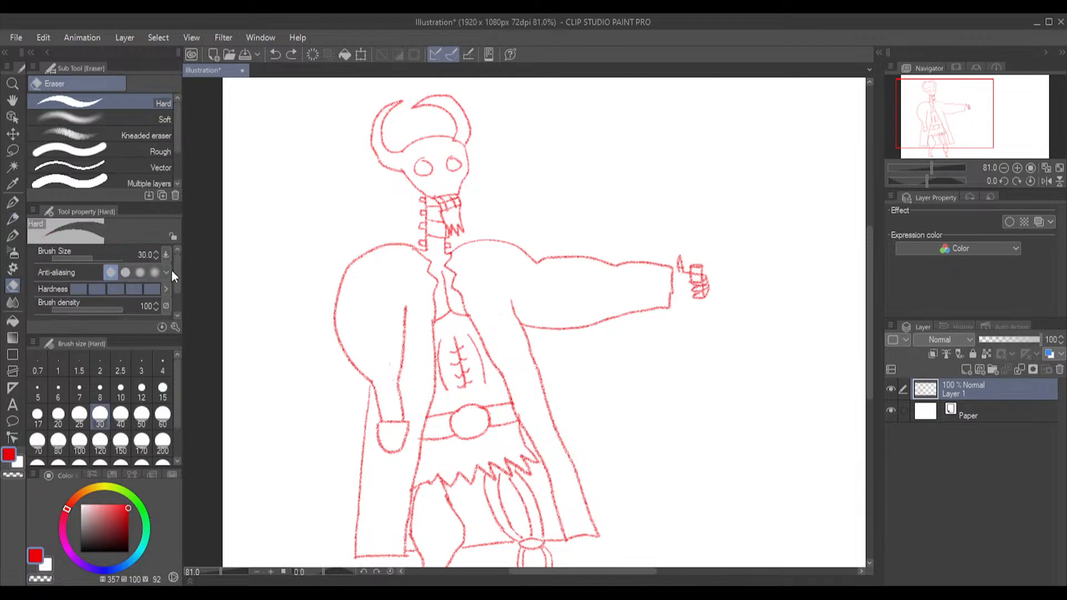
pyautogui.click(142, 390)
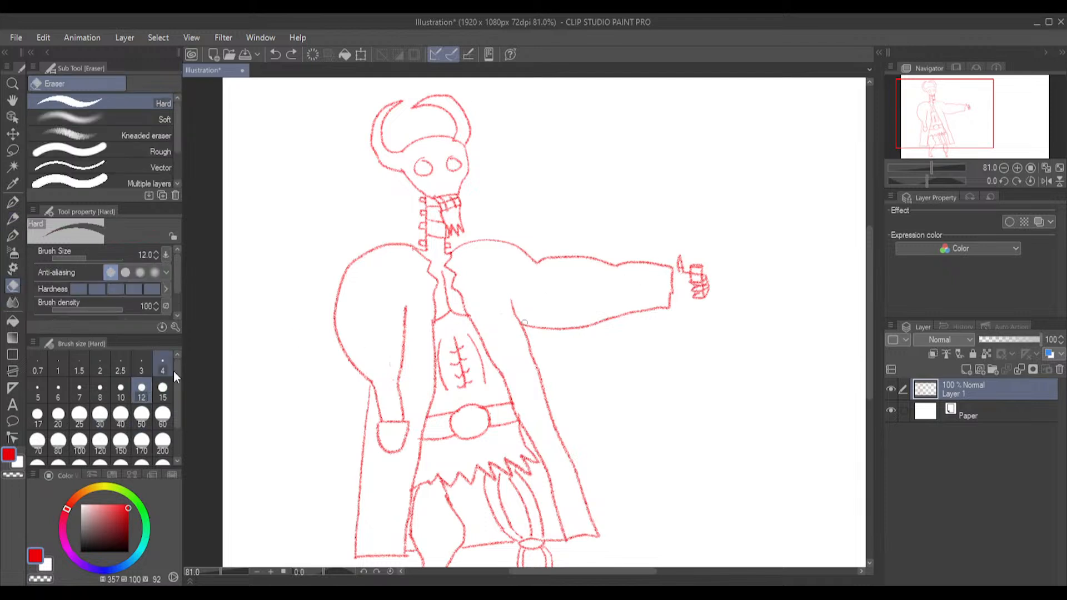
pyautogui.moveTo(697, 274); pyautogui.dragTo(698, 275)
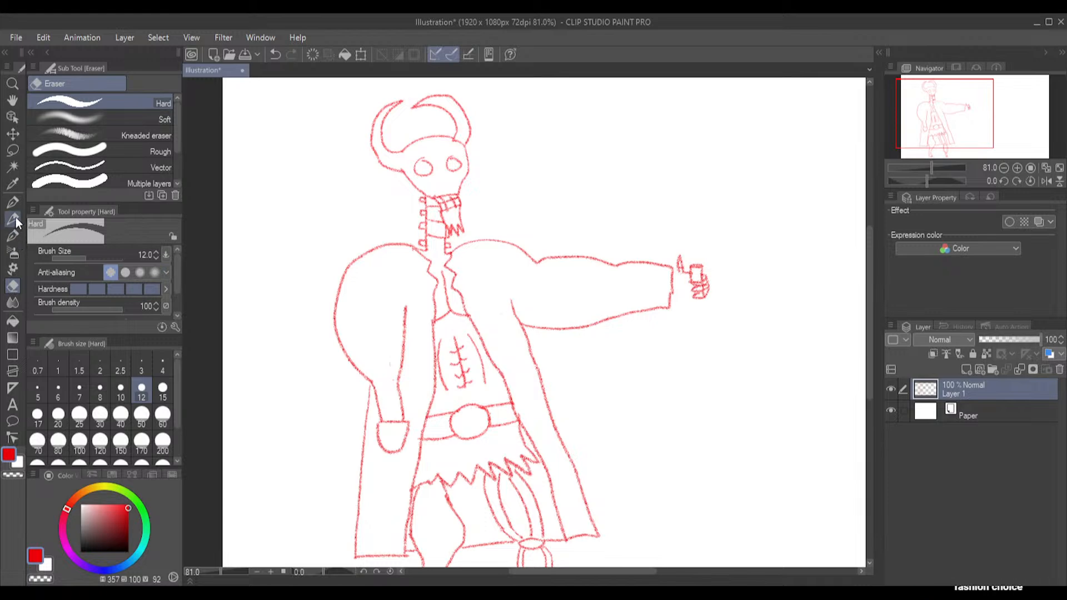
pyautogui.click(16, 219)
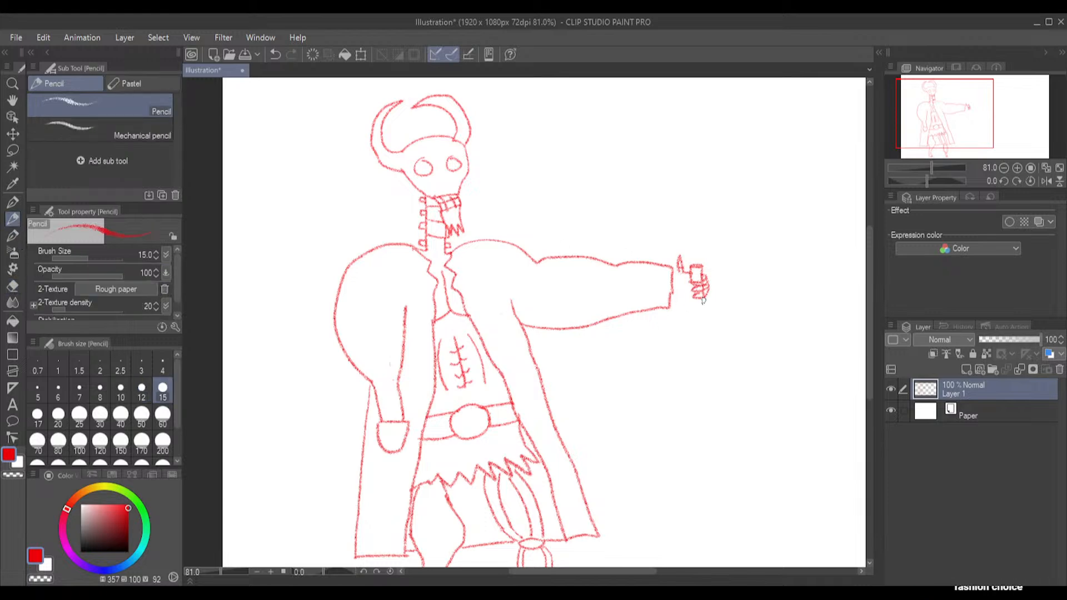
pyautogui.moveTo(701, 300)
pyautogui.mouseDown()
pyautogui.moveTo(689, 305)
pyautogui.moveTo(677, 289)
pyautogui.mouseUp()
pyautogui.click(13, 285)
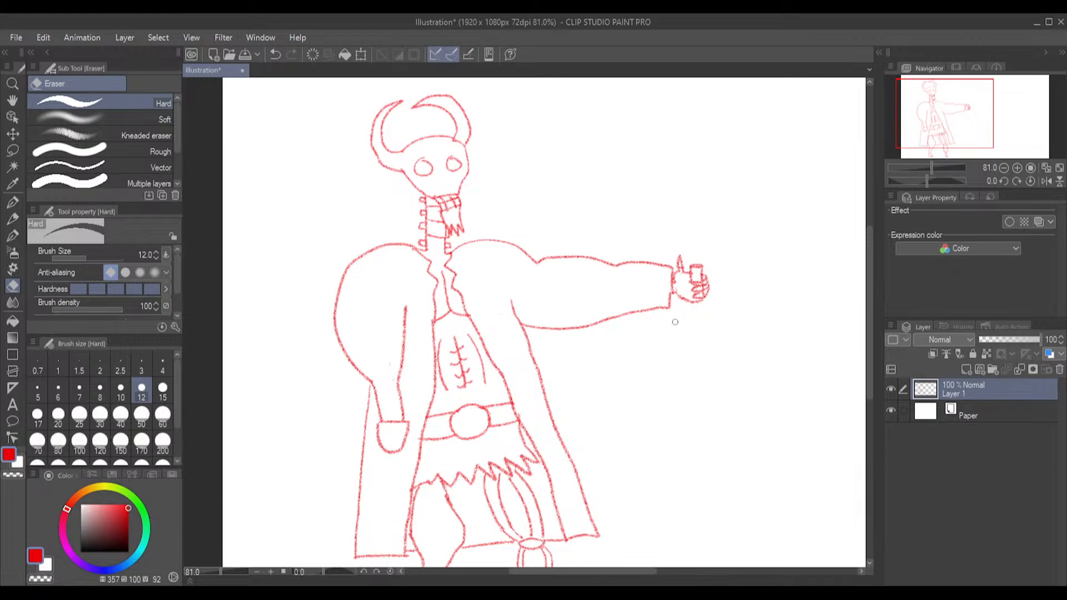
# Draw jagged flames rising from the neck around the skull and horns, with a second flame contour inside them, using the Pencil at size 15
pyautogui.click(13, 219)
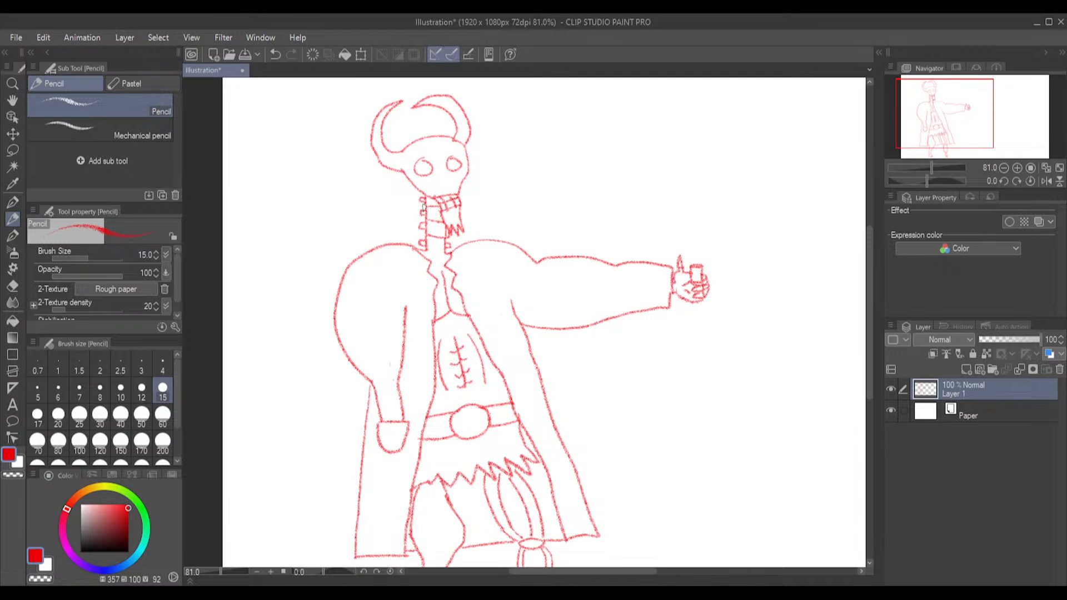
pyautogui.moveTo(424, 210)
pyautogui.mouseDown()
pyautogui.moveTo(344, 181)
pyautogui.moveTo(330, 148)
pyautogui.moveTo(352, 161)
pyautogui.moveTo(356, 149)
pyautogui.moveTo(336, 116)
pyautogui.moveTo(316, 108)
pyautogui.moveTo(321, 82)
pyautogui.moveTo(331, 96)
pyautogui.moveTo(336, 80)
pyautogui.moveTo(358, 90)
pyautogui.moveTo(368, 115)
pyautogui.moveTo(384, 95)
pyautogui.moveTo(375, 80)
pyautogui.moveTo(477, 88)
pyautogui.moveTo(464, 105)
pyautogui.mouseUp()
pyautogui.moveTo(460, 214)
pyautogui.mouseDown()
pyautogui.moveTo(533, 121)
pyautogui.moveTo(513, 131)
pyautogui.moveTo(526, 112)
pyautogui.moveTo(496, 117)
pyautogui.moveTo(532, 90)
pyautogui.moveTo(476, 98)
pyautogui.moveTo(493, 81)
pyautogui.moveTo(453, 97)
pyautogui.mouseUp()
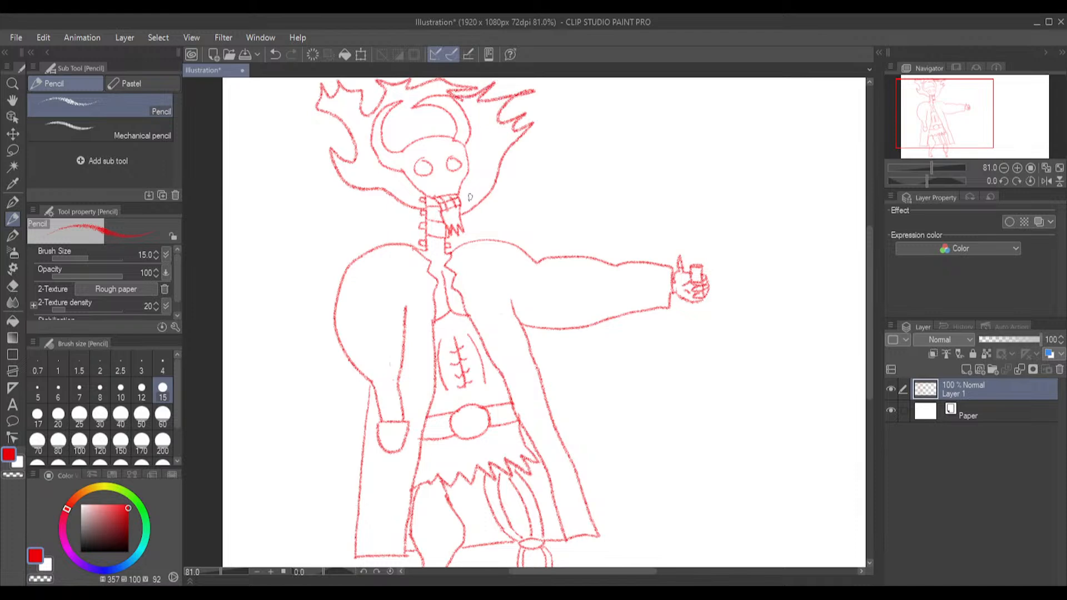
pyautogui.moveTo(461, 197)
pyautogui.mouseDown()
pyautogui.moveTo(507, 136)
pyautogui.moveTo(485, 109)
pyautogui.moveTo(424, 93)
pyautogui.moveTo(411, 117)
pyautogui.moveTo(388, 115)
pyautogui.moveTo(398, 133)
pyautogui.moveTo(375, 130)
pyautogui.moveTo(372, 118)
pyautogui.moveTo(358, 157)
pyautogui.moveTo(421, 203)
pyautogui.mouseUp()
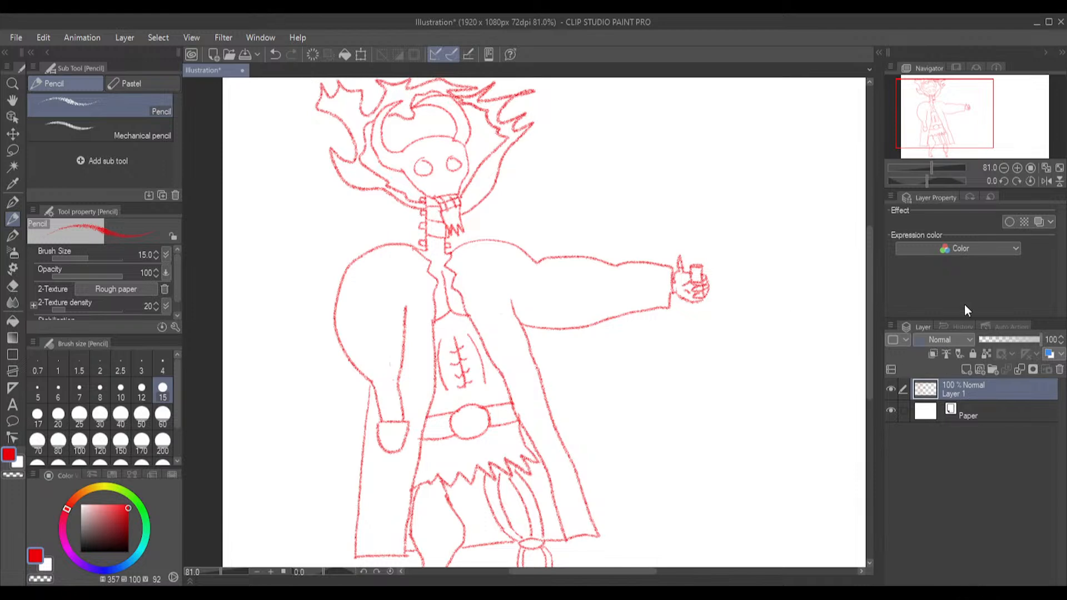
# Add a new layer above the red sketch and choose the Great pressure G-pen at size 15 in black for inking
pyautogui.click(966, 369)
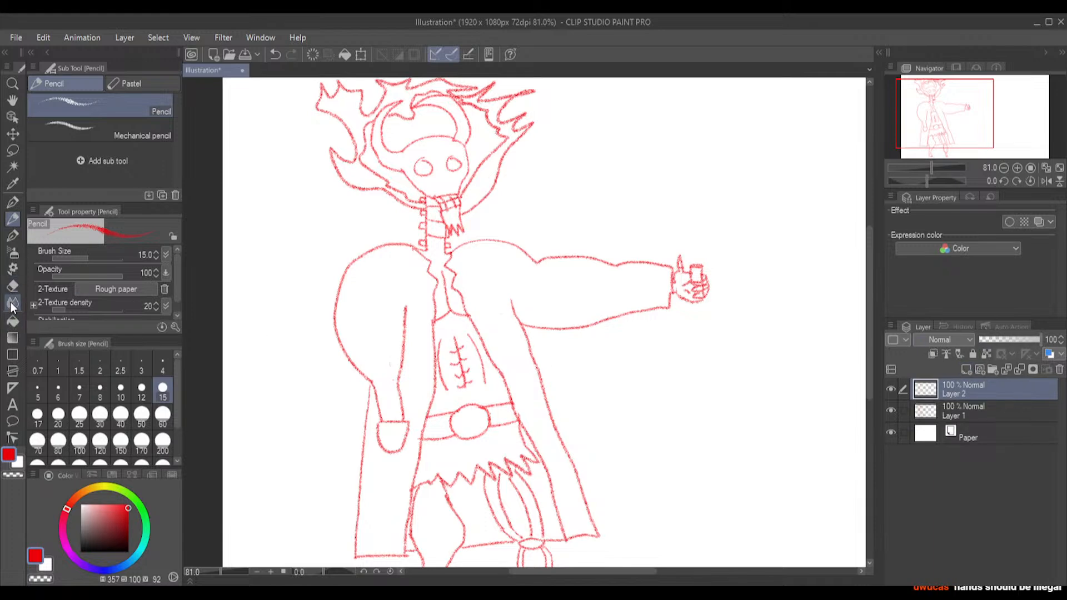
pyautogui.click(11, 237)
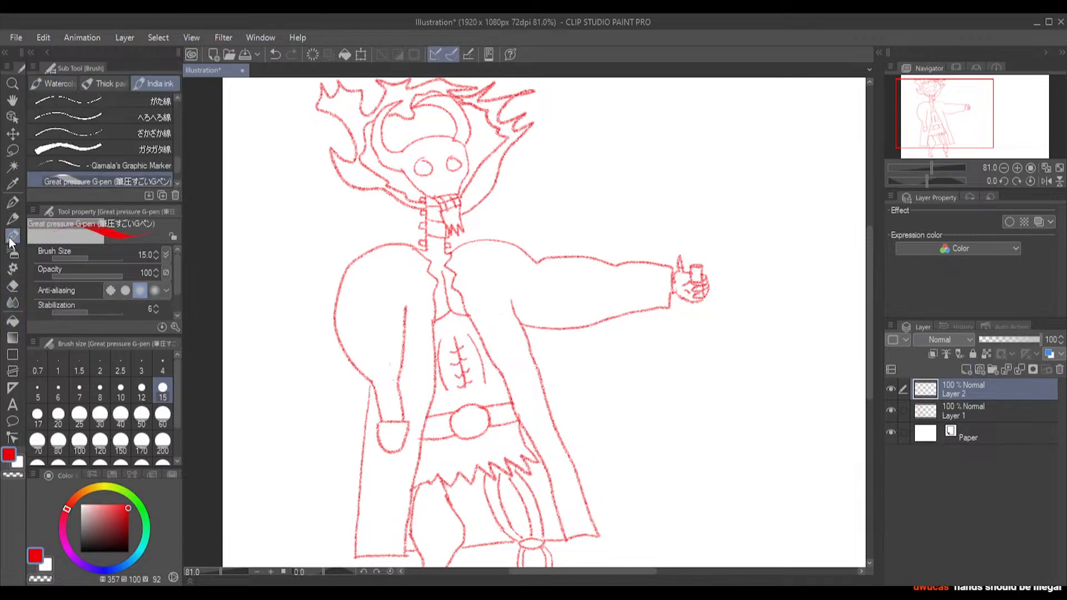
pyautogui.click(129, 552)
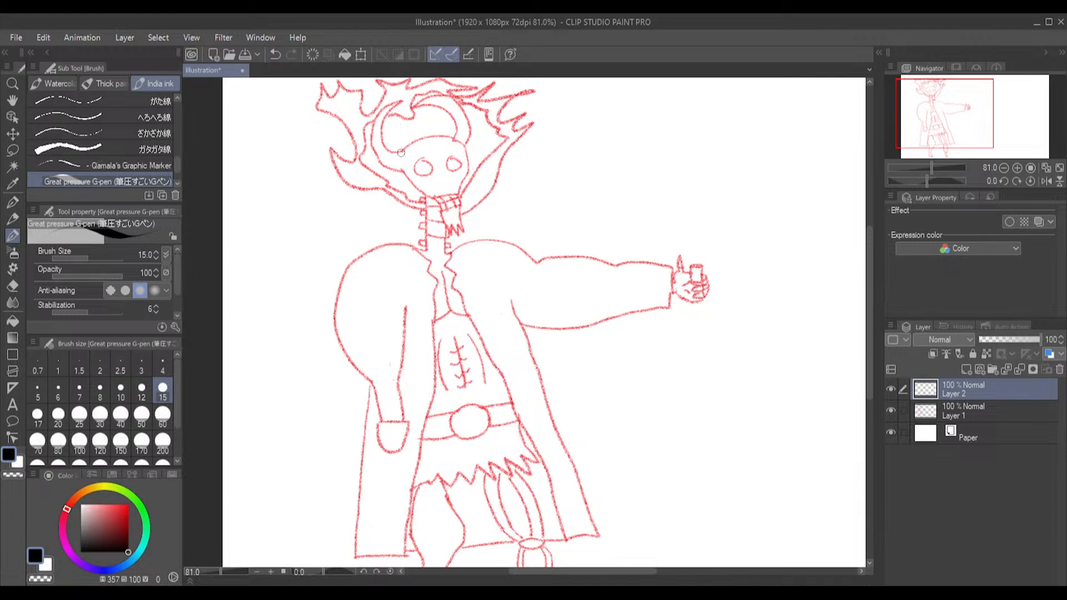
# Ink the skull's eye sockets, both curved horns and the head outline over the sketch
pyautogui.moveTo(403, 151); pyautogui.dragTo(416, 138)
pyautogui.hotkey('ctrl', 'z')
pyautogui.moveTo(420, 159)
pyautogui.mouseDown()
pyautogui.moveTo(421, 176)
pyautogui.moveTo(432, 169)
pyautogui.moveTo(421, 158)
pyautogui.moveTo(463, 171)
pyautogui.moveTo(459, 155)
pyautogui.moveTo(448, 162)
pyautogui.mouseUp()
pyautogui.moveTo(427, 137)
pyautogui.mouseDown()
pyautogui.moveTo(386, 152)
pyautogui.moveTo(379, 125)
pyautogui.moveTo(403, 102)
pyautogui.mouseUp()
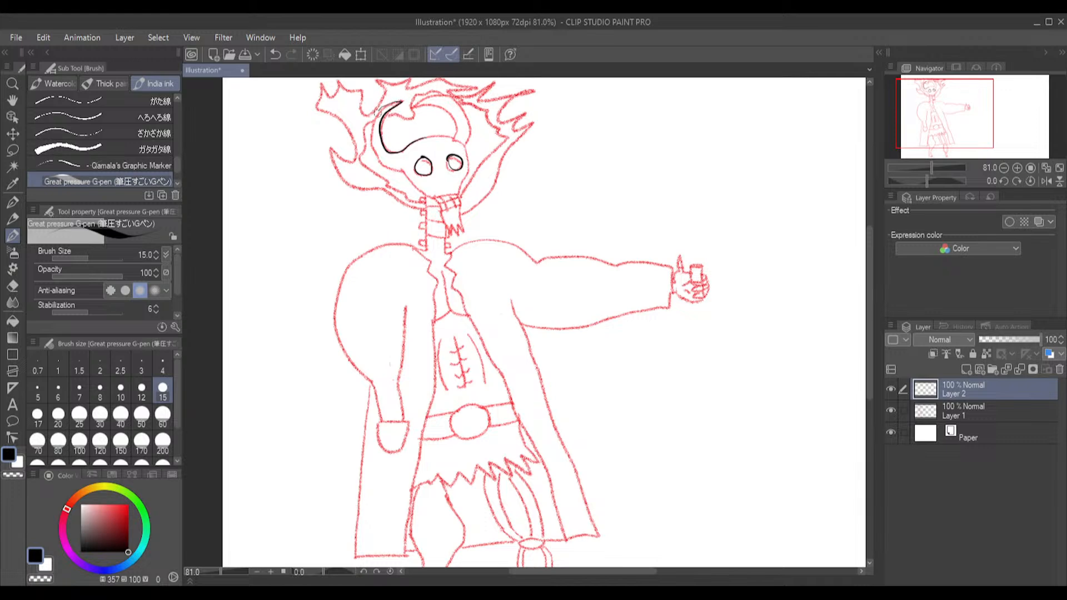
pyautogui.moveTo(375, 121)
pyautogui.mouseDown()
pyautogui.moveTo(381, 162)
pyautogui.moveTo(432, 199)
pyautogui.moveTo(456, 195)
pyautogui.moveTo(469, 158)
pyautogui.moveTo(447, 136)
pyautogui.moveTo(422, 137)
pyautogui.moveTo(465, 143)
pyautogui.moveTo(446, 111)
pyautogui.moveTo(411, 109)
pyautogui.moveTo(443, 95)
pyautogui.moveTo(465, 146)
pyautogui.mouseUp()
pyautogui.hotkey('ctrl', 'z')
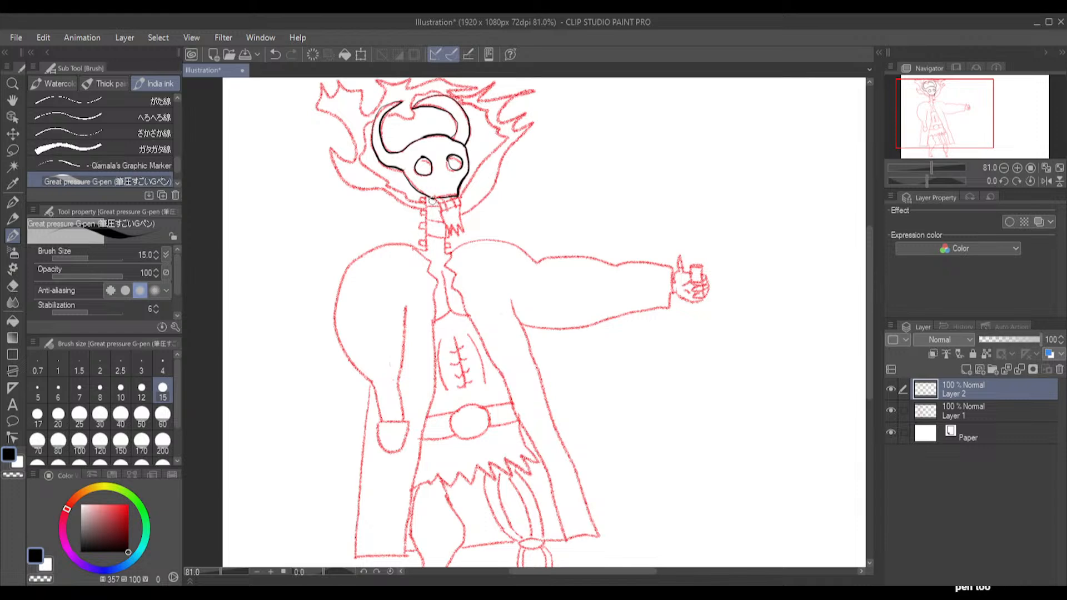
# Ink the skull's row of teeth and the jagged pointed jaw beneath them
pyautogui.moveTo(437, 206); pyautogui.dragTo(440, 212)
pyautogui.moveTo(450, 210); pyautogui.dragTo(460, 206)
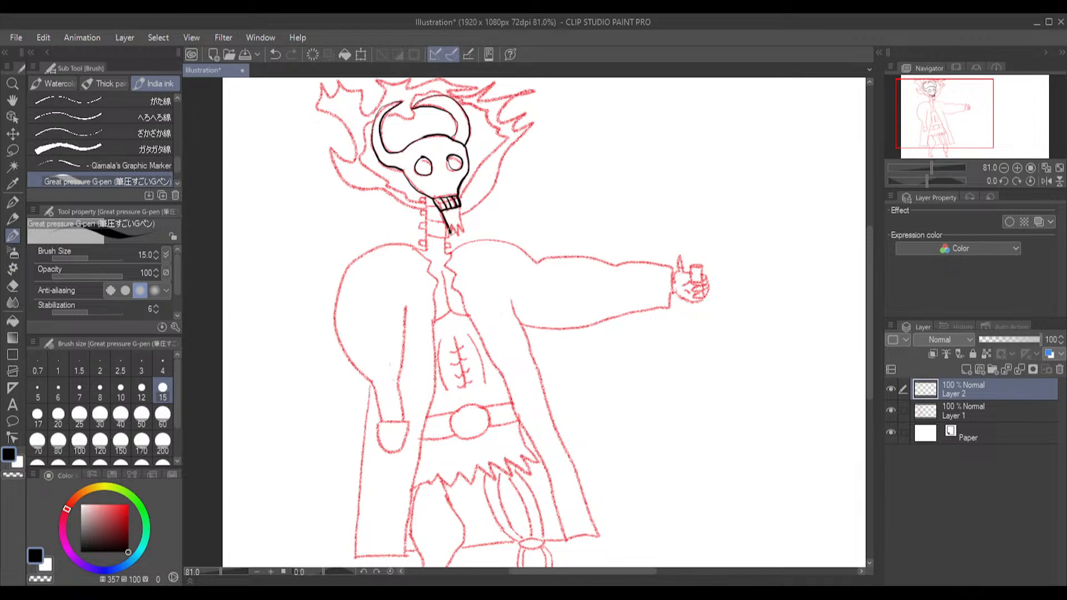
pyautogui.moveTo(458, 233)
pyautogui.mouseDown()
pyautogui.moveTo(460, 207)
pyautogui.moveTo(440, 205)
pyautogui.moveTo(462, 201)
pyautogui.moveTo(456, 212)
pyautogui.mouseUp()
# Ink the hanging arm from the rounded shoulder down both sides of the sleeve, ending in the tucked hand shape
pyautogui.moveTo(414, 248)
pyautogui.mouseDown()
pyautogui.moveTo(367, 253)
pyautogui.moveTo(338, 297)
pyautogui.moveTo(341, 347)
pyautogui.moveTo(372, 387)
pyautogui.moveTo(382, 424)
pyautogui.mouseUp()
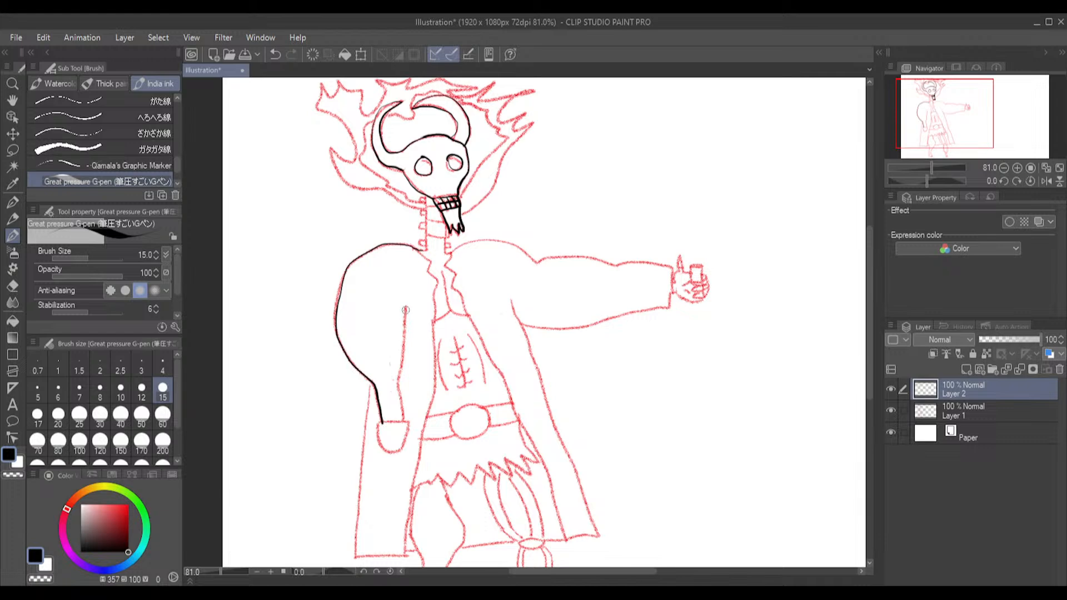
pyautogui.moveTo(406, 308)
pyautogui.mouseDown()
pyautogui.moveTo(404, 423)
pyautogui.moveTo(386, 426)
pyautogui.moveTo(410, 429)
pyautogui.moveTo(396, 456)
pyautogui.moveTo(382, 453)
pyautogui.moveTo(379, 421)
pyautogui.mouseUp()
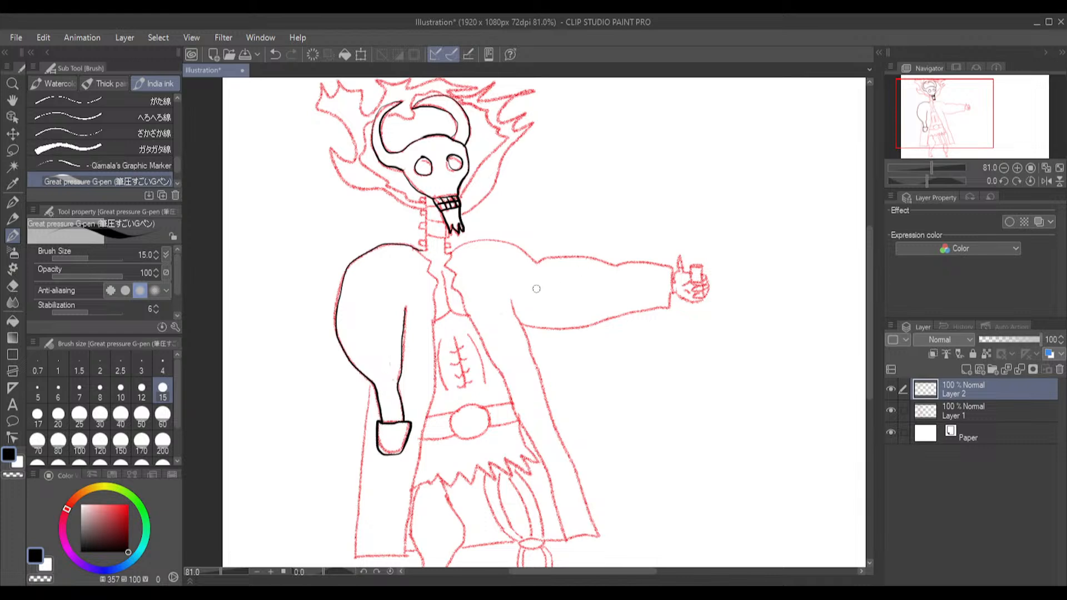
# Draw a small U-shaped pocket with a narrow tab on the coat's chest, and ink the opposite jagged front edge down to the hem
pyautogui.moveTo(479, 304)
pyautogui.mouseDown()
pyautogui.moveTo(501, 303)
pyautogui.moveTo(503, 323)
pyautogui.moveTo(481, 306)
pyautogui.mouseUp()
pyautogui.click(10, 285)
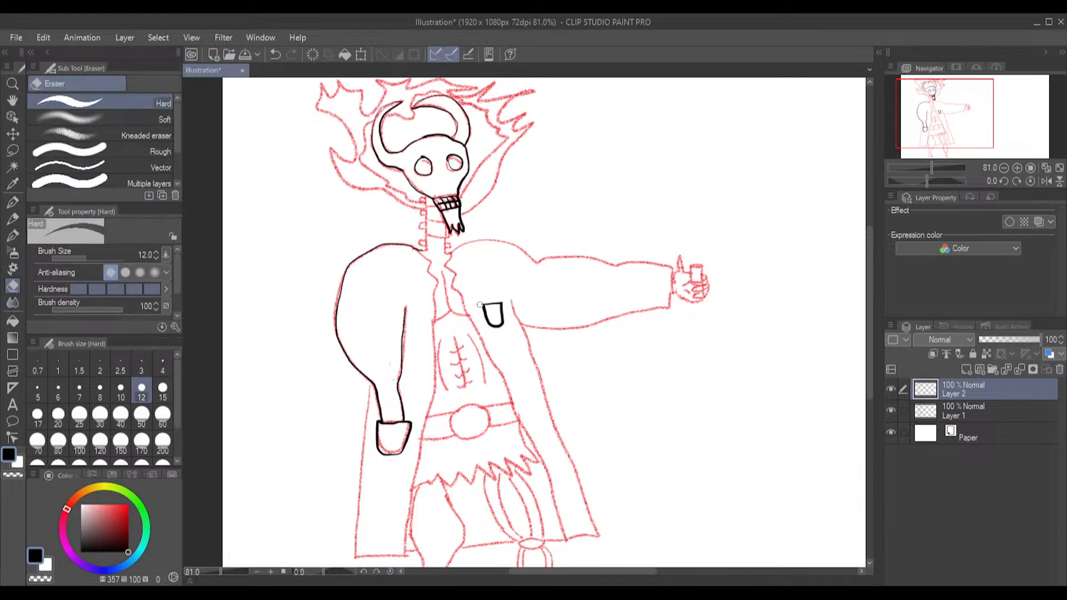
pyautogui.click(12, 235)
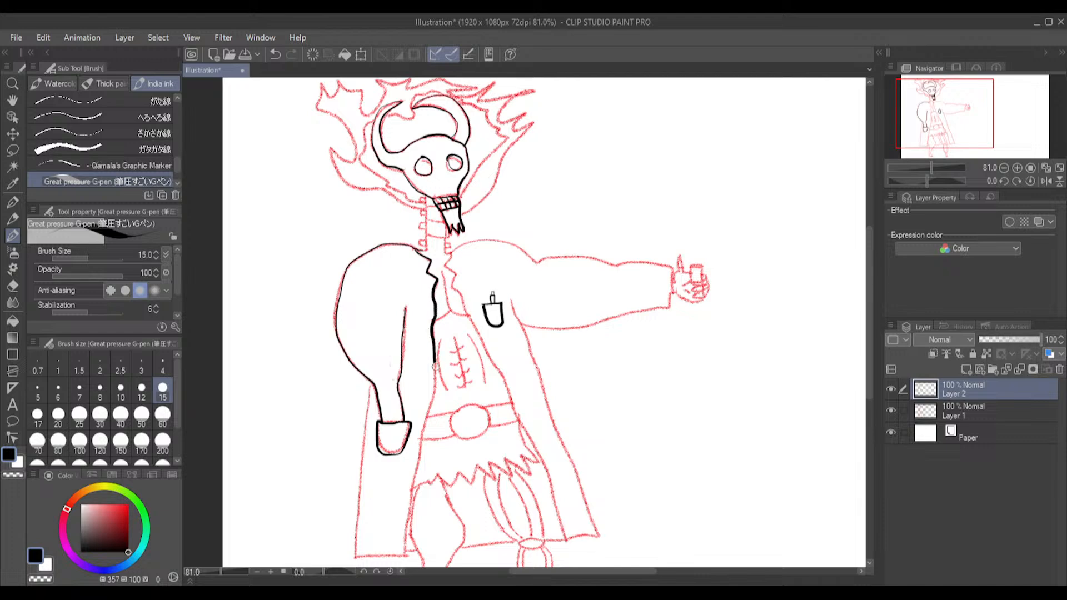
pyautogui.moveTo(437, 384); pyautogui.dragTo(434, 402)
pyautogui.moveTo(422, 442); pyautogui.dragTo(404, 559)
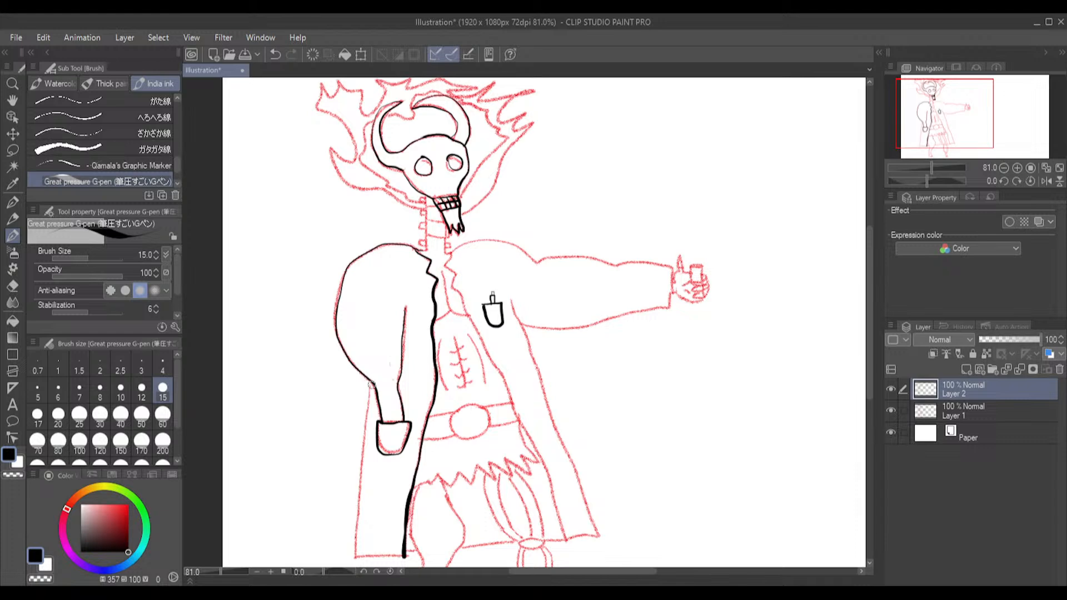
pyautogui.moveTo(367, 414); pyautogui.dragTo(360, 558)
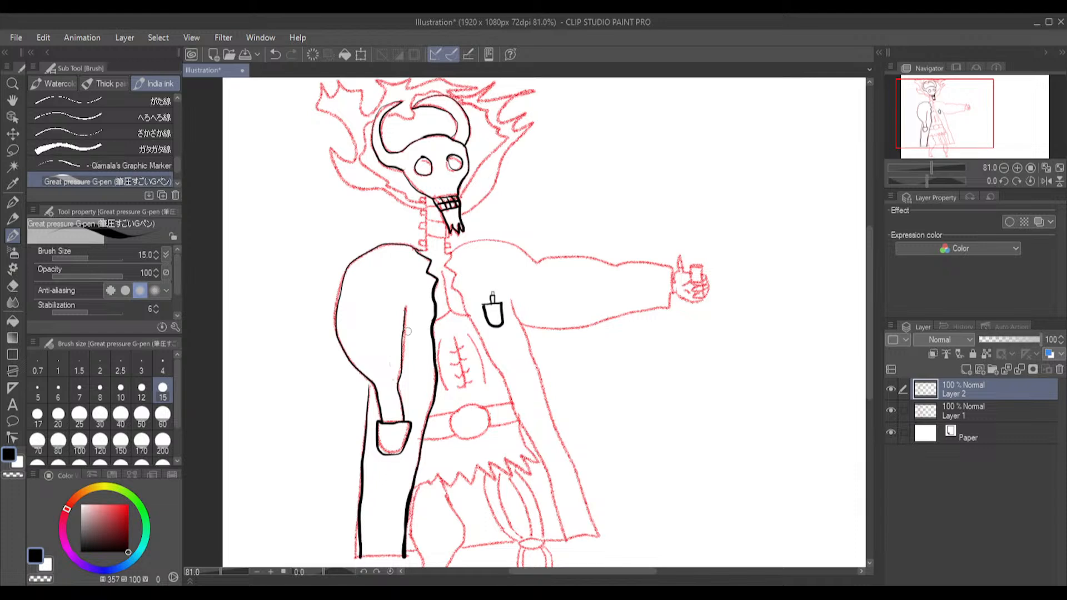
pyautogui.hotkey('ctrl', 'z')
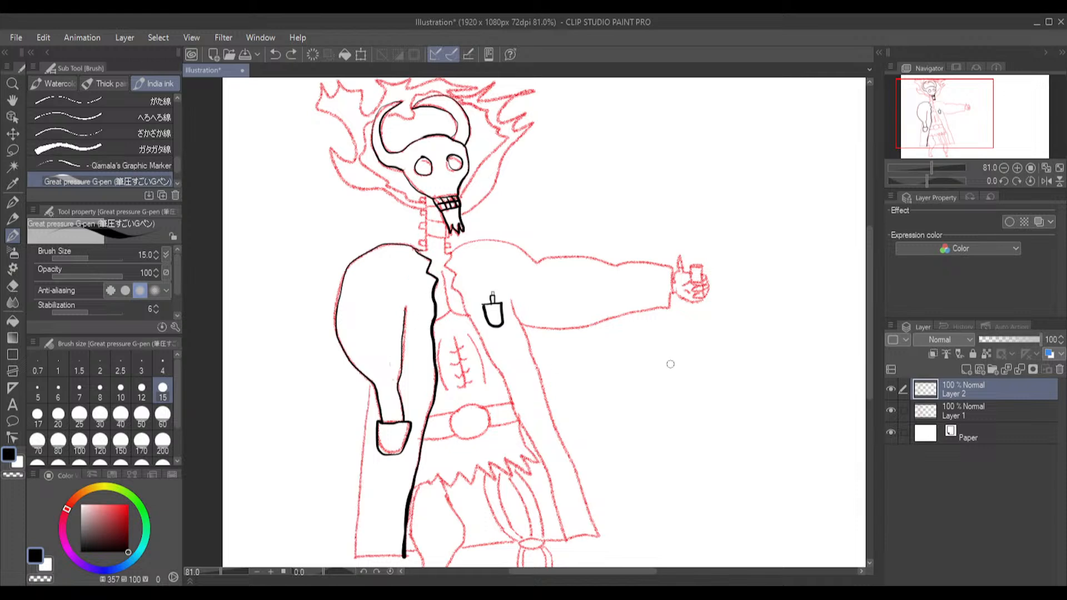
pyautogui.click(726, 203)
pyautogui.hotkey('ctrl', 'z')
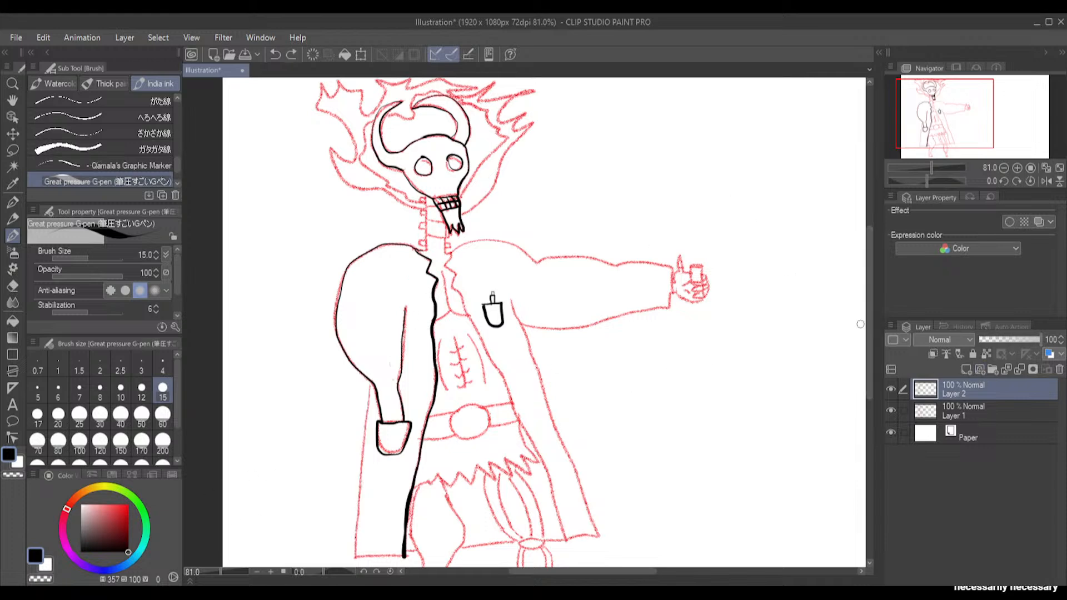
# Ink the coat's outer edge below the hanging arm and its hem, extending the hem just to the fleshy leg
pyautogui.moveTo(868, 336); pyautogui.dragTo(868, 388)
pyautogui.scroll(2, 392, 287)
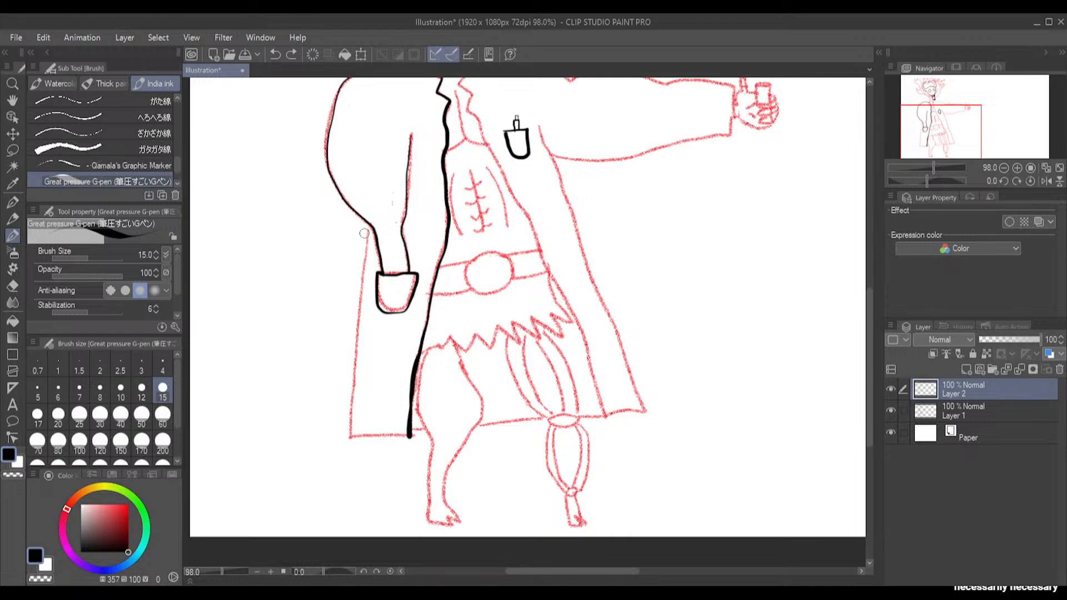
pyautogui.moveTo(368, 232)
pyautogui.mouseDown()
pyautogui.moveTo(343, 441)
pyautogui.moveTo(410, 435)
pyautogui.mouseUp()
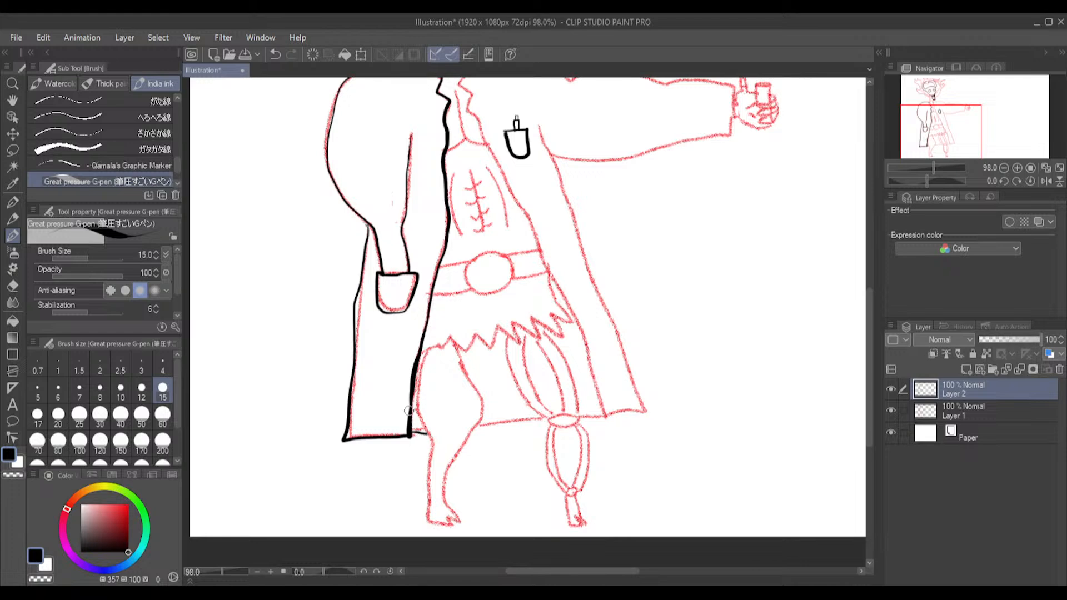
pyautogui.hotkey('ctrl', 'z')
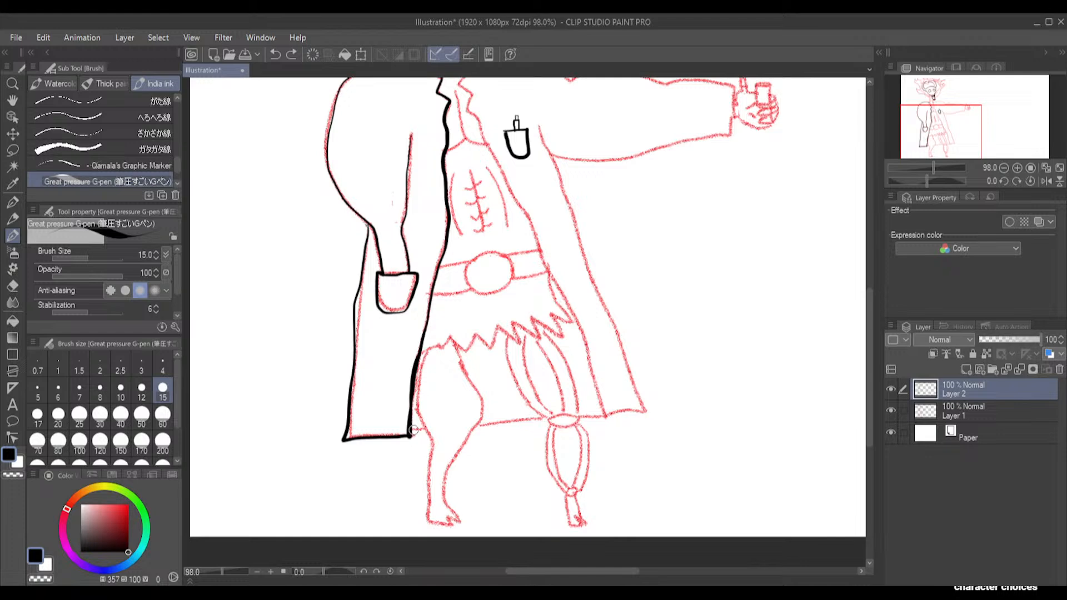
pyautogui.moveTo(425, 428); pyautogui.dragTo(411, 429)
# Ink the fleshy leg with its clawed foot and the skirt's jagged torn hem up to its far side
pyautogui.moveTo(428, 351)
pyautogui.mouseDown()
pyautogui.moveTo(419, 392)
pyautogui.moveTo(432, 451)
pyautogui.moveTo(429, 510)
pyautogui.moveTo(454, 527)
pyautogui.moveTo(442, 490)
pyautogui.moveTo(476, 404)
pyautogui.moveTo(451, 340)
pyautogui.mouseUp()
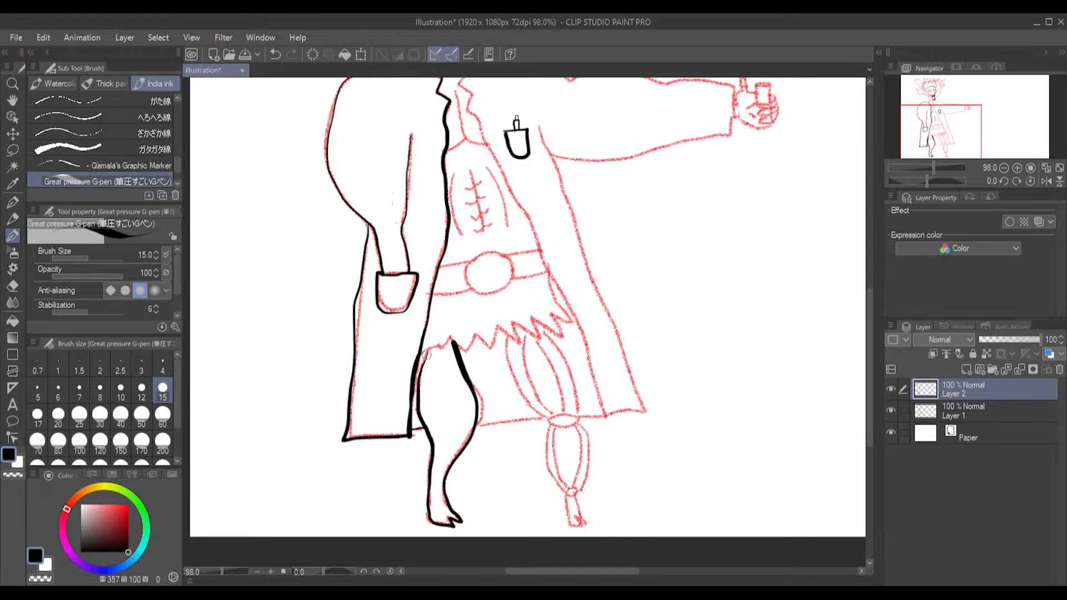
pyautogui.moveTo(421, 354)
pyautogui.mouseDown()
pyautogui.moveTo(451, 336)
pyautogui.moveTo(467, 351)
pyautogui.moveTo(477, 332)
pyautogui.moveTo(491, 350)
pyautogui.moveTo(501, 327)
pyautogui.moveTo(518, 344)
pyautogui.moveTo(513, 323)
pyautogui.moveTo(541, 338)
pyautogui.moveTo(534, 317)
pyautogui.moveTo(564, 336)
pyautogui.moveTo(555, 312)
pyautogui.moveTo(572, 325)
pyautogui.moveTo(550, 278)
pyautogui.mouseUp()
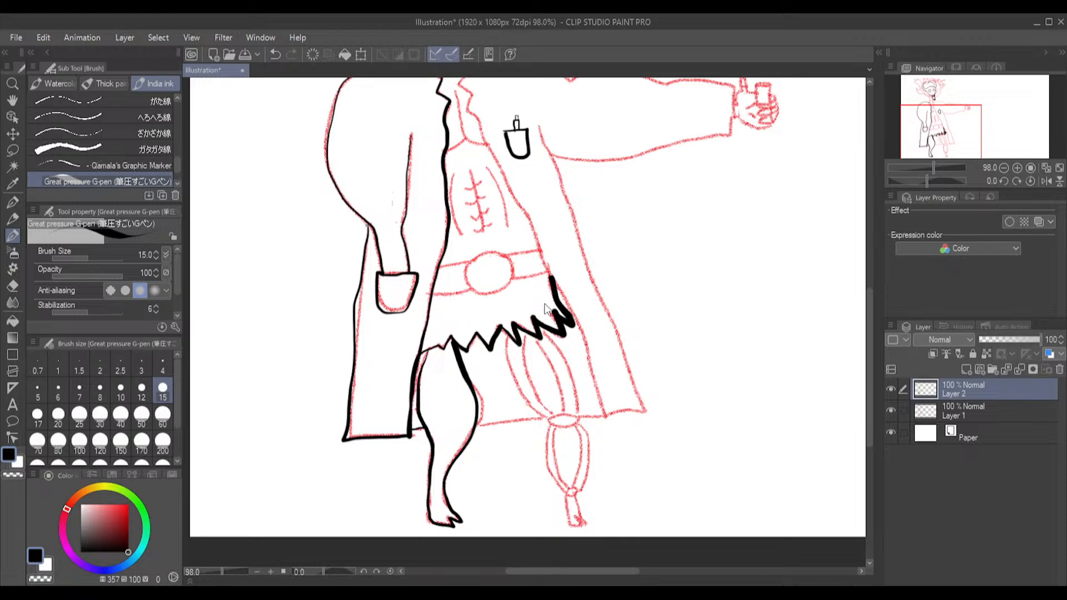
pyautogui.hotkey('ctrl', 'z')
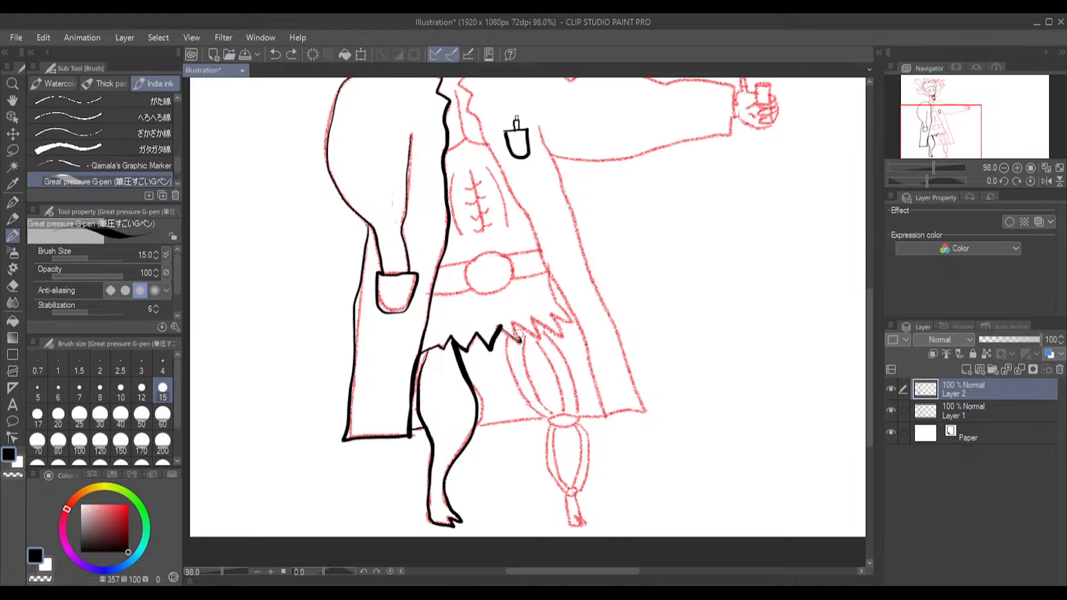
pyautogui.moveTo(520, 328)
pyautogui.mouseDown()
pyautogui.moveTo(536, 339)
pyautogui.moveTo(534, 324)
pyautogui.mouseUp()
pyautogui.moveTo(561, 335)
pyautogui.mouseDown()
pyautogui.moveTo(553, 317)
pyautogui.moveTo(571, 322)
pyautogui.moveTo(549, 273)
pyautogui.mouseUp()
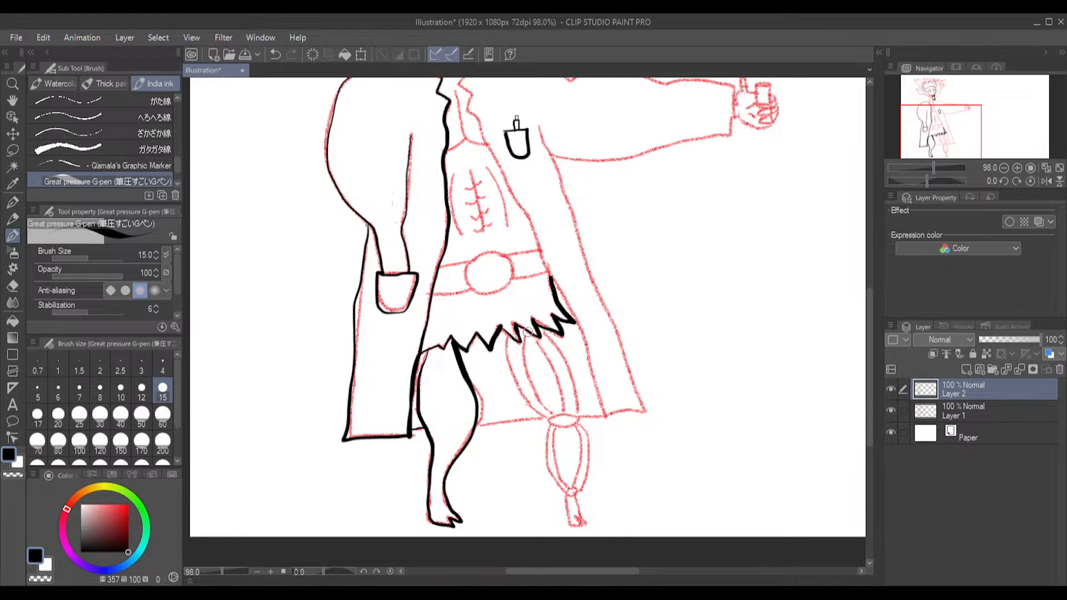
# Ink the skeletal leg's curved thigh bones and the oval knee joint under the torn skirt
pyautogui.moveTo(524, 337); pyautogui.dragTo(556, 417)
pyautogui.moveTo(506, 340)
pyautogui.mouseDown()
pyautogui.moveTo(507, 367)
pyautogui.moveTo(534, 409)
pyautogui.mouseUp()
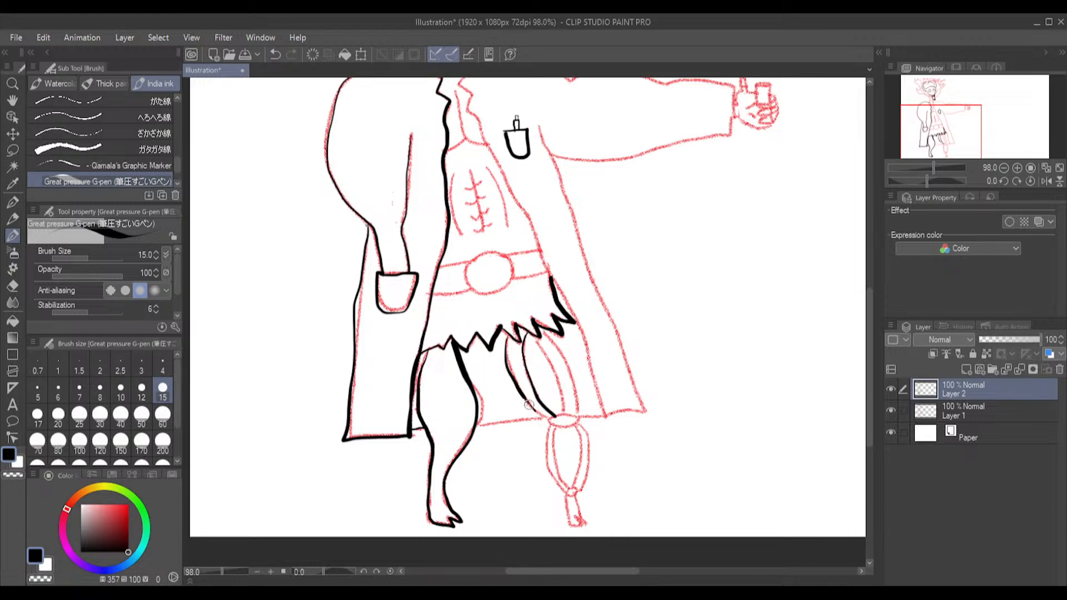
pyautogui.moveTo(529, 403); pyautogui.dragTo(554, 418)
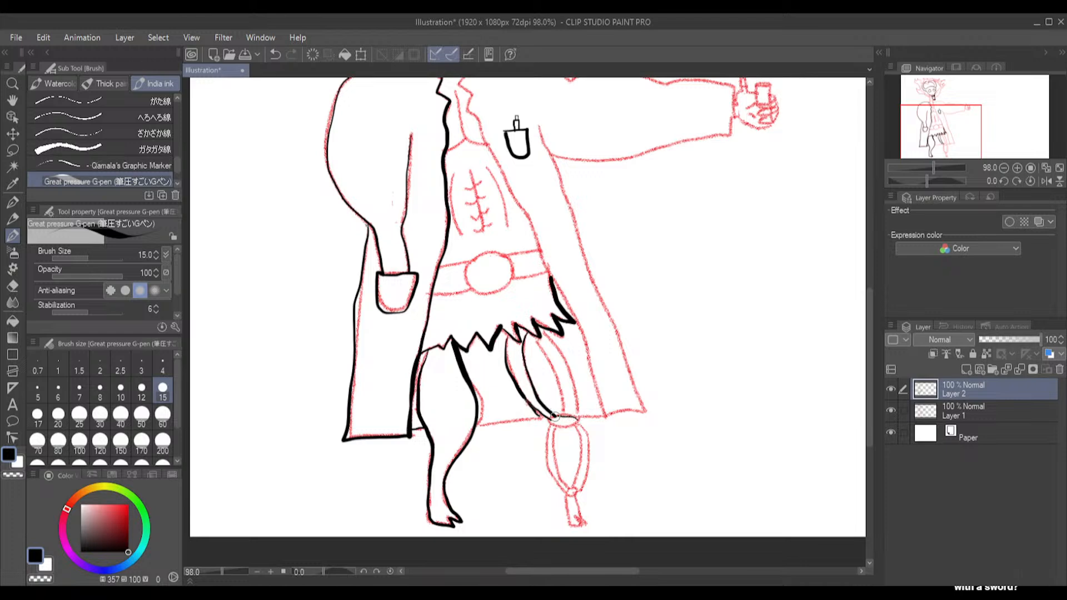
pyautogui.moveTo(560, 426)
pyautogui.mouseDown()
pyautogui.moveTo(580, 424)
pyautogui.moveTo(566, 417)
pyautogui.moveTo(575, 400)
pyautogui.moveTo(559, 350)
pyautogui.moveTo(542, 355)
pyautogui.moveTo(561, 412)
pyautogui.mouseUp()
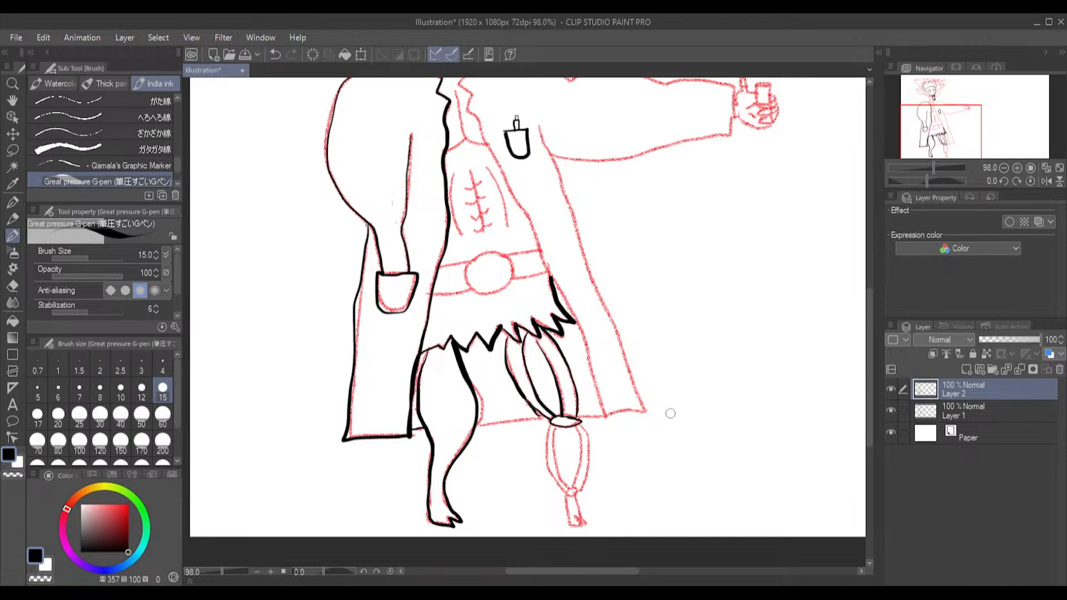
# Ink the skeletal leg's curved shin bones, small ankle joint and clawed foot below the knee
pyautogui.scroll(1, 582, 492)
pyautogui.scroll(1, 469, 404)
pyautogui.moveTo(869, 332); pyautogui.dragTo(865, 371)
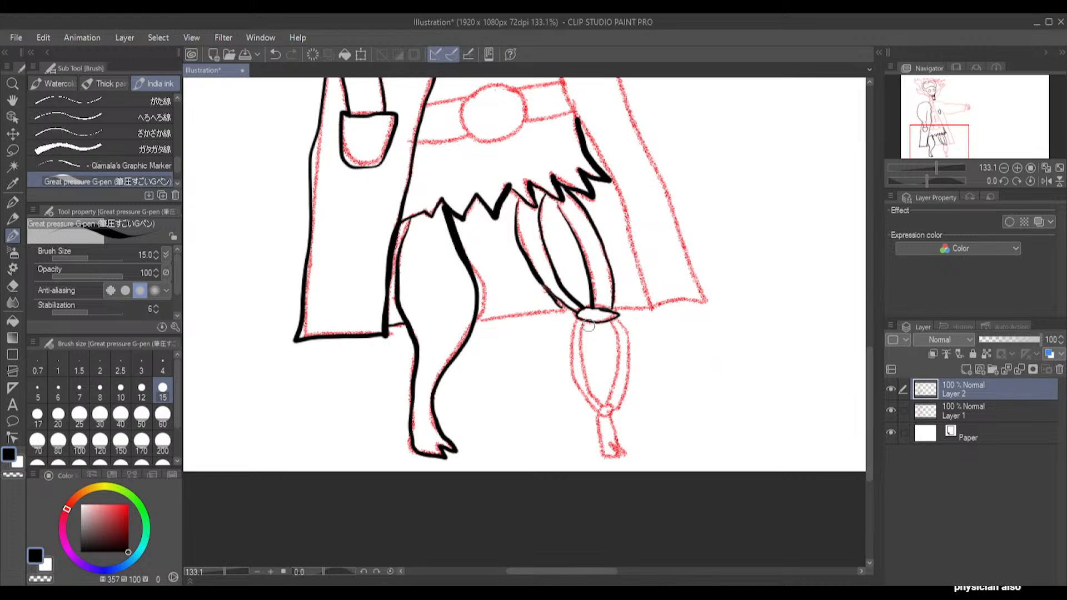
pyautogui.moveTo(592, 323); pyautogui.dragTo(605, 407)
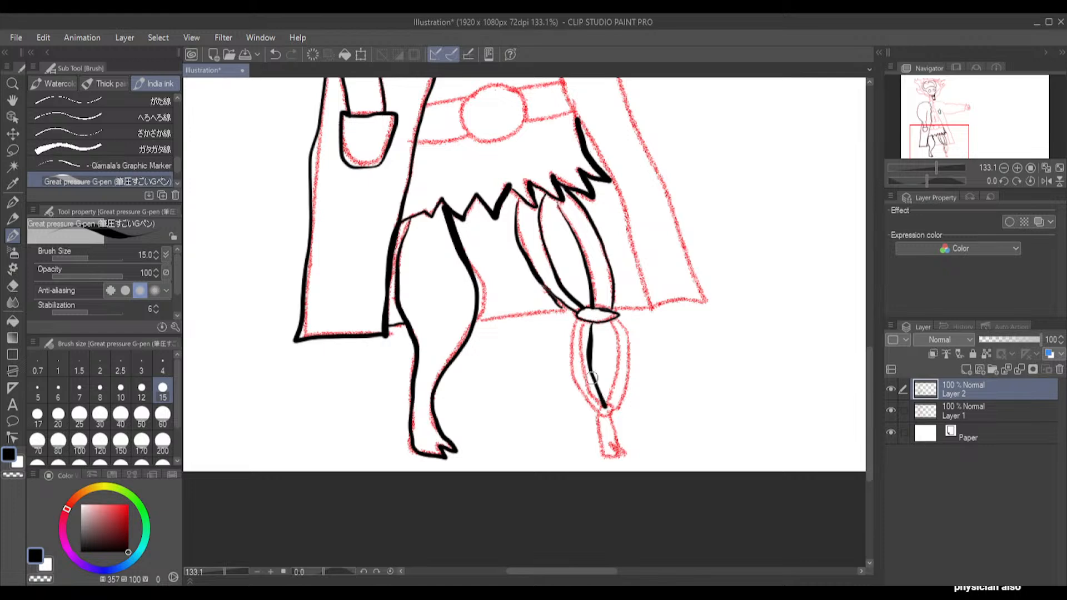
pyautogui.moveTo(582, 325)
pyautogui.mouseDown()
pyautogui.moveTo(579, 378)
pyautogui.moveTo(605, 410)
pyautogui.mouseUp()
pyautogui.moveTo(610, 322); pyautogui.dragTo(602, 404)
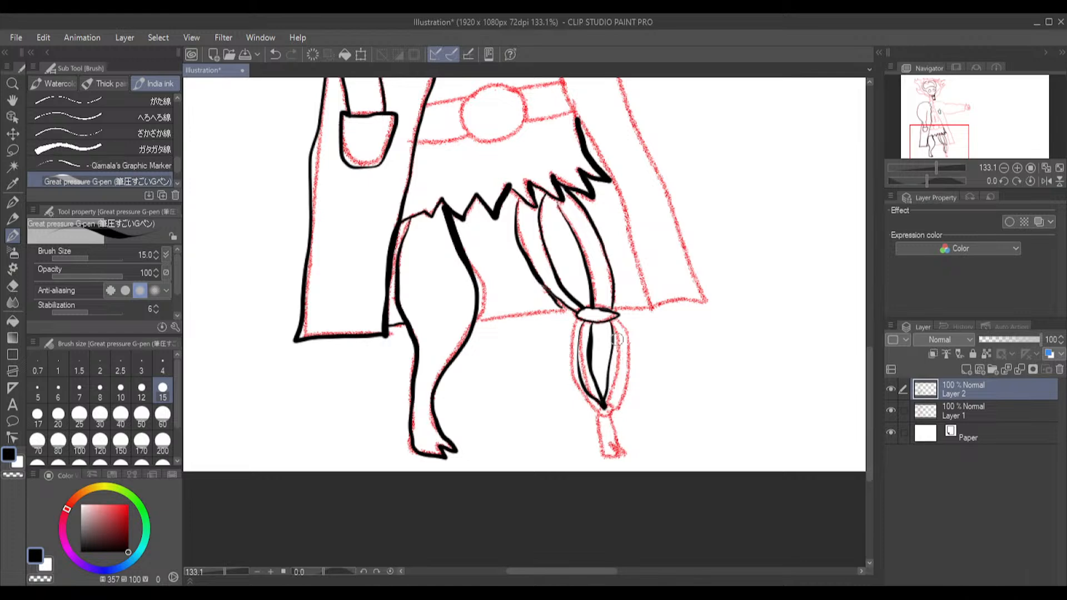
pyautogui.moveTo(617, 320)
pyautogui.mouseDown()
pyautogui.moveTo(612, 409)
pyautogui.moveTo(598, 411)
pyautogui.moveTo(614, 416)
pyautogui.mouseUp()
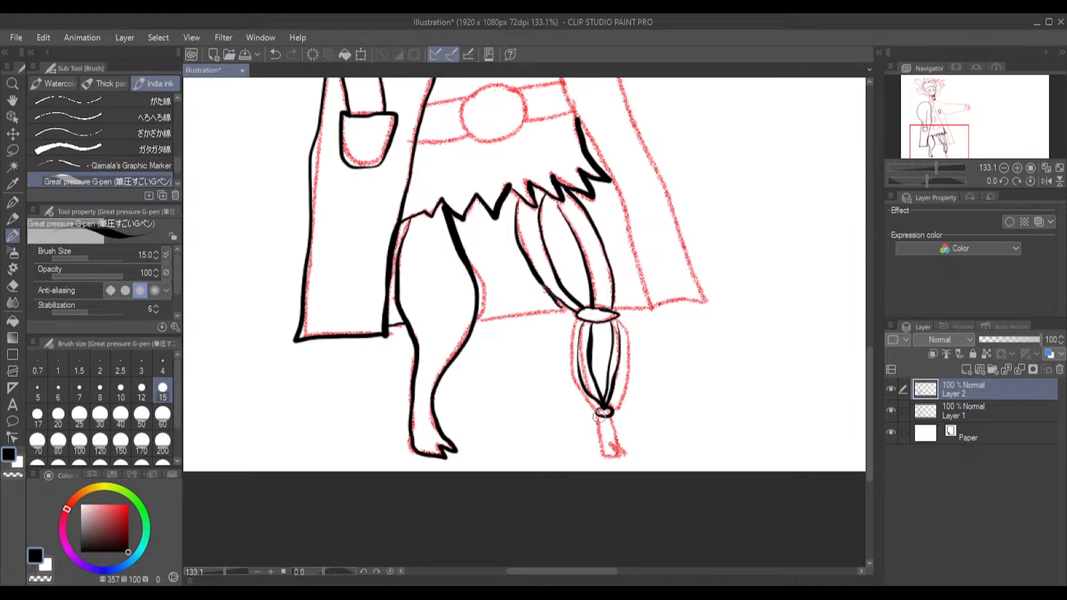
pyautogui.moveTo(600, 415)
pyautogui.mouseDown()
pyautogui.moveTo(601, 457)
pyautogui.moveTo(625, 456)
pyautogui.mouseUp()
pyautogui.moveTo(624, 450); pyautogui.dragTo(613, 421)
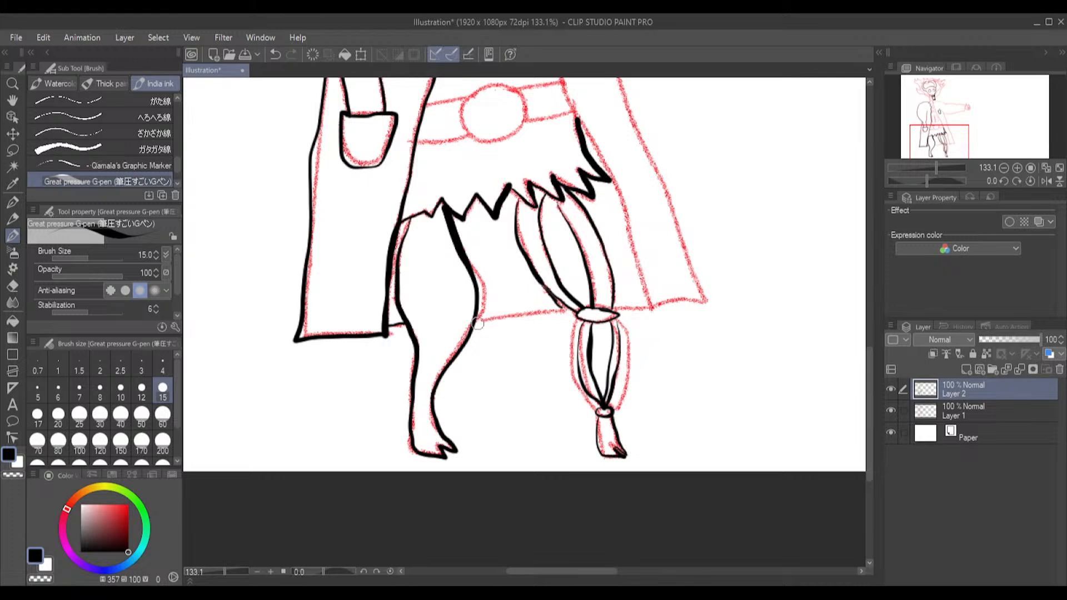
# Ink the coat's hem behind the skeletal leg and its far outer edge from the bottom corner up to the armpit
pyautogui.moveTo(478, 320)
pyautogui.mouseDown()
pyautogui.moveTo(560, 308)
pyautogui.moveTo(631, 315)
pyautogui.moveTo(618, 304)
pyautogui.moveTo(646, 299)
pyautogui.mouseUp()
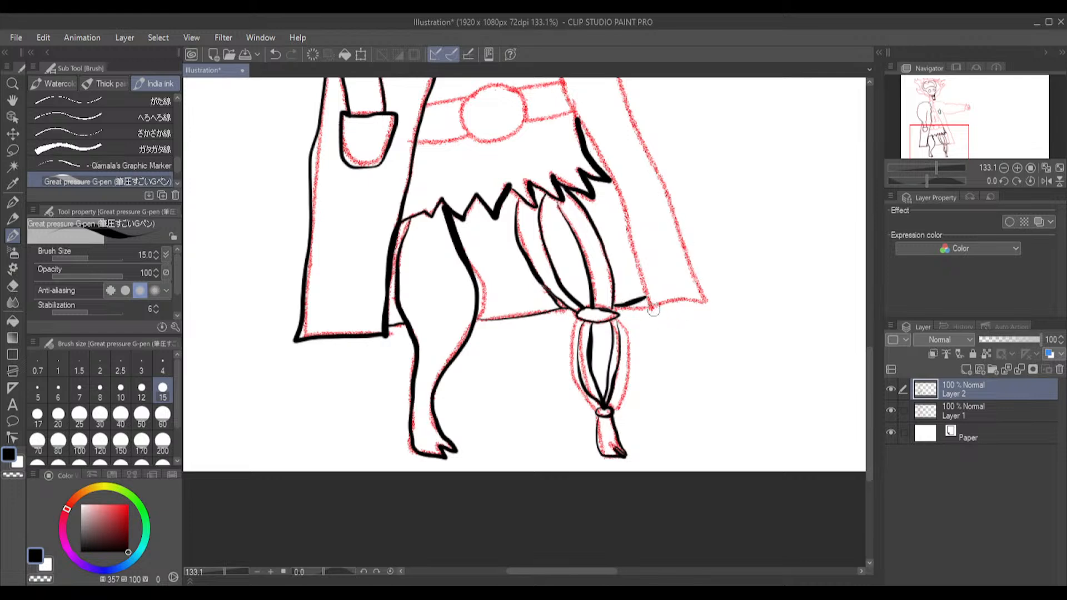
pyautogui.moveTo(655, 311)
pyautogui.mouseDown()
pyautogui.moveTo(718, 301)
pyautogui.moveTo(680, 256)
pyautogui.moveTo(619, 82)
pyautogui.mouseUp()
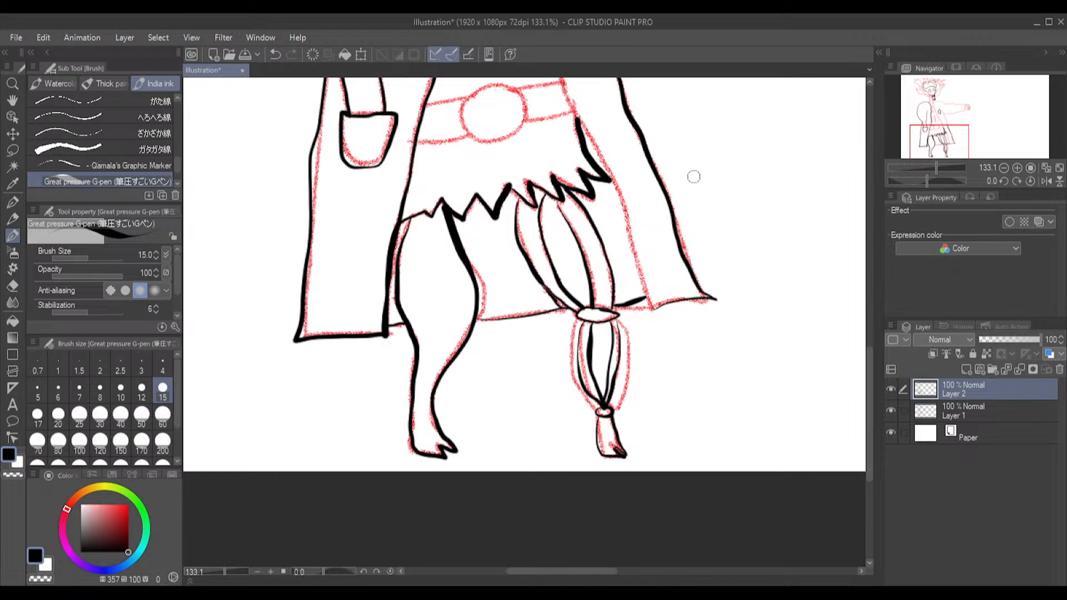
pyautogui.moveTo(869, 377); pyautogui.dragTo(844, 308)
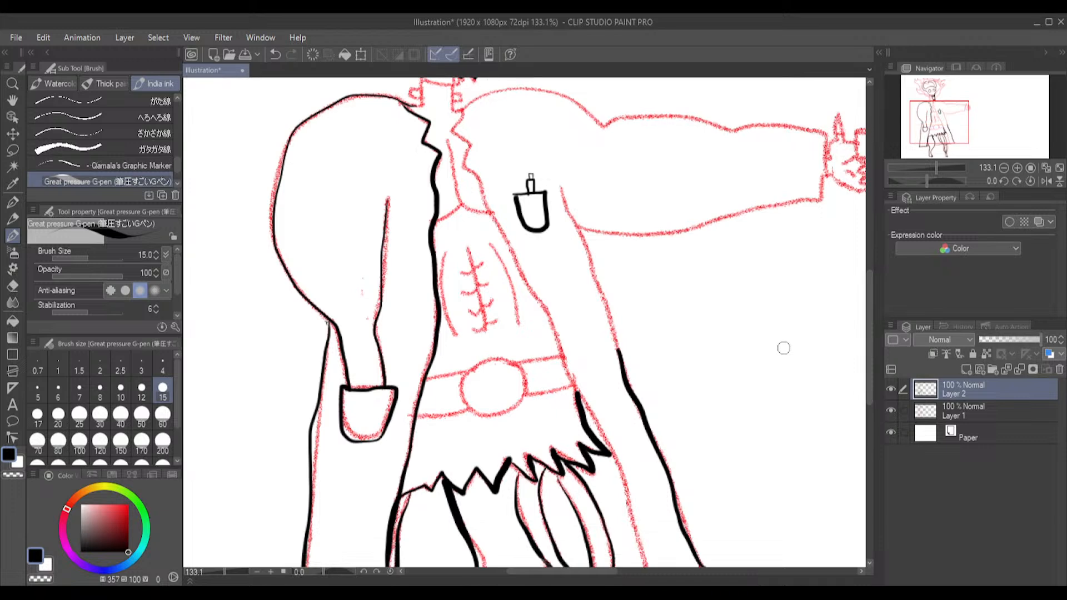
pyautogui.moveTo(562, 187); pyautogui.dragTo(606, 303)
pyautogui.moveTo(591, 258); pyautogui.dragTo(618, 350)
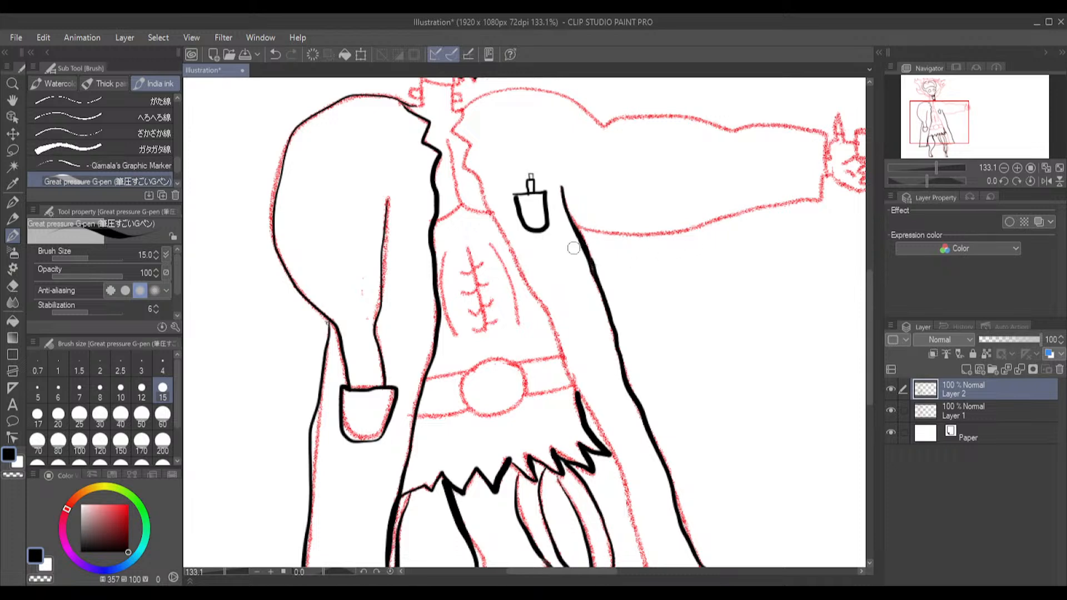
# Ink the outstretched arm's lower edge, cuff and upper edge, plus the shoulder curve back to the neck
pyautogui.moveTo(576, 228)
pyautogui.mouseDown()
pyautogui.moveTo(683, 230)
pyautogui.moveTo(823, 199)
pyautogui.moveTo(826, 128)
pyautogui.moveTo(733, 130)
pyautogui.moveTo(652, 115)
pyautogui.moveTo(600, 126)
pyautogui.mouseUp()
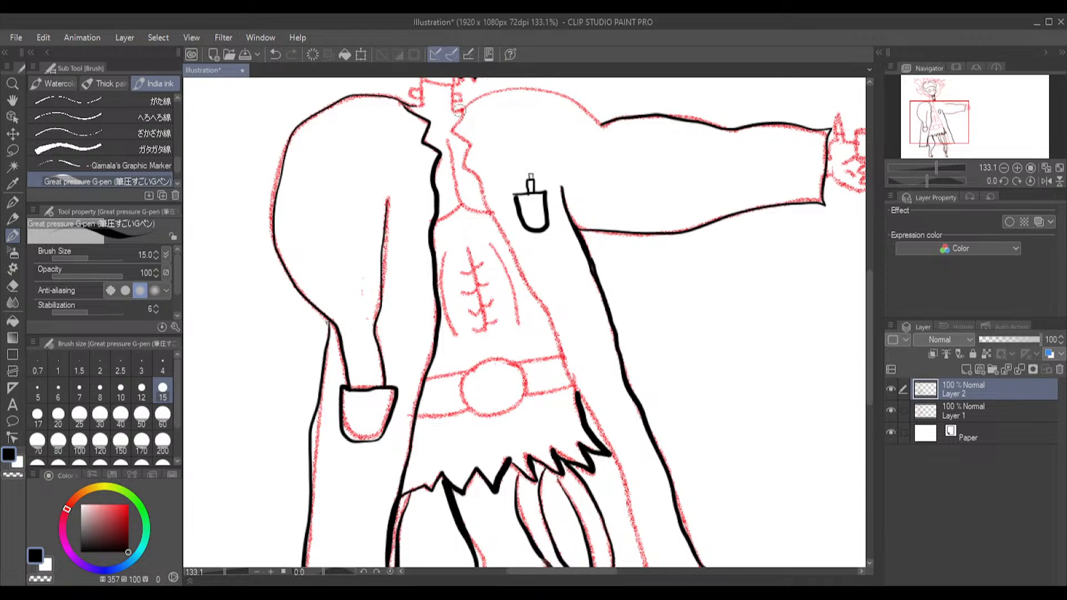
pyautogui.moveTo(454, 110)
pyautogui.mouseDown()
pyautogui.moveTo(522, 91)
pyautogui.moveTo(605, 127)
pyautogui.mouseUp()
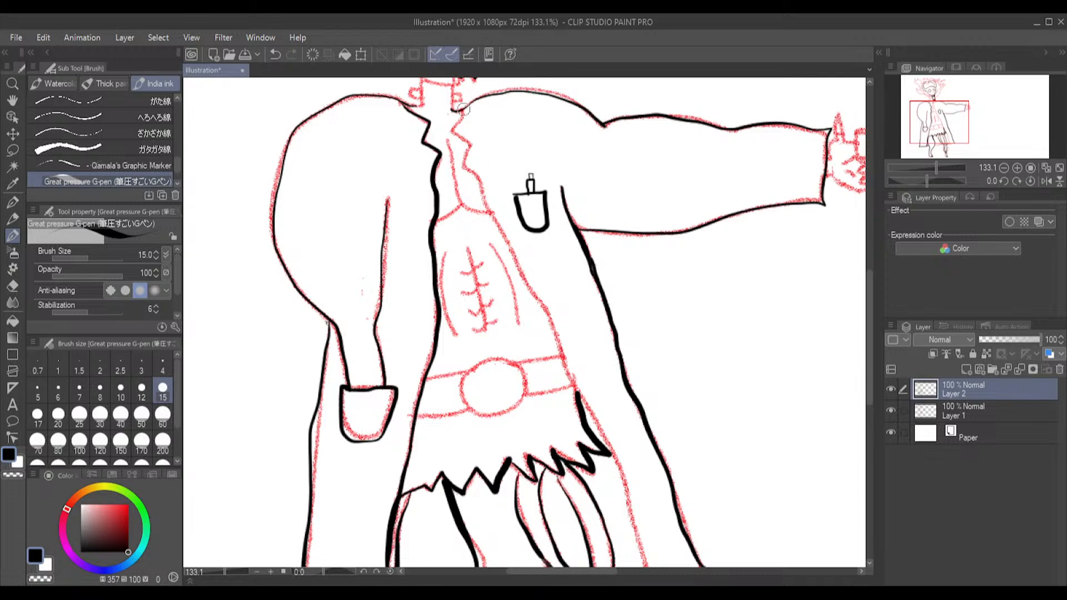
# Ink the coat's jagged lapel and front edge on the outstretched-arm side, from the neck down to the hem's corner
pyautogui.moveTo(463, 112)
pyautogui.mouseDown()
pyautogui.moveTo(473, 146)
pyautogui.moveTo(462, 171)
pyautogui.moveTo(476, 177)
pyautogui.moveTo(559, 335)
pyautogui.moveTo(583, 404)
pyautogui.mouseUp()
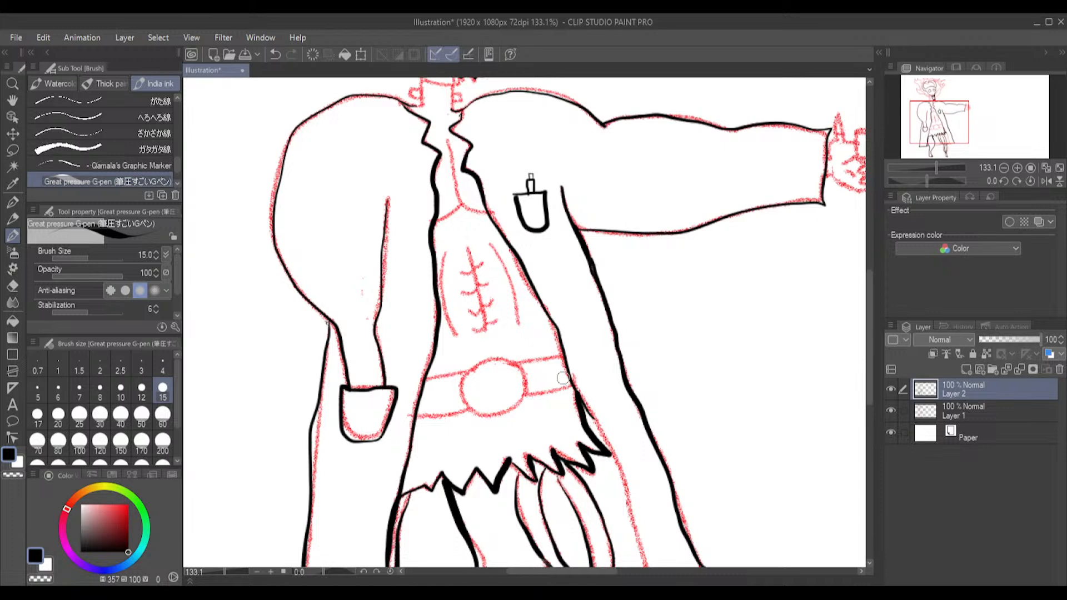
pyautogui.moveTo(870, 305); pyautogui.dragTo(870, 364)
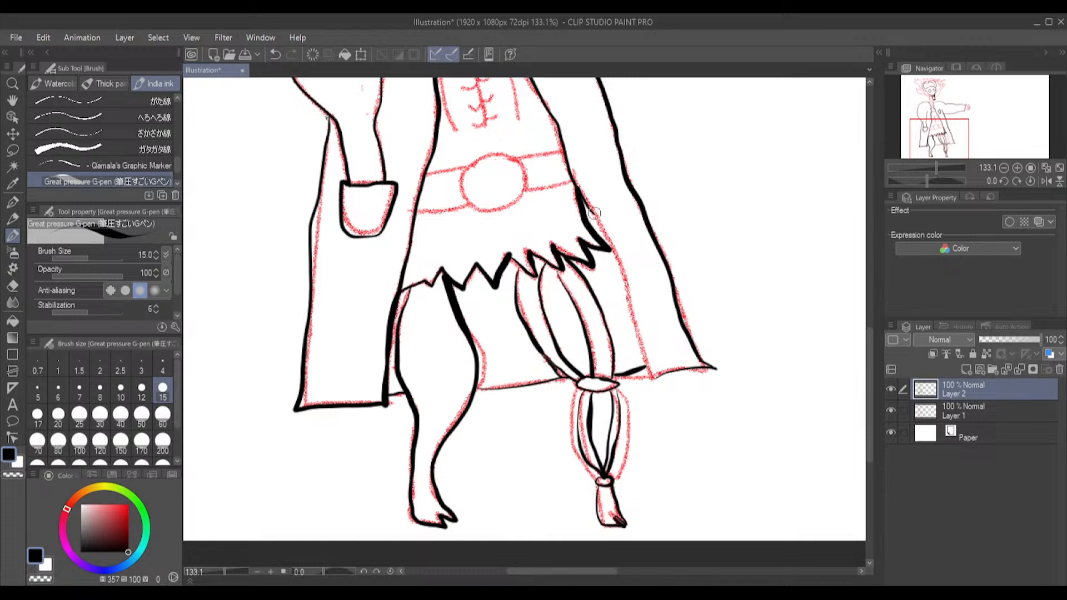
pyautogui.moveTo(604, 234); pyautogui.dragTo(613, 250)
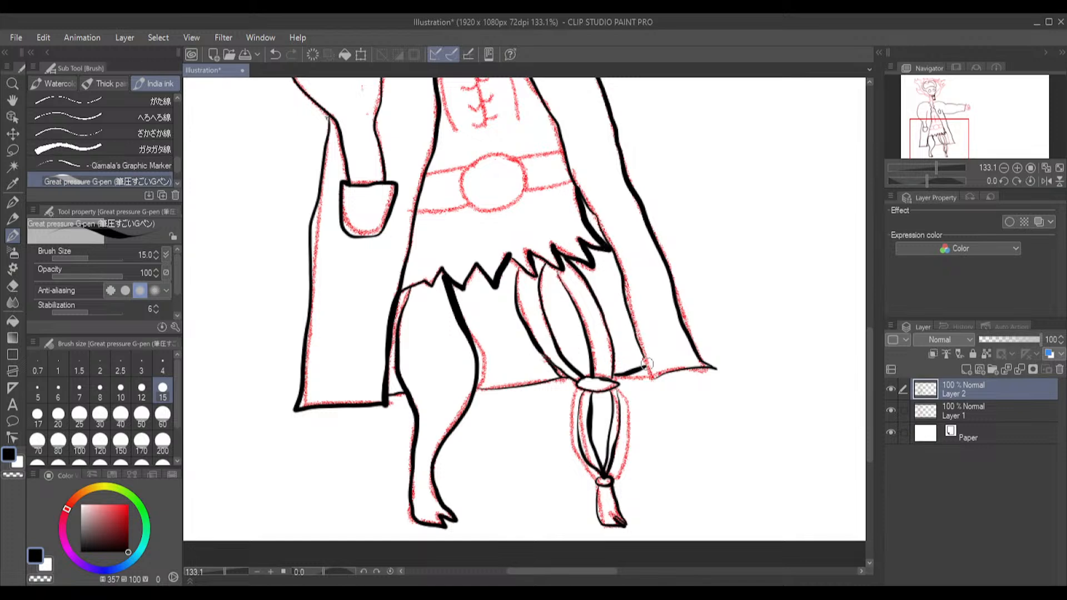
pyautogui.moveTo(653, 385); pyautogui.dragTo(670, 371)
# Hide the red sketch on Layer 1 to check the whole figure's line art, and show the sketch again
pyautogui.click(14, 288)
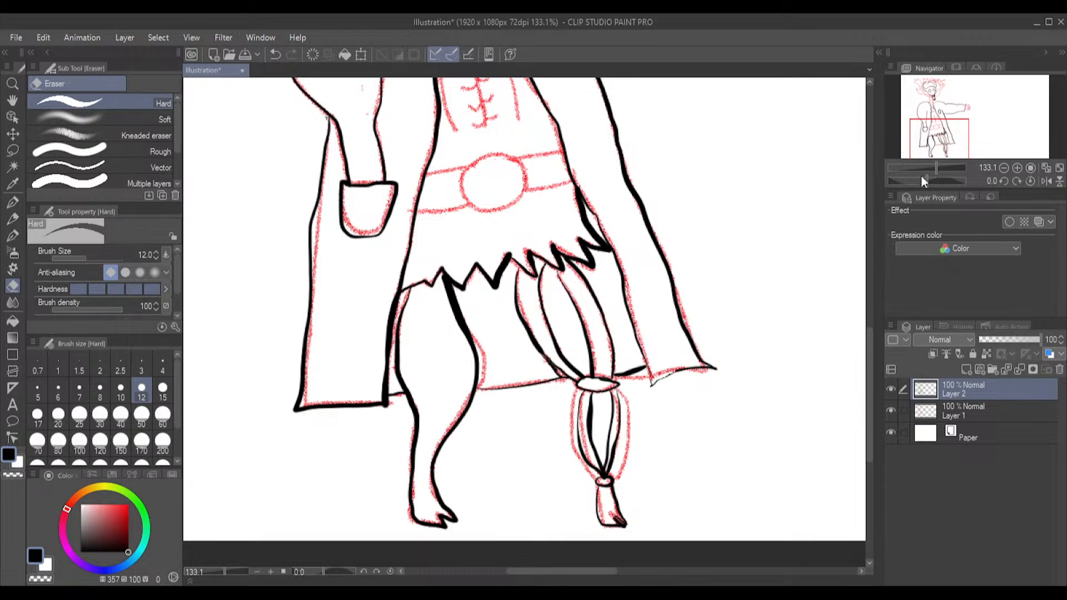
pyautogui.click(1015, 167)
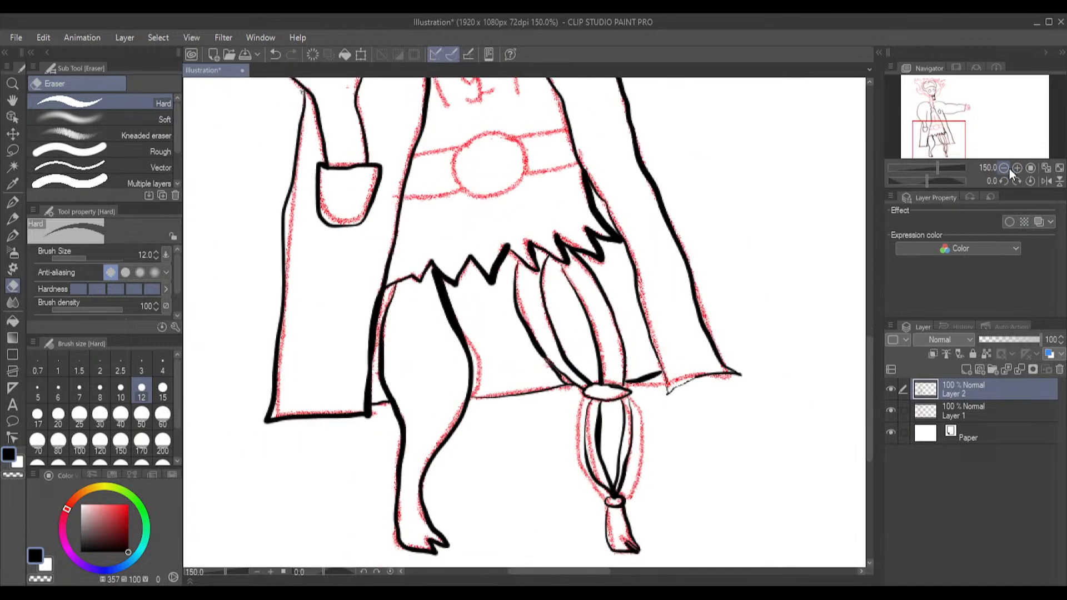
pyautogui.click(1004, 168)
pyautogui.click(1003, 168)
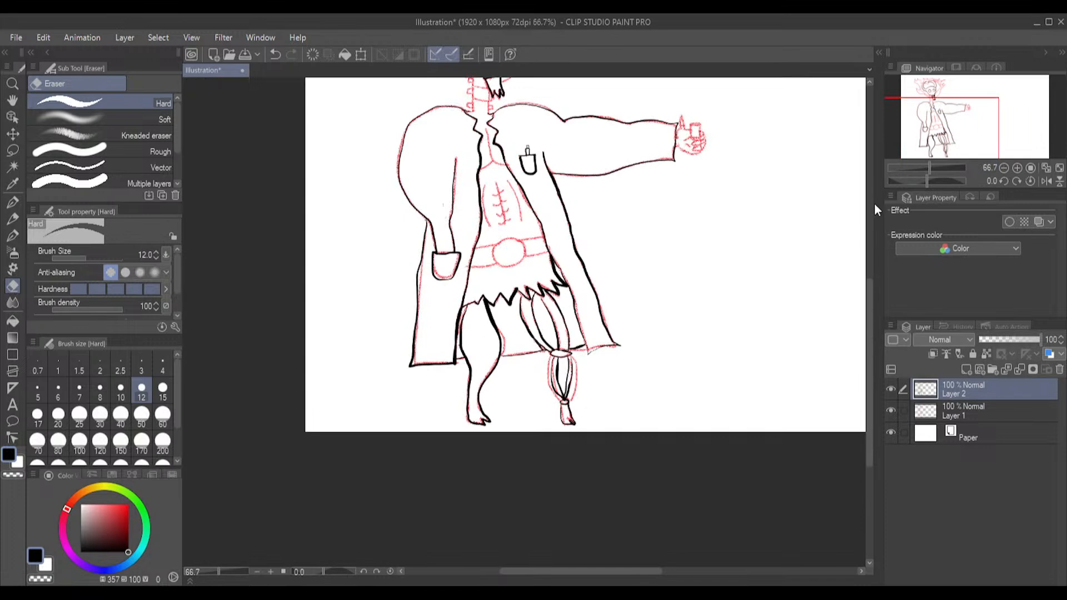
pyautogui.scroll(5, 870, 314)
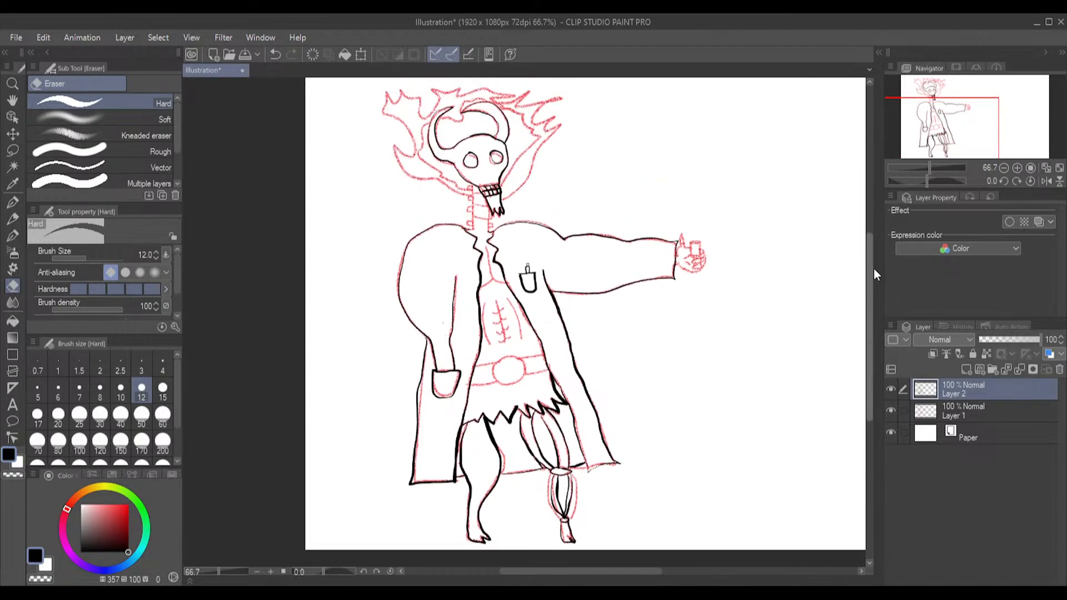
pyautogui.click(891, 411)
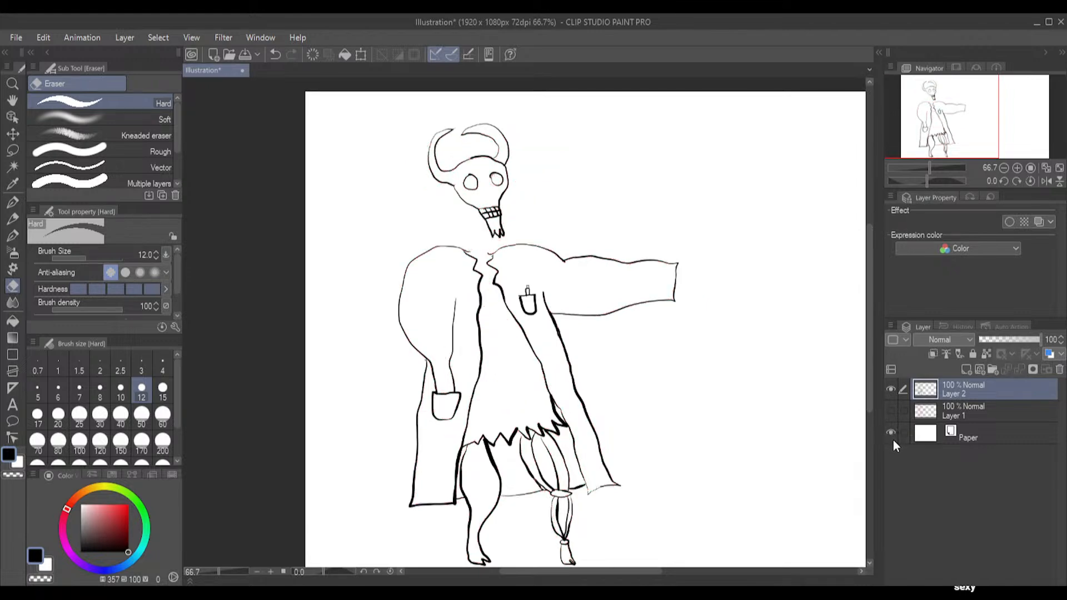
pyautogui.click(891, 409)
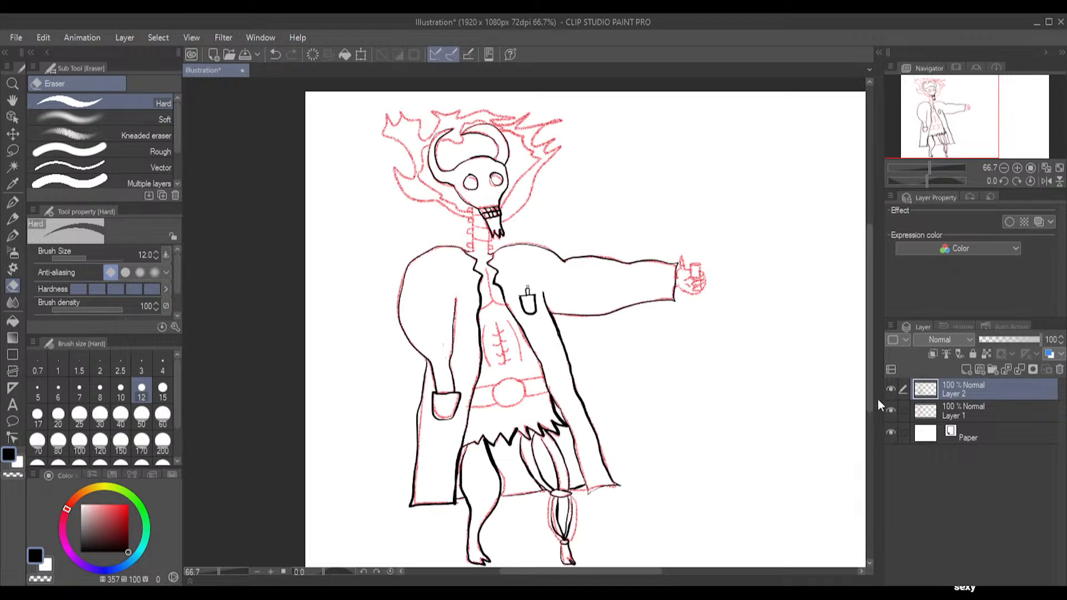
pyautogui.scroll(3, 475, 369)
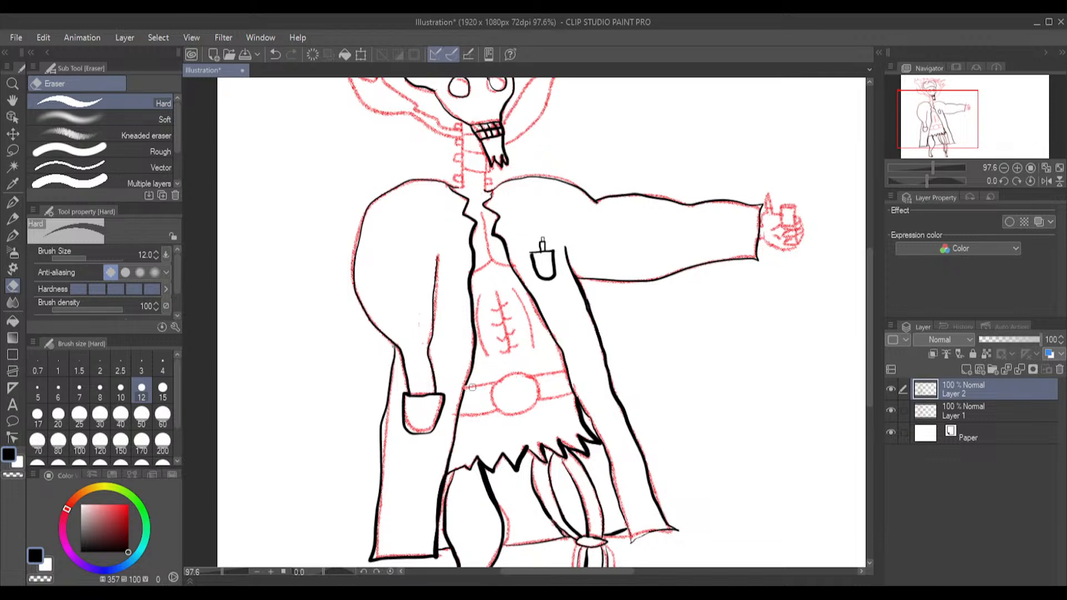
# Undo the last stroke and ink the belt with its round buckle using the Great pressure G-pen
pyautogui.hotkey('ctrl', 'z')
pyautogui.click(13, 202)
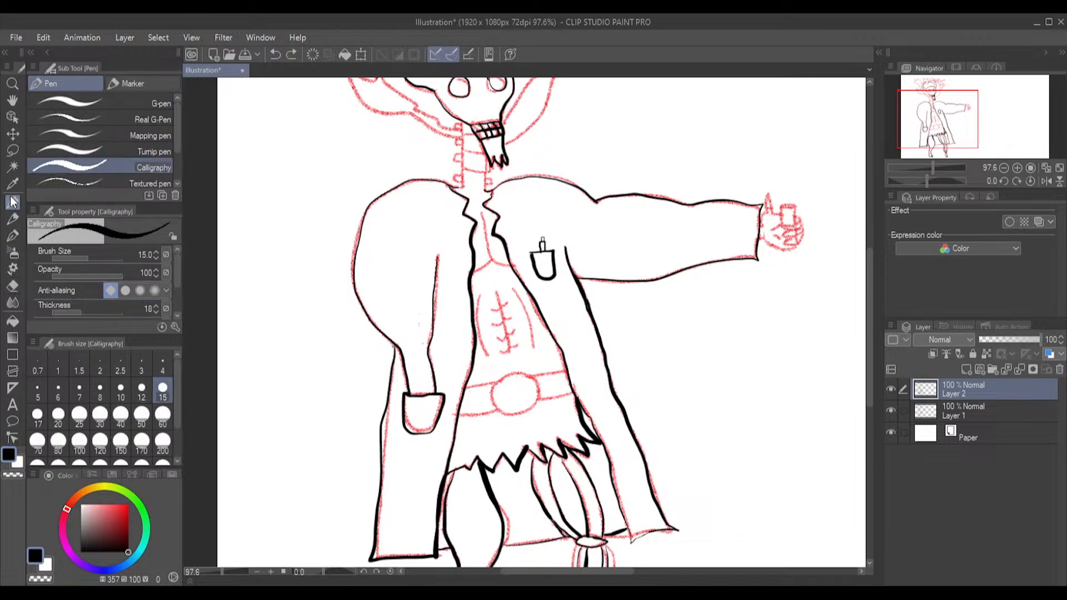
pyautogui.click(11, 236)
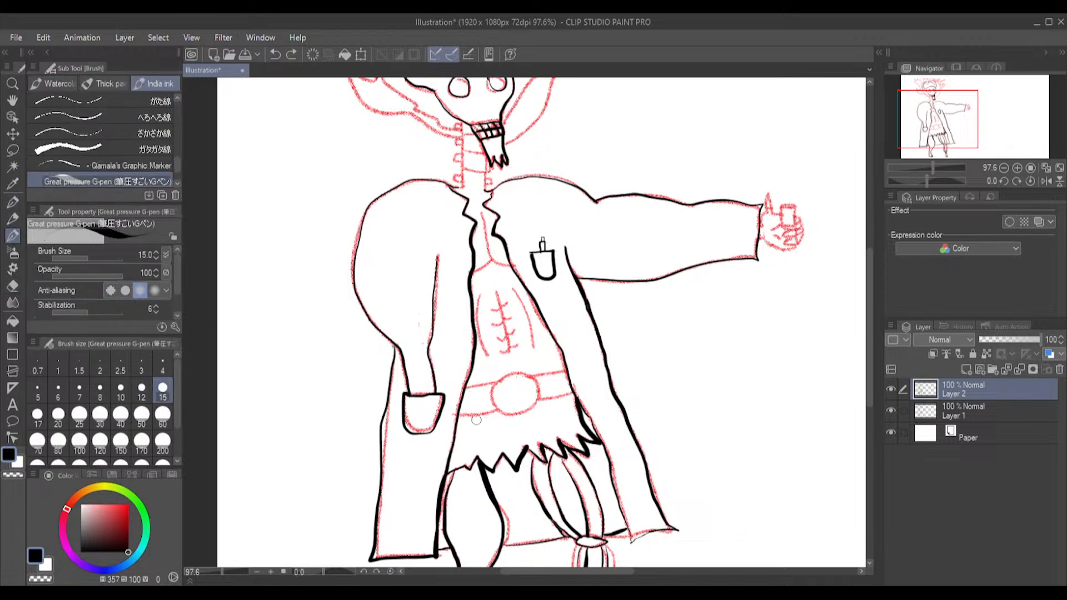
pyautogui.click(466, 387)
pyautogui.moveTo(491, 400)
pyautogui.mouseDown()
pyautogui.moveTo(502, 415)
pyautogui.moveTo(528, 416)
pyautogui.moveTo(540, 392)
pyautogui.moveTo(520, 372)
pyautogui.mouseUp()
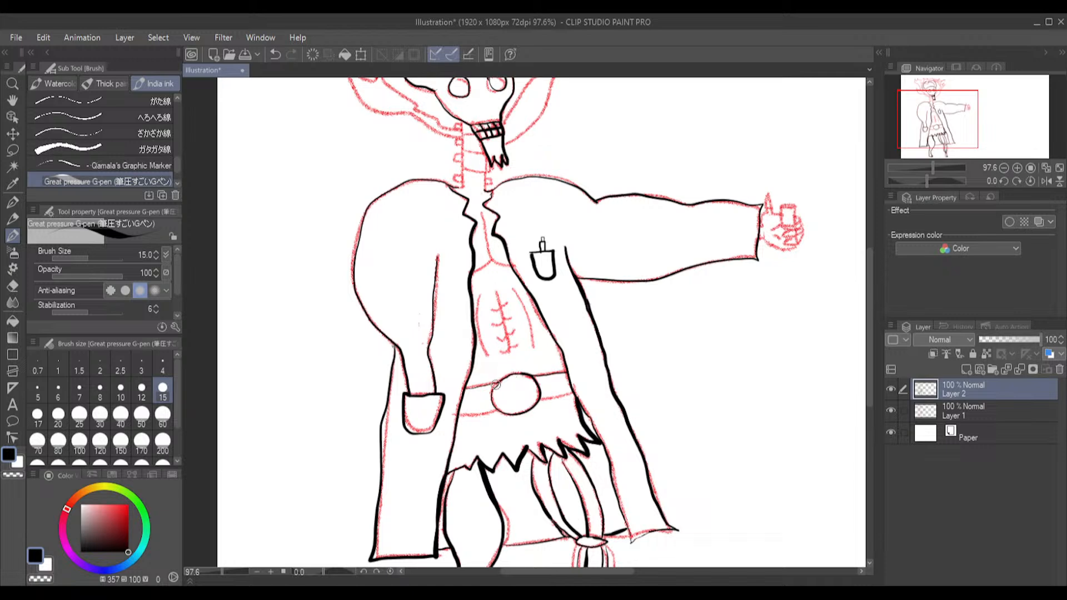
pyautogui.moveTo(493, 387); pyautogui.dragTo(496, 409)
pyautogui.moveTo(497, 409); pyautogui.dragTo(464, 416)
# Ink the torso's two side curves, the stitched line down its centre and the V-shaped neckline above
pyautogui.moveTo(481, 295); pyautogui.dragTo(486, 356)
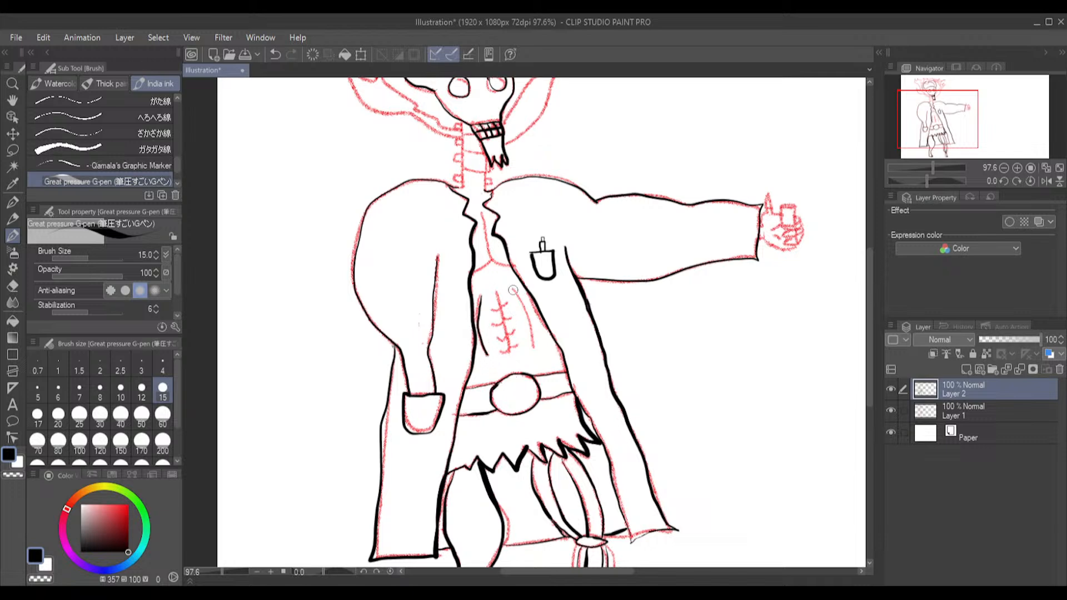
pyautogui.moveTo(515, 291); pyautogui.dragTo(533, 341)
pyautogui.moveTo(498, 299); pyautogui.dragTo(510, 352)
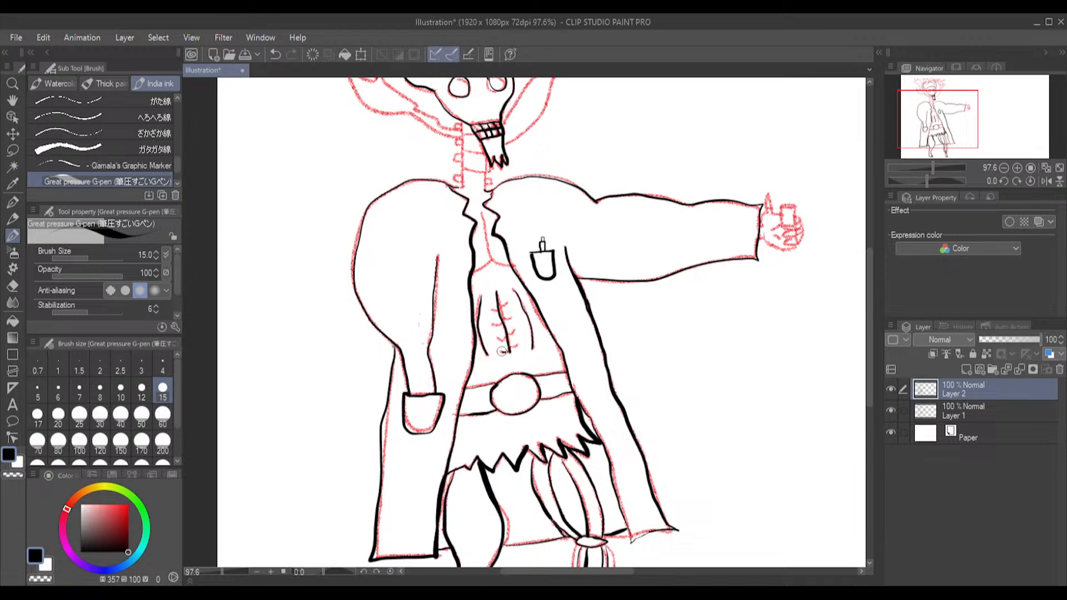
pyautogui.moveTo(506, 338); pyautogui.dragTo(497, 337)
pyautogui.moveTo(509, 336); pyautogui.dragTo(518, 345)
pyautogui.moveTo(482, 214)
pyautogui.mouseDown()
pyautogui.moveTo(509, 267)
pyautogui.moveTo(493, 264)
pyautogui.moveTo(490, 248)
pyautogui.moveTo(471, 272)
pyautogui.mouseUp()
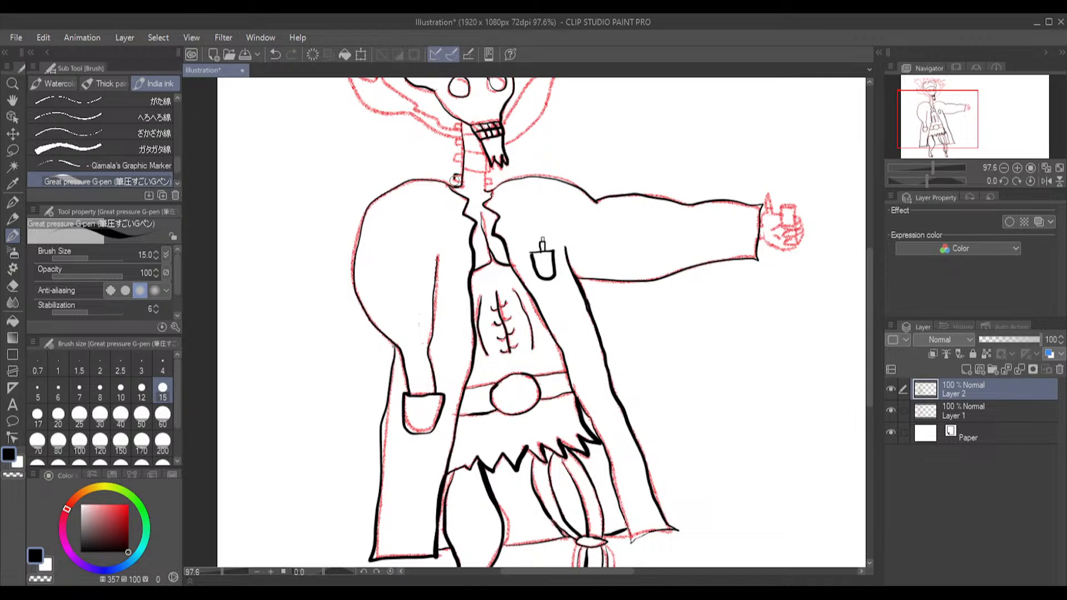
# Ink the bony neck's two sides with the small square vertebrae projecting between the jaw and the coat collar
pyautogui.click(457, 179)
pyautogui.moveTo(461, 152); pyautogui.dragTo(459, 165)
pyautogui.moveTo(461, 139)
pyautogui.mouseDown()
pyautogui.moveTo(458, 150)
pyautogui.moveTo(462, 132)
pyautogui.mouseUp()
pyautogui.hotkey('ctrl', 'z')
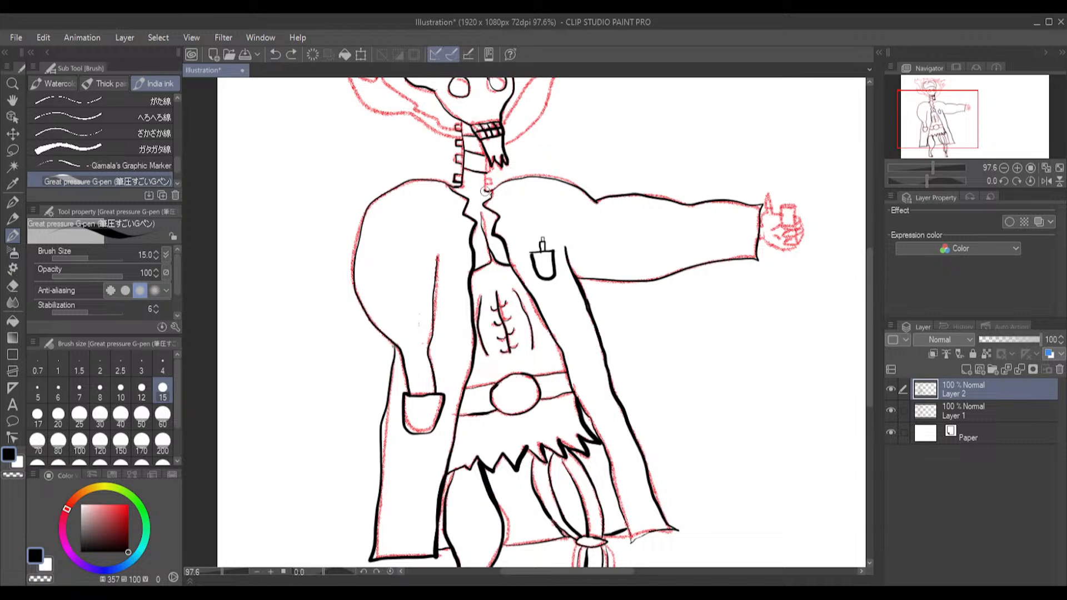
pyautogui.moveTo(487, 186); pyautogui.dragTo(487, 157)
# Ink the small capped cylinder held in the outstretched hand, redoing strokes that miss the sketch
pyautogui.moveTo(781, 216)
pyautogui.mouseDown()
pyautogui.moveTo(794, 216)
pyautogui.moveTo(783, 208)
pyautogui.mouseUp()
pyautogui.hotkey('ctrl', 'z')
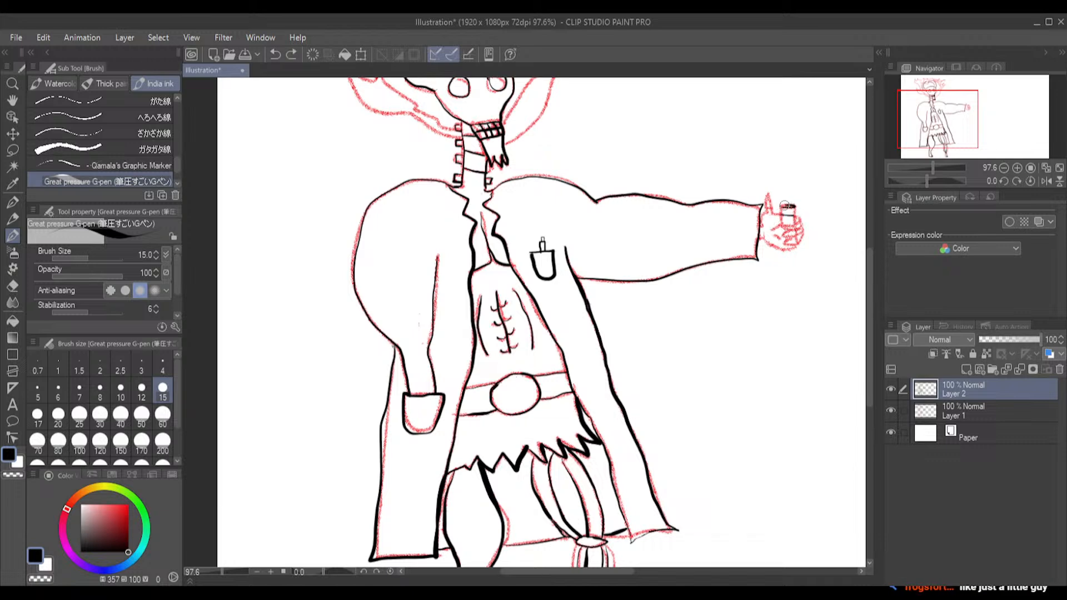
pyautogui.moveTo(781, 209)
pyautogui.mouseDown()
pyautogui.moveTo(794, 206)
pyautogui.moveTo(780, 226)
pyautogui.mouseUp()
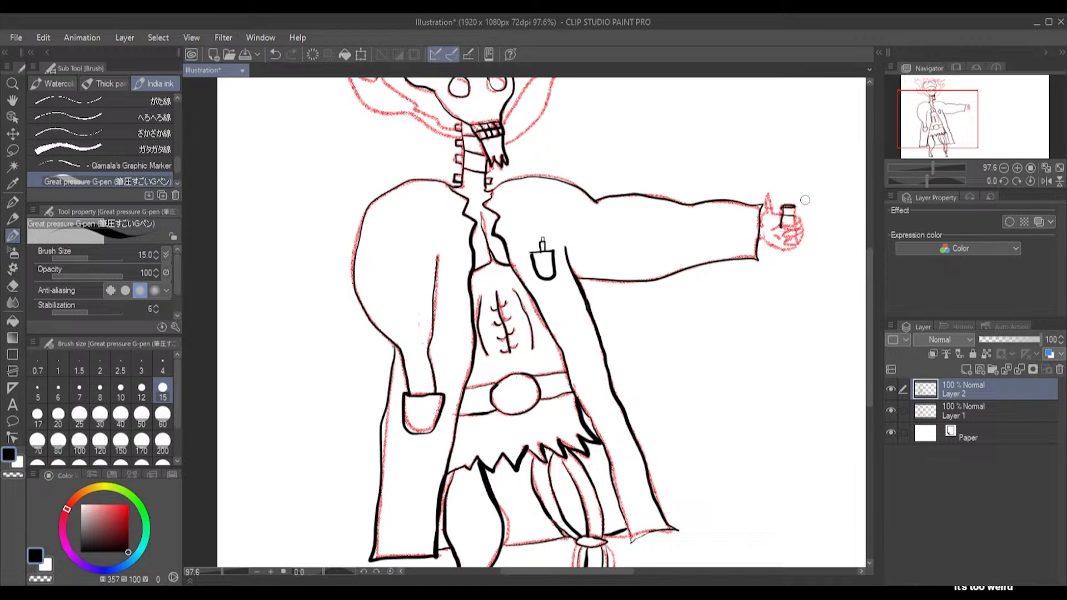
pyautogui.hotkey('ctrl', 'z')
pyautogui.moveTo(783, 207)
pyautogui.mouseDown()
pyautogui.moveTo(781, 228)
pyautogui.moveTo(794, 216)
pyautogui.moveTo(793, 228)
pyautogui.moveTo(784, 214)
pyautogui.moveTo(795, 207)
pyautogui.mouseUp()
# Ink the outstretched fist around the held object, including its pointed thumb, wrist, palm outline and curled fingers
pyautogui.moveTo(773, 212)
pyautogui.mouseDown()
pyautogui.moveTo(772, 197)
pyautogui.moveTo(783, 215)
pyautogui.moveTo(767, 211)
pyautogui.mouseUp()
pyautogui.hotkey('ctrl', 'z')
pyautogui.moveTo(763, 228); pyautogui.dragTo(760, 227)
pyautogui.moveTo(768, 242); pyautogui.dragTo(801, 249)
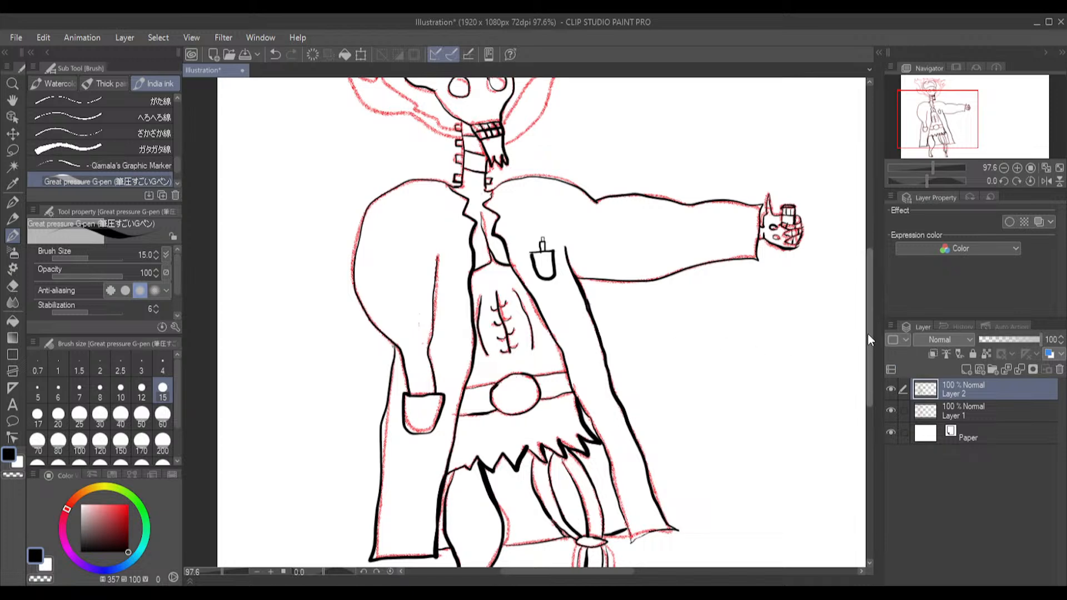
# Ink the outer and inner outlines of the flames surrounding the horned skull
pyautogui.moveTo(868, 334); pyautogui.dragTo(852, 281)
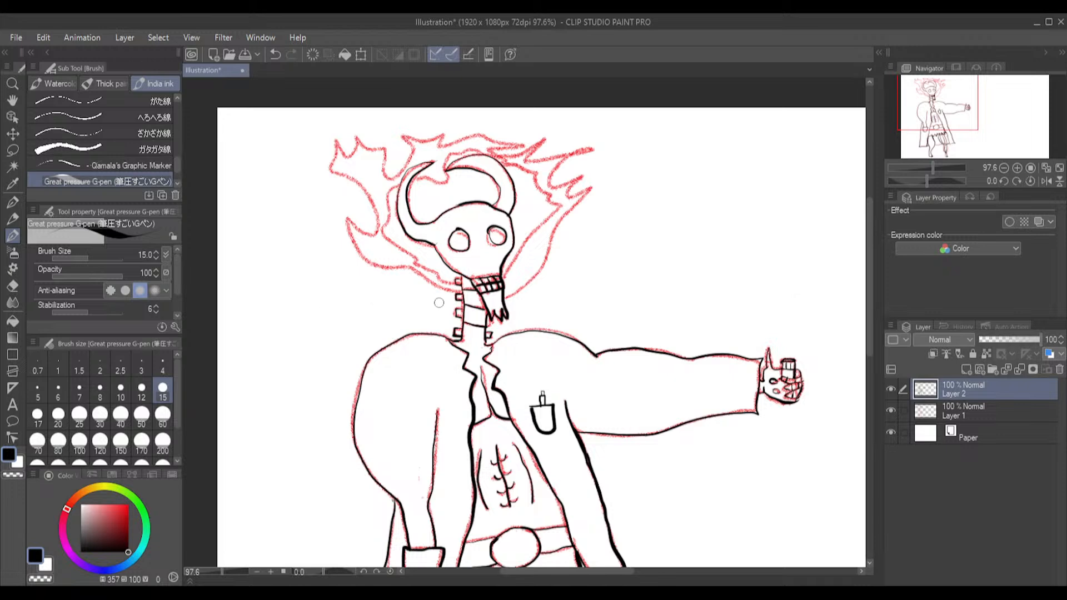
pyautogui.moveTo(462, 299)
pyautogui.mouseDown()
pyautogui.moveTo(362, 255)
pyautogui.moveTo(345, 216)
pyautogui.moveTo(364, 235)
pyautogui.moveTo(377, 213)
pyautogui.moveTo(331, 165)
pyautogui.moveTo(335, 135)
pyautogui.moveTo(338, 158)
pyautogui.moveTo(350, 155)
pyautogui.moveTo(350, 123)
pyautogui.moveTo(364, 148)
pyautogui.moveTo(385, 149)
pyautogui.moveTo(392, 176)
pyautogui.moveTo(400, 161)
pyautogui.moveTo(383, 126)
pyautogui.moveTo(419, 135)
pyautogui.moveTo(452, 125)
pyautogui.moveTo(432, 144)
pyautogui.moveTo(452, 147)
pyautogui.moveTo(470, 136)
pyautogui.moveTo(473, 121)
pyautogui.moveTo(462, 116)
pyautogui.moveTo(493, 146)
pyautogui.moveTo(529, 124)
pyautogui.moveTo(511, 149)
pyautogui.moveTo(561, 138)
pyautogui.moveTo(573, 124)
pyautogui.moveTo(574, 149)
pyautogui.moveTo(554, 178)
pyautogui.moveTo(578, 176)
pyautogui.moveTo(576, 187)
pyautogui.moveTo(546, 261)
pyautogui.moveTo(506, 296)
pyautogui.mouseUp()
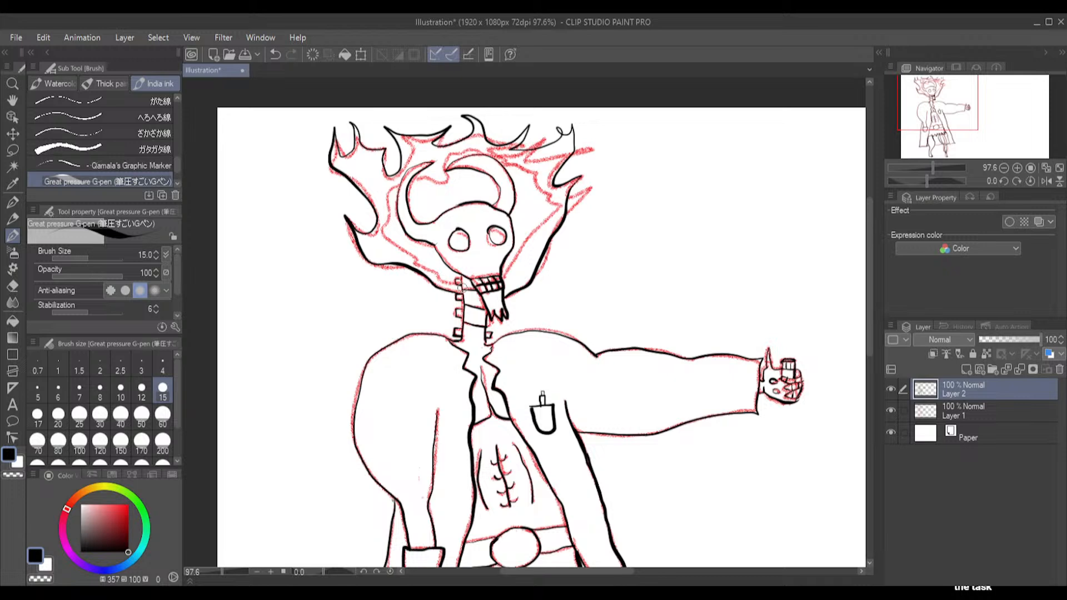
pyautogui.moveTo(436, 280)
pyautogui.mouseDown()
pyautogui.moveTo(389, 217)
pyautogui.moveTo(394, 182)
pyautogui.moveTo(416, 148)
pyautogui.moveTo(481, 148)
pyautogui.moveTo(520, 162)
pyautogui.moveTo(559, 147)
pyautogui.moveTo(540, 186)
pyautogui.moveTo(559, 193)
pyautogui.moveTo(510, 281)
pyautogui.moveTo(523, 237)
pyautogui.mouseUp()
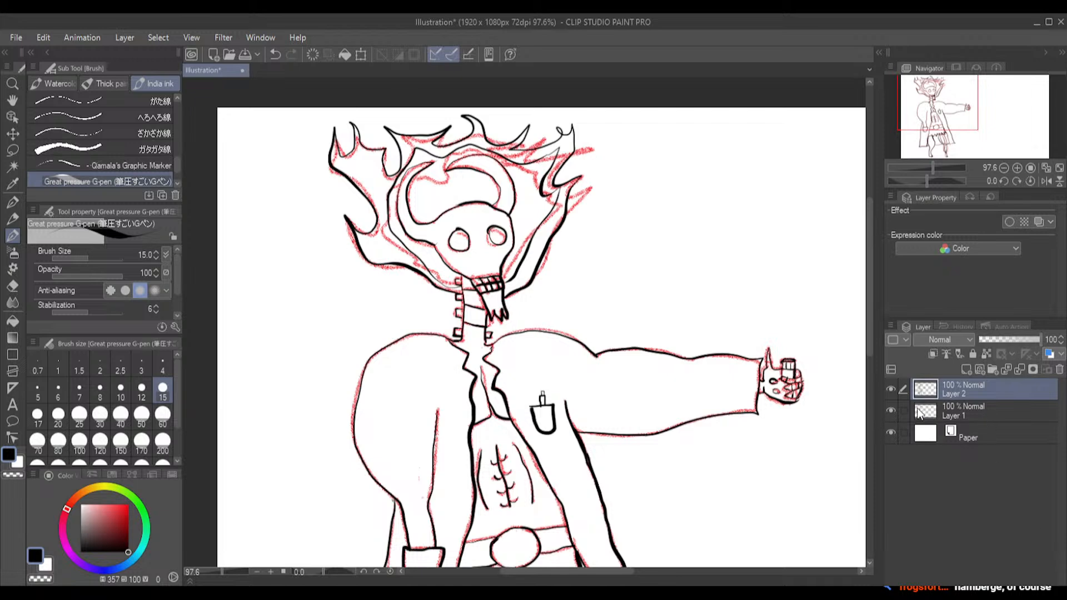
# Hide the red sketch on Layer 1 and examine the complete inked figure from flames to feet
pyautogui.click(890, 410)
pyautogui.scroll(-3, 732, 336)
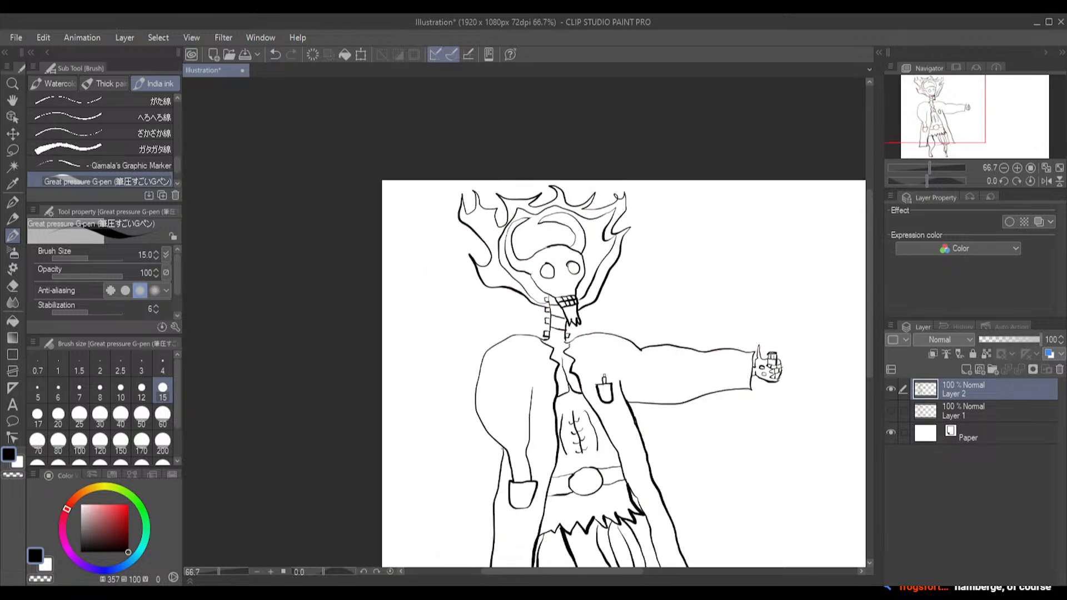
pyautogui.moveTo(603, 571); pyautogui.dragTo(648, 571)
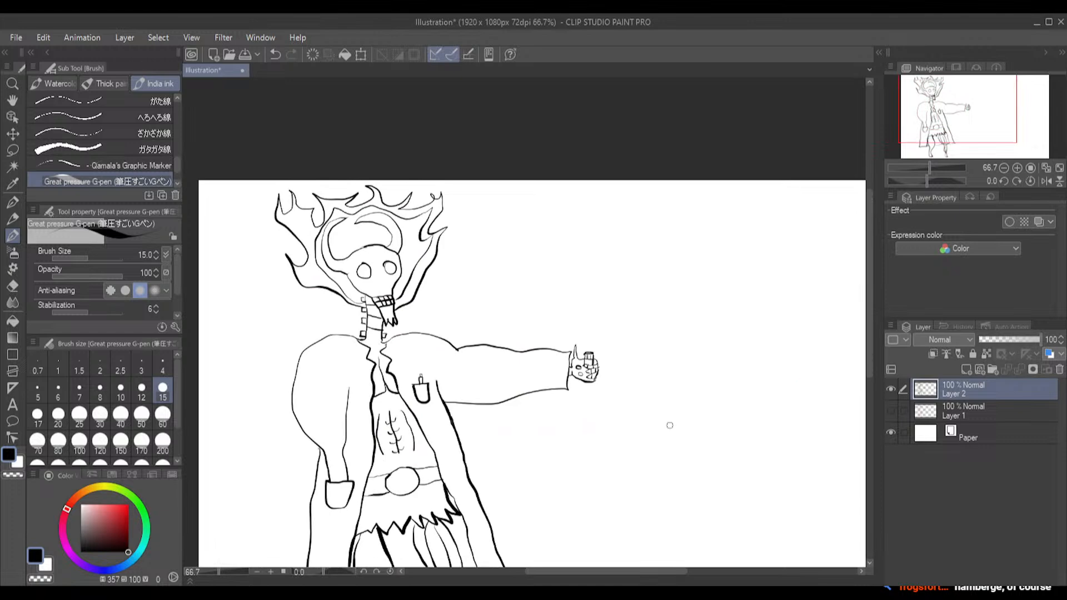
pyautogui.moveTo(869, 227)
pyautogui.mouseDown()
pyautogui.moveTo(862, 281)
pyautogui.moveTo(864, 261)
pyautogui.mouseUp()
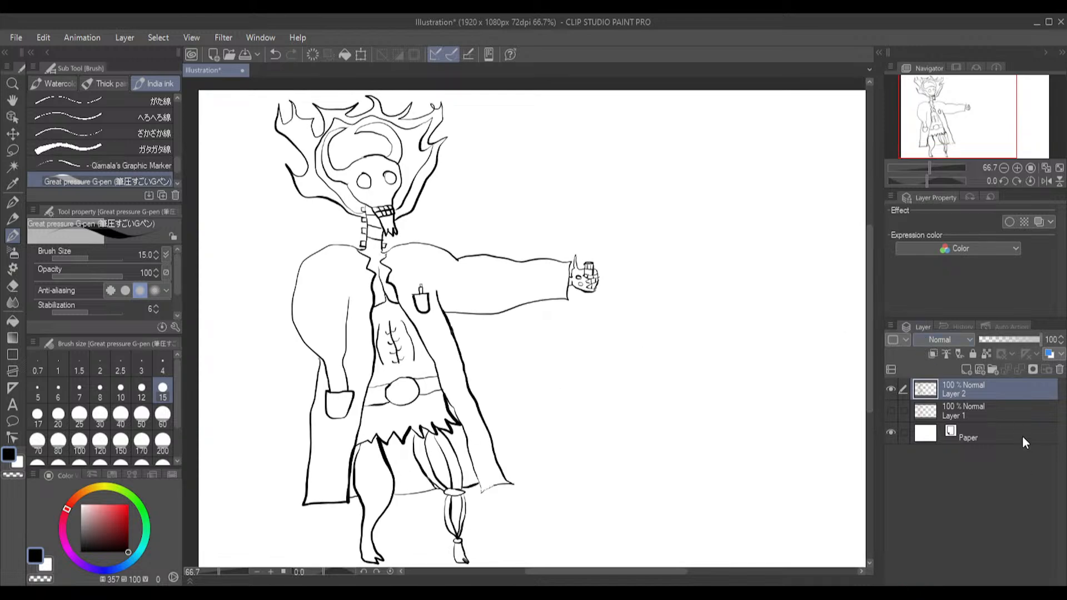
# Make Layer 1 active and visible, and set the Pencil to dark blue with hue 237, saturation 100 and value 76
pyautogui.click(991, 418)
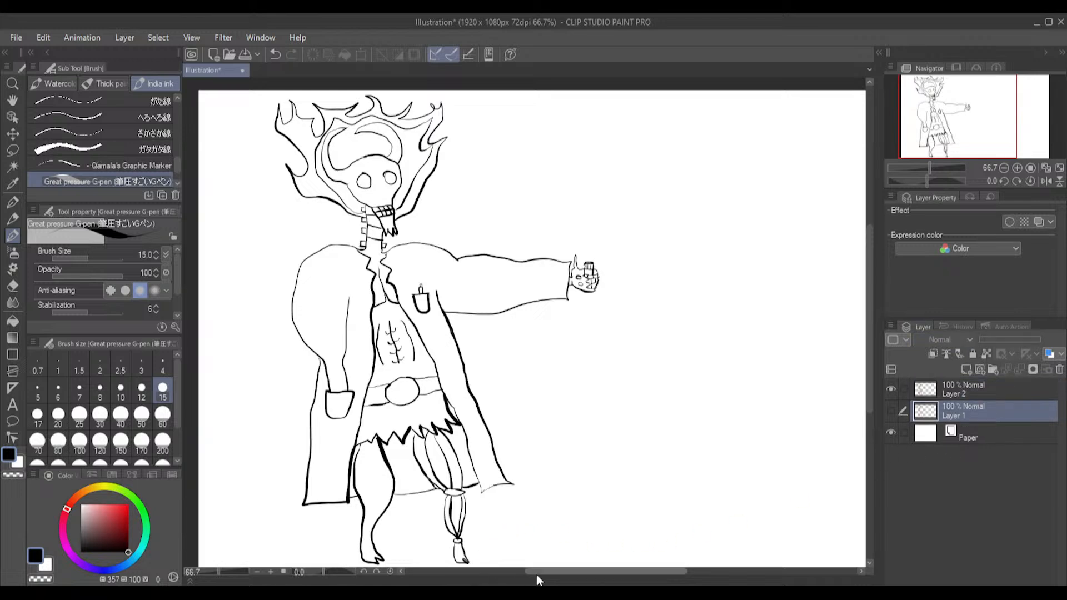
pyautogui.click(891, 413)
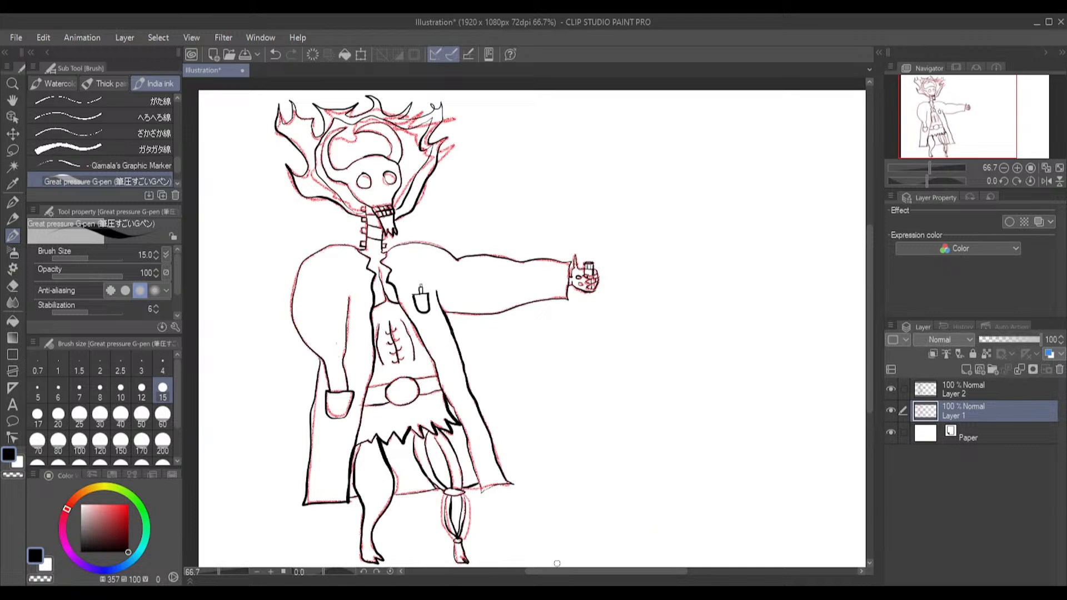
pyautogui.moveTo(565, 569)
pyautogui.mouseDown()
pyautogui.moveTo(621, 572)
pyautogui.moveTo(589, 578)
pyautogui.mouseUp()
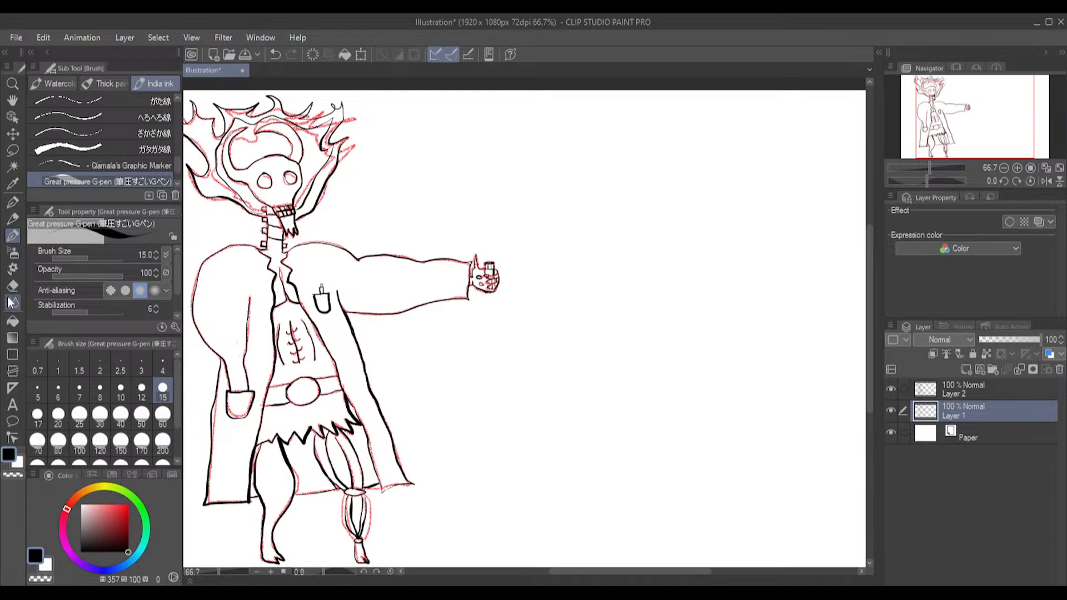
pyautogui.click(12, 221)
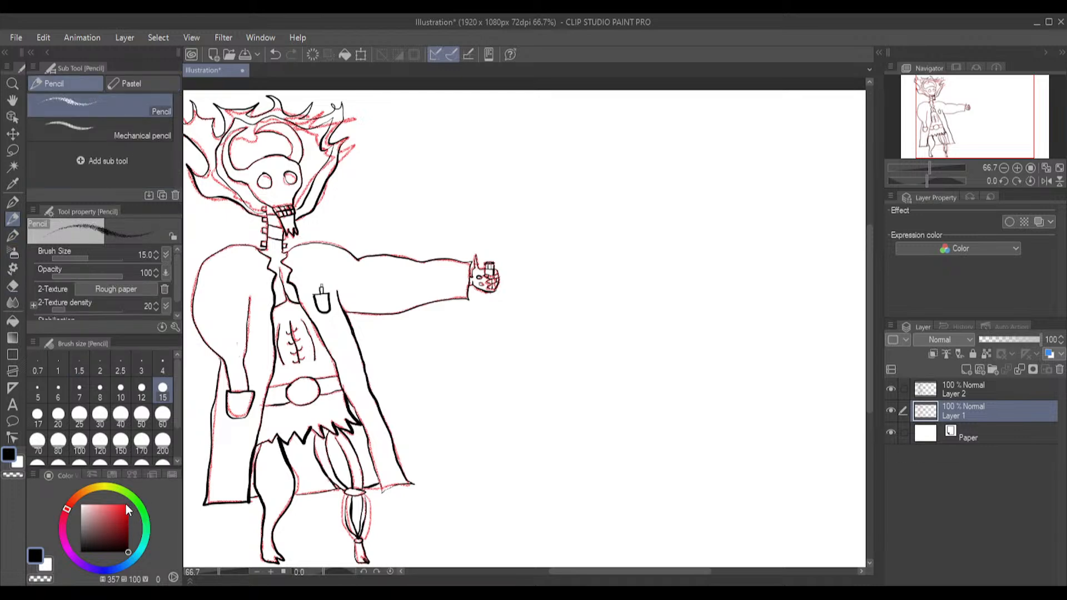
pyautogui.moveTo(122, 562); pyautogui.dragTo(105, 571)
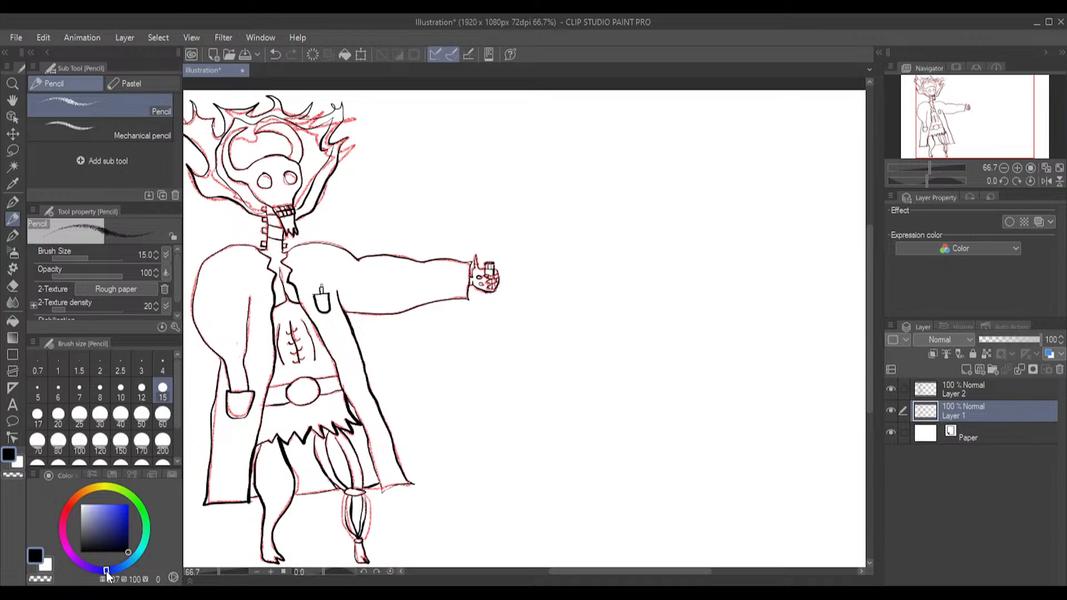
pyautogui.click(123, 510)
pyautogui.moveTo(123, 510); pyautogui.dragTo(128, 516)
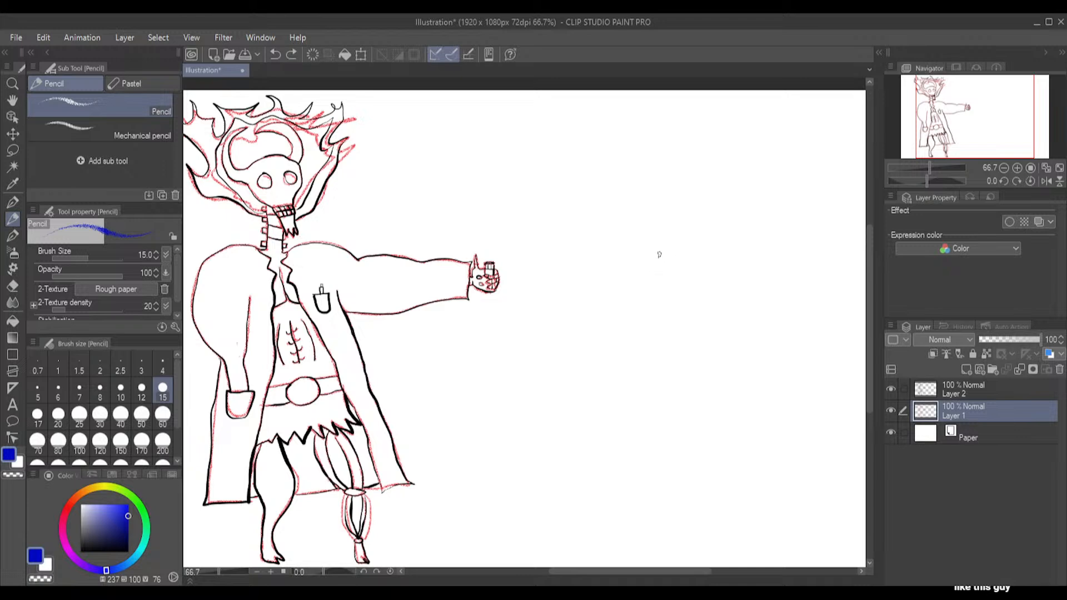
# Sketch a small oval head with a horizontal brow line and two half-round eyes in the empty canvas beyond the hand
pyautogui.moveTo(652, 249)
pyautogui.mouseDown()
pyautogui.moveTo(668, 281)
pyautogui.moveTo(698, 260)
pyautogui.moveTo(688, 229)
pyautogui.moveTo(668, 224)
pyautogui.moveTo(650, 235)
pyautogui.moveTo(648, 255)
pyautogui.moveTo(661, 234)
pyautogui.moveTo(674, 285)
pyautogui.moveTo(710, 255)
pyautogui.moveTo(699, 226)
pyautogui.moveTo(681, 223)
pyautogui.moveTo(654, 242)
pyautogui.moveTo(712, 245)
pyautogui.mouseUp()
pyautogui.hotkey('ctrl', 'z')
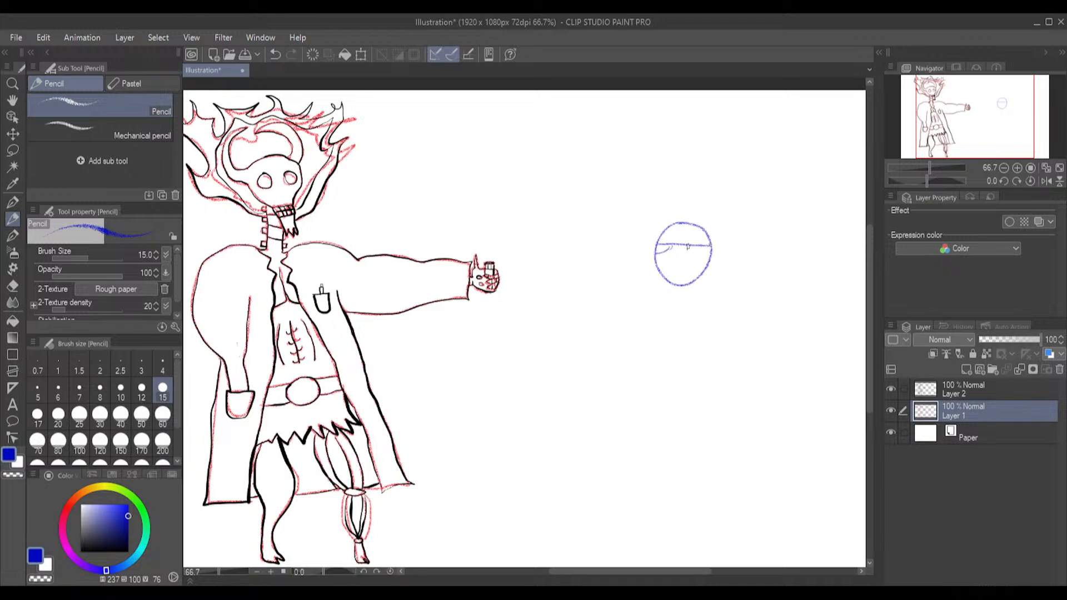
pyautogui.moveTo(682, 245); pyautogui.dragTo(701, 251)
# Sketch two upward-curving horns on the blue head and small round ornaments on its forehead and headband
pyautogui.moveTo(661, 228)
pyautogui.mouseDown()
pyautogui.moveTo(675, 207)
pyautogui.moveTo(653, 232)
pyautogui.mouseUp()
pyautogui.moveTo(707, 228)
pyautogui.mouseDown()
pyautogui.moveTo(689, 208)
pyautogui.moveTo(720, 228)
pyautogui.mouseUp()
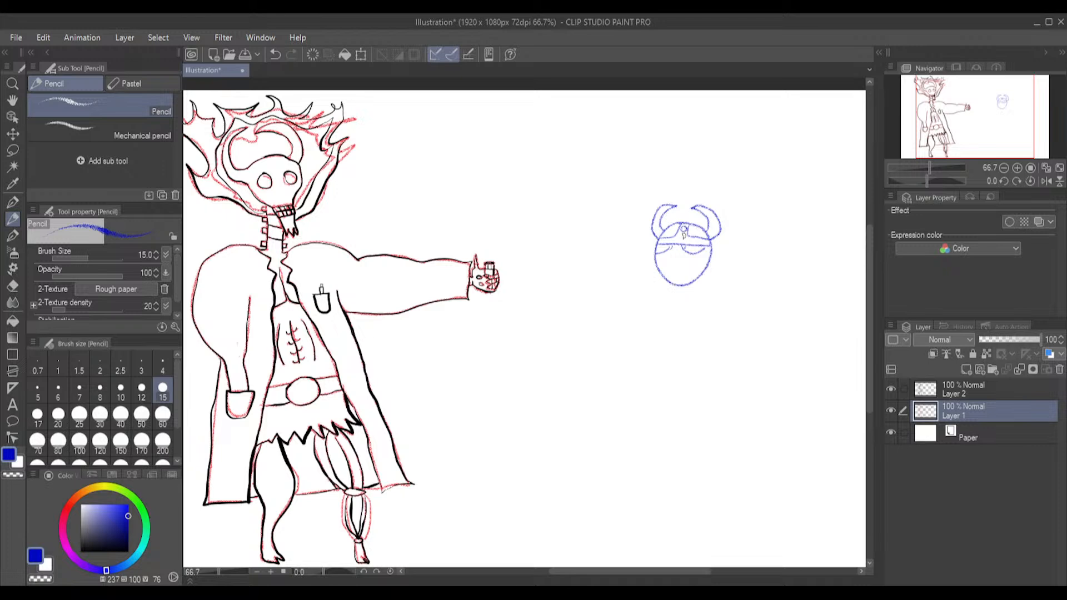
pyautogui.moveTo(683, 237); pyautogui.dragTo(683, 242)
pyautogui.click(12, 286)
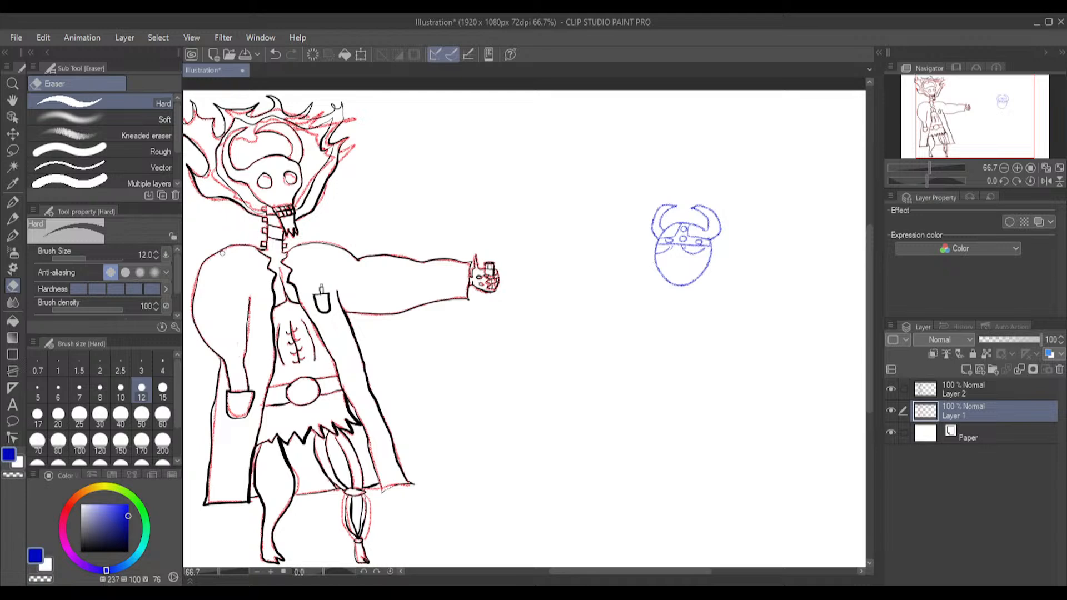
# Redraw the blue head's lower jaw slightly higher with the Pencil and erase the old chin line with the Hard eraser
pyautogui.click(12, 218)
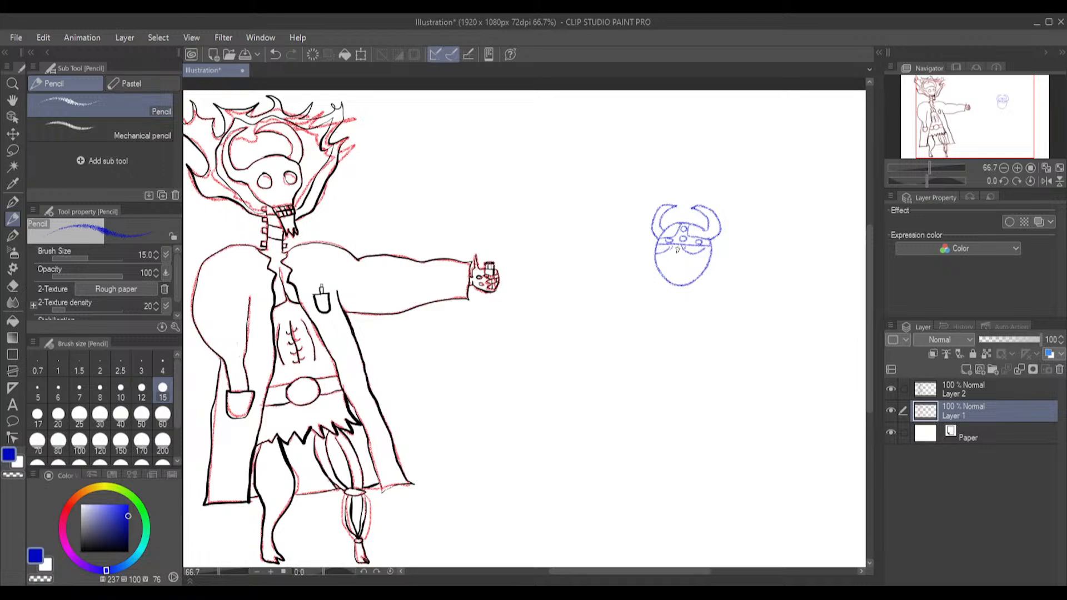
pyautogui.scroll(3, 676, 250)
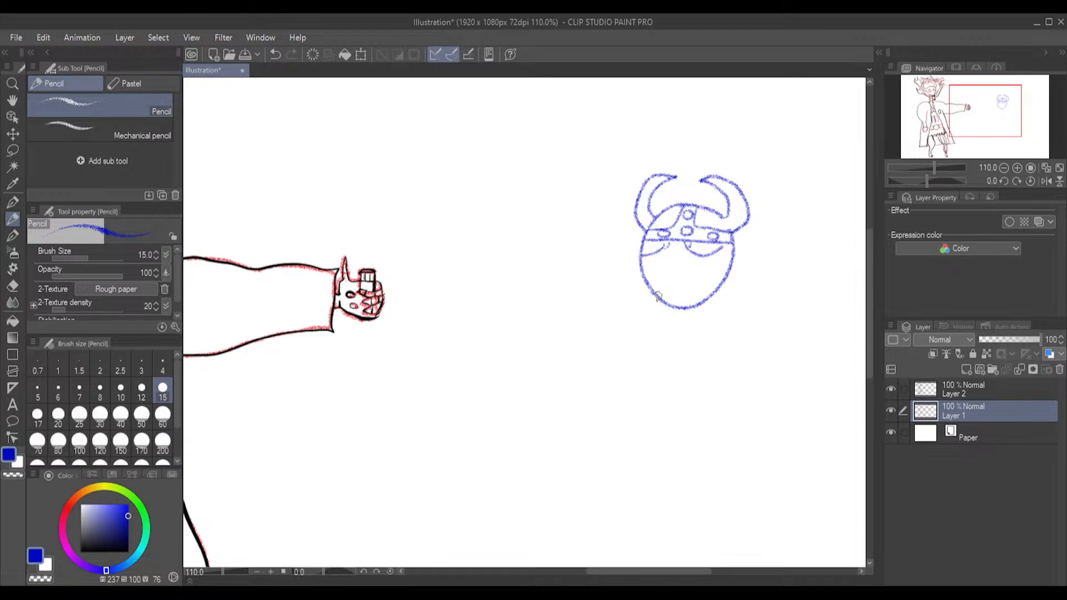
pyautogui.moveTo(653, 293)
pyautogui.mouseDown()
pyautogui.moveTo(691, 300)
pyautogui.moveTo(724, 278)
pyautogui.mouseUp()
pyautogui.click(12, 285)
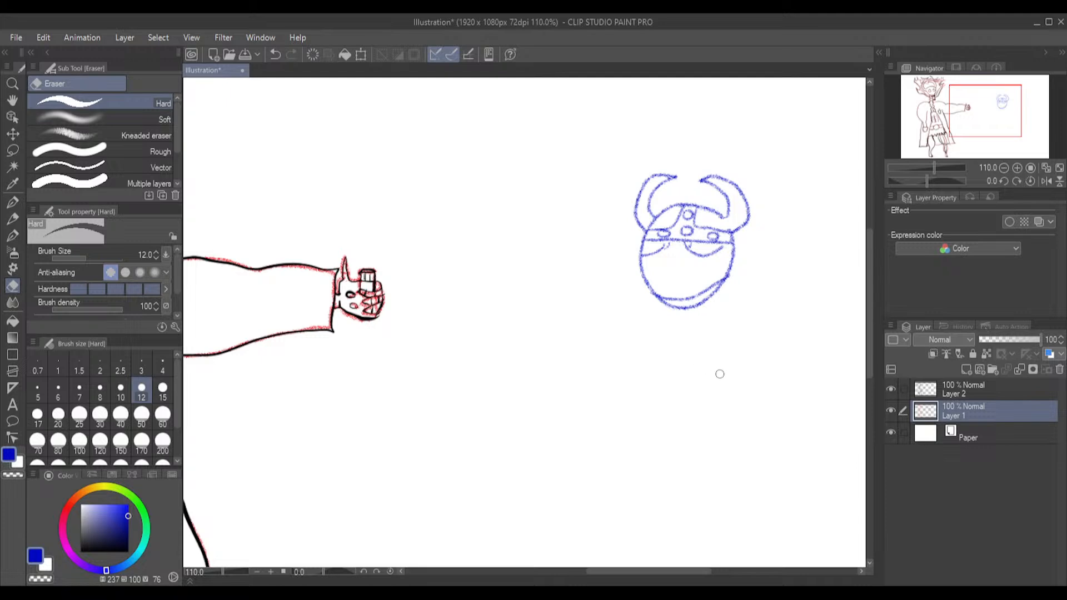
pyautogui.moveTo(706, 310)
pyautogui.mouseDown()
pyautogui.moveTo(663, 303)
pyautogui.moveTo(693, 311)
pyautogui.moveTo(725, 288)
pyautogui.mouseUp()
# Sketch the blue head's irises, a rectangular mouth with clenched teeth, and a small angular nose
pyautogui.click(12, 219)
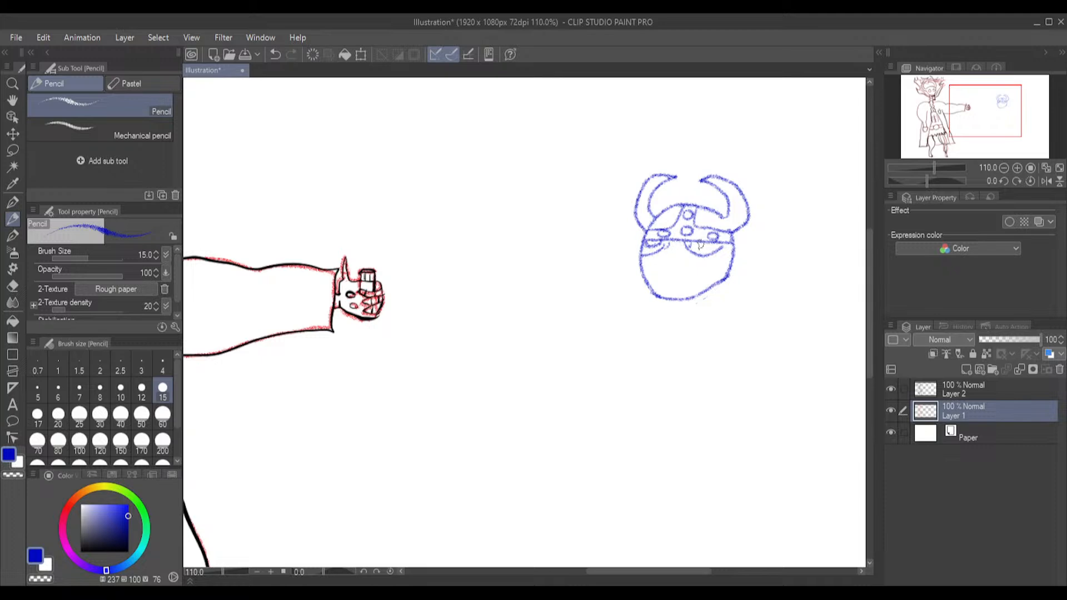
pyautogui.moveTo(696, 244); pyautogui.dragTo(706, 251)
pyautogui.moveTo(660, 273)
pyautogui.mouseDown()
pyautogui.moveTo(691, 276)
pyautogui.moveTo(660, 282)
pyautogui.moveTo(680, 286)
pyautogui.mouseUp()
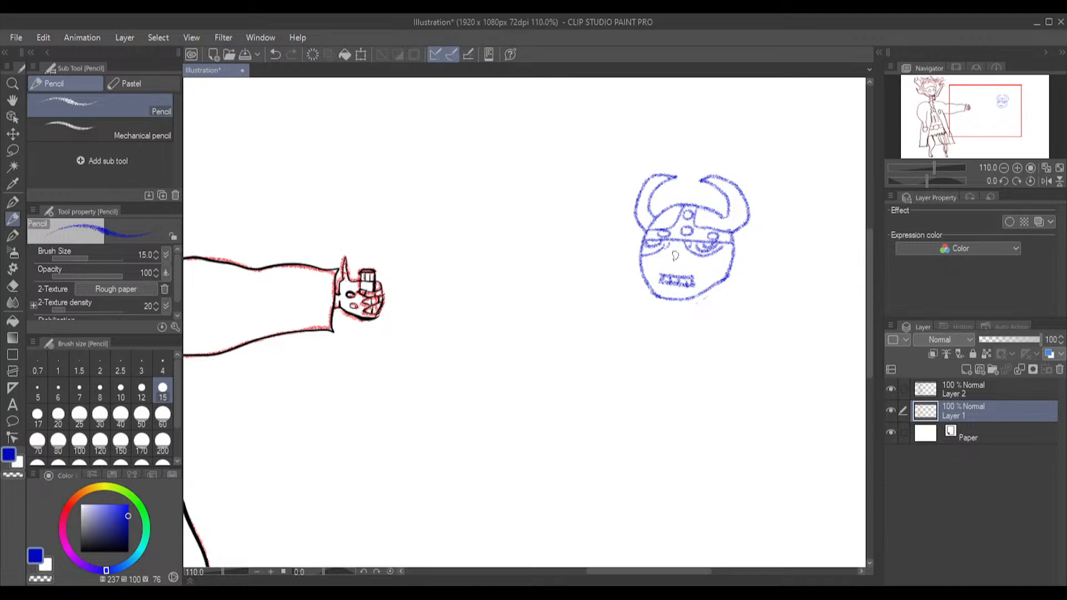
pyautogui.moveTo(679, 255); pyautogui.dragTo(671, 261)
# Sketch a torso outline below the blue head with inward-curving sides, pointed shoulders and a small V-neck
pyautogui.moveTo(699, 296)
pyautogui.mouseDown()
pyautogui.moveTo(699, 319)
pyautogui.moveTo(677, 321)
pyautogui.mouseUp()
pyautogui.hotkey('ctrl', 'z')
pyautogui.moveTo(612, 324); pyautogui.dragTo(643, 323)
pyautogui.moveTo(623, 345)
pyautogui.mouseDown()
pyautogui.moveTo(633, 414)
pyautogui.moveTo(611, 453)
pyautogui.mouseUp()
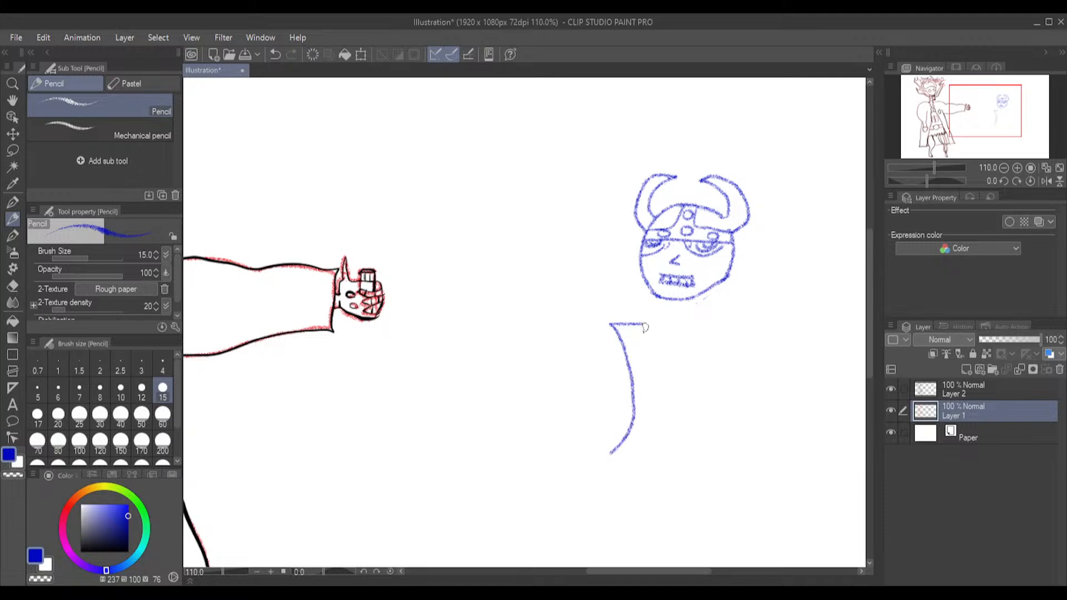
pyautogui.moveTo(641, 324)
pyautogui.mouseDown()
pyautogui.moveTo(678, 339)
pyautogui.moveTo(697, 325)
pyautogui.moveTo(755, 324)
pyautogui.moveTo(723, 372)
pyautogui.moveTo(725, 433)
pyautogui.moveTo(752, 468)
pyautogui.mouseUp()
# Add a belt with a buckle, a vertical centre seam and a slanted bottom hem to the blue torso
pyautogui.moveTo(633, 406); pyautogui.dragTo(718, 407)
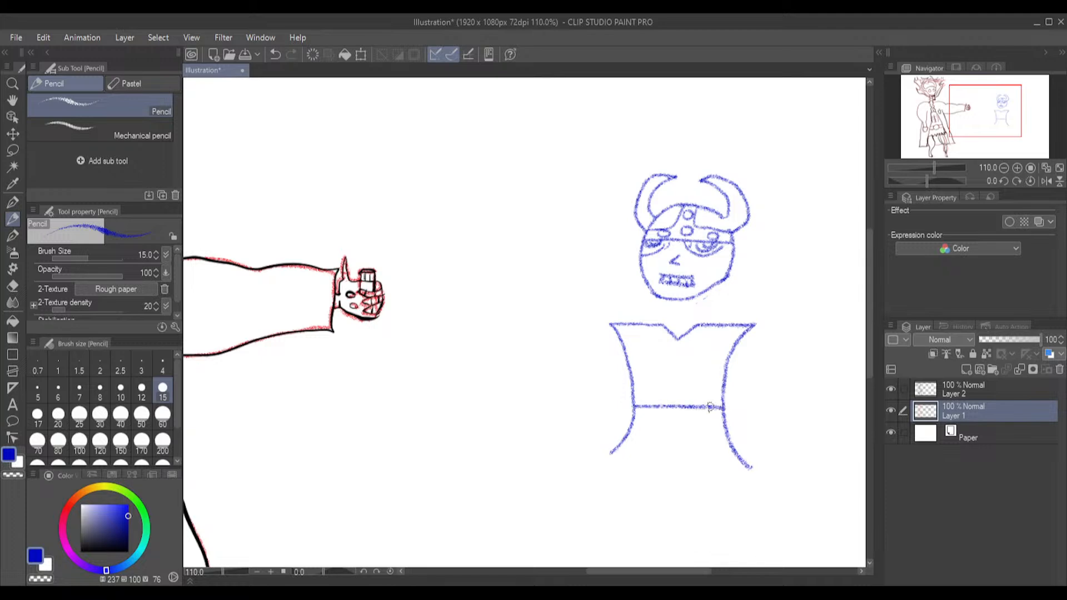
pyautogui.moveTo(637, 422); pyautogui.dragTo(725, 426)
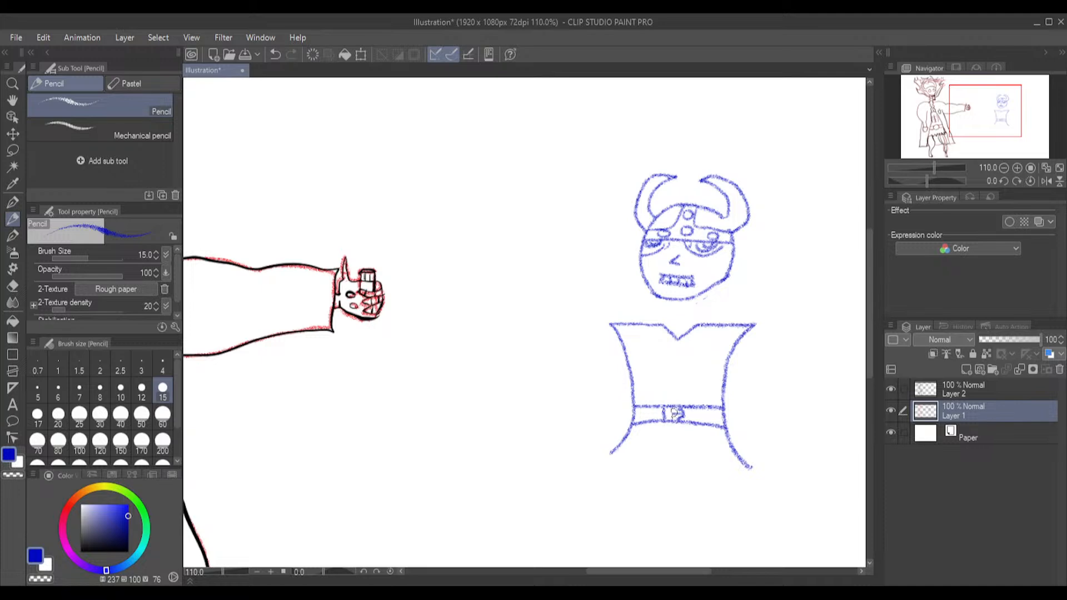
pyautogui.moveTo(672, 410); pyautogui.dragTo(673, 420)
pyautogui.moveTo(677, 354); pyautogui.dragTo(673, 408)
pyautogui.moveTo(609, 453); pyautogui.dragTo(749, 470)
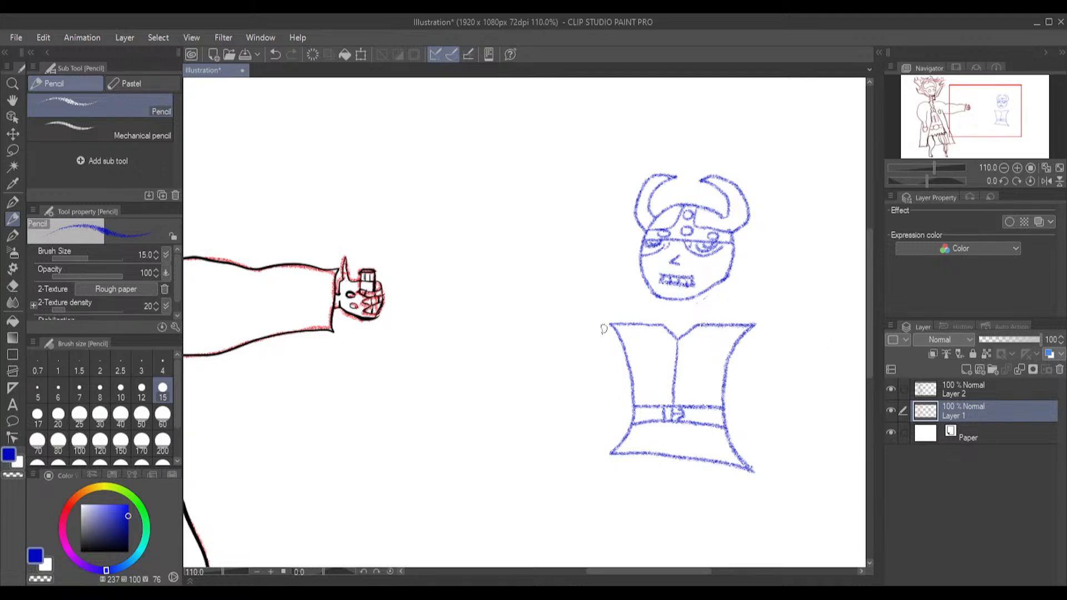
# Lasso the blue torso, move it up to just beneath the chin, and clear the selection
pyautogui.click(12, 150)
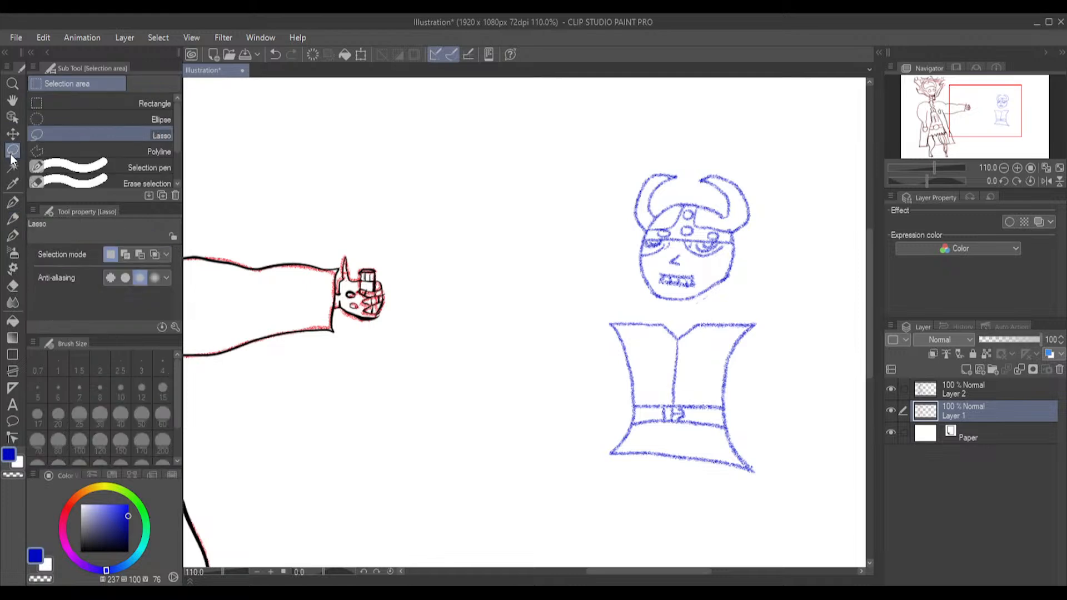
pyautogui.moveTo(679, 315)
pyautogui.mouseDown()
pyautogui.moveTo(598, 333)
pyautogui.moveTo(589, 400)
pyautogui.moveTo(612, 481)
pyautogui.moveTo(746, 506)
pyautogui.moveTo(786, 498)
pyautogui.moveTo(798, 364)
pyautogui.moveTo(778, 319)
pyautogui.moveTo(675, 309)
pyautogui.mouseUp()
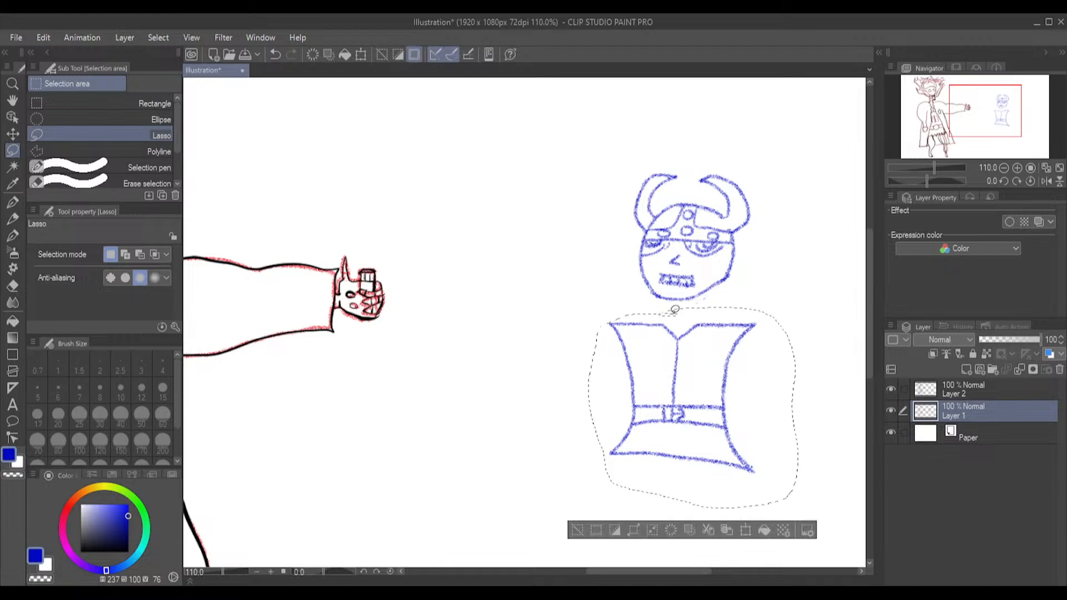
pyautogui.click(746, 530)
pyautogui.moveTo(733, 440)
pyautogui.mouseDown()
pyautogui.moveTo(735, 418)
pyautogui.moveTo(719, 405)
pyautogui.mouseUp()
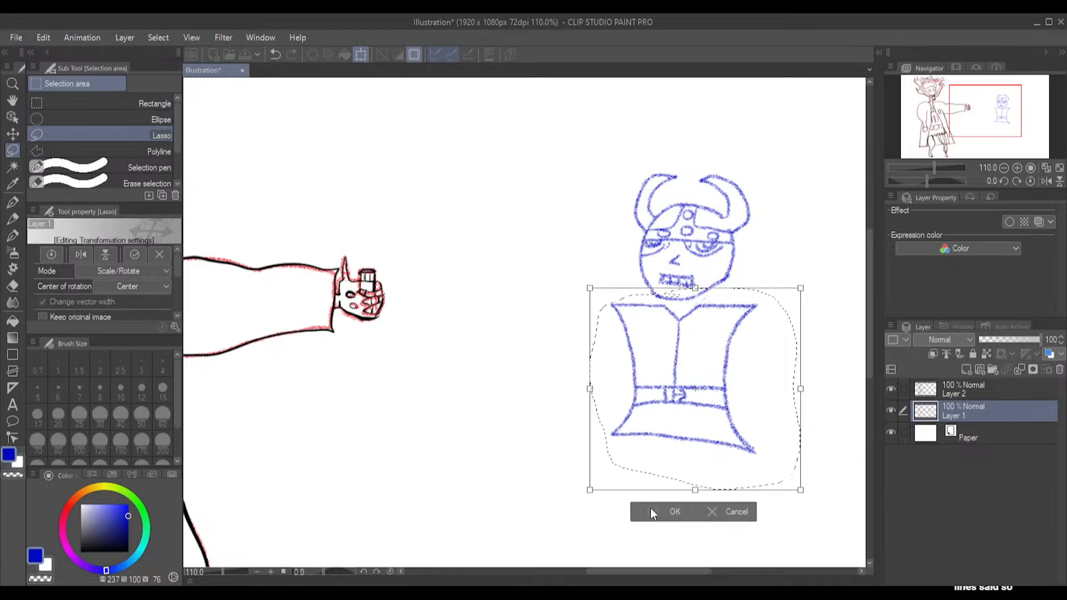
pyautogui.click(651, 509)
pyautogui.click(509, 439)
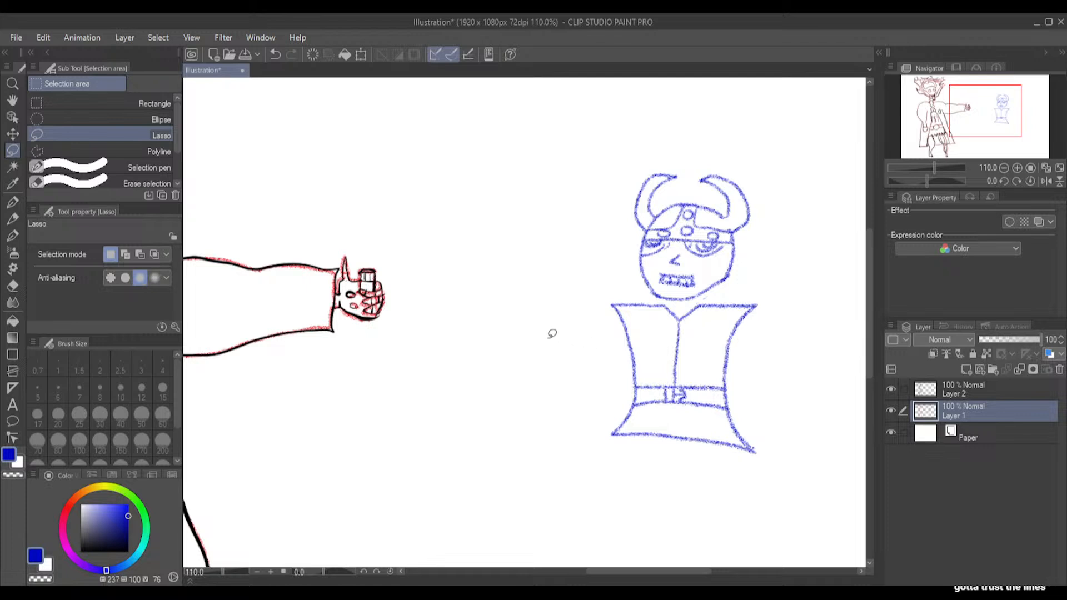
# Try to sketch an arm line from the blue torso's shoulder down to the hem
pyautogui.click(13, 219)
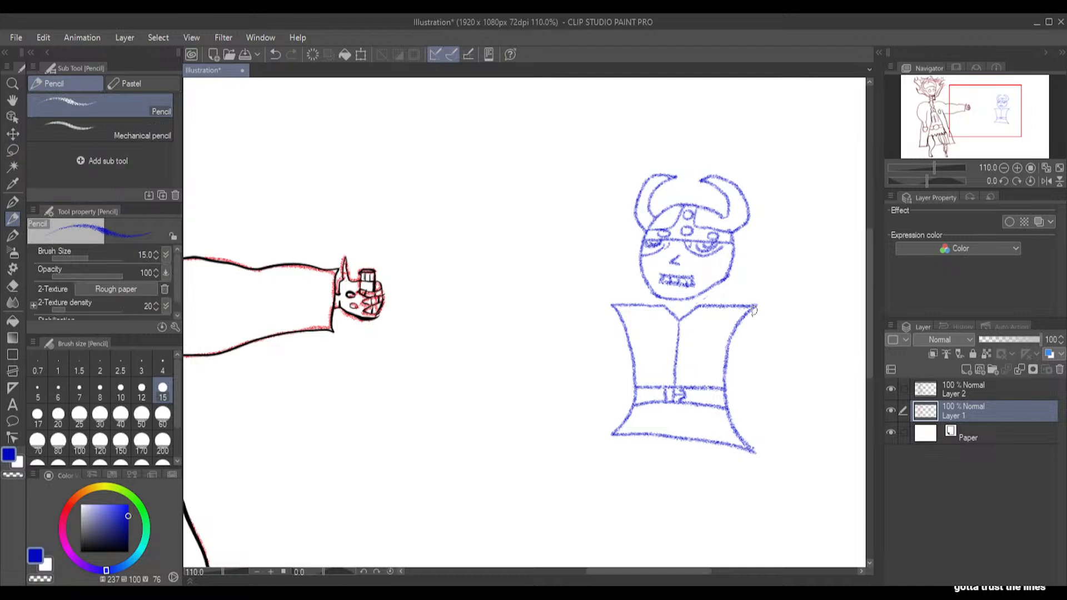
pyautogui.moveTo(754, 310); pyautogui.dragTo(762, 457)
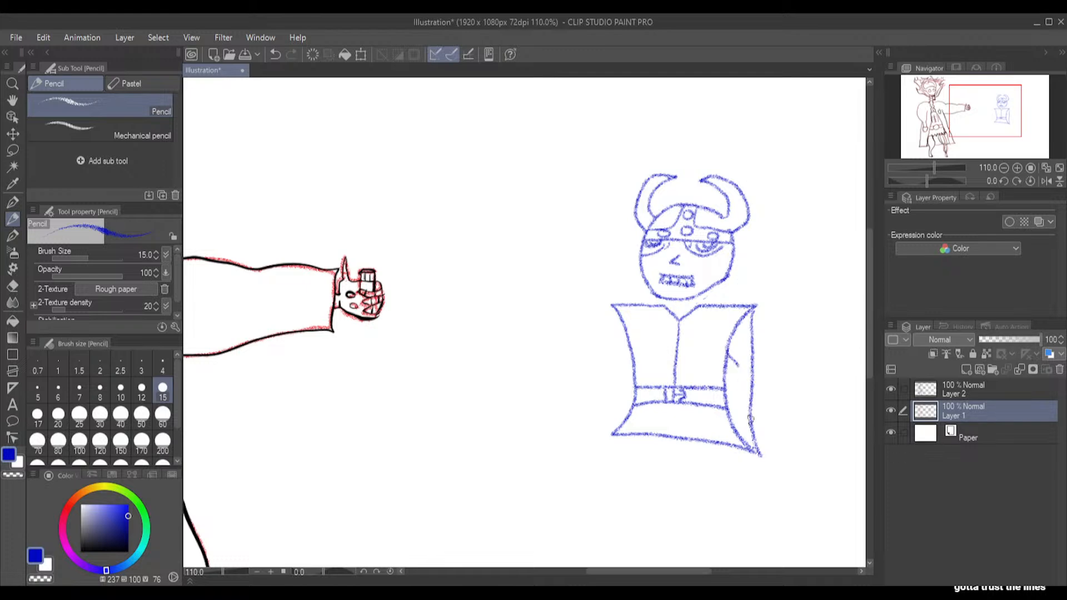
pyautogui.hotkey('ctrl', 'z')
pyautogui.hotkey('ctrl', 'z')
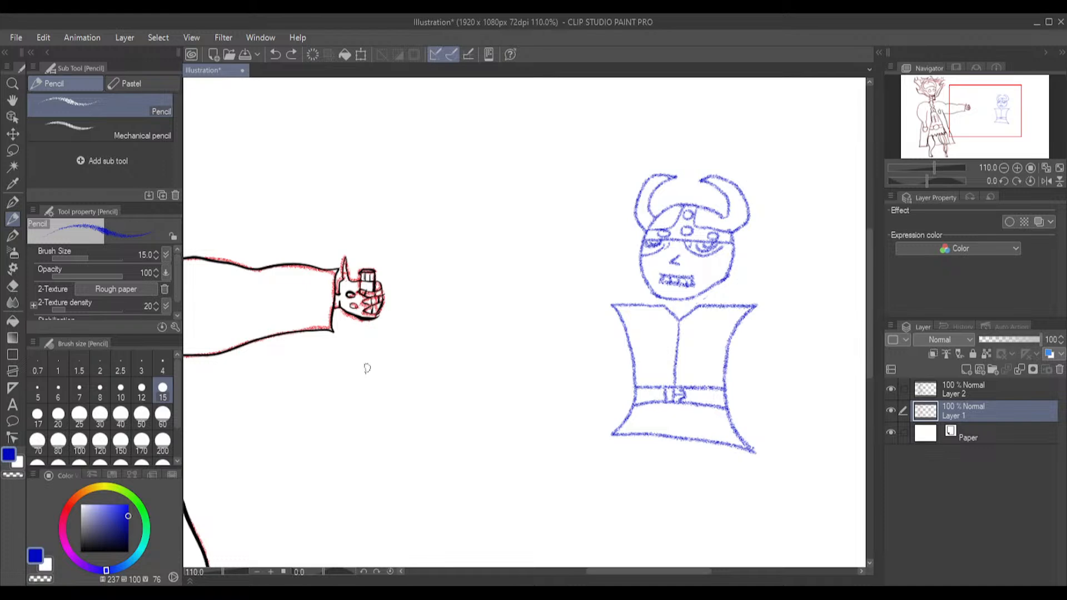
# Erase the entire blue torso with the Hard eraser at size 200
pyautogui.click(12, 286)
pyautogui.click(162, 442)
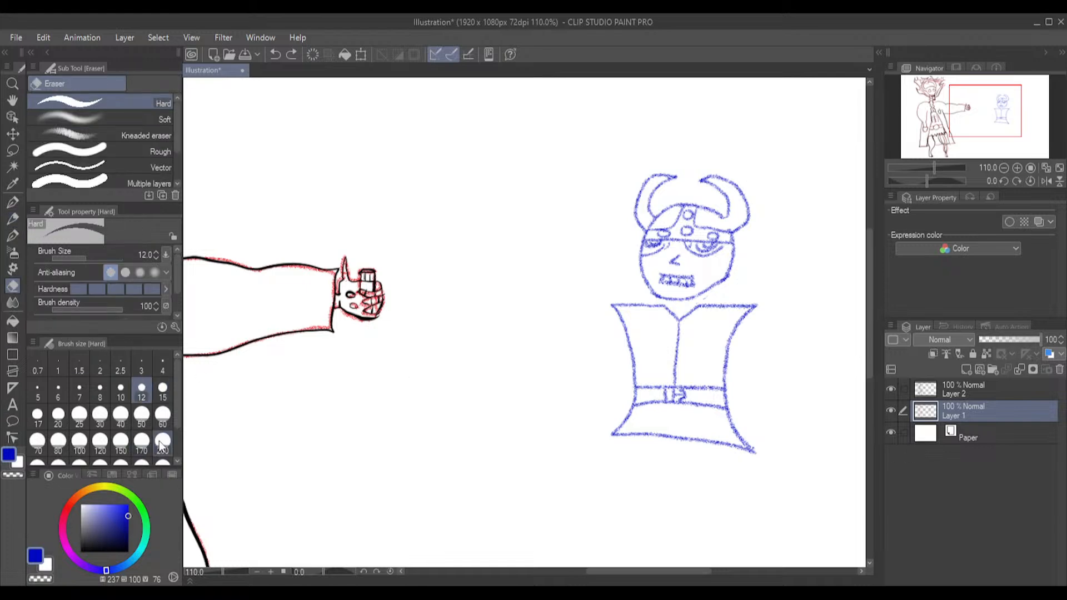
pyautogui.moveTo(699, 411)
pyautogui.mouseDown()
pyautogui.moveTo(637, 447)
pyautogui.moveTo(671, 411)
pyautogui.moveTo(642, 398)
pyautogui.moveTo(625, 366)
pyautogui.moveTo(640, 378)
pyautogui.moveTo(746, 358)
pyautogui.mouseUp()
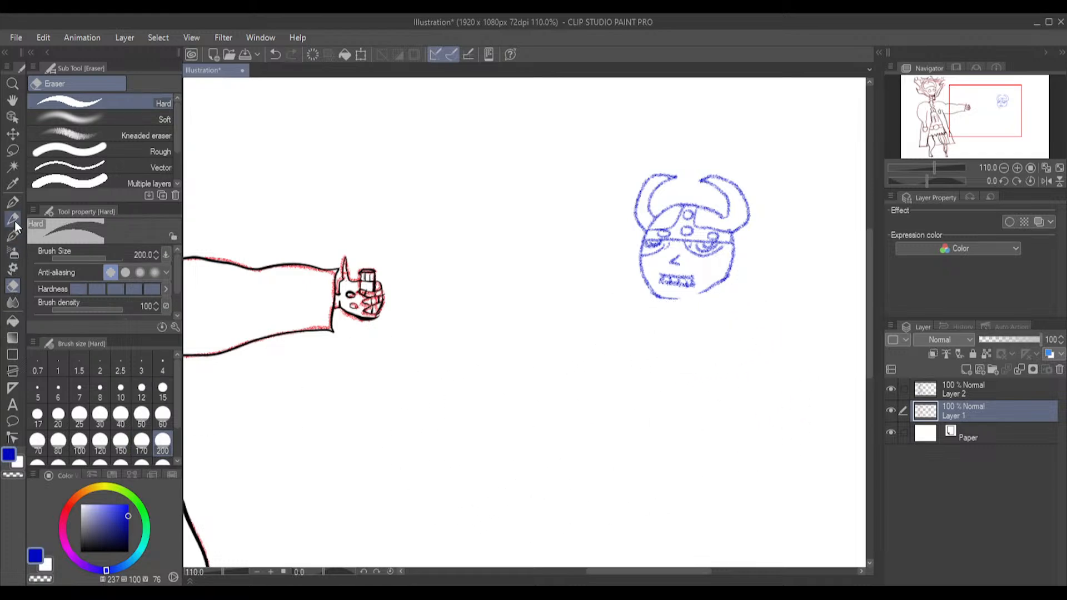
# Lasso the blue horned head, move it up and closer to the inked figure's outstretched hand, and deselect it
pyautogui.click(13, 150)
pyautogui.moveTo(719, 143)
pyautogui.mouseDown()
pyautogui.moveTo(578, 192)
pyautogui.moveTo(657, 329)
pyautogui.moveTo(859, 233)
pyautogui.moveTo(691, 120)
pyautogui.moveTo(657, 138)
pyautogui.mouseUp()
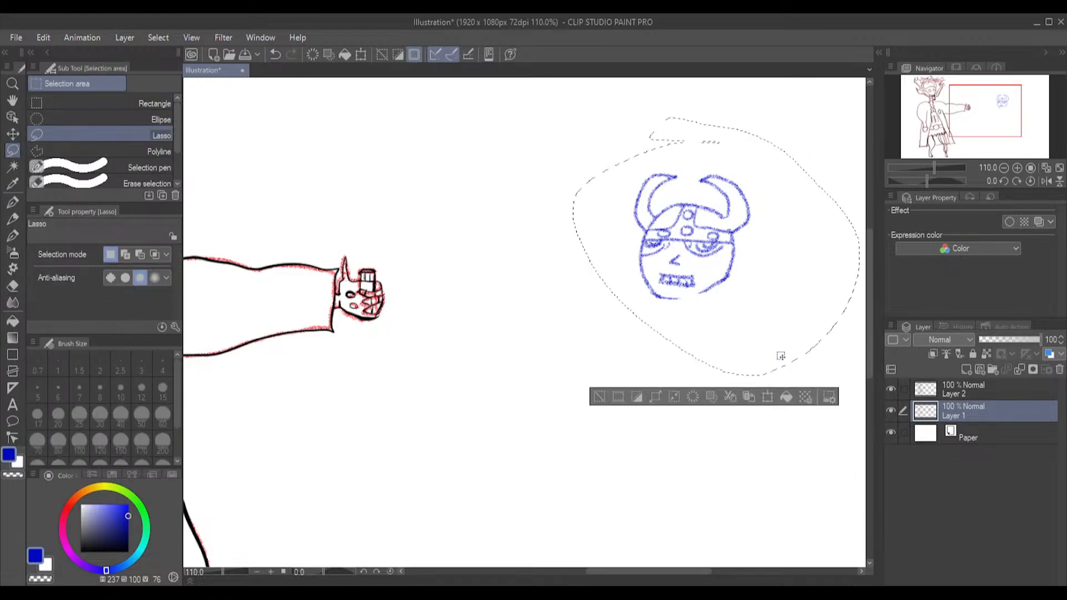
pyautogui.click(767, 397)
pyautogui.moveTo(745, 298); pyautogui.dragTo(518, 227)
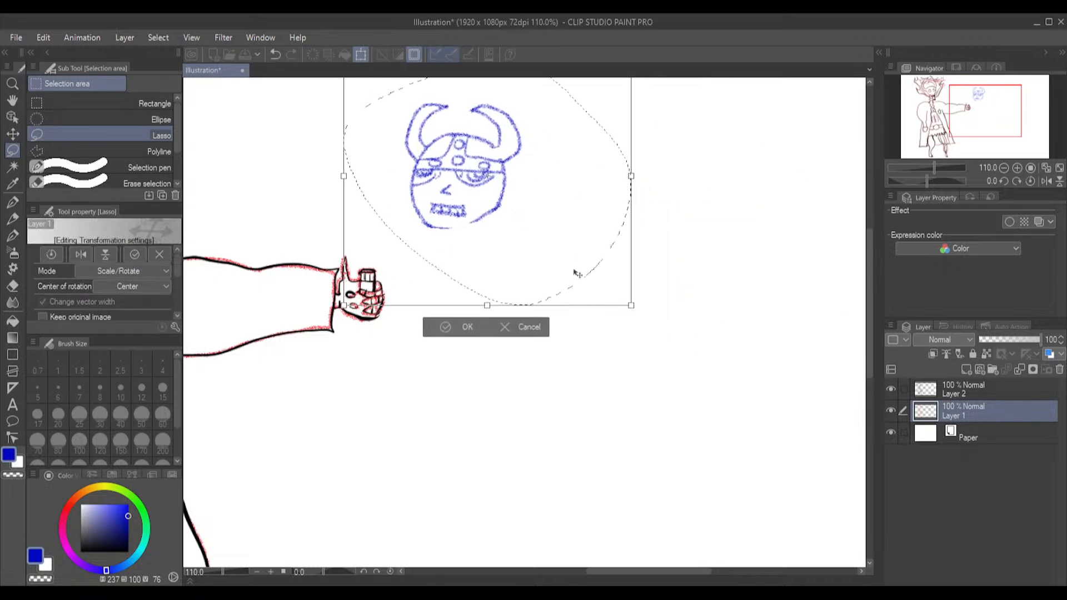
pyautogui.click(454, 329)
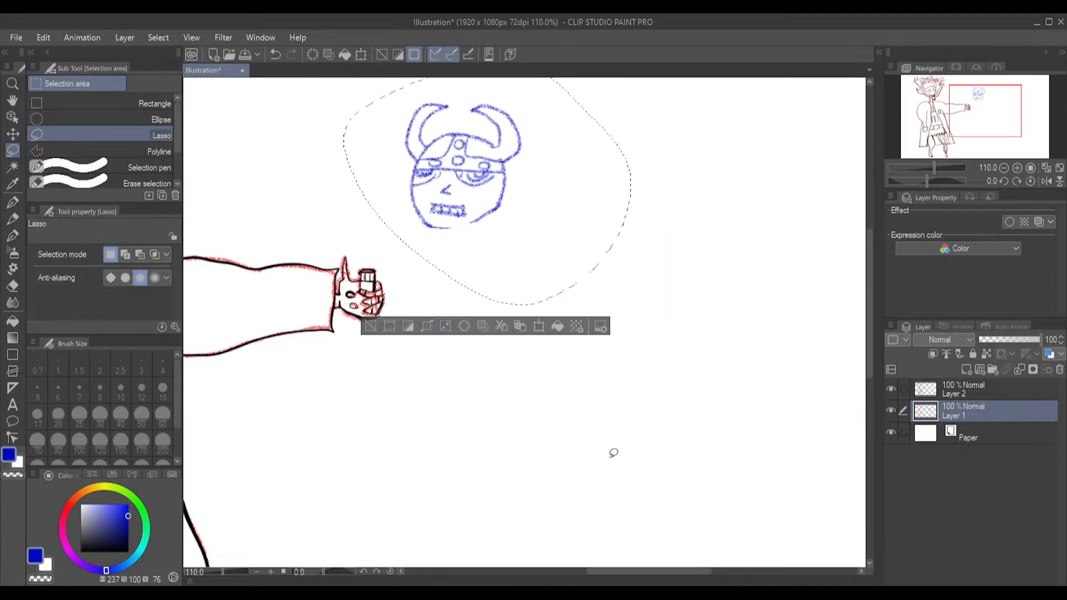
pyautogui.click(552, 412)
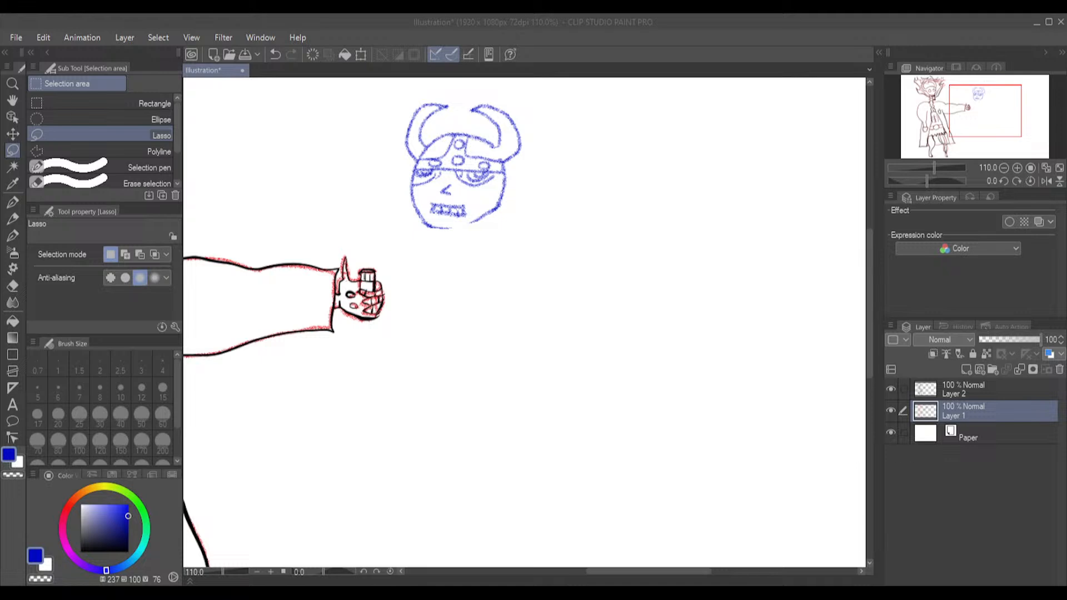
# Insert the reference photo of the crouching armoured action figure into the illustration as a new image layer
pyautogui.scroll(-3, 636, 293)
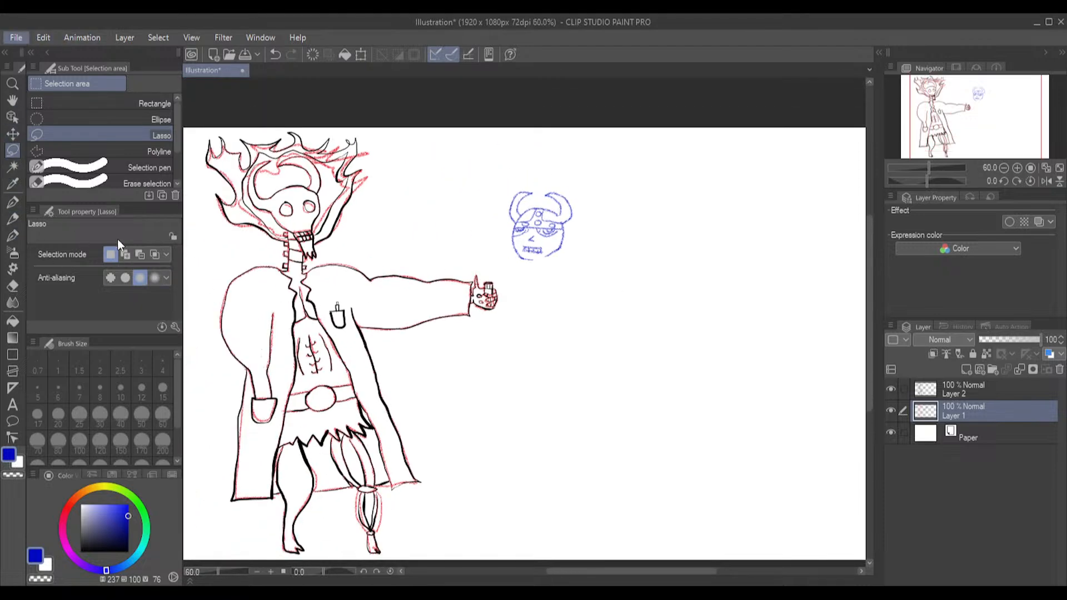
pyautogui.hotkey('alt', 'Tab')
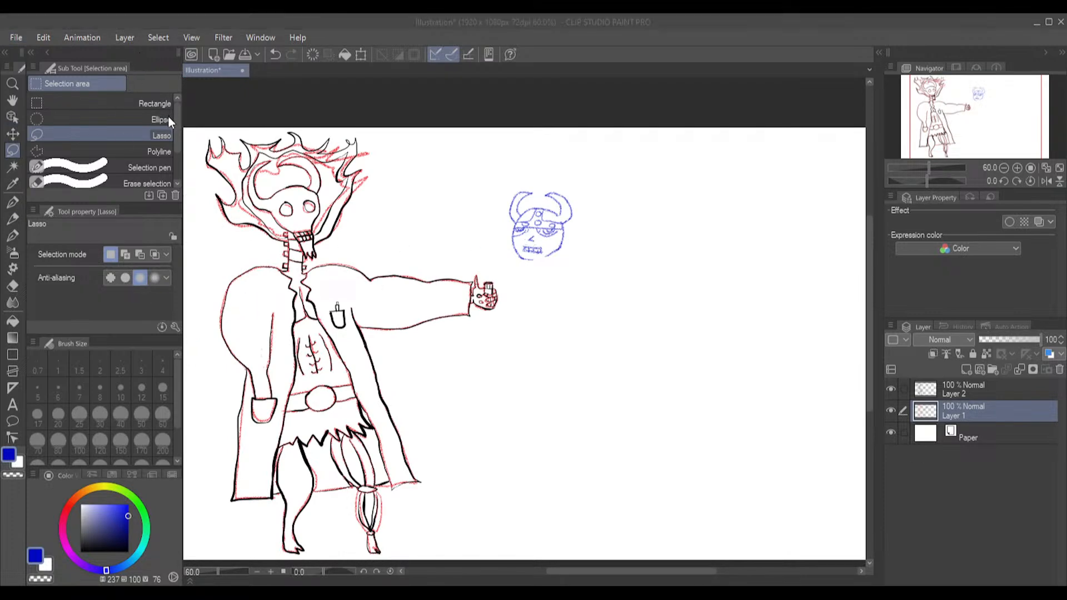
pyautogui.doubleClick(171, 132)
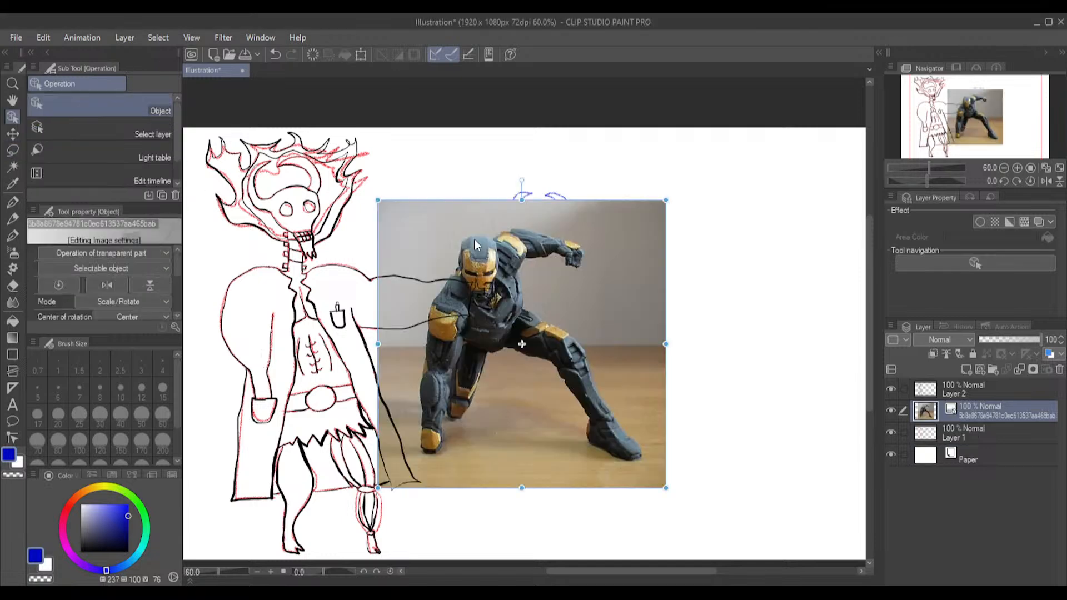
# Scale down the reference photo and place it in the empty canvas below and beyond the blue head
pyautogui.moveTo(666, 200)
pyautogui.mouseDown()
pyautogui.moveTo(593, 308)
pyautogui.moveTo(556, 309)
pyautogui.mouseUp()
pyautogui.moveTo(467, 382)
pyautogui.mouseDown()
pyautogui.moveTo(476, 369)
pyautogui.moveTo(510, 395)
pyautogui.moveTo(447, 378)
pyautogui.moveTo(398, 326)
pyautogui.moveTo(665, 335)
pyautogui.moveTo(646, 341)
pyautogui.mouseUp()
pyautogui.scroll(3, 744, 343)
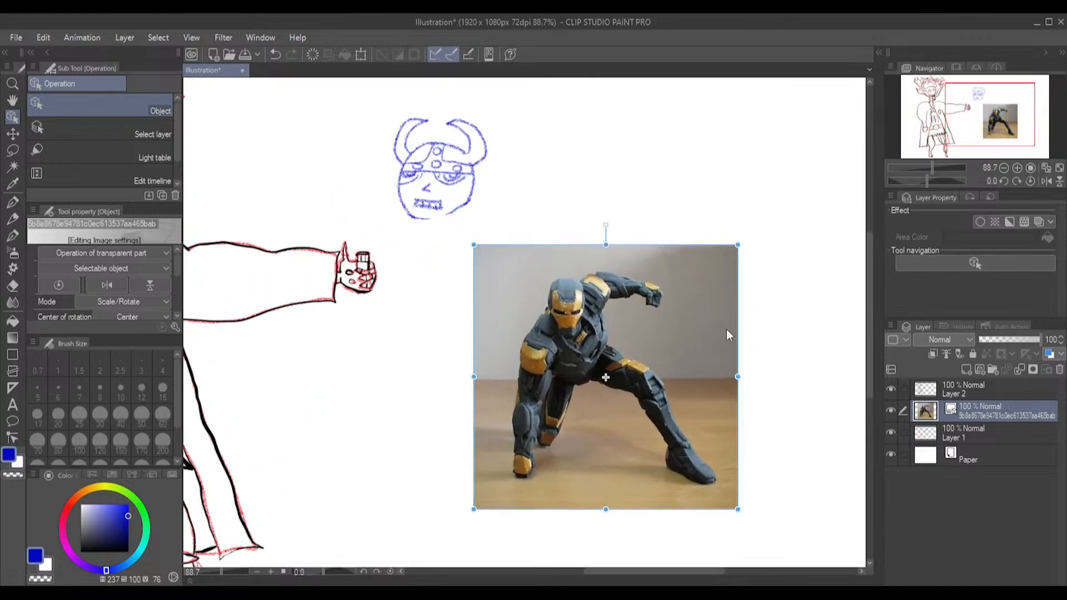
pyautogui.moveTo(474, 245); pyautogui.dragTo(525, 301)
pyautogui.scroll(2, 610, 389)
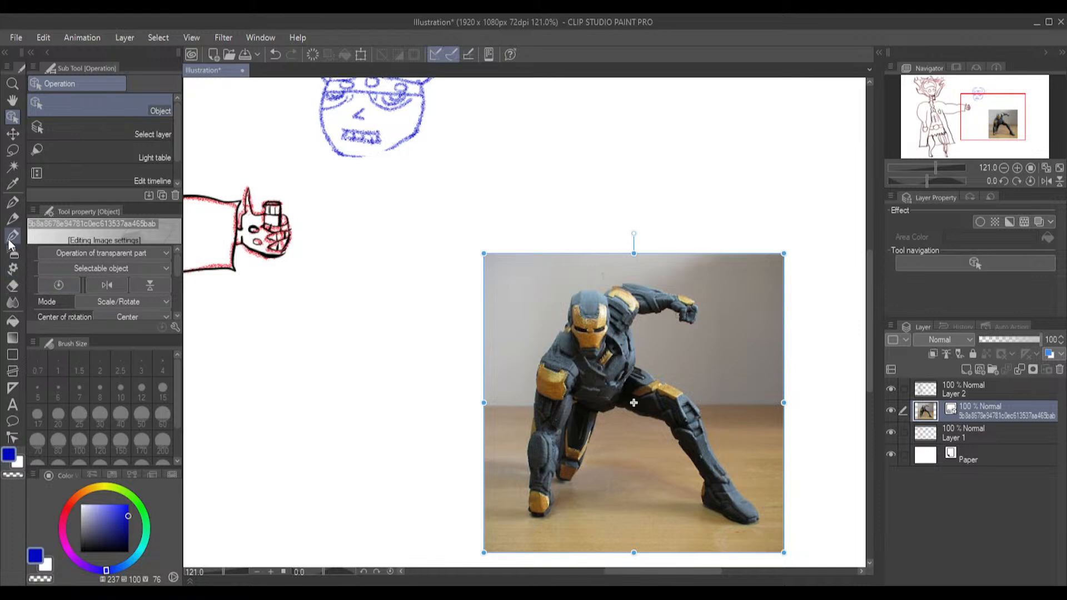
# Try to sketch a small U-shaped form with a flat top on Layer 1 beside the reference photo with the Pencil
pyautogui.click(12, 219)
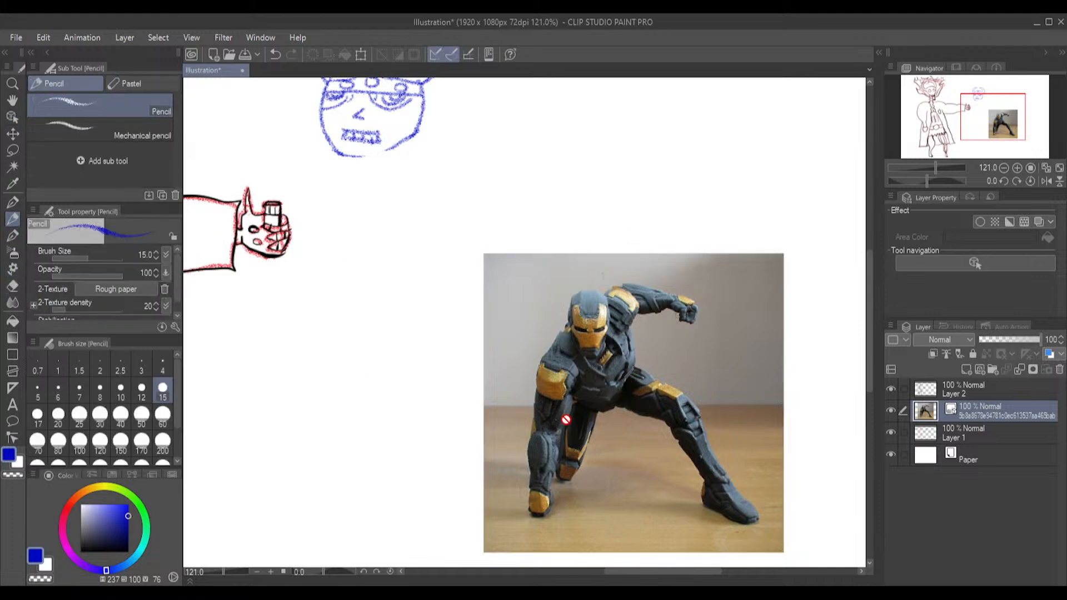
pyautogui.click(983, 431)
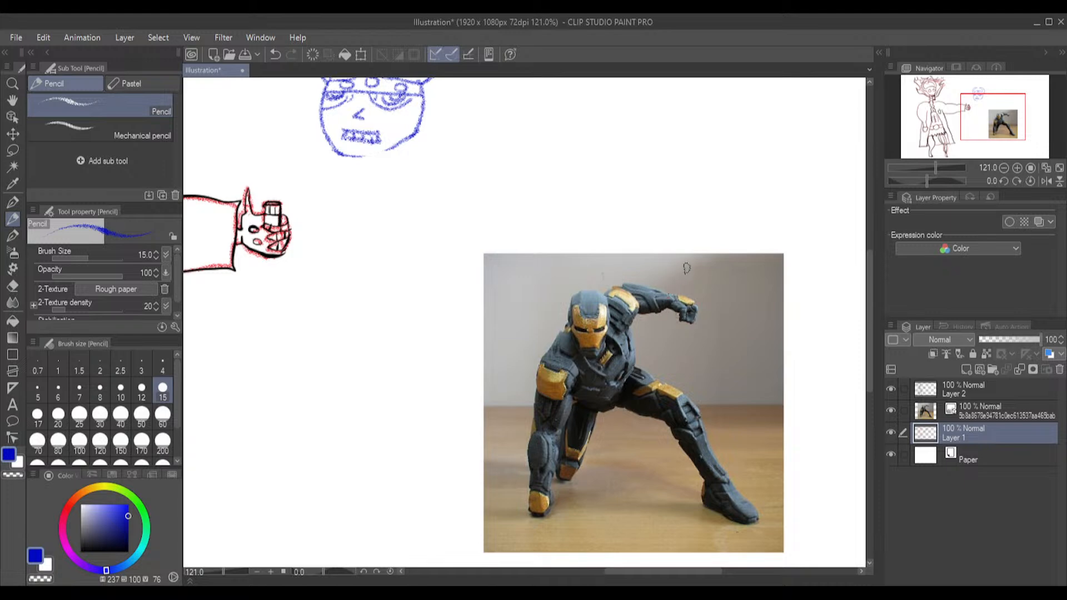
pyautogui.moveTo(675, 199); pyautogui.dragTo(673, 221)
pyautogui.hotkey('ctrl', 'z')
pyautogui.click(371, 491)
pyautogui.moveTo(356, 457)
pyautogui.mouseDown()
pyautogui.moveTo(396, 461)
pyautogui.moveTo(390, 512)
pyautogui.moveTo(381, 526)
pyautogui.moveTo(366, 523)
pyautogui.mouseUp()
pyautogui.moveTo(364, 522); pyautogui.dragTo(356, 459)
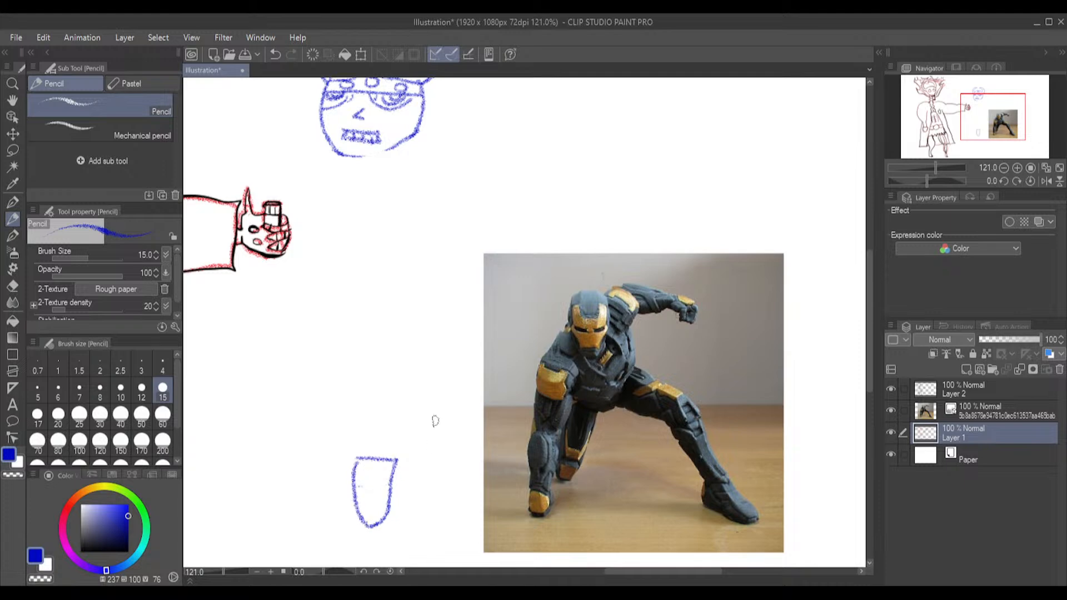
pyautogui.hotkey('ctrl', 'z')
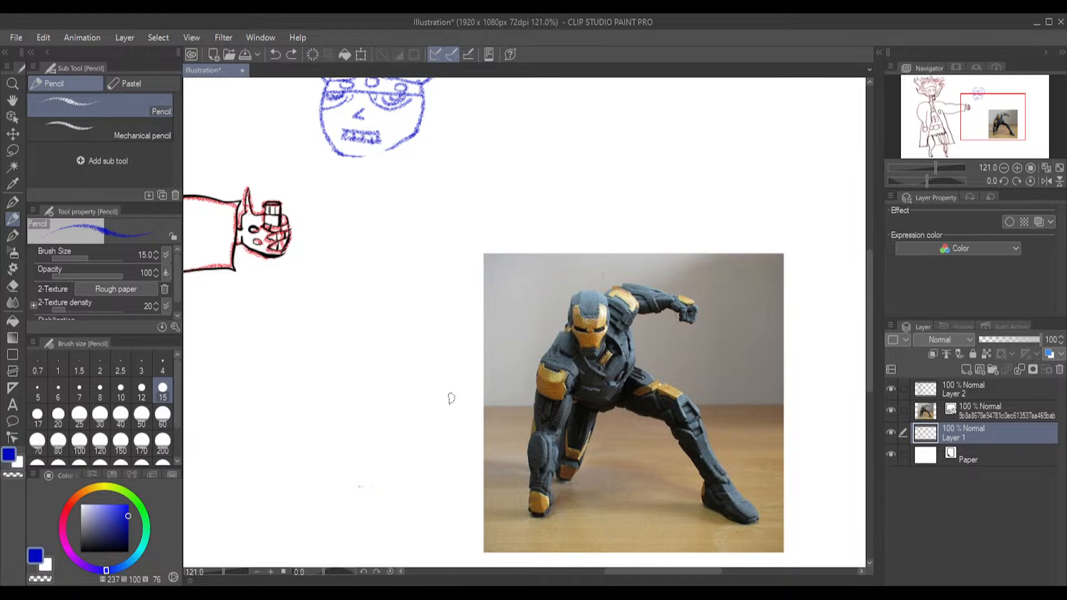
# Move the reference photo into the canvas's empty upper corner beyond the blue horned head, and make Layer 1 active again
pyautogui.scroll(-4, 451, 398)
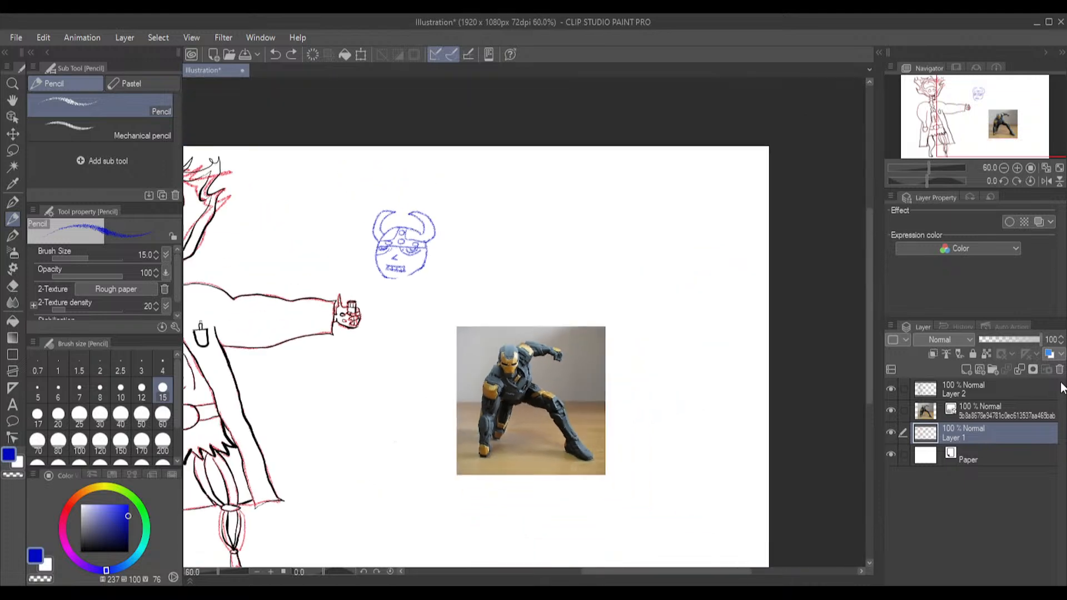
pyautogui.click(976, 409)
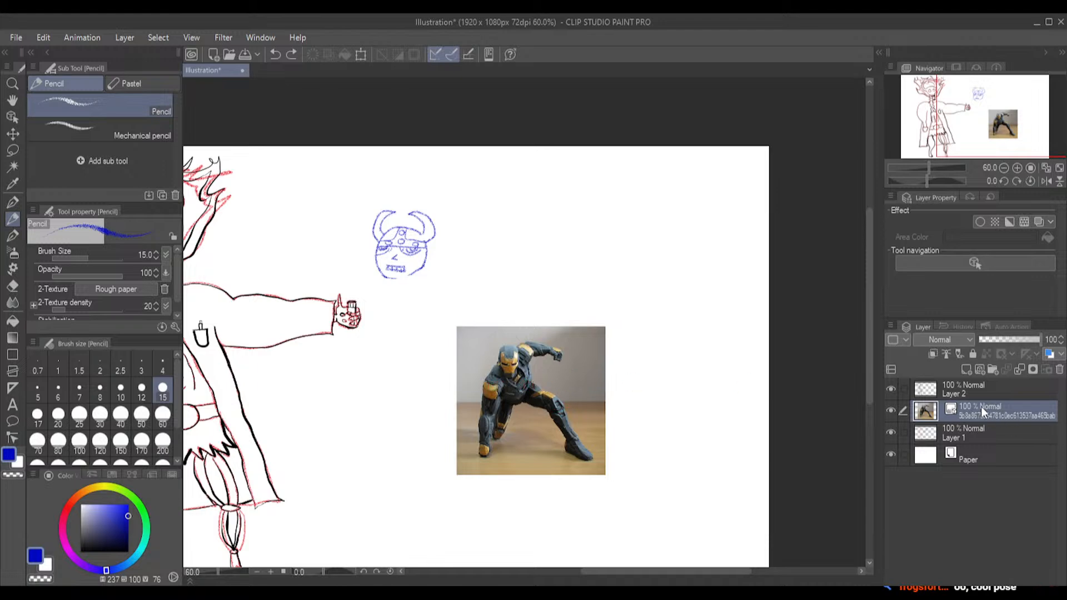
pyautogui.click(12, 133)
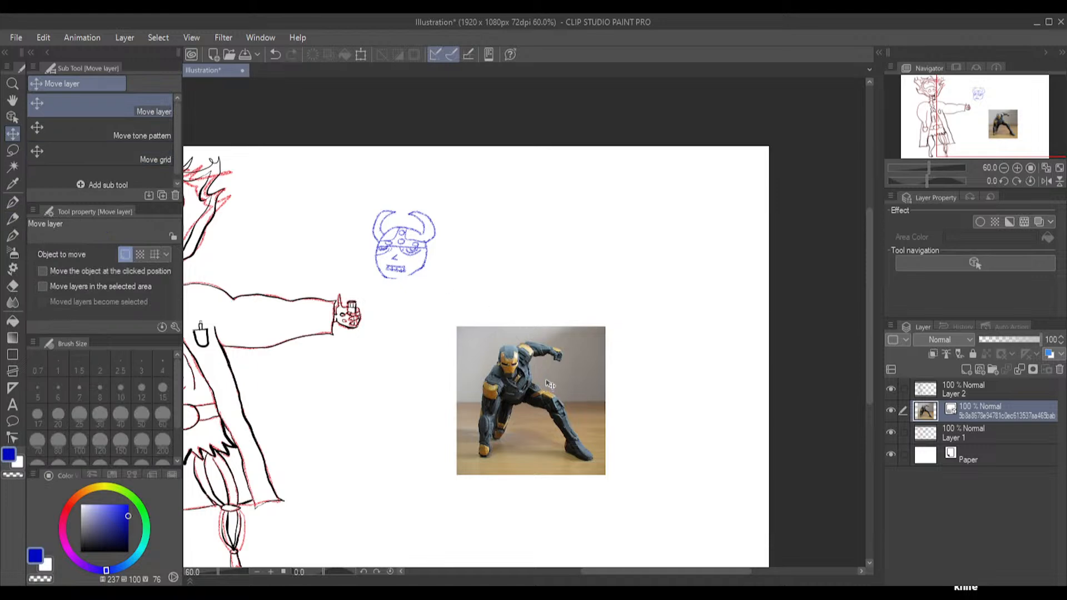
pyautogui.click(12, 117)
pyautogui.moveTo(505, 360); pyautogui.dragTo(656, 183)
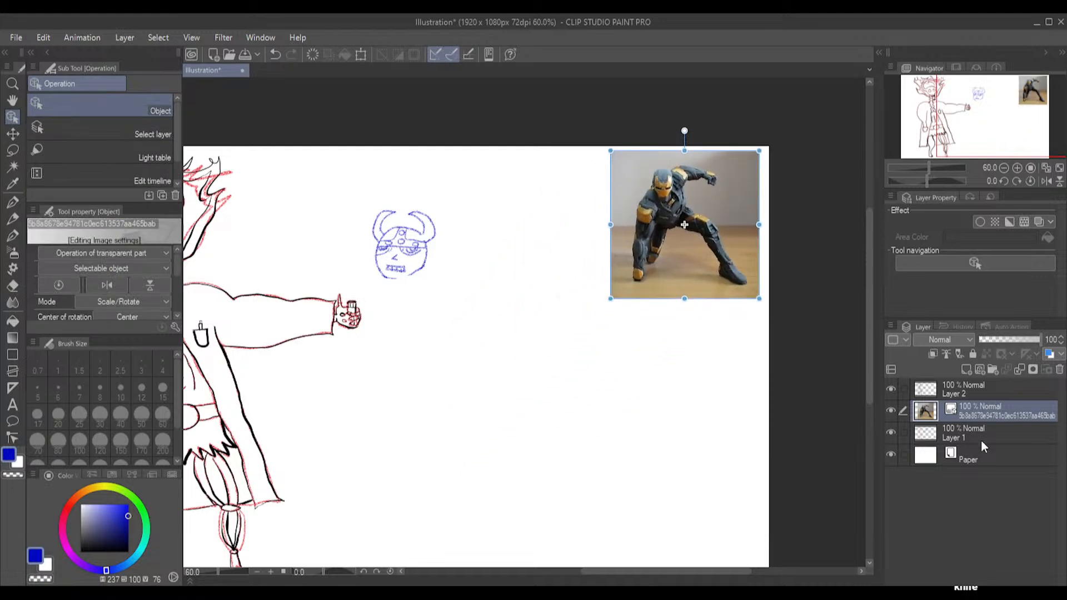
pyautogui.click(995, 432)
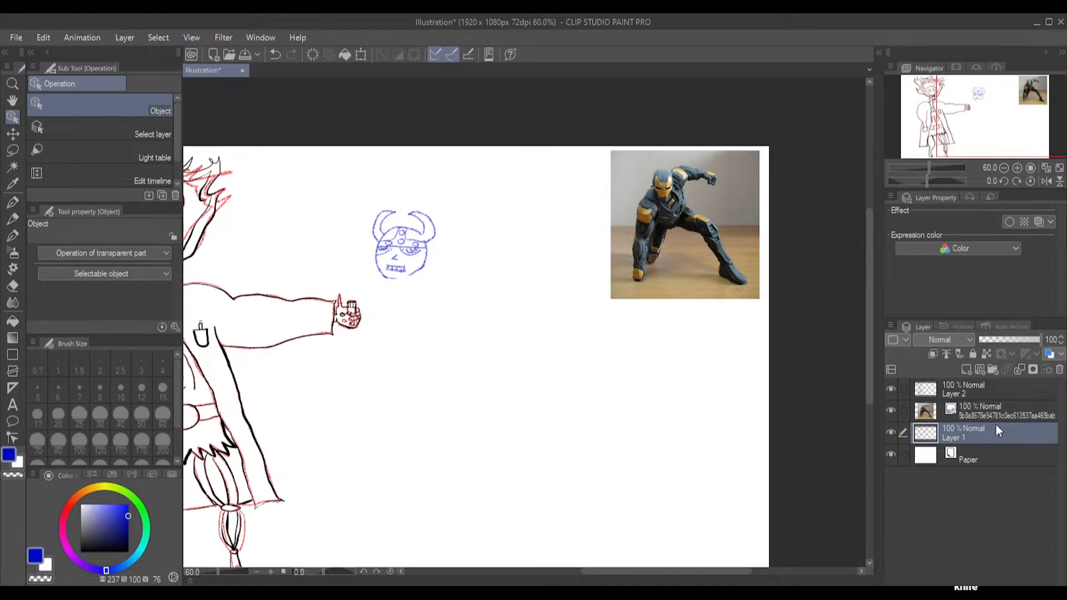
# Try to sketch the crouching pose's shoulder line below the reference photo in blue pencil, with one arm outstretched, one planted and boxy hands
pyautogui.click(12, 219)
pyautogui.scroll(2, 437, 412)
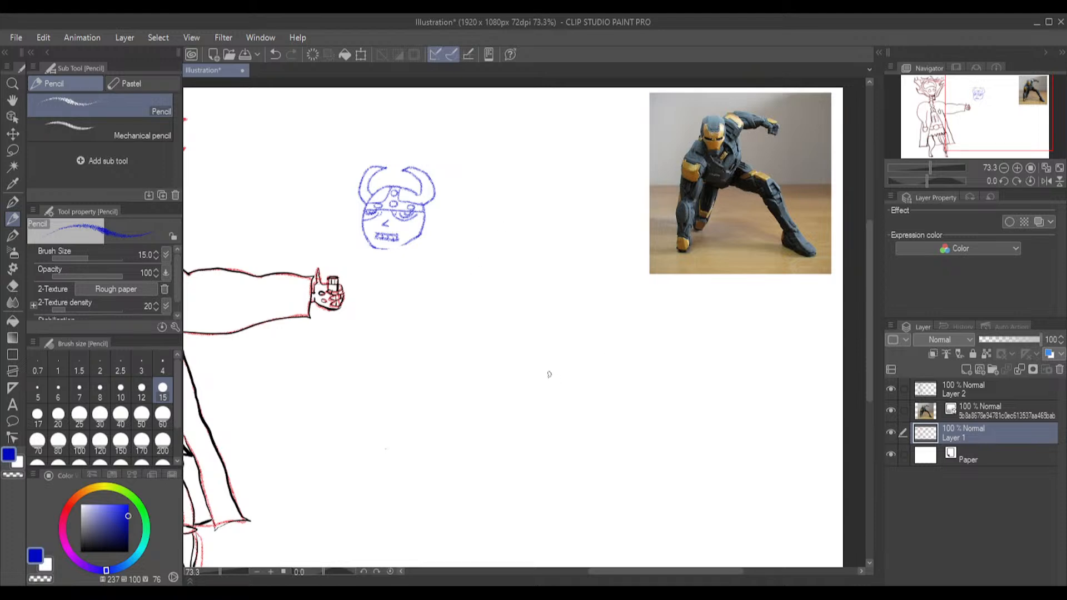
pyautogui.moveTo(529, 365); pyautogui.dragTo(623, 308)
pyautogui.moveTo(623, 311)
pyautogui.mouseDown()
pyautogui.moveTo(731, 310)
pyautogui.moveTo(749, 324)
pyautogui.moveTo(753, 309)
pyautogui.moveTo(730, 307)
pyautogui.mouseUp()
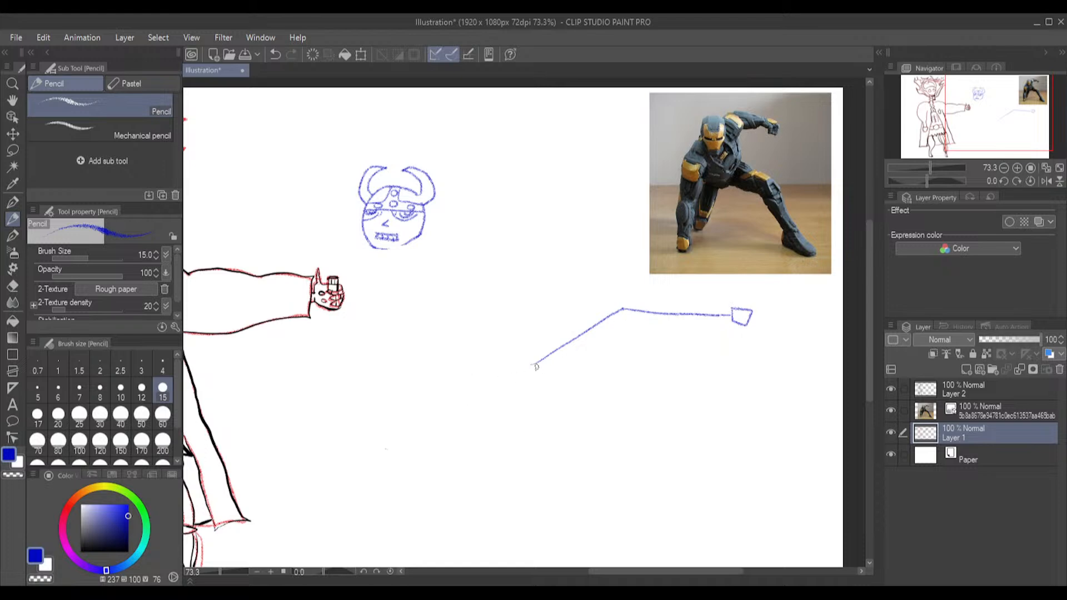
pyautogui.moveTo(537, 364)
pyautogui.mouseDown()
pyautogui.moveTo(522, 475)
pyautogui.moveTo(536, 475)
pyautogui.moveTo(536, 490)
pyautogui.moveTo(511, 475)
pyautogui.mouseUp()
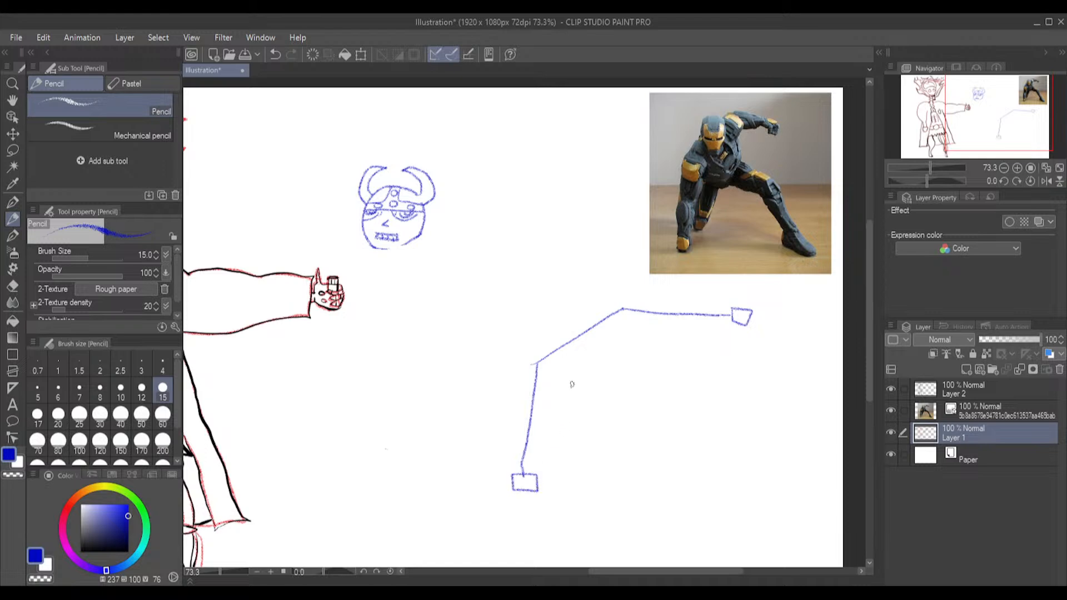
# Try to add a slanted spine, a long bent leg, a short folded leg with boxy feet, and a round head to the stick figure
pyautogui.moveTo(585, 333)
pyautogui.mouseDown()
pyautogui.moveTo(638, 396)
pyautogui.moveTo(715, 422)
pyautogui.moveTo(728, 505)
pyautogui.moveTo(758, 517)
pyautogui.moveTo(758, 505)
pyautogui.moveTo(729, 496)
pyautogui.mouseUp()
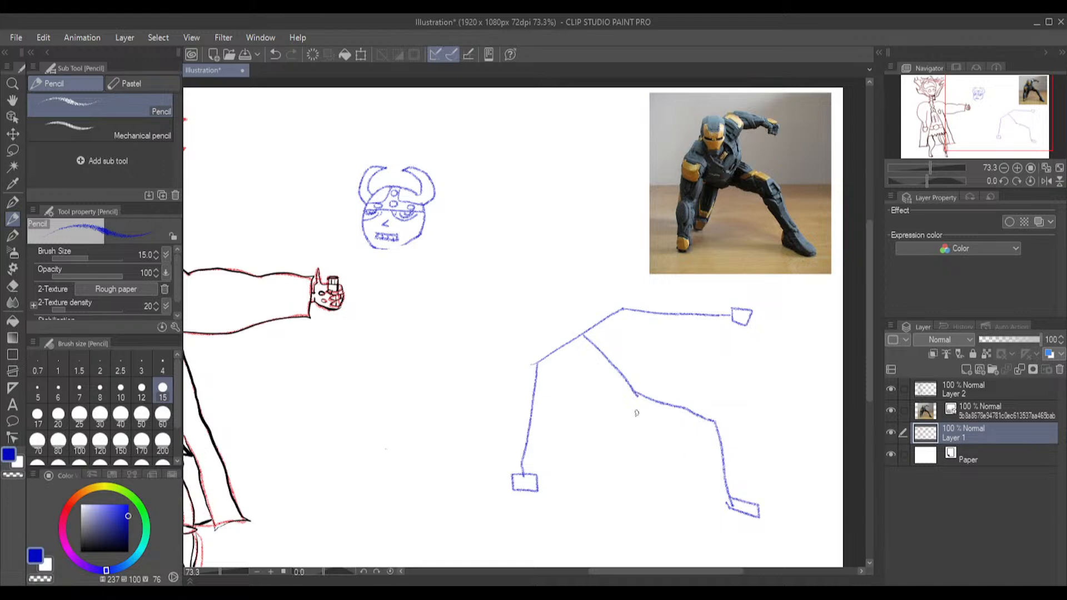
pyautogui.moveTo(634, 393); pyautogui.dragTo(601, 448)
pyautogui.moveTo(604, 452)
pyautogui.mouseDown()
pyautogui.moveTo(600, 470)
pyautogui.moveTo(590, 444)
pyautogui.mouseUp()
pyautogui.moveTo(575, 297)
pyautogui.mouseDown()
pyautogui.moveTo(553, 314)
pyautogui.moveTo(579, 334)
pyautogui.moveTo(581, 312)
pyautogui.mouseUp()
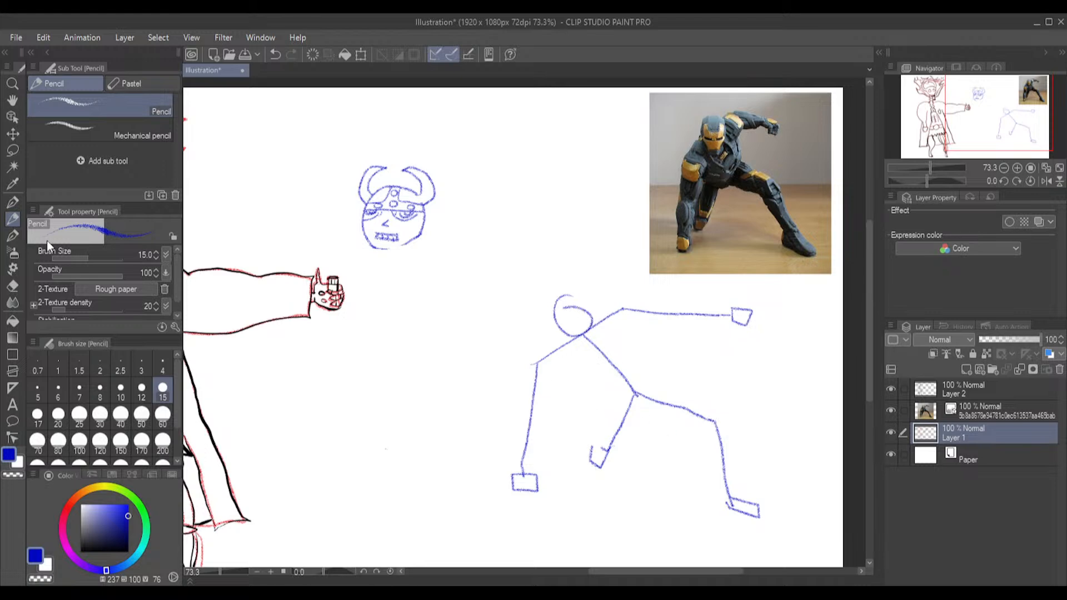
# Erase the stick figure's planted arm with the Hard eraser and redraw it straight down from beneath the head, ending in a boxy hand
pyautogui.click(13, 287)
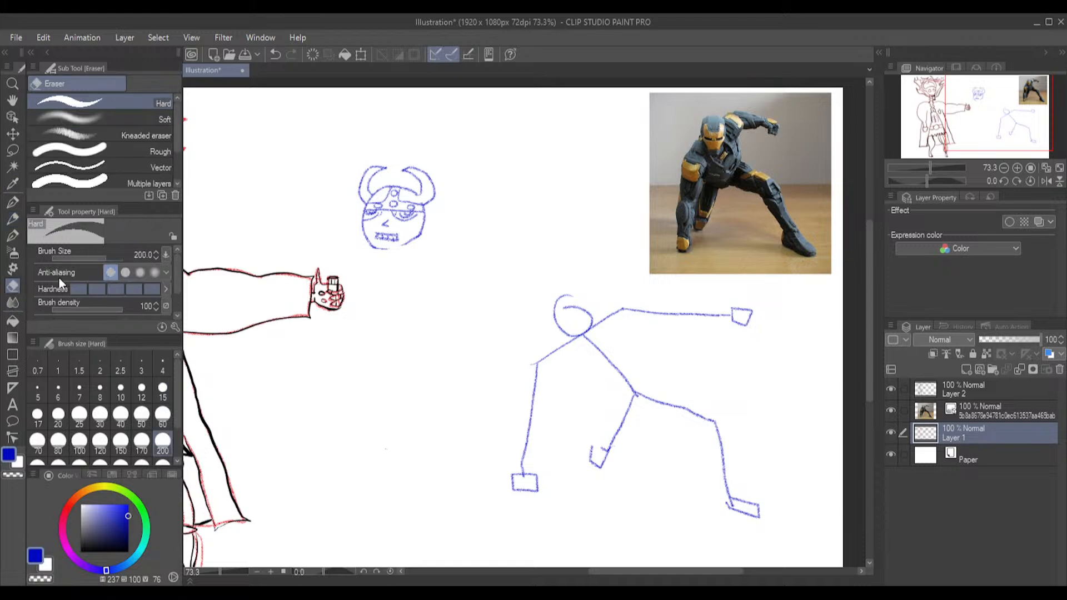
pyautogui.moveTo(521, 482)
pyautogui.mouseDown()
pyautogui.moveTo(527, 383)
pyautogui.moveTo(562, 365)
pyautogui.mouseUp()
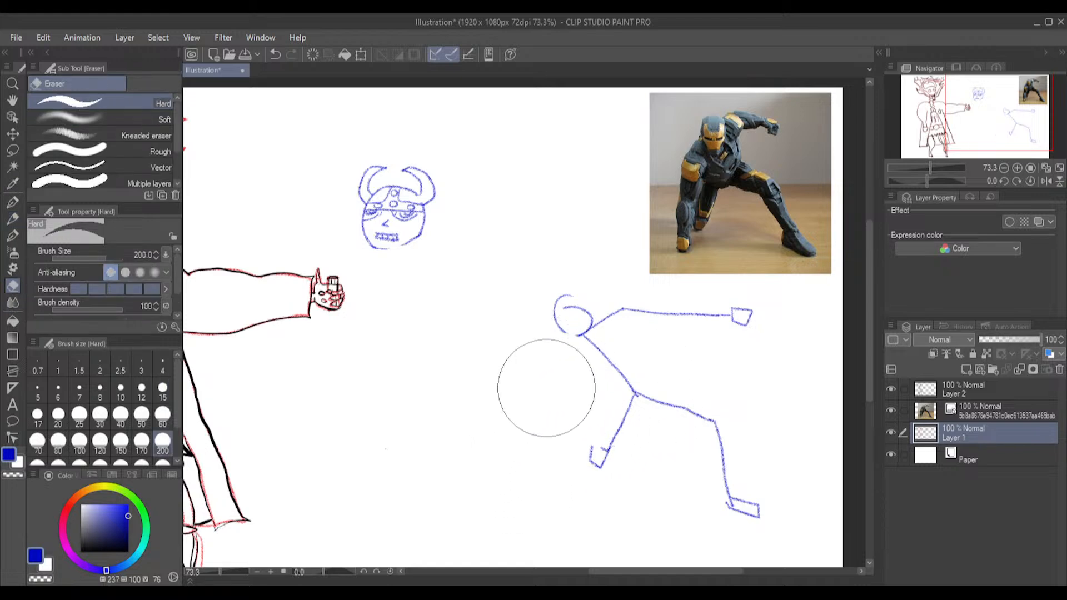
pyautogui.click(13, 219)
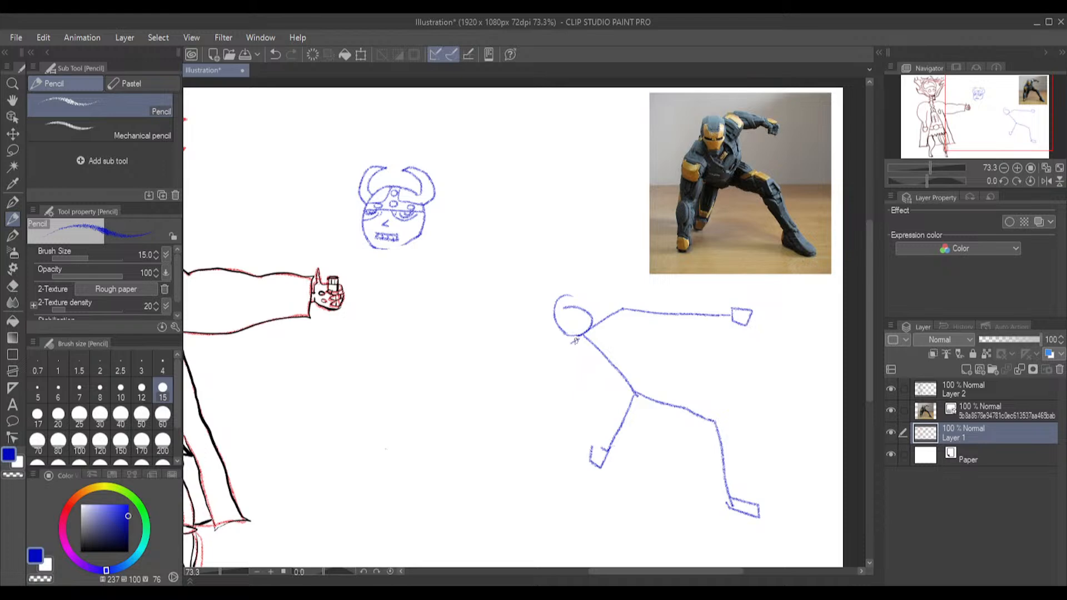
pyautogui.moveTo(569, 337)
pyautogui.mouseDown()
pyautogui.moveTo(564, 492)
pyautogui.moveTo(570, 471)
pyautogui.moveTo(576, 492)
pyautogui.moveTo(556, 489)
pyautogui.moveTo(554, 465)
pyautogui.mouseUp()
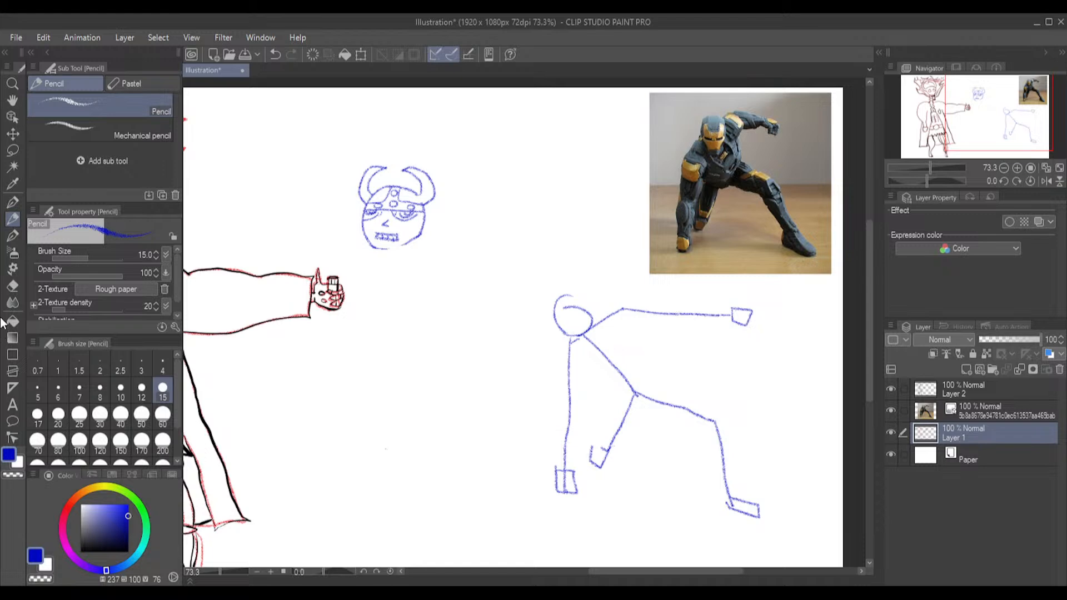
# Erase the stick figure's head, spine, legs and outstretched arm with the Hard eraser at size 40, sparing the planted arm
pyautogui.click(14, 287)
pyautogui.click(121, 415)
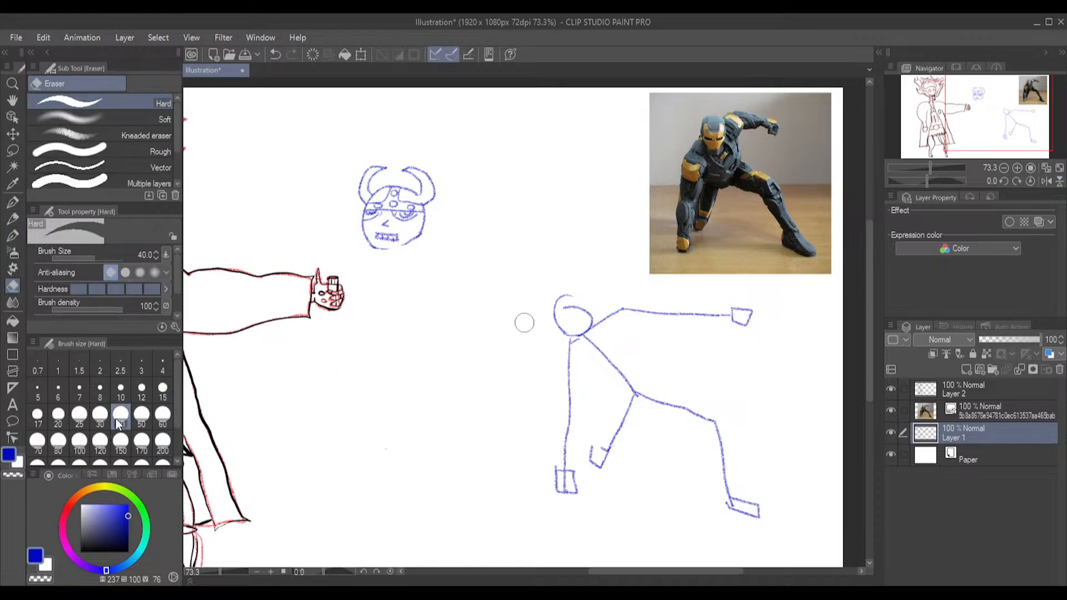
pyautogui.moveTo(726, 316)
pyautogui.mouseDown()
pyautogui.moveTo(752, 334)
pyautogui.moveTo(739, 316)
pyautogui.moveTo(658, 316)
pyautogui.mouseUp()
pyautogui.moveTo(704, 397)
pyautogui.mouseDown()
pyautogui.moveTo(671, 424)
pyautogui.moveTo(659, 415)
pyautogui.moveTo(671, 398)
pyautogui.moveTo(717, 405)
pyautogui.moveTo(725, 431)
pyautogui.moveTo(712, 427)
pyautogui.moveTo(739, 519)
pyautogui.moveTo(746, 507)
pyautogui.moveTo(753, 516)
pyautogui.moveTo(730, 518)
pyautogui.mouseUp()
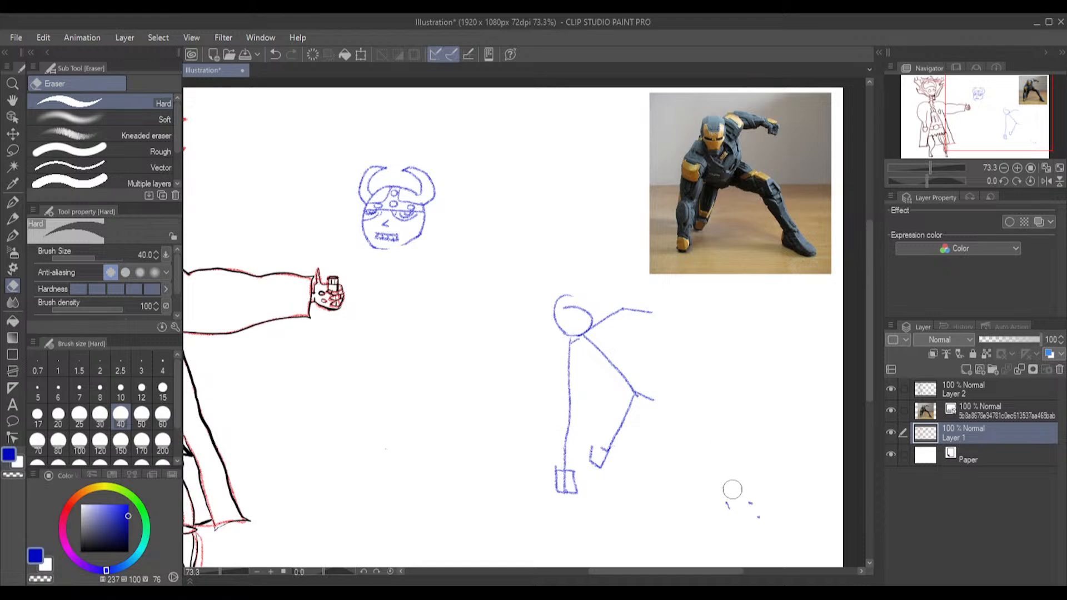
pyautogui.moveTo(598, 324)
pyautogui.mouseDown()
pyautogui.moveTo(549, 304)
pyautogui.moveTo(580, 303)
pyautogui.moveTo(598, 338)
pyautogui.moveTo(567, 327)
pyautogui.moveTo(566, 291)
pyautogui.moveTo(588, 316)
pyautogui.moveTo(628, 317)
pyautogui.moveTo(607, 341)
pyautogui.moveTo(615, 409)
pyautogui.moveTo(605, 442)
pyautogui.moveTo(594, 439)
pyautogui.moveTo(611, 451)
pyautogui.moveTo(650, 378)
pyautogui.mouseUp()
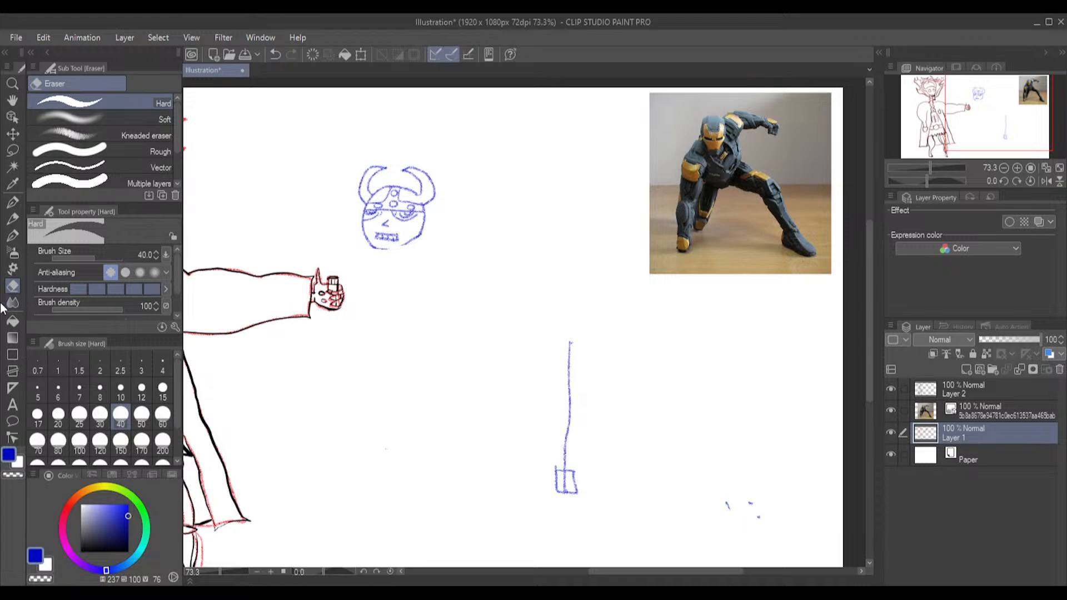
# Sketch a curved shoulder, an oval head and an upright rectangular torso beside the planted arm with the Pencil
pyautogui.click(12, 219)
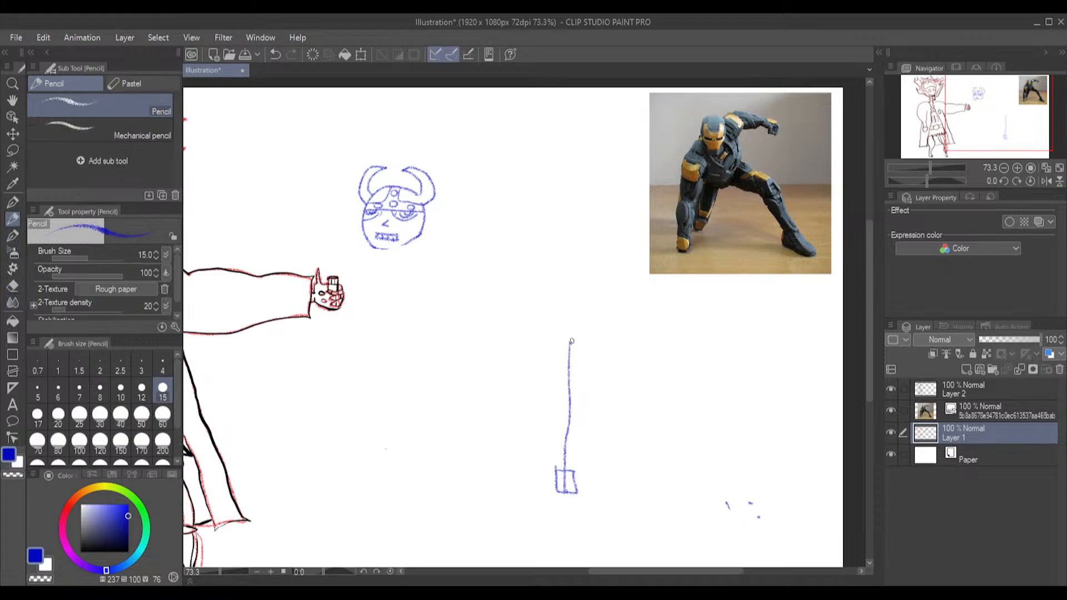
pyautogui.moveTo(572, 341)
pyautogui.mouseDown()
pyautogui.moveTo(598, 326)
pyautogui.moveTo(599, 307)
pyautogui.moveTo(601, 343)
pyautogui.moveTo(597, 309)
pyautogui.mouseUp()
pyautogui.moveTo(589, 347)
pyautogui.mouseDown()
pyautogui.moveTo(590, 405)
pyautogui.moveTo(627, 404)
pyautogui.moveTo(625, 346)
pyautogui.moveTo(591, 346)
pyautogui.mouseUp()
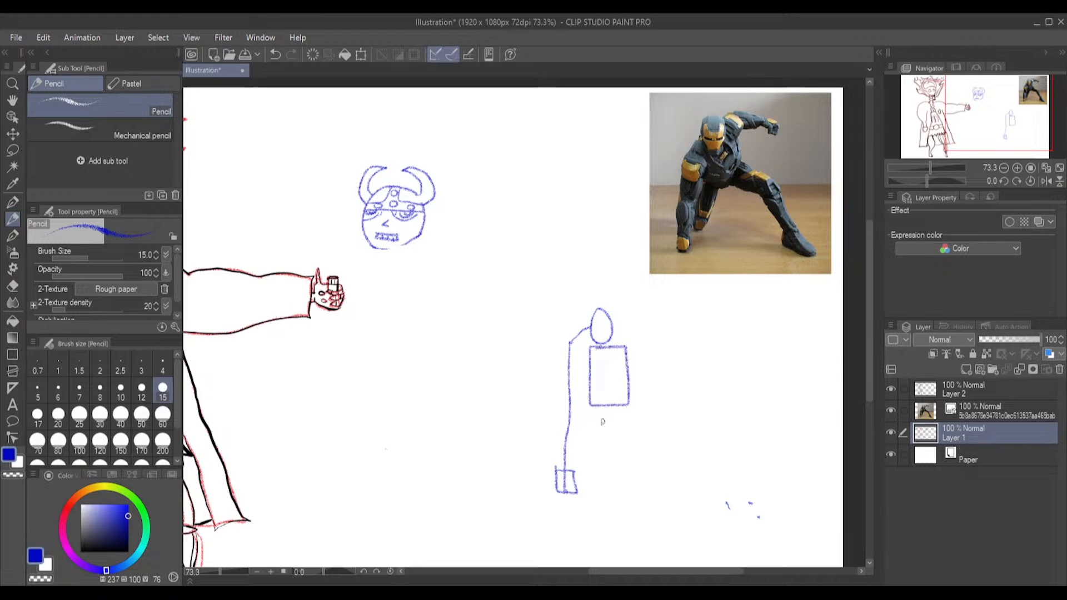
# Sketch two bent legs below the torso, one with a foot, and a raised arm extending sideways to a small square hand
pyautogui.moveTo(599, 408); pyautogui.dragTo(588, 425)
pyautogui.moveTo(580, 436); pyautogui.dragTo(578, 485)
pyautogui.moveTo(618, 408)
pyautogui.mouseDown()
pyautogui.moveTo(659, 446)
pyautogui.moveTo(676, 504)
pyautogui.moveTo(658, 507)
pyautogui.mouseUp()
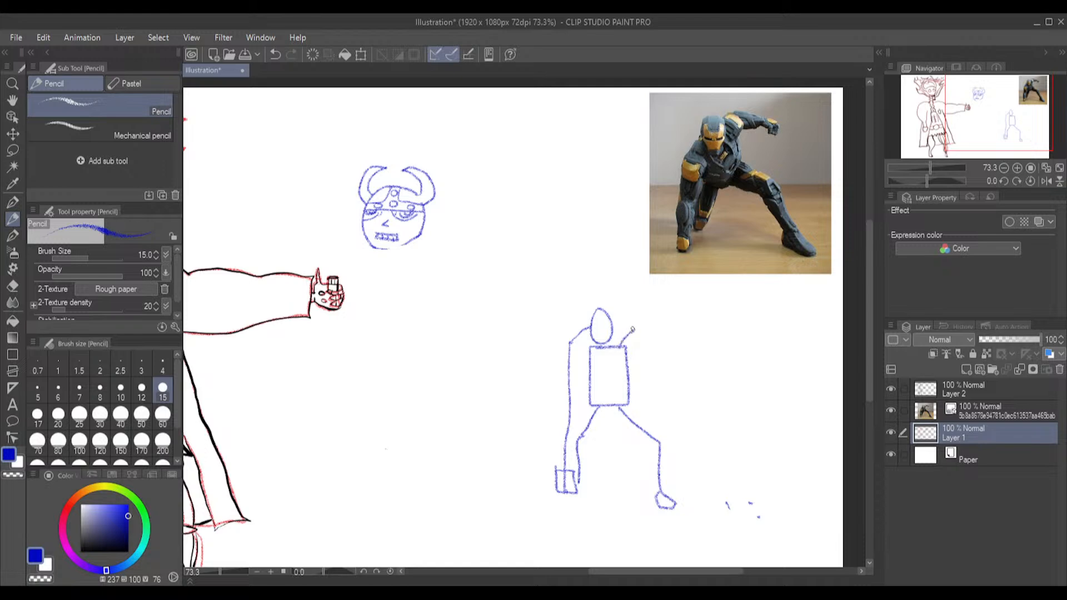
pyautogui.moveTo(614, 345)
pyautogui.mouseDown()
pyautogui.moveTo(629, 324)
pyautogui.moveTo(668, 330)
pyautogui.moveTo(677, 318)
pyautogui.mouseUp()
# Erase the head and planted arm, and redraw a smaller head overlapping the torso's upper edge and an arm slanting down to a boxy hand
pyautogui.click(12, 286)
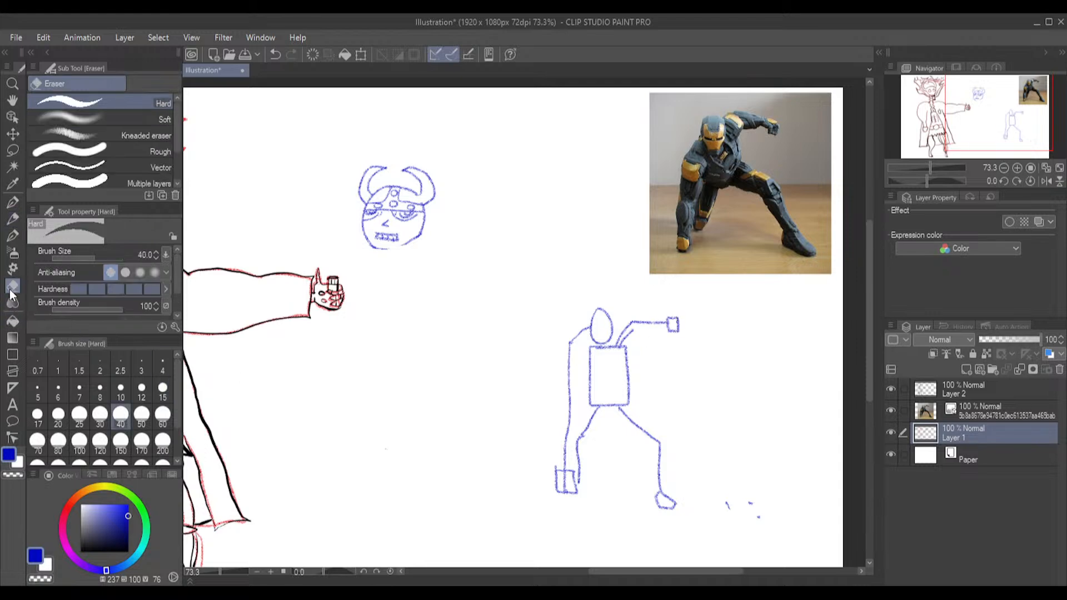
pyautogui.moveTo(641, 336)
pyautogui.mouseDown()
pyautogui.moveTo(619, 327)
pyautogui.moveTo(577, 326)
pyautogui.moveTo(563, 496)
pyautogui.moveTo(555, 466)
pyautogui.moveTo(575, 494)
pyautogui.moveTo(564, 456)
pyautogui.mouseUp()
pyautogui.moveTo(572, 324)
pyautogui.mouseDown()
pyautogui.moveTo(600, 305)
pyautogui.moveTo(603, 334)
pyautogui.moveTo(595, 319)
pyautogui.mouseUp()
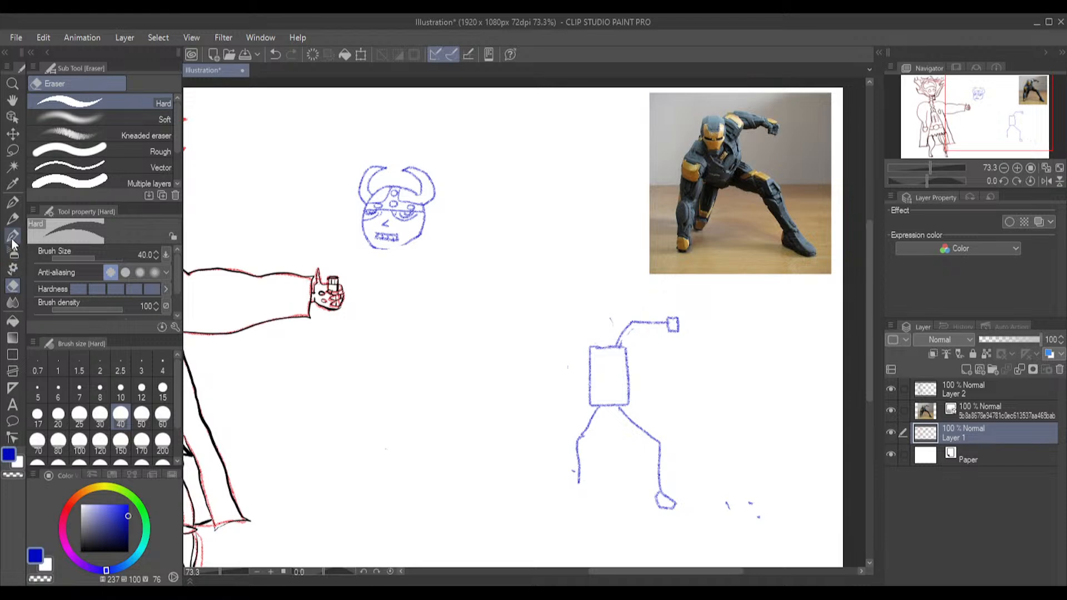
pyautogui.click(12, 219)
pyautogui.moveTo(602, 329)
pyautogui.mouseDown()
pyautogui.moveTo(600, 359)
pyautogui.moveTo(615, 333)
pyautogui.moveTo(599, 336)
pyautogui.mouseUp()
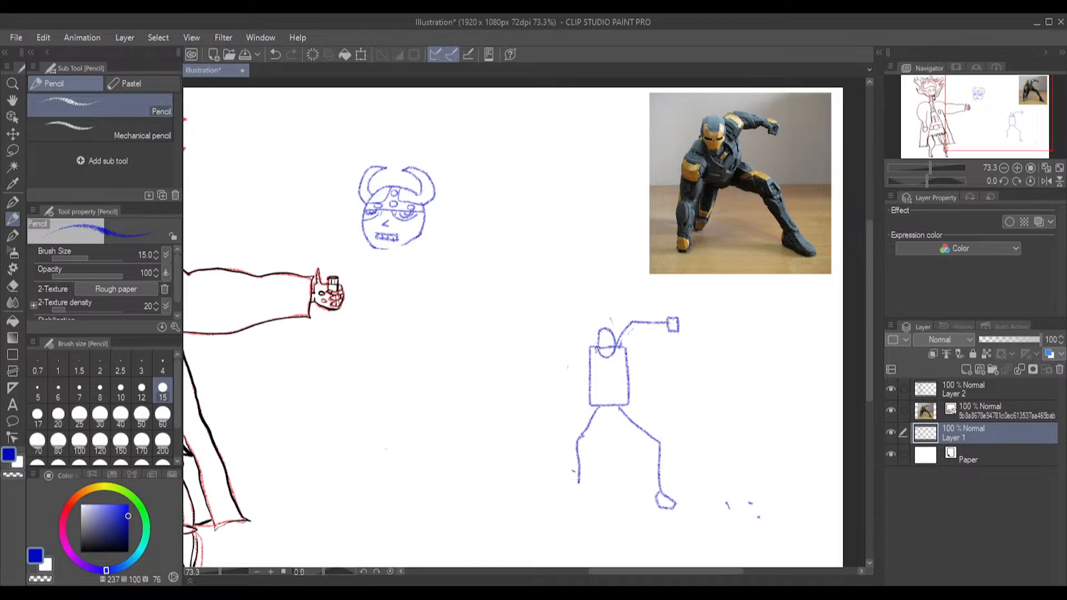
pyautogui.moveTo(599, 344)
pyautogui.mouseDown()
pyautogui.moveTo(566, 419)
pyautogui.moveTo(562, 465)
pyautogui.mouseUp()
pyautogui.moveTo(568, 458)
pyautogui.mouseDown()
pyautogui.moveTo(553, 462)
pyautogui.moveTo(557, 472)
pyautogui.mouseUp()
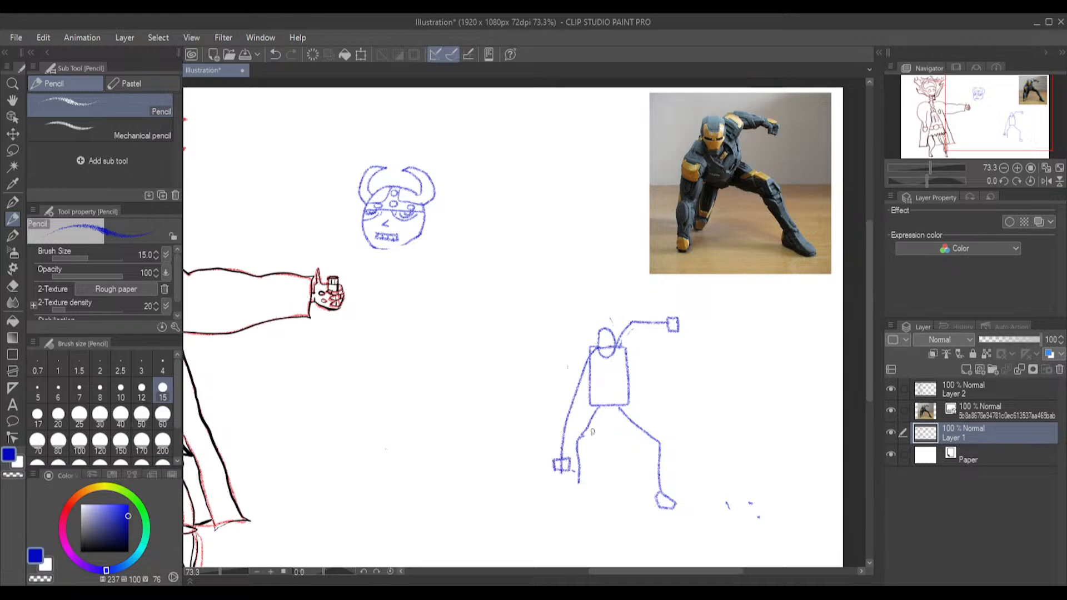
# Sketch a short folded leg with a boxy foot under the torso, and erase the longer leg nearest the planted arm
pyautogui.moveTo(600, 404); pyautogui.dragTo(604, 424)
pyautogui.moveTo(594, 456); pyautogui.dragTo(609, 456)
pyautogui.click(12, 287)
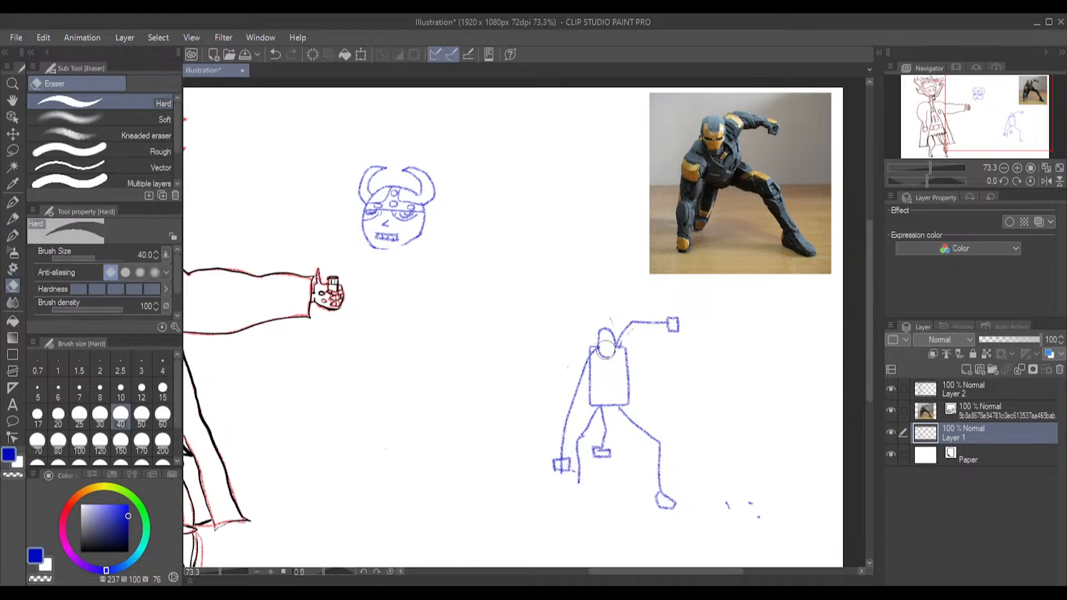
pyautogui.moveTo(594, 414); pyautogui.dragTo(580, 479)
pyautogui.click(278, 593)
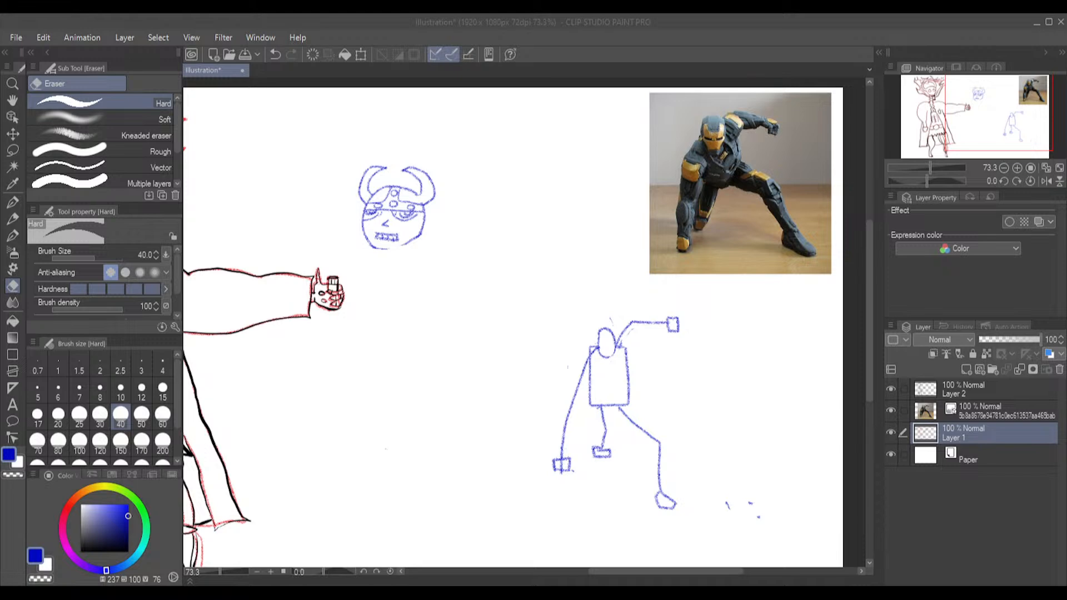
# Erase the separate horned head, and lasso the stick figure to enlarge it and shift it closer to the red character
pyautogui.click(980, 24)
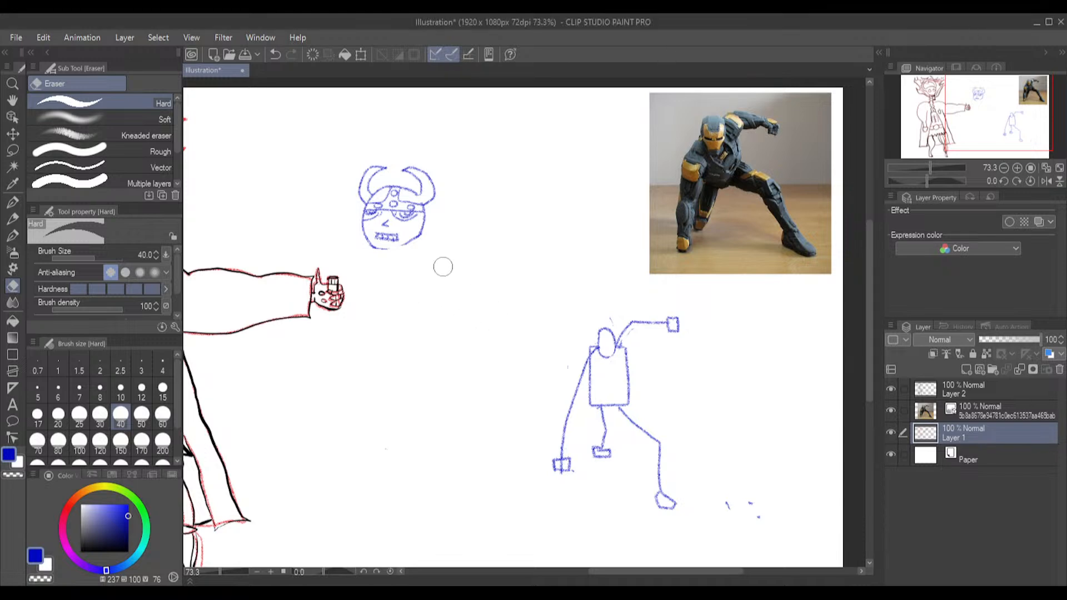
pyautogui.moveTo(442, 251)
pyautogui.mouseDown()
pyautogui.moveTo(449, 200)
pyautogui.moveTo(427, 195)
pyautogui.moveTo(400, 266)
pyautogui.moveTo(372, 136)
pyautogui.moveTo(374, 241)
pyautogui.moveTo(370, 200)
pyautogui.mouseUp()
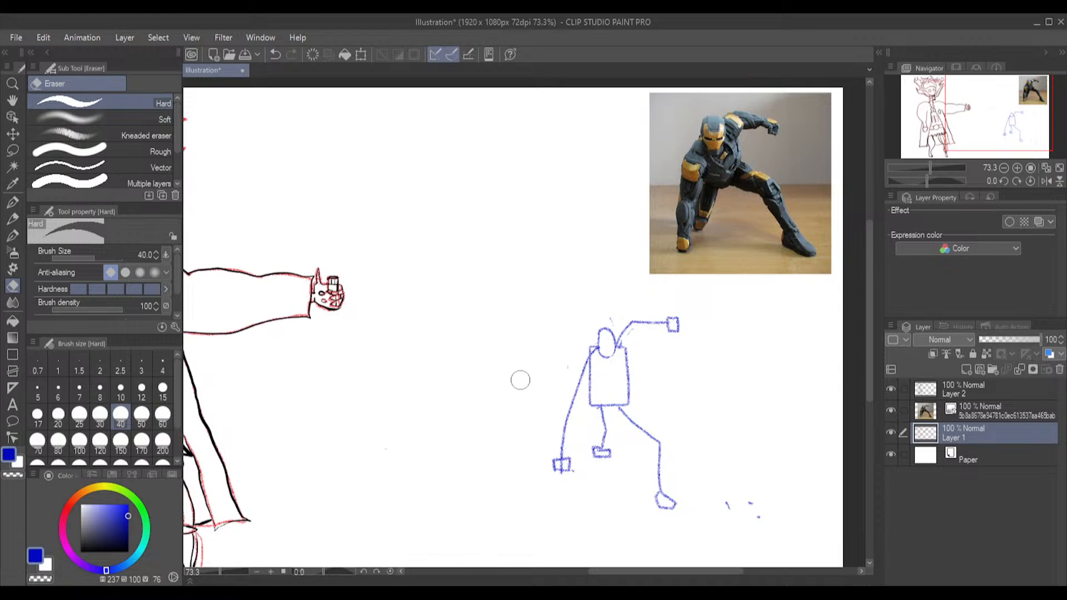
pyautogui.click(12, 150)
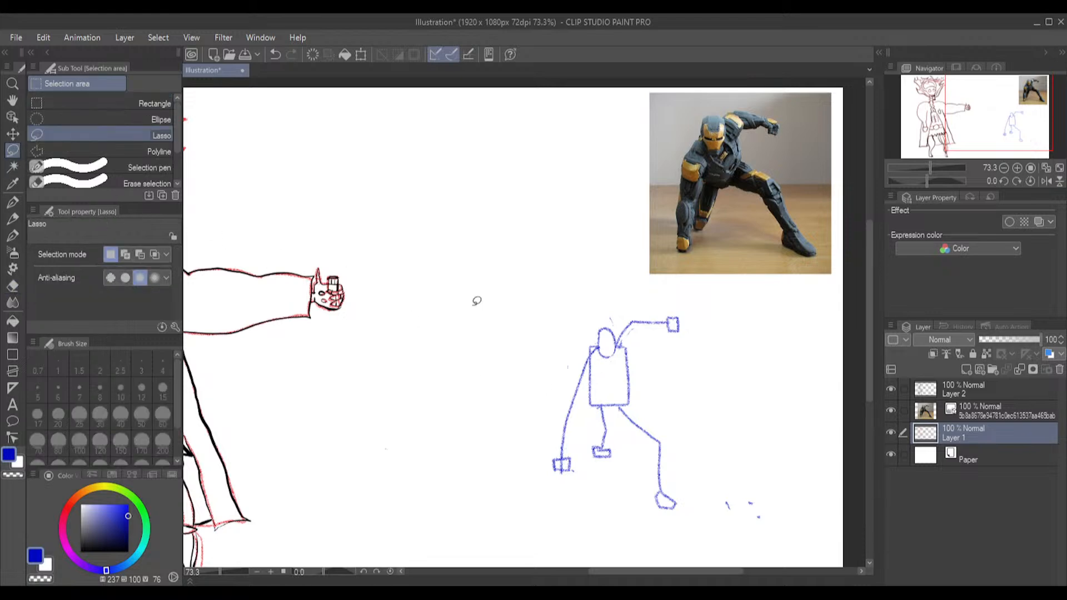
pyautogui.moveTo(675, 304)
pyautogui.mouseDown()
pyautogui.moveTo(554, 313)
pyautogui.moveTo(515, 394)
pyautogui.moveTo(535, 521)
pyautogui.moveTo(625, 548)
pyautogui.moveTo(728, 500)
pyautogui.moveTo(727, 413)
pyautogui.moveTo(673, 304)
pyautogui.mouseUp()
pyautogui.click(674, 556)
pyautogui.moveTo(513, 295); pyautogui.dragTo(477, 281)
pyautogui.moveTo(638, 362); pyautogui.dragTo(599, 348)
pyautogui.moveTo(476, 269); pyautogui.dragTo(432, 245)
pyautogui.moveTo(672, 378)
pyautogui.mouseDown()
pyautogui.moveTo(650, 386)
pyautogui.moveTo(660, 390)
pyautogui.mouseUp()
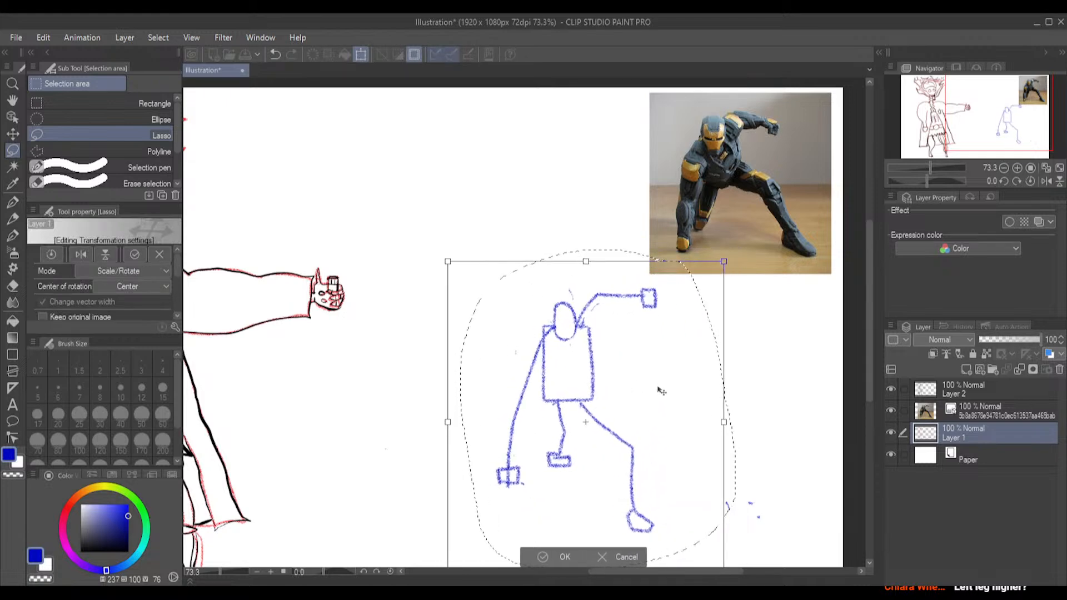
pyautogui.click(12, 162)
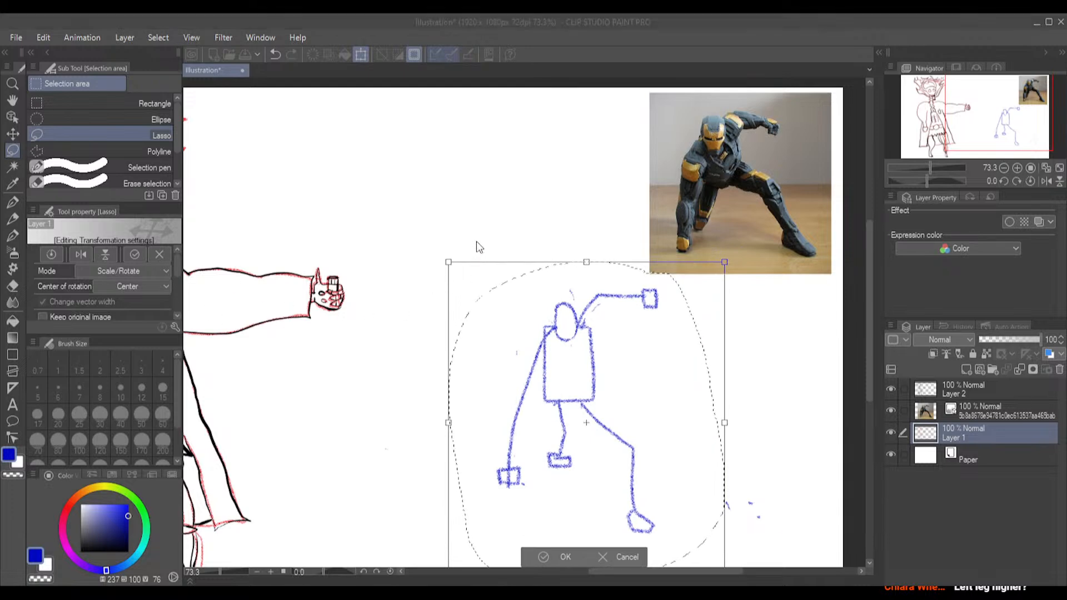
pyautogui.press('Return')
pyautogui.click(397, 359)
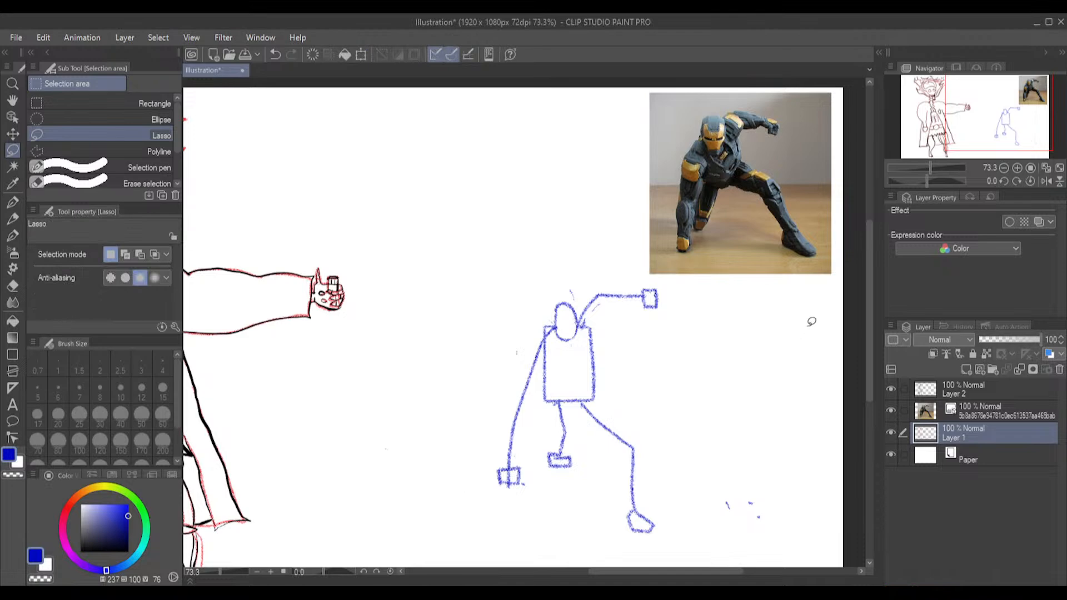
# Erase the short folded leg with its boxy foot and sketch a straighter lower line for that leg, ending in a small hook
pyautogui.moveTo(869, 288); pyautogui.dragTo(868, 319)
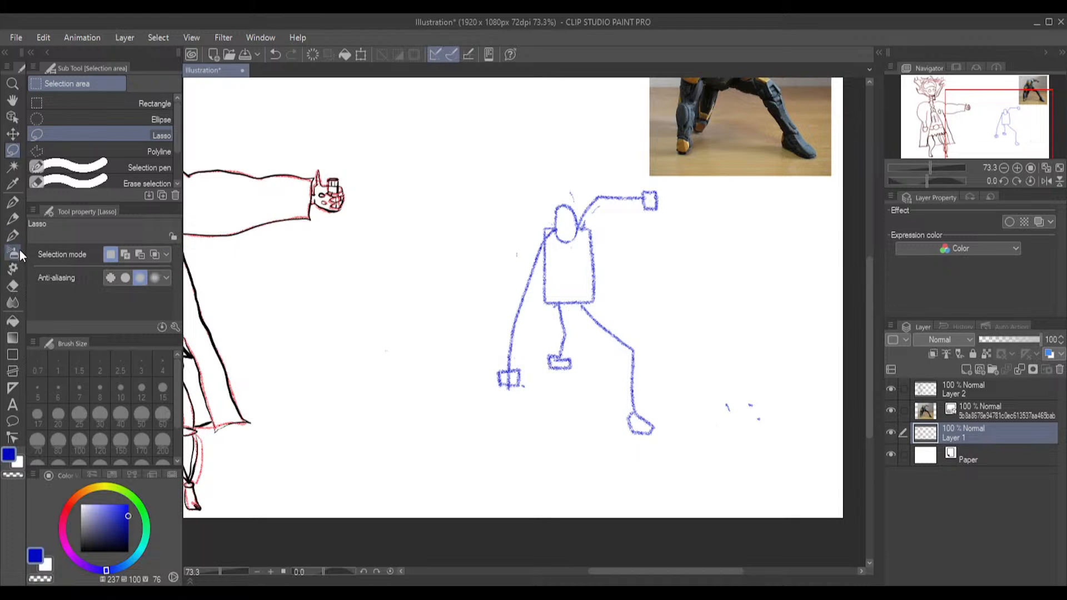
pyautogui.click(12, 285)
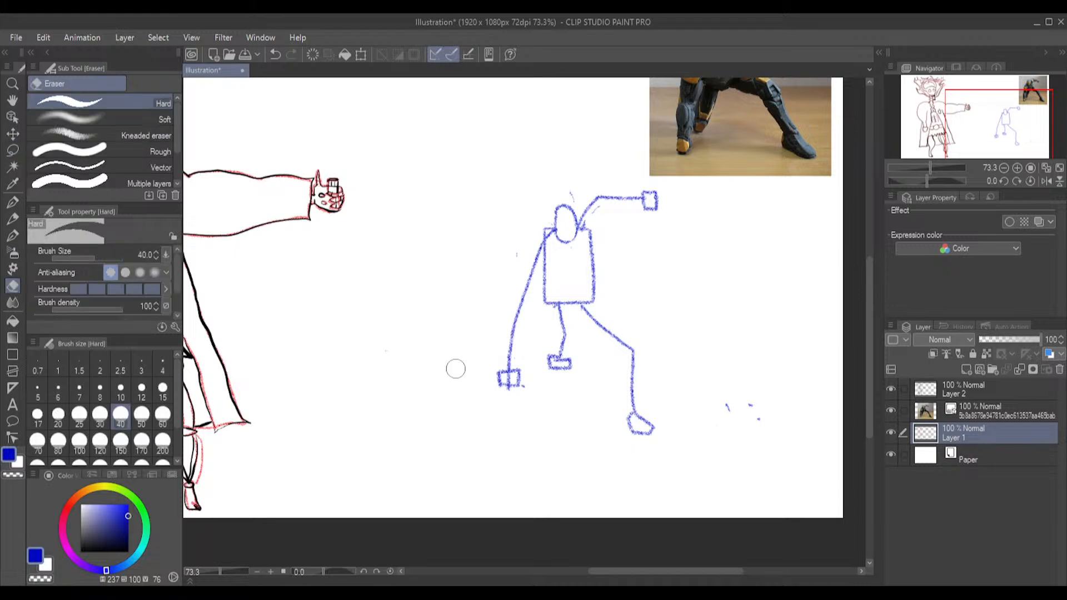
pyautogui.moveTo(571, 376)
pyautogui.mouseDown()
pyautogui.moveTo(555, 358)
pyautogui.moveTo(556, 372)
pyautogui.moveTo(562, 317)
pyautogui.mouseUp()
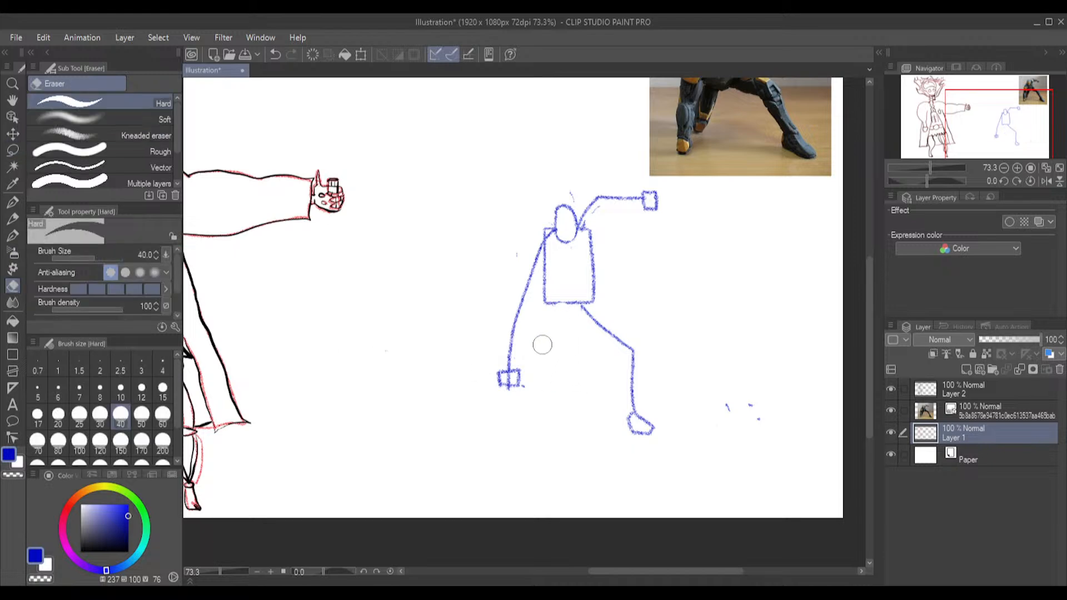
pyautogui.click(13, 218)
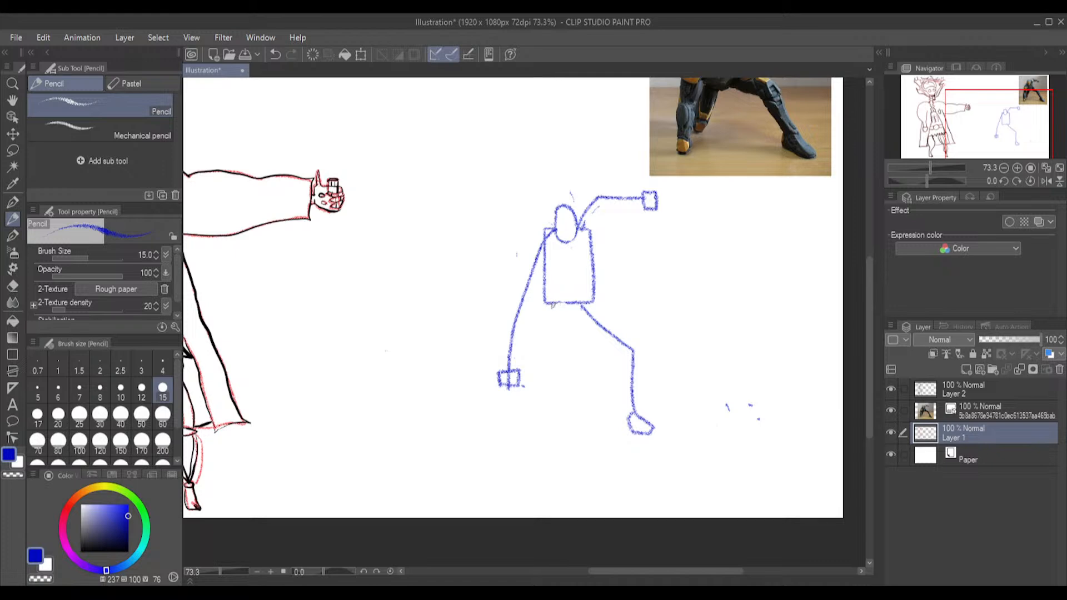
pyautogui.moveTo(552, 303); pyautogui.dragTo(547, 353)
# Erase the upper part of the extended leg and move the remaining knee, shin and foot up to the torso's lower edge
pyautogui.click(11, 289)
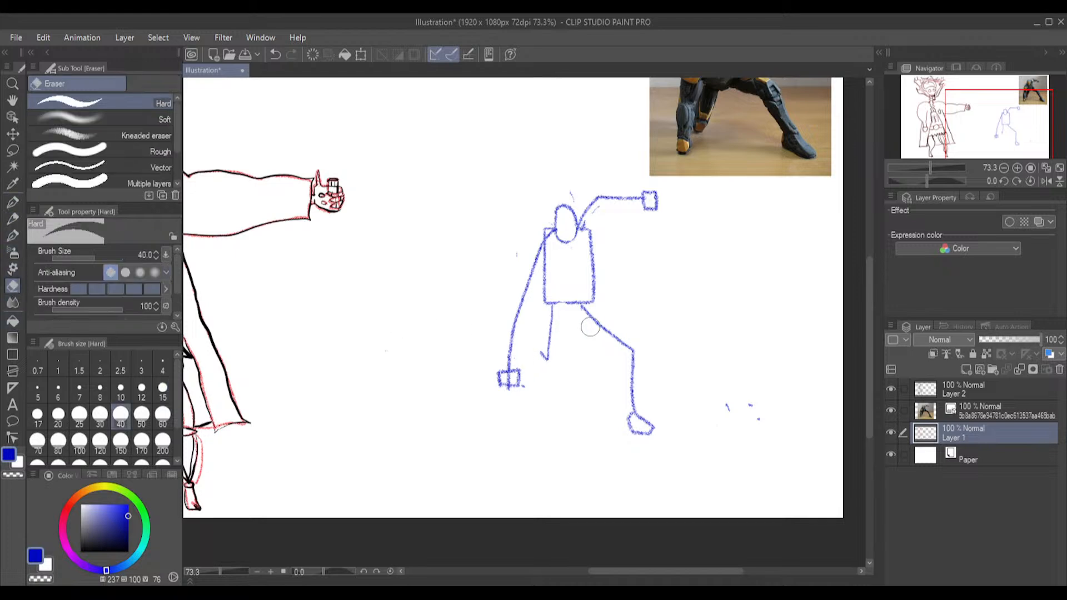
pyautogui.moveTo(601, 325); pyautogui.dragTo(583, 311)
pyautogui.click(18, 154)
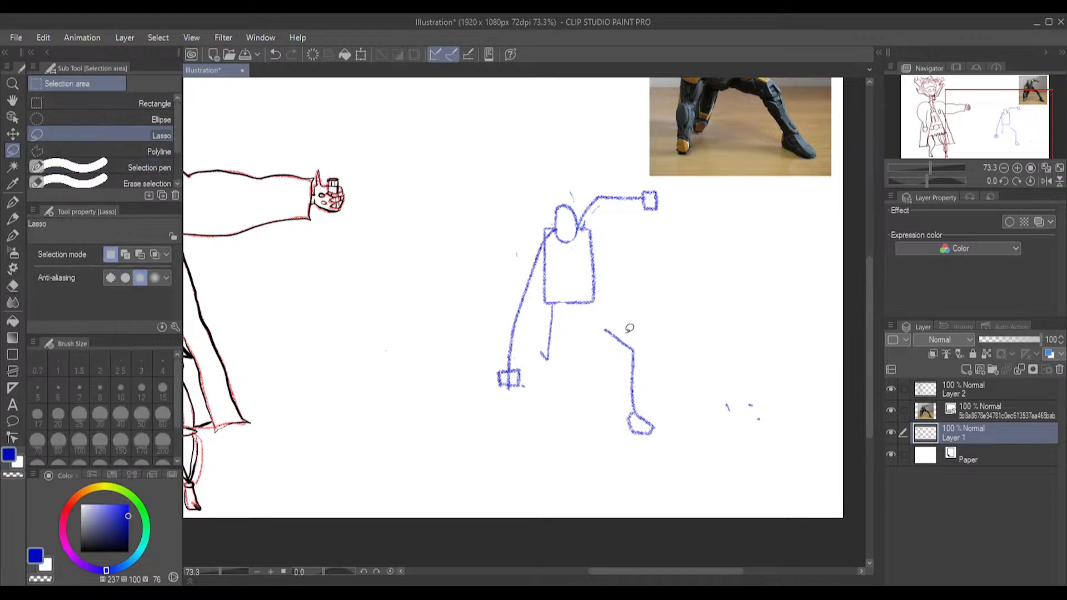
pyautogui.moveTo(625, 322)
pyautogui.mouseDown()
pyautogui.moveTo(587, 331)
pyautogui.moveTo(589, 377)
pyautogui.moveTo(617, 441)
pyautogui.moveTo(668, 443)
pyautogui.moveTo(673, 379)
pyautogui.moveTo(631, 325)
pyautogui.mouseUp()
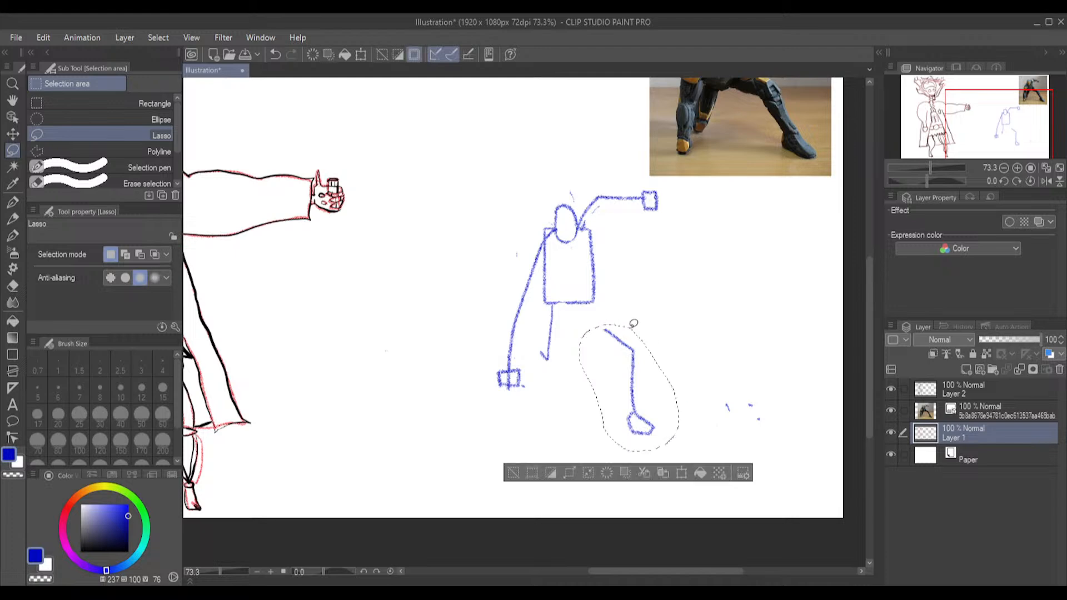
pyautogui.click(687, 483)
pyautogui.moveTo(656, 406); pyautogui.dragTo(631, 381)
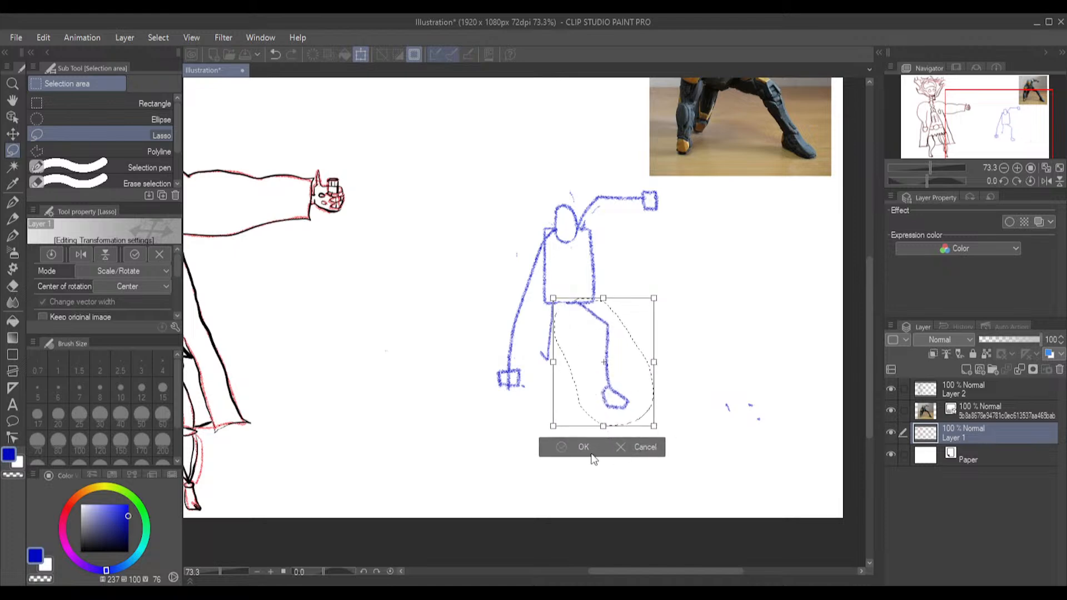
pyautogui.click(571, 448)
pyautogui.hotkey('ctrl', 'd')
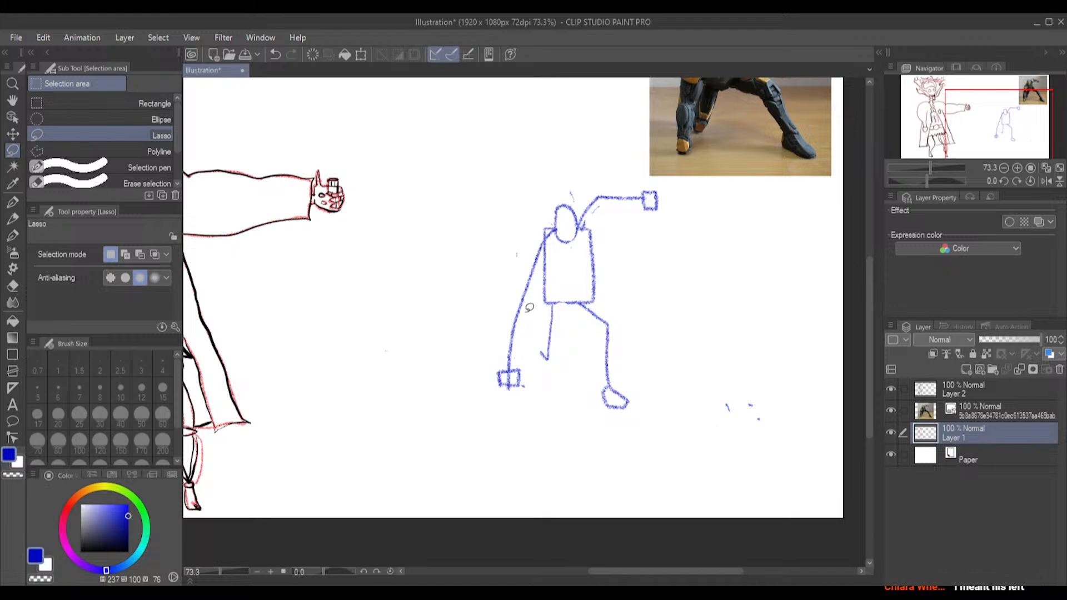
# Erase the shortened leg and redraw it with the Pencil as a bent leg stretched out sideways, with a small boxy foot
pyautogui.click(13, 285)
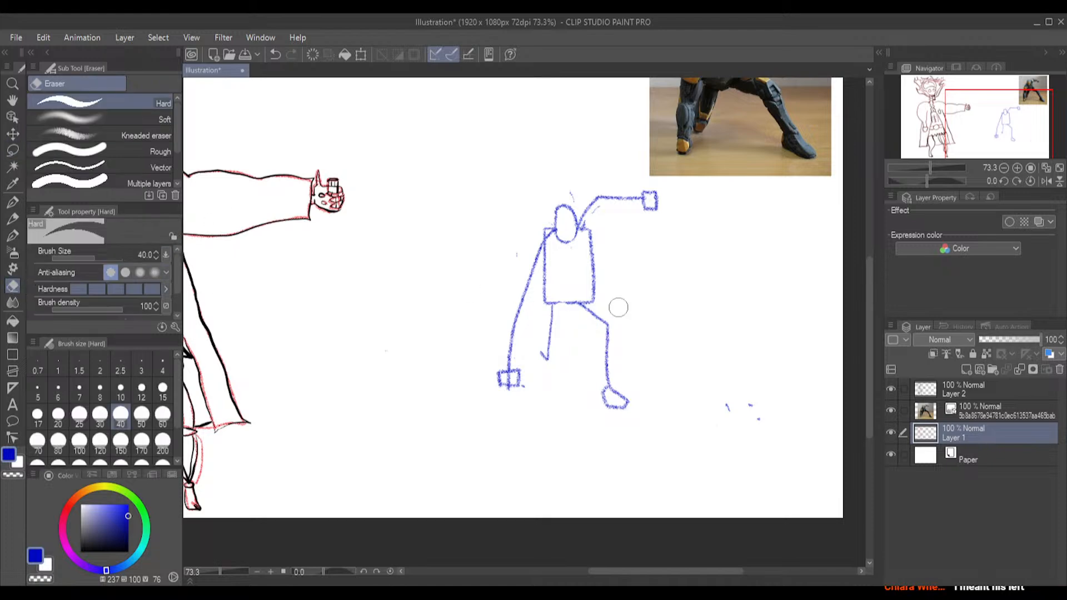
pyautogui.moveTo(626, 398)
pyautogui.mouseDown()
pyautogui.moveTo(606, 384)
pyautogui.moveTo(624, 387)
pyautogui.moveTo(606, 341)
pyautogui.moveTo(617, 330)
pyautogui.moveTo(587, 312)
pyautogui.mouseUp()
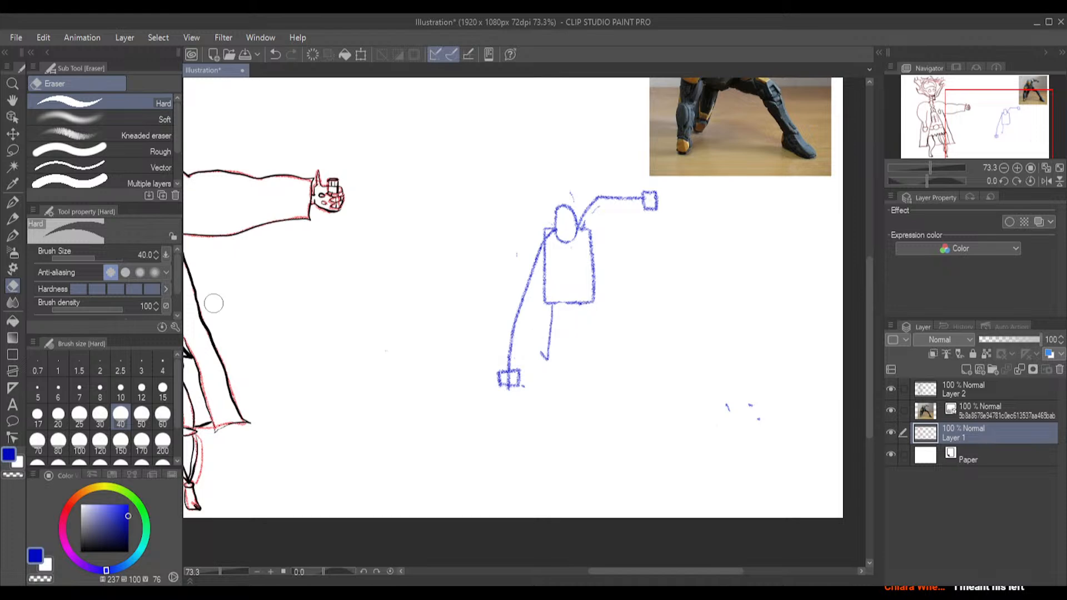
pyautogui.click(12, 218)
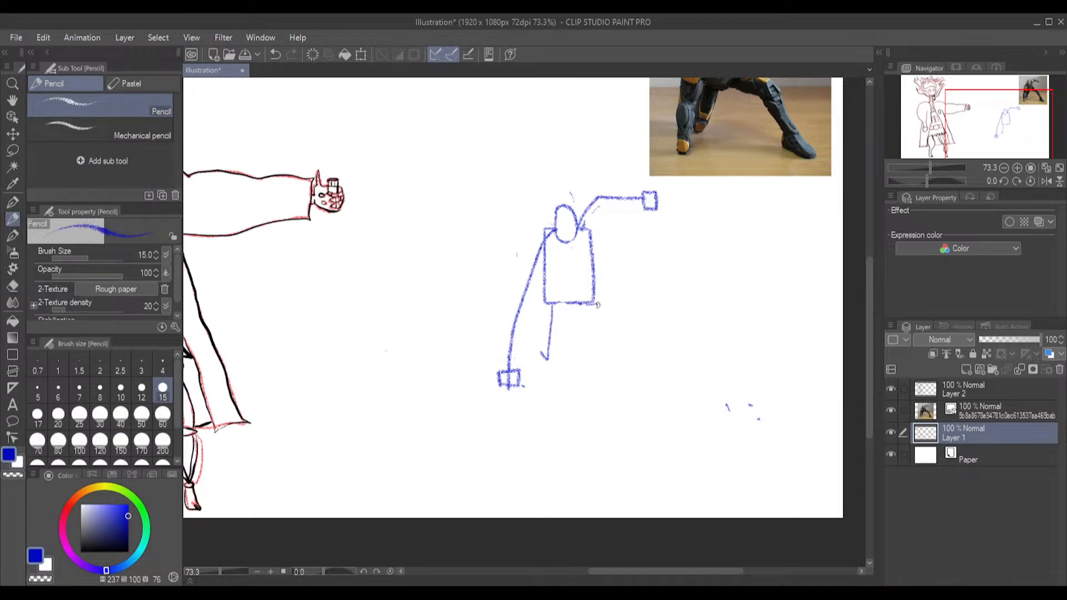
pyautogui.moveTo(591, 306)
pyautogui.mouseDown()
pyautogui.moveTo(621, 315)
pyautogui.moveTo(646, 358)
pyautogui.moveTo(664, 360)
pyautogui.moveTo(648, 365)
pyautogui.mouseUp()
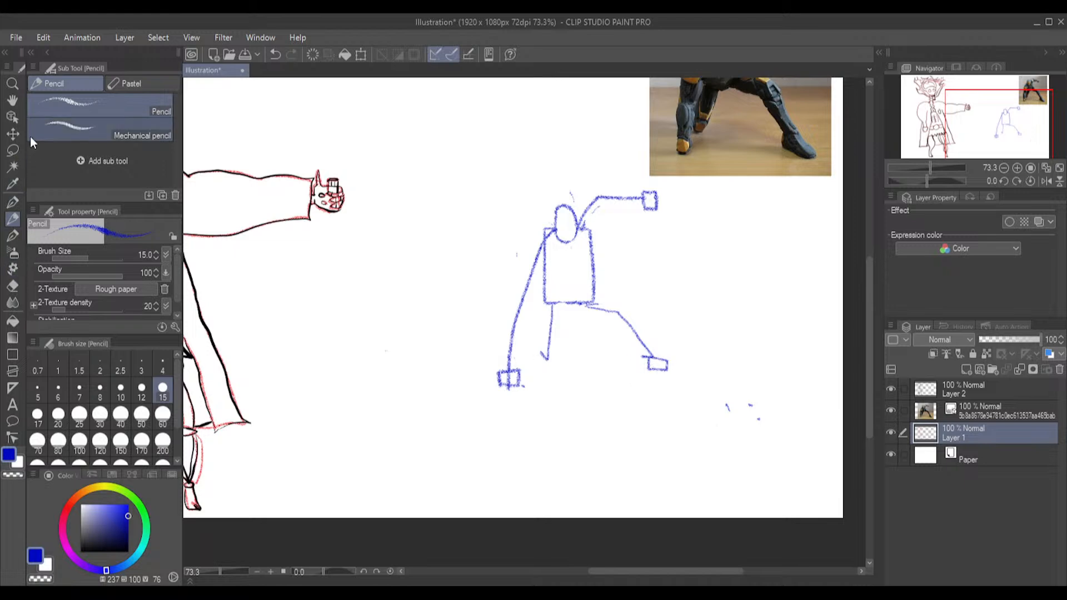
# Lasso the boxy foot of the outstretched leg, rotate it to follow the shin's slope, and deselect it
pyautogui.click(12, 151)
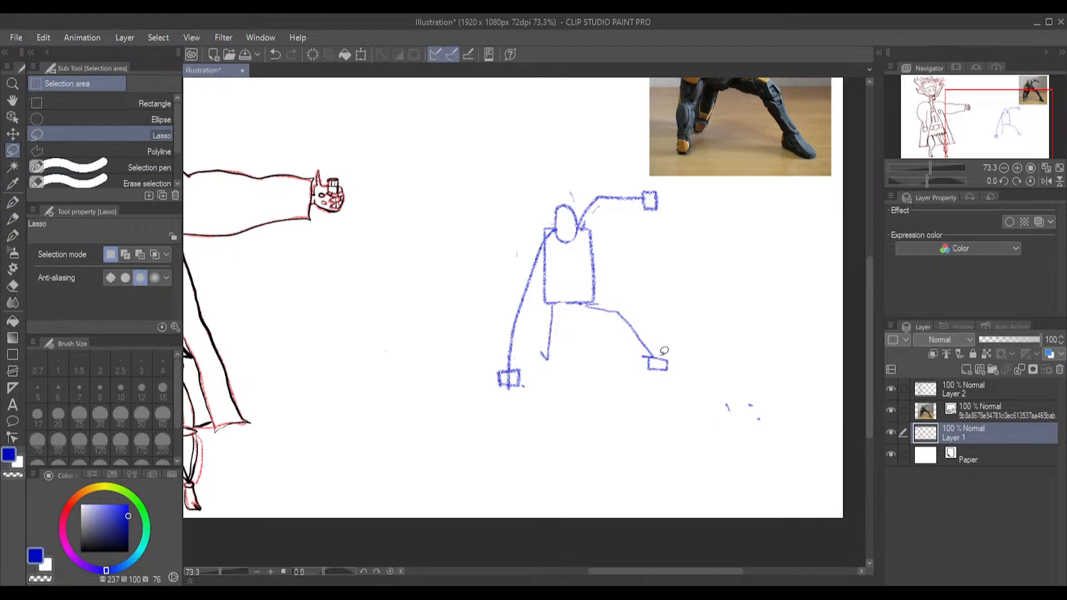
pyautogui.moveTo(640, 355)
pyautogui.mouseDown()
pyautogui.moveTo(656, 375)
pyautogui.moveTo(677, 350)
pyautogui.mouseUp()
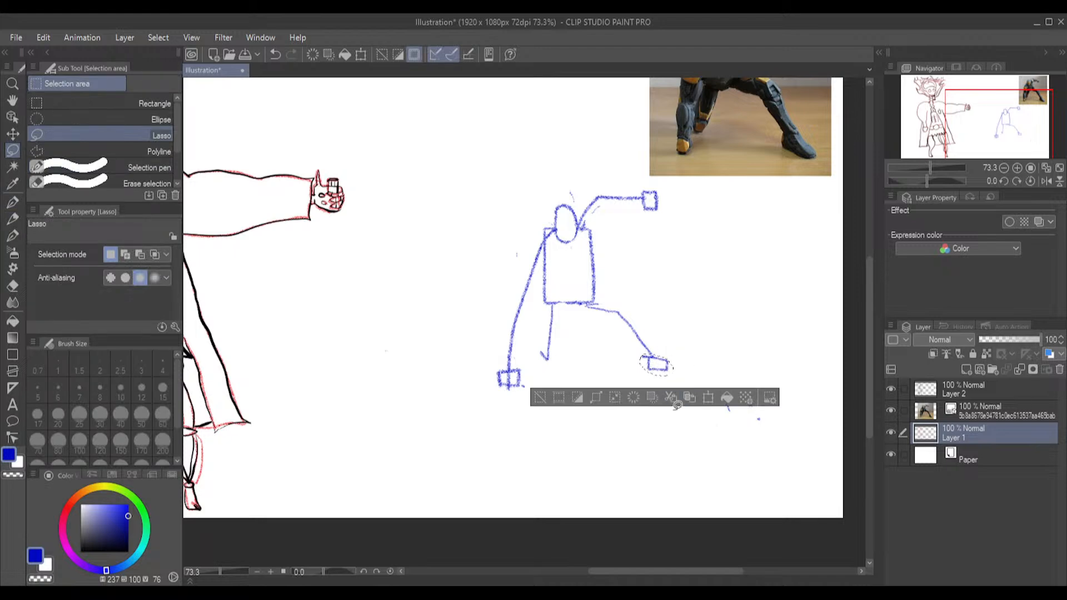
pyautogui.click(707, 399)
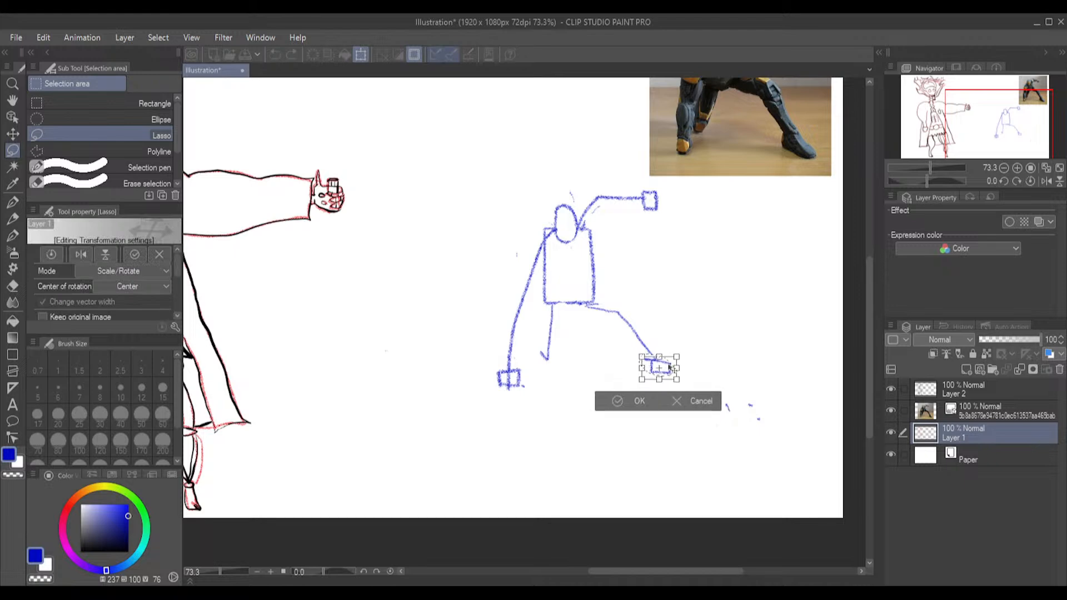
pyautogui.moveTo(674, 346); pyautogui.dragTo(663, 364)
pyautogui.click(625, 399)
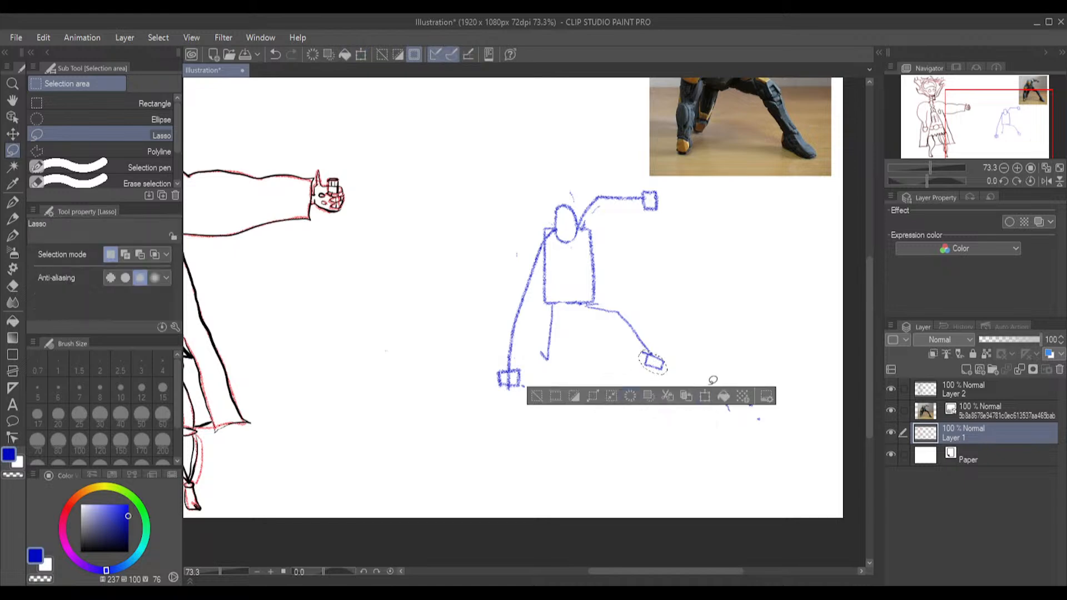
pyautogui.click(756, 344)
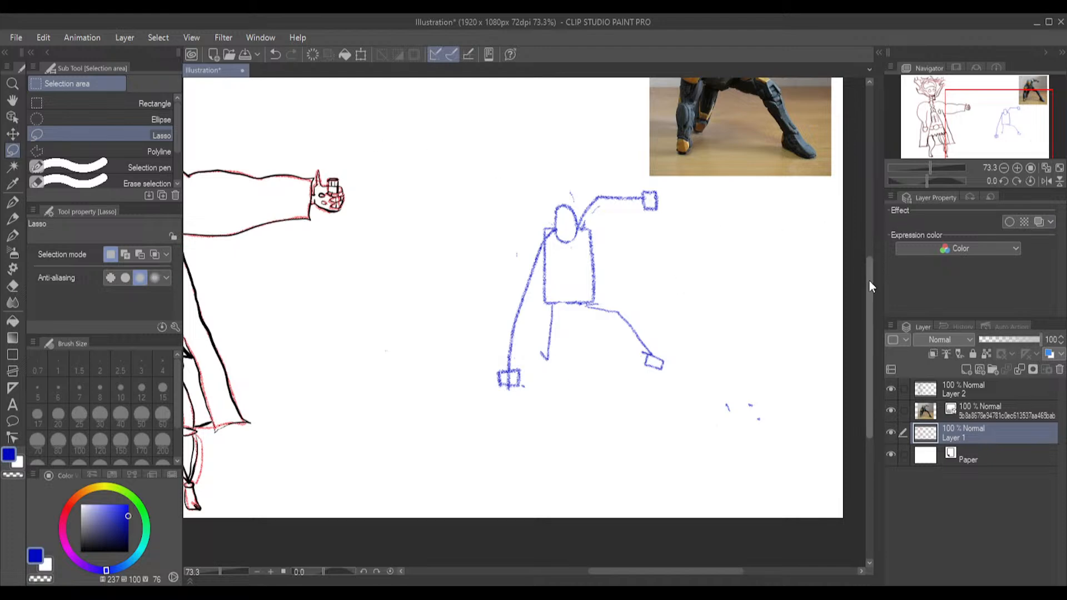
# Import the flamberge2 sword image, shrink it and place it between the blue stick figure and the red character as a reference
pyautogui.moveTo(868, 279); pyautogui.dragTo(865, 256)
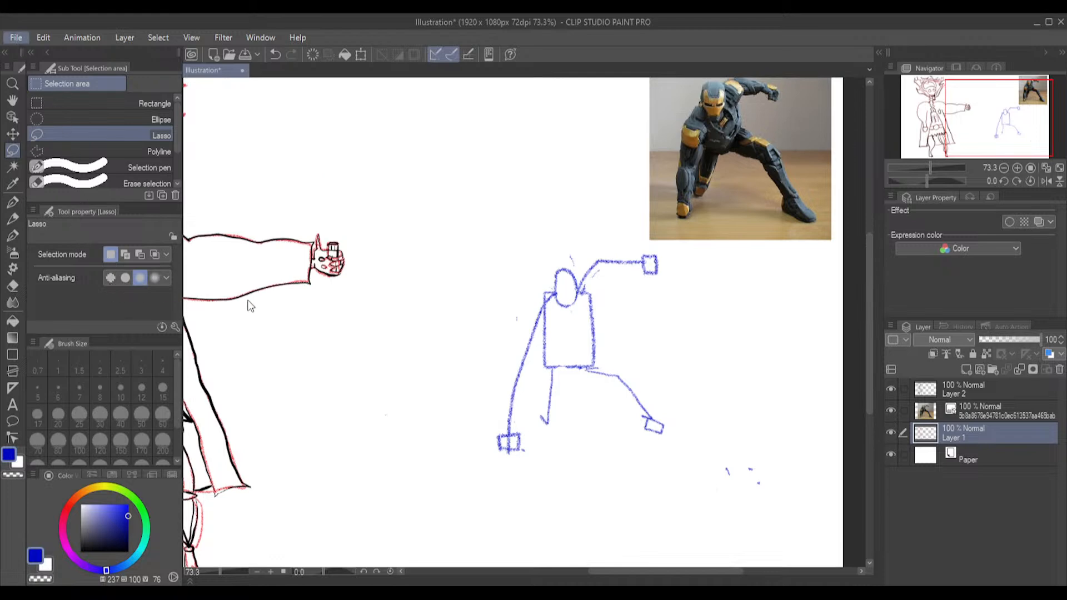
pyautogui.moveTo(213, 136); pyautogui.dragTo(237, 141)
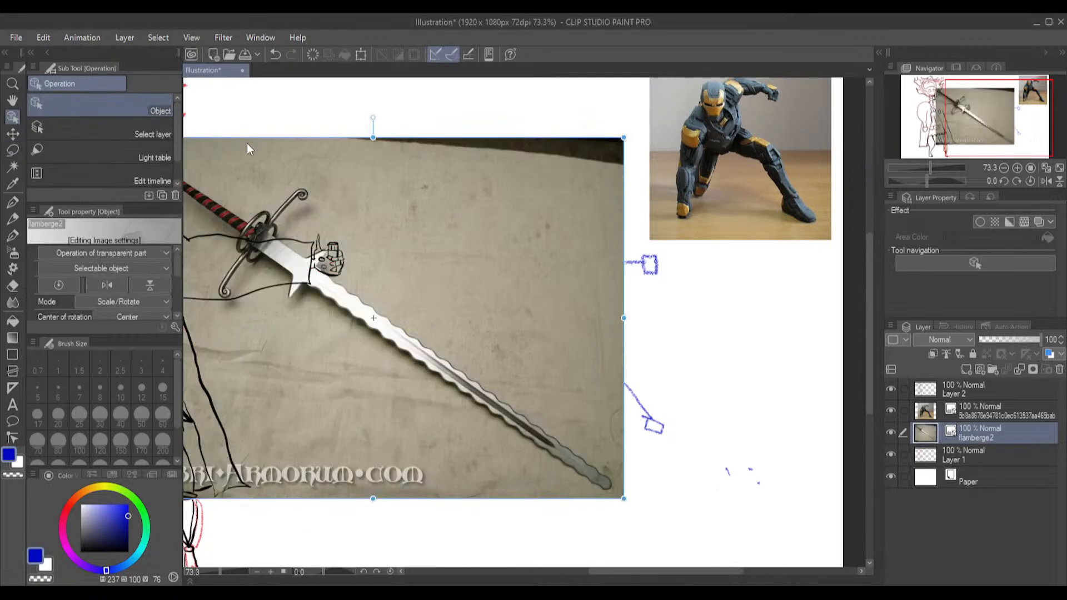
pyautogui.moveTo(623, 139); pyautogui.dragTo(468, 276)
pyautogui.moveTo(302, 358); pyautogui.dragTo(444, 208)
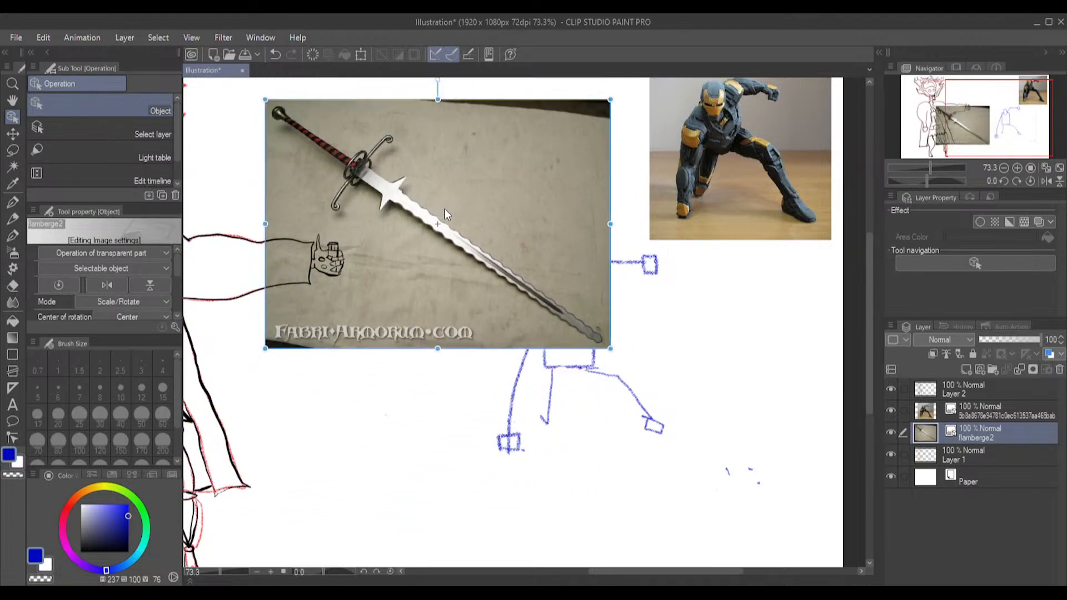
pyautogui.moveTo(265, 103); pyautogui.dragTo(275, 122)
# On Layer 1, sketch a sword in the raised hand with the Pencil: a pommel, a curled crossguard and a long downward blade
pyautogui.click(13, 219)
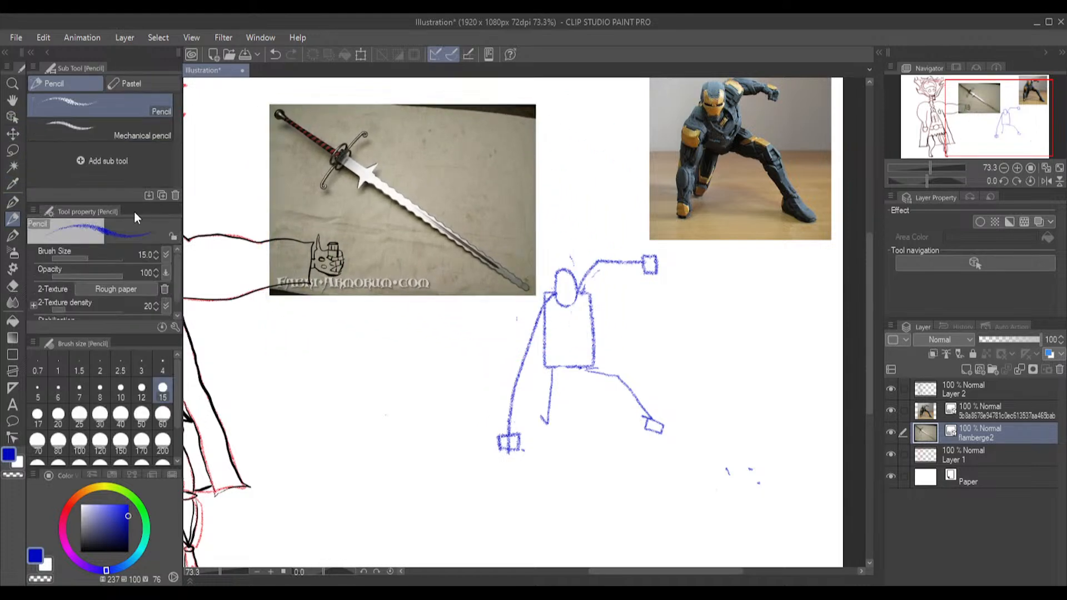
pyautogui.click(976, 457)
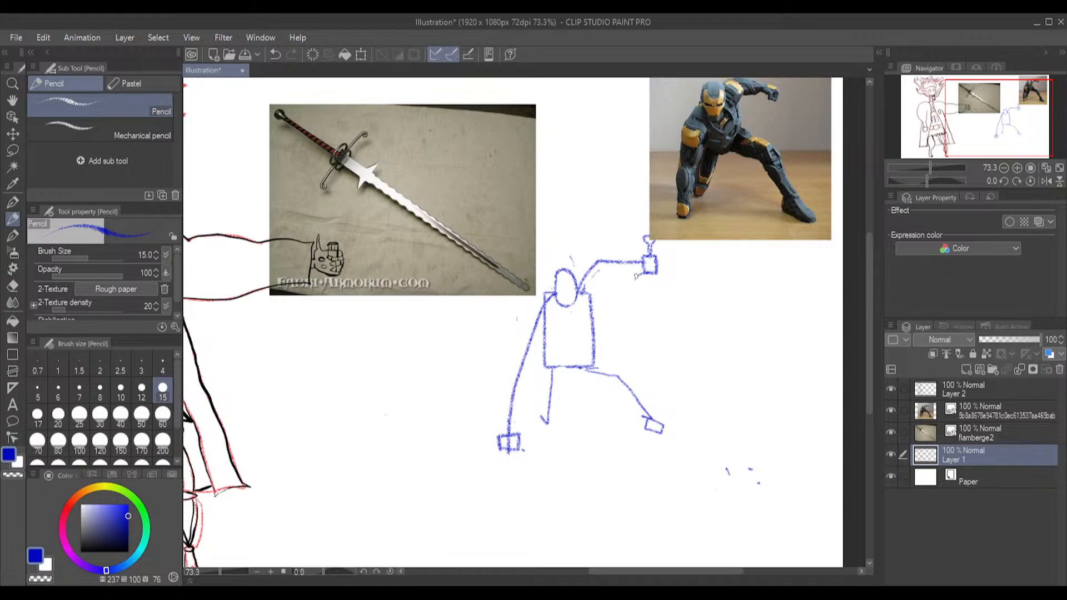
pyautogui.moveTo(635, 285); pyautogui.dragTo(653, 273)
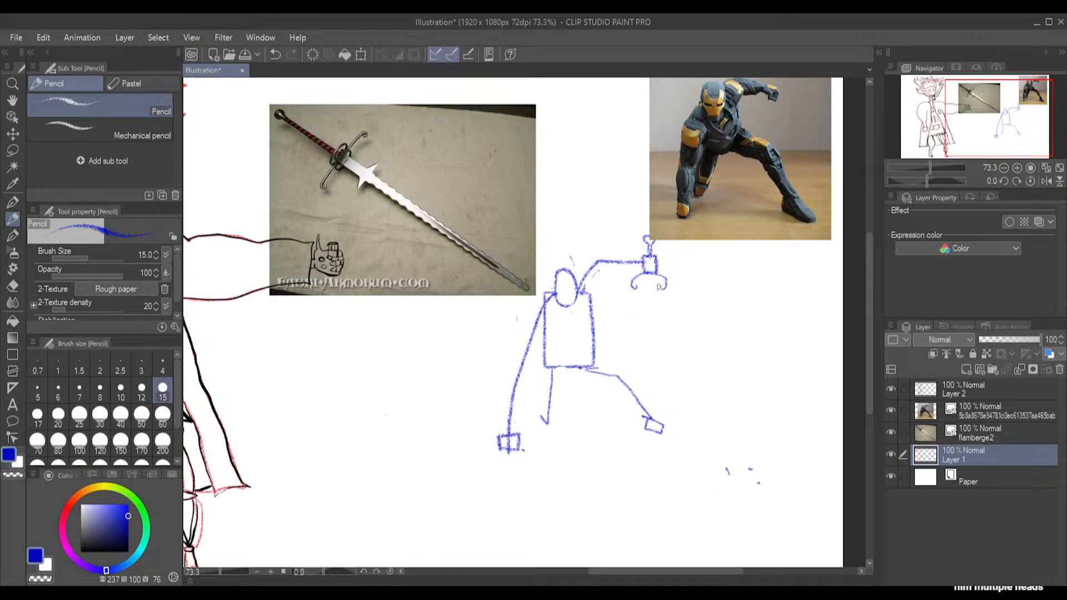
pyautogui.moveTo(659, 285)
pyautogui.mouseDown()
pyautogui.moveTo(653, 274)
pyautogui.moveTo(645, 286)
pyautogui.moveTo(639, 440)
pyautogui.mouseUp()
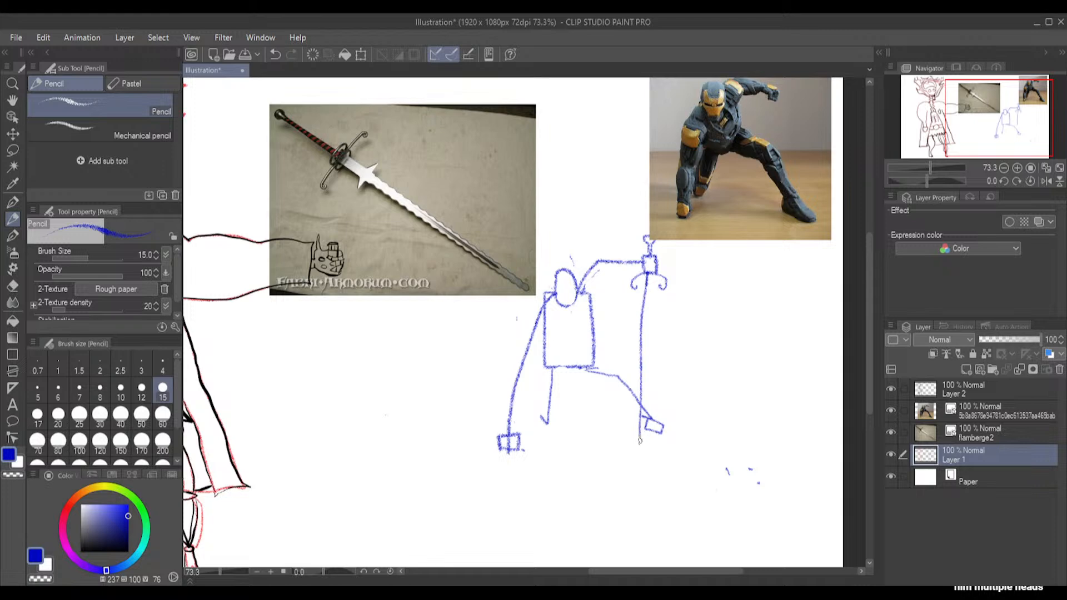
pyautogui.moveTo(650, 269); pyautogui.dragTo(643, 445)
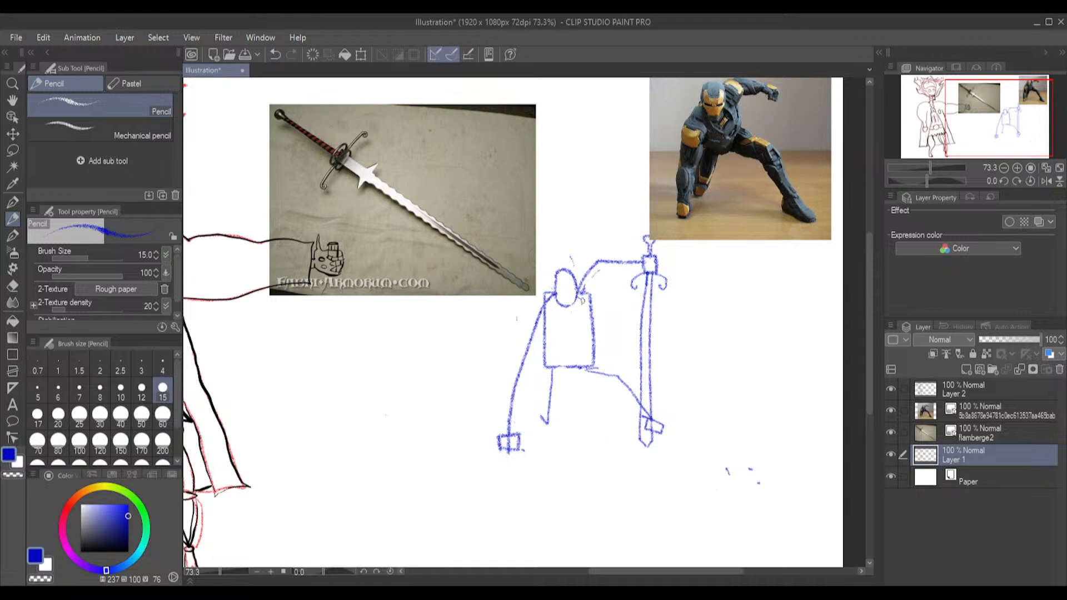
# Sketch rounded sides for the torso, and erase the old rectangular outline and the outstretched leg
pyautogui.moveTo(593, 322); pyautogui.dragTo(582, 351)
pyautogui.click(13, 286)
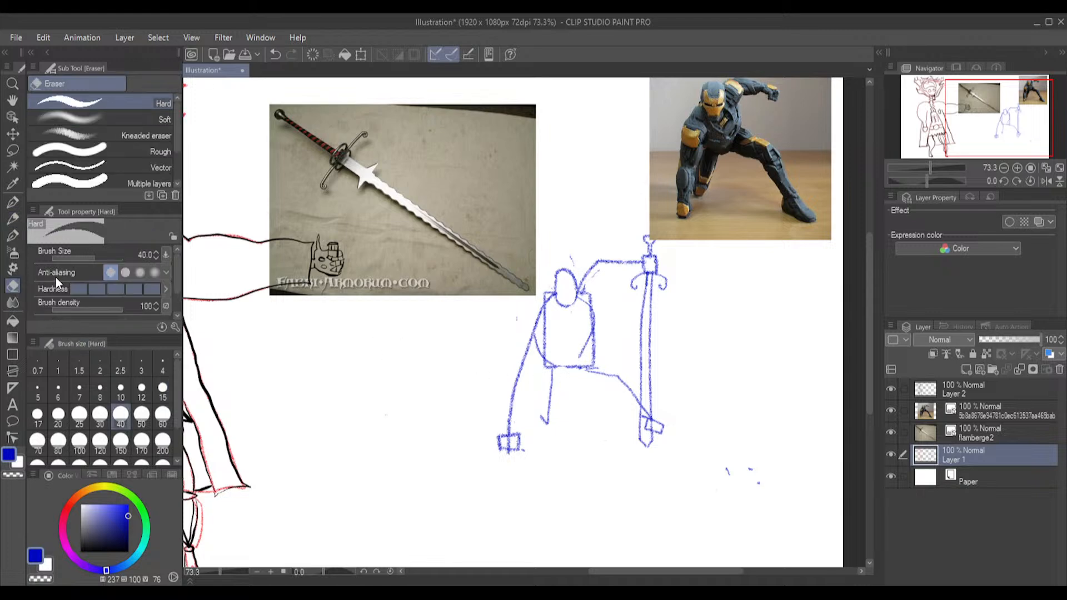
pyautogui.moveTo(552, 330)
pyautogui.mouseDown()
pyautogui.moveTo(548, 351)
pyautogui.moveTo(549, 290)
pyautogui.moveTo(542, 304)
pyautogui.mouseUp()
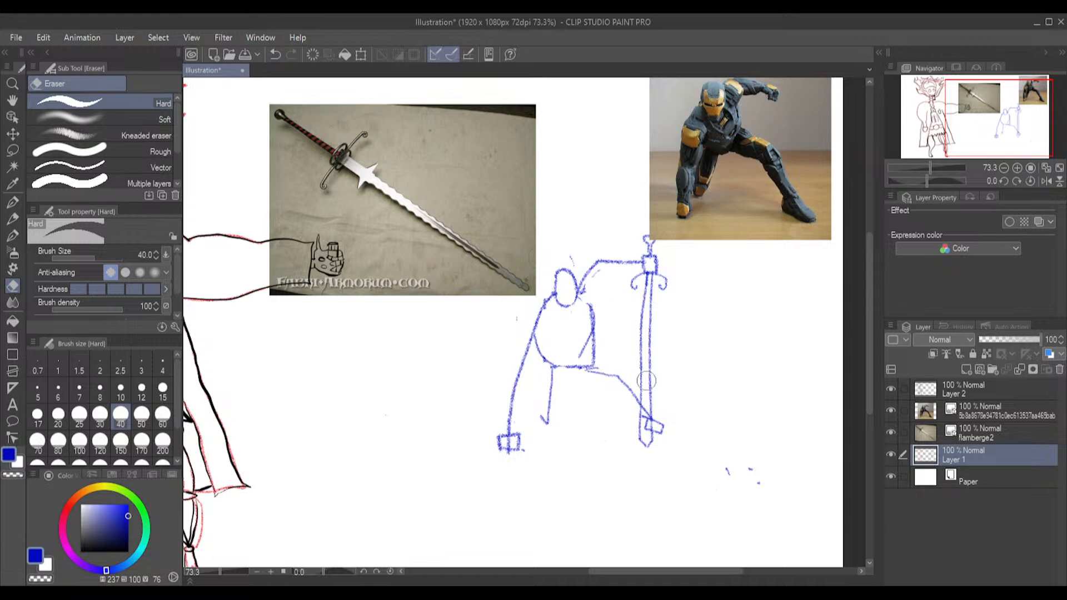
pyautogui.moveTo(603, 343)
pyautogui.mouseDown()
pyautogui.moveTo(590, 360)
pyautogui.moveTo(659, 425)
pyautogui.mouseUp()
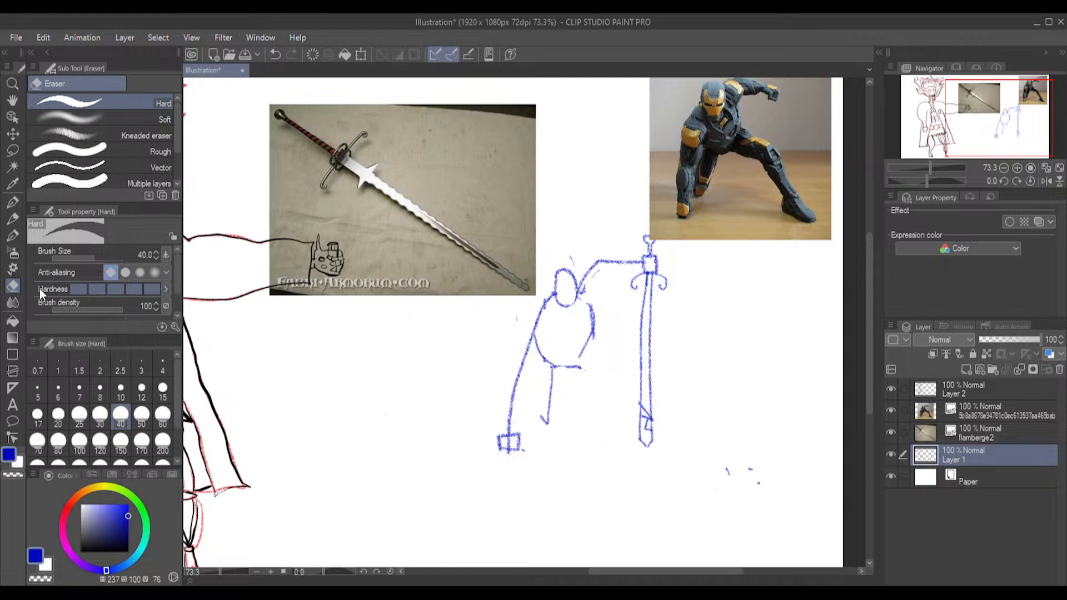
# Sketch a new bent leg with the Pencil from the torso's lower edge to the sword's tip, ending in a boxy foot
pyautogui.click(13, 218)
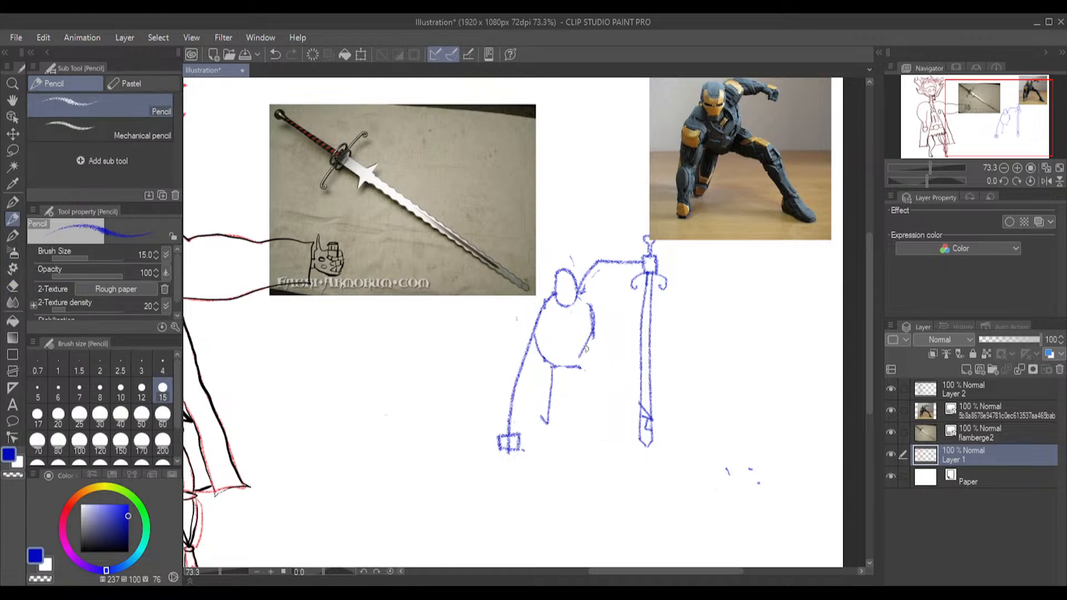
pyautogui.moveTo(590, 352); pyautogui.dragTo(621, 384)
pyautogui.moveTo(583, 348); pyautogui.dragTo(633, 401)
pyautogui.moveTo(632, 399); pyautogui.dragTo(636, 416)
# Hide the flamberge2 and pose reference layers, and erase the blue figure's head, neck and shoulder lines on Layer 1
pyautogui.click(12, 285)
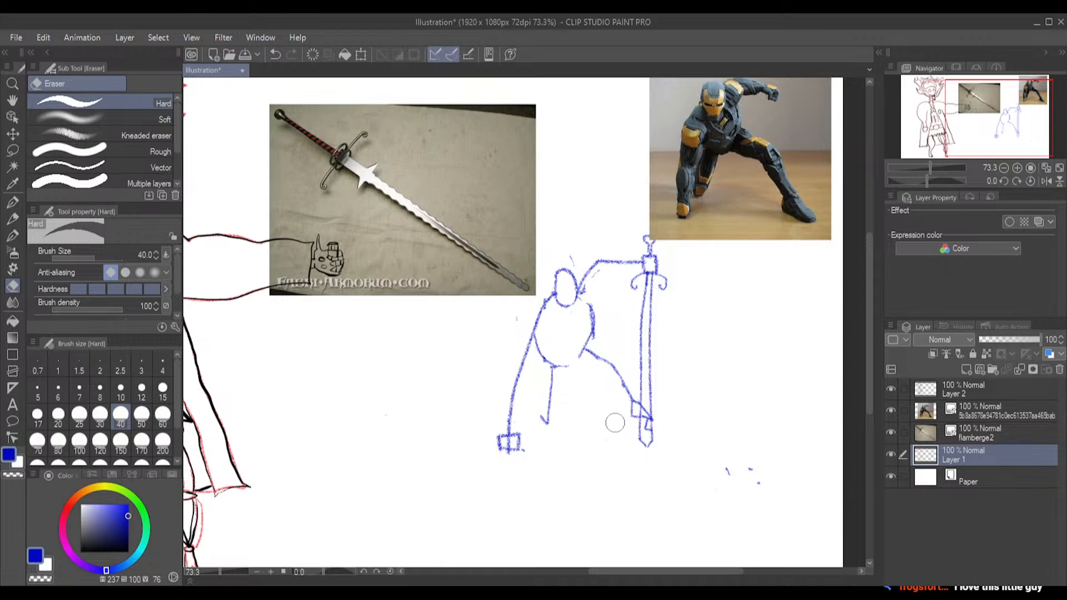
pyautogui.click(891, 432)
pyautogui.click(891, 410)
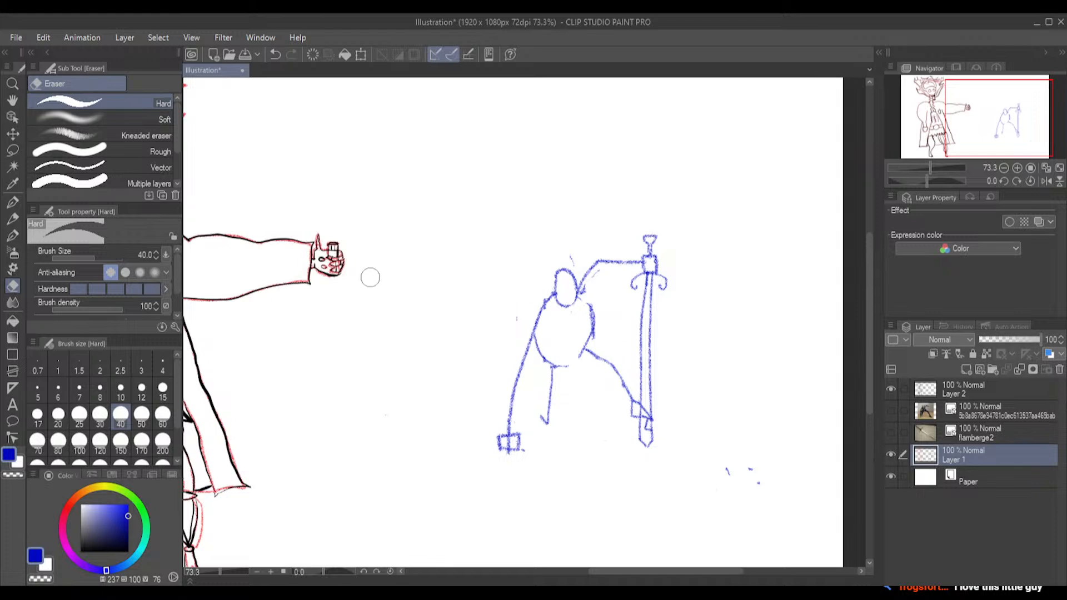
pyautogui.moveTo(561, 275)
pyautogui.mouseDown()
pyautogui.moveTo(569, 307)
pyautogui.moveTo(560, 296)
pyautogui.moveTo(571, 276)
pyautogui.moveTo(575, 297)
pyautogui.moveTo(541, 296)
pyautogui.moveTo(544, 305)
pyautogui.moveTo(540, 271)
pyautogui.mouseUp()
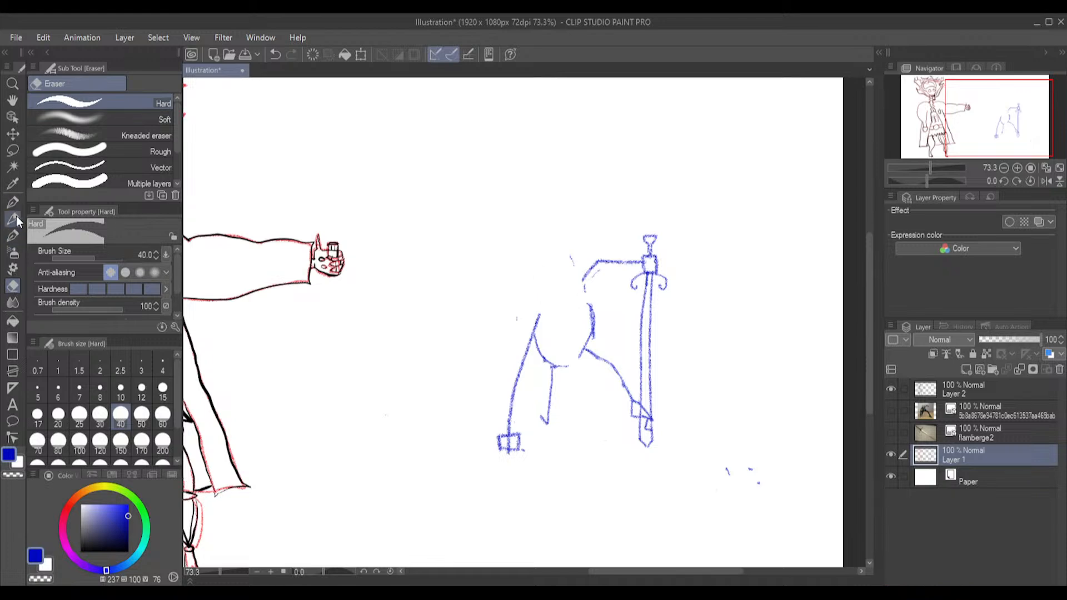
# Lasso the blue figure with its sword, enlarge it, shift it toward the canvas's outer edge and deselect it
pyautogui.click(12, 219)
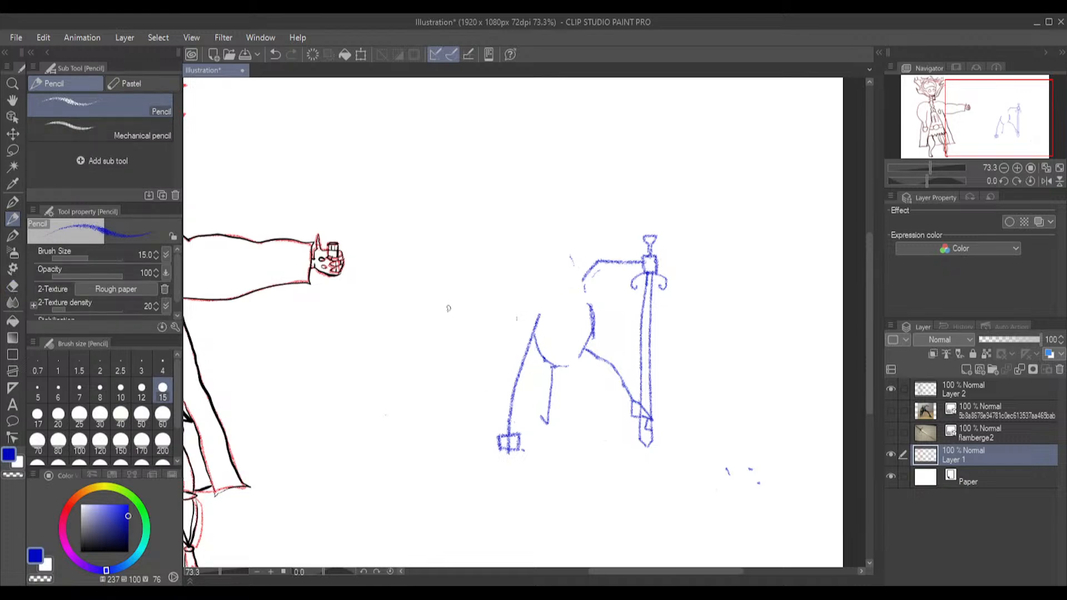
pyautogui.click(12, 150)
pyautogui.moveTo(670, 218)
pyautogui.mouseDown()
pyautogui.moveTo(491, 278)
pyautogui.moveTo(468, 375)
pyautogui.moveTo(509, 494)
pyautogui.moveTo(623, 491)
pyautogui.moveTo(741, 391)
pyautogui.moveTo(713, 239)
pyautogui.moveTo(672, 215)
pyautogui.mouseUp()
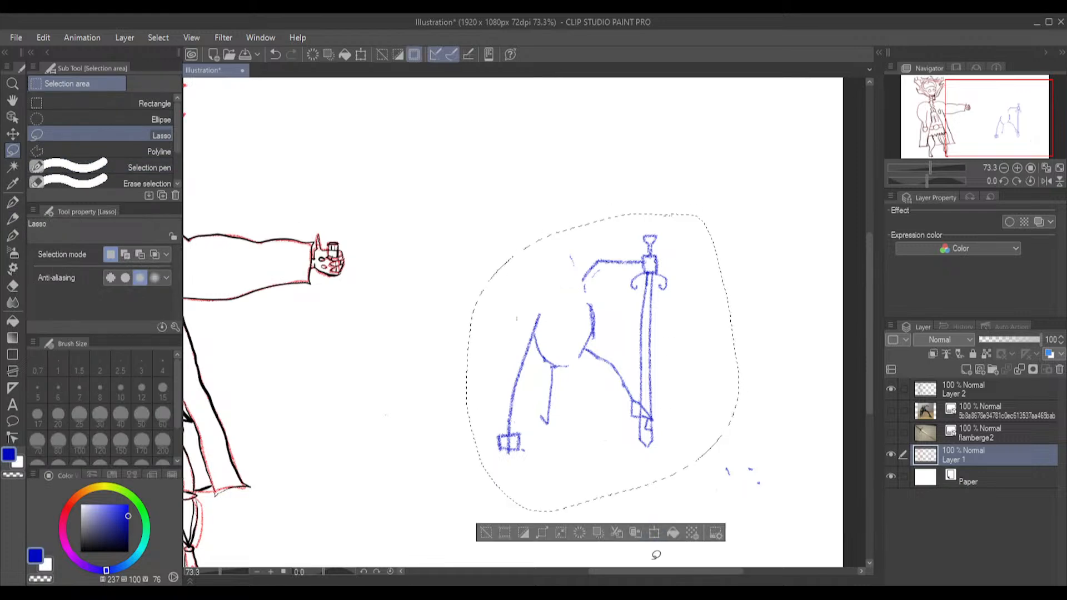
pyautogui.click(655, 532)
pyautogui.scroll(-2, 684, 479)
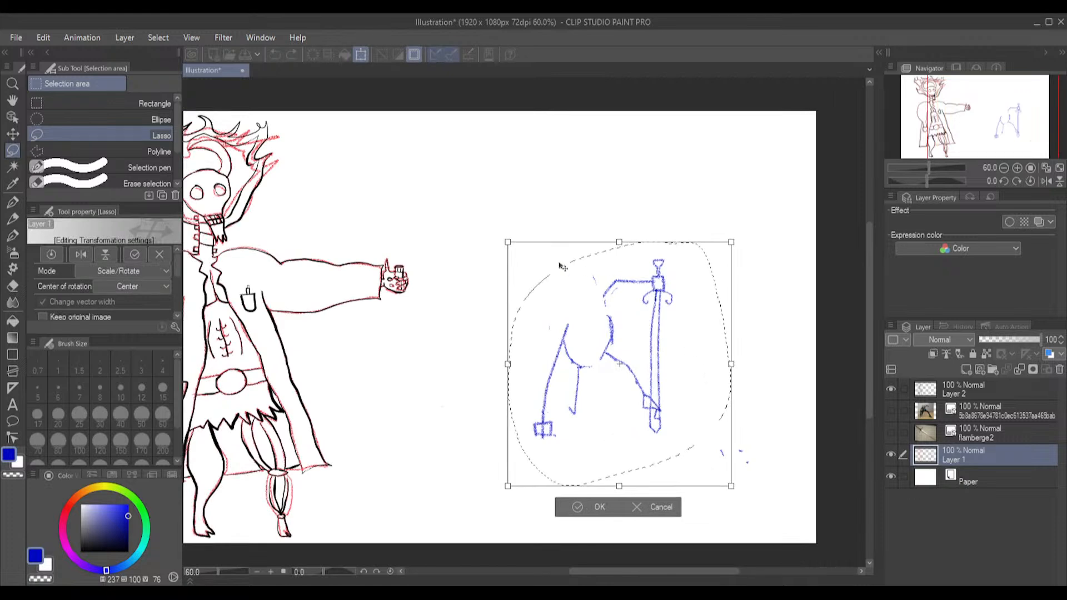
pyautogui.moveTo(498, 230); pyautogui.dragTo(459, 188)
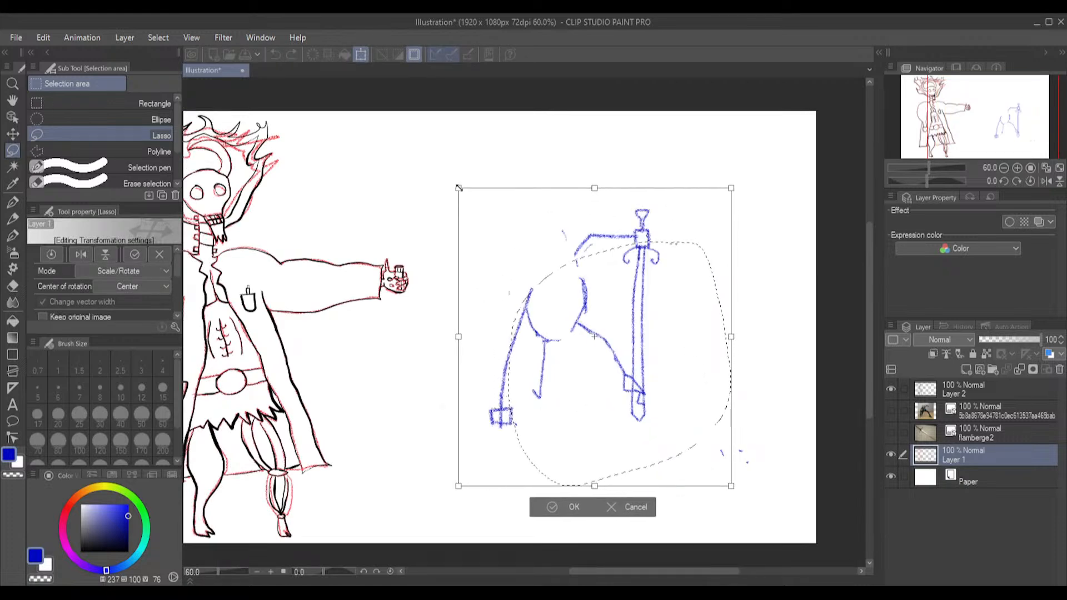
pyautogui.moveTo(604, 313); pyautogui.dragTo(660, 351)
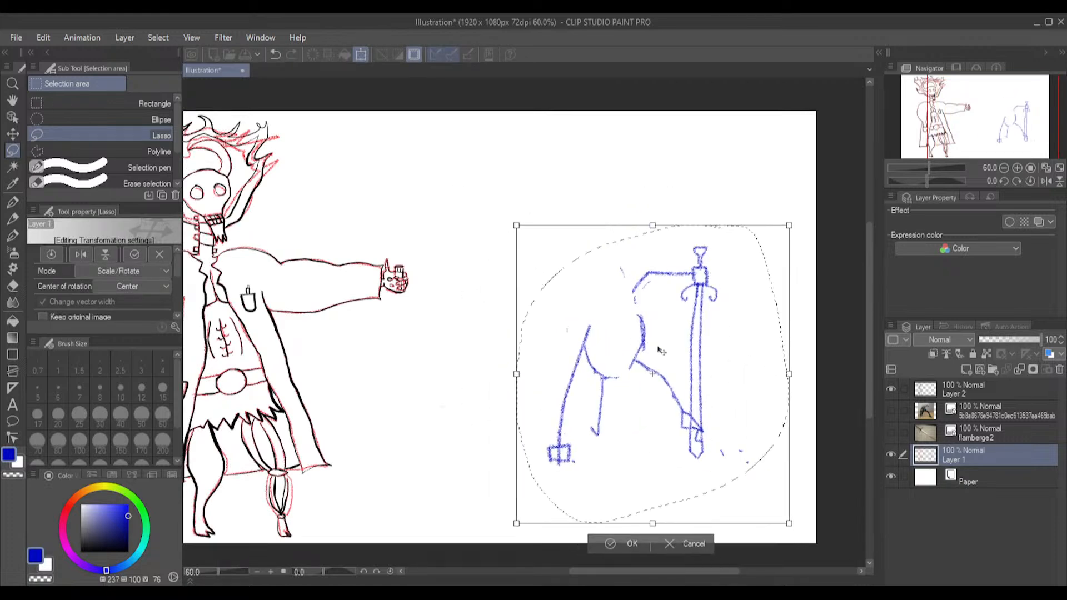
pyautogui.click(606, 544)
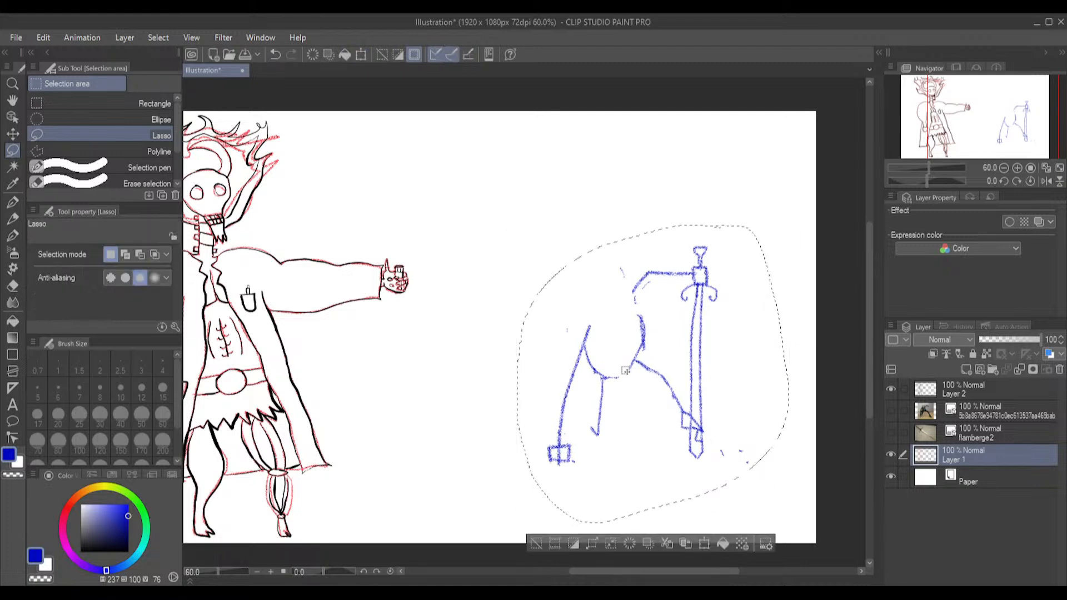
pyautogui.scroll(1, 634, 345)
pyautogui.click(539, 222)
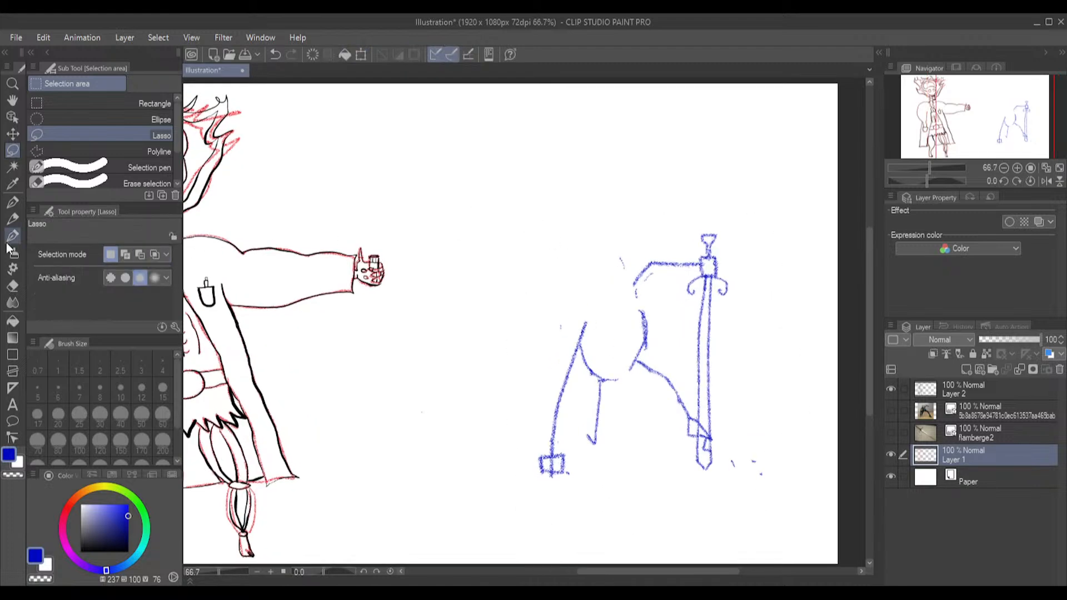
# Try a small round head above the torso with a brow line, eyes, two curved horns and a mouth
pyautogui.click(13, 221)
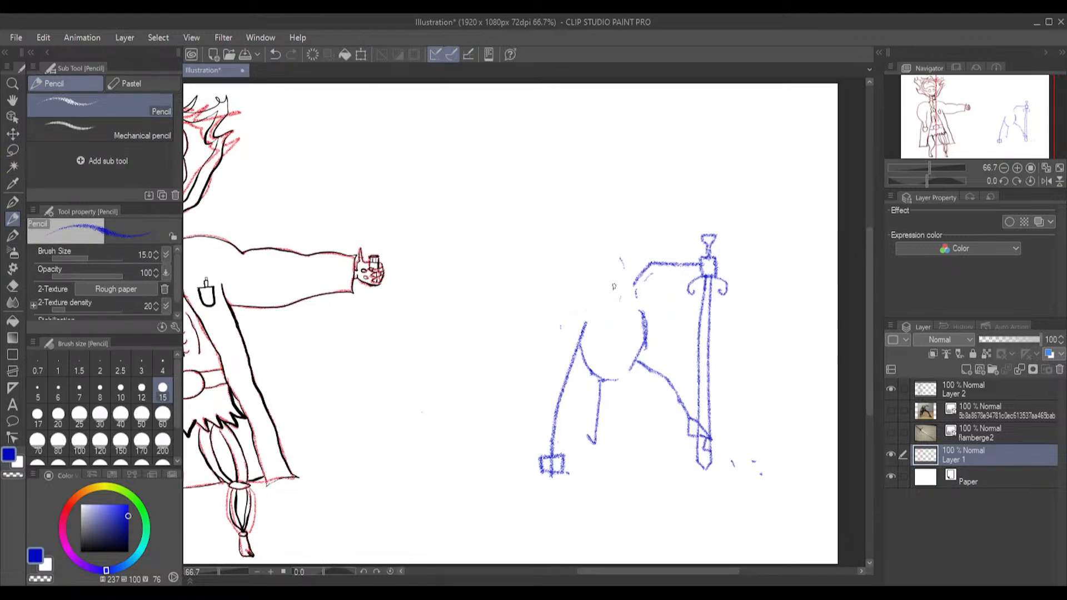
pyautogui.hotkey('ctrl', 'z')
pyautogui.moveTo(615, 283)
pyautogui.mouseDown()
pyautogui.moveTo(590, 296)
pyautogui.moveTo(612, 304)
pyautogui.moveTo(614, 272)
pyautogui.mouseUp()
pyautogui.hotkey('ctrl', 'z')
pyautogui.moveTo(609, 267)
pyautogui.mouseDown()
pyautogui.moveTo(588, 300)
pyautogui.moveTo(622, 301)
pyautogui.moveTo(622, 276)
pyautogui.moveTo(611, 269)
pyautogui.moveTo(604, 285)
pyautogui.moveTo(625, 282)
pyautogui.mouseUp()
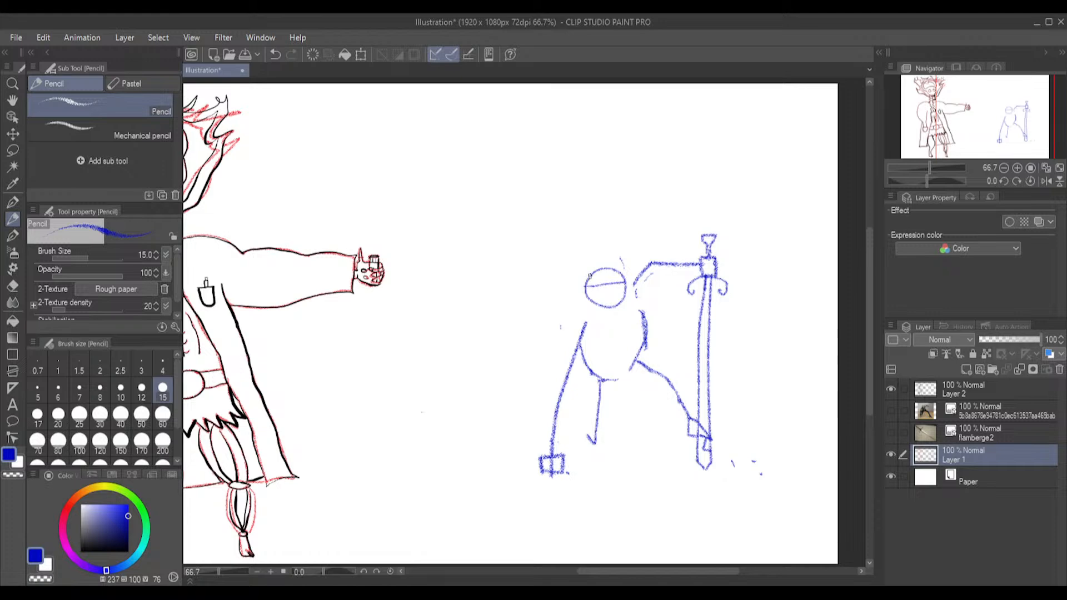
pyautogui.moveTo(583, 272)
pyautogui.mouseDown()
pyautogui.moveTo(594, 247)
pyautogui.moveTo(570, 263)
pyautogui.moveTo(583, 284)
pyautogui.moveTo(628, 278)
pyautogui.moveTo(622, 258)
pyautogui.moveTo(602, 252)
pyautogui.moveTo(634, 260)
pyautogui.mouseUp()
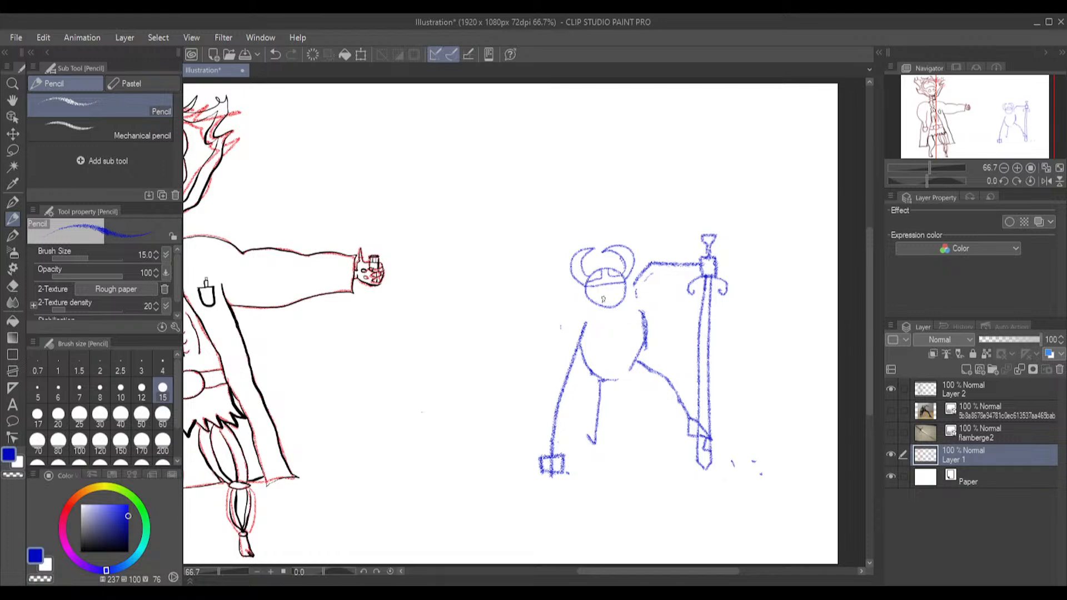
pyautogui.moveTo(601, 299); pyautogui.dragTo(618, 296)
pyautogui.moveTo(617, 291); pyautogui.dragTo(616, 289)
# Undo all the strokes of the small horned head
pyautogui.hotkey('ctrl', 'z')
pyautogui.hotkey('ctrl', 'z')
pyautogui.hotkey('ctrl', 'z')
pyautogui.hotkey('ctrl', 'z')
pyautogui.hotkey('ctrl', 'z')
pyautogui.hotkey('ctrl', 'z')
pyautogui.hotkey('ctrl', 'z')
pyautogui.hotkey('ctrl', 'z')
pyautogui.hotkey('ctrl', 'z')
pyautogui.hotkey('ctrl', 'z')
pyautogui.hotkey('ctrl', 'z')
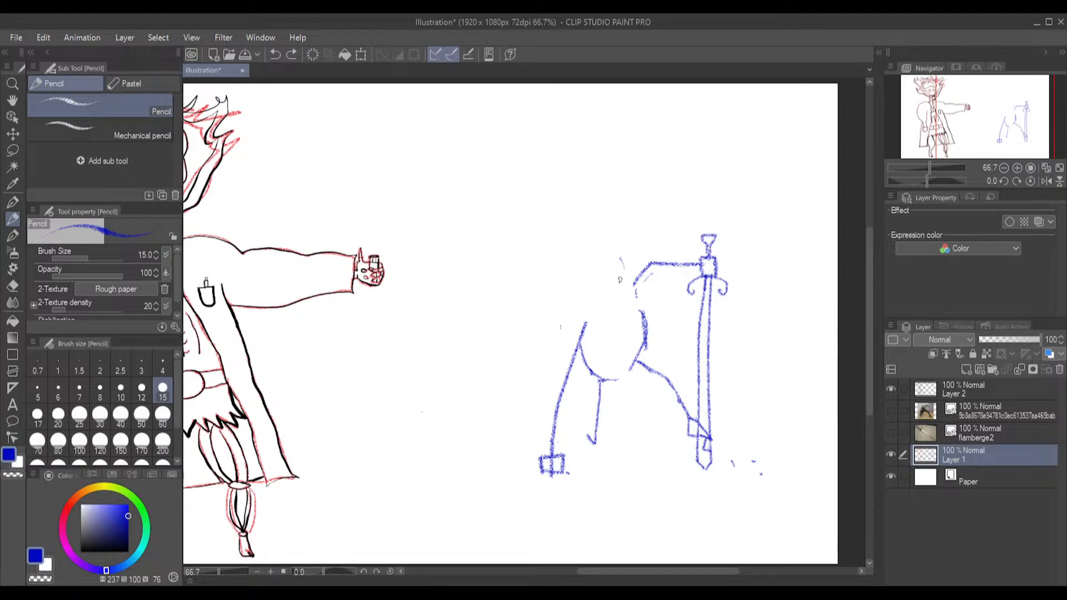
# Try a small head circle at the shoulders and a larger one higher above the torso, undoing each
pyautogui.moveTo(612, 263)
pyautogui.mouseDown()
pyautogui.moveTo(580, 276)
pyautogui.moveTo(580, 298)
pyautogui.moveTo(618, 296)
pyautogui.moveTo(613, 261)
pyautogui.mouseUp()
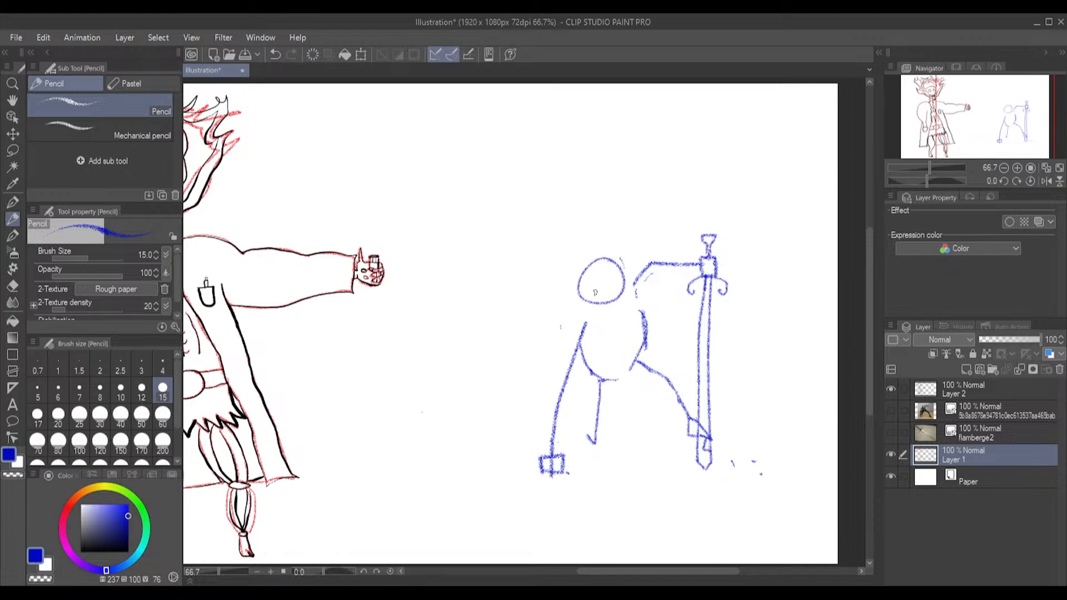
pyautogui.hotkey('ctrl', 'z')
pyautogui.moveTo(575, 173)
pyautogui.mouseDown()
pyautogui.moveTo(534, 217)
pyautogui.moveTo(572, 249)
pyautogui.moveTo(609, 225)
pyautogui.moveTo(603, 193)
pyautogui.moveTo(567, 175)
pyautogui.mouseUp()
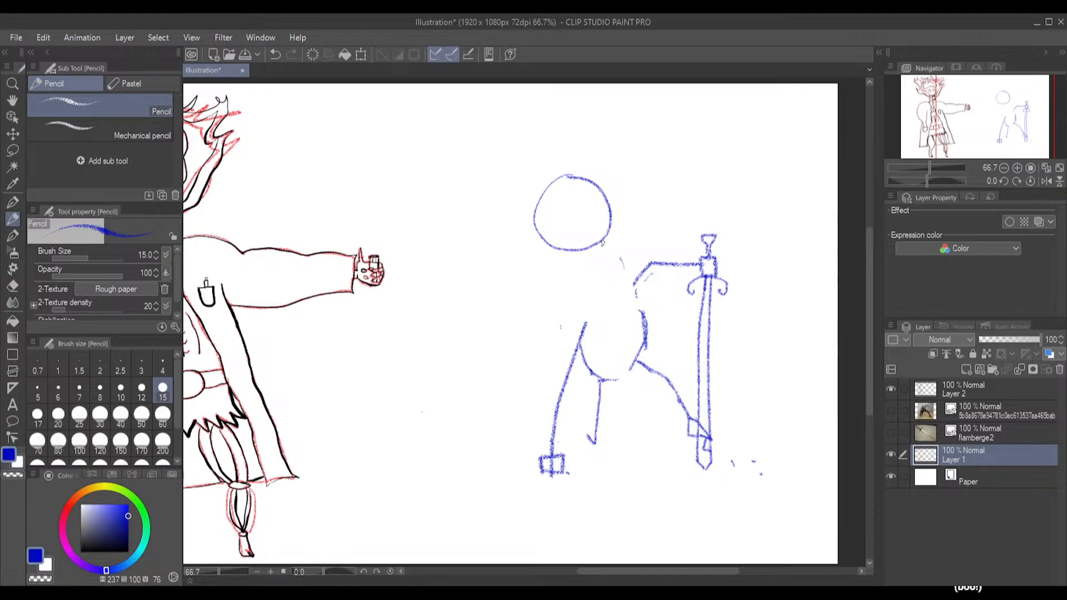
pyautogui.hotkey('ctrl', 'z')
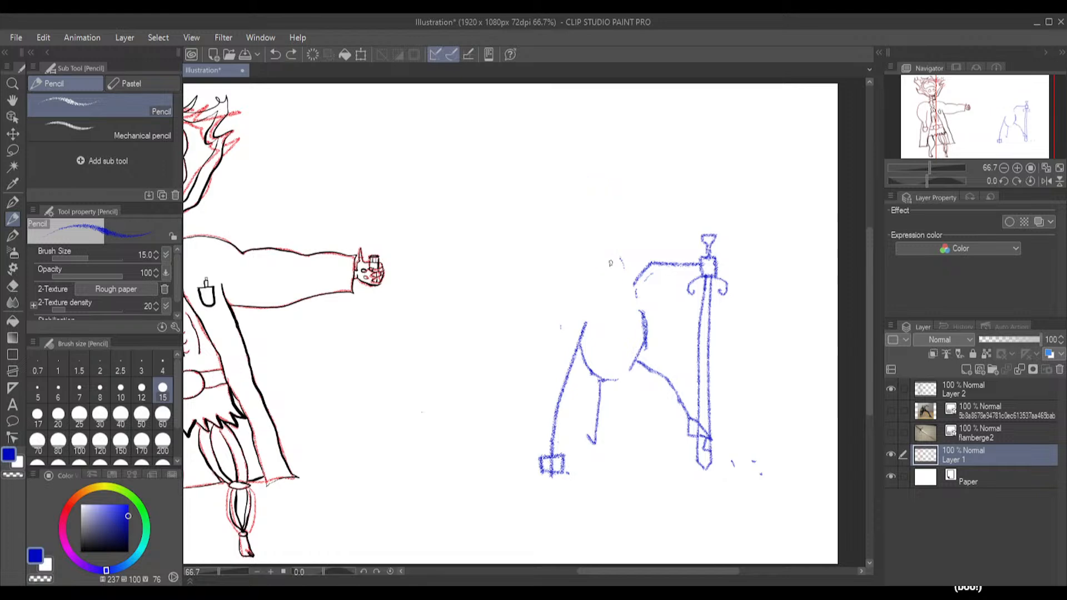
# Lasso the headless figure with its sword, enlarge it further, reposition it within the canvas and deselect it
pyautogui.click(12, 150)
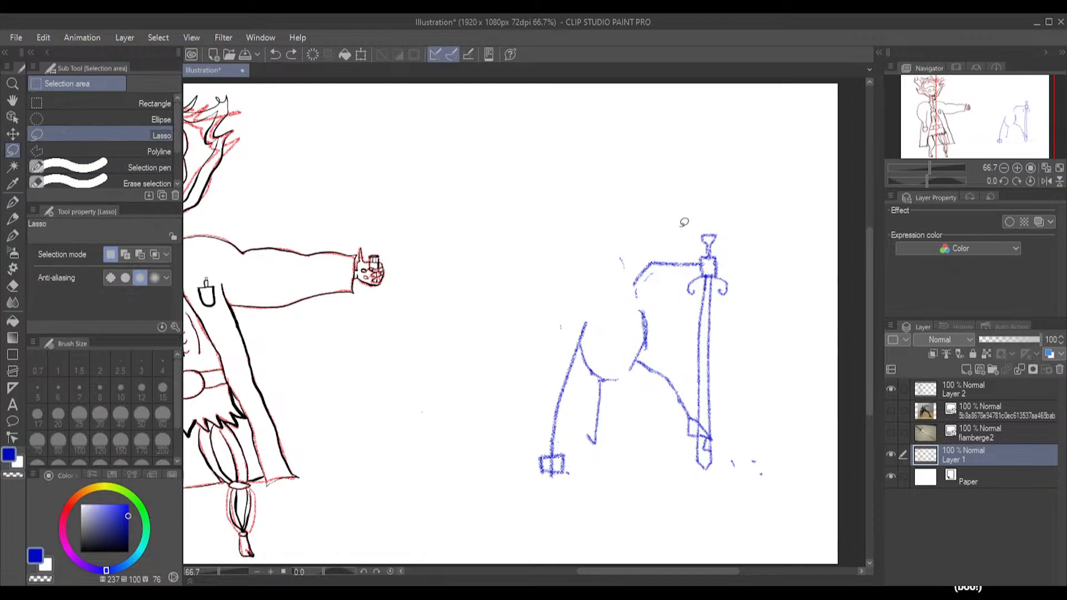
pyautogui.moveTo(719, 229)
pyautogui.mouseDown()
pyautogui.moveTo(686, 220)
pyautogui.moveTo(555, 286)
pyautogui.moveTo(528, 368)
pyautogui.moveTo(528, 445)
pyautogui.moveTo(544, 490)
pyautogui.moveTo(640, 522)
pyautogui.moveTo(733, 500)
pyautogui.moveTo(778, 360)
pyautogui.moveTo(762, 259)
pyautogui.moveTo(701, 222)
pyautogui.mouseUp()
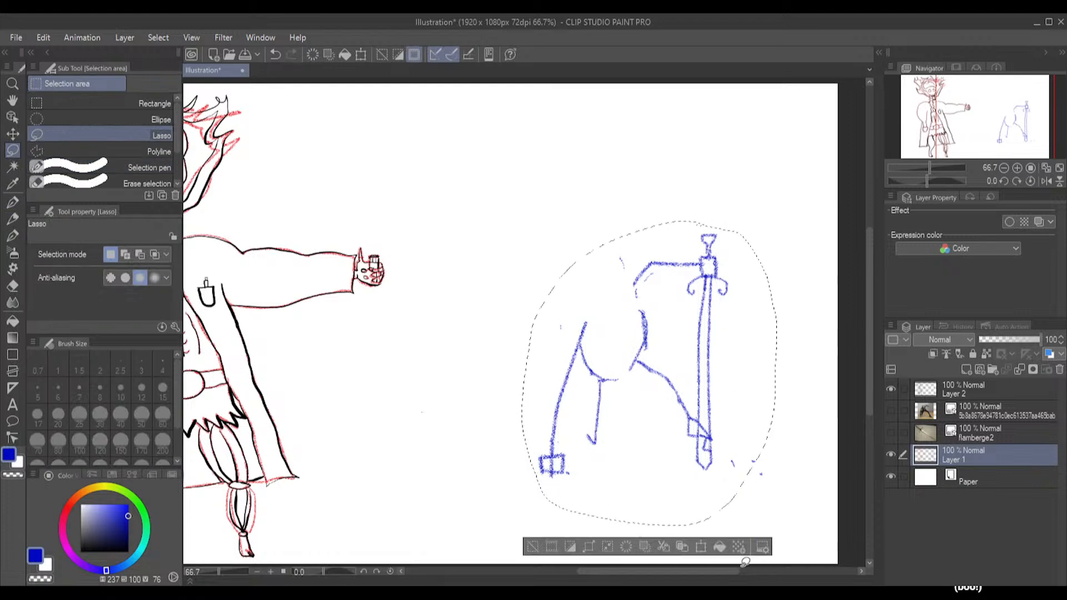
pyautogui.click(701, 547)
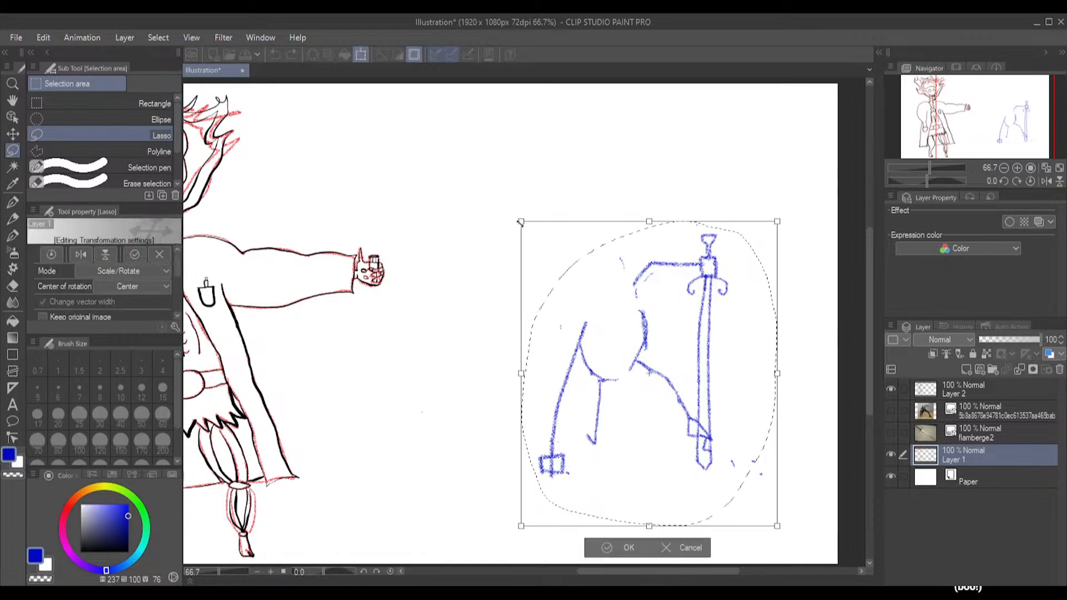
pyautogui.moveTo(496, 209); pyautogui.dragTo(441, 172)
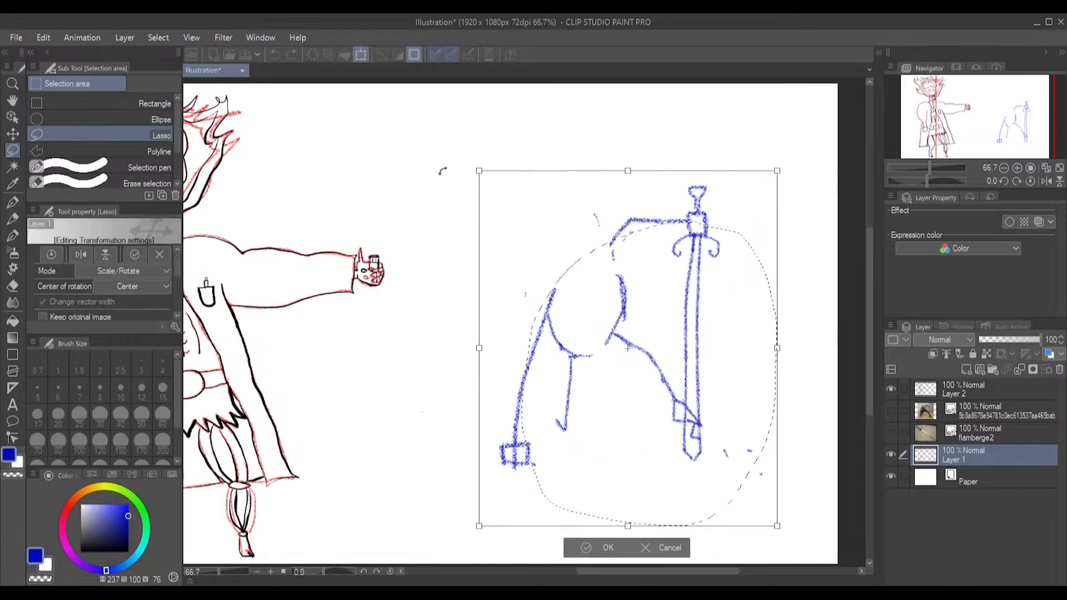
pyautogui.moveTo(643, 297); pyautogui.dragTo(670, 326)
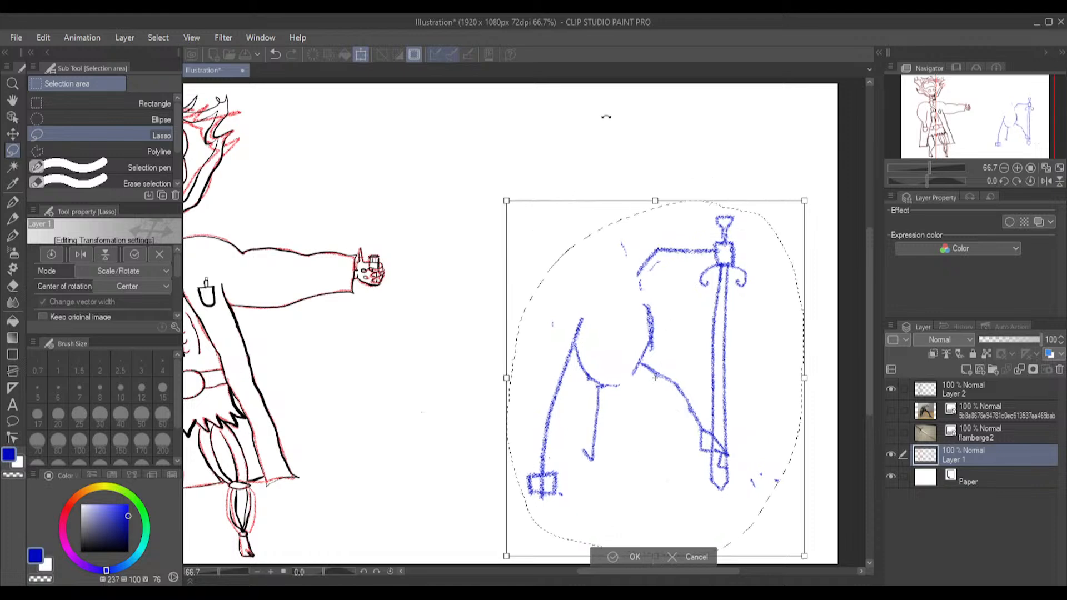
pyautogui.click(621, 557)
pyautogui.hotkey('ctrl', 'd')
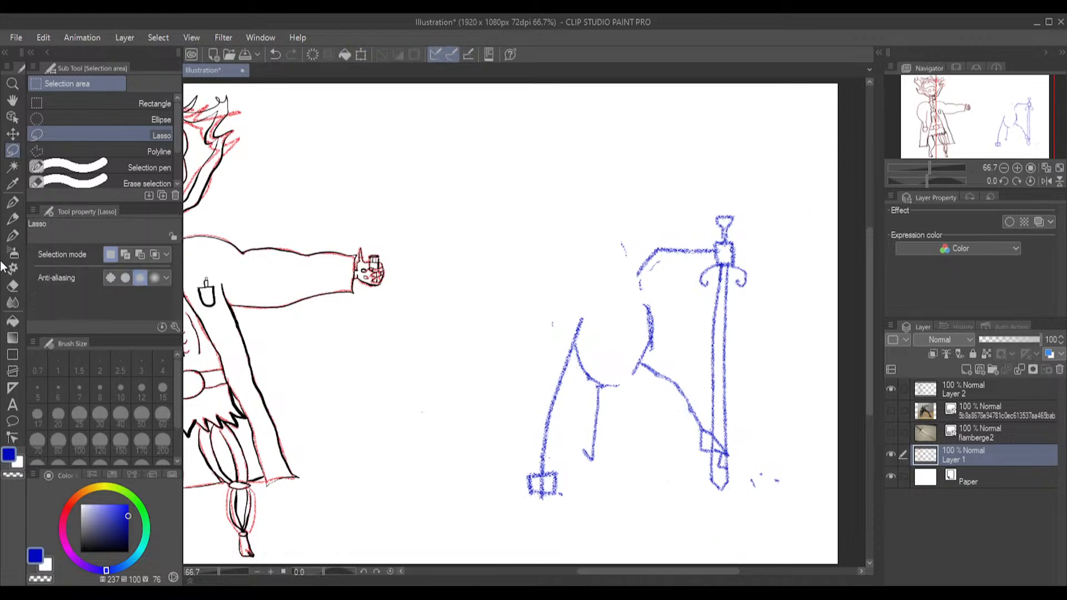
# Try a large head circle above the torso, erase its stray inner arc, and undo the circle
pyautogui.click(12, 218)
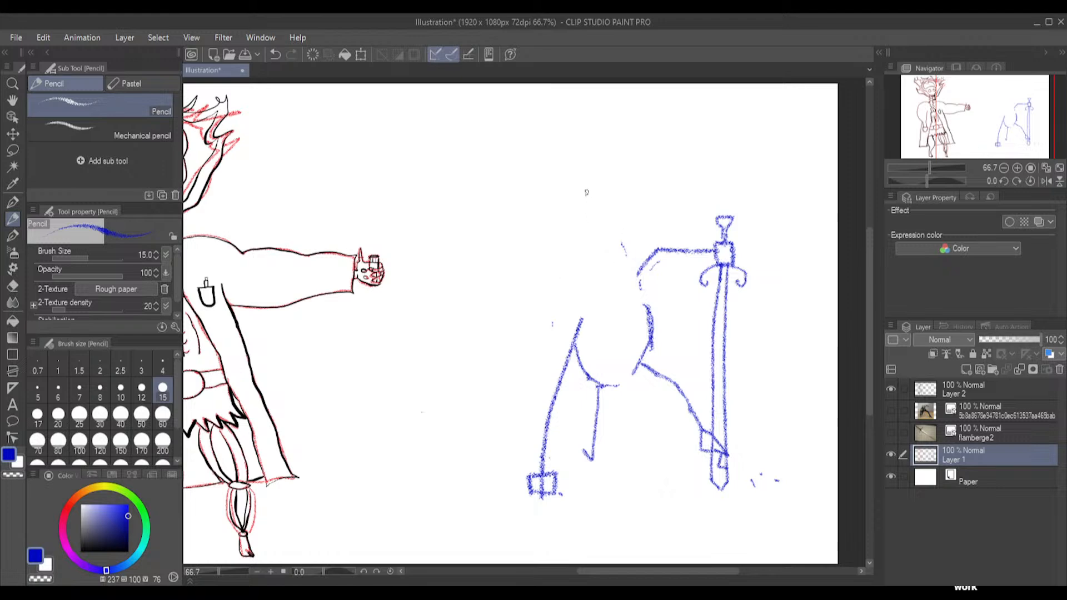
pyautogui.moveTo(591, 191)
pyautogui.mouseDown()
pyautogui.moveTo(547, 224)
pyautogui.moveTo(562, 255)
pyautogui.moveTo(617, 243)
pyautogui.moveTo(629, 217)
pyautogui.moveTo(573, 159)
pyautogui.moveTo(539, 193)
pyautogui.moveTo(543, 230)
pyautogui.moveTo(586, 238)
pyautogui.moveTo(625, 213)
pyautogui.moveTo(630, 185)
pyautogui.moveTo(598, 153)
pyautogui.moveTo(555, 159)
pyautogui.moveTo(534, 223)
pyautogui.mouseUp()
pyautogui.hotkey('ctrl', 'z')
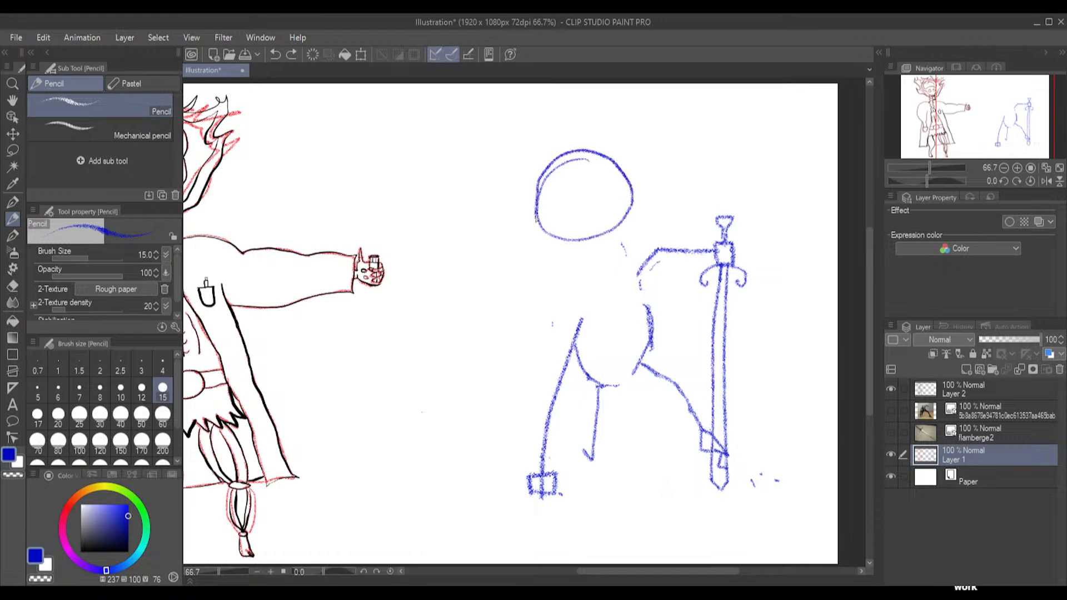
pyautogui.click(12, 286)
pyautogui.moveTo(592, 162)
pyautogui.mouseDown()
pyautogui.moveTo(549, 178)
pyautogui.moveTo(549, 215)
pyautogui.mouseUp()
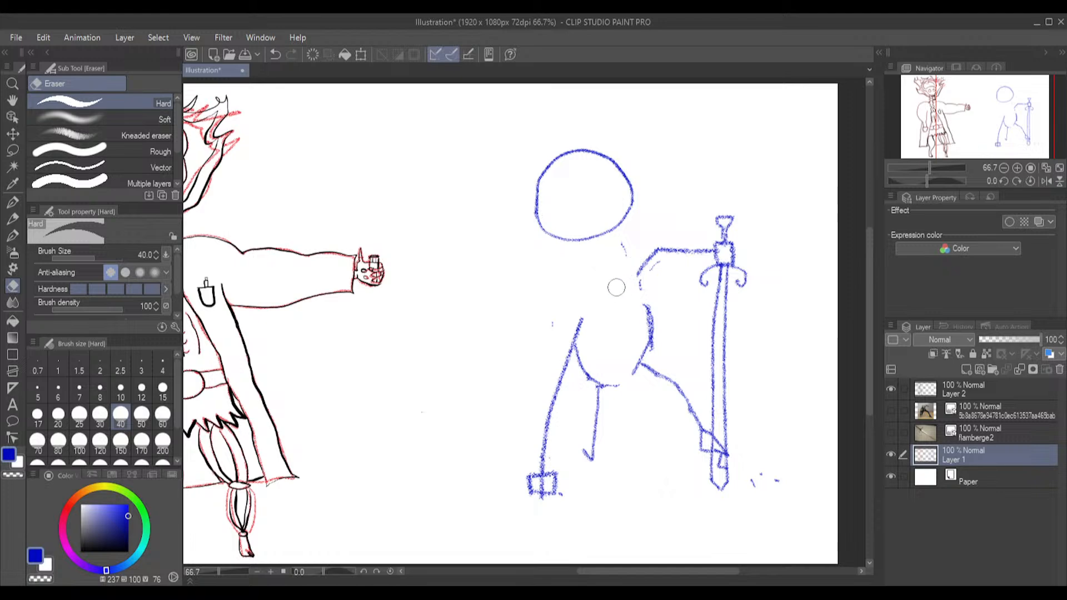
pyautogui.hotkey('ctrl', 'a')
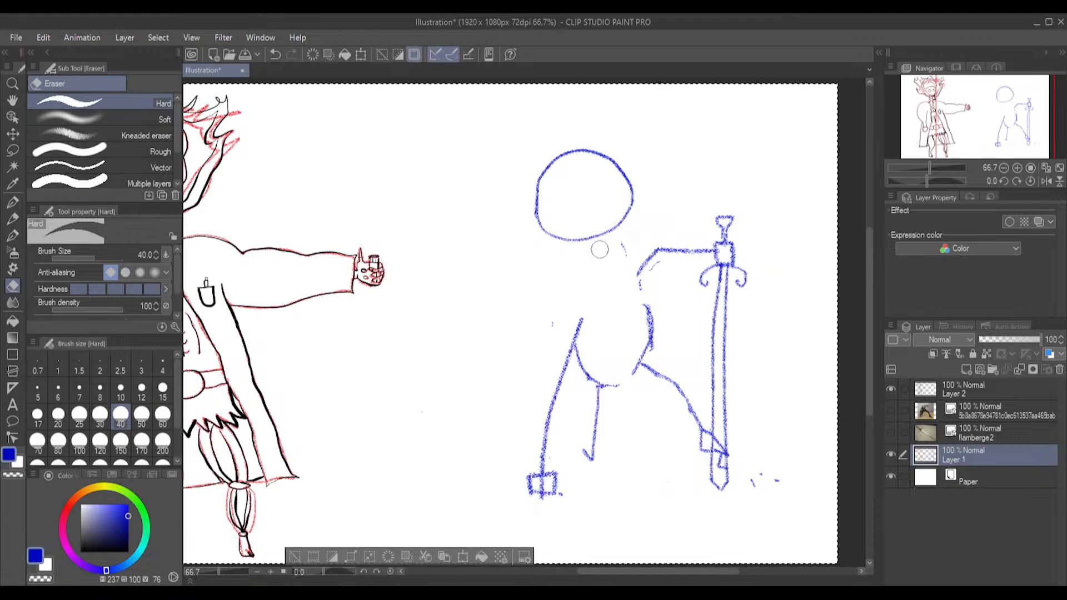
pyautogui.hotkey('ctrl', 'z')
pyautogui.hotkey('ctrl', 'z')
pyautogui.hotkey('ctrl', 'z')
pyautogui.hotkey('ctrl', 'z')
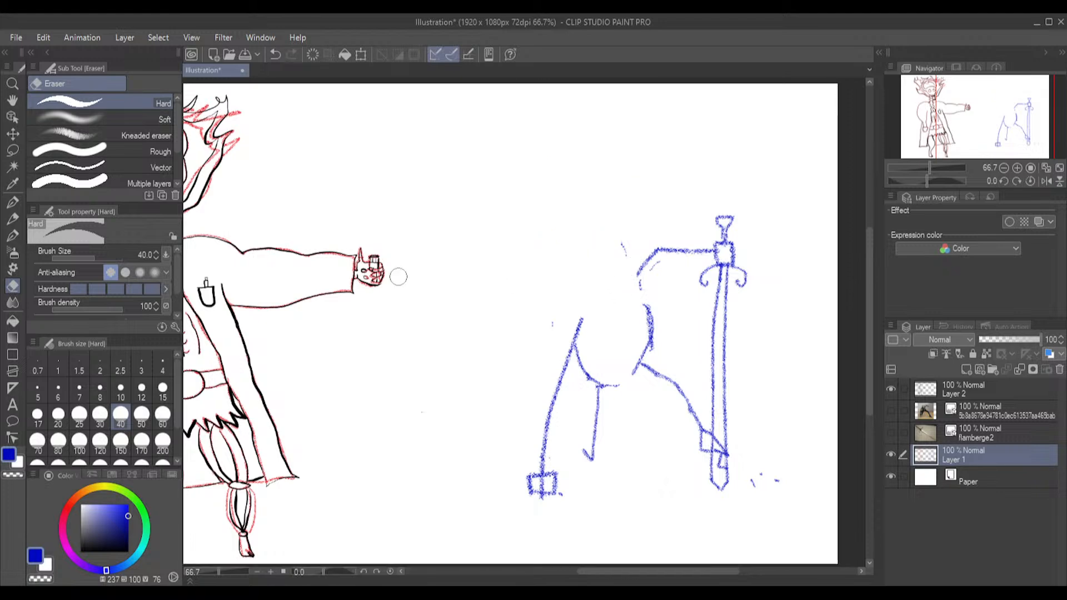
# Sketch a round head above the torso with the Pencil and clean up its doubled outline with the Hard eraser at size 15
pyautogui.click(12, 219)
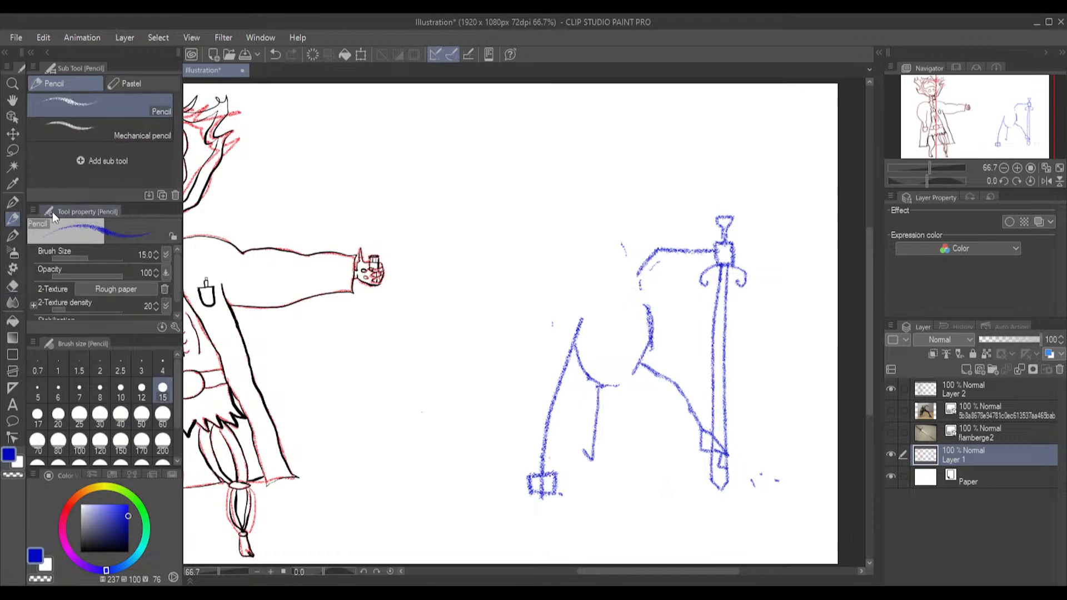
pyautogui.moveTo(587, 163)
pyautogui.mouseDown()
pyautogui.moveTo(566, 162)
pyautogui.moveTo(549, 191)
pyautogui.moveTo(556, 221)
pyautogui.moveTo(581, 233)
pyautogui.moveTo(608, 227)
pyautogui.moveTo(625, 184)
pyautogui.mouseUp()
pyautogui.moveTo(574, 155); pyautogui.dragTo(567, 158)
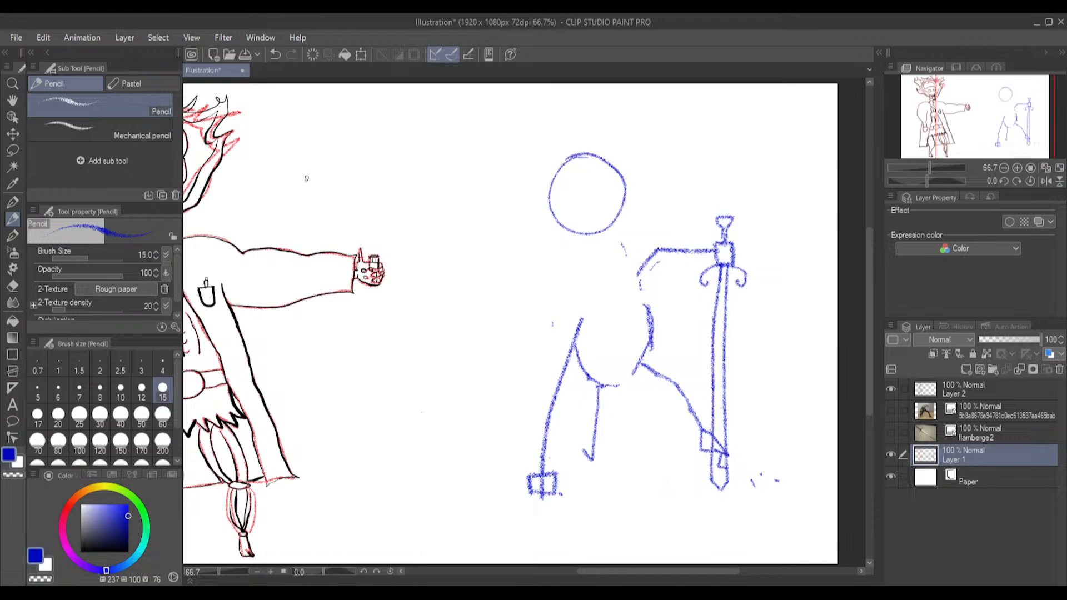
pyautogui.click(12, 286)
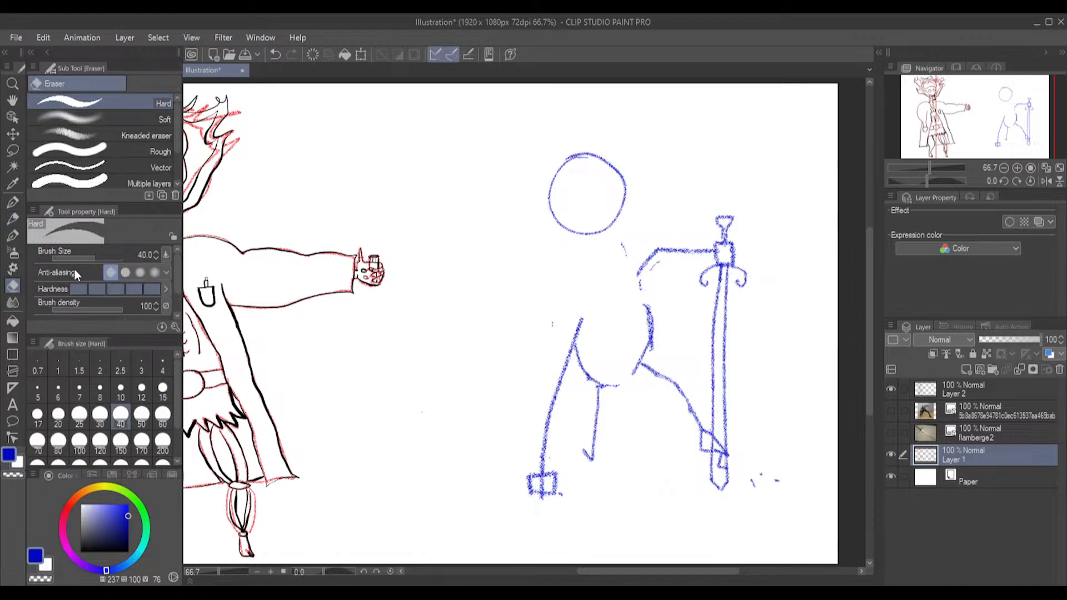
pyautogui.click(162, 389)
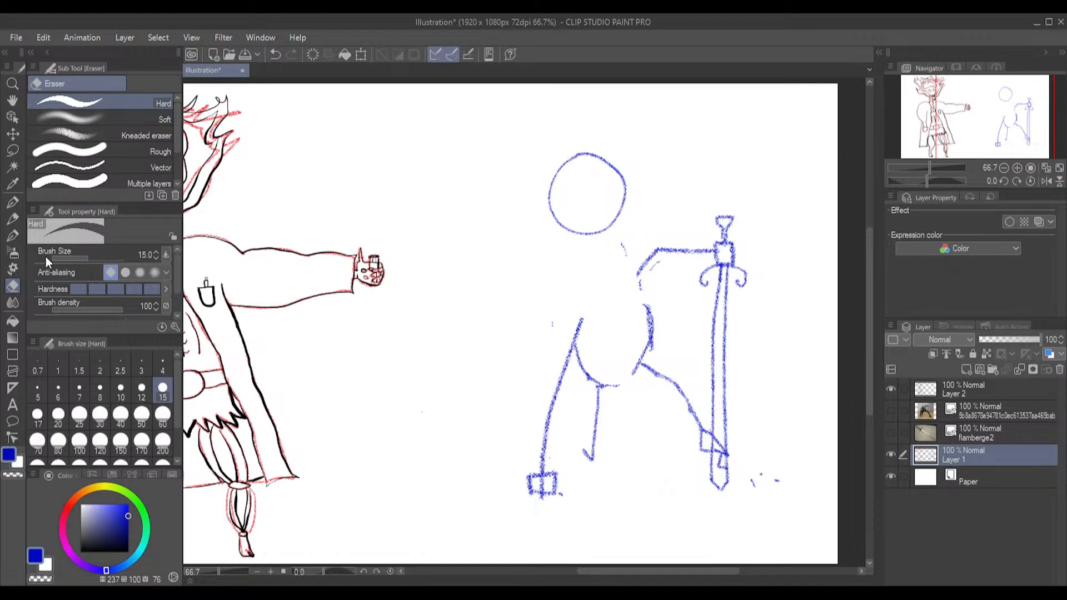
# Sketch the face inside the head circle with a slanted brow line, two half-lidded eyes, a pointed nose and an angular mouth
pyautogui.click(13, 218)
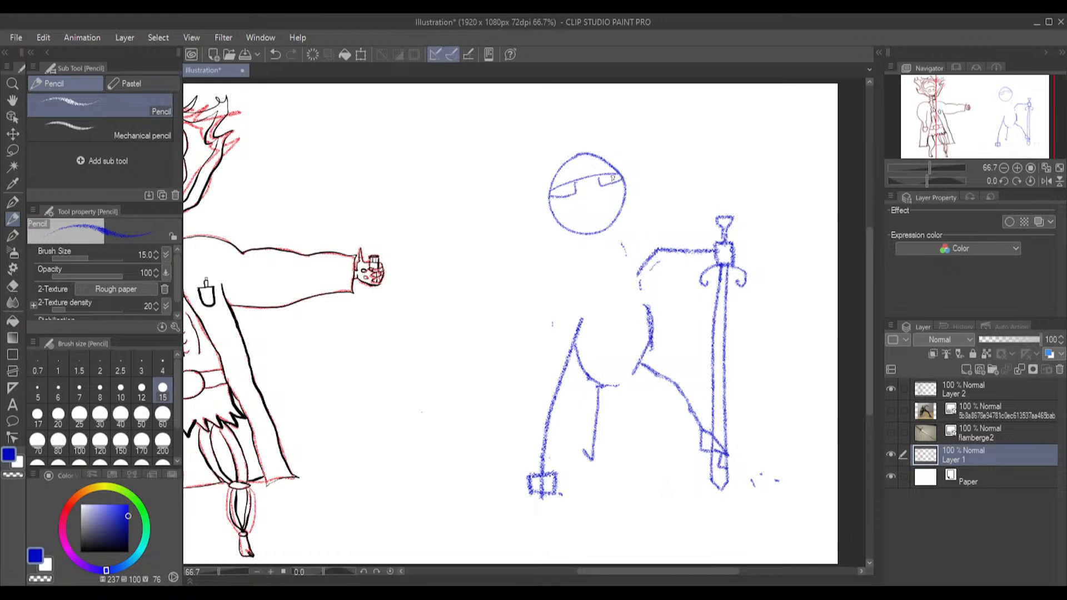
pyautogui.hotkey('ctrl', 'z')
pyautogui.hotkey('ctrl', 'z')
pyautogui.scroll(5, 558, 168)
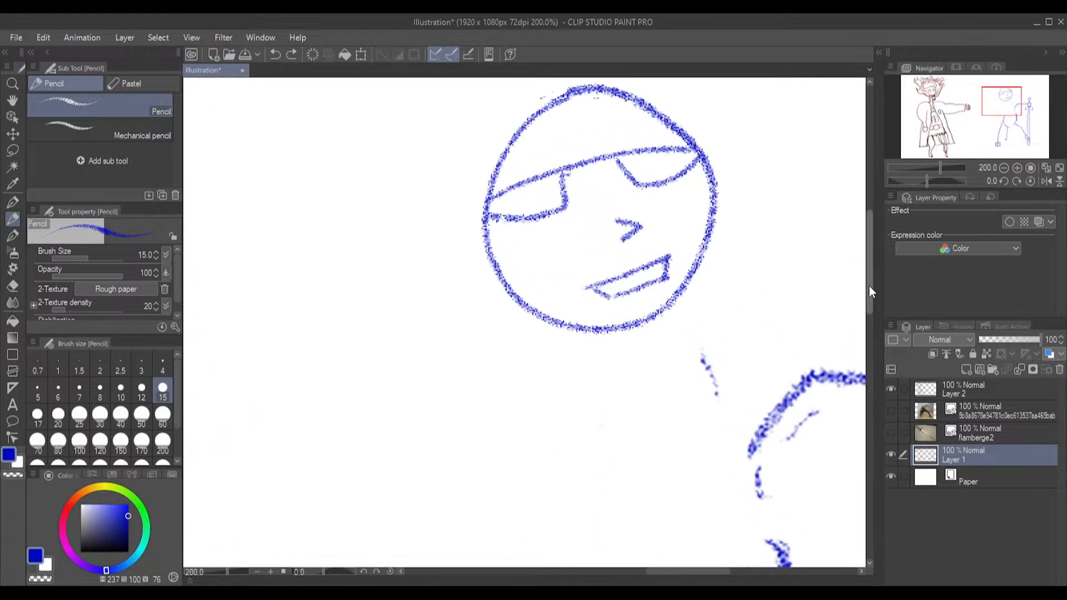
# Draw the irises and pupils inside both eyes with the Pencil at size 10, and divide the mouth into teeth
pyautogui.moveTo(869, 266); pyautogui.dragTo(868, 242)
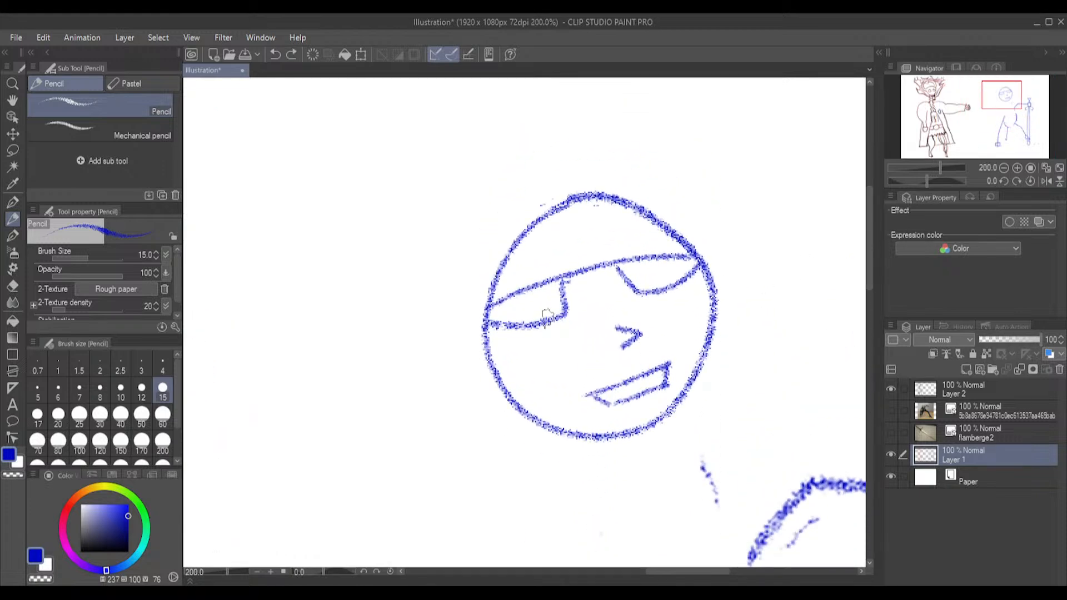
pyautogui.click(120, 390)
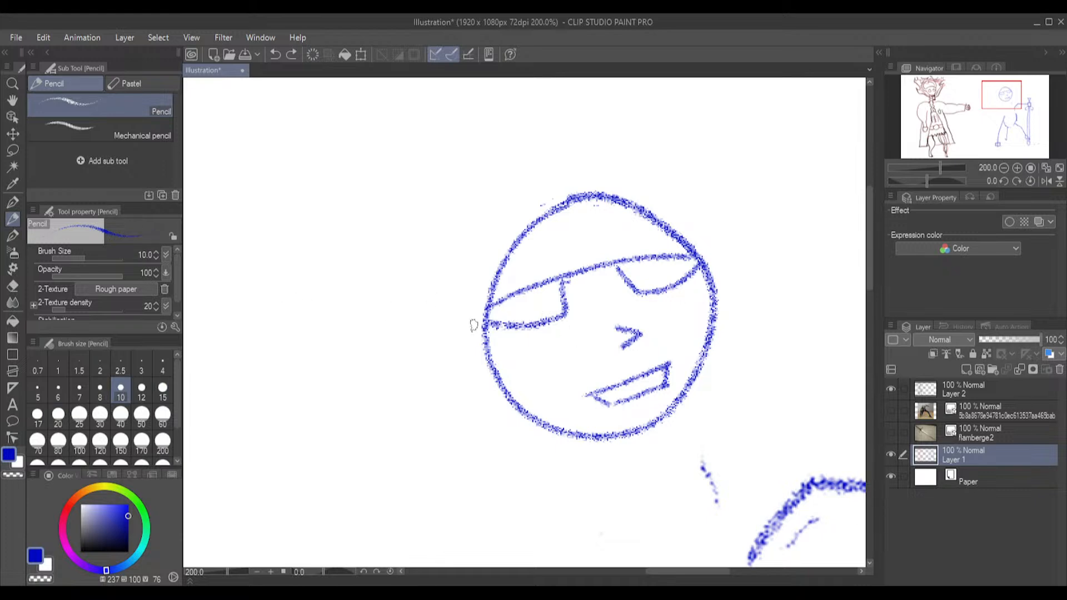
pyautogui.moveTo(500, 301)
pyautogui.mouseDown()
pyautogui.moveTo(526, 310)
pyautogui.moveTo(548, 284)
pyautogui.mouseUp()
pyautogui.hotkey('ctrl', 'z')
pyautogui.moveTo(560, 288)
pyautogui.mouseDown()
pyautogui.moveTo(527, 306)
pyautogui.moveTo(526, 322)
pyautogui.moveTo(560, 298)
pyautogui.moveTo(551, 322)
pyautogui.mouseUp()
pyautogui.moveTo(631, 283)
pyautogui.mouseDown()
pyautogui.moveTo(685, 272)
pyautogui.moveTo(666, 281)
pyautogui.mouseUp()
pyautogui.hotkey('ctrl', 'z')
pyautogui.moveTo(627, 282)
pyautogui.mouseDown()
pyautogui.moveTo(688, 270)
pyautogui.moveTo(646, 276)
pyautogui.moveTo(663, 292)
pyautogui.moveTo(635, 272)
pyautogui.moveTo(651, 284)
pyautogui.moveTo(653, 266)
pyautogui.moveTo(622, 275)
pyautogui.moveTo(662, 283)
pyautogui.moveTo(630, 289)
pyautogui.mouseUp()
pyautogui.hotkey('ctrl', 'z')
pyautogui.hotkey('ctrl', 'z')
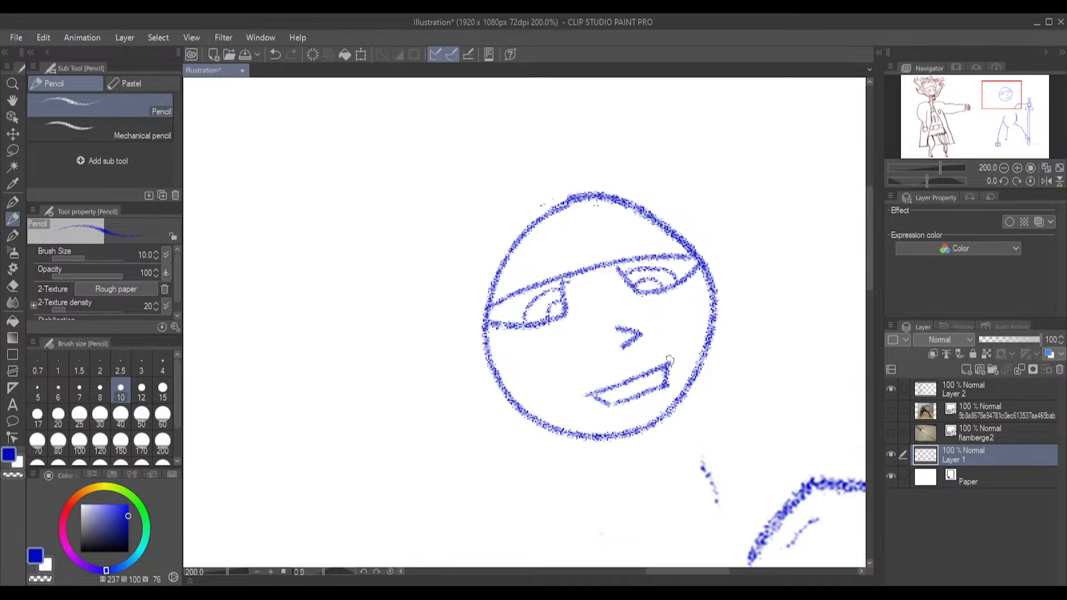
pyautogui.moveTo(613, 388)
pyautogui.mouseDown()
pyautogui.moveTo(614, 404)
pyautogui.moveTo(655, 388)
pyautogui.mouseUp()
# Sketch a helmet on the head with a brow band, a row of round studs and two inward-curving horns
pyautogui.moveTo(552, 214)
pyautogui.mouseDown()
pyautogui.moveTo(560, 234)
pyautogui.moveTo(504, 271)
pyautogui.mouseUp()
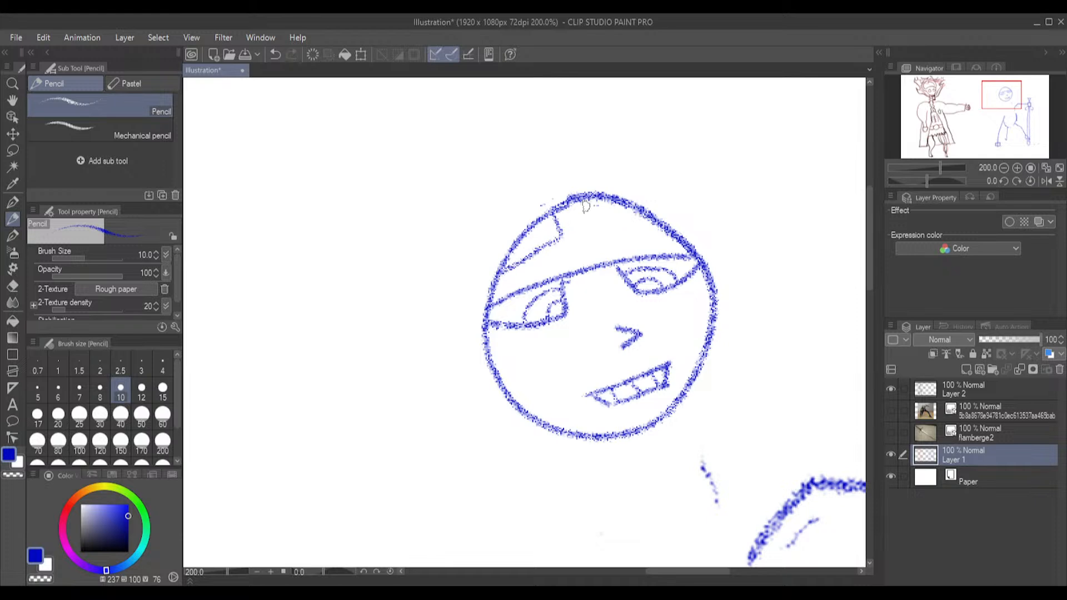
pyautogui.moveTo(586, 201)
pyautogui.mouseDown()
pyautogui.moveTo(590, 225)
pyautogui.moveTo(665, 223)
pyautogui.mouseUp()
pyautogui.moveTo(572, 210)
pyautogui.mouseDown()
pyautogui.moveTo(597, 257)
pyautogui.moveTo(589, 241)
pyautogui.mouseUp()
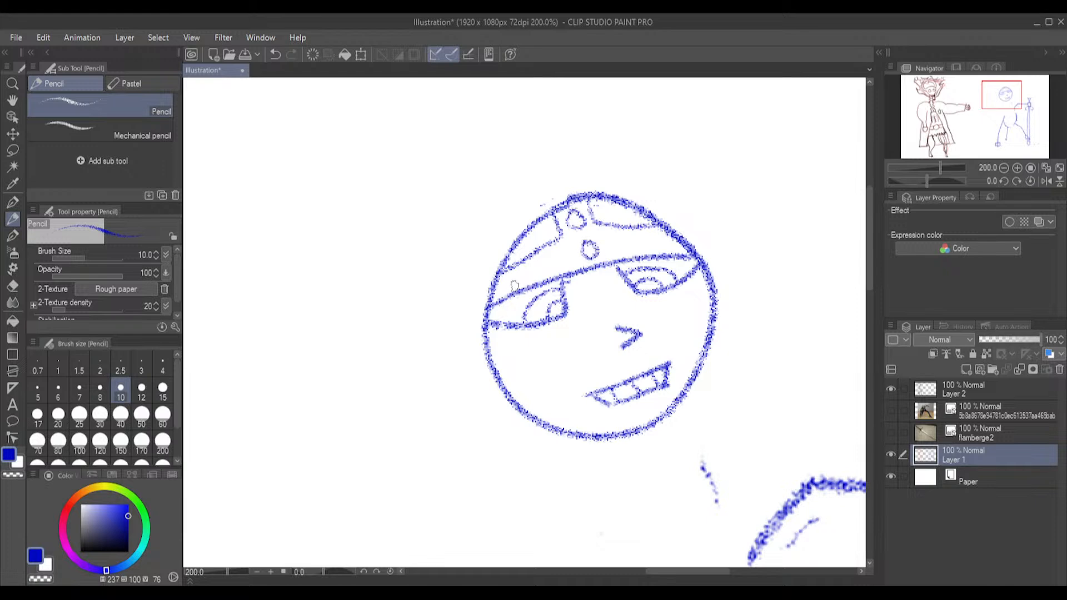
pyautogui.moveTo(508, 275)
pyautogui.mouseDown()
pyautogui.moveTo(507, 286)
pyautogui.moveTo(510, 276)
pyautogui.moveTo(549, 269)
pyautogui.moveTo(542, 263)
pyautogui.mouseUp()
pyautogui.moveTo(641, 238)
pyautogui.mouseDown()
pyautogui.moveTo(644, 250)
pyautogui.moveTo(642, 237)
pyautogui.moveTo(674, 251)
pyautogui.moveTo(670, 238)
pyautogui.moveTo(618, 254)
pyautogui.moveTo(616, 239)
pyautogui.moveTo(567, 265)
pyautogui.moveTo(570, 255)
pyautogui.mouseUp()
pyautogui.moveTo(527, 228)
pyautogui.mouseDown()
pyautogui.moveTo(479, 218)
pyautogui.moveTo(471, 189)
pyautogui.moveTo(486, 160)
pyautogui.moveTo(527, 136)
pyautogui.moveTo(479, 135)
pyautogui.moveTo(440, 182)
pyautogui.moveTo(442, 219)
pyautogui.moveTo(492, 290)
pyautogui.mouseUp()
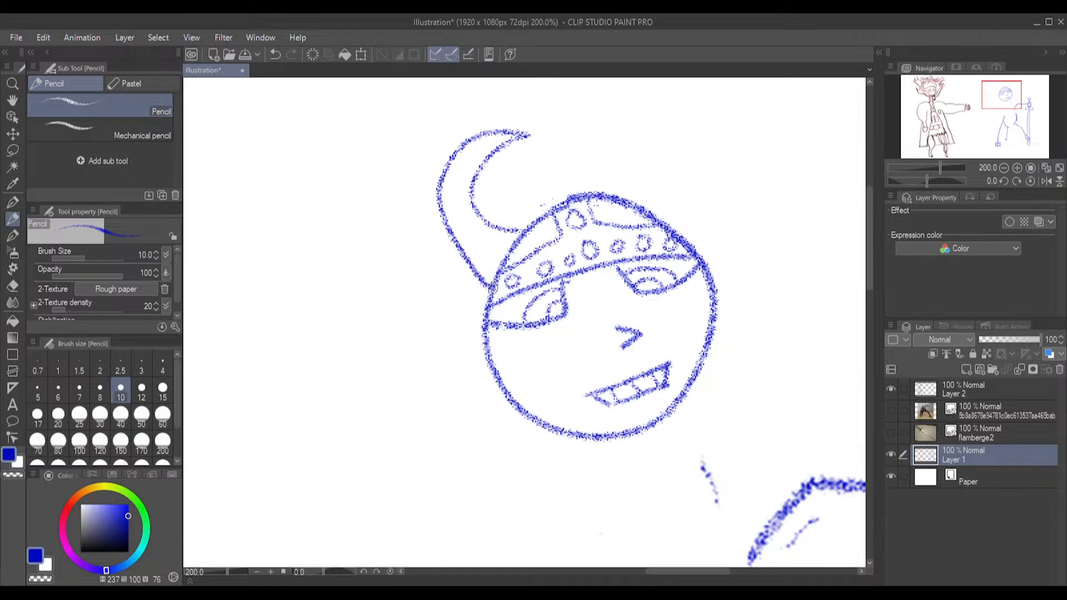
pyautogui.moveTo(654, 207)
pyautogui.mouseDown()
pyautogui.moveTo(632, 158)
pyautogui.moveTo(603, 142)
pyautogui.moveTo(559, 144)
pyautogui.moveTo(566, 135)
pyautogui.moveTo(586, 119)
pyautogui.moveTo(616, 119)
pyautogui.moveTo(680, 151)
pyautogui.moveTo(693, 177)
pyautogui.moveTo(688, 238)
pyautogui.mouseUp()
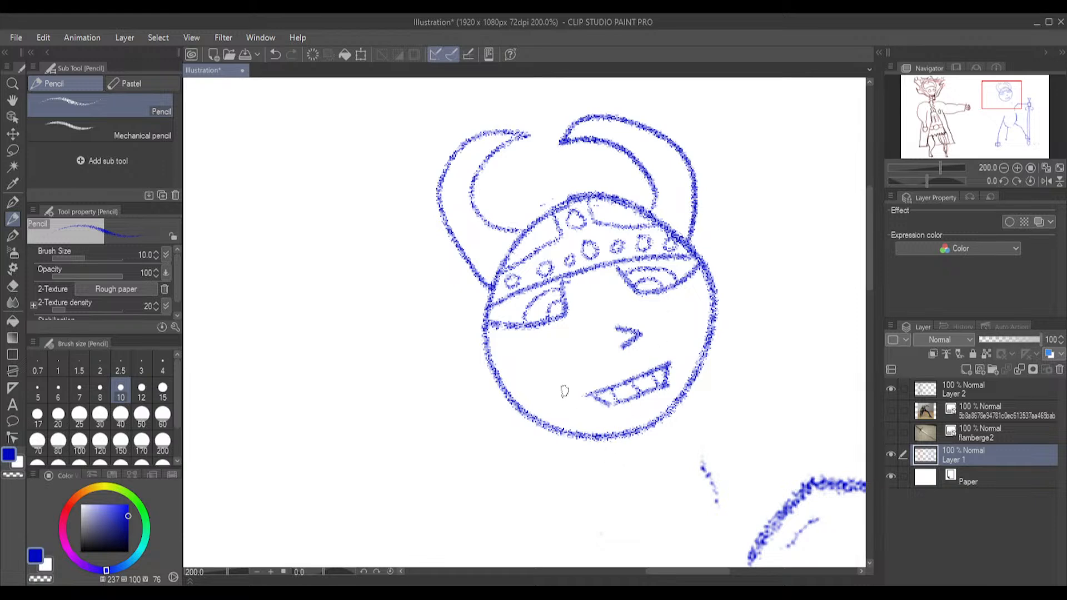
# Lasso the horned head, move it down onto the torso between the shoulders and deselect it
pyautogui.scroll(-3, 564, 391)
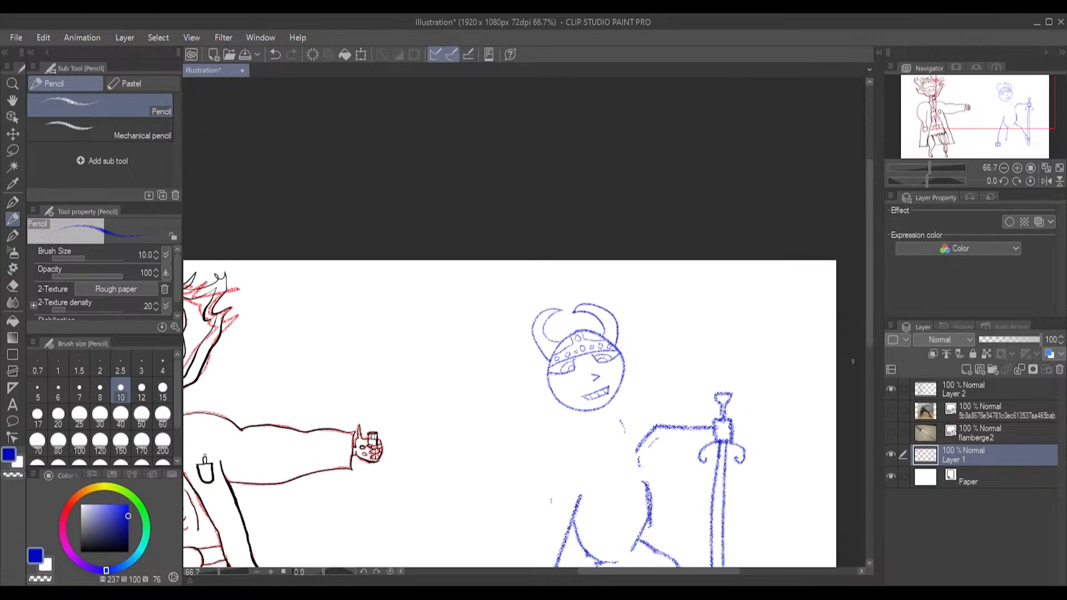
pyautogui.moveTo(872, 197); pyautogui.dragTo(882, 246)
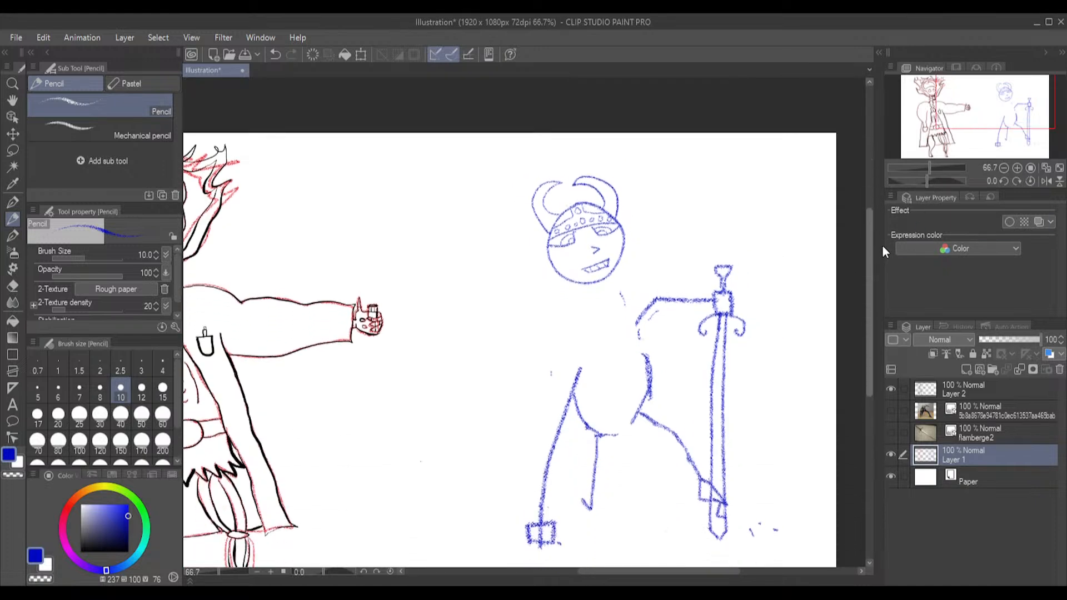
pyautogui.click(13, 155)
pyautogui.moveTo(588, 157)
pyautogui.mouseDown()
pyautogui.moveTo(536, 164)
pyautogui.moveTo(504, 203)
pyautogui.moveTo(534, 267)
pyautogui.moveTo(580, 295)
pyautogui.moveTo(620, 282)
pyautogui.moveTo(646, 229)
pyautogui.moveTo(583, 156)
pyautogui.mouseUp()
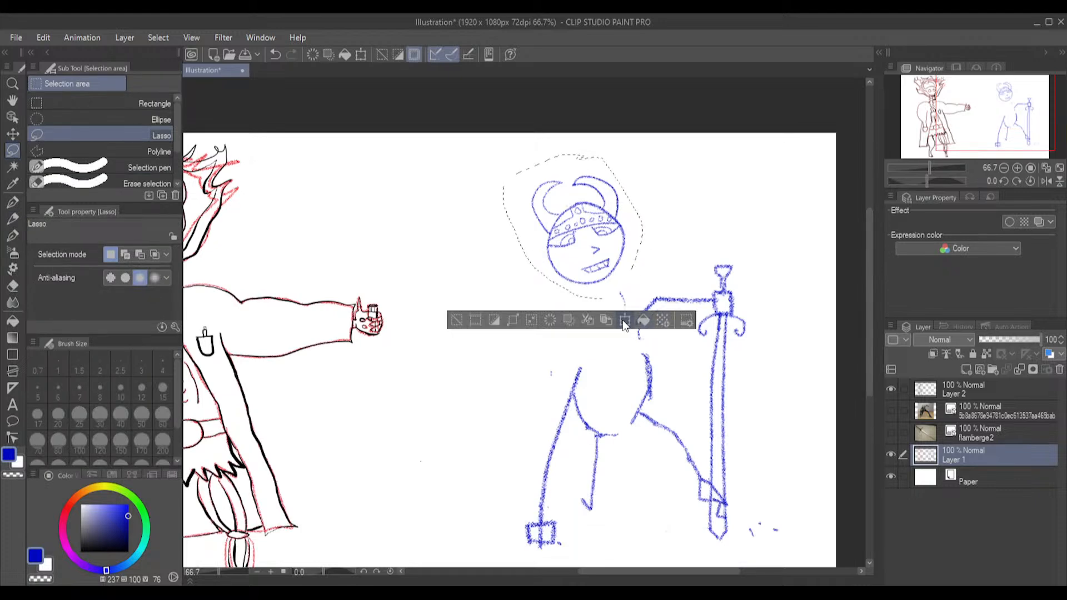
pyautogui.click(625, 320)
pyautogui.moveTo(616, 262); pyautogui.dragTo(619, 325)
pyautogui.press('Return')
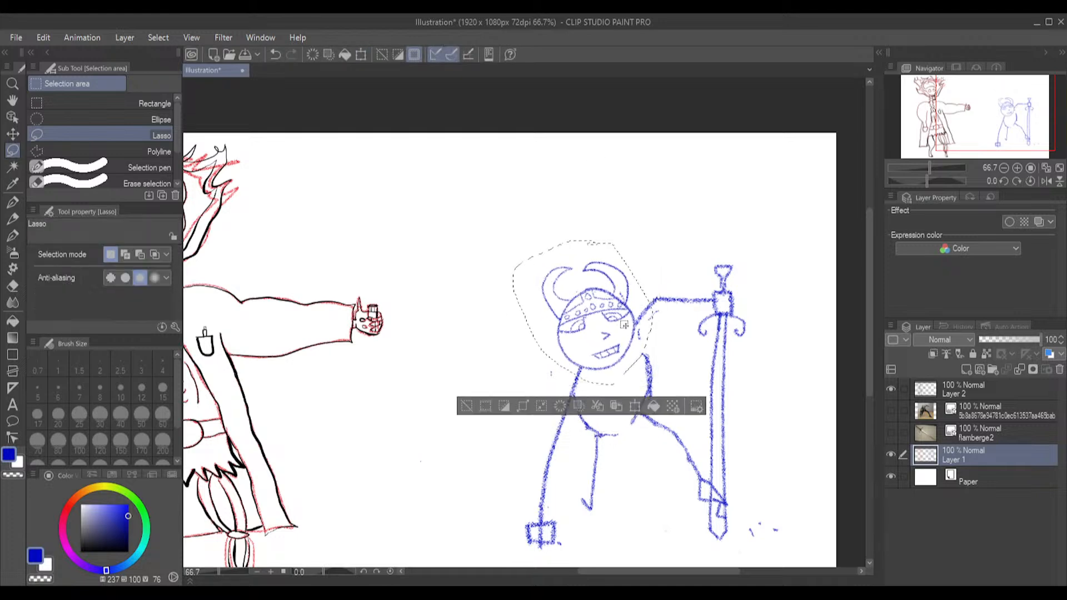
pyautogui.click(634, 405)
pyautogui.moveTo(623, 337); pyautogui.dragTo(619, 340)
pyautogui.moveTo(778, 263); pyautogui.dragTo(776, 262)
pyautogui.click(545, 405)
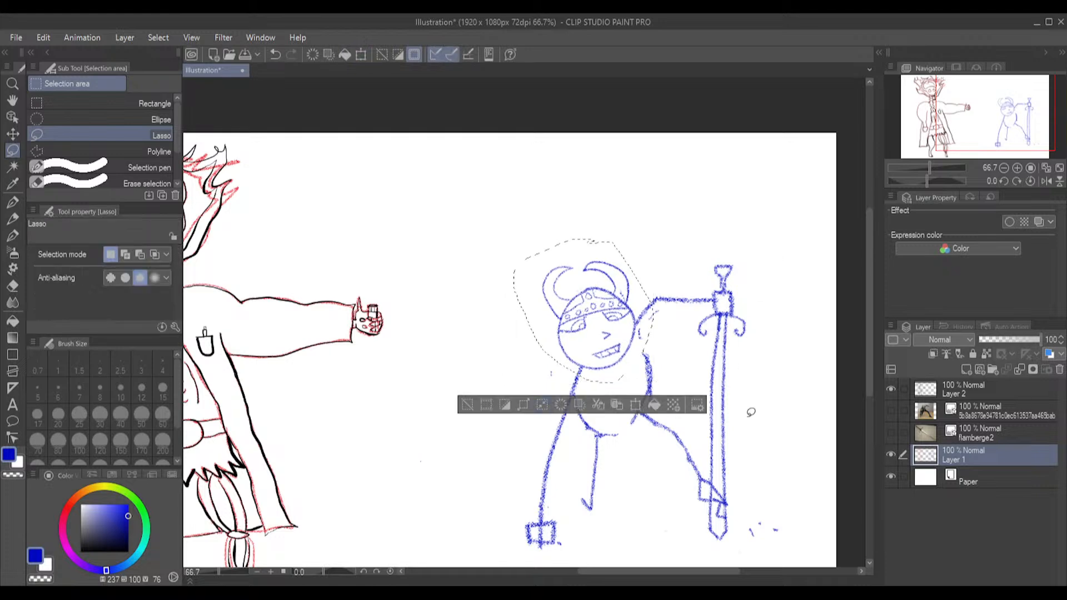
pyautogui.hotkey('ctrl', 'd')
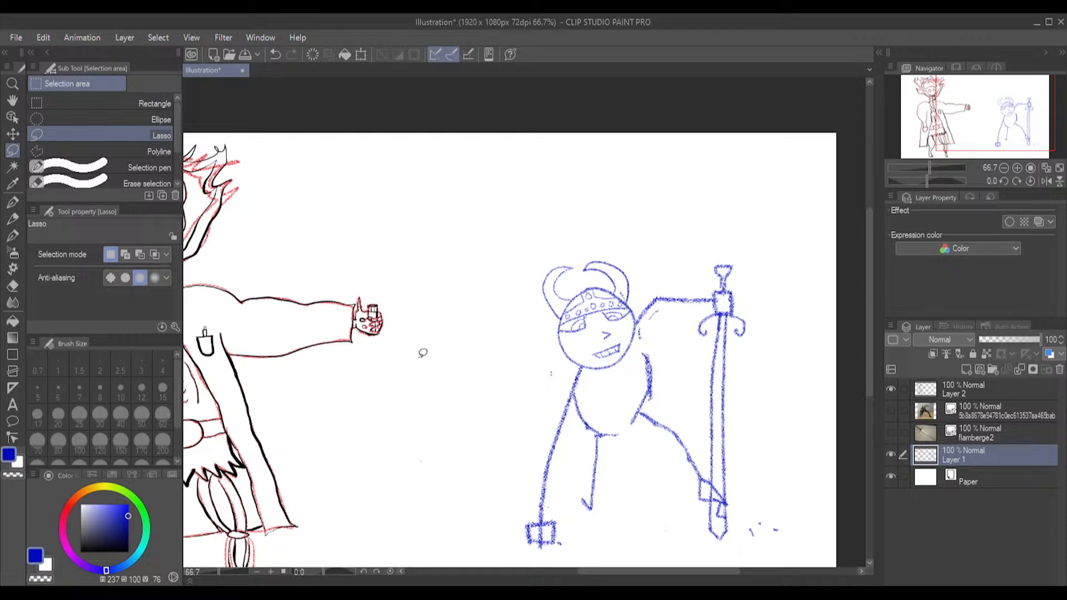
# Draw the tunic's shoulder, outer side and flared hem with the Pencil at size 15, and erase the old torso lines beneath with the Hard eraser
pyautogui.scroll(3, 661, 308)
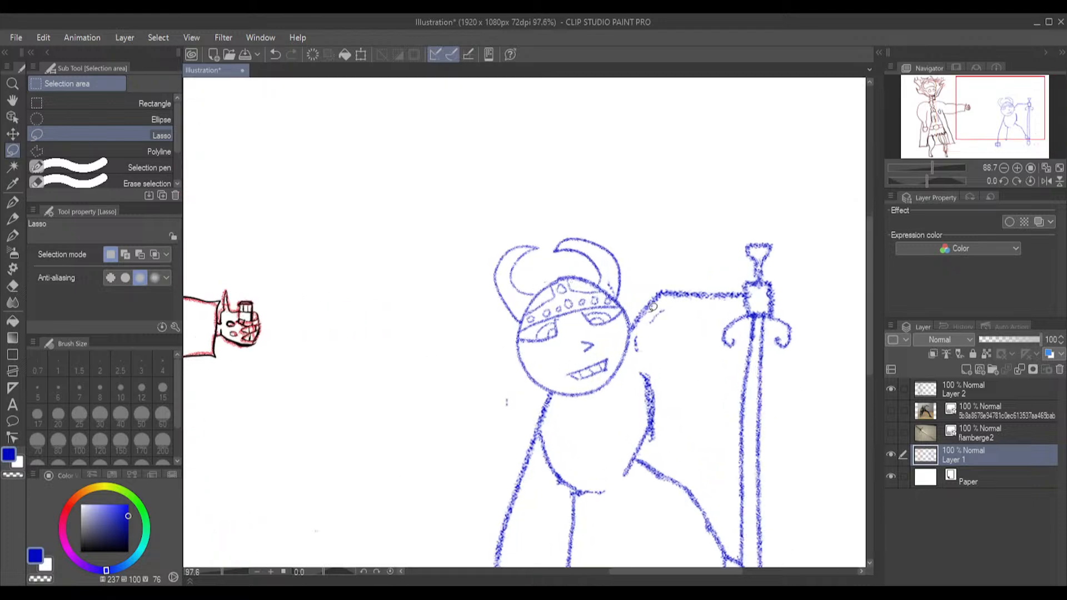
pyautogui.click(12, 218)
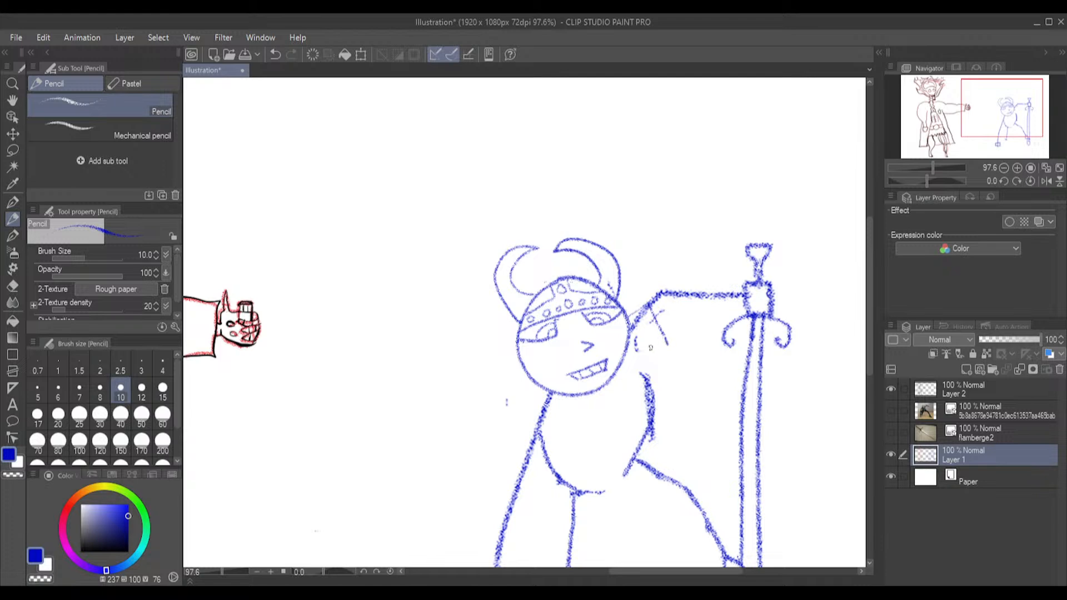
pyautogui.hotkey('ctrl', 'z')
pyautogui.click(162, 390)
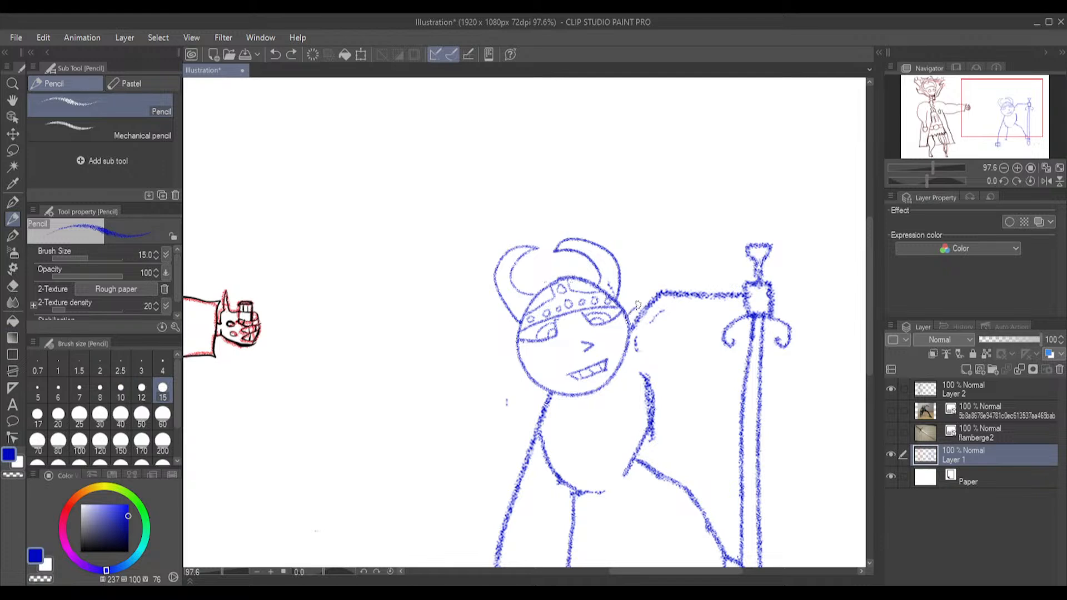
pyautogui.moveTo(644, 303); pyautogui.dragTo(653, 345)
pyautogui.moveTo(654, 350); pyautogui.dragTo(666, 428)
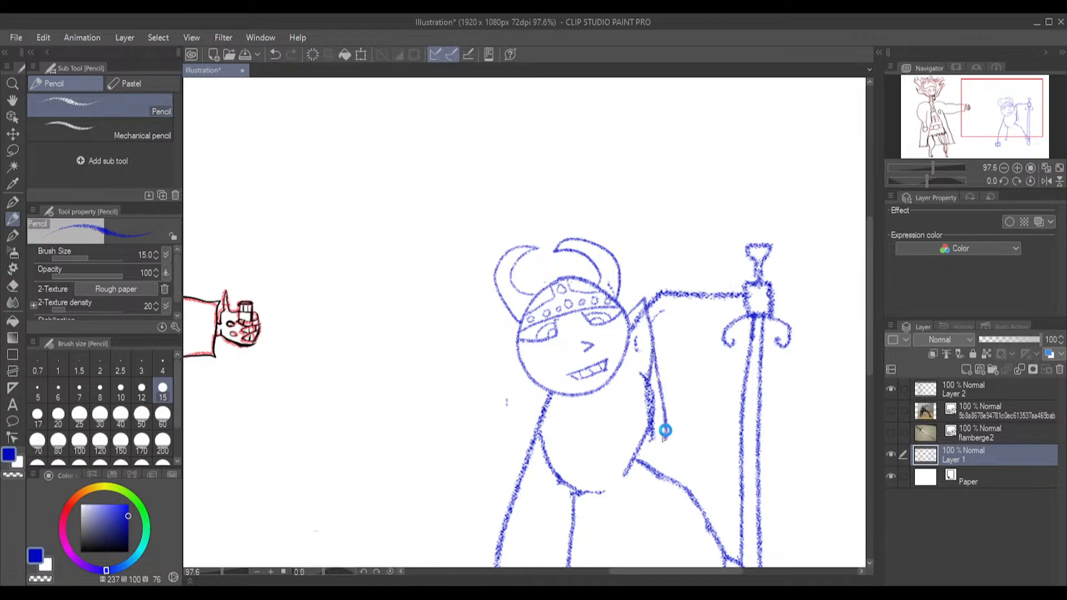
pyautogui.hotkey('ctrl', 'z')
pyautogui.moveTo(654, 350)
pyautogui.mouseDown()
pyautogui.moveTo(642, 449)
pyautogui.moveTo(640, 439)
pyautogui.moveTo(659, 462)
pyautogui.moveTo(563, 494)
pyautogui.mouseUp()
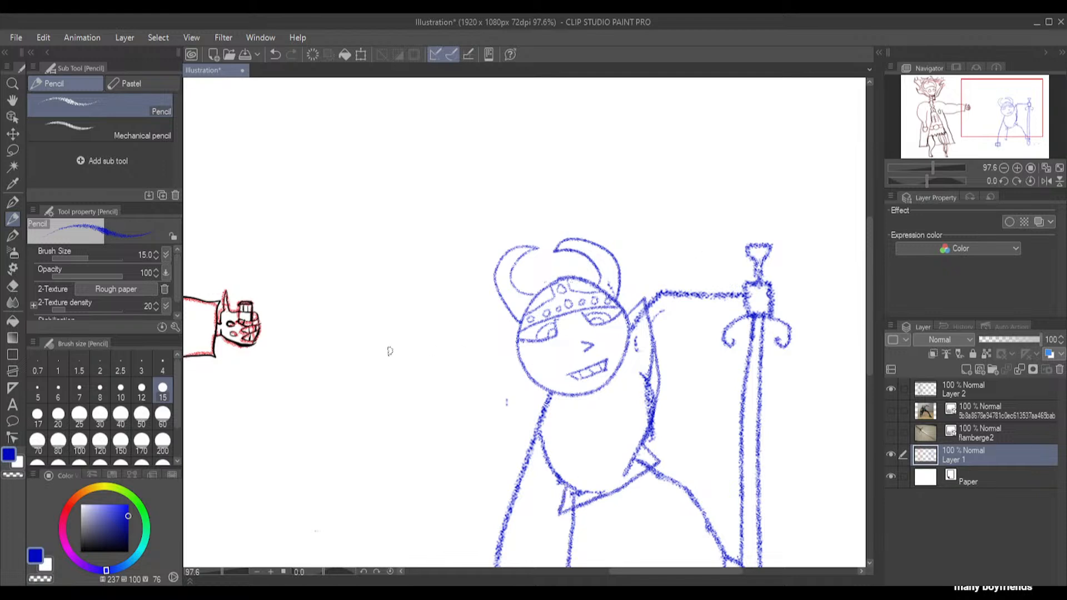
pyautogui.click(17, 289)
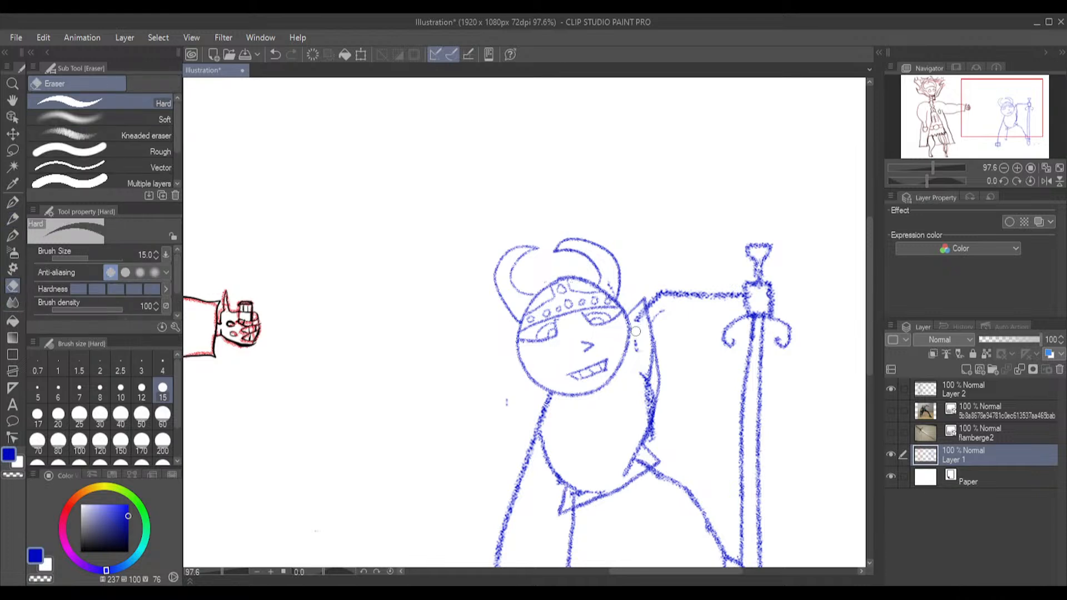
pyautogui.moveTo(647, 357); pyautogui.dragTo(648, 406)
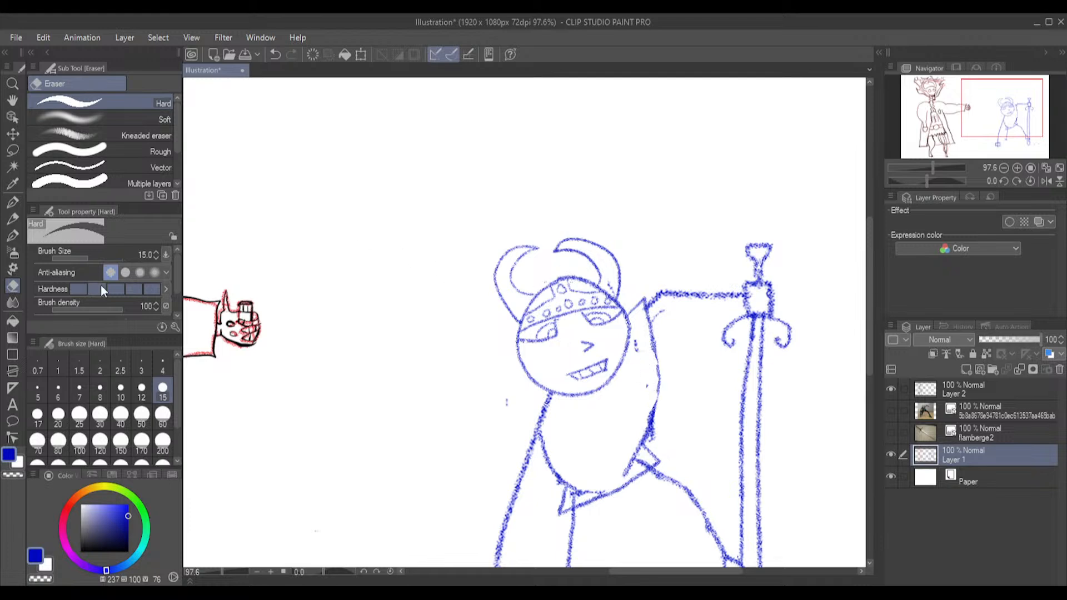
# Draw a flared gauntlet cuff behind the hand holding the sword and erase the arm line inside it
pyautogui.click(14, 238)
pyautogui.click(15, 221)
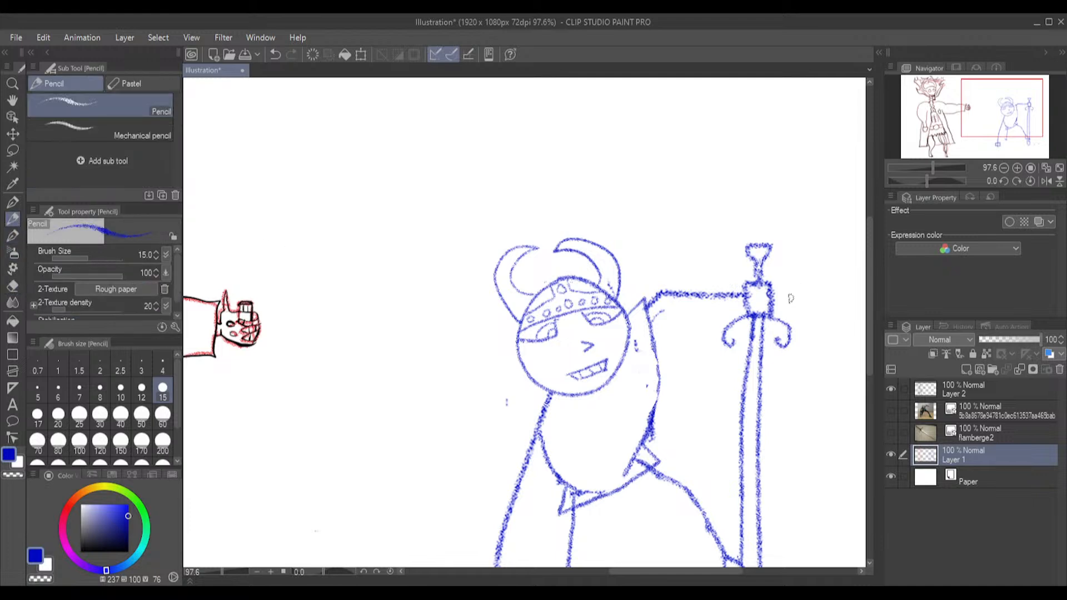
pyautogui.moveTo(746, 285)
pyautogui.mouseDown()
pyautogui.moveTo(698, 265)
pyautogui.moveTo(697, 326)
pyautogui.moveTo(750, 314)
pyautogui.mouseUp()
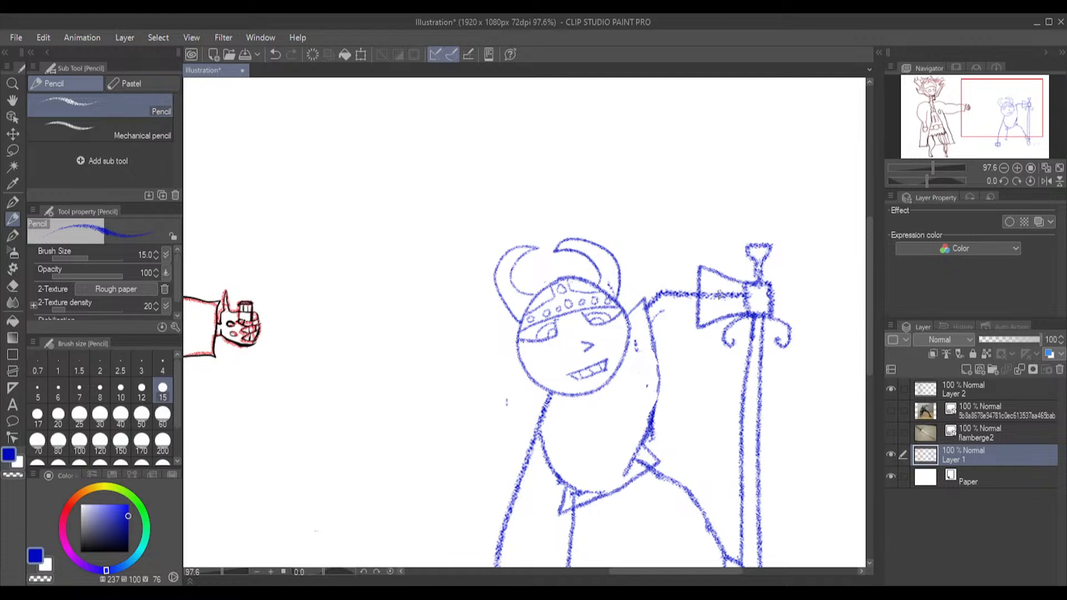
pyautogui.click(12, 285)
pyautogui.moveTo(722, 301)
pyautogui.mouseDown()
pyautogui.moveTo(704, 296)
pyautogui.moveTo(741, 299)
pyautogui.mouseUp()
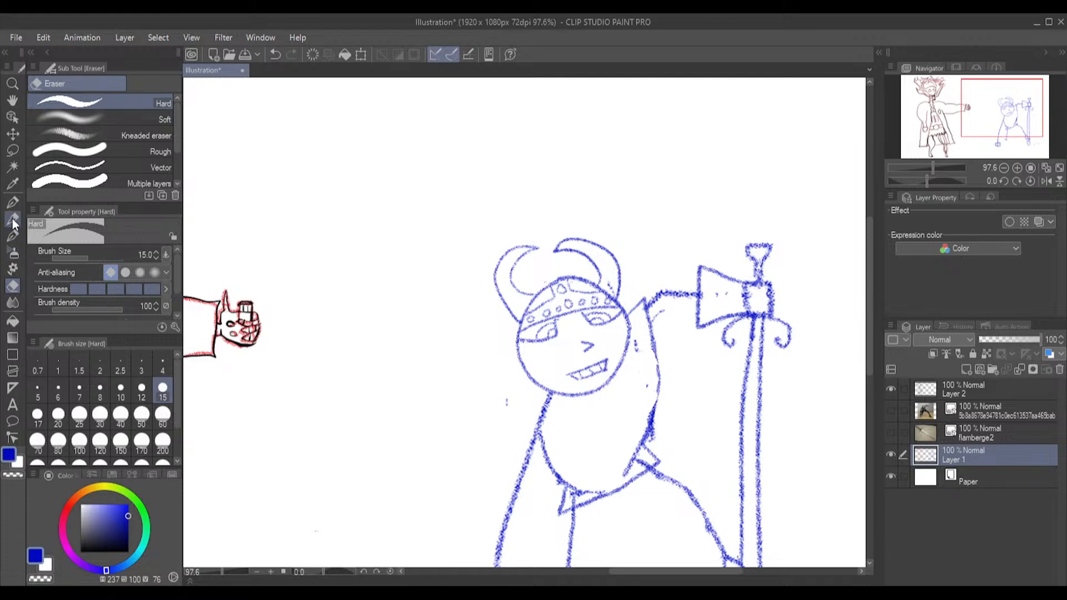
# Draw the lower edge of the sword arm between shoulder and cuff, and erase the stray lines crossing the tunic's hem
pyautogui.click(13, 219)
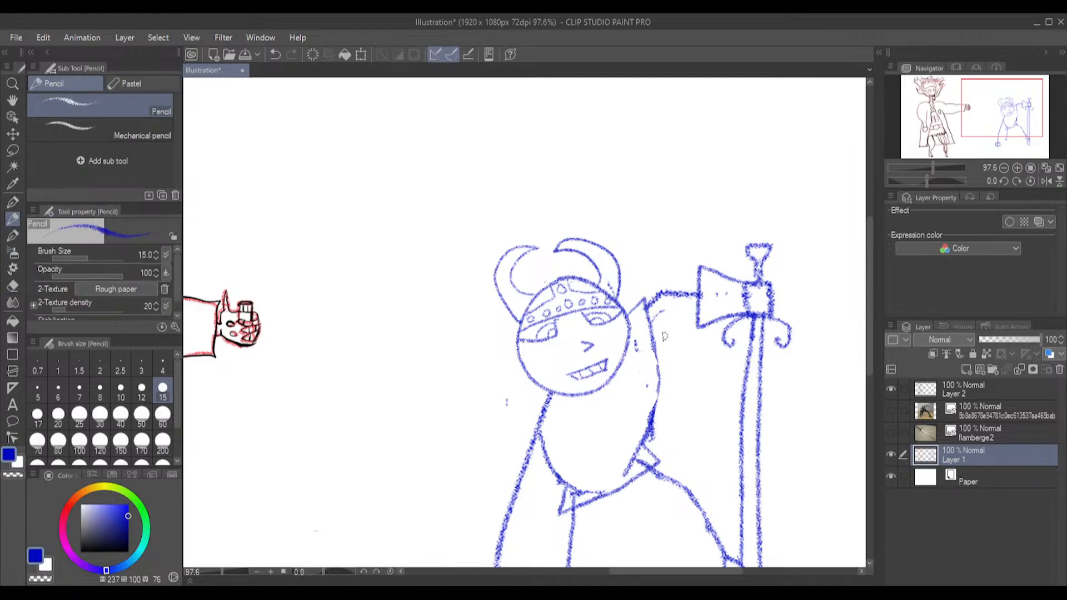
pyautogui.moveTo(653, 325); pyautogui.dragTo(666, 325)
pyautogui.moveTo(680, 316); pyautogui.dragTo(695, 314)
pyautogui.hotkey('ctrl', 'z')
pyautogui.hotkey('ctrl', 'z')
pyautogui.moveTo(651, 324); pyautogui.dragTo(662, 313)
pyautogui.click(13, 286)
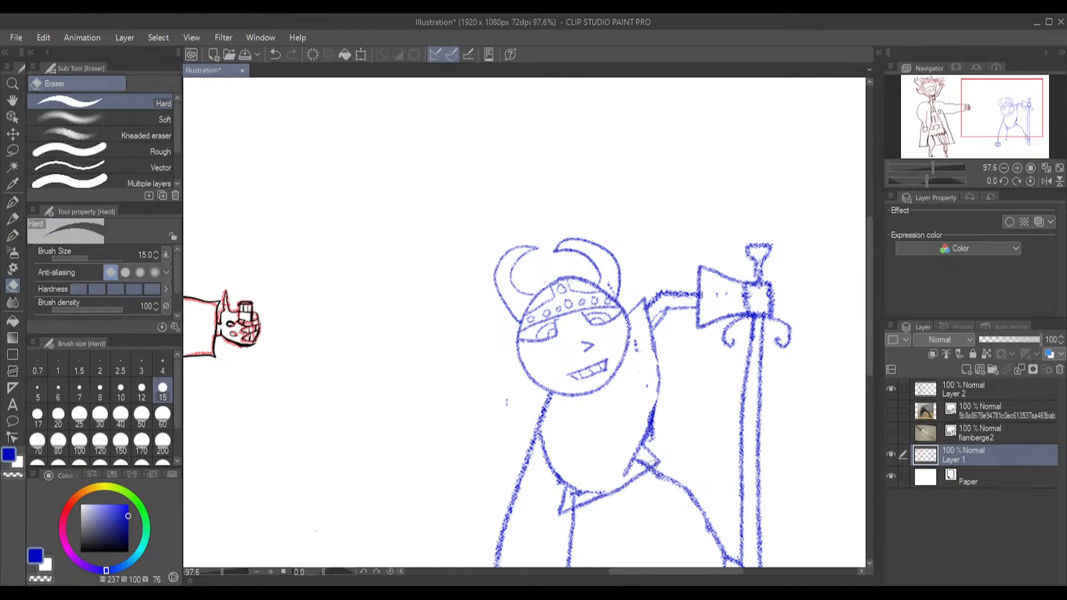
pyautogui.moveTo(638, 465)
pyautogui.mouseDown()
pyautogui.moveTo(632, 472)
pyautogui.moveTo(633, 461)
pyautogui.mouseUp()
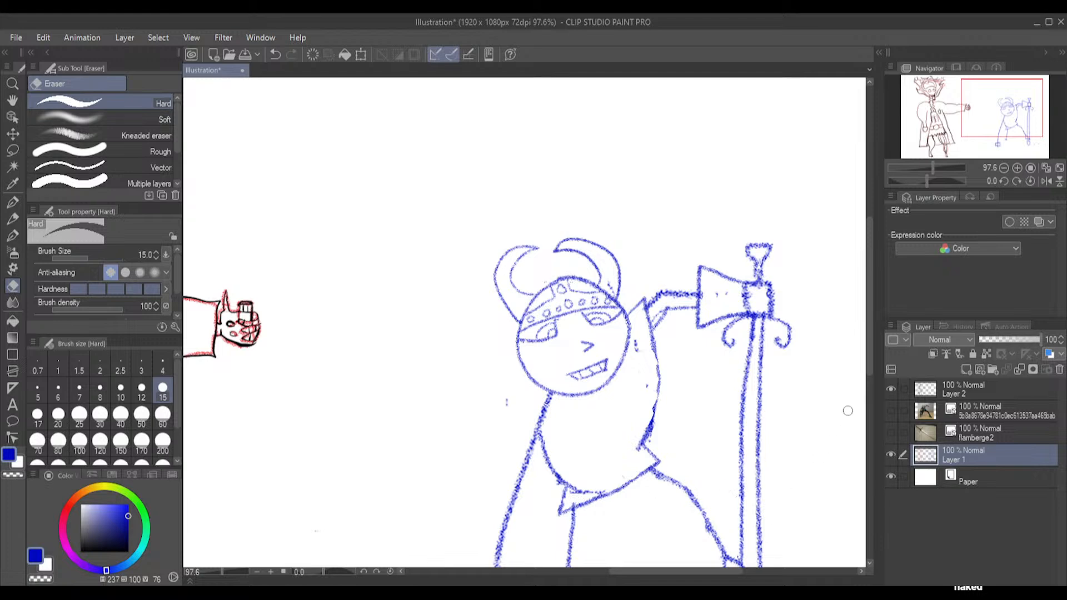
# Draw a boot around the lower leg with its toe emerging behind the sword, and erase the old leg lines inside it
pyautogui.moveTo(868, 312)
pyautogui.mouseDown()
pyautogui.moveTo(869, 369)
pyautogui.moveTo(869, 359)
pyautogui.mouseUp()
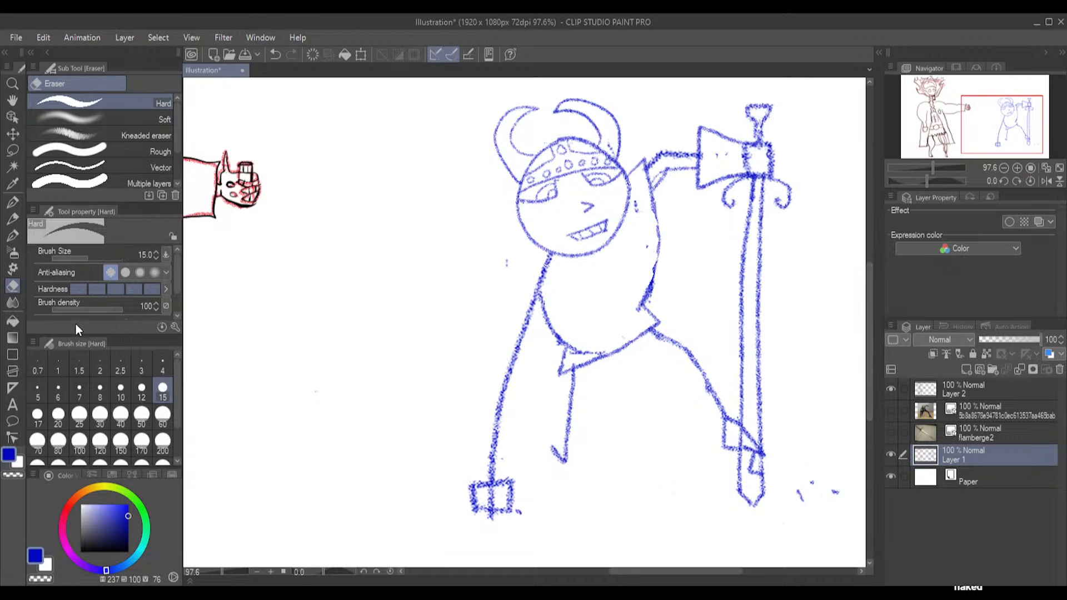
pyautogui.click(12, 218)
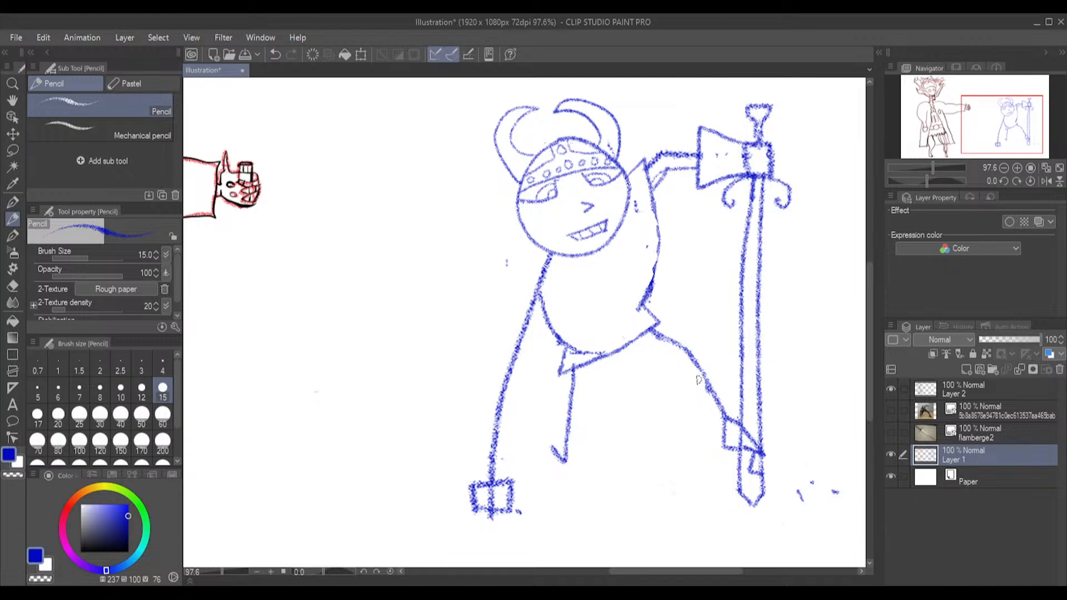
pyautogui.moveTo(691, 385)
pyautogui.mouseDown()
pyautogui.moveTo(721, 370)
pyautogui.moveTo(734, 405)
pyautogui.mouseUp()
pyautogui.moveTo(685, 387); pyautogui.dragTo(704, 425)
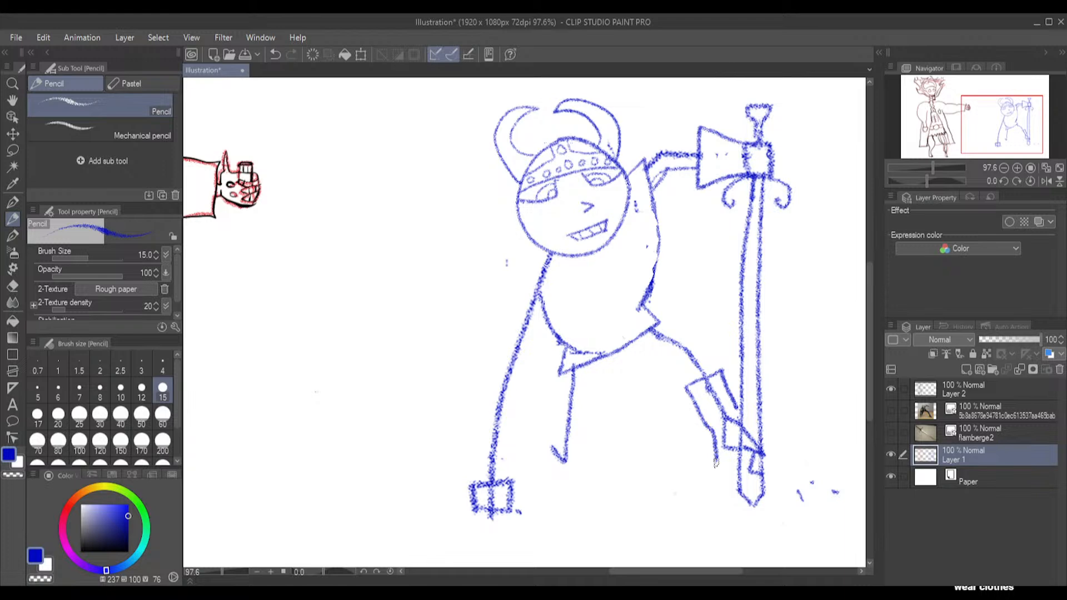
pyautogui.moveTo(717, 461); pyautogui.dragTo(730, 465)
pyautogui.moveTo(762, 429)
pyautogui.mouseDown()
pyautogui.moveTo(783, 457)
pyautogui.moveTo(769, 472)
pyautogui.mouseUp()
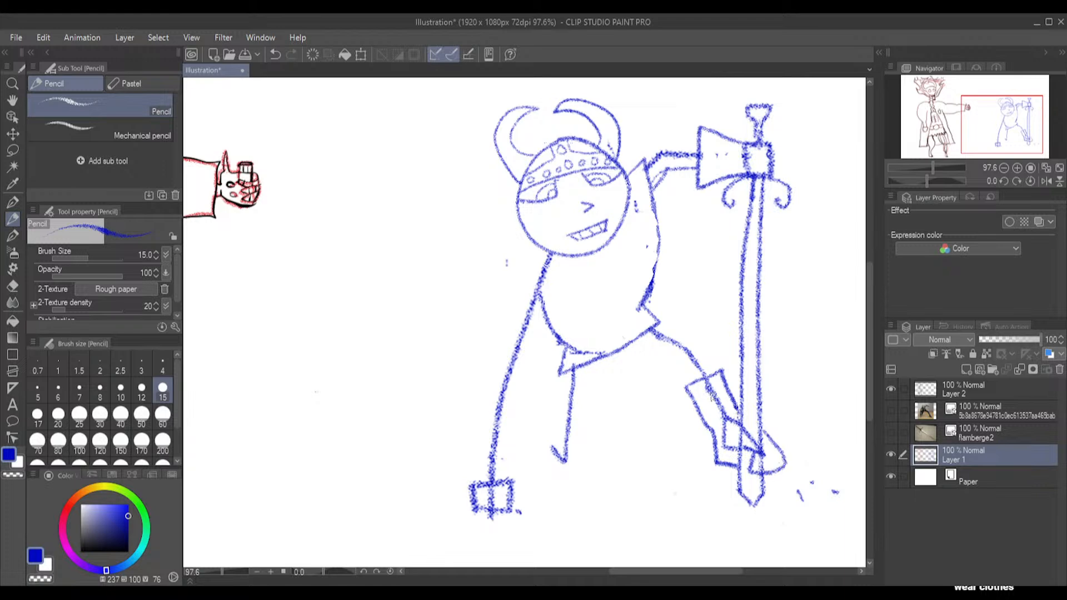
pyautogui.click(12, 285)
pyautogui.moveTo(715, 402)
pyautogui.mouseDown()
pyautogui.moveTo(707, 386)
pyautogui.moveTo(731, 448)
pyautogui.moveTo(727, 415)
pyautogui.moveTo(748, 439)
pyautogui.moveTo(754, 470)
pyautogui.moveTo(753, 444)
pyautogui.moveTo(759, 451)
pyautogui.mouseUp()
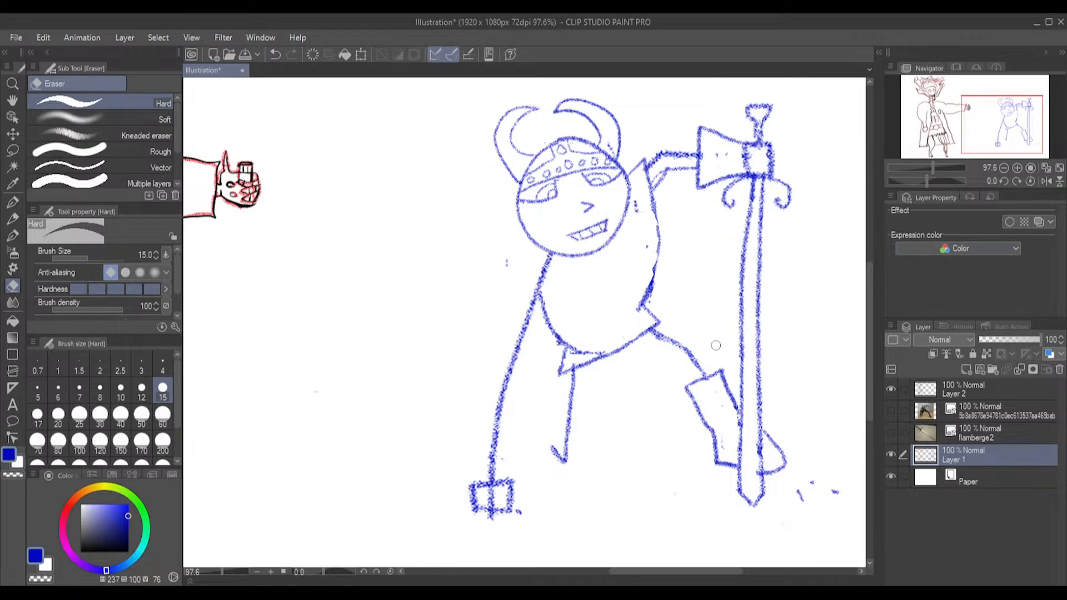
# Erase the single-line thigh above the boot and redraw it as a bulky trouser leg from the tunic hem to the boot top
pyautogui.moveTo(662, 333)
pyautogui.mouseDown()
pyautogui.moveTo(652, 336)
pyautogui.moveTo(667, 334)
pyautogui.moveTo(706, 369)
pyautogui.mouseUp()
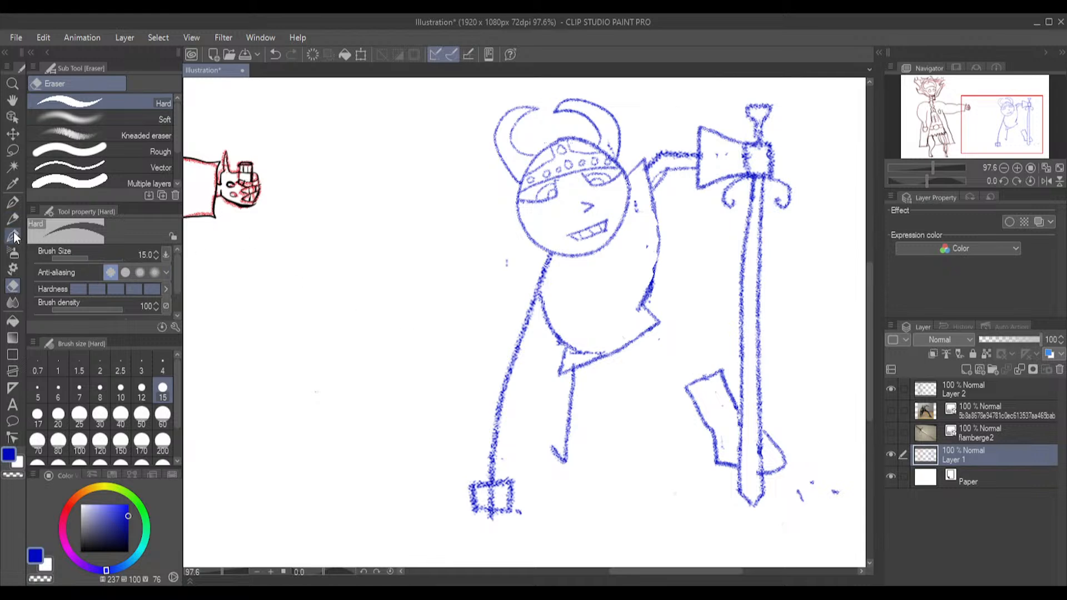
pyautogui.click(12, 218)
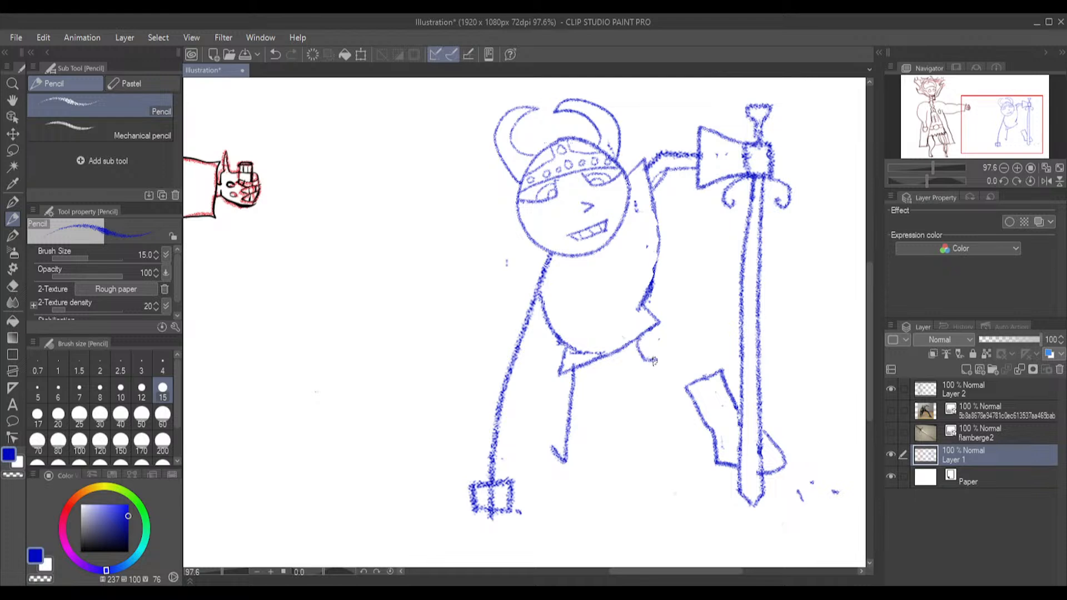
pyautogui.moveTo(640, 360)
pyautogui.mouseDown()
pyautogui.moveTo(642, 380)
pyautogui.moveTo(675, 387)
pyautogui.moveTo(712, 356)
pyautogui.moveTo(687, 332)
pyautogui.moveTo(648, 334)
pyautogui.mouseUp()
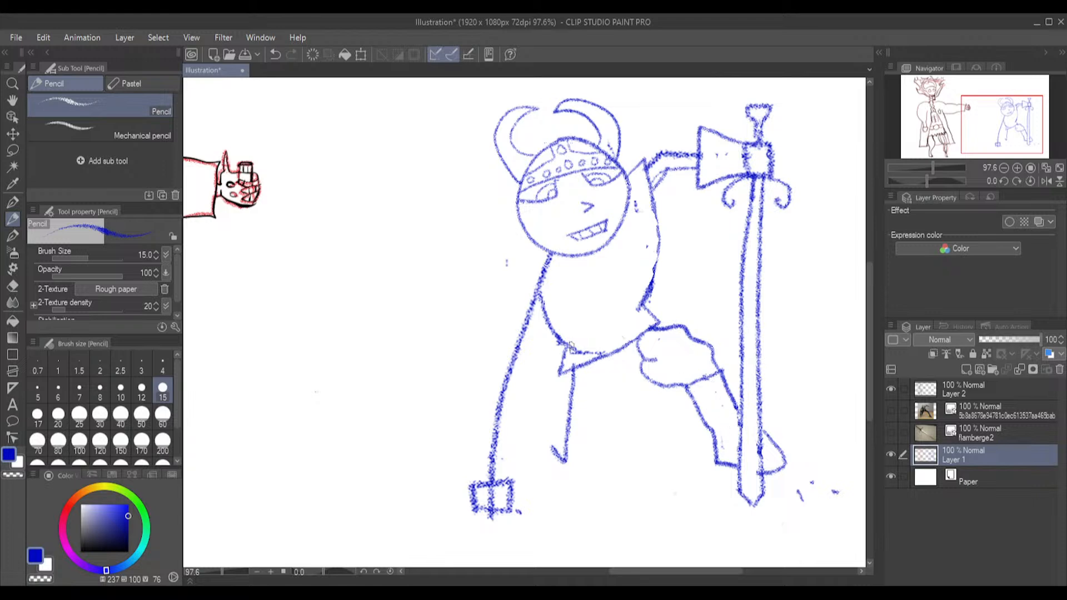
# Draw a slanted belt with a round buckle across the waist above the tunic's hem
pyautogui.moveTo(568, 346); pyautogui.dragTo(652, 288)
pyautogui.moveTo(575, 354)
pyautogui.mouseDown()
pyautogui.moveTo(643, 312)
pyautogui.moveTo(605, 332)
pyautogui.moveTo(621, 328)
pyautogui.moveTo(610, 318)
pyautogui.mouseUp()
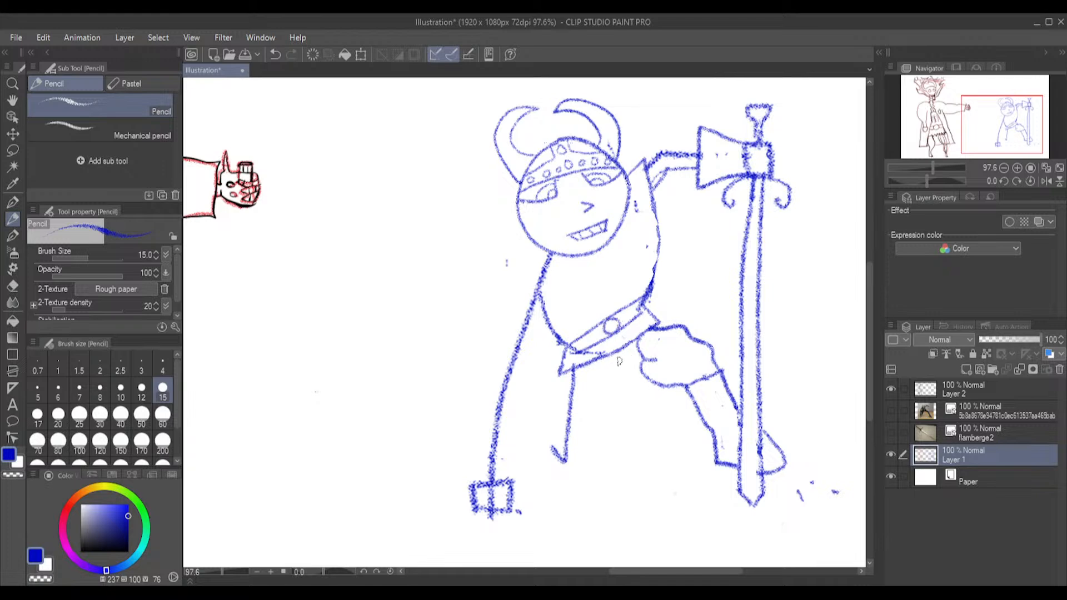
# Erase the stray line on the trouser leg's inner edge, and draw a short pointed sleeve over the planted arm's shoulder
pyautogui.click(14, 286)
pyautogui.moveTo(661, 364)
pyautogui.mouseDown()
pyautogui.moveTo(647, 362)
pyautogui.moveTo(652, 370)
pyautogui.moveTo(639, 353)
pyautogui.moveTo(650, 349)
pyautogui.mouseUp()
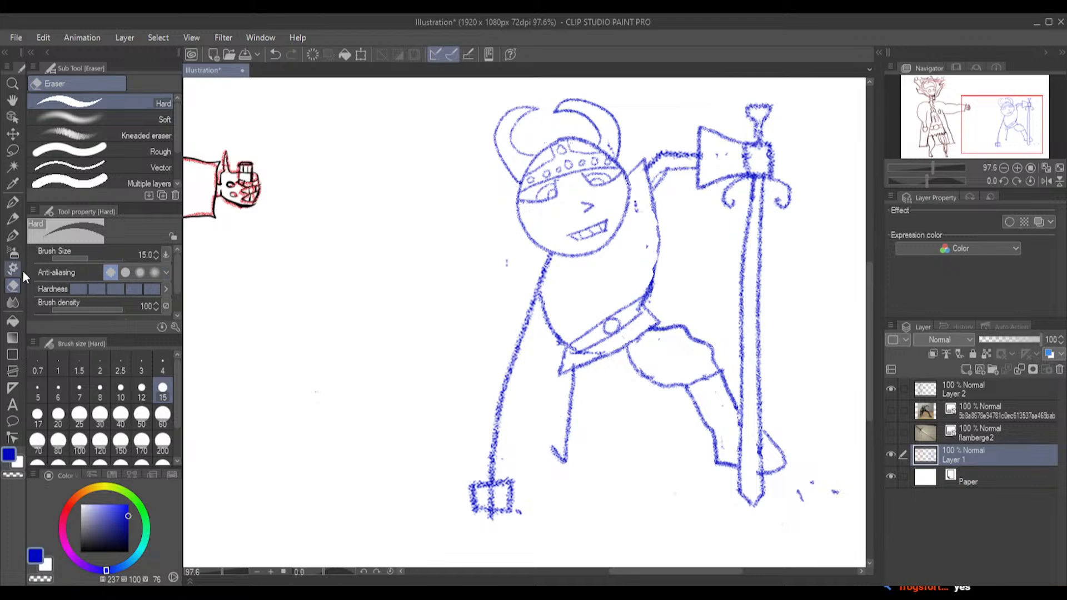
pyautogui.click(15, 235)
pyautogui.click(13, 219)
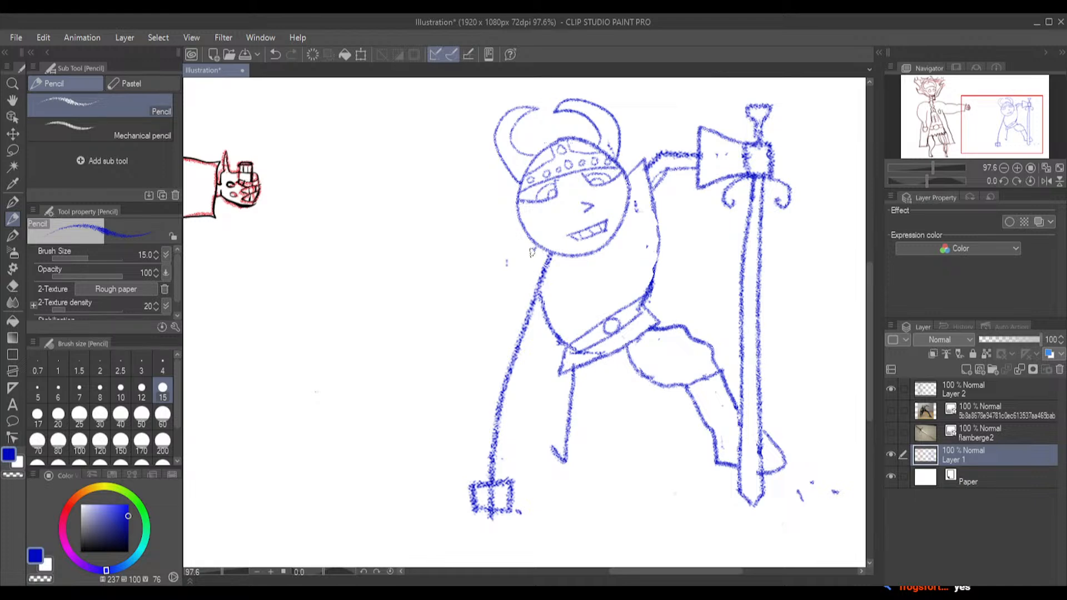
pyautogui.moveTo(526, 280)
pyautogui.mouseDown()
pyautogui.moveTo(532, 305)
pyautogui.moveTo(576, 259)
pyautogui.mouseUp()
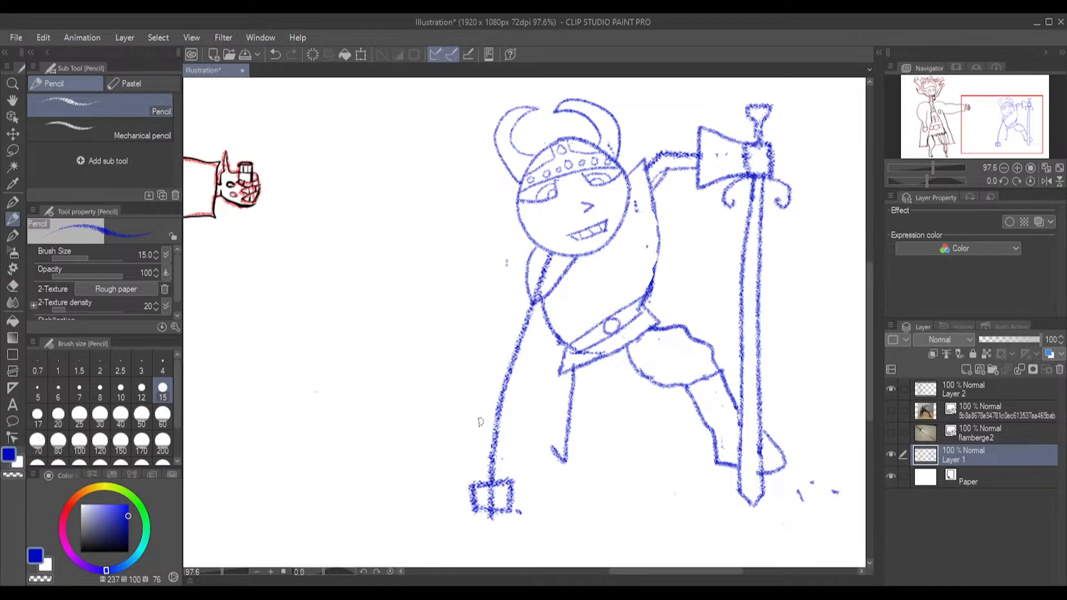
pyautogui.moveTo(470, 414)
pyautogui.mouseDown()
pyautogui.moveTo(535, 412)
pyautogui.moveTo(510, 486)
pyautogui.mouseUp()
pyautogui.moveTo(467, 414)
pyautogui.mouseDown()
pyautogui.moveTo(451, 414)
pyautogui.moveTo(471, 483)
pyautogui.mouseUp()
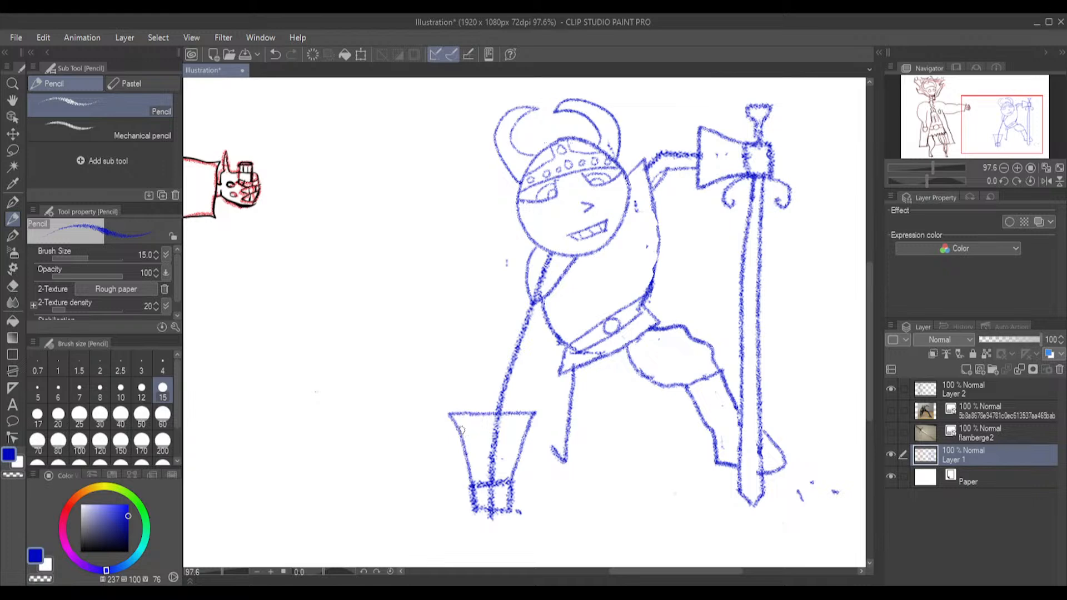
pyautogui.moveTo(453, 410); pyautogui.dragTo(466, 408)
pyautogui.hotkey('ctrl', 'z')
pyautogui.hotkey('ctrl', 'z')
pyautogui.hotkey('ctrl', 'z')
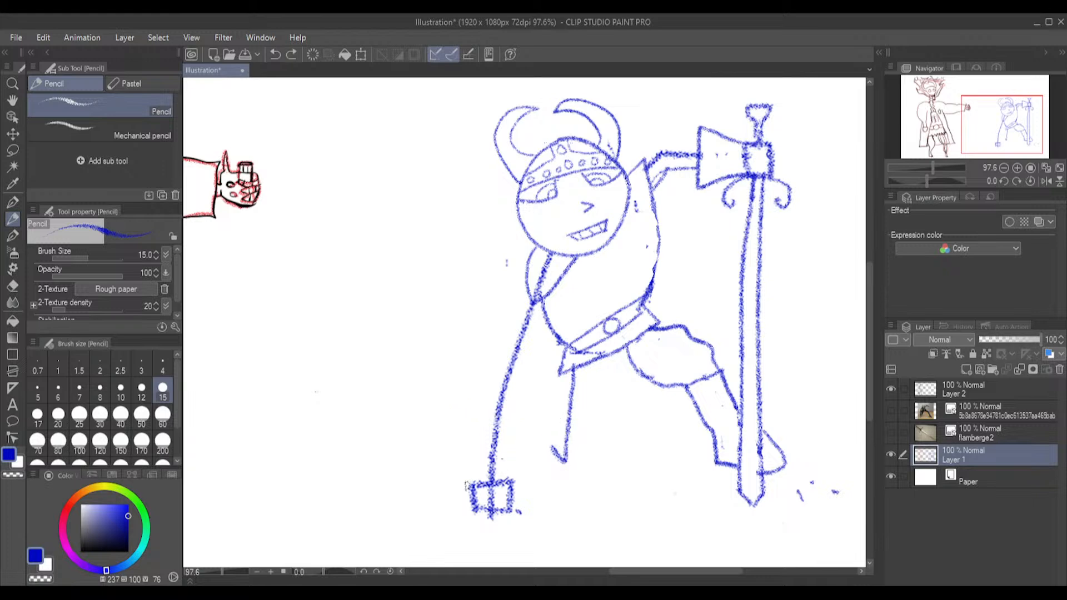
pyautogui.moveTo(466, 481)
pyautogui.mouseDown()
pyautogui.moveTo(449, 399)
pyautogui.moveTo(510, 392)
pyautogui.moveTo(527, 394)
pyautogui.moveTo(529, 434)
pyautogui.moveTo(513, 482)
pyautogui.mouseUp()
pyautogui.hotkey('ctrl', 'z')
# Draw a flared gauntlet cuff above the planted fist, and erase the old single-line arm from shoulder to fist
pyautogui.moveTo(470, 473)
pyautogui.mouseDown()
pyautogui.moveTo(458, 407)
pyautogui.moveTo(489, 389)
pyautogui.moveTo(525, 389)
pyautogui.moveTo(535, 401)
pyautogui.moveTo(501, 485)
pyautogui.mouseUp()
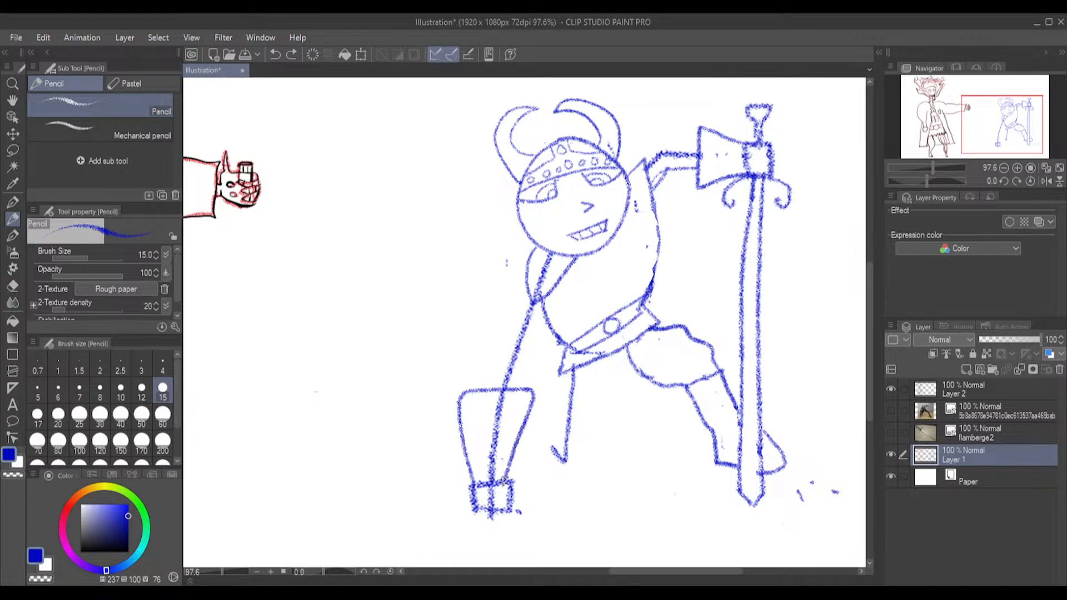
pyautogui.click(13, 286)
pyautogui.moveTo(504, 416)
pyautogui.mouseDown()
pyautogui.moveTo(485, 503)
pyautogui.moveTo(497, 492)
pyautogui.moveTo(495, 541)
pyautogui.moveTo(493, 514)
pyautogui.mouseUp()
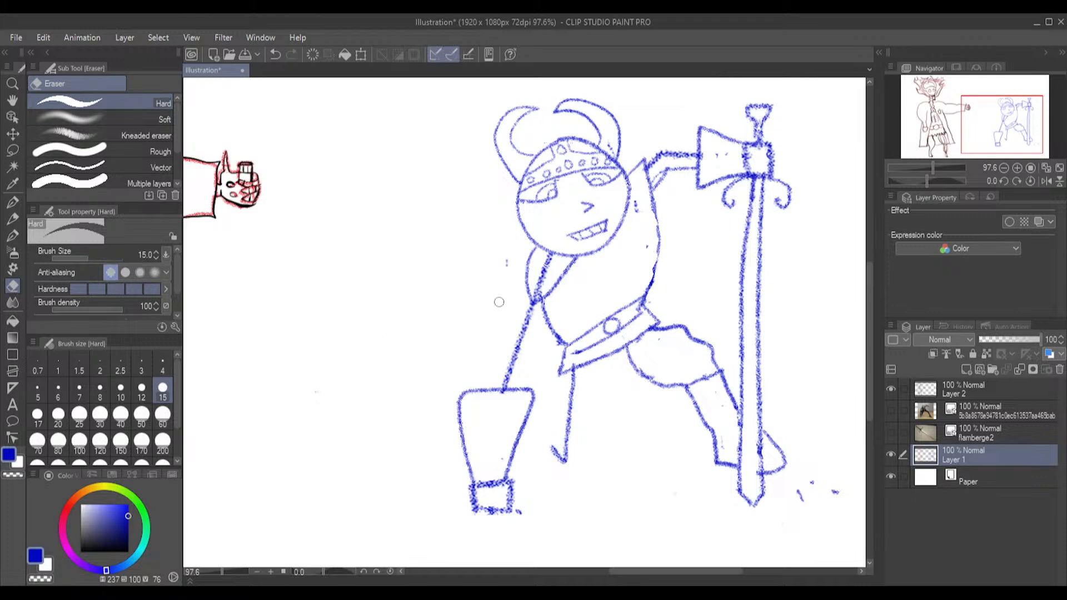
pyautogui.moveTo(542, 268)
pyautogui.mouseDown()
pyautogui.moveTo(534, 296)
pyautogui.moveTo(551, 258)
pyautogui.mouseUp()
pyautogui.moveTo(505, 384); pyautogui.dragTo(529, 316)
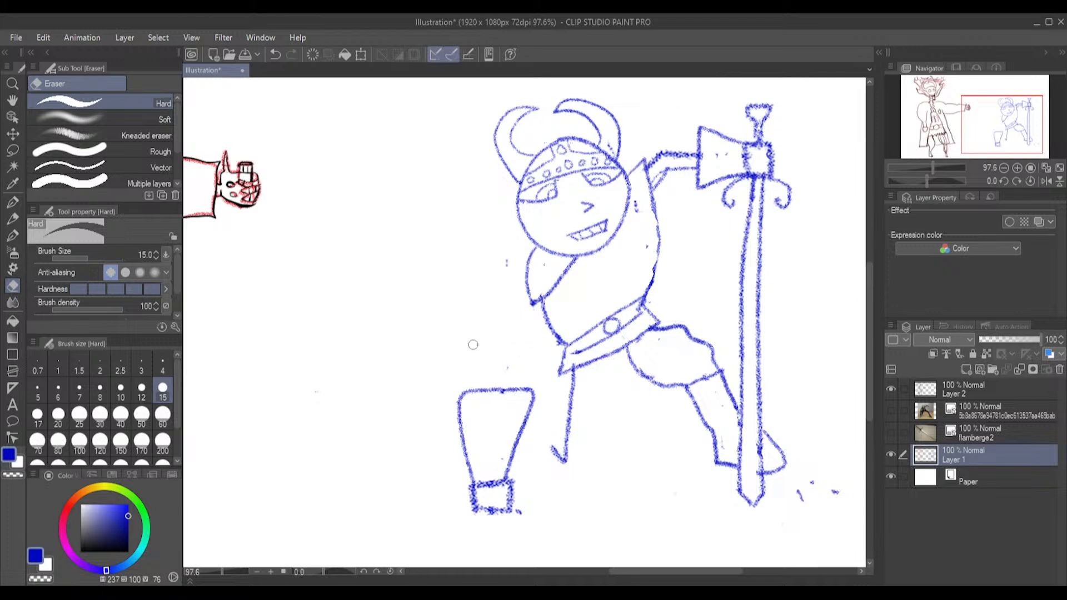
pyautogui.click(18, 219)
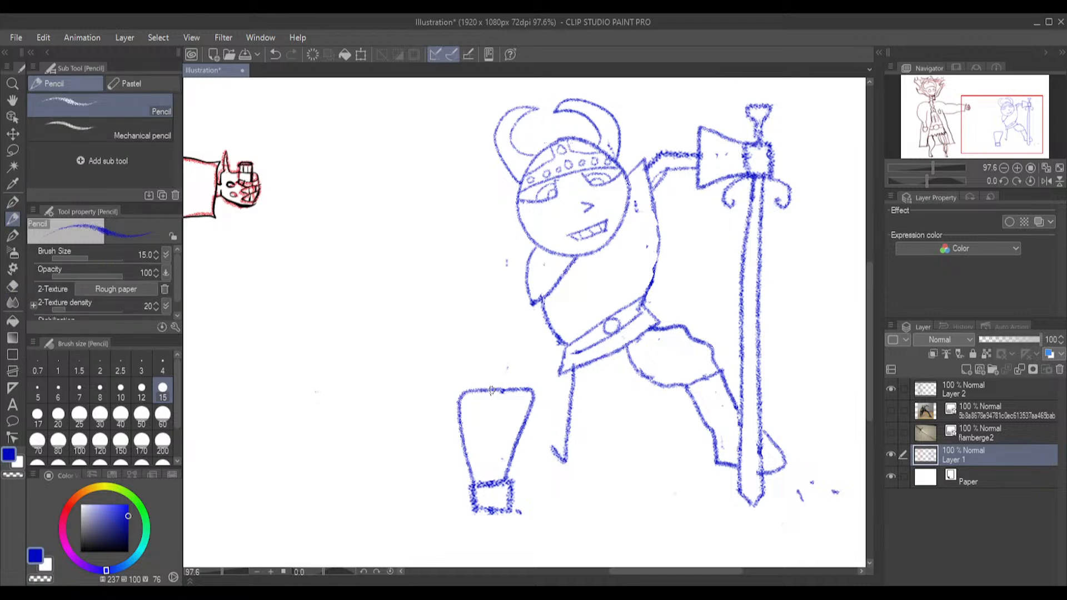
pyautogui.moveTo(492, 383); pyautogui.dragTo(516, 328)
pyautogui.moveTo(513, 387)
pyautogui.mouseDown()
pyautogui.moveTo(541, 312)
pyautogui.moveTo(510, 321)
pyautogui.moveTo(530, 288)
pyautogui.mouseUp()
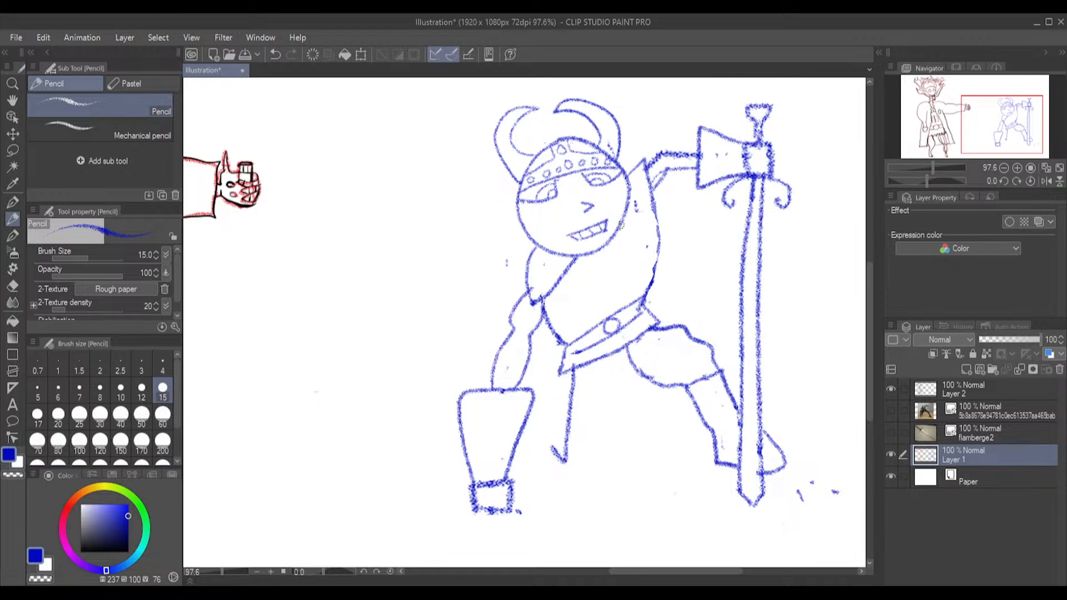
pyautogui.click(13, 286)
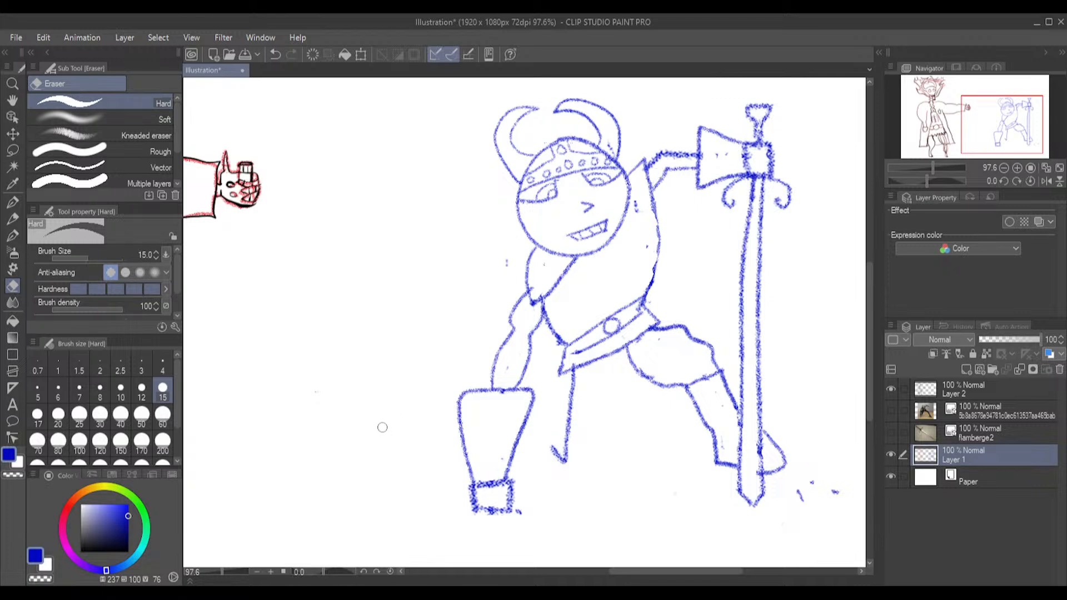
pyautogui.hotkey('ctrl', 'z')
pyautogui.hotkey('ctrl', 'z')
pyautogui.hotkey('ctrl', 'z')
pyautogui.hotkey('ctrl', 'z')
pyautogui.hotkey('ctrl', 'z')
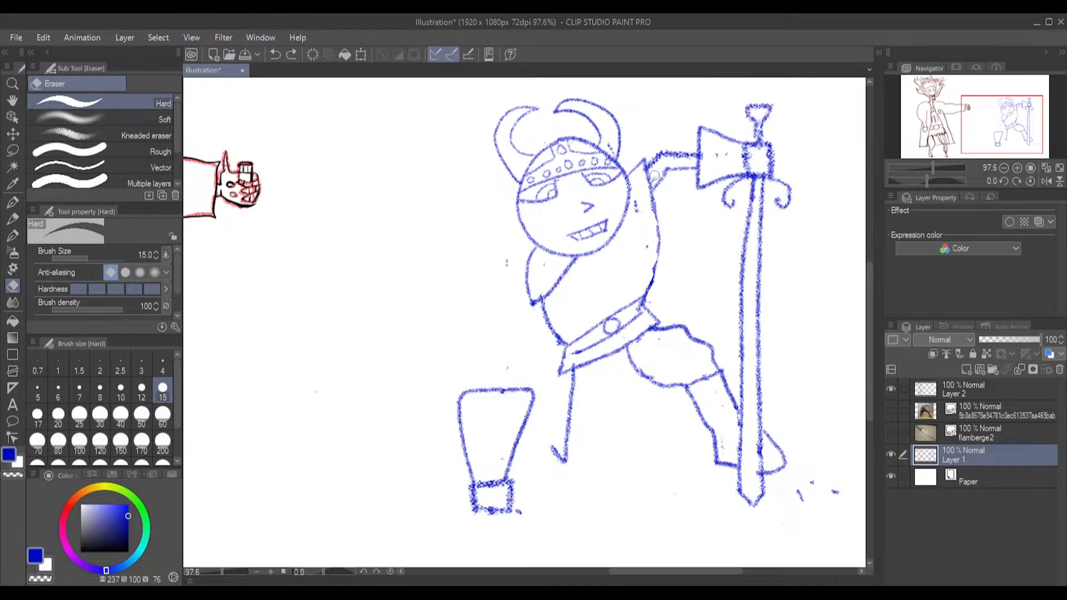
pyautogui.click(660, 154)
pyautogui.click(14, 236)
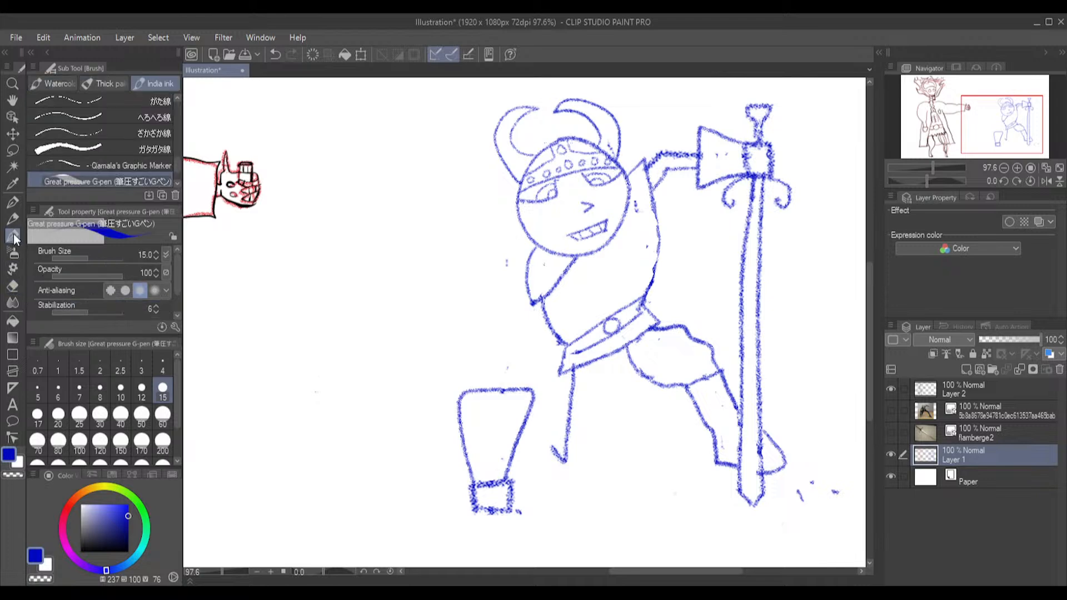
pyautogui.click(13, 220)
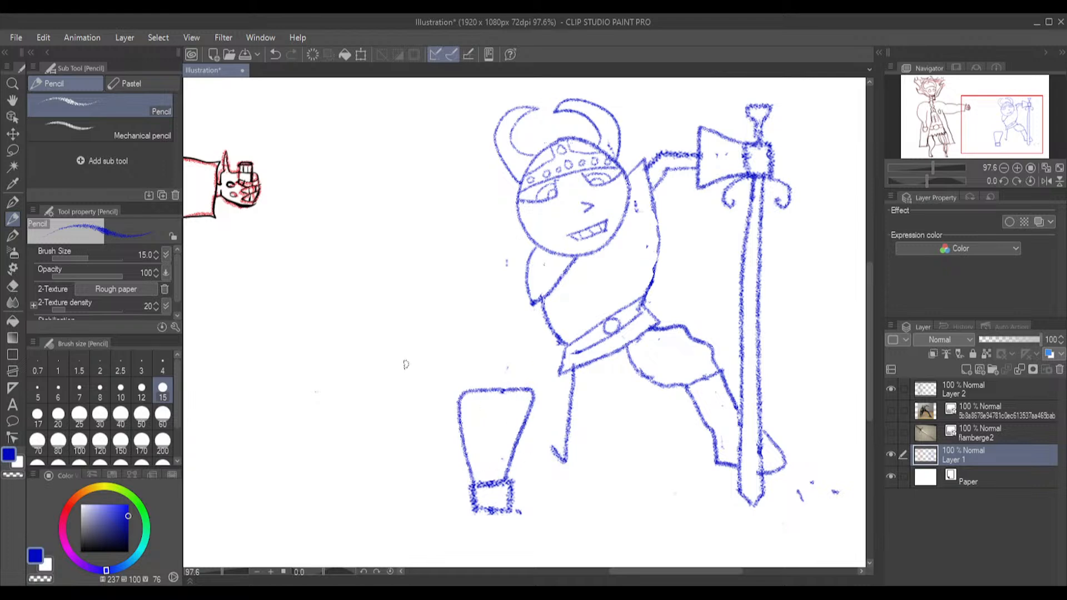
# Lasso the planted gauntlet and fist, shift them up and inward until the cuff meets the belt's end, and deselect
pyautogui.click(12, 150)
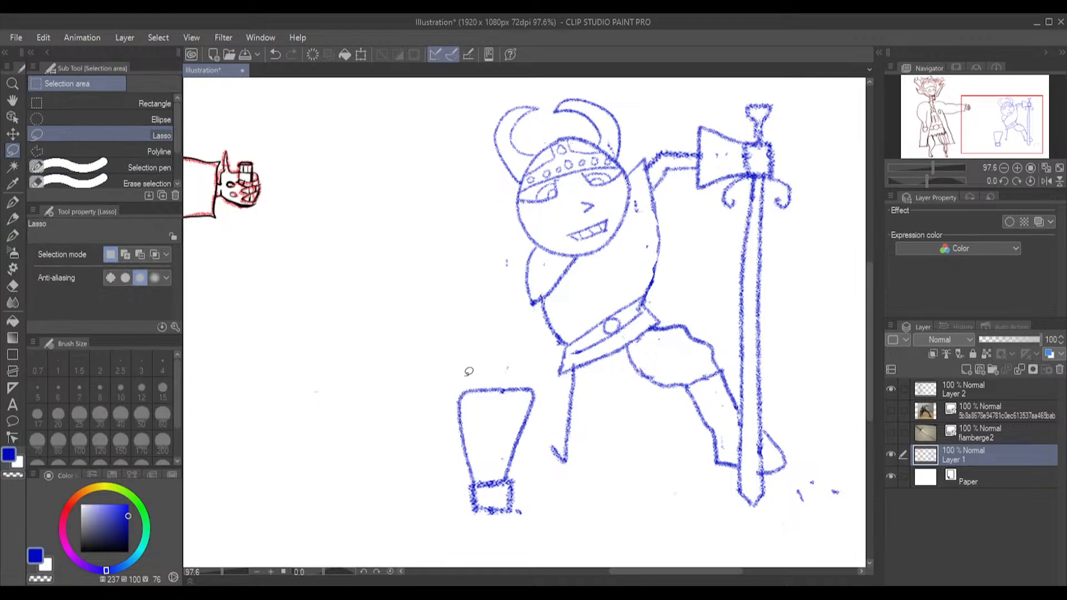
pyautogui.moveTo(506, 373)
pyautogui.mouseDown()
pyautogui.moveTo(467, 380)
pyautogui.moveTo(438, 407)
pyautogui.moveTo(428, 458)
pyautogui.moveTo(443, 517)
pyautogui.moveTo(497, 538)
pyautogui.moveTo(544, 529)
pyautogui.moveTo(556, 483)
pyautogui.moveTo(543, 383)
pyautogui.moveTo(532, 368)
pyautogui.moveTo(506, 370)
pyautogui.mouseUp()
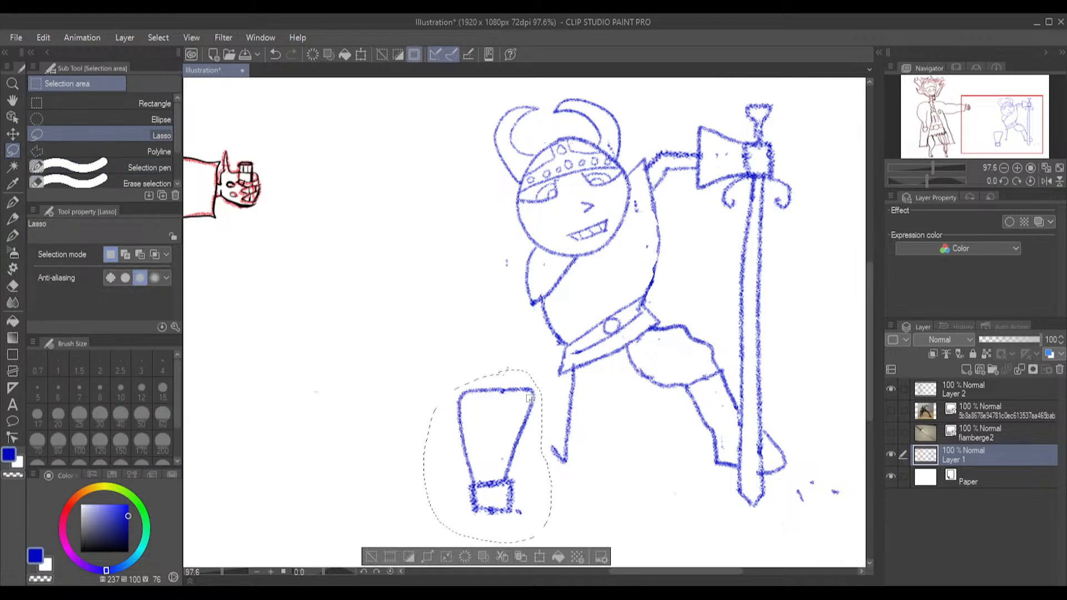
pyautogui.click(540, 555)
pyautogui.moveTo(514, 440); pyautogui.dragTo(536, 414)
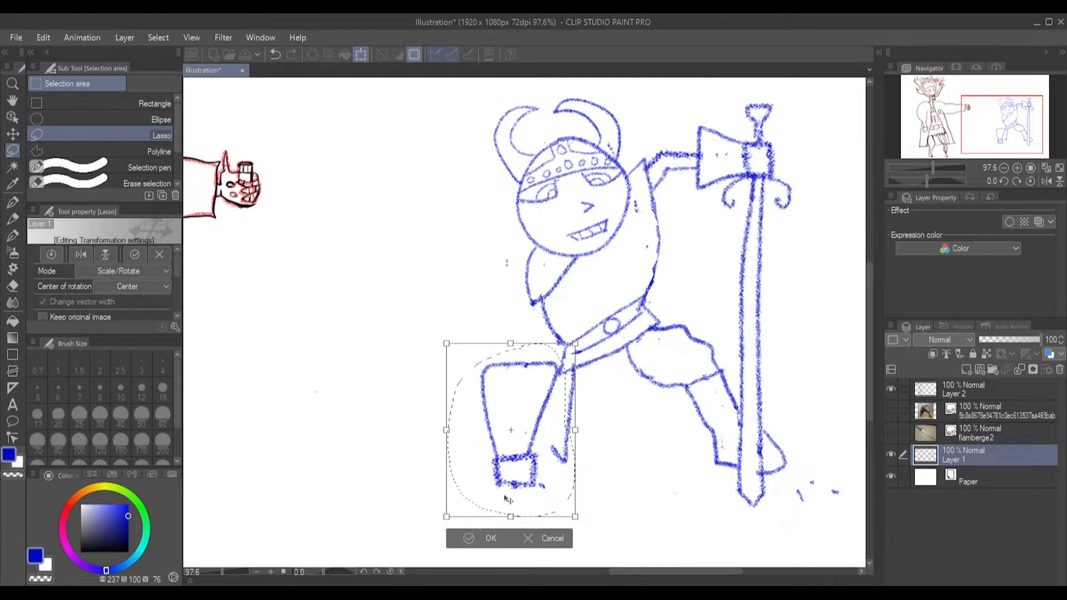
pyautogui.click(474, 535)
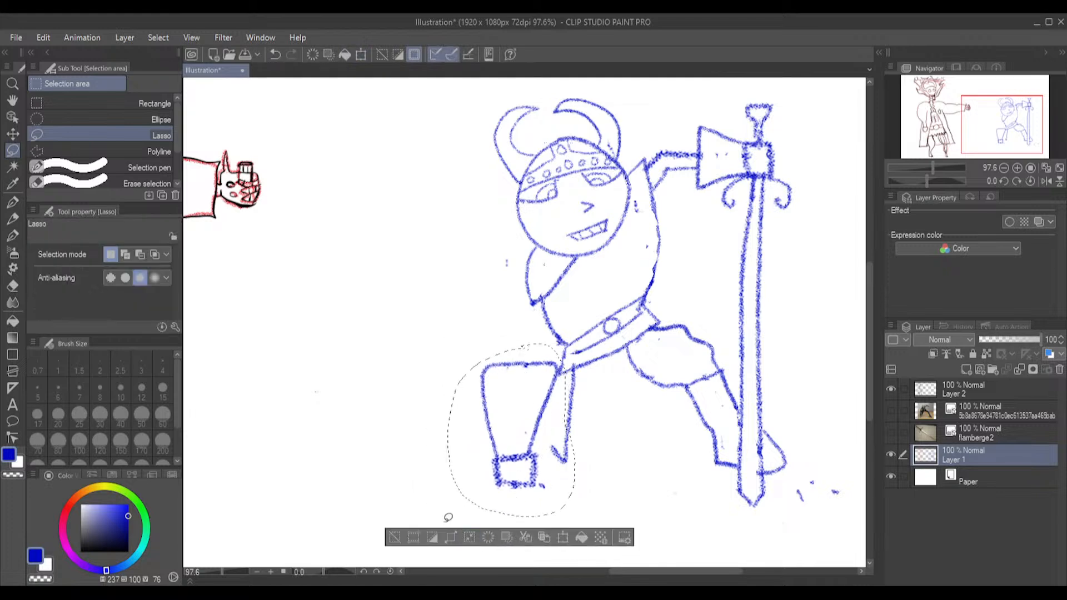
pyautogui.click(417, 468)
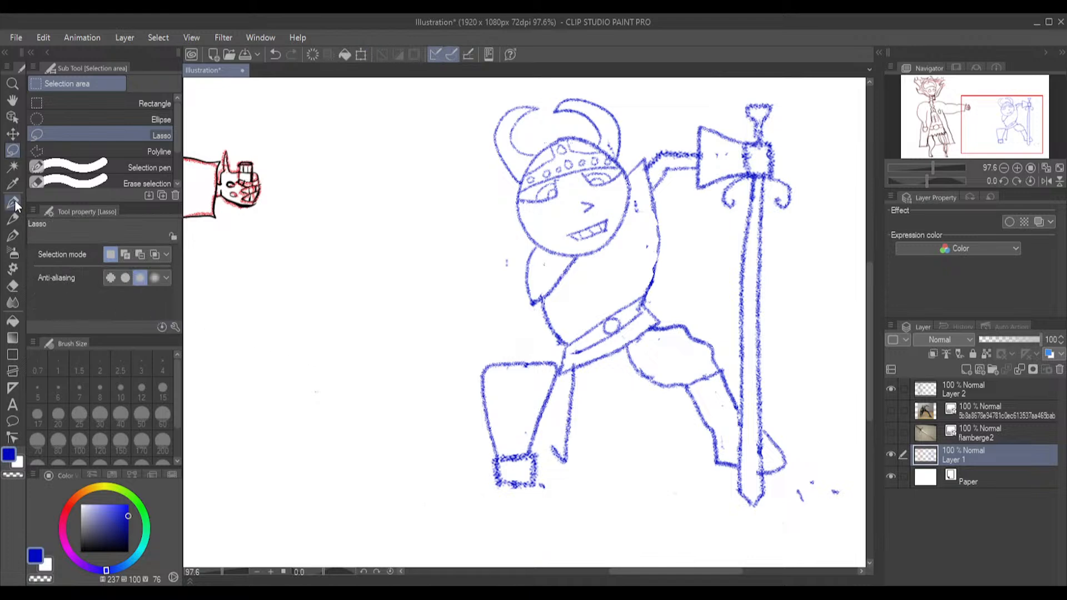
# Draw a short muscular arm between the sleeve and the gauntlet cuff, and erase the torso line crossing it
pyautogui.click(14, 219)
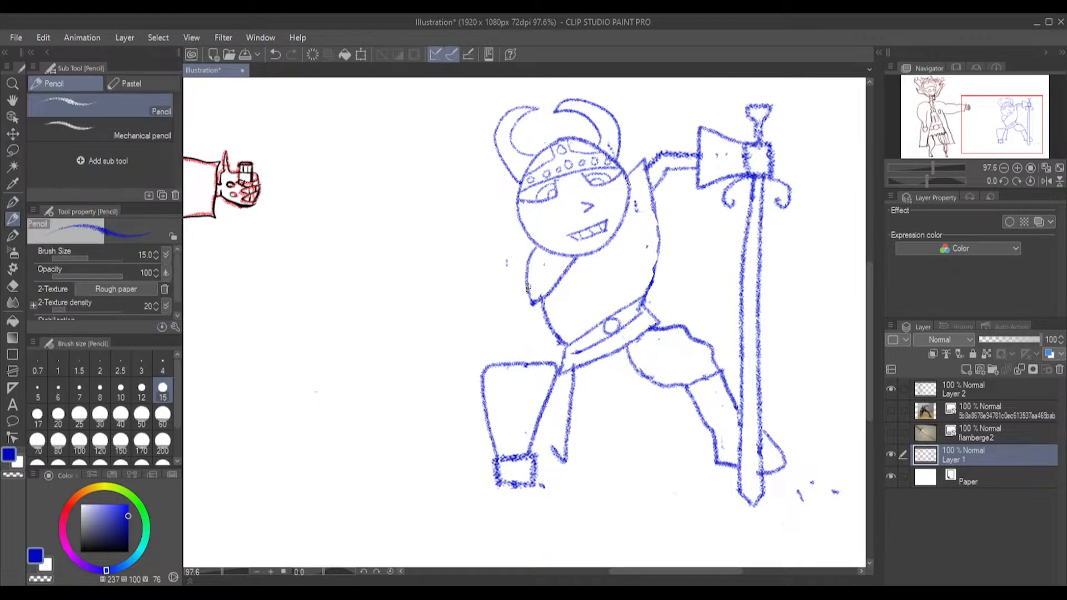
pyautogui.moveTo(519, 326); pyautogui.dragTo(520, 334)
pyautogui.moveTo(541, 332); pyautogui.dragTo(540, 335)
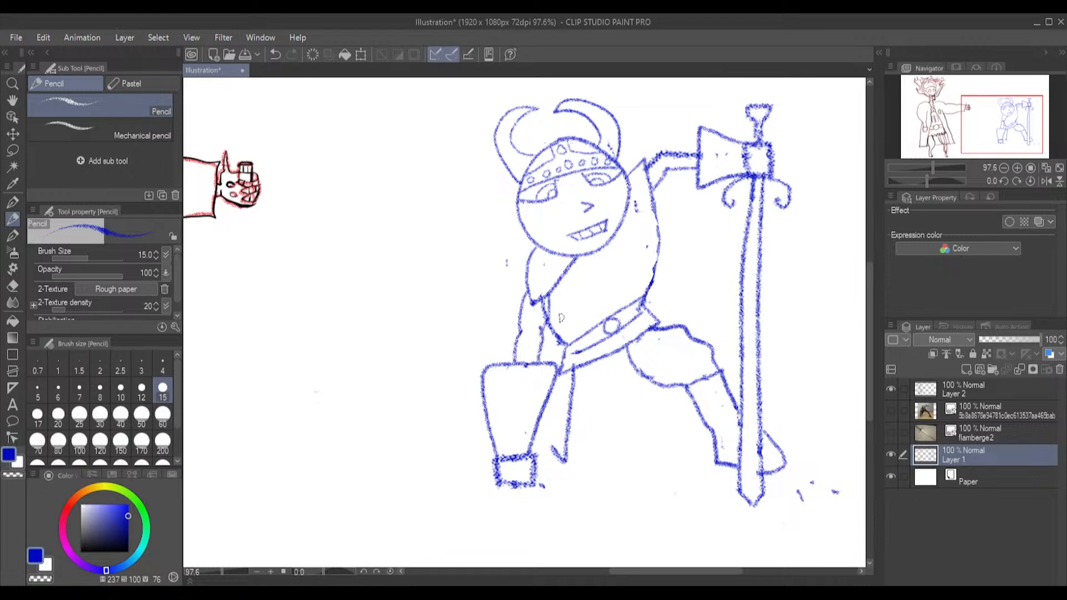
pyautogui.click(13, 286)
pyautogui.moveTo(541, 312); pyautogui.dragTo(545, 305)
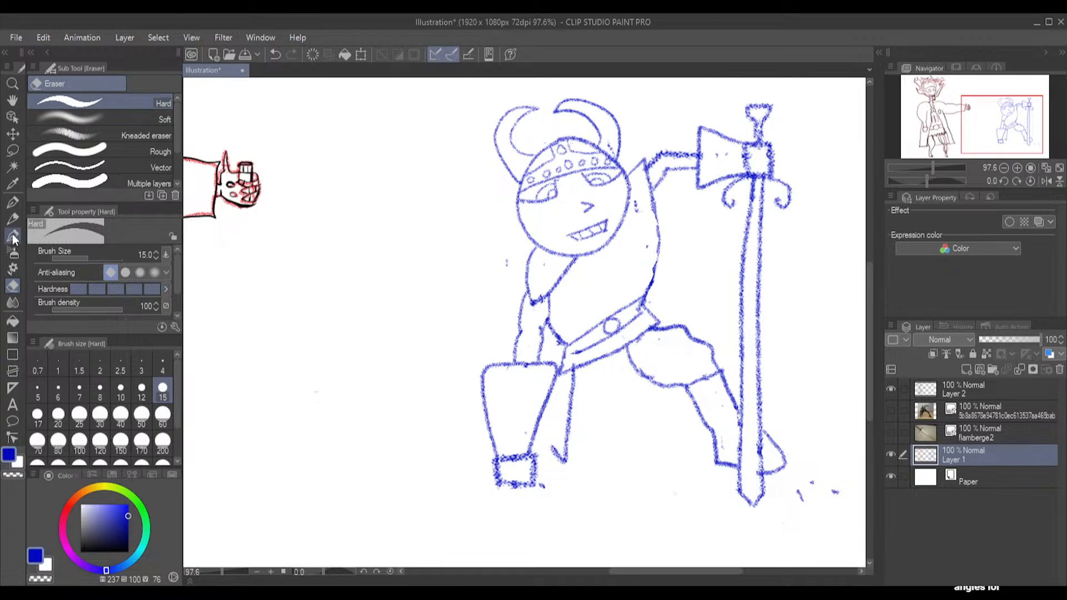
# Redraw the torso edge beside the planted arm, and replace the bulging opposite side with a straighter line from armpit to belt
pyautogui.click(11, 220)
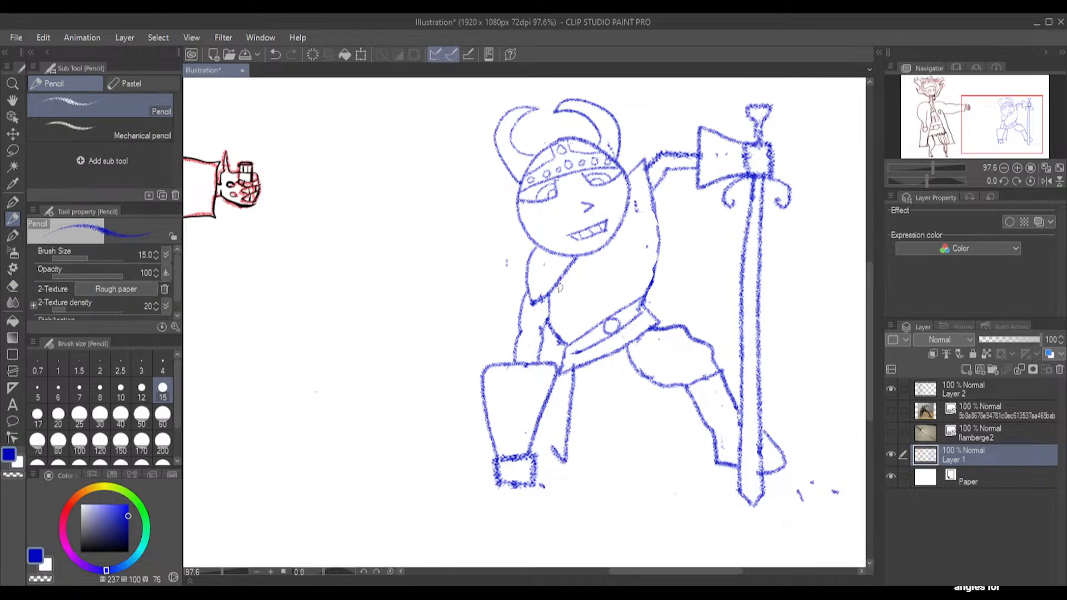
pyautogui.moveTo(556, 290); pyautogui.dragTo(555, 316)
pyautogui.click(13, 286)
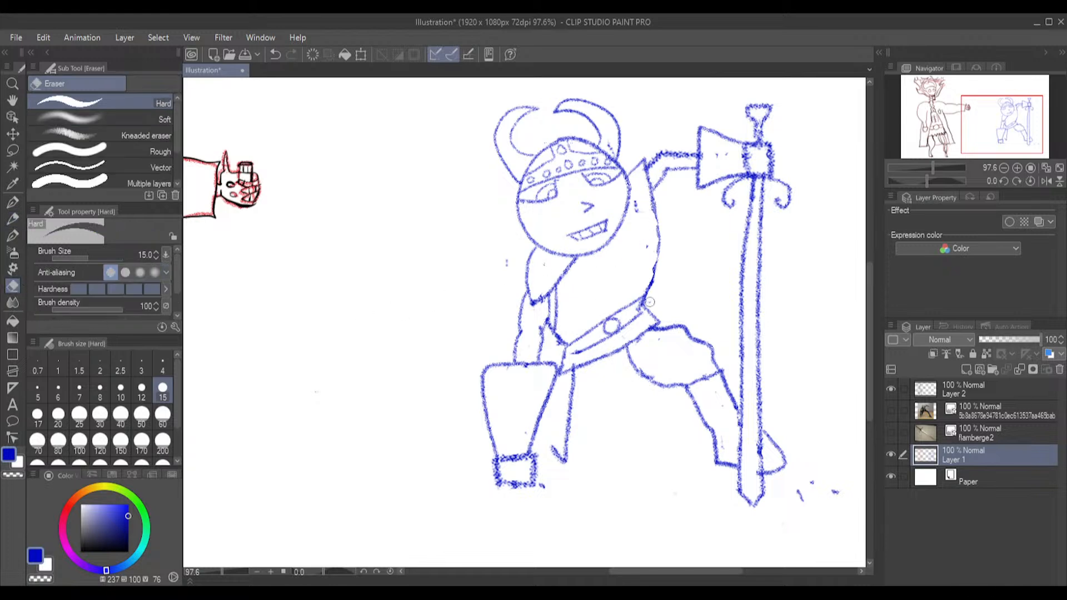
pyautogui.moveTo(656, 203)
pyautogui.mouseDown()
pyautogui.moveTo(656, 267)
pyautogui.moveTo(645, 286)
pyautogui.mouseUp()
pyautogui.click(13, 220)
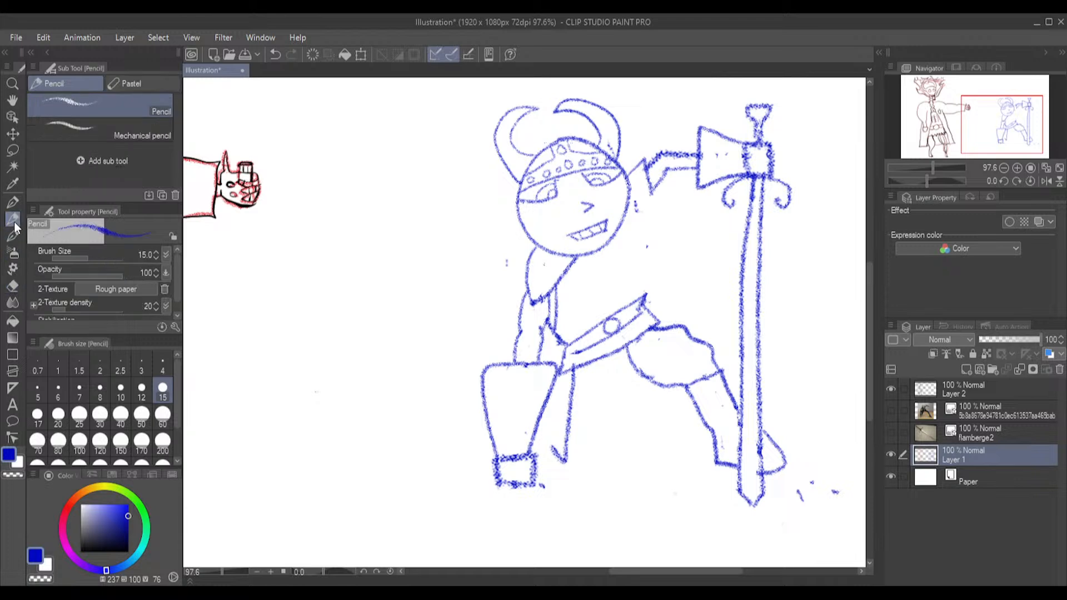
pyautogui.moveTo(652, 196); pyautogui.dragTo(642, 300)
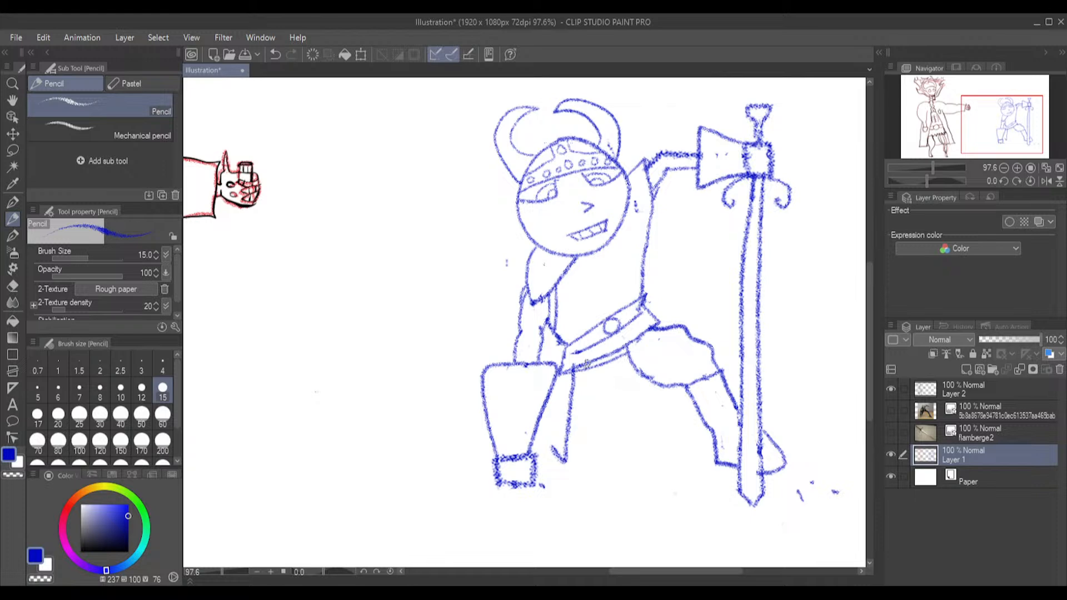
# Draw a bulky kneeling leg from the tunic hem to a rounded knee, with the folded lower leg showing behind the gauntlet
pyautogui.moveTo(594, 362); pyautogui.dragTo(597, 463)
pyautogui.moveTo(598, 461)
pyautogui.mouseDown()
pyautogui.moveTo(572, 470)
pyautogui.moveTo(549, 443)
pyautogui.mouseUp()
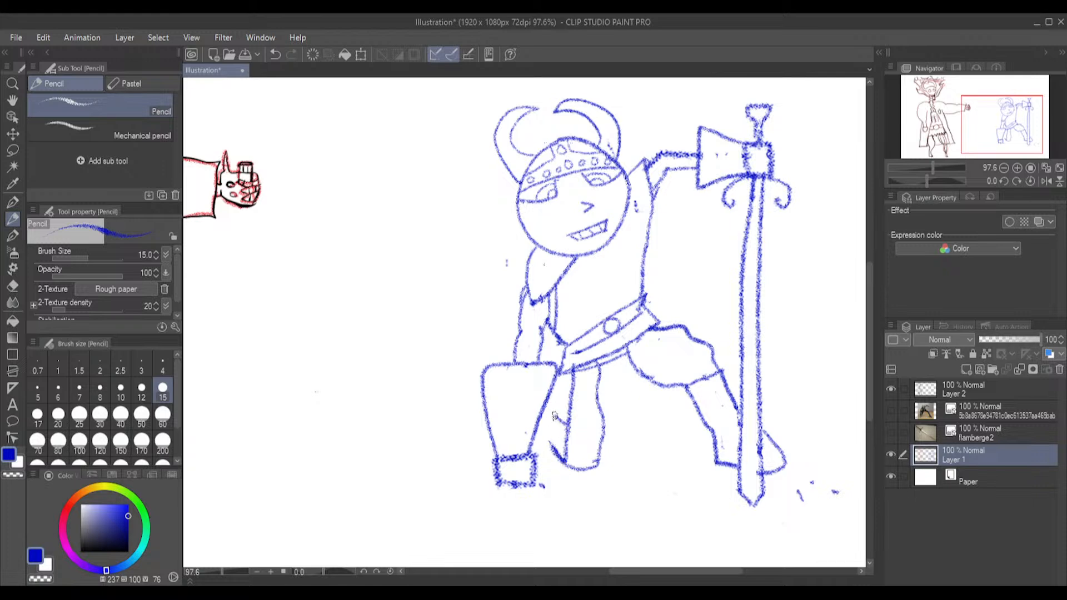
pyautogui.moveTo(559, 408)
pyautogui.mouseDown()
pyautogui.moveTo(543, 449)
pyautogui.moveTo(552, 446)
pyautogui.mouseUp()
pyautogui.moveTo(557, 402); pyautogui.dragTo(567, 412)
# Erase the old single-line leg inside the kneeling leg, and redraw the thigh's edge nearest the gauntlet
pyautogui.click(13, 286)
pyautogui.moveTo(557, 414); pyautogui.dragTo(560, 420)
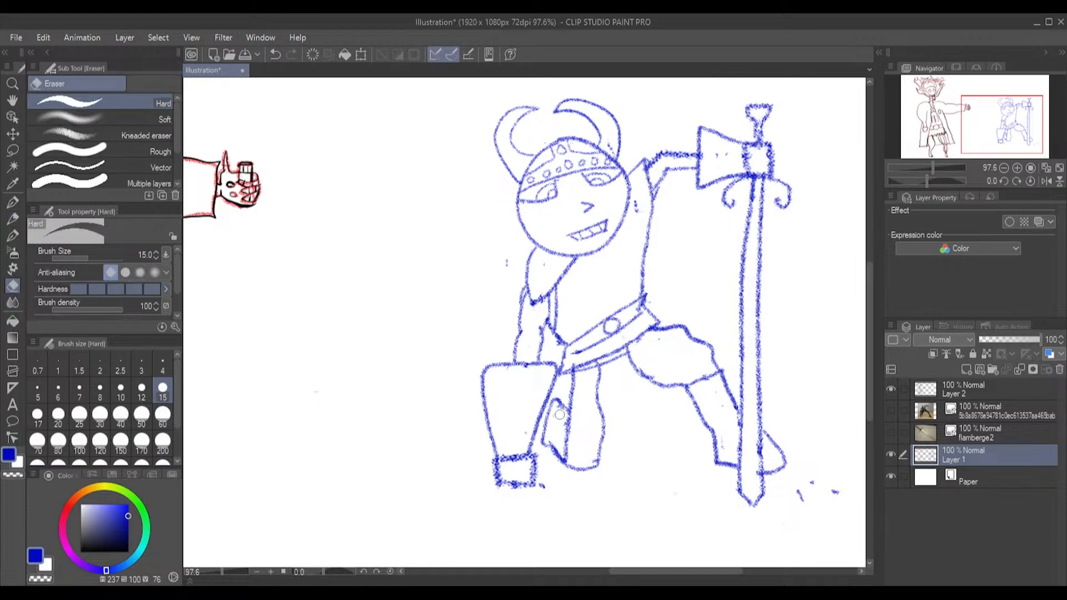
pyautogui.moveTo(572, 389)
pyautogui.mouseDown()
pyautogui.moveTo(566, 459)
pyautogui.moveTo(567, 432)
pyautogui.mouseUp()
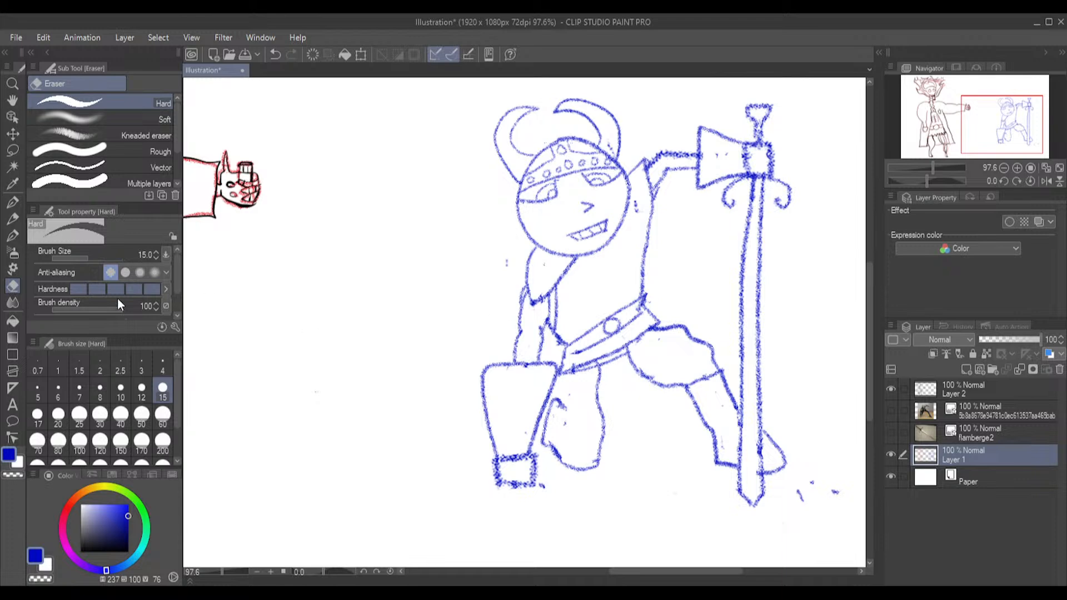
pyautogui.click(11, 220)
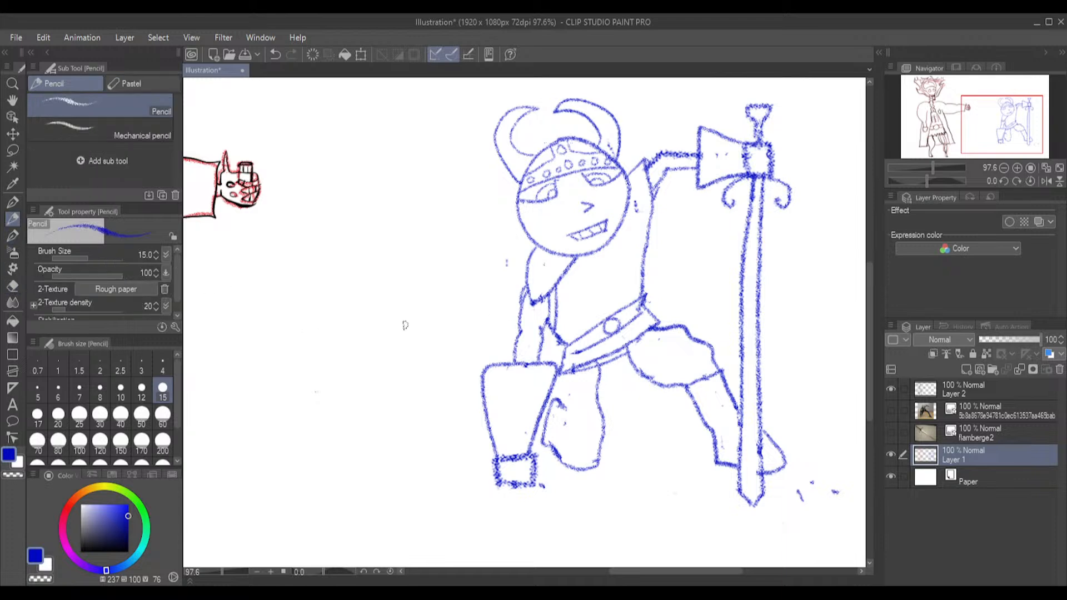
pyautogui.moveTo(574, 370)
pyautogui.mouseDown()
pyautogui.moveTo(559, 445)
pyautogui.moveTo(564, 464)
pyautogui.moveTo(599, 461)
pyautogui.mouseUp()
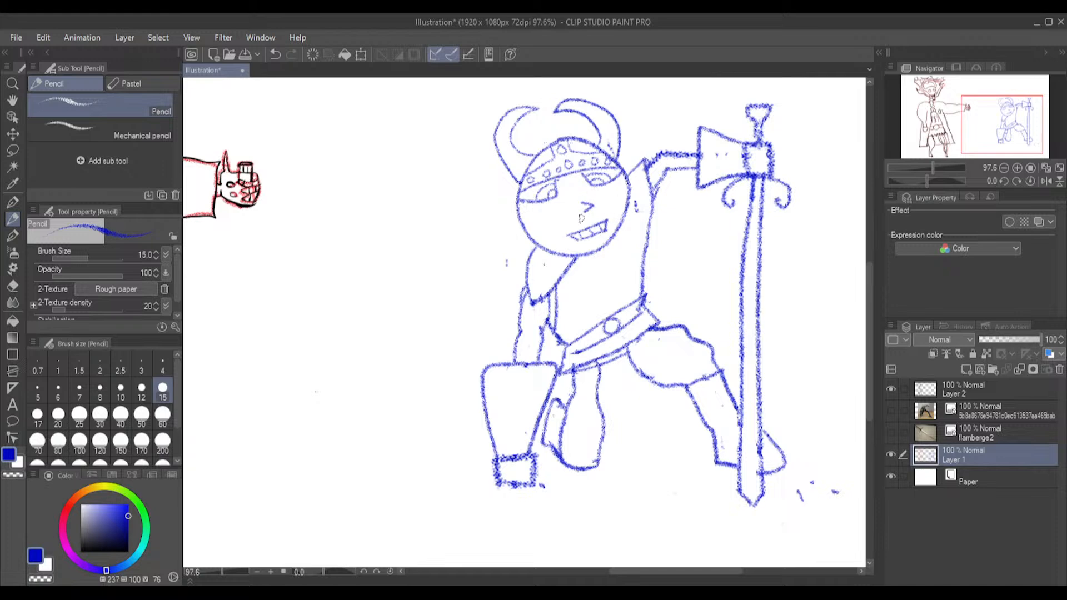
# Erase the warrior's eyes, nose and mouth from the face, along with the upper part of the sleeve's diagonal edge
pyautogui.click(12, 286)
pyautogui.moveTo(582, 225)
pyautogui.mouseDown()
pyautogui.moveTo(599, 228)
pyautogui.moveTo(575, 236)
pyautogui.moveTo(603, 227)
pyautogui.moveTo(588, 227)
pyautogui.moveTo(594, 204)
pyautogui.moveTo(581, 204)
pyautogui.moveTo(600, 183)
pyautogui.moveTo(580, 179)
pyautogui.moveTo(618, 177)
pyautogui.moveTo(601, 177)
pyautogui.mouseUp()
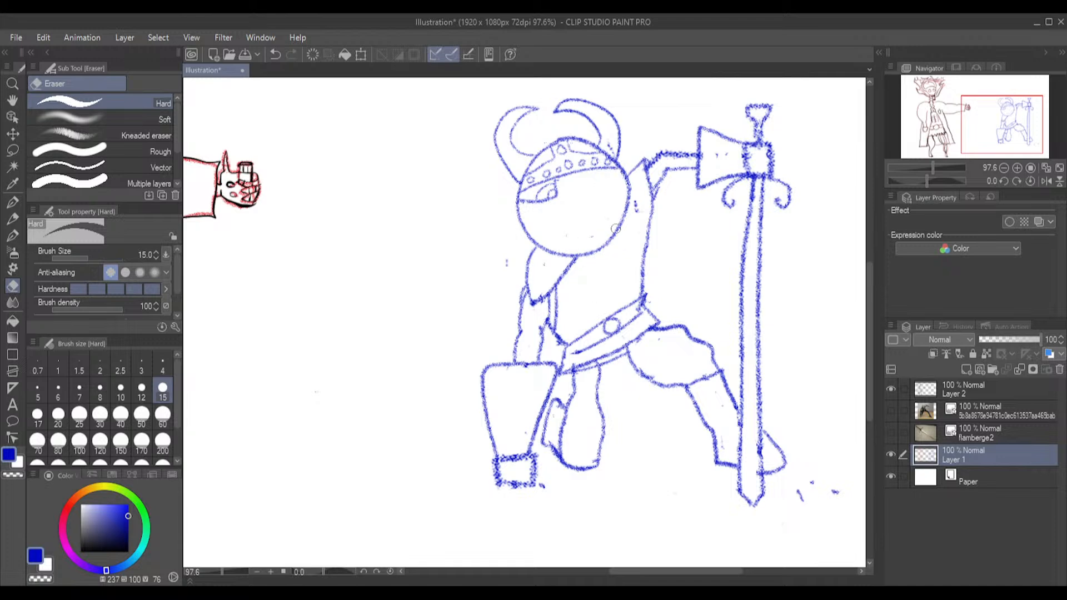
pyautogui.moveTo(581, 278)
pyautogui.mouseDown()
pyautogui.moveTo(570, 266)
pyautogui.moveTo(563, 279)
pyautogui.moveTo(574, 262)
pyautogui.mouseUp()
pyautogui.moveTo(567, 202)
pyautogui.mouseDown()
pyautogui.moveTo(538, 205)
pyautogui.moveTo(557, 182)
pyautogui.moveTo(566, 181)
pyautogui.moveTo(524, 206)
pyautogui.mouseUp()
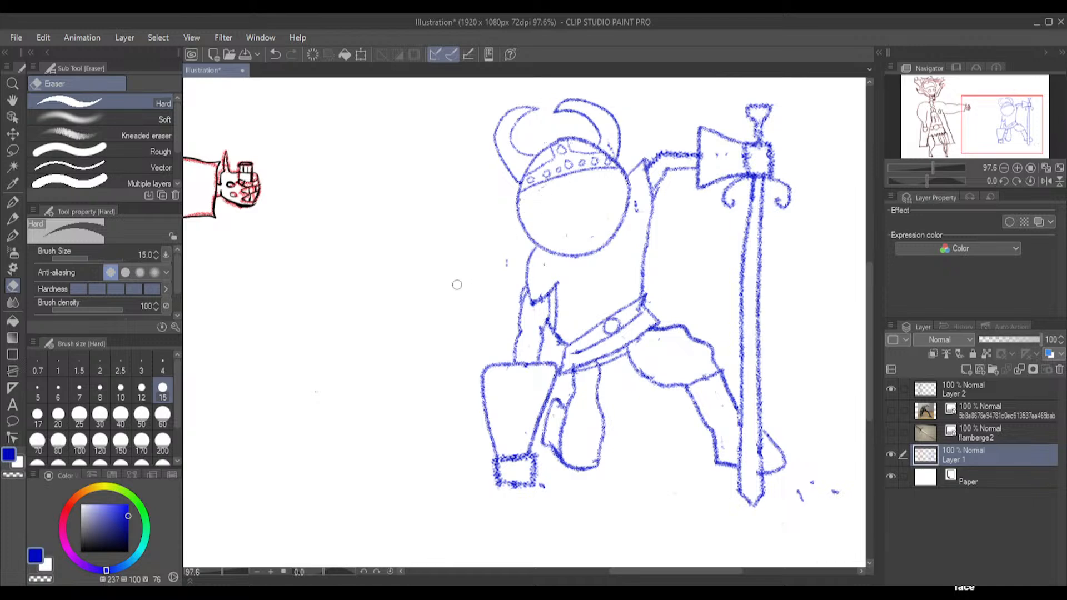
# Redraw the face with large half-lidded eyes under the helmet band, an angular nose and a slanted toothy mouth
pyautogui.click(12, 218)
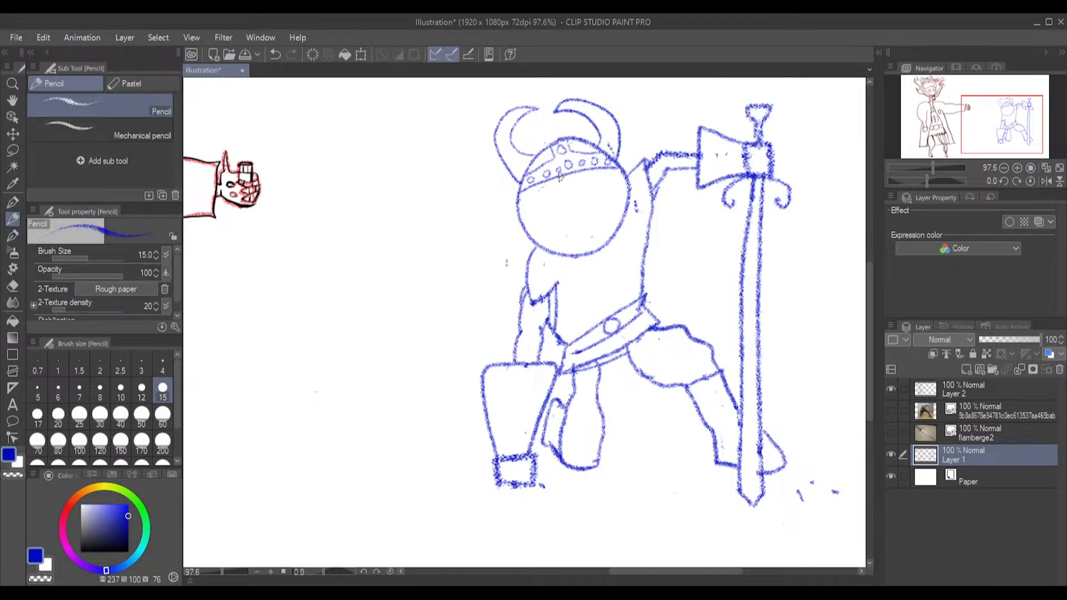
pyautogui.moveTo(559, 201); pyautogui.dragTo(535, 222)
pyautogui.moveTo(575, 179)
pyautogui.mouseDown()
pyautogui.moveTo(607, 205)
pyautogui.moveTo(629, 194)
pyautogui.mouseUp()
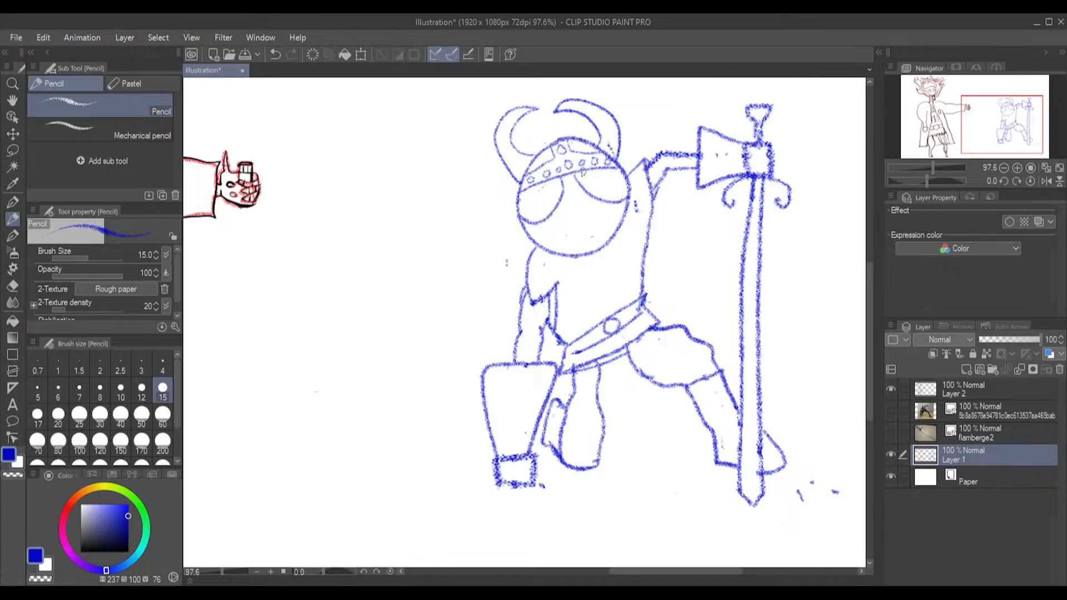
pyautogui.moveTo(518, 202); pyautogui.dragTo(563, 188)
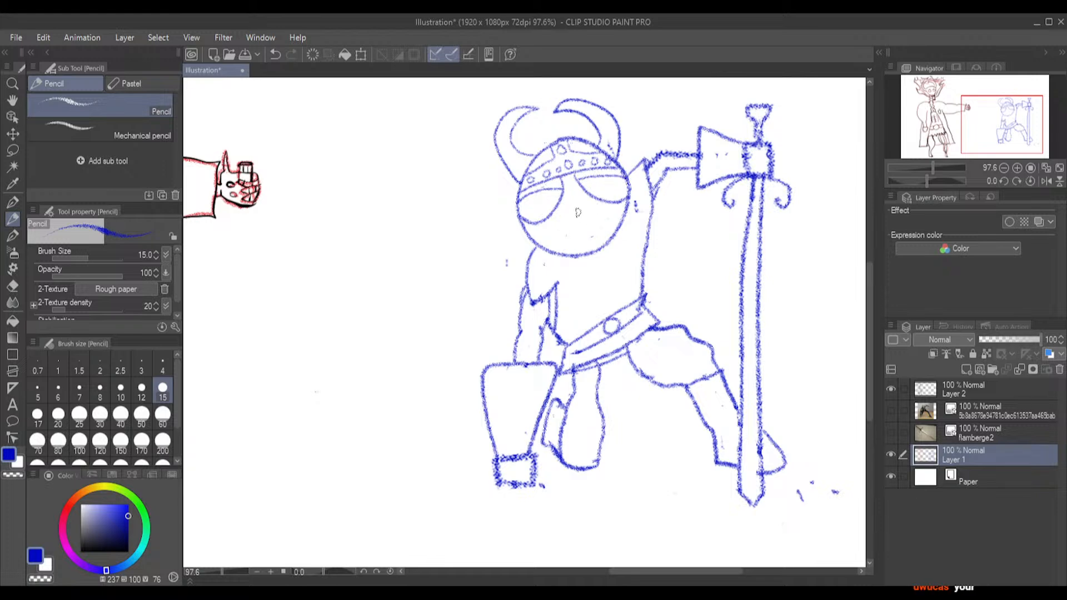
pyautogui.moveTo(574, 201)
pyautogui.mouseDown()
pyautogui.moveTo(571, 235)
pyautogui.moveTo(603, 222)
pyautogui.moveTo(578, 245)
pyautogui.mouseUp()
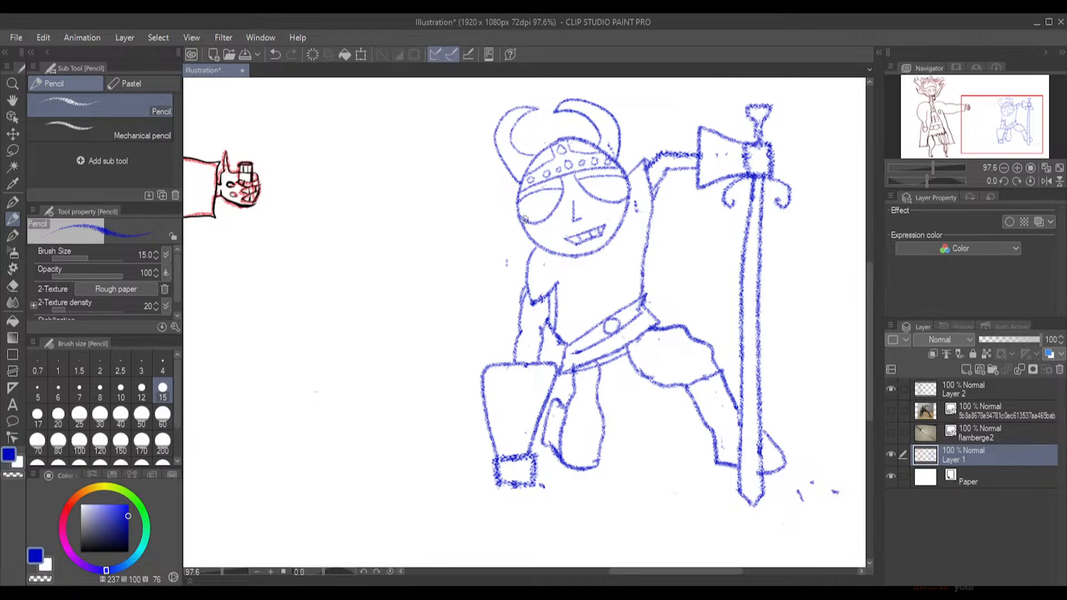
pyautogui.moveTo(616, 197); pyautogui.dragTo(594, 195)
pyautogui.moveTo(550, 214); pyautogui.dragTo(526, 213)
# Draw jagged ground cracks radiating outward from the planted fist
pyautogui.moveTo(541, 495); pyautogui.dragTo(552, 506)
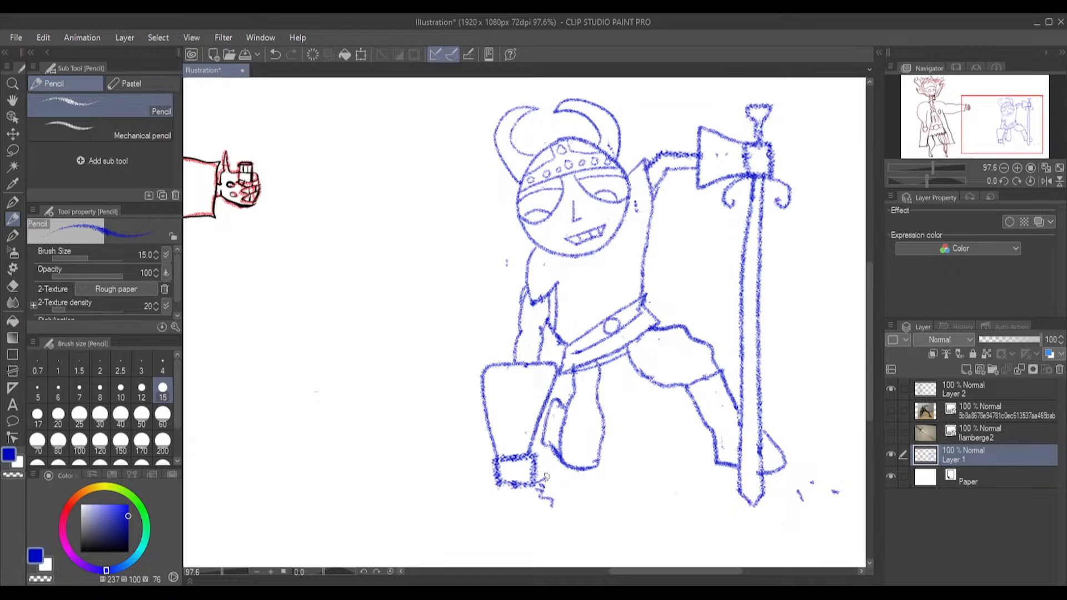
pyautogui.moveTo(498, 483)
pyautogui.mouseDown()
pyautogui.moveTo(469, 494)
pyautogui.moveTo(509, 513)
pyautogui.mouseUp()
pyautogui.moveTo(487, 474); pyautogui.dragTo(473, 466)
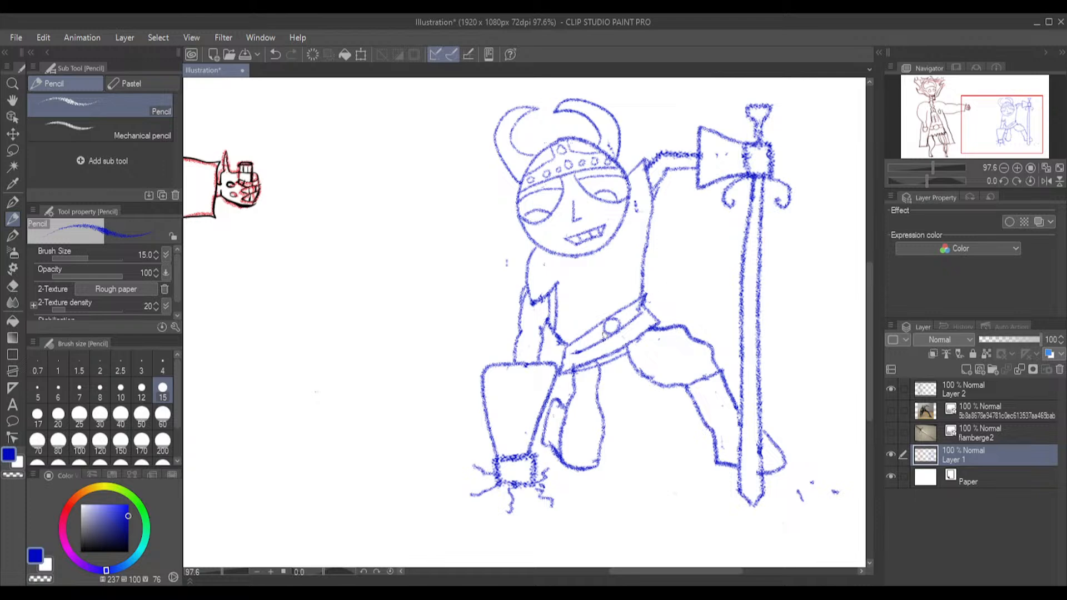
# Erase and redraw the upper part of the blade's edge nearest the warrior, and clean up the opposite edge just below the crossguard
pyautogui.click(13, 286)
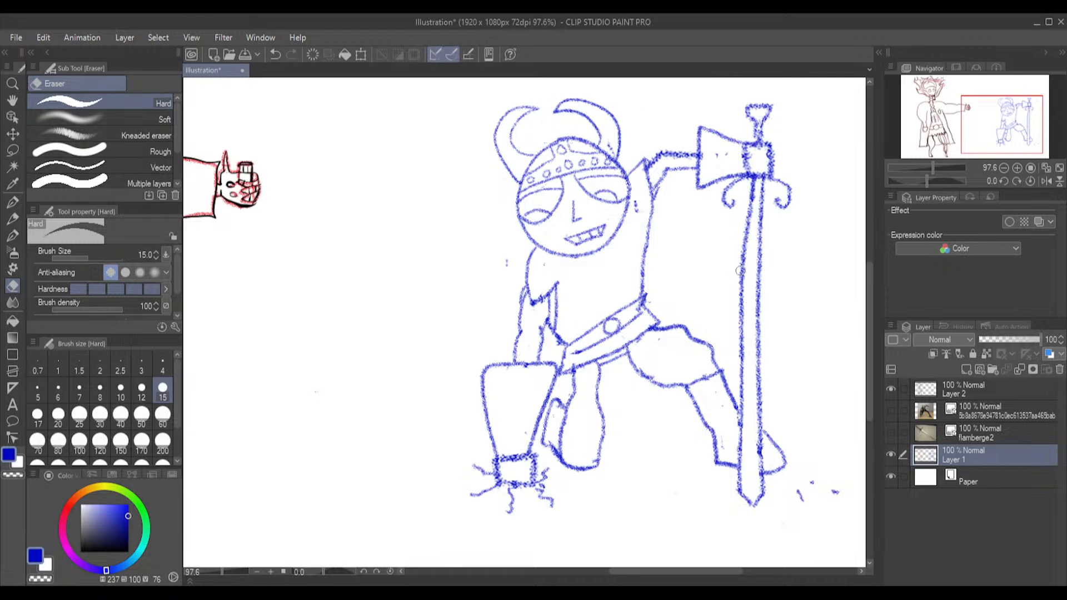
pyautogui.moveTo(750, 222)
pyautogui.mouseDown()
pyautogui.moveTo(744, 265)
pyautogui.moveTo(753, 186)
pyautogui.mouseUp()
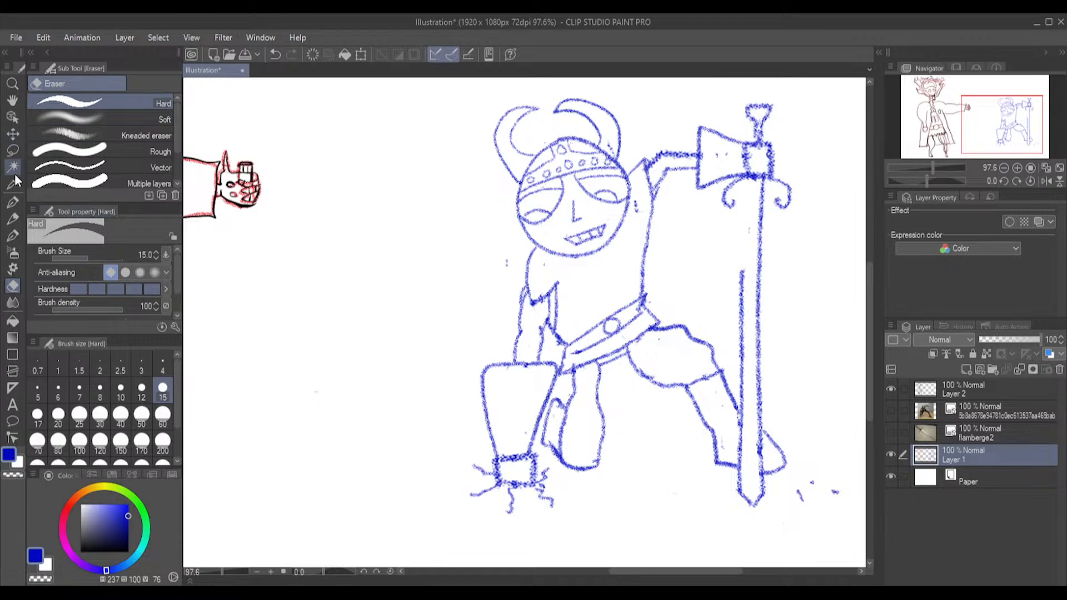
pyautogui.click(10, 220)
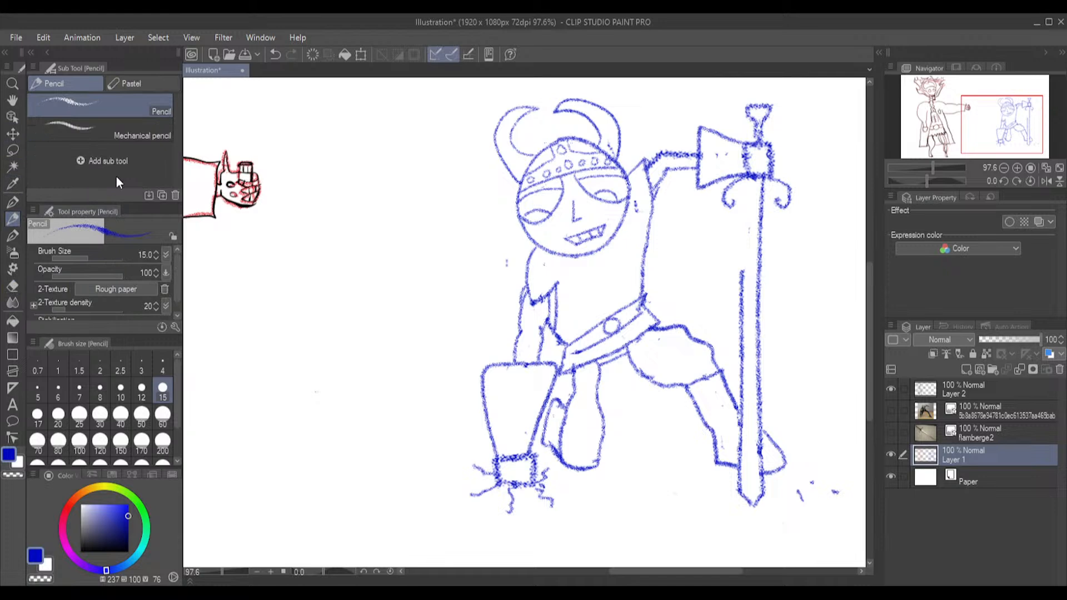
pyautogui.moveTo(740, 269); pyautogui.dragTo(746, 195)
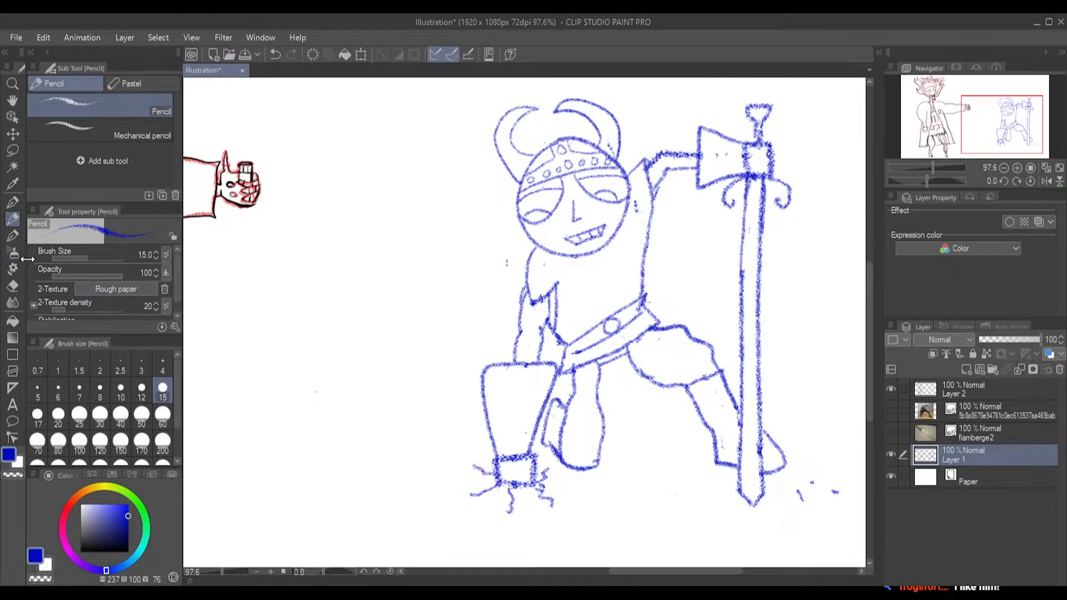
pyautogui.click(11, 287)
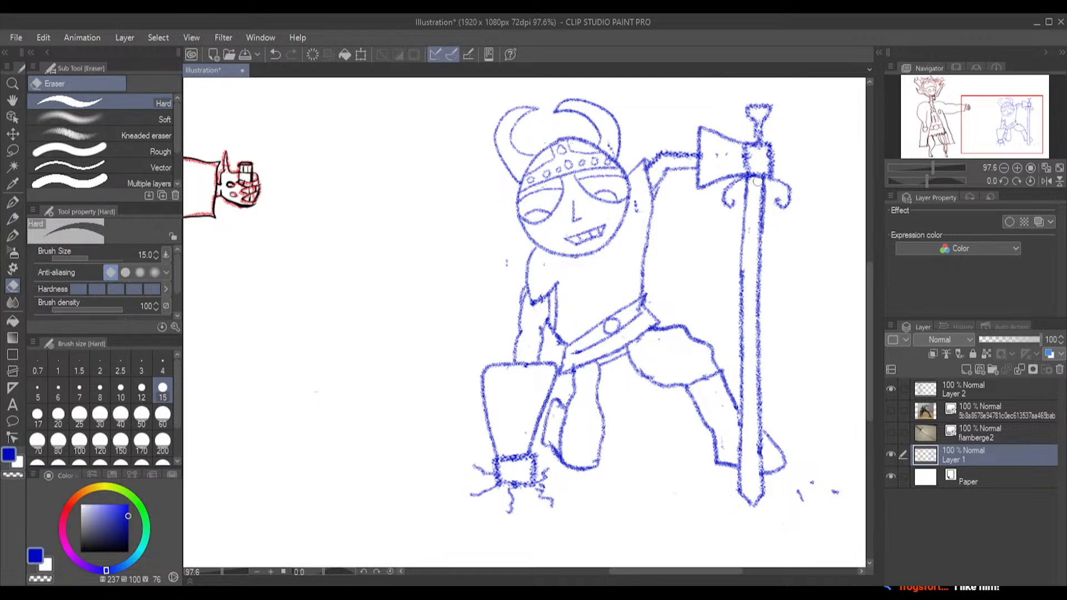
pyautogui.moveTo(758, 181)
pyautogui.mouseDown()
pyautogui.moveTo(756, 240)
pyautogui.moveTo(759, 185)
pyautogui.mouseUp()
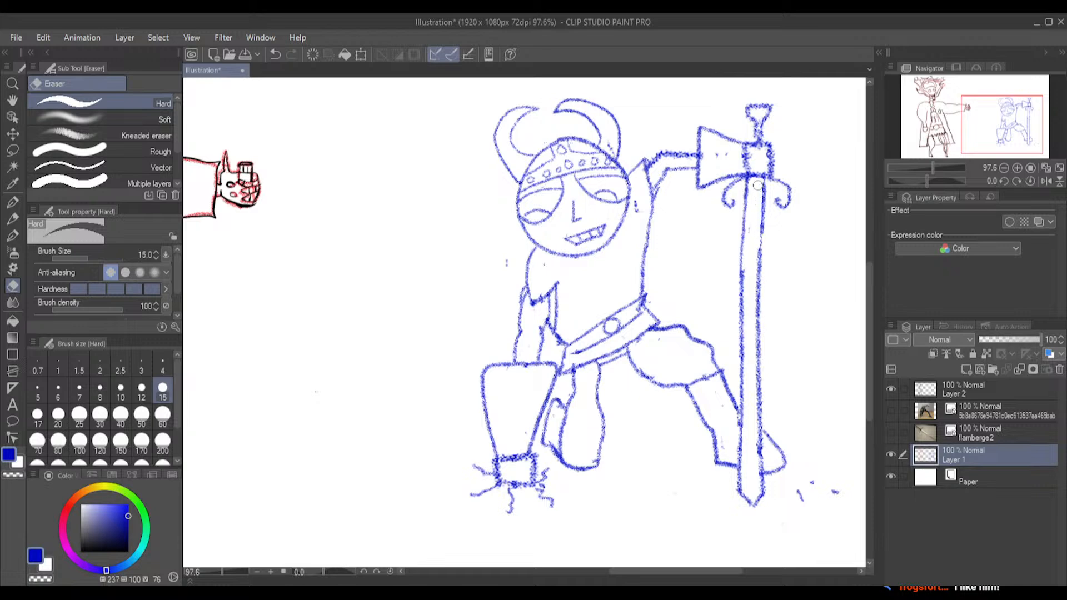
# Try redrawing the blade's edge nearest the warrior as a wavy flamberge edge
pyautogui.click(12, 219)
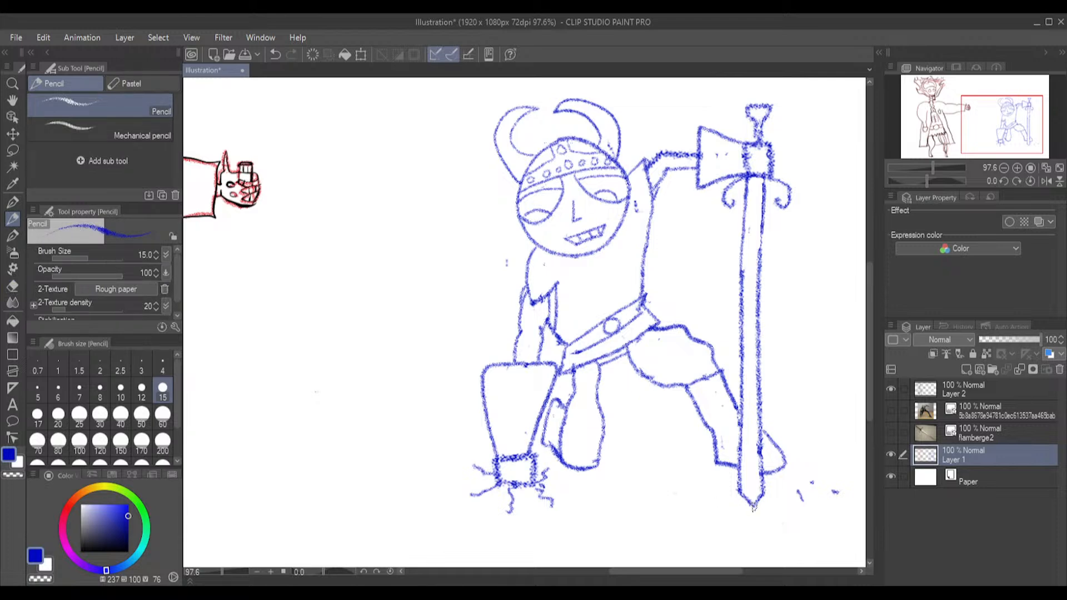
pyautogui.moveTo(752, 507); pyautogui.dragTo(757, 497)
pyautogui.moveTo(740, 484)
pyautogui.mouseDown()
pyautogui.moveTo(735, 378)
pyautogui.moveTo(746, 359)
pyautogui.moveTo(731, 305)
pyautogui.moveTo(743, 271)
pyautogui.mouseUp()
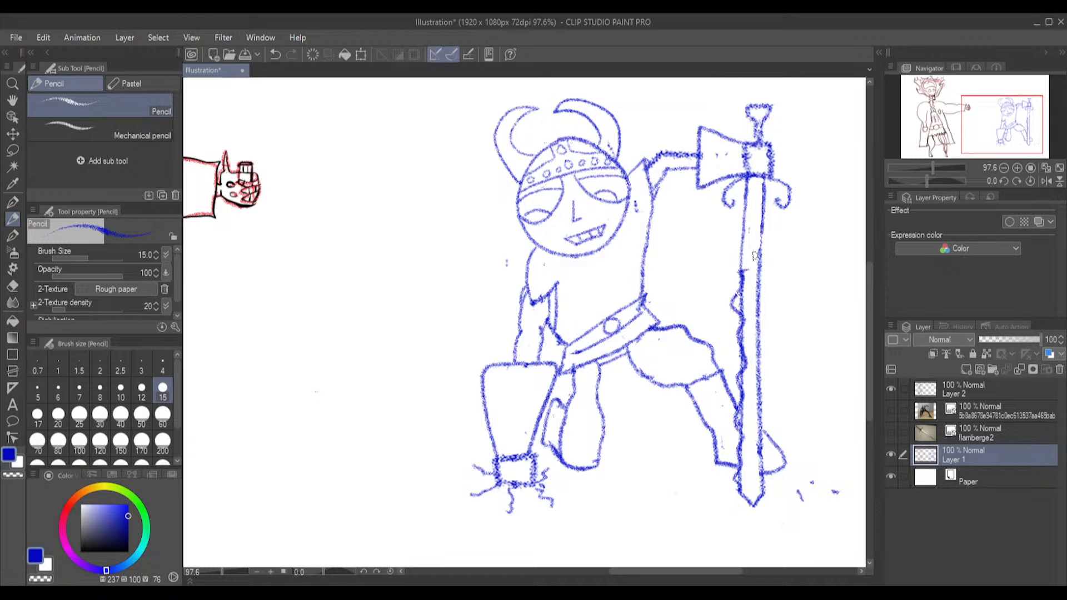
pyautogui.hotkey('ctrl', 'z')
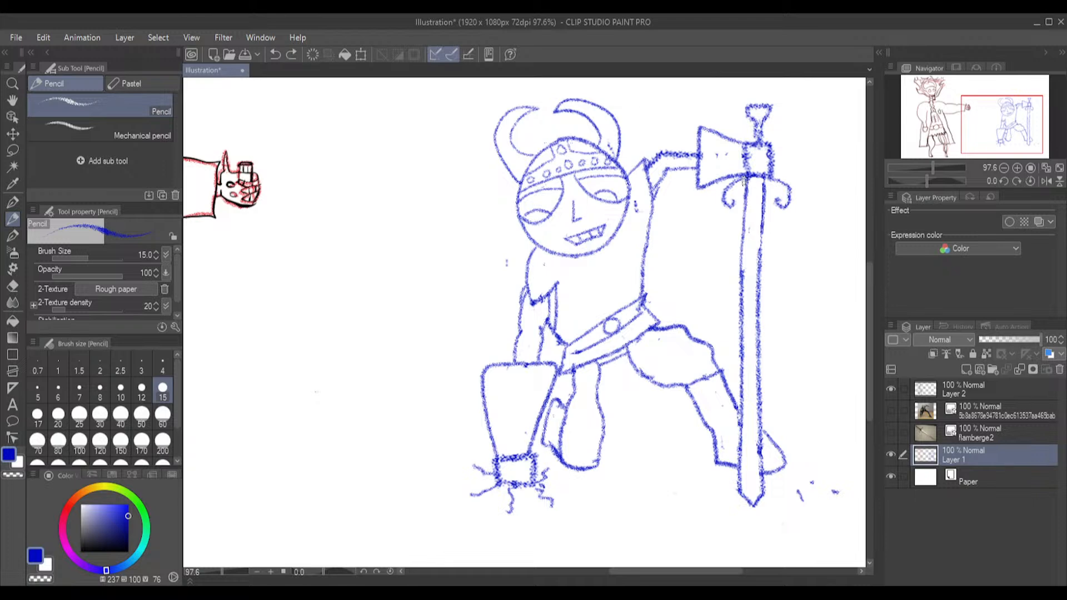
pyautogui.moveTo(743, 206); pyautogui.dragTo(740, 353)
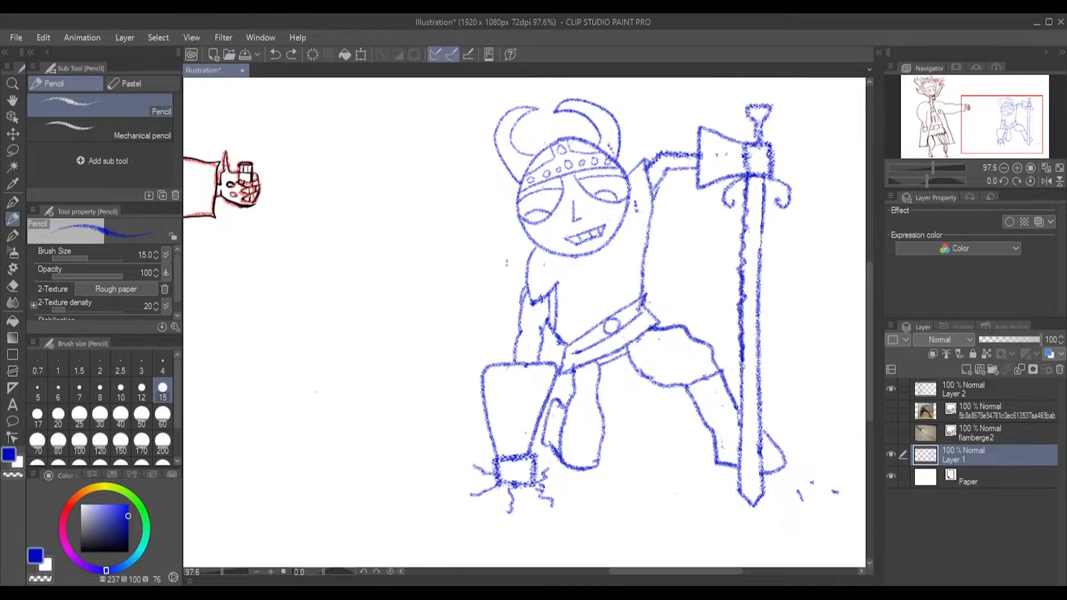
pyautogui.hotkey('ctrl', 'z')
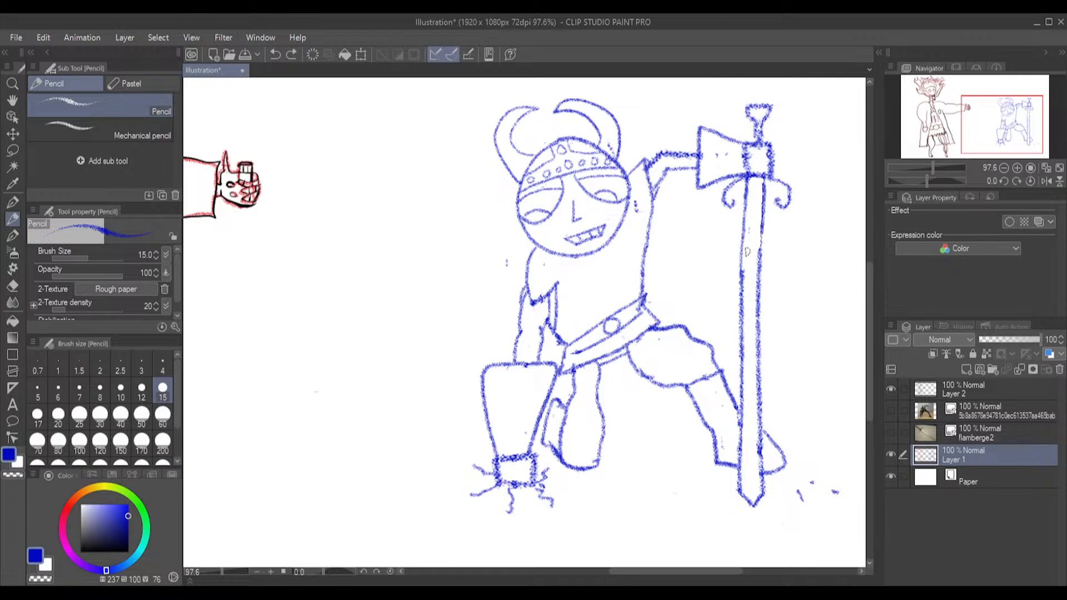
# Show the flamberge2 reference photo and erase the curled crossguard from the warrior's sword
pyautogui.click(891, 432)
pyautogui.moveTo(867, 315); pyautogui.dragTo(864, 271)
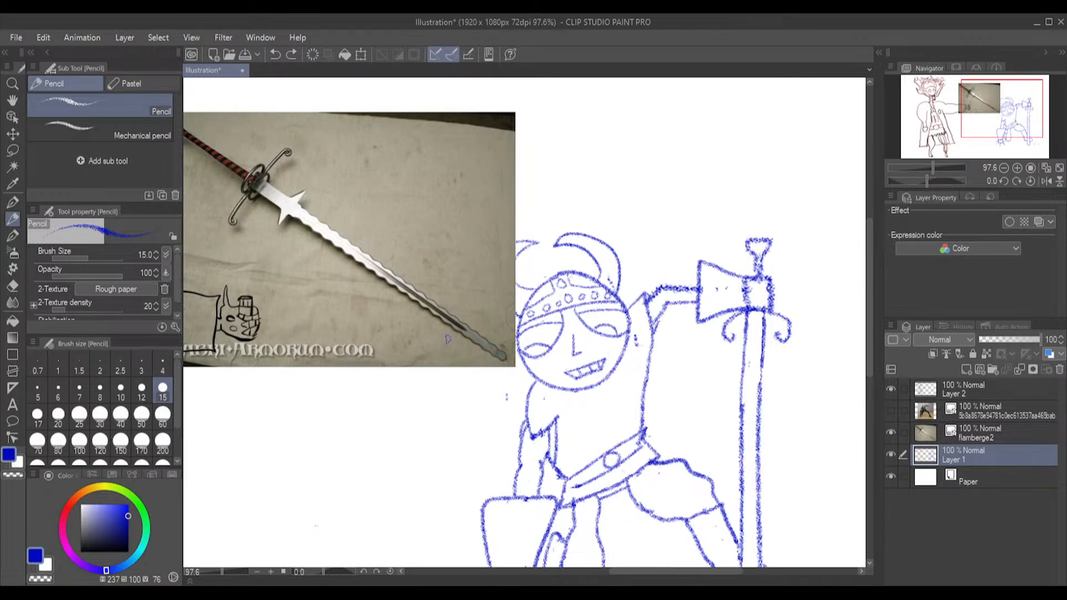
pyautogui.click(12, 286)
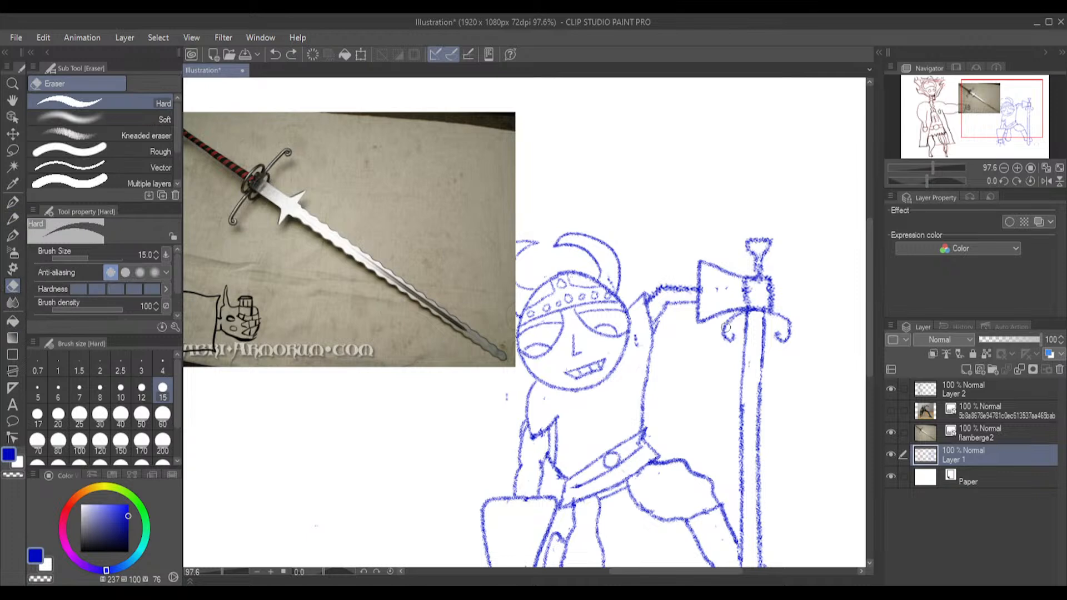
pyautogui.moveTo(728, 345)
pyautogui.mouseDown()
pyautogui.moveTo(740, 320)
pyautogui.moveTo(790, 349)
pyautogui.moveTo(791, 330)
pyautogui.moveTo(780, 314)
pyautogui.mouseUp()
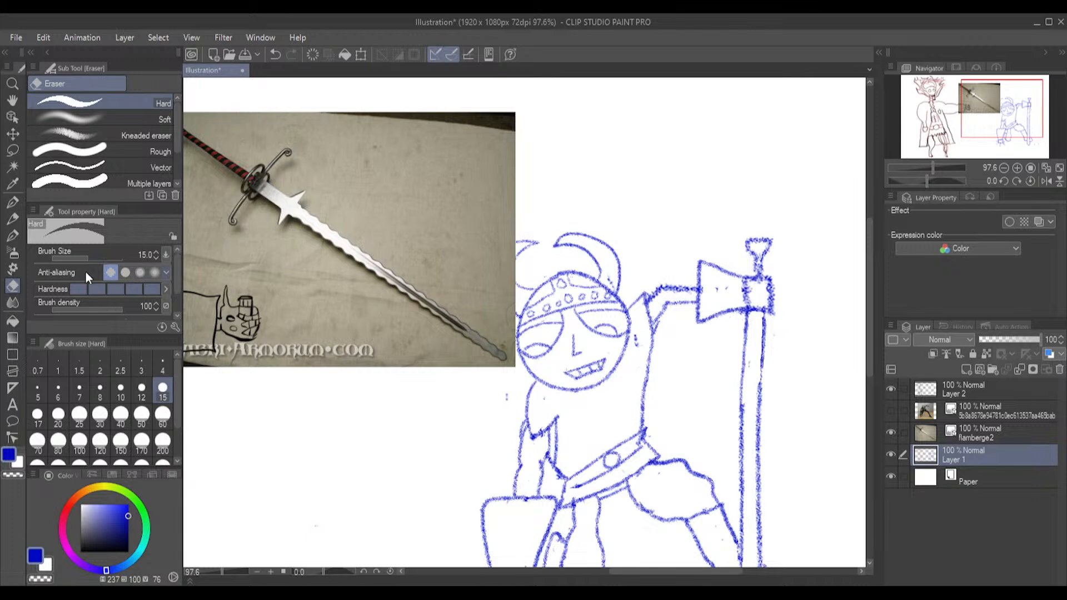
# Add a curved rim to the cuff opening of the raised gauntlet and erase the excess lines around it
pyautogui.click(13, 219)
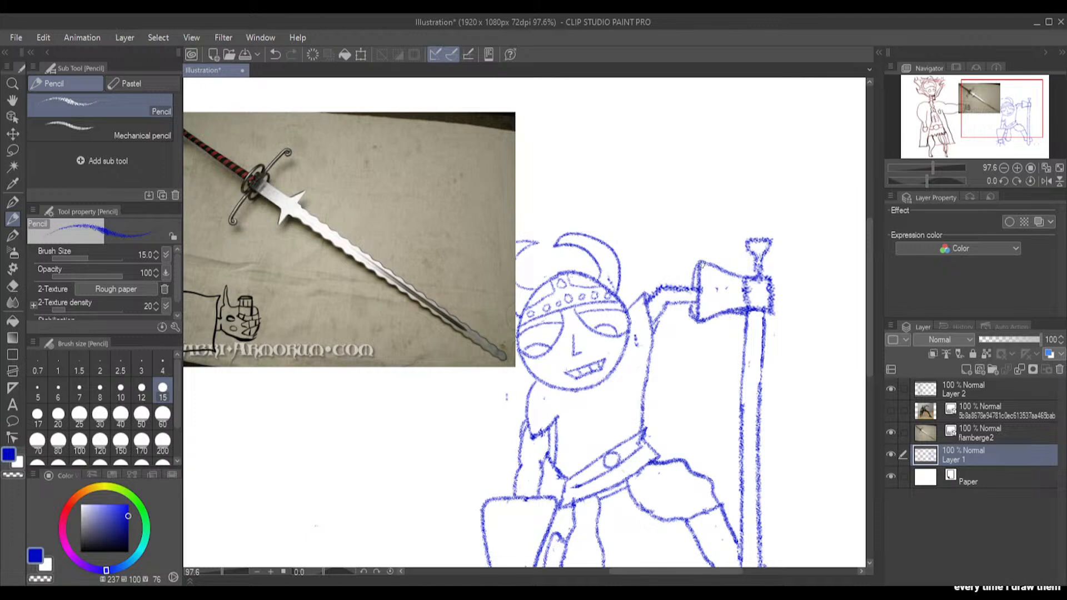
pyautogui.moveTo(691, 271); pyautogui.dragTo(691, 299)
pyautogui.click(15, 286)
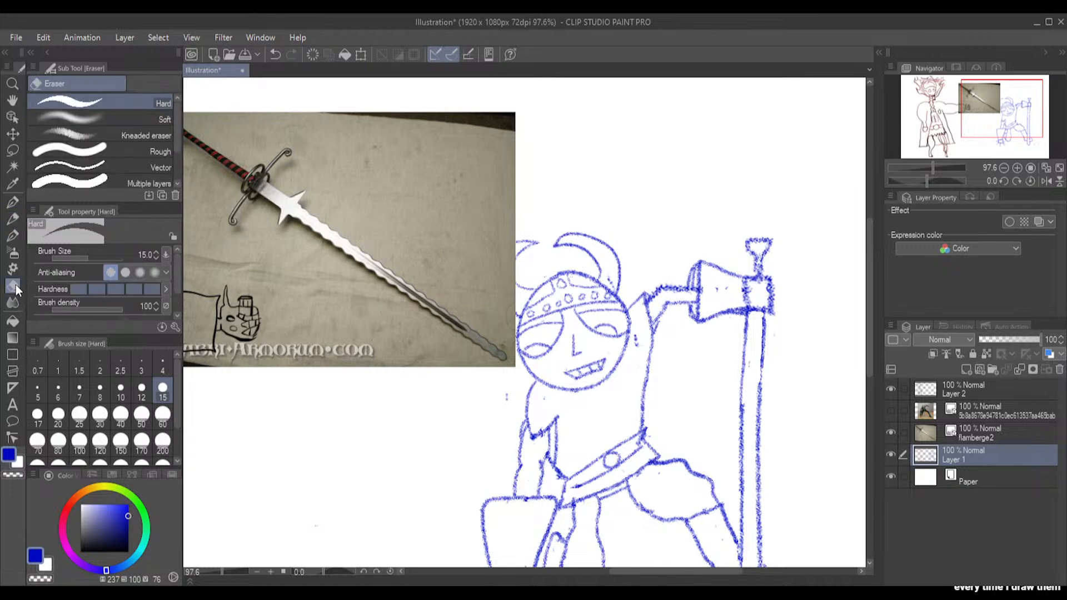
pyautogui.moveTo(692, 280); pyautogui.dragTo(696, 309)
pyautogui.moveTo(699, 270); pyautogui.dragTo(696, 280)
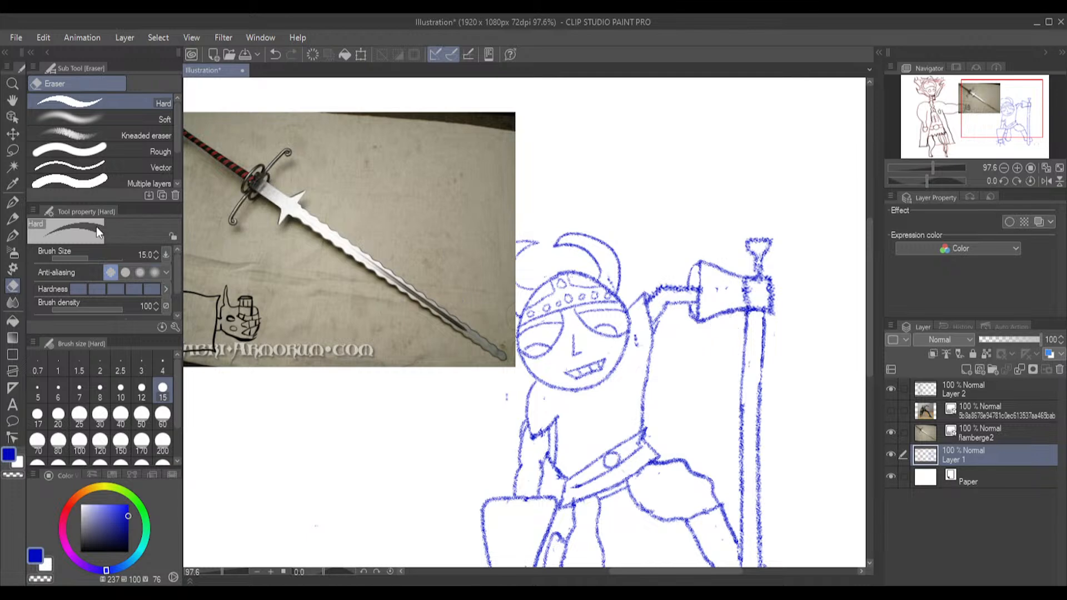
# Redraw the crossguard below the raised fist with a slim curved arm on each side ending in a small curl
pyautogui.click(13, 218)
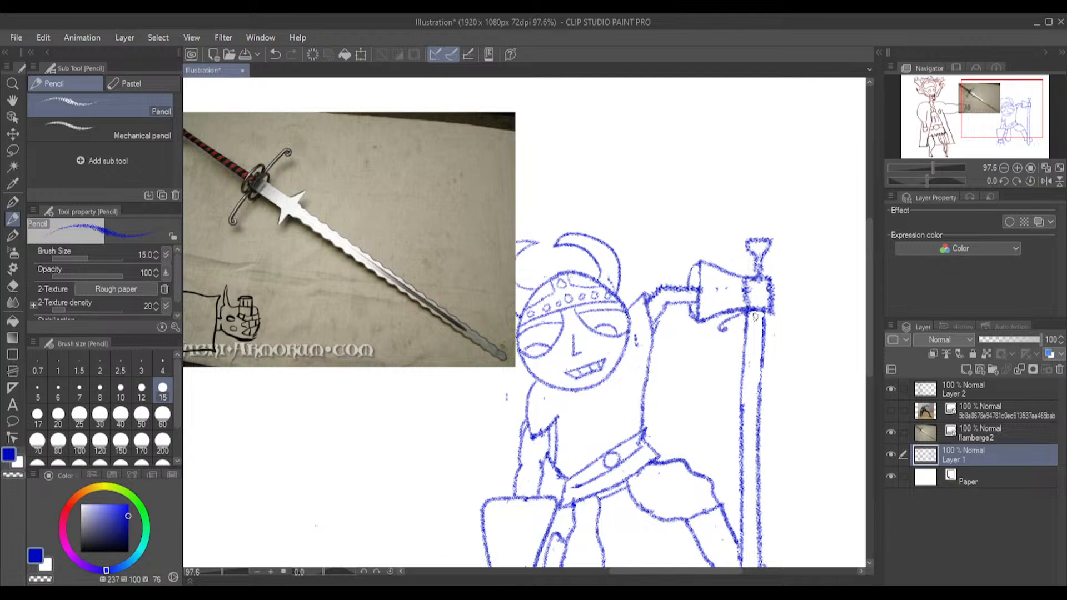
pyautogui.moveTo(777, 315)
pyautogui.mouseDown()
pyautogui.moveTo(798, 323)
pyautogui.moveTo(789, 330)
pyautogui.mouseUp()
pyautogui.hotkey('ctrl', 'z')
pyautogui.hotkey('ctrl', 'z')
pyautogui.moveTo(765, 315); pyautogui.dragTo(784, 330)
pyautogui.hotkey('ctrl', 'z')
pyautogui.moveTo(792, 322); pyautogui.dragTo(783, 328)
# Draw small pointed lugs on both sides of the blade just below the crossguard, as in the reference
pyautogui.moveTo(734, 345); pyautogui.dragTo(744, 348)
pyautogui.hotkey('ctrl', 'z')
pyautogui.moveTo(734, 343); pyautogui.dragTo(748, 346)
pyautogui.hotkey('ctrl', 'z')
pyautogui.click(13, 286)
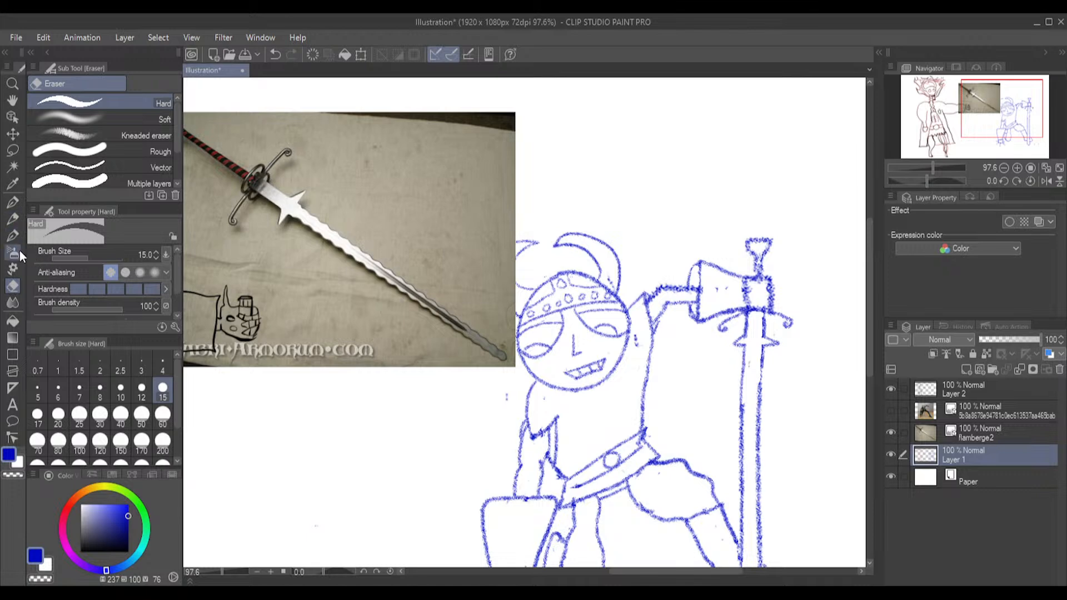
# Go over both blade edges with wavy pencil lines from the lugs down to the tip, and hide the flamberge2 reference
pyautogui.click(10, 218)
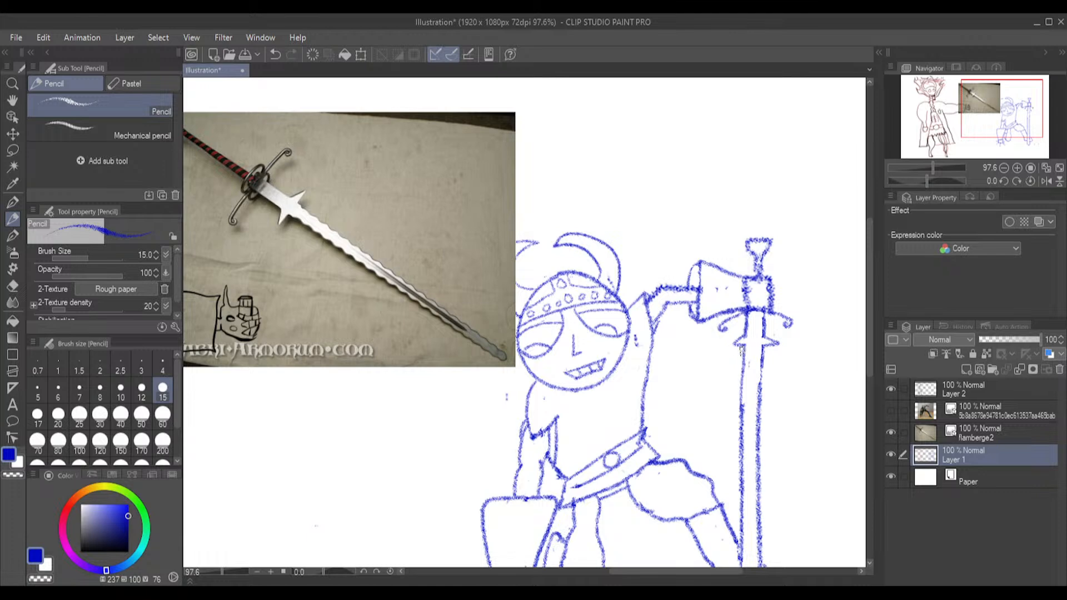
pyautogui.moveTo(741, 390); pyautogui.dragTo(742, 564)
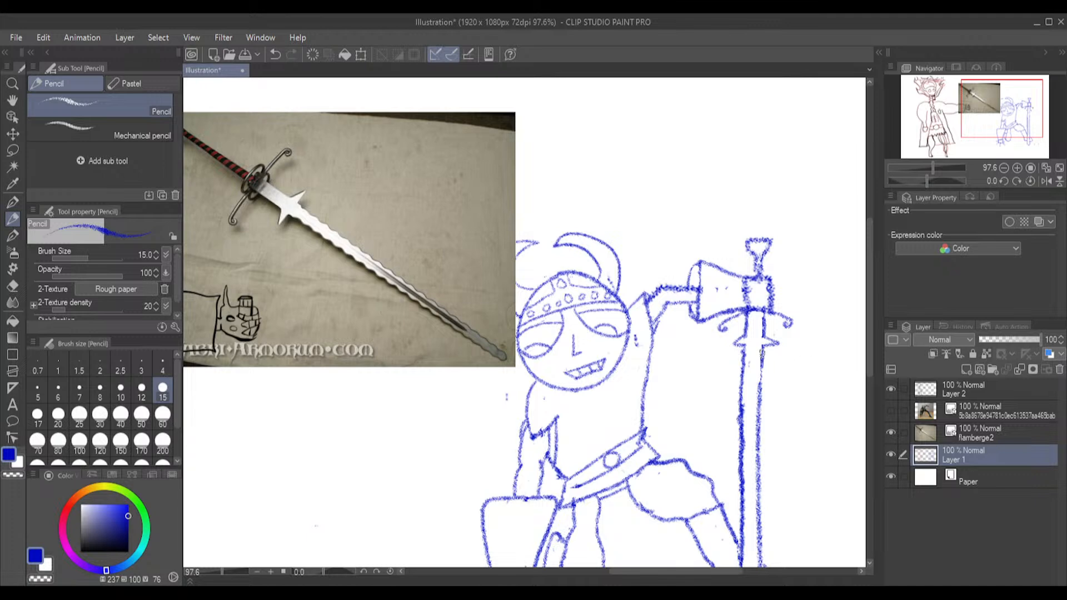
pyautogui.moveTo(759, 358)
pyautogui.mouseDown()
pyautogui.moveTo(753, 478)
pyautogui.moveTo(760, 564)
pyautogui.mouseUp()
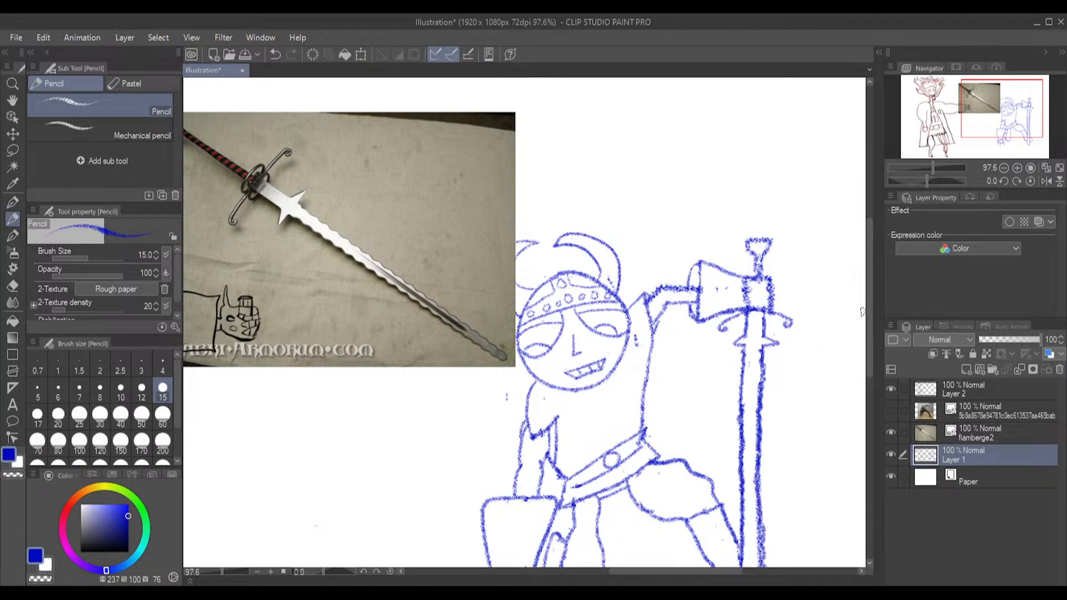
pyautogui.moveTo(865, 312); pyautogui.dragTo(867, 392)
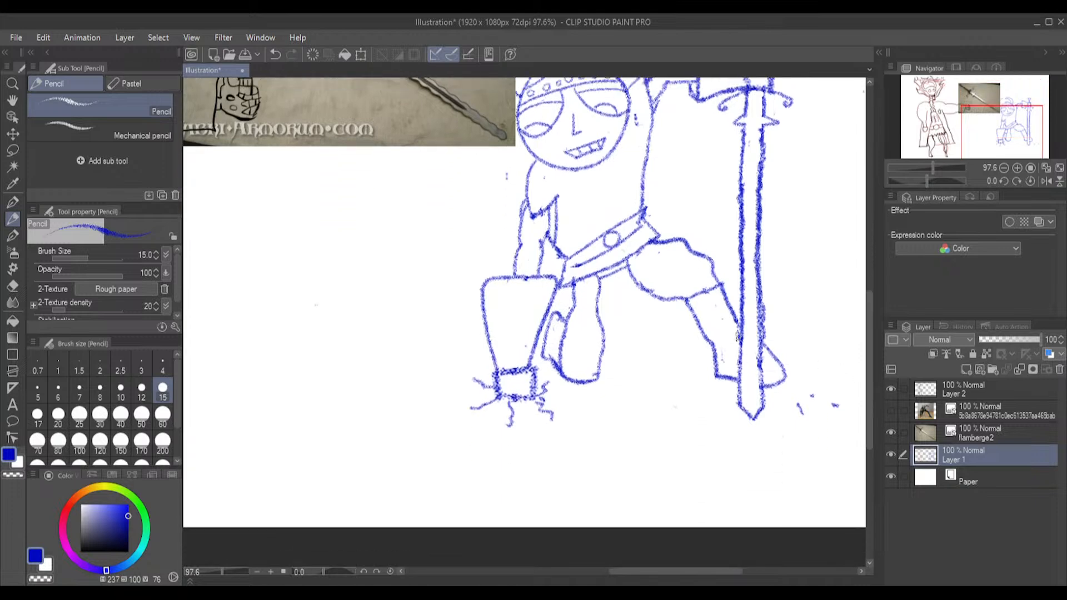
pyautogui.moveTo(742, 340)
pyautogui.mouseDown()
pyautogui.moveTo(738, 414)
pyautogui.moveTo(738, 404)
pyautogui.moveTo(747, 419)
pyautogui.moveTo(763, 404)
pyautogui.moveTo(760, 293)
pyautogui.mouseUp()
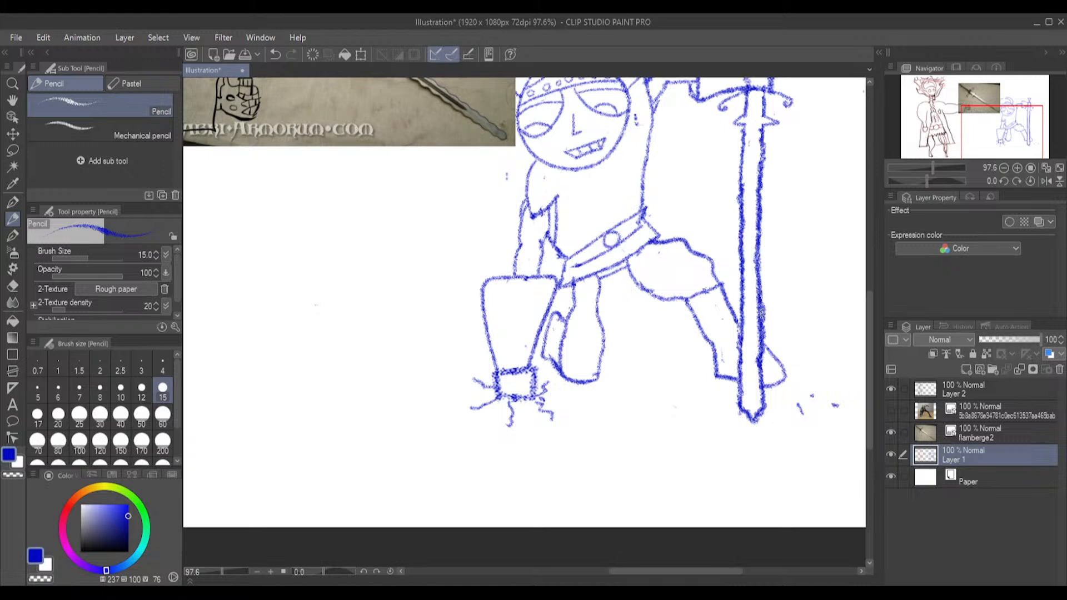
pyautogui.click(890, 431)
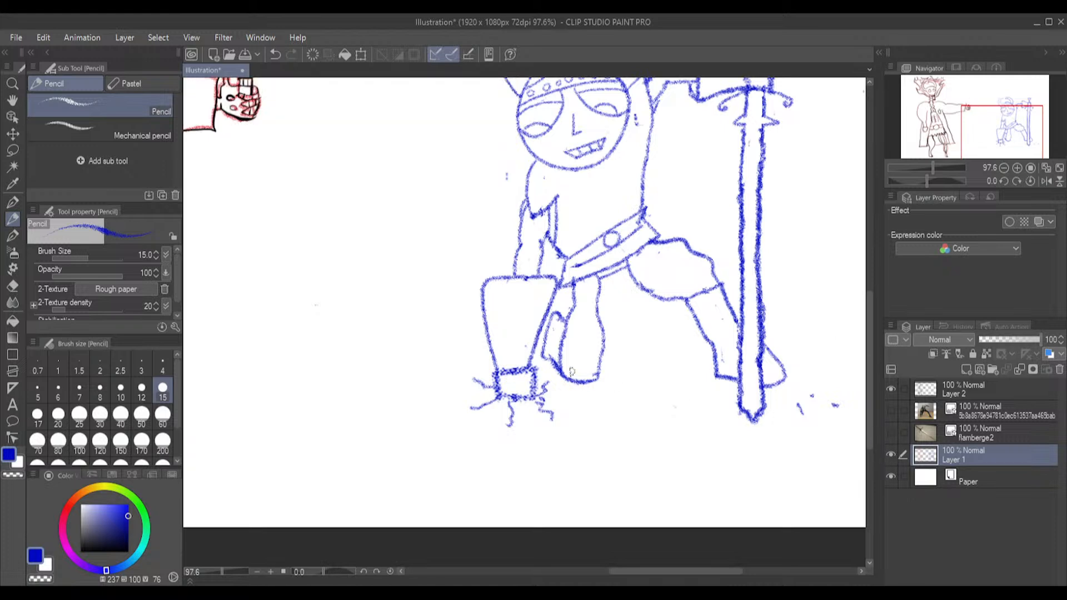
# Make Layer 2 the active layer and set up the Great pressure G-pen in black for inking the warrior
pyautogui.scroll(-2, 767, 328)
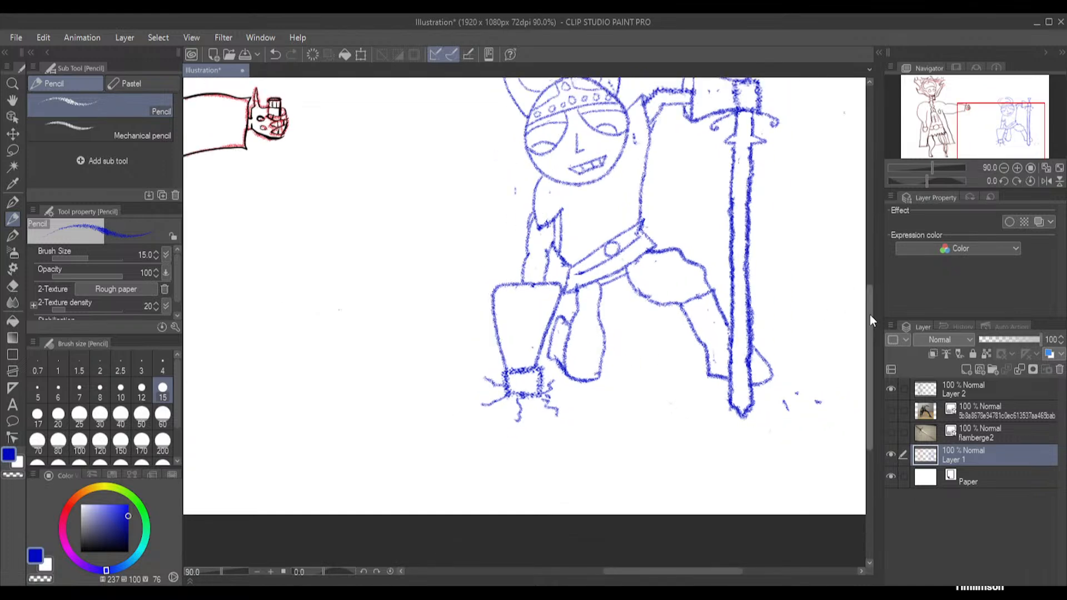
pyautogui.moveTo(871, 316); pyautogui.dragTo(868, 286)
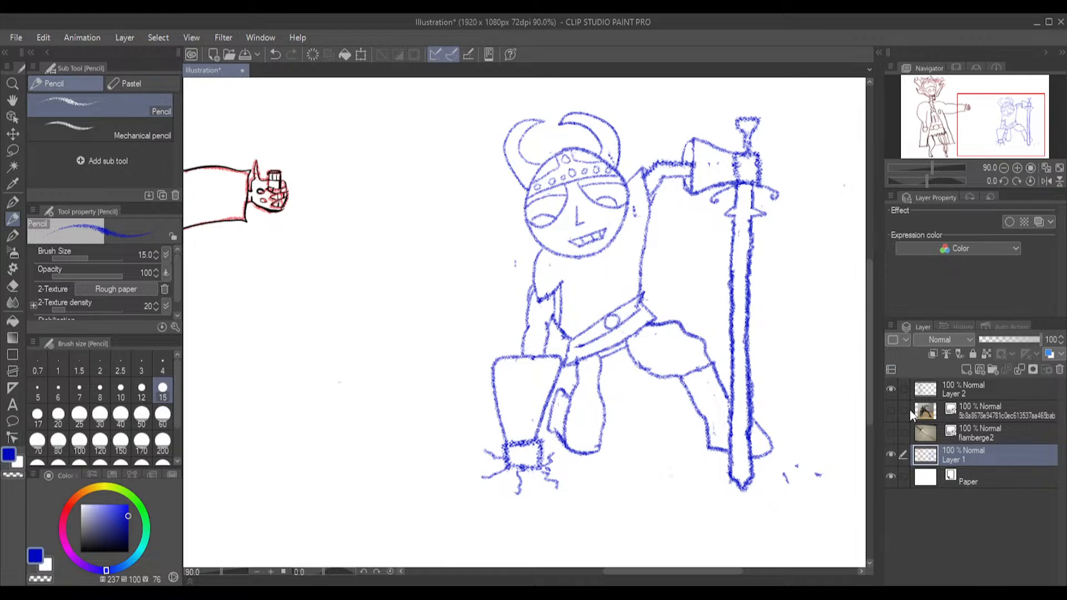
pyautogui.click(994, 384)
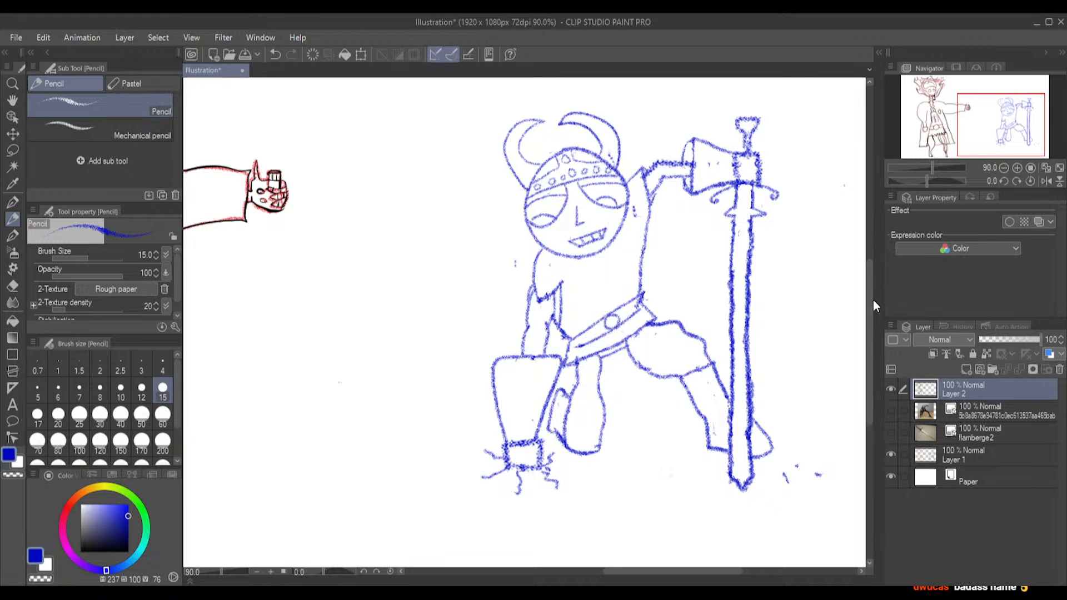
pyautogui.moveTo(868, 288); pyautogui.dragTo(865, 277)
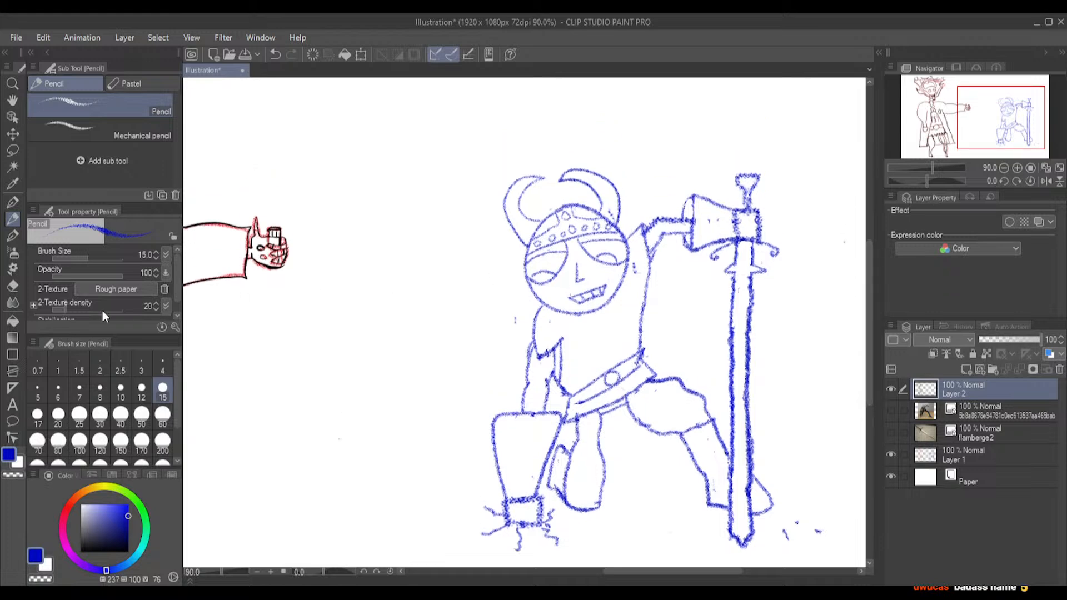
pyautogui.click(13, 236)
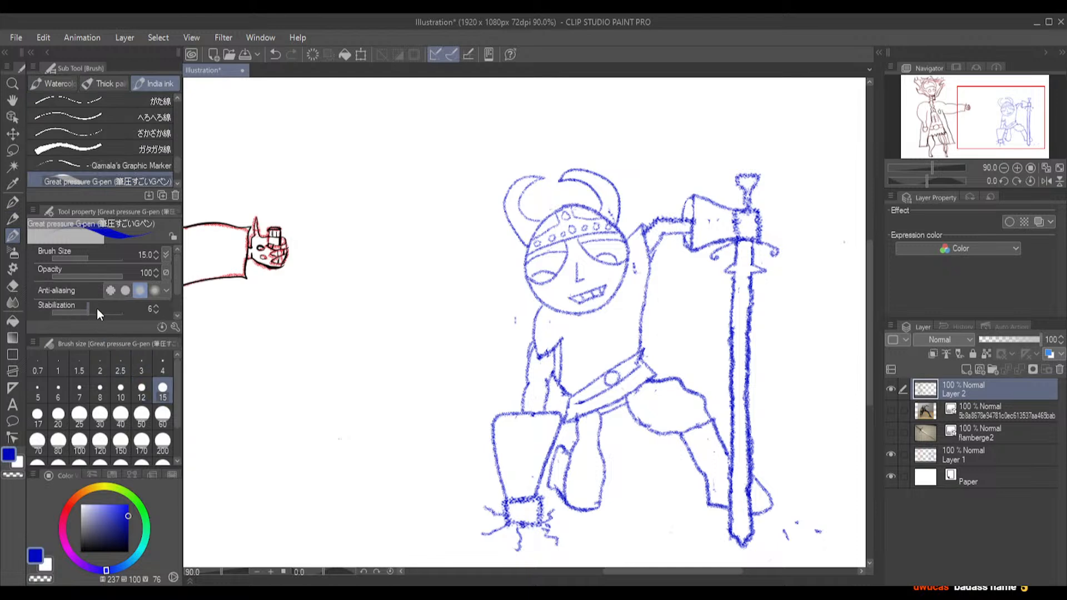
pyautogui.click(128, 551)
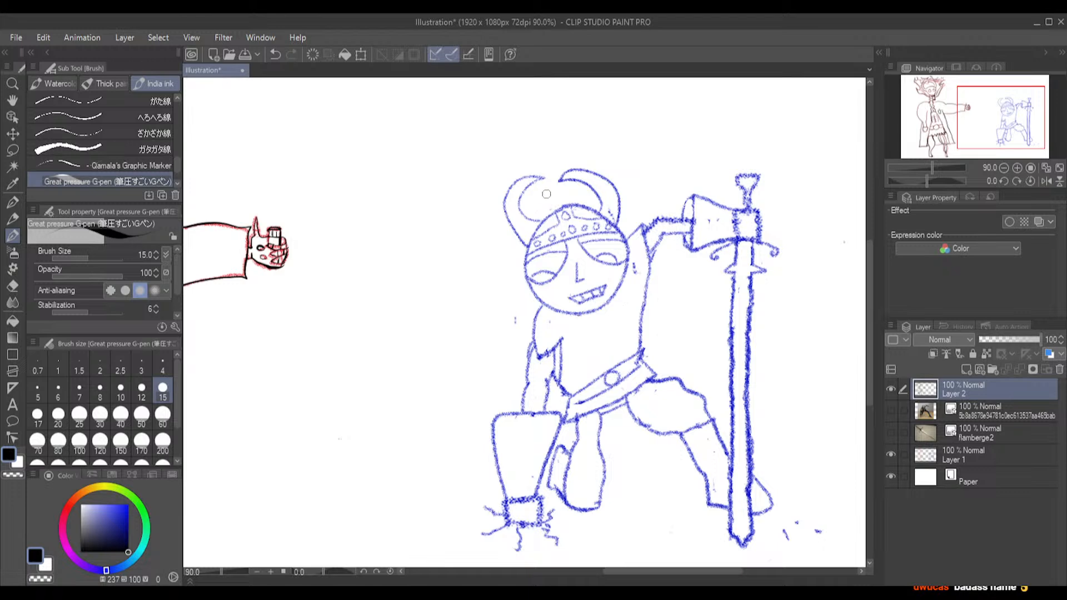
pyautogui.scroll(2, 546, 193)
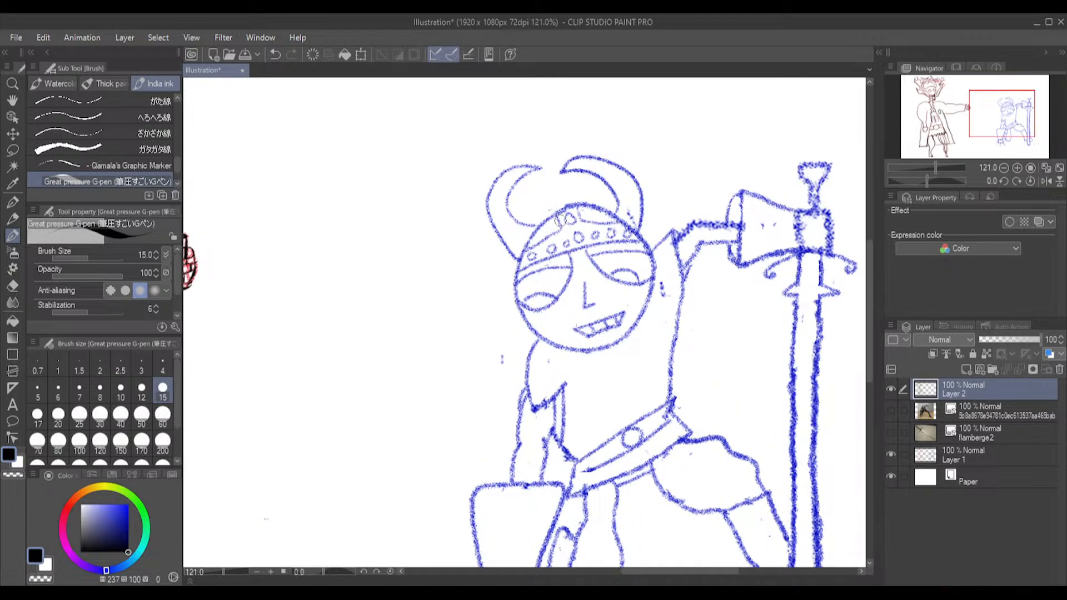
pyautogui.moveTo(565, 208)
pyautogui.mouseDown()
pyautogui.moveTo(525, 244)
pyautogui.moveTo(517, 303)
pyautogui.moveTo(548, 344)
pyautogui.moveTo(598, 345)
pyautogui.mouseUp()
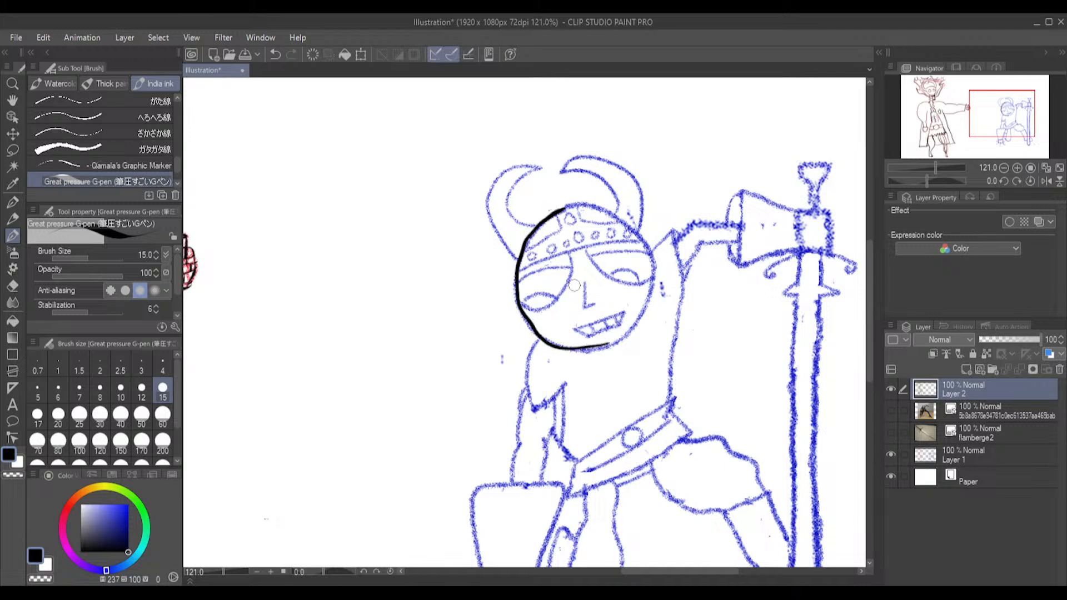
pyautogui.hotkey('ctrl', 'z')
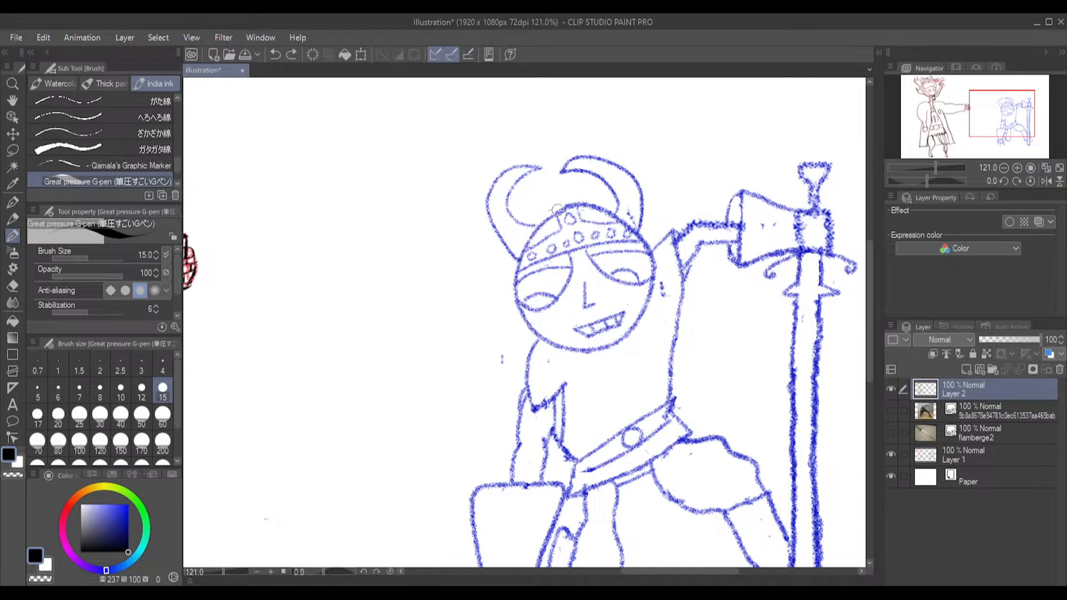
pyautogui.moveTo(567, 205)
pyautogui.mouseDown()
pyautogui.moveTo(522, 249)
pyautogui.moveTo(518, 309)
pyautogui.moveTo(553, 344)
pyautogui.moveTo(605, 353)
pyautogui.moveTo(633, 329)
pyautogui.mouseUp()
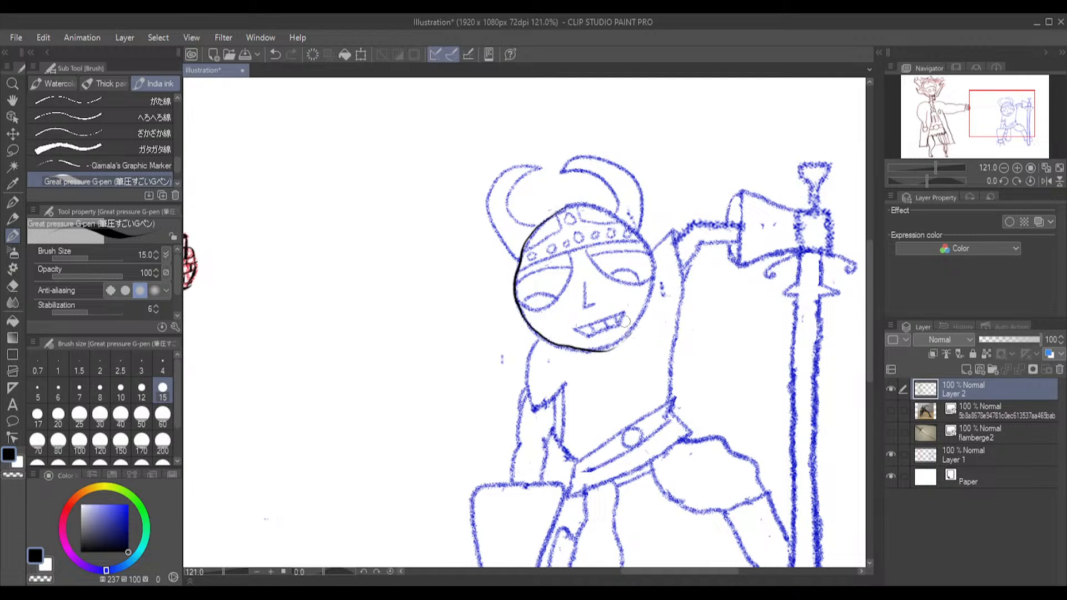
pyautogui.hotkey('ctrl', 'z')
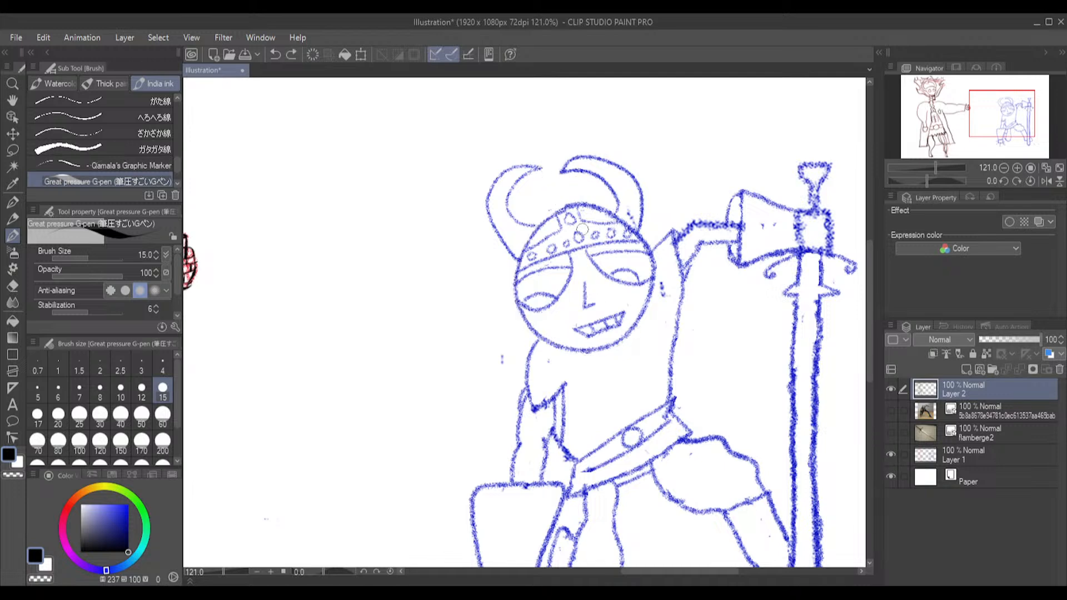
# Ink the warrior's round head outline in black over the sketch and erase the stray inner line at its right edge
pyautogui.moveTo(565, 209)
pyautogui.mouseDown()
pyautogui.moveTo(521, 247)
pyautogui.moveTo(518, 308)
pyautogui.mouseUp()
pyautogui.moveTo(528, 325)
pyautogui.mouseDown()
pyautogui.moveTo(561, 345)
pyautogui.moveTo(600, 348)
pyautogui.moveTo(639, 322)
pyautogui.moveTo(649, 269)
pyautogui.mouseUp()
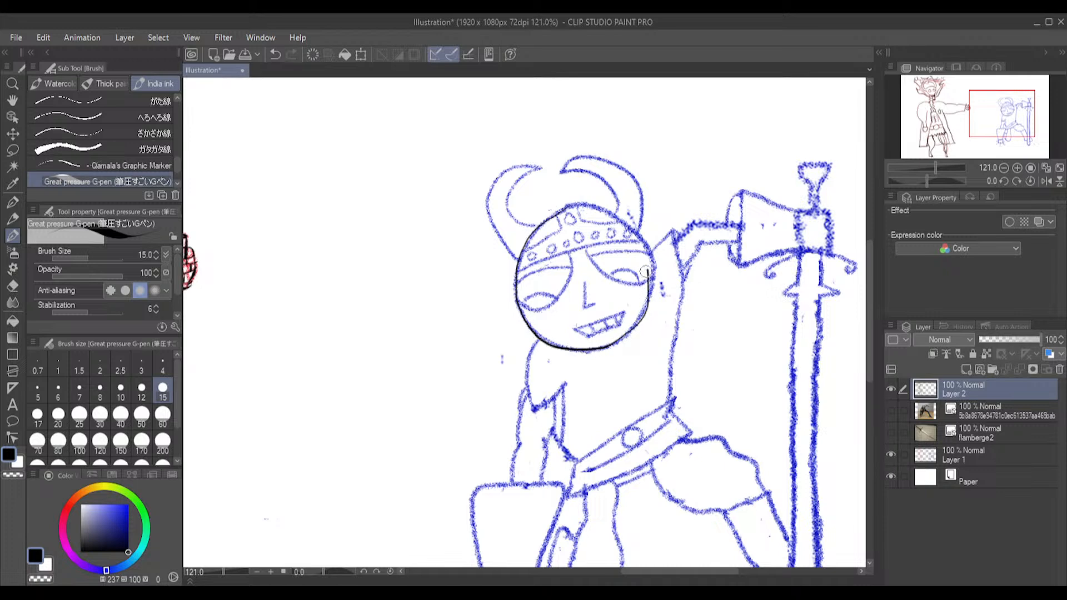
pyautogui.moveTo(561, 209)
pyautogui.mouseDown()
pyautogui.moveTo(596, 203)
pyautogui.moveTo(644, 237)
pyautogui.moveTo(653, 299)
pyautogui.moveTo(604, 346)
pyautogui.mouseUp()
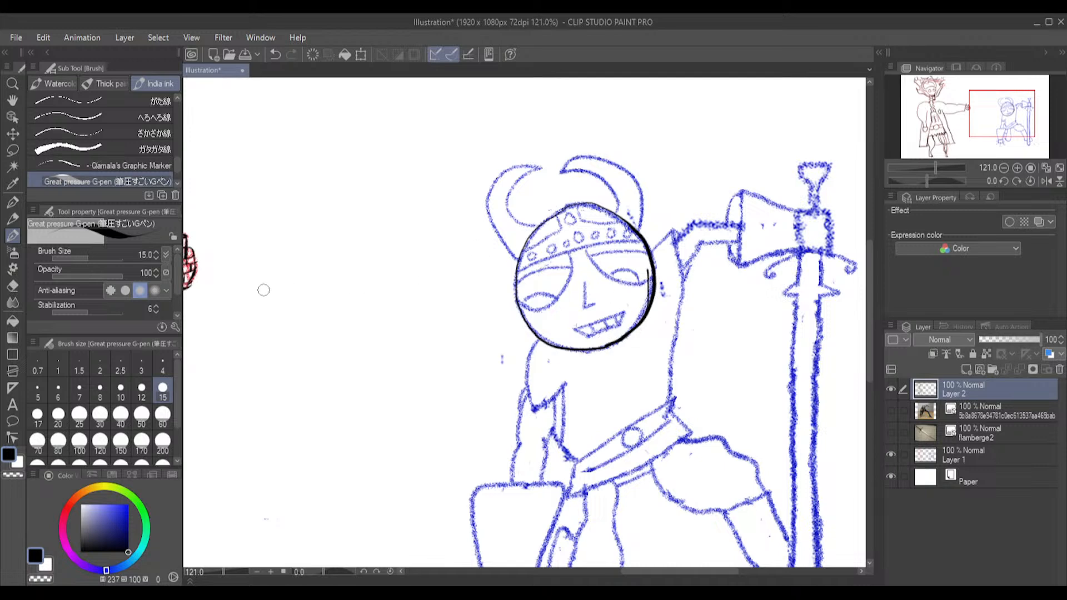
pyautogui.click(14, 282)
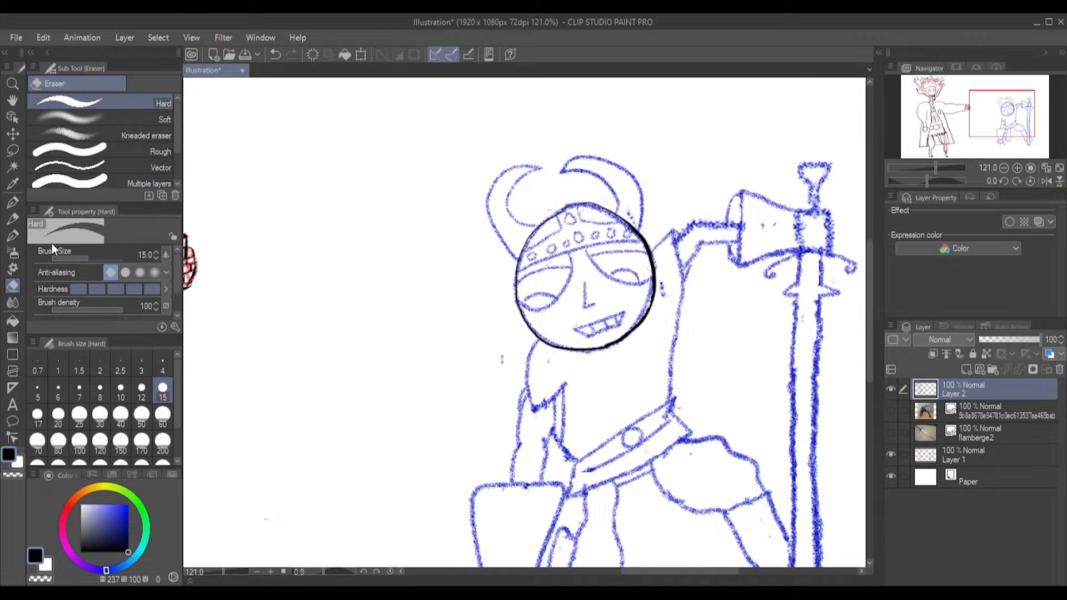
pyautogui.click(17, 235)
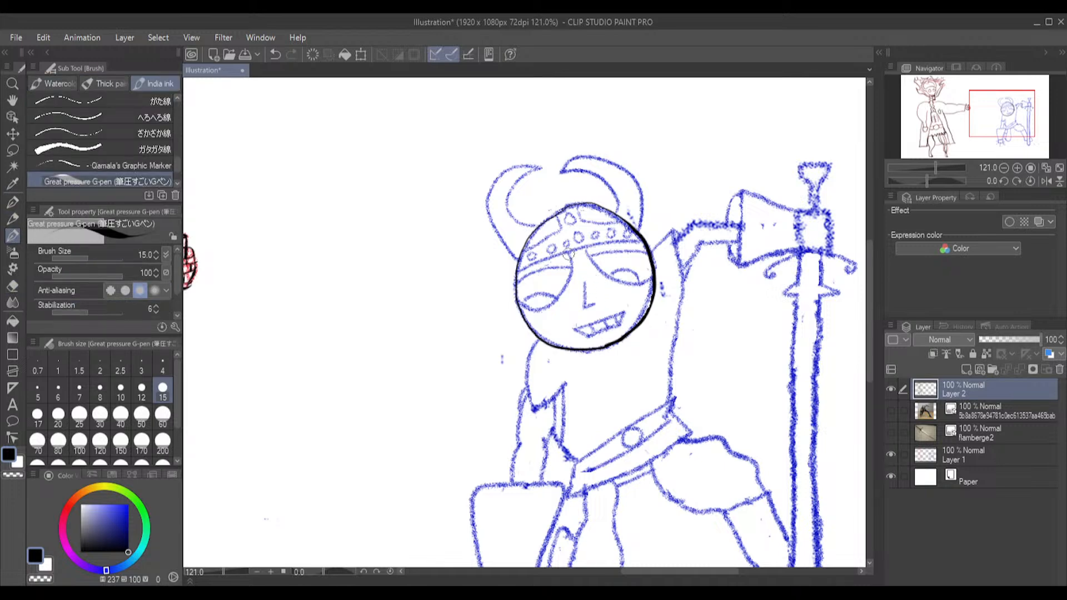
pyautogui.moveTo(574, 266)
pyautogui.mouseDown()
pyautogui.moveTo(547, 307)
pyautogui.moveTo(513, 303)
pyautogui.mouseUp()
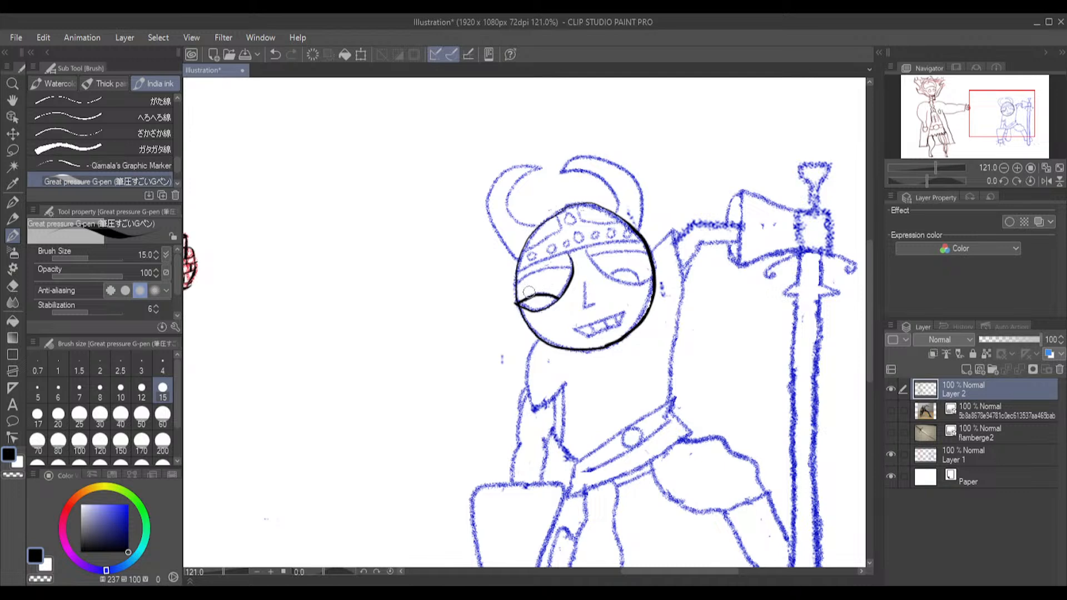
pyautogui.click(12, 285)
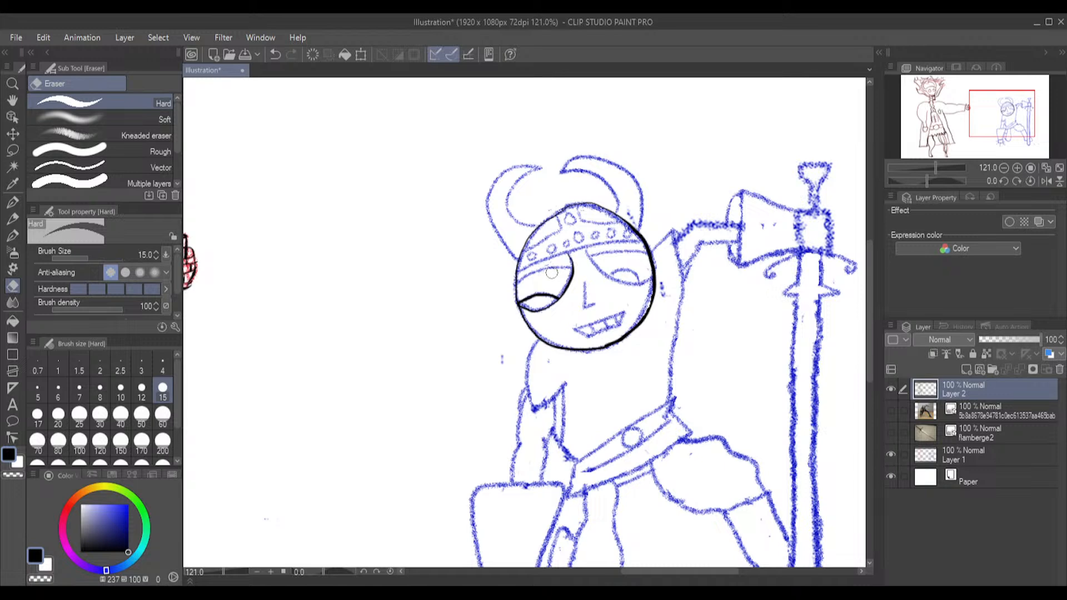
pyautogui.hotkey('ctrl', 'z')
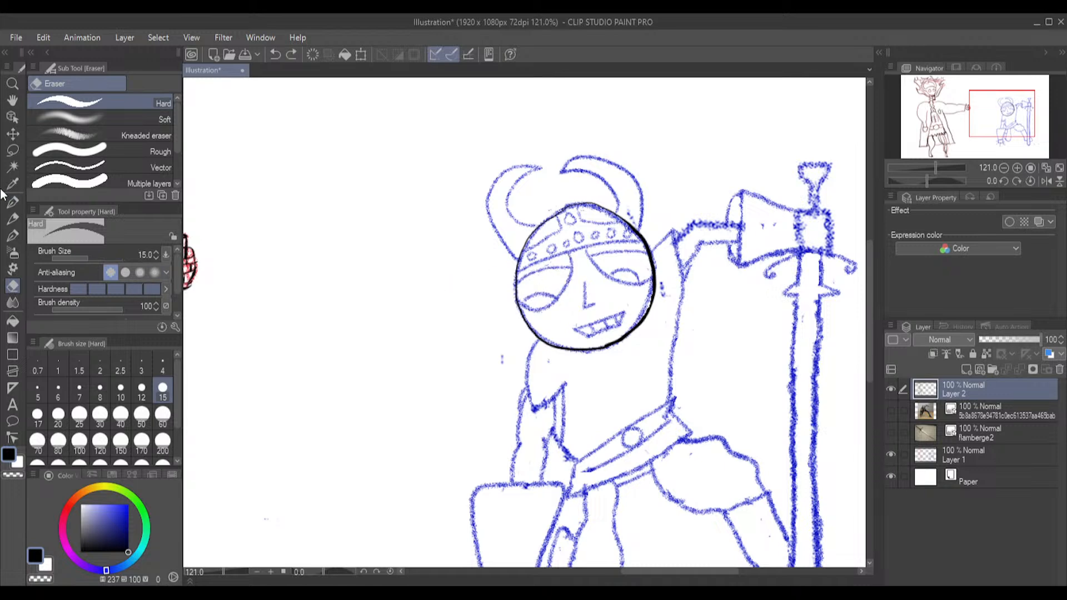
# Ink the warrior's left-hand eye with its pupil and lid line, and the helmet's lower edge across the forehead
pyautogui.click(12, 237)
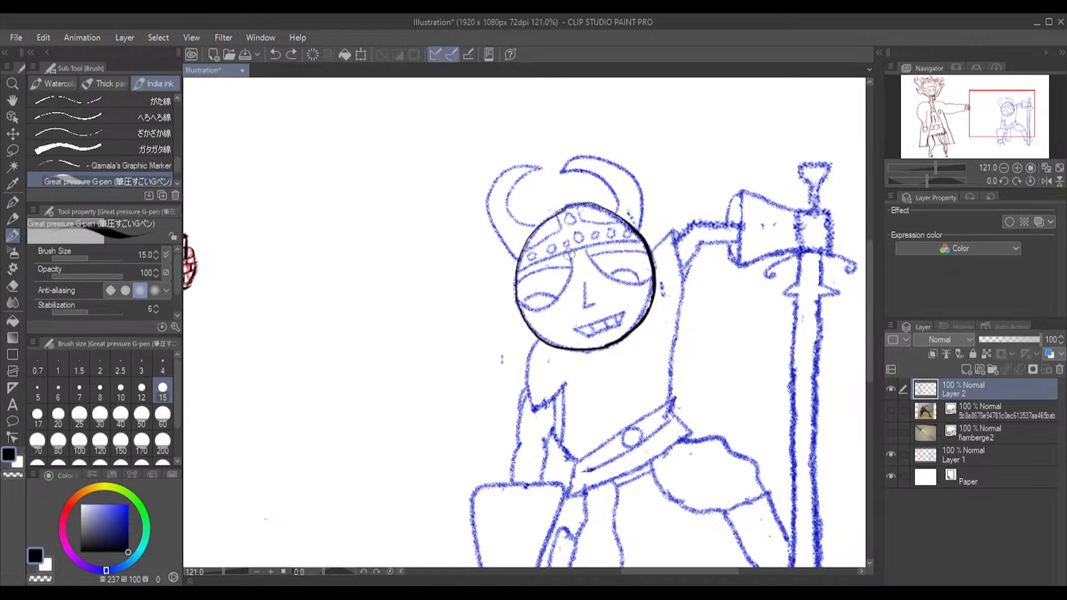
pyautogui.moveTo(567, 253)
pyautogui.mouseDown()
pyautogui.moveTo(555, 298)
pyautogui.moveTo(538, 309)
pyautogui.moveTo(517, 302)
pyautogui.moveTo(556, 298)
pyautogui.moveTo(525, 301)
pyautogui.mouseUp()
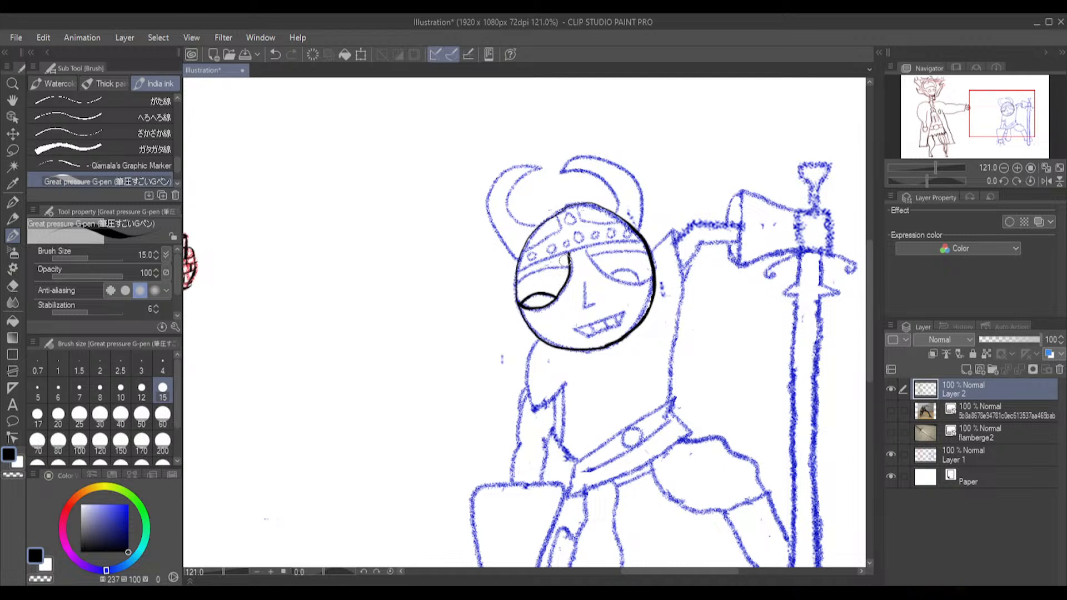
pyautogui.moveTo(558, 269); pyautogui.dragTo(515, 284)
pyautogui.moveTo(555, 256); pyautogui.dragTo(512, 273)
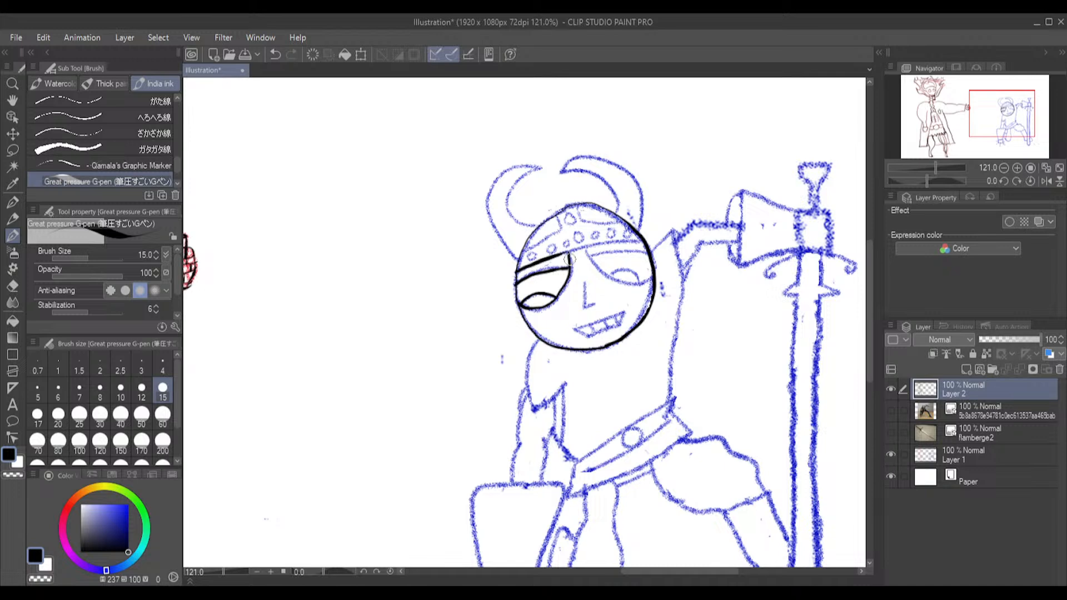
pyautogui.moveTo(573, 250); pyautogui.dragTo(640, 242)
# Ink the warrior's right-hand eye with its curved lower outline, small arched pupil and straight upper lid line
pyautogui.moveTo(587, 248)
pyautogui.mouseDown()
pyautogui.moveTo(605, 275)
pyautogui.moveTo(651, 282)
pyautogui.moveTo(616, 272)
pyautogui.moveTo(635, 281)
pyautogui.mouseUp()
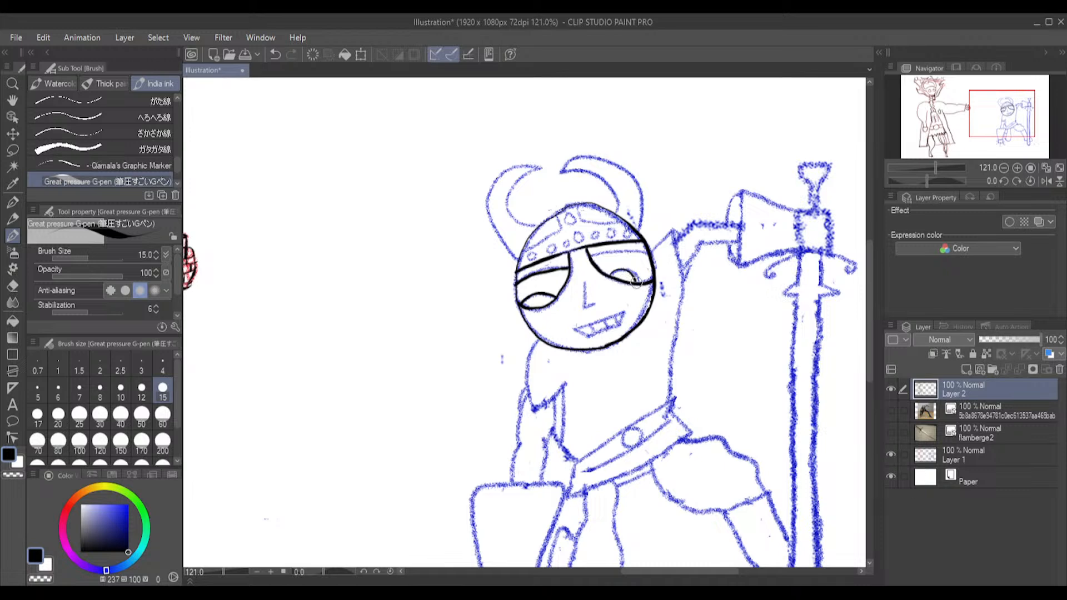
pyautogui.hotkey('ctrl', 'z')
pyautogui.moveTo(637, 282)
pyautogui.mouseDown()
pyautogui.moveTo(627, 270)
pyautogui.moveTo(610, 277)
pyautogui.moveTo(635, 276)
pyautogui.mouseUp()
pyautogui.moveTo(590, 256); pyautogui.dragTo(649, 253)
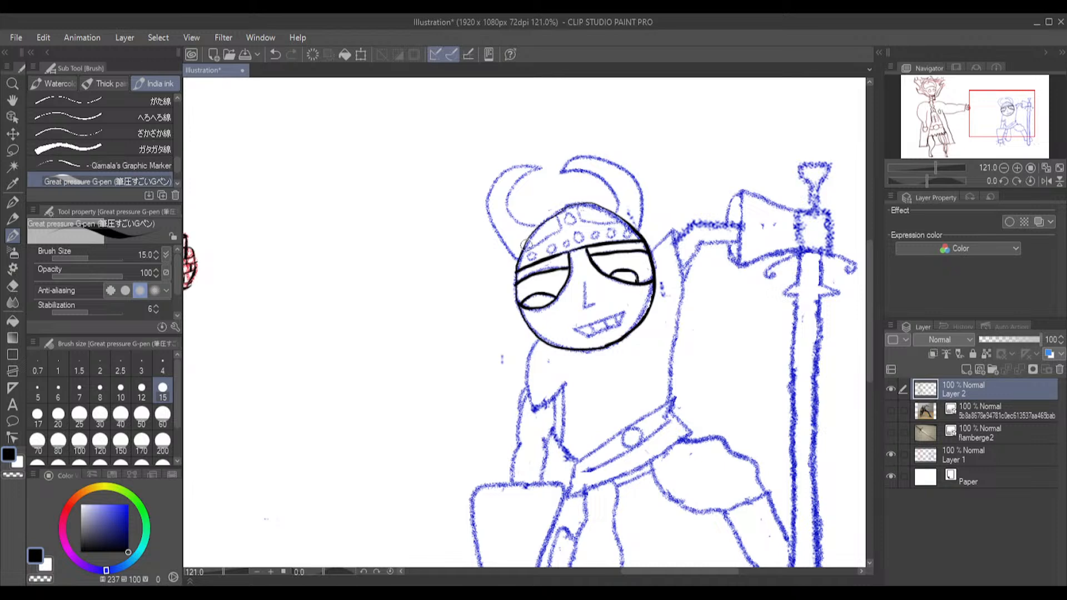
# Thicken the outline over the helmet's crown and trim its overshooting right end with the Hard eraser at size 6
pyautogui.moveTo(545, 220)
pyautogui.mouseDown()
pyautogui.moveTo(586, 200)
pyautogui.moveTo(612, 208)
pyautogui.mouseUp()
pyautogui.moveTo(606, 206); pyautogui.dragTo(633, 225)
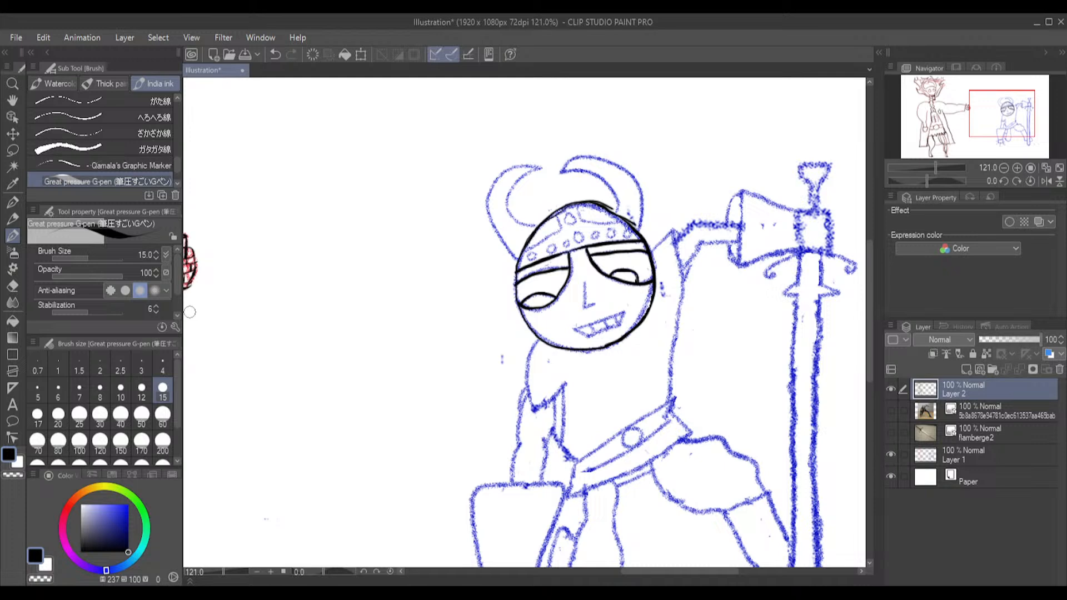
pyautogui.click(12, 286)
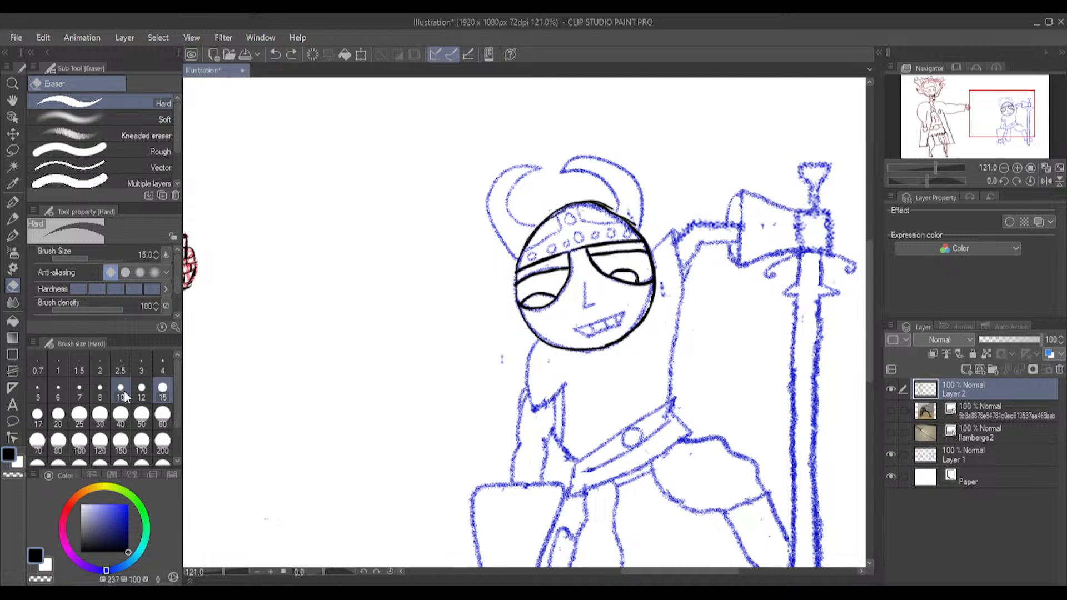
pyautogui.click(57, 390)
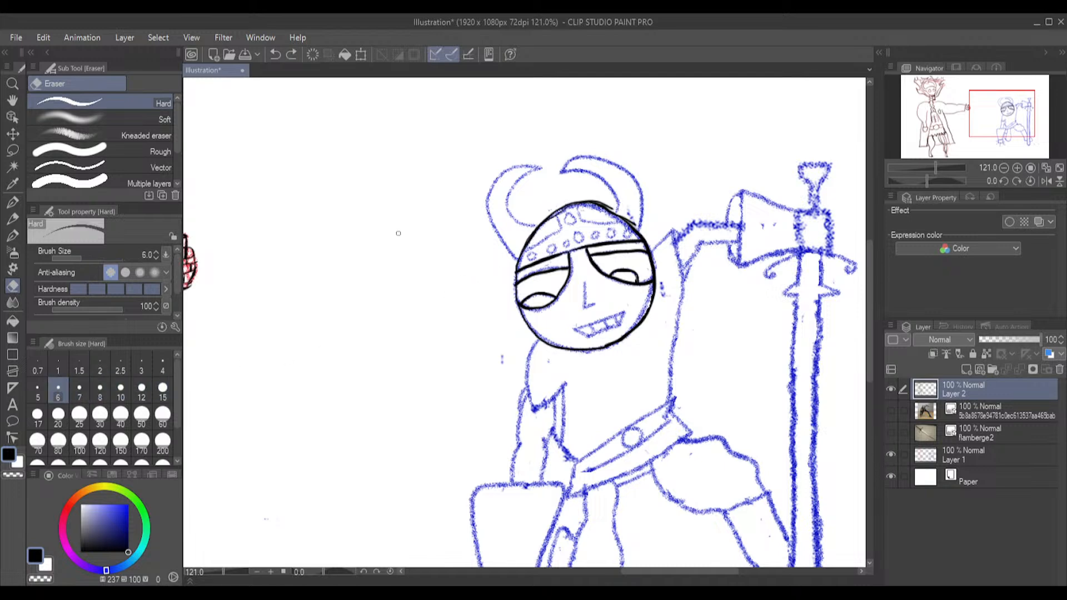
pyautogui.scroll(5, 564, 180)
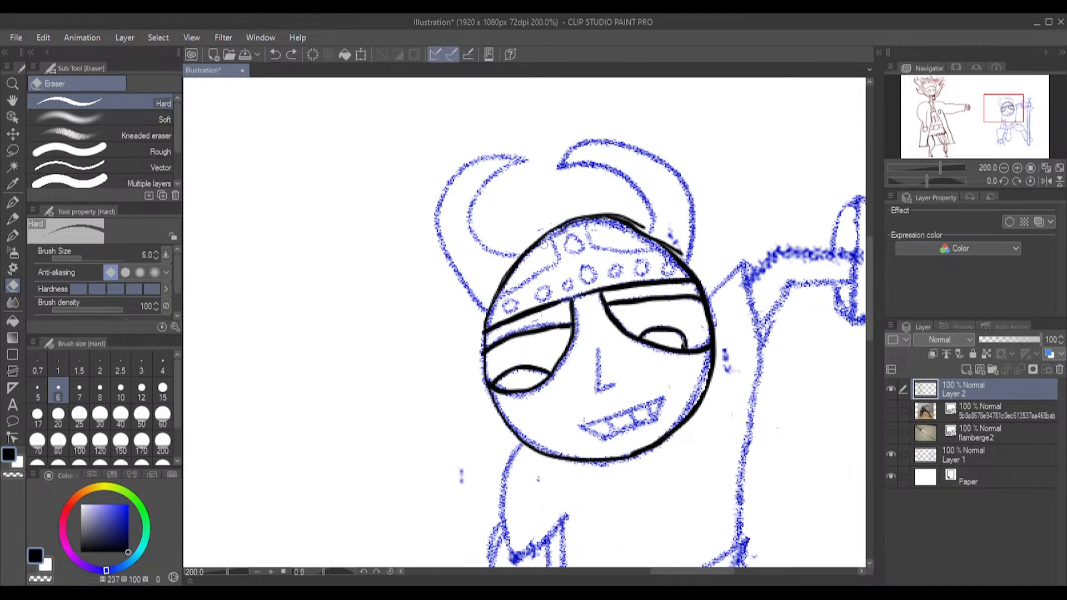
pyautogui.moveTo(612, 231); pyautogui.dragTo(652, 232)
pyautogui.hotkey('ctrl', 'z')
pyautogui.moveTo(677, 251); pyautogui.dragTo(651, 230)
# Ink the two curved panel edges on the helmet with the G-pen, plus the round studs along its band and crest
pyautogui.click(12, 235)
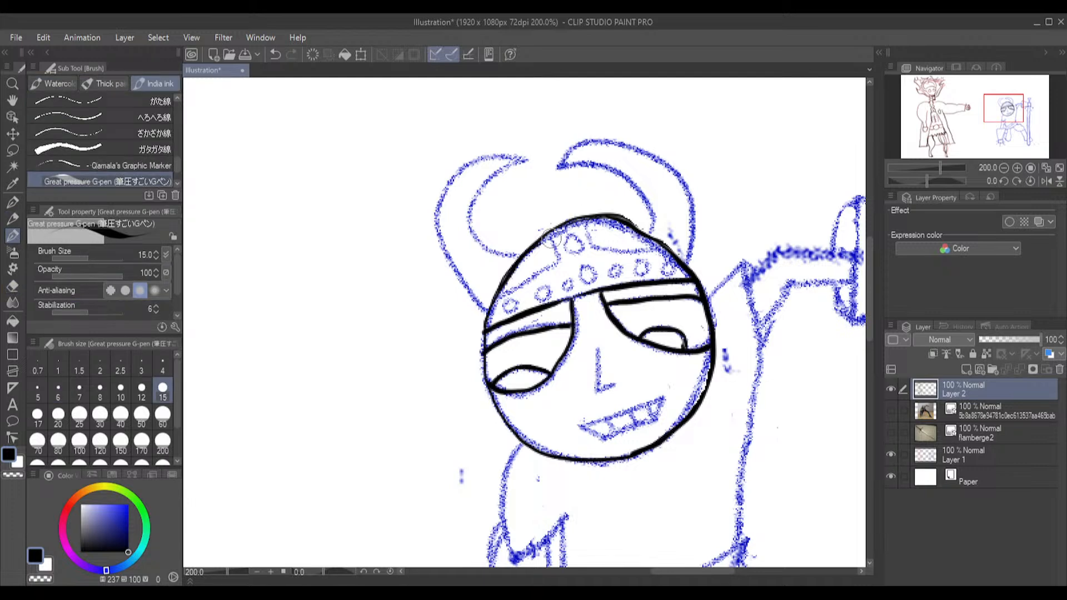
pyautogui.moveTo(554, 237)
pyautogui.mouseDown()
pyautogui.moveTo(547, 271)
pyautogui.moveTo(497, 295)
pyautogui.mouseUp()
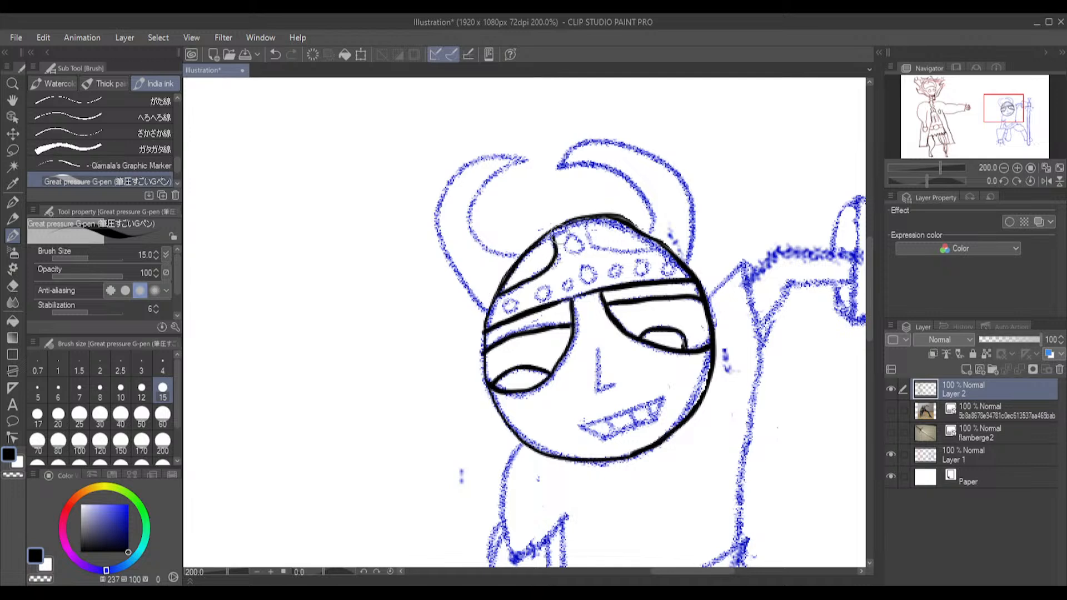
pyautogui.moveTo(585, 220)
pyautogui.mouseDown()
pyautogui.moveTo(600, 245)
pyautogui.moveTo(666, 246)
pyautogui.mouseUp()
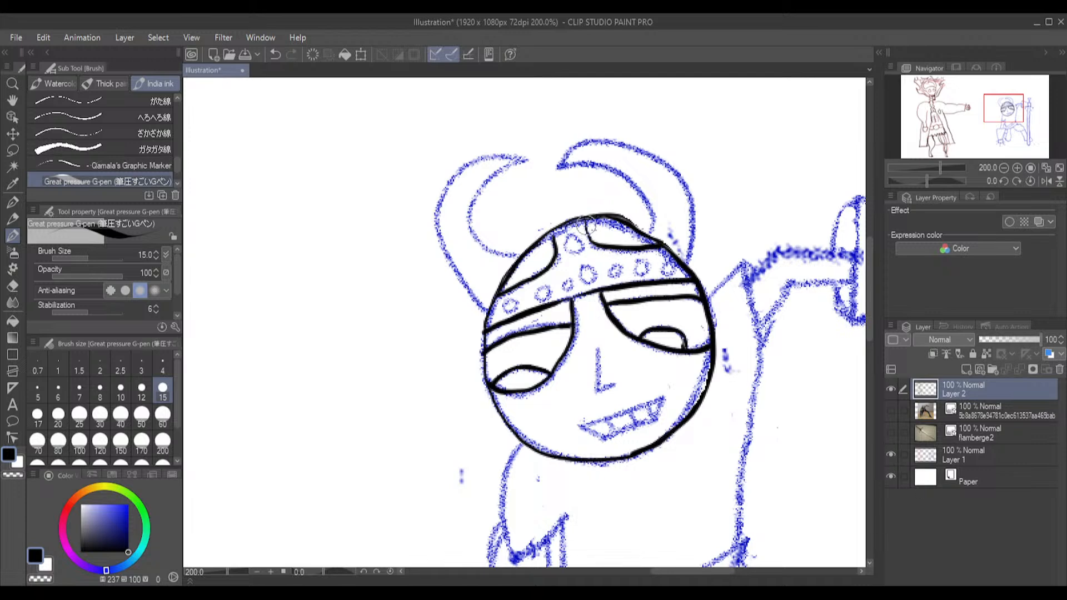
pyautogui.moveTo(552, 230)
pyautogui.mouseDown()
pyautogui.moveTo(576, 238)
pyautogui.moveTo(570, 250)
pyautogui.moveTo(603, 281)
pyautogui.moveTo(580, 259)
pyautogui.moveTo(583, 279)
pyautogui.moveTo(593, 274)
pyautogui.moveTo(583, 265)
pyautogui.moveTo(569, 287)
pyautogui.moveTo(561, 281)
pyautogui.moveTo(558, 302)
pyautogui.moveTo(545, 285)
pyautogui.moveTo(542, 303)
pyautogui.moveTo(504, 303)
pyautogui.mouseUp()
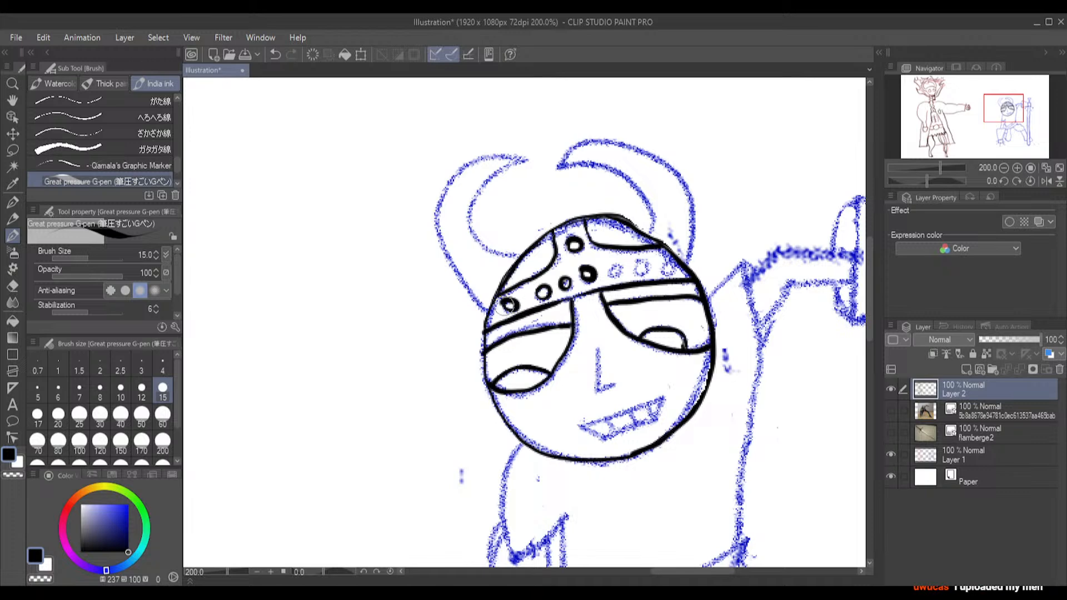
pyautogui.moveTo(618, 262)
pyautogui.mouseDown()
pyautogui.moveTo(610, 272)
pyautogui.moveTo(668, 271)
pyautogui.moveTo(660, 263)
pyautogui.mouseUp()
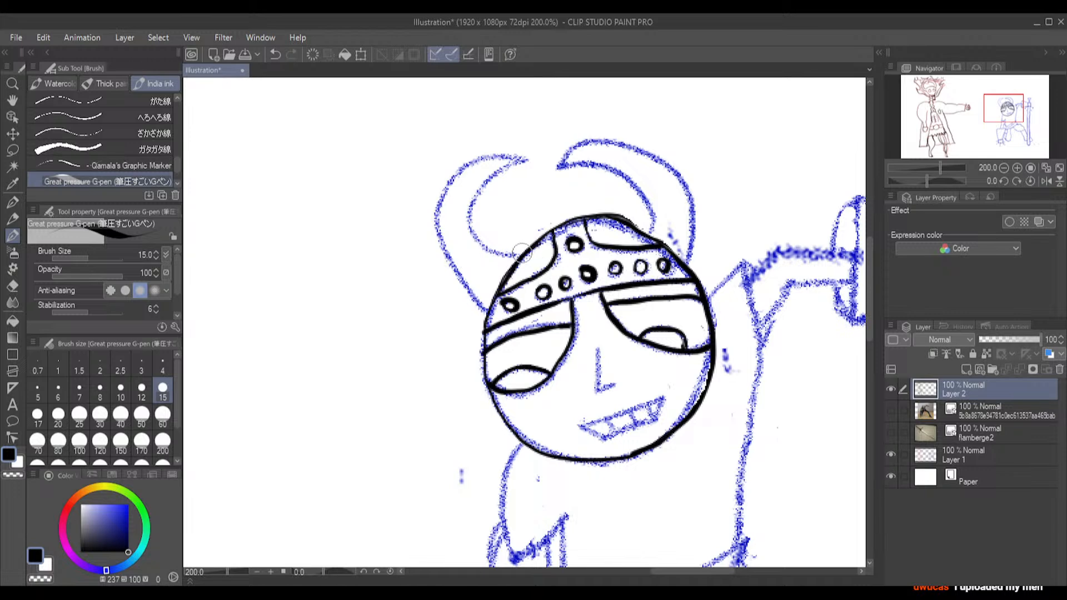
# Ink both curved horns on the warrior's helmet, giving each its inner and outer outline from base to tip
pyautogui.moveTo(514, 259)
pyautogui.mouseDown()
pyautogui.moveTo(471, 236)
pyautogui.moveTo(463, 209)
pyautogui.moveTo(482, 180)
pyautogui.moveTo(529, 160)
pyautogui.mouseUp()
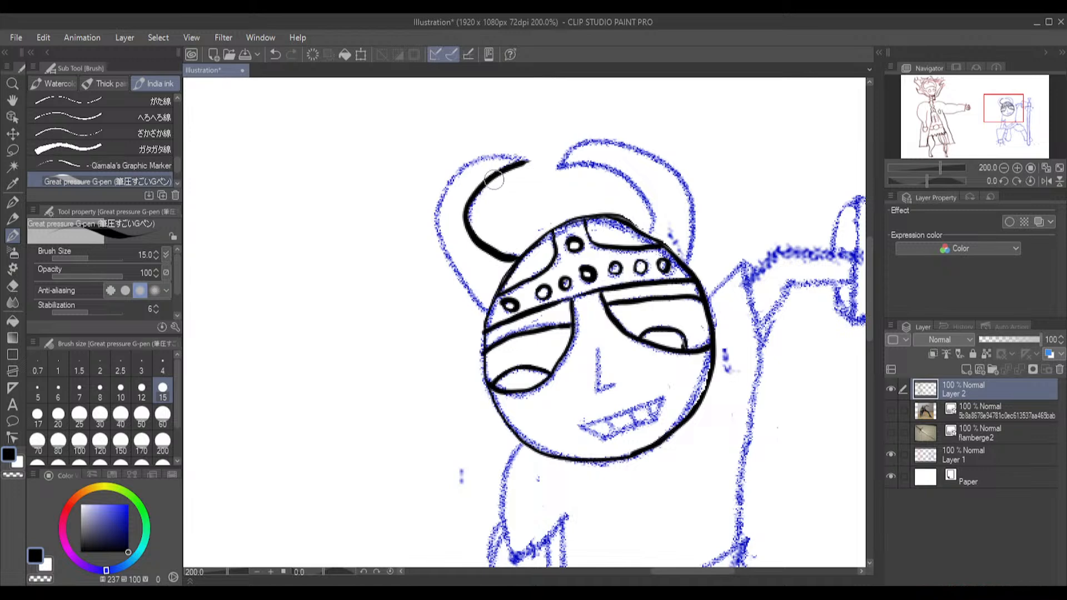
pyautogui.moveTo(482, 314)
pyautogui.mouseDown()
pyautogui.moveTo(436, 240)
pyautogui.moveTo(438, 193)
pyautogui.moveTo(454, 175)
pyautogui.mouseUp()
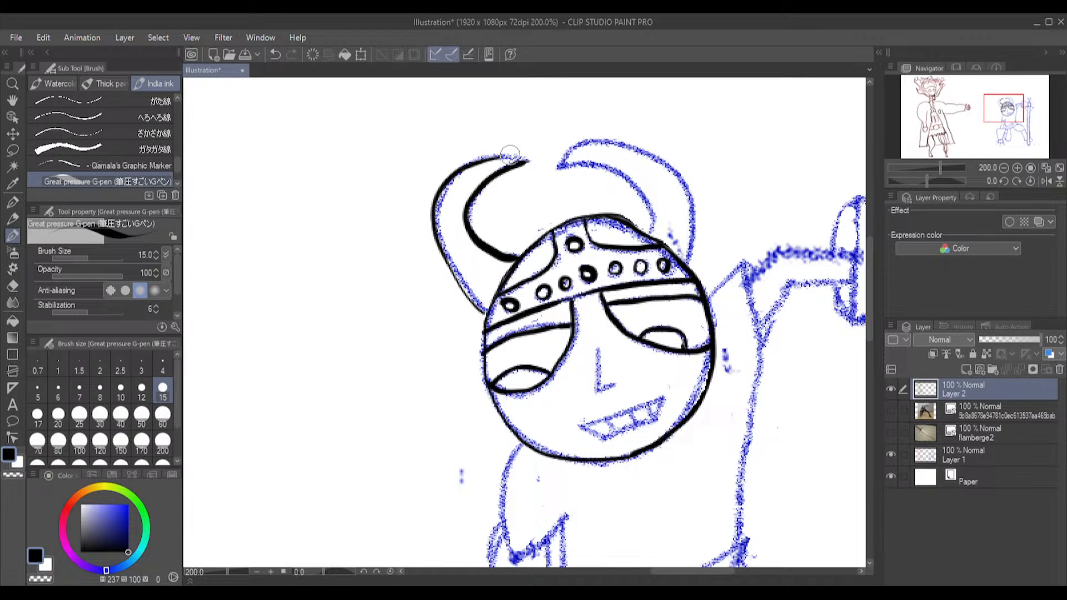
pyautogui.hotkey('ctrl', 'z')
pyautogui.moveTo(485, 312); pyautogui.dragTo(449, 261)
pyautogui.hotkey('ctrl', 'z')
pyautogui.moveTo(486, 313); pyautogui.dragTo(451, 267)
pyautogui.hotkey('ctrl', 'z')
pyautogui.moveTo(486, 313)
pyautogui.mouseDown()
pyautogui.moveTo(437, 228)
pyautogui.moveTo(435, 191)
pyautogui.moveTo(445, 176)
pyautogui.moveTo(501, 156)
pyautogui.moveTo(530, 161)
pyautogui.mouseUp()
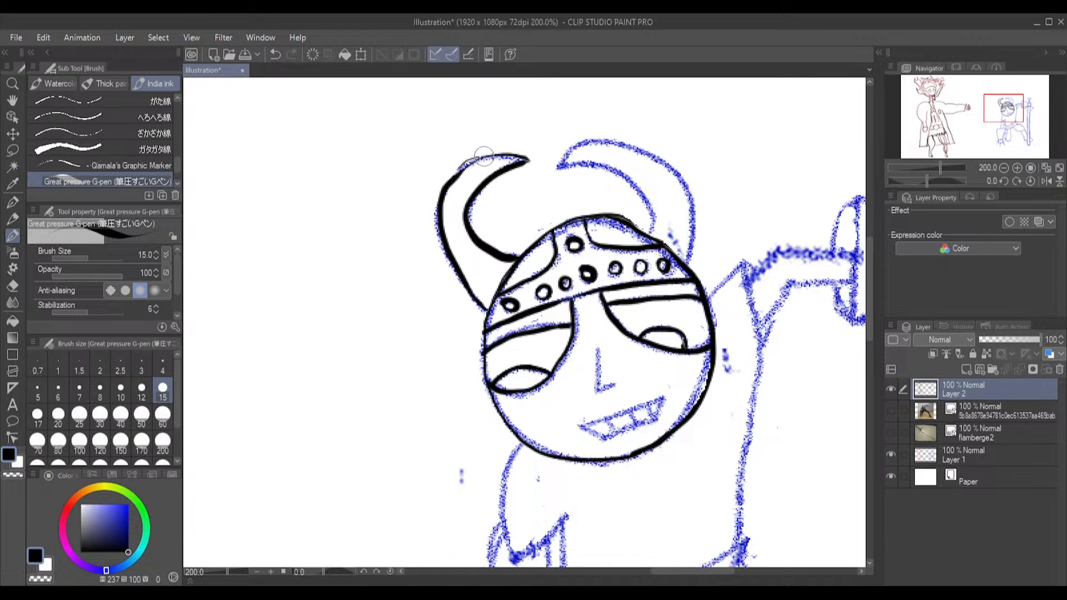
pyautogui.moveTo(484, 155); pyautogui.dragTo(455, 179)
pyautogui.moveTo(559, 167)
pyautogui.mouseDown()
pyautogui.moveTo(593, 138)
pyautogui.moveTo(661, 157)
pyautogui.moveTo(689, 189)
pyautogui.moveTo(699, 228)
pyautogui.moveTo(692, 271)
pyautogui.mouseUp()
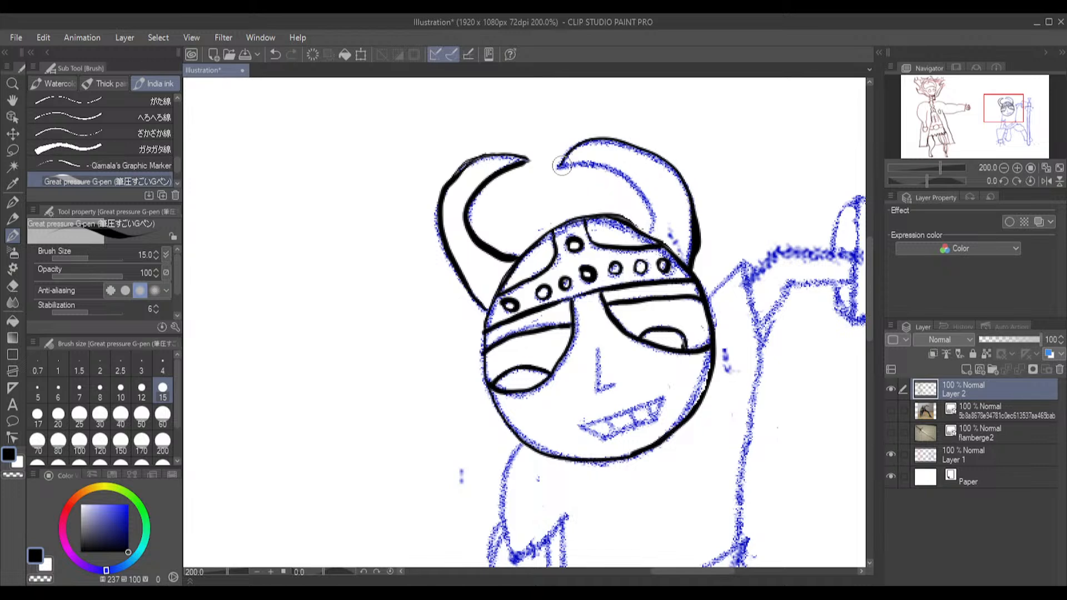
pyautogui.moveTo(578, 166)
pyautogui.mouseDown()
pyautogui.moveTo(634, 191)
pyautogui.moveTo(654, 237)
pyautogui.mouseUp()
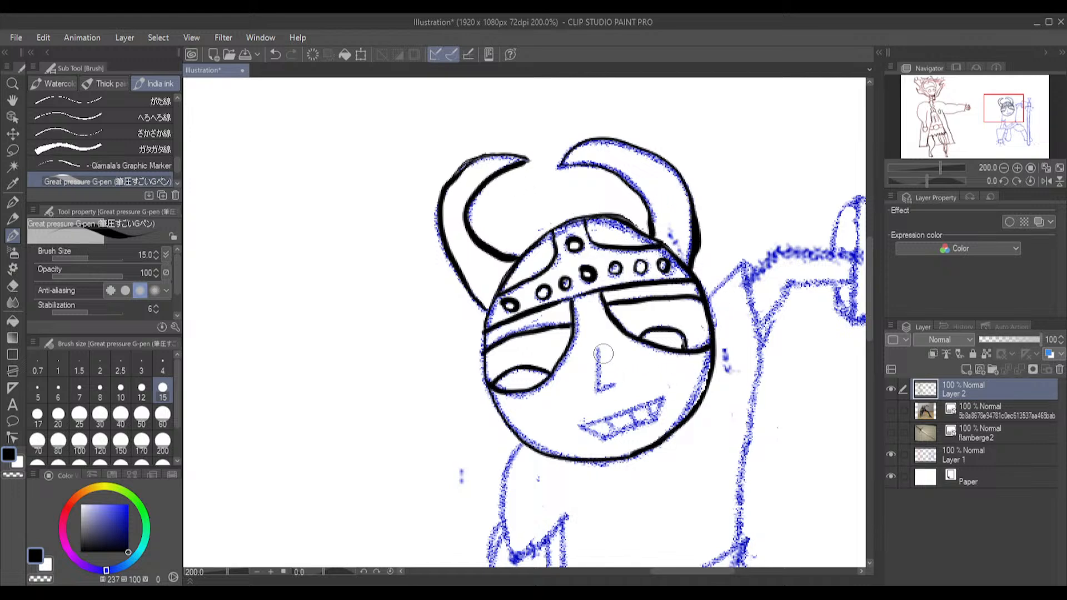
# Ink the warrior's L-shaped nose and slanted grin with its teeth, plus a small crease beside the mouth corner
pyautogui.moveTo(599, 354)
pyautogui.mouseDown()
pyautogui.moveTo(598, 394)
pyautogui.moveTo(618, 389)
pyautogui.mouseUp()
pyautogui.moveTo(579, 429); pyautogui.dragTo(617, 413)
pyautogui.hotkey('ctrl', 'z')
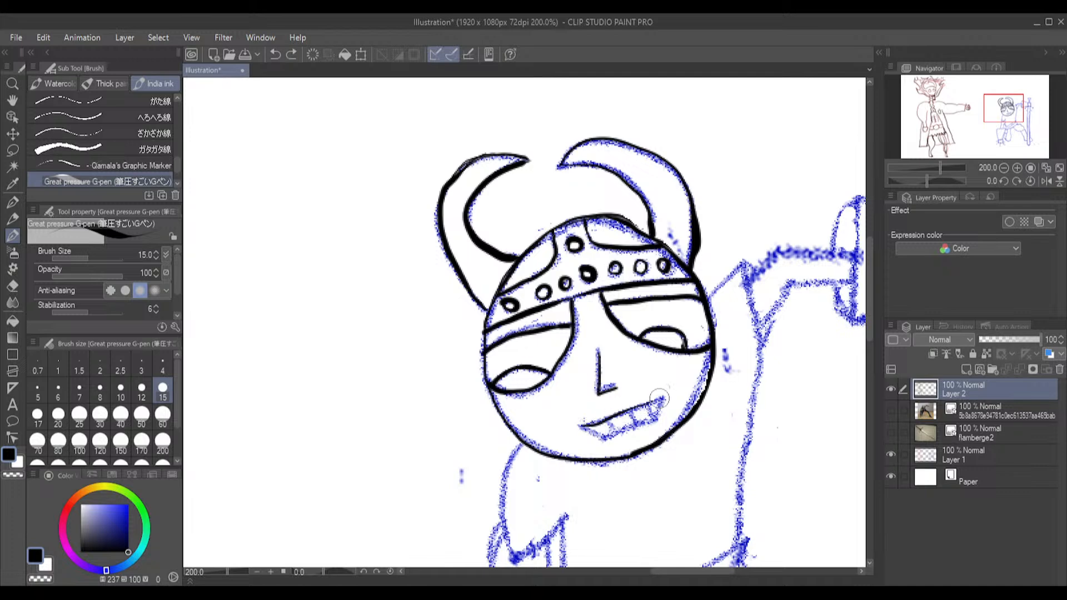
pyautogui.moveTo(665, 399)
pyautogui.mouseDown()
pyautogui.moveTo(654, 426)
pyautogui.moveTo(600, 446)
pyautogui.moveTo(579, 429)
pyautogui.moveTo(619, 437)
pyautogui.moveTo(608, 423)
pyautogui.moveTo(617, 439)
pyautogui.moveTo(625, 412)
pyautogui.moveTo(640, 431)
pyautogui.moveTo(644, 404)
pyautogui.moveTo(655, 428)
pyautogui.mouseUp()
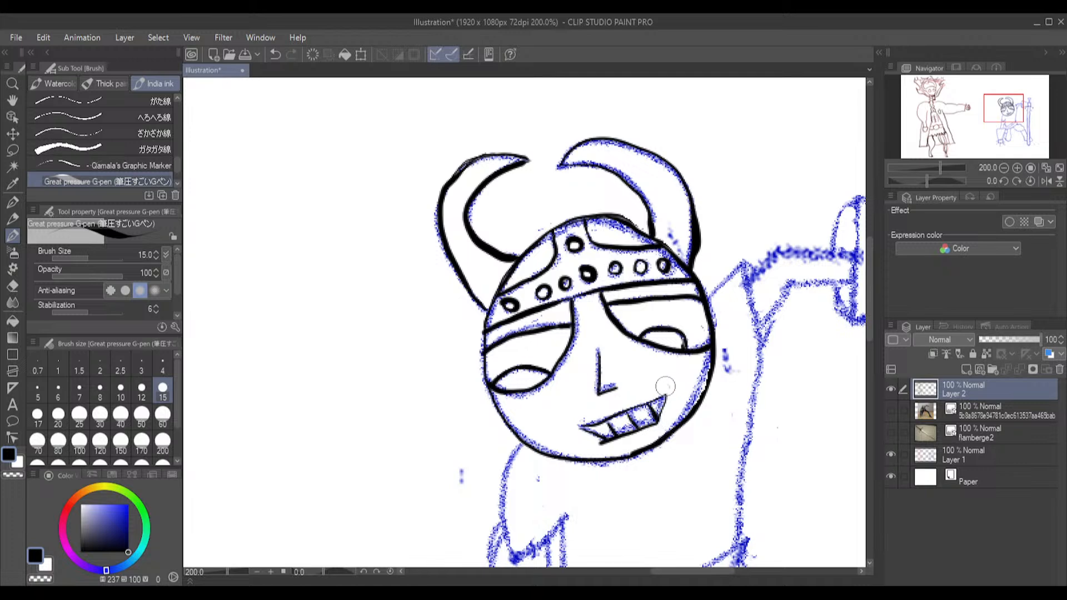
pyautogui.moveTo(664, 386); pyautogui.dragTo(673, 397)
# Ink the outlines of both short sleeves and the torso's right-hand side down to the belt
pyautogui.moveTo(709, 296)
pyautogui.mouseDown()
pyautogui.moveTo(747, 257)
pyautogui.moveTo(757, 329)
pyautogui.moveTo(769, 341)
pyautogui.moveTo(776, 310)
pyautogui.mouseUp()
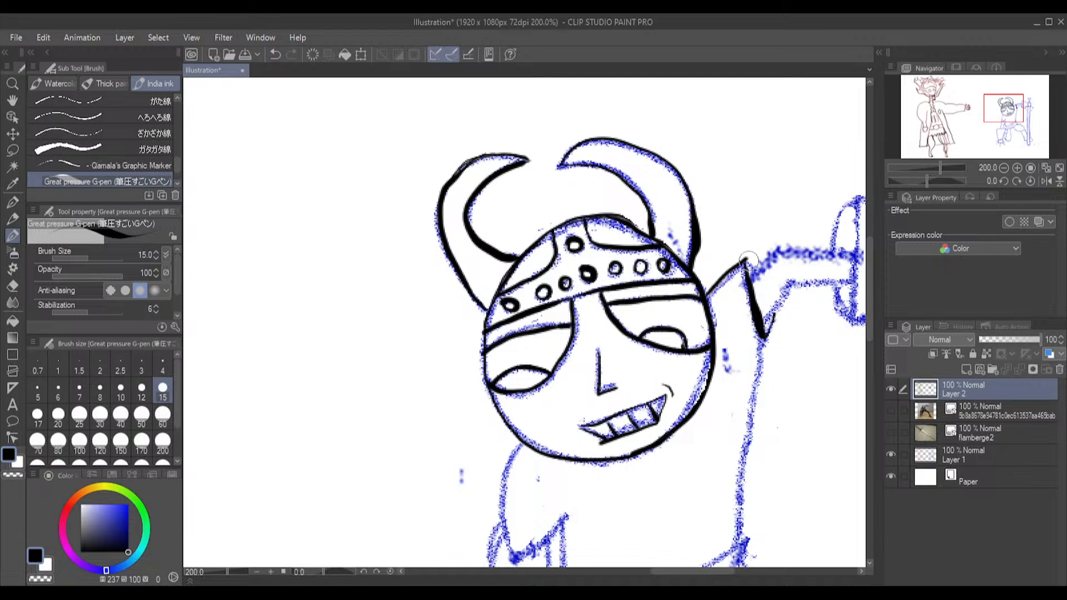
pyautogui.moveTo(762, 341); pyautogui.dragTo(747, 542)
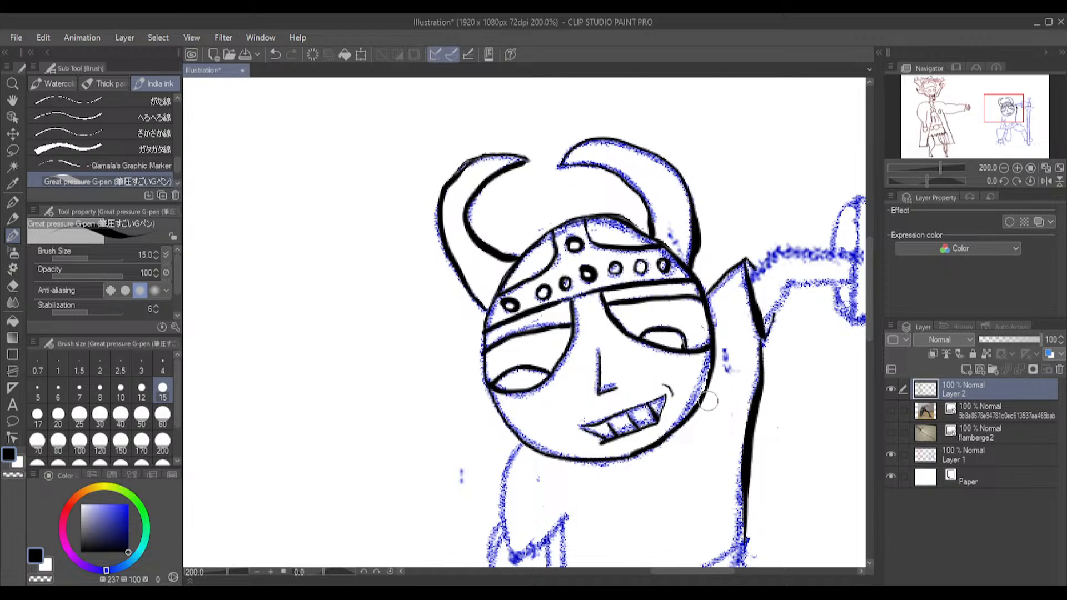
pyautogui.moveTo(872, 256); pyautogui.dragTo(867, 311)
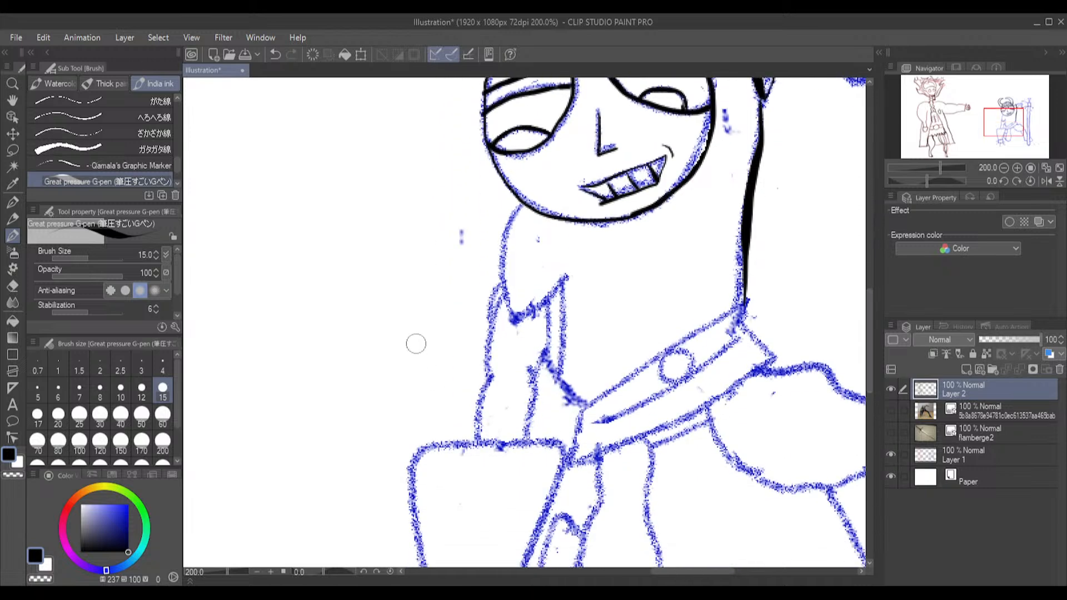
pyautogui.moveTo(524, 204)
pyautogui.mouseDown()
pyautogui.moveTo(503, 270)
pyautogui.moveTo(519, 335)
pyautogui.moveTo(512, 327)
pyautogui.moveTo(568, 278)
pyautogui.moveTo(512, 323)
pyautogui.mouseUp()
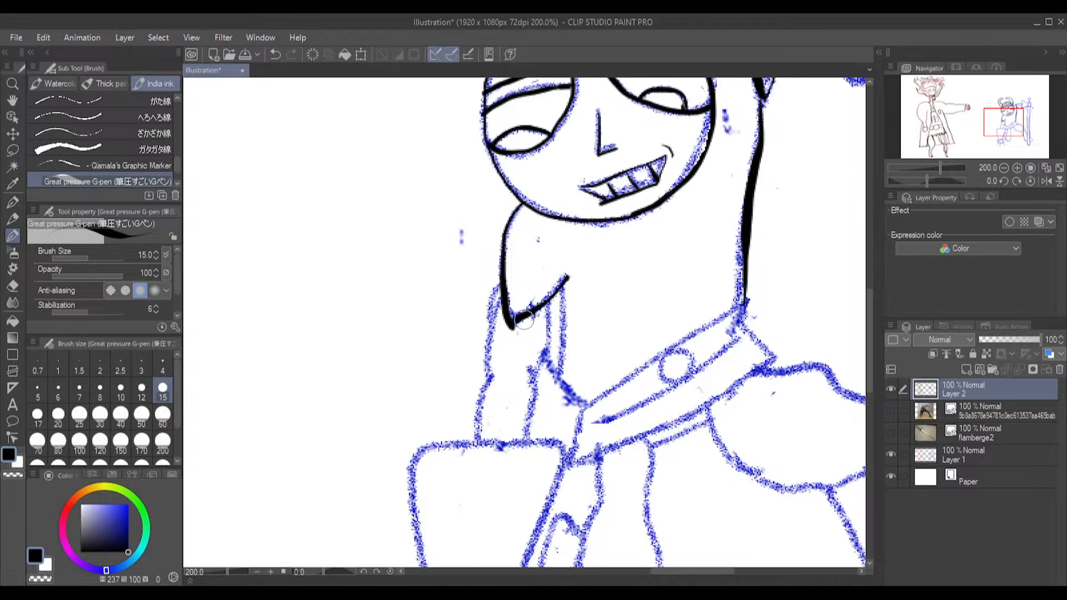
# Ink the lowered upper arm's outer edge and the torso's left-hand edge below the sleeve down to the belt
pyautogui.moveTo(502, 275); pyautogui.dragTo(490, 328)
pyautogui.moveTo(553, 377)
pyautogui.mouseDown()
pyautogui.moveTo(587, 411)
pyautogui.moveTo(559, 380)
pyautogui.moveTo(565, 292)
pyautogui.mouseUp()
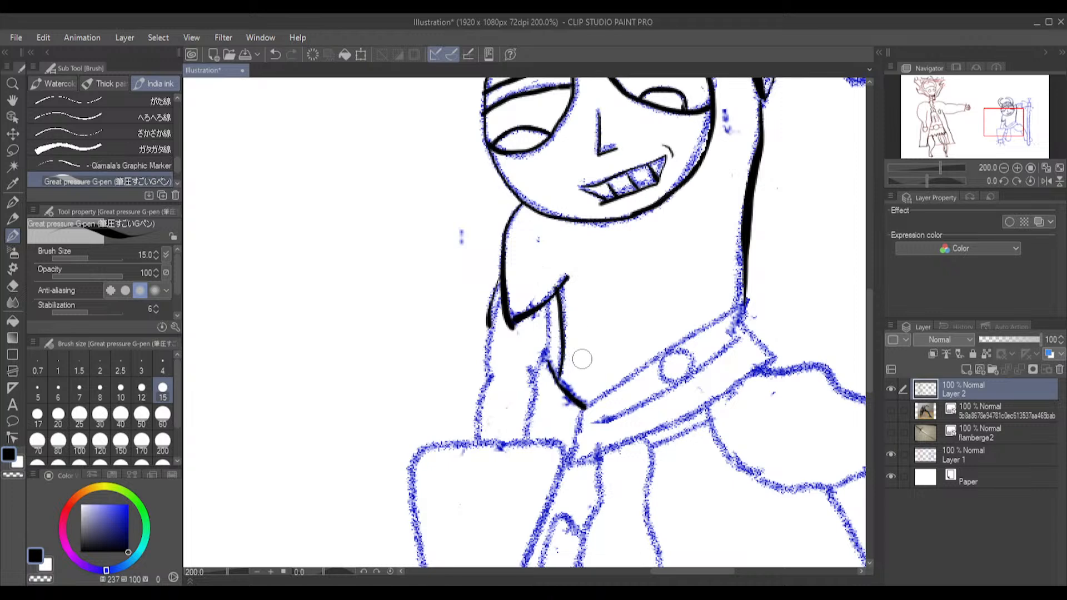
pyautogui.hotkey('ctrl', 'z')
pyautogui.moveTo(554, 371); pyautogui.dragTo(544, 300)
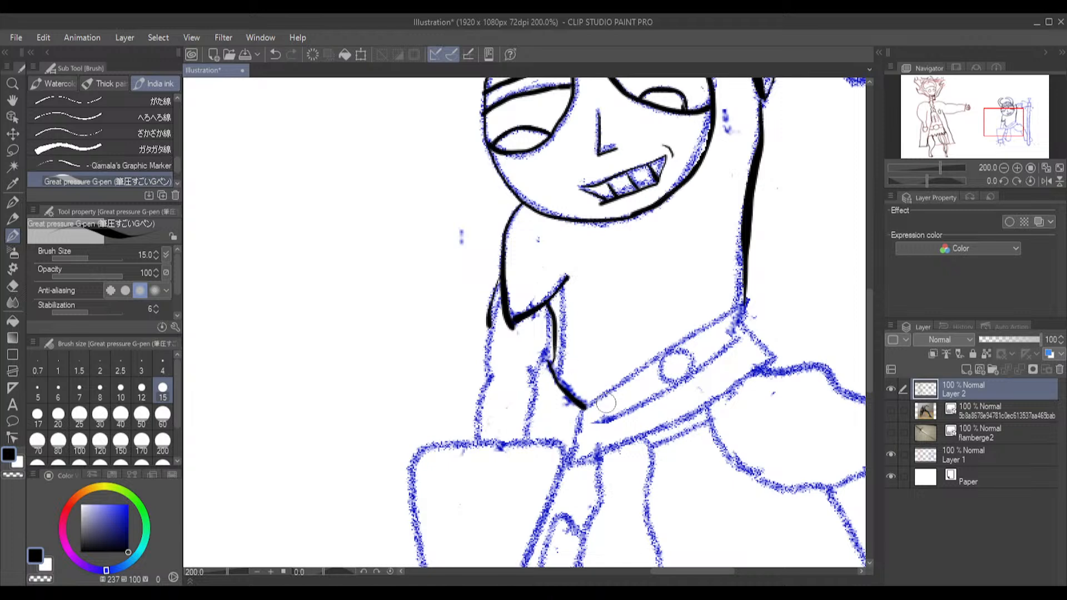
# Ink the slanted belt with its round buckle, the flared tunic hem below it and the short line under the hem
pyautogui.moveTo(585, 409)
pyautogui.mouseDown()
pyautogui.moveTo(741, 300)
pyautogui.moveTo(580, 408)
pyautogui.moveTo(617, 417)
pyautogui.moveTo(698, 375)
pyautogui.moveTo(742, 328)
pyautogui.mouseUp()
pyautogui.hotkey('ctrl', 'z')
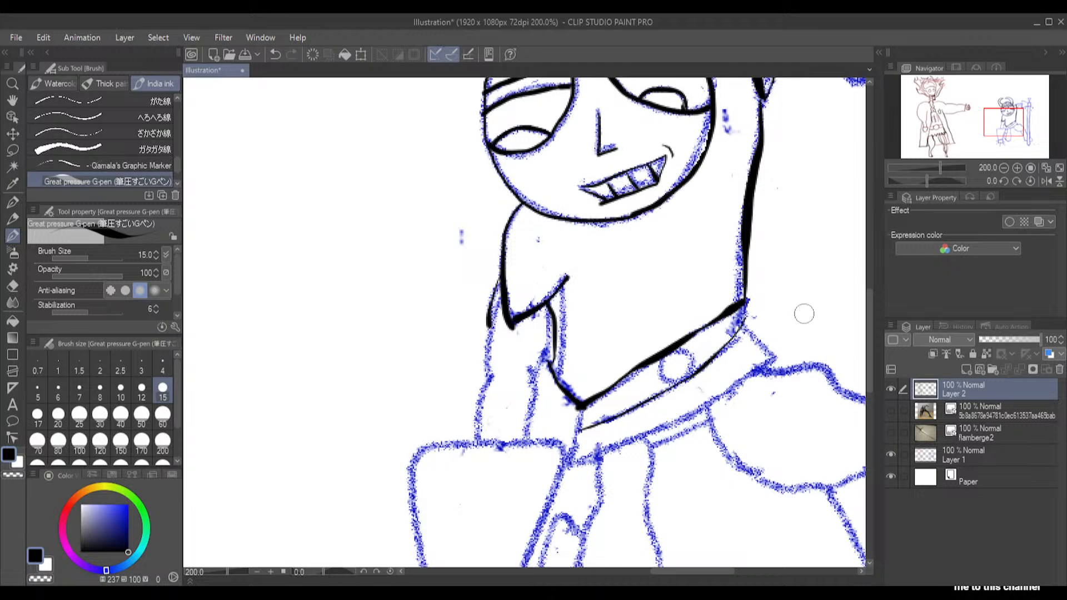
pyautogui.moveTo(744, 304)
pyautogui.mouseDown()
pyautogui.moveTo(746, 326)
pyautogui.moveTo(777, 357)
pyautogui.mouseUp()
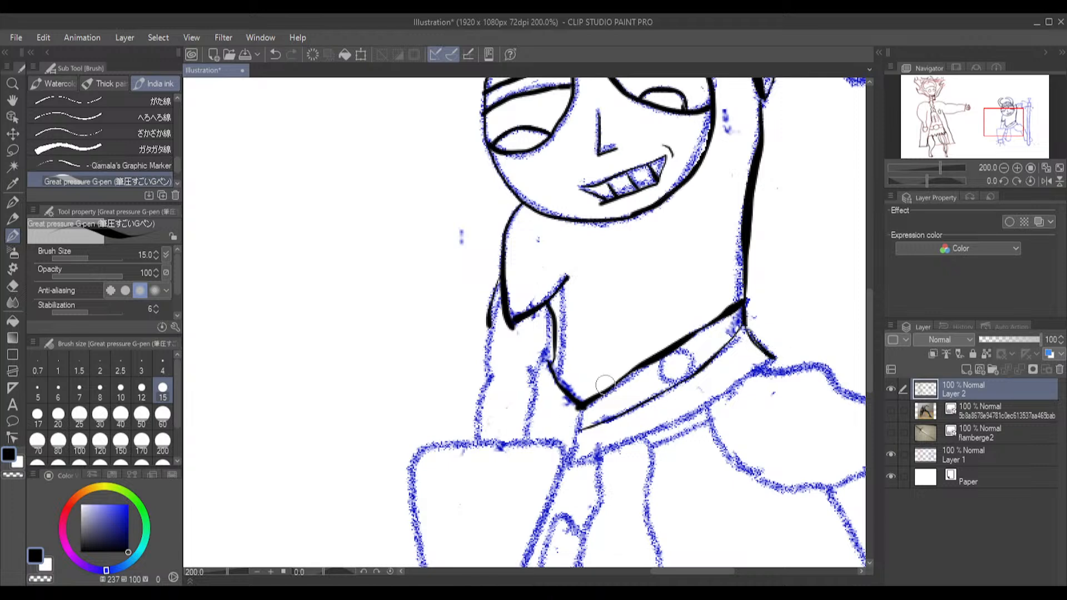
pyautogui.moveTo(662, 361)
pyautogui.mouseDown()
pyautogui.moveTo(668, 389)
pyautogui.moveTo(690, 379)
pyautogui.moveTo(693, 360)
pyautogui.moveTo(675, 347)
pyautogui.moveTo(662, 360)
pyautogui.moveTo(693, 364)
pyautogui.mouseUp()
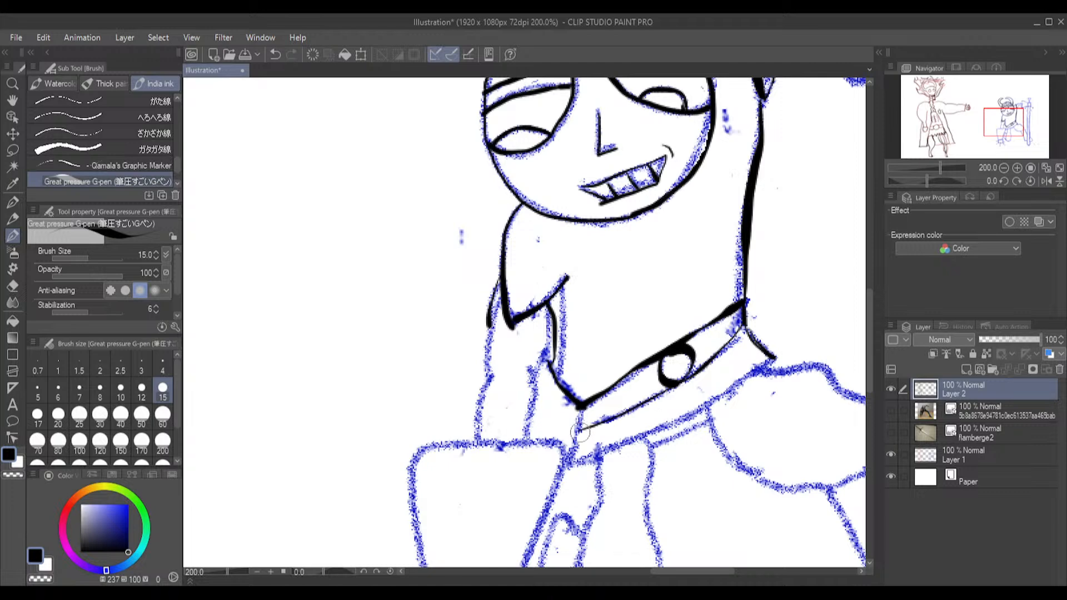
pyautogui.moveTo(578, 429)
pyautogui.mouseDown()
pyautogui.moveTo(581, 408)
pyautogui.moveTo(592, 415)
pyautogui.moveTo(570, 464)
pyautogui.moveTo(783, 354)
pyautogui.moveTo(744, 377)
pyautogui.mouseUp()
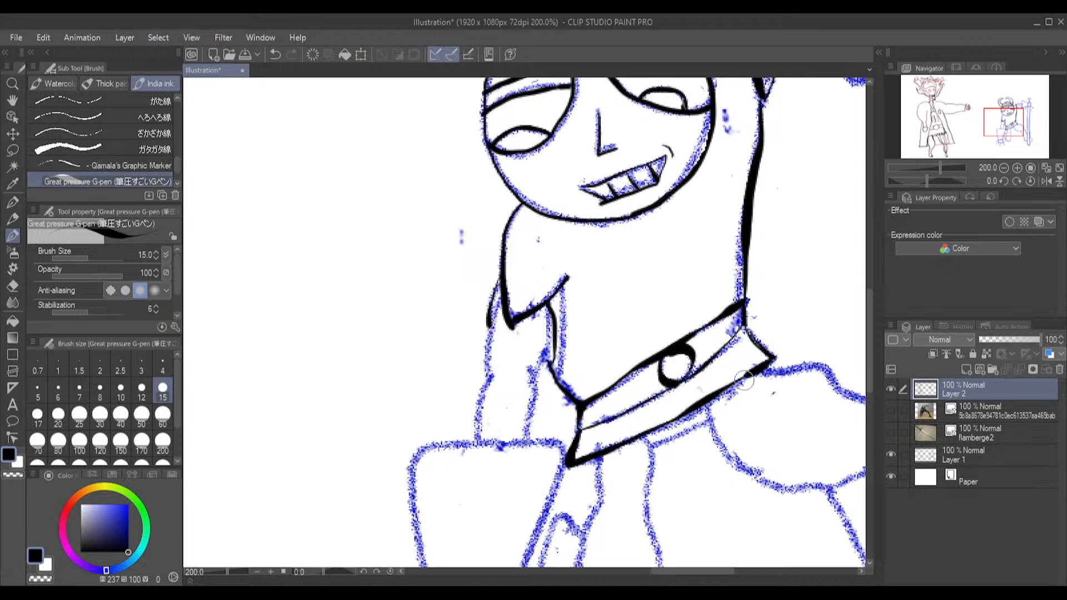
pyautogui.moveTo(654, 445); pyautogui.dragTo(704, 425)
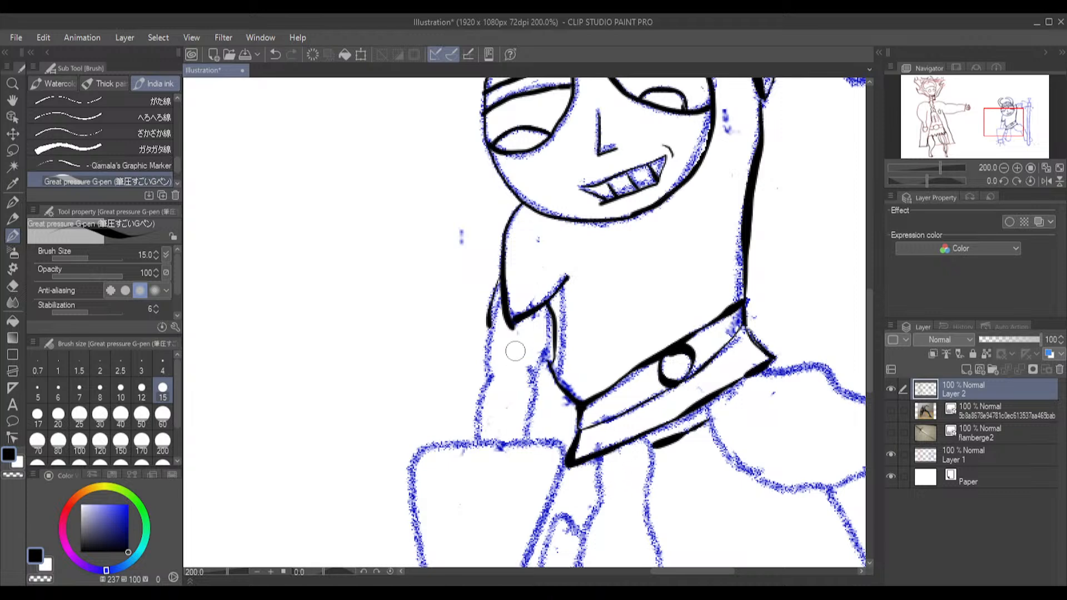
# Ink the lowered arm, the back rim of its flared gauntlet, and the gauntlet's left-hand side and lower edge
pyautogui.moveTo(525, 441)
pyautogui.mouseDown()
pyautogui.moveTo(525, 368)
pyautogui.moveTo(542, 385)
pyautogui.moveTo(532, 379)
pyautogui.moveTo(554, 311)
pyautogui.moveTo(497, 317)
pyautogui.moveTo(501, 300)
pyautogui.moveTo(475, 429)
pyautogui.mouseUp()
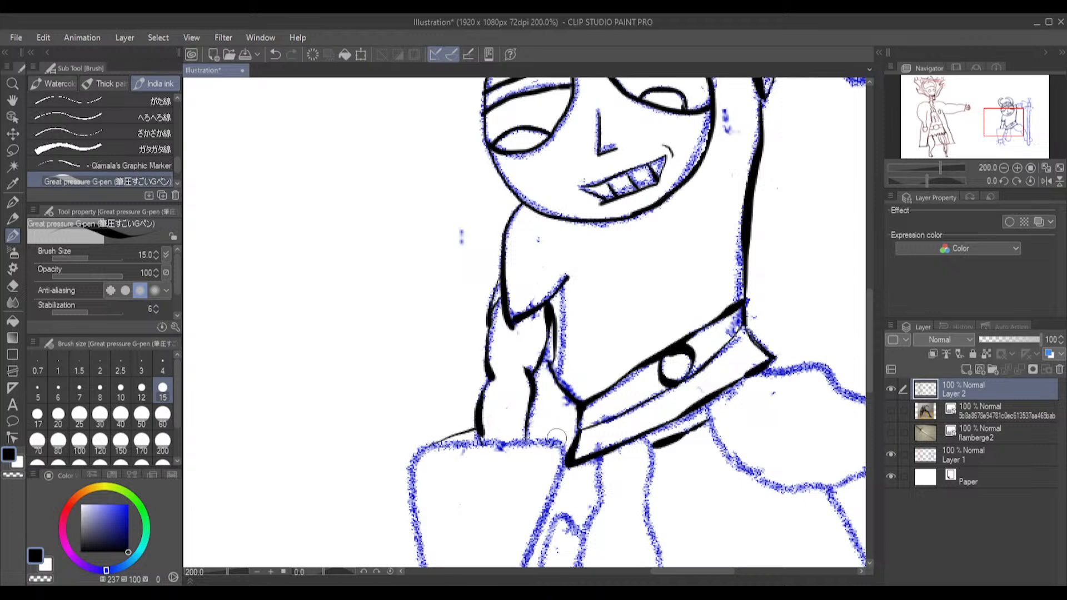
pyautogui.moveTo(547, 434); pyautogui.dragTo(526, 427)
pyautogui.moveTo(434, 447)
pyautogui.mouseDown()
pyautogui.moveTo(414, 508)
pyautogui.moveTo(435, 563)
pyautogui.mouseUp()
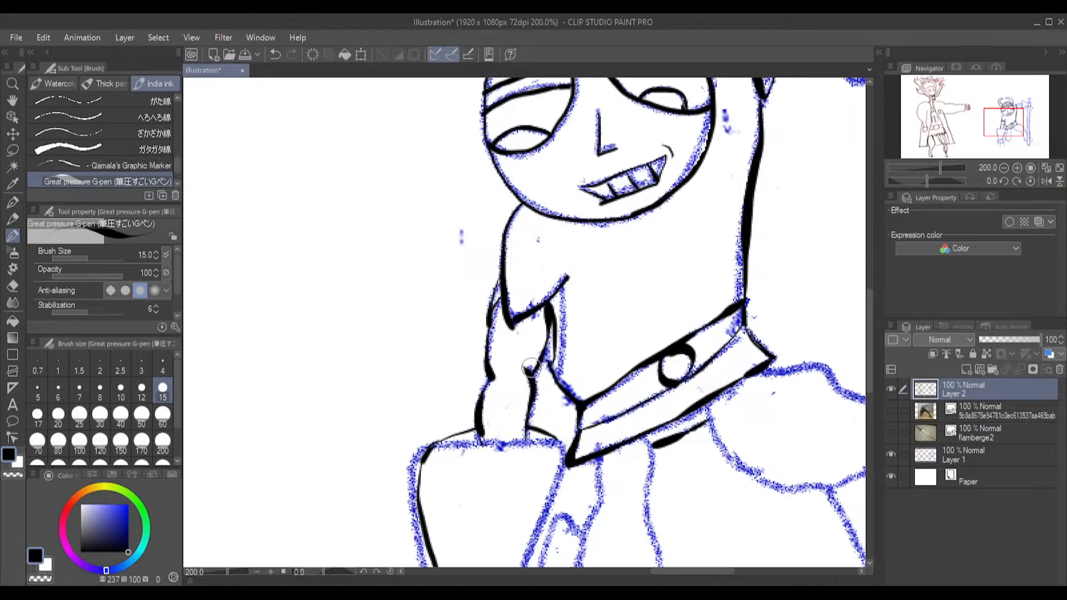
pyautogui.moveTo(870, 316)
pyautogui.mouseDown()
pyautogui.moveTo(871, 333)
pyautogui.moveTo(854, 347)
pyautogui.mouseUp()
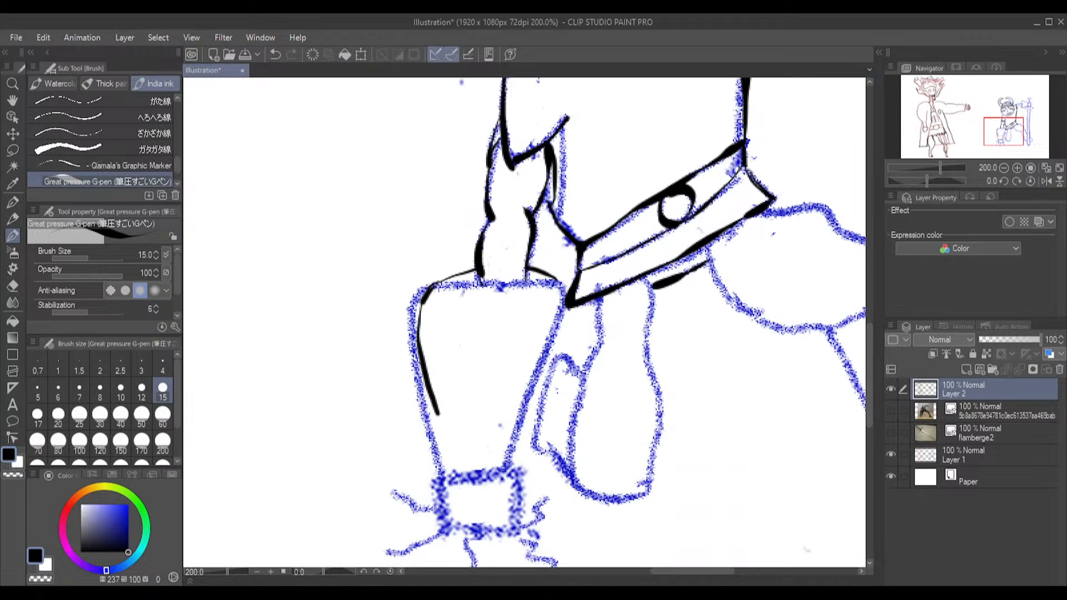
pyautogui.hotkey('ctrl', 'z')
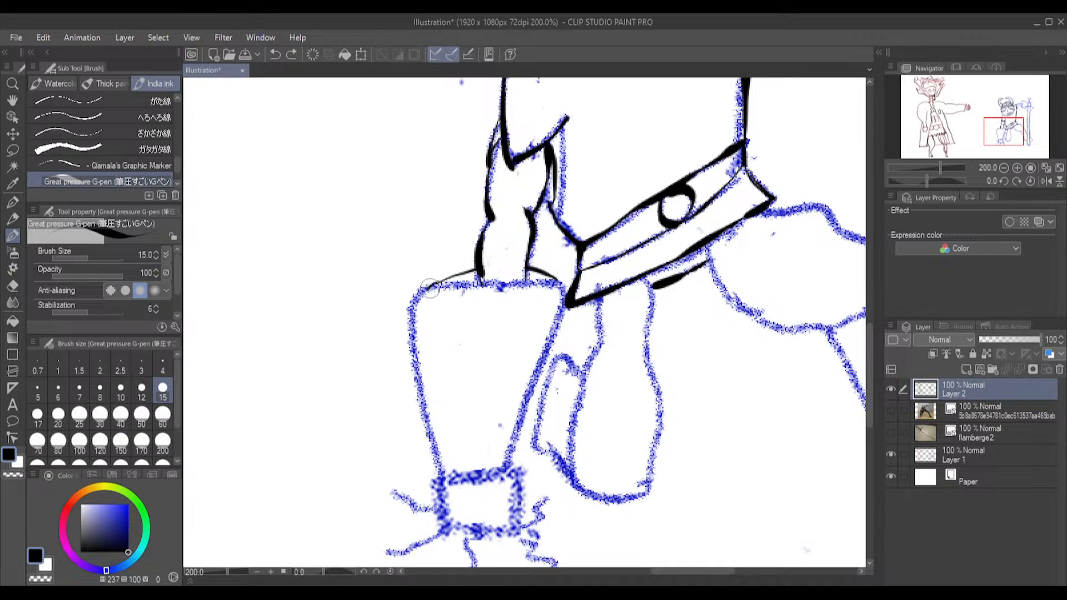
pyautogui.moveTo(424, 302)
pyautogui.mouseDown()
pyautogui.moveTo(413, 361)
pyautogui.moveTo(428, 452)
pyautogui.moveTo(442, 476)
pyautogui.moveTo(460, 477)
pyautogui.mouseUp()
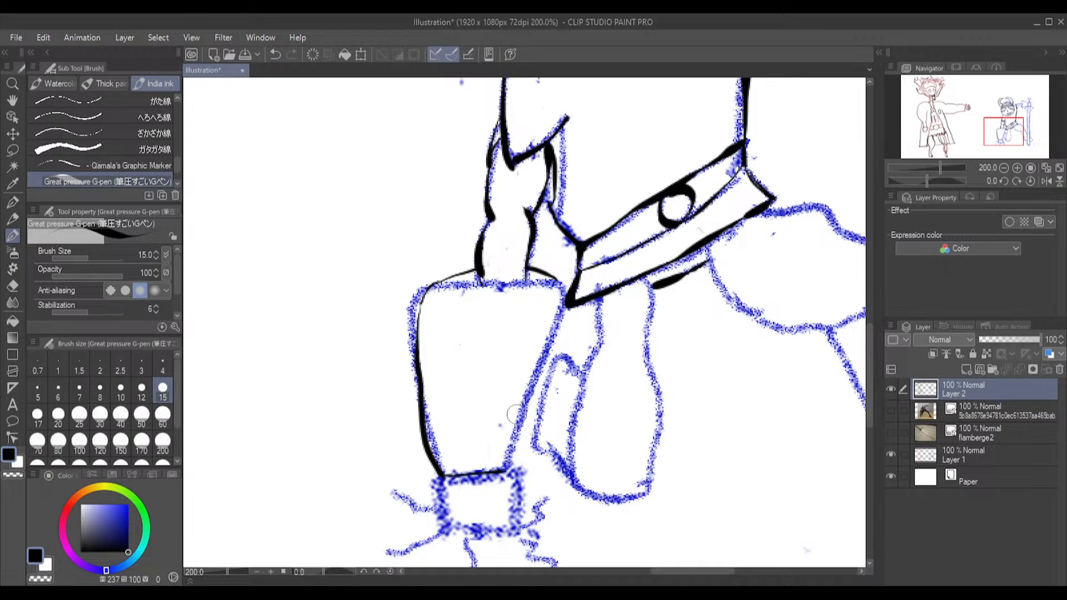
# Complete the gauntlet with its right-hand side and front rim, and ink the fist below it with short finger lines
pyautogui.moveTo(560, 283)
pyautogui.mouseDown()
pyautogui.moveTo(515, 445)
pyautogui.moveTo(506, 464)
pyautogui.moveTo(499, 458)
pyautogui.moveTo(509, 484)
pyautogui.moveTo(439, 494)
pyautogui.moveTo(463, 525)
pyautogui.mouseUp()
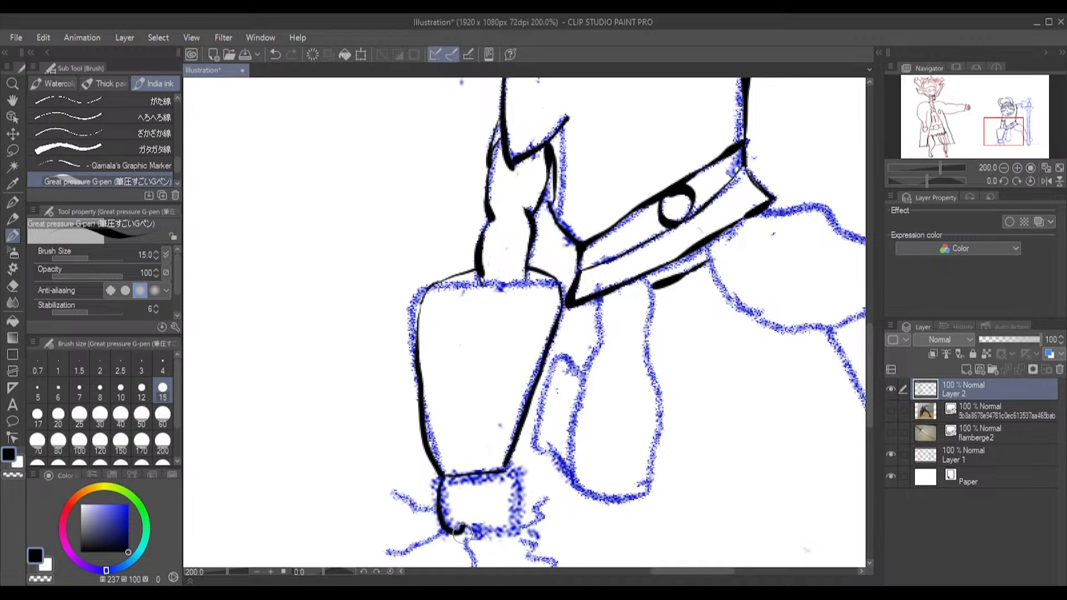
pyautogui.hotkey('ctrl', 'z')
pyautogui.moveTo(441, 475)
pyautogui.mouseDown()
pyautogui.moveTo(450, 529)
pyautogui.moveTo(514, 532)
pyautogui.moveTo(516, 479)
pyautogui.moveTo(445, 482)
pyautogui.mouseUp()
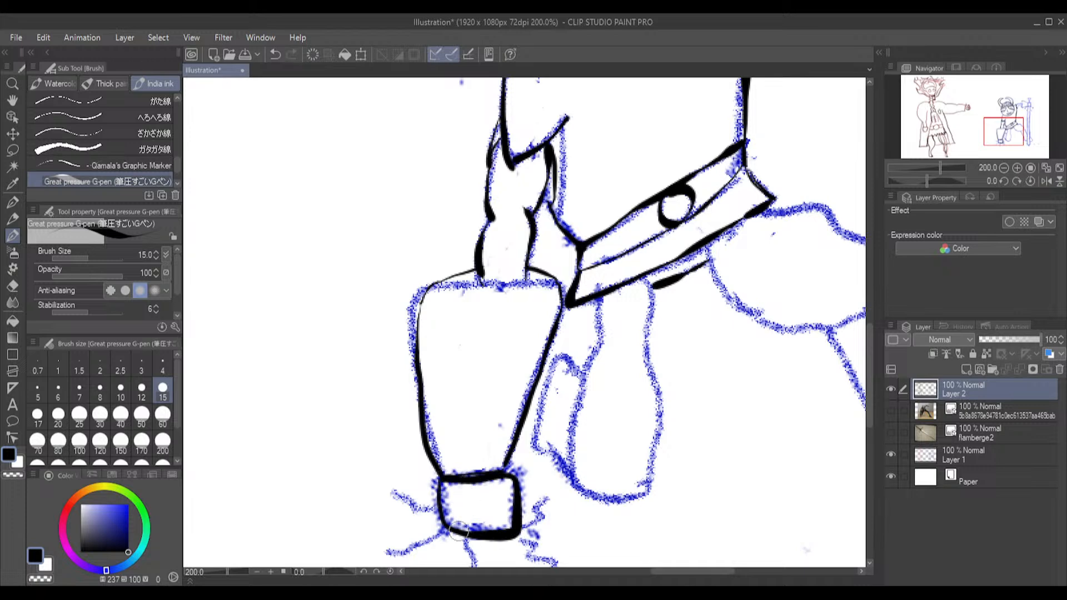
pyautogui.moveTo(460, 529); pyautogui.dragTo(460, 521)
pyautogui.moveTo(500, 520); pyautogui.dragTo(501, 532)
pyautogui.moveTo(439, 288); pyautogui.dragTo(557, 278)
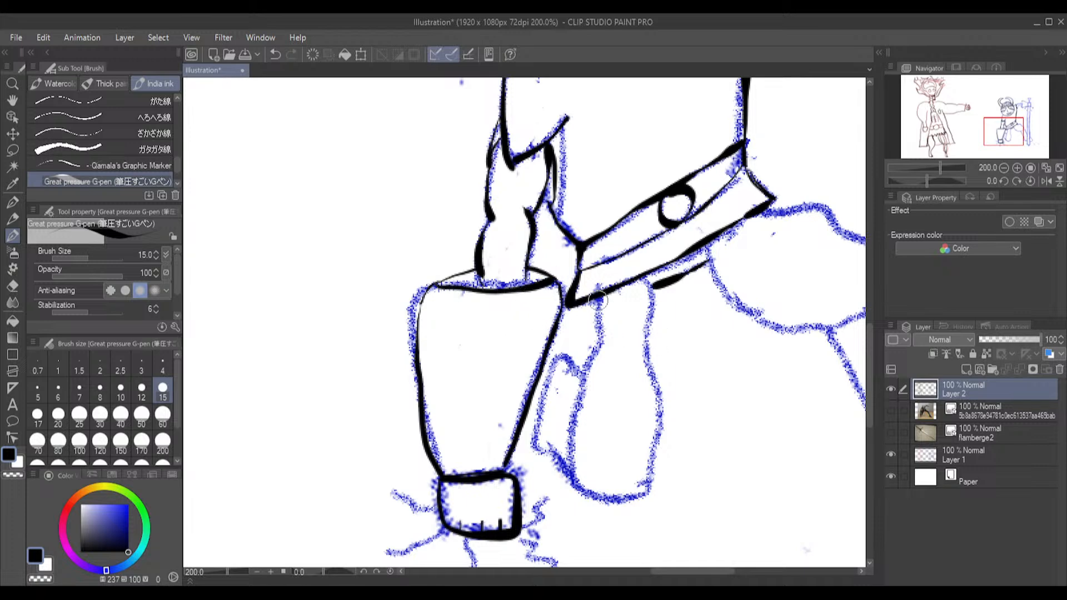
# Ink the kneeling leg's rounded outline beneath the tunic and the narrow foot shape behind it
pyautogui.moveTo(602, 300)
pyautogui.mouseDown()
pyautogui.moveTo(602, 344)
pyautogui.moveTo(581, 388)
pyautogui.moveTo(576, 449)
pyautogui.moveTo(586, 492)
pyautogui.moveTo(616, 503)
pyautogui.moveTo(657, 478)
pyautogui.moveTo(638, 276)
pyautogui.mouseUp()
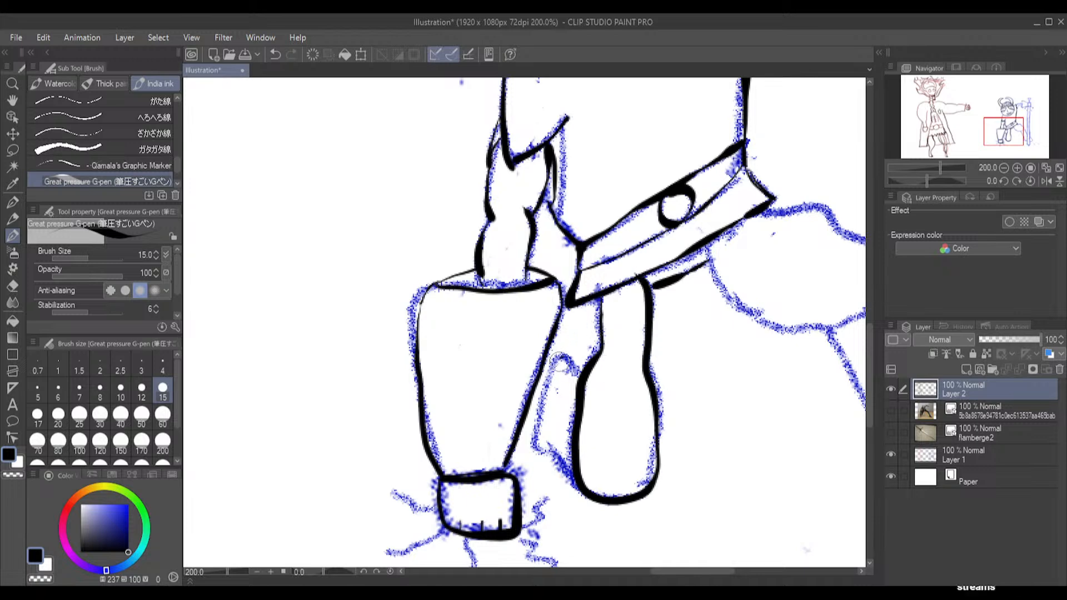
pyautogui.moveTo(556, 373)
pyautogui.mouseDown()
pyautogui.moveTo(542, 454)
pyautogui.moveTo(550, 445)
pyautogui.mouseUp()
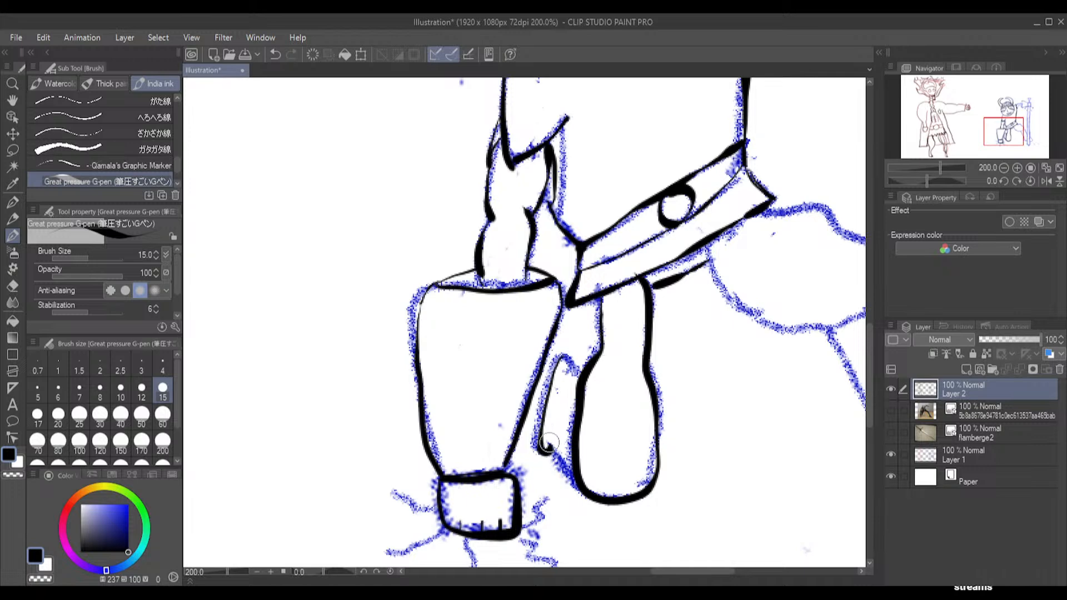
pyautogui.moveTo(563, 360); pyautogui.dragTo(581, 374)
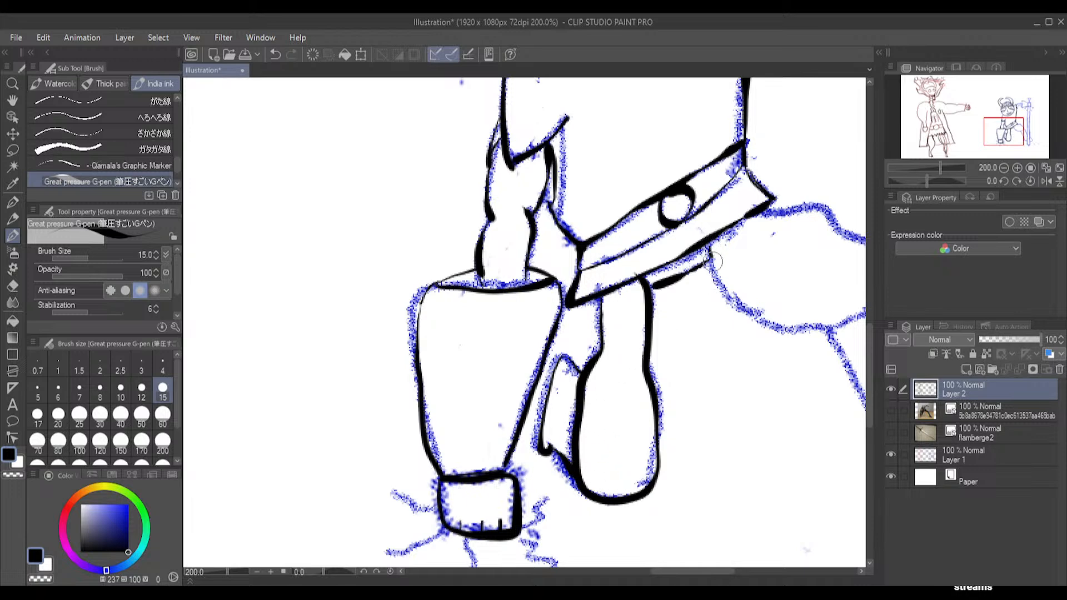
# Ink the outstretched leg's bulging thigh, shin and foot, leaving a gap where the sword blade crosses it
pyautogui.moveTo(701, 253)
pyautogui.mouseDown()
pyautogui.moveTo(731, 299)
pyautogui.moveTo(770, 320)
pyautogui.moveTo(846, 328)
pyautogui.mouseUp()
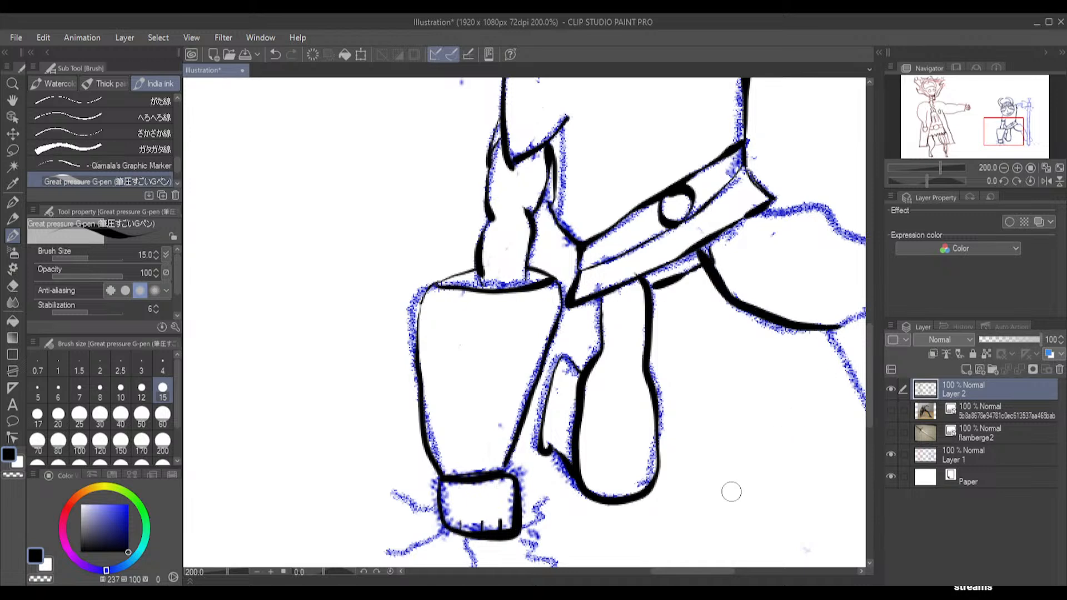
pyautogui.moveTo(669, 570); pyautogui.dragTo(698, 571)
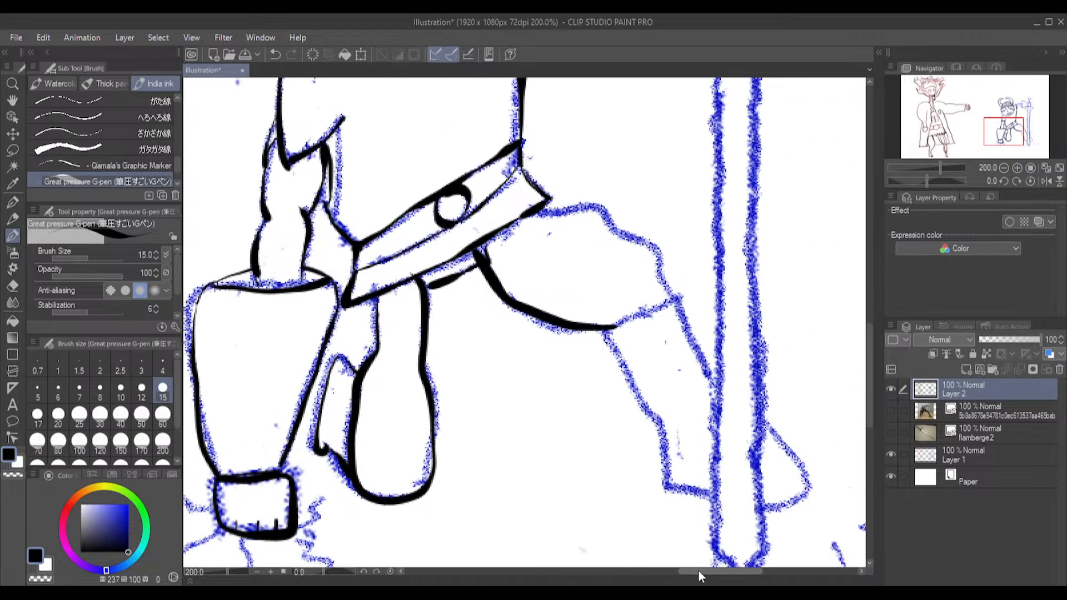
pyautogui.moveTo(544, 210)
pyautogui.mouseDown()
pyautogui.moveTo(599, 207)
pyautogui.moveTo(662, 251)
pyautogui.moveTo(665, 281)
pyautogui.moveTo(684, 300)
pyautogui.moveTo(601, 335)
pyautogui.moveTo(664, 432)
pyautogui.moveTo(666, 493)
pyautogui.moveTo(671, 481)
pyautogui.moveTo(676, 497)
pyautogui.moveTo(667, 491)
pyautogui.moveTo(706, 492)
pyautogui.mouseUp()
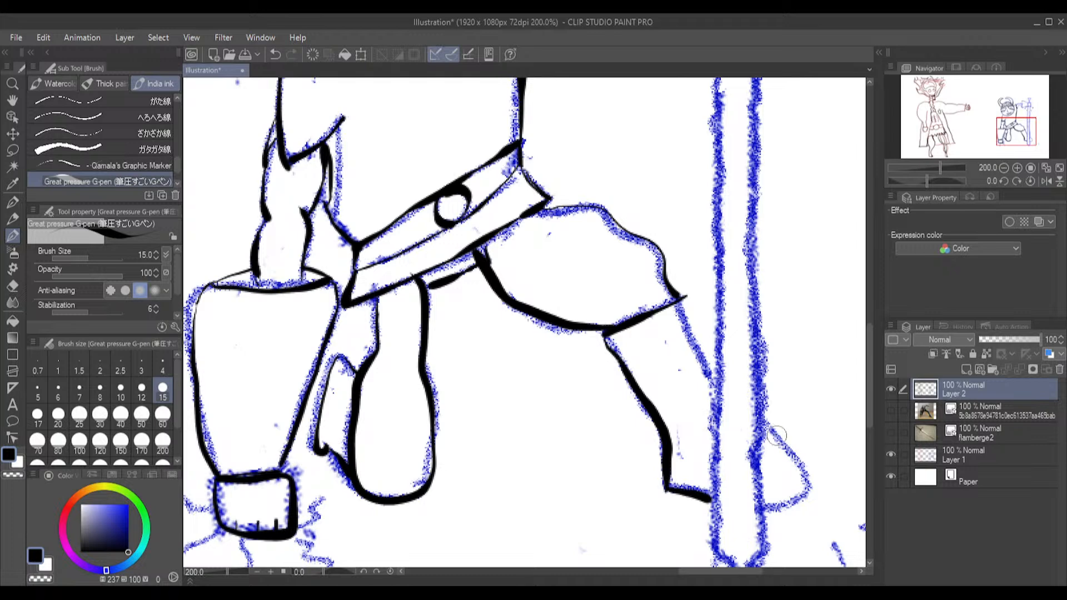
pyautogui.moveTo(778, 440)
pyautogui.mouseDown()
pyautogui.moveTo(764, 453)
pyautogui.moveTo(796, 459)
pyautogui.moveTo(811, 497)
pyautogui.moveTo(769, 509)
pyautogui.mouseUp()
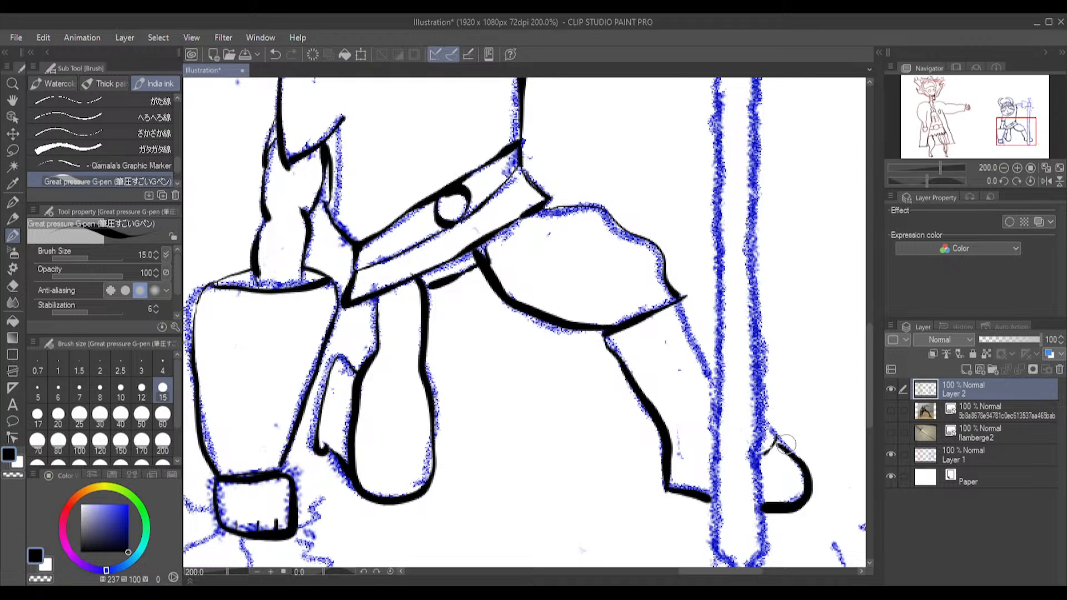
pyautogui.moveTo(777, 441); pyautogui.dragTo(762, 422)
pyautogui.moveTo(681, 307); pyautogui.dragTo(717, 386)
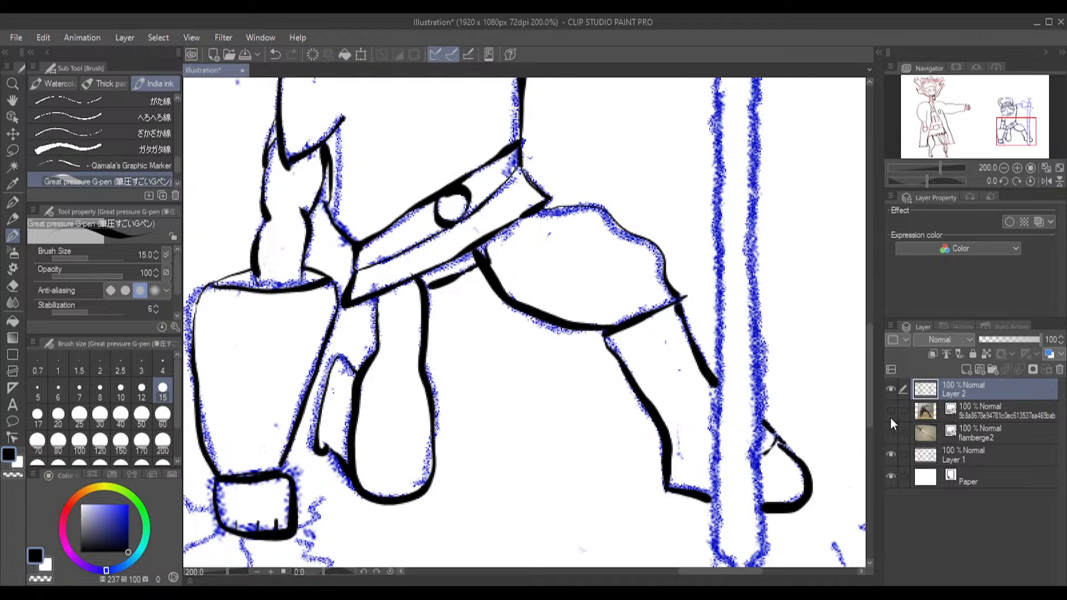
pyautogui.moveTo(867, 371); pyautogui.dragTo(870, 395)
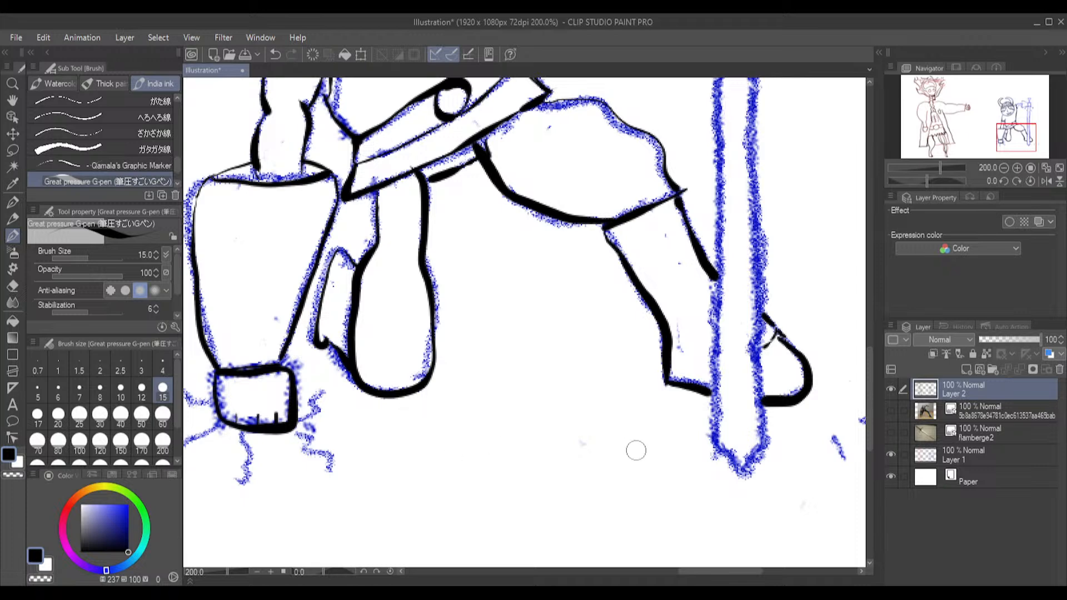
# Ink both wavy edges of the flamberge blade, from its pointed tip up to the lugs below the crossguard
pyautogui.moveTo(715, 448)
pyautogui.mouseDown()
pyautogui.moveTo(737, 469)
pyautogui.moveTo(765, 440)
pyautogui.moveTo(752, 353)
pyautogui.moveTo(764, 266)
pyautogui.moveTo(751, 218)
pyautogui.moveTo(761, 199)
pyautogui.moveTo(745, 157)
pyautogui.moveTo(756, 142)
pyautogui.moveTo(744, 129)
pyautogui.moveTo(749, 84)
pyautogui.mouseUp()
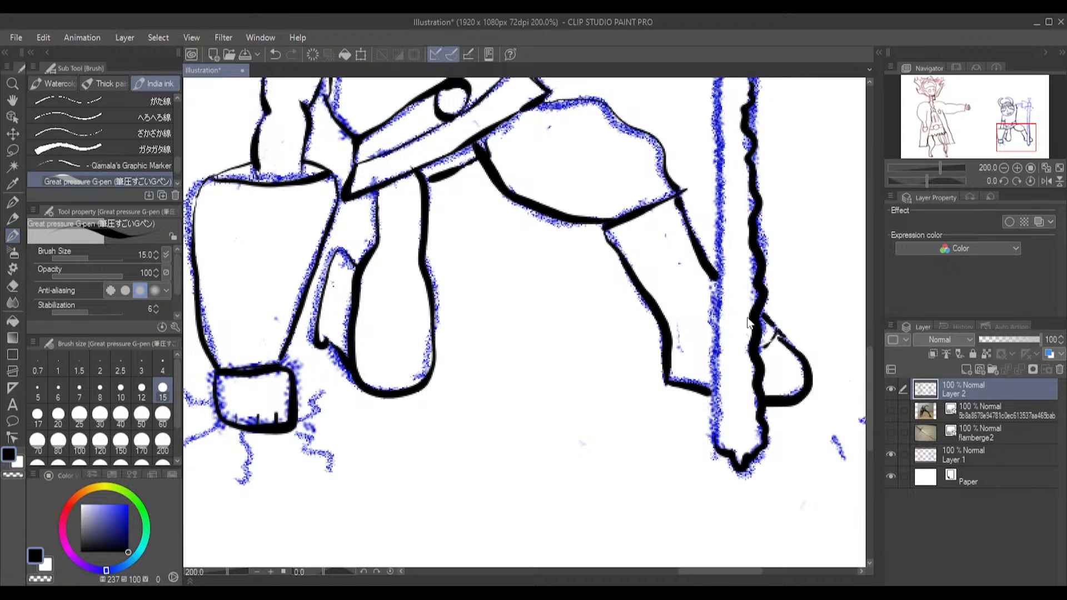
pyautogui.hotkey('ctrl', 'z')
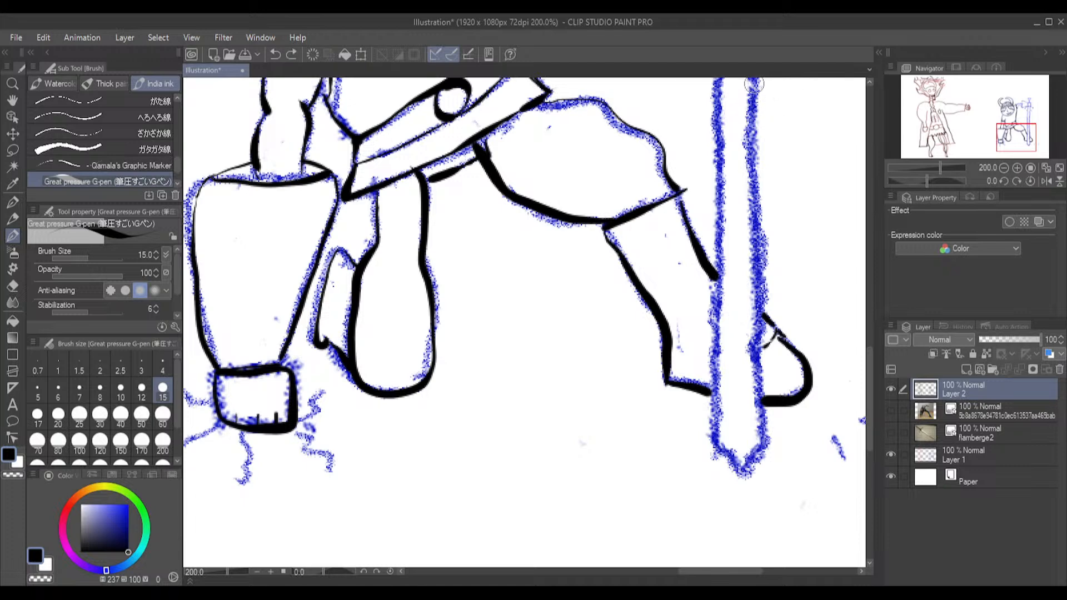
pyautogui.moveTo(759, 83)
pyautogui.mouseDown()
pyautogui.moveTo(761, 109)
pyautogui.moveTo(750, 122)
pyautogui.moveTo(759, 145)
pyautogui.moveTo(745, 163)
pyautogui.moveTo(758, 167)
pyautogui.moveTo(749, 196)
pyautogui.moveTo(761, 213)
pyautogui.moveTo(749, 225)
pyautogui.moveTo(763, 269)
pyautogui.moveTo(751, 298)
pyautogui.moveTo(766, 441)
pyautogui.moveTo(742, 479)
pyautogui.moveTo(732, 457)
pyautogui.moveTo(711, 447)
pyautogui.moveTo(712, 403)
pyautogui.moveTo(724, 389)
pyautogui.moveTo(712, 275)
pyautogui.moveTo(726, 258)
pyautogui.moveTo(712, 238)
pyautogui.moveTo(727, 204)
pyautogui.moveTo(710, 182)
pyautogui.moveTo(709, 136)
pyautogui.moveTo(718, 81)
pyautogui.mouseUp()
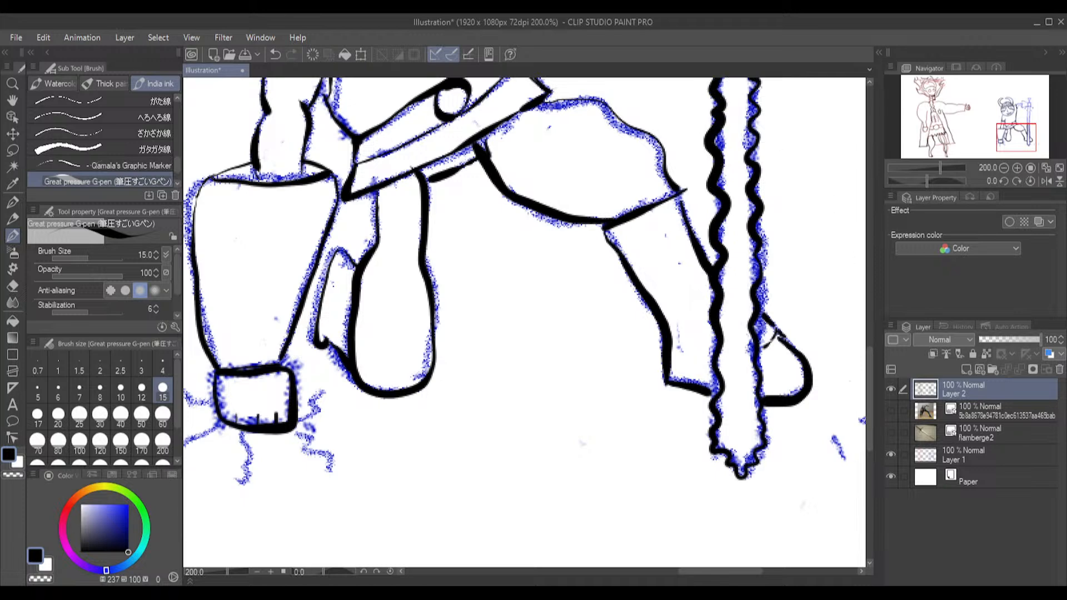
pyautogui.moveTo(870, 369); pyautogui.dragTo(865, 288)
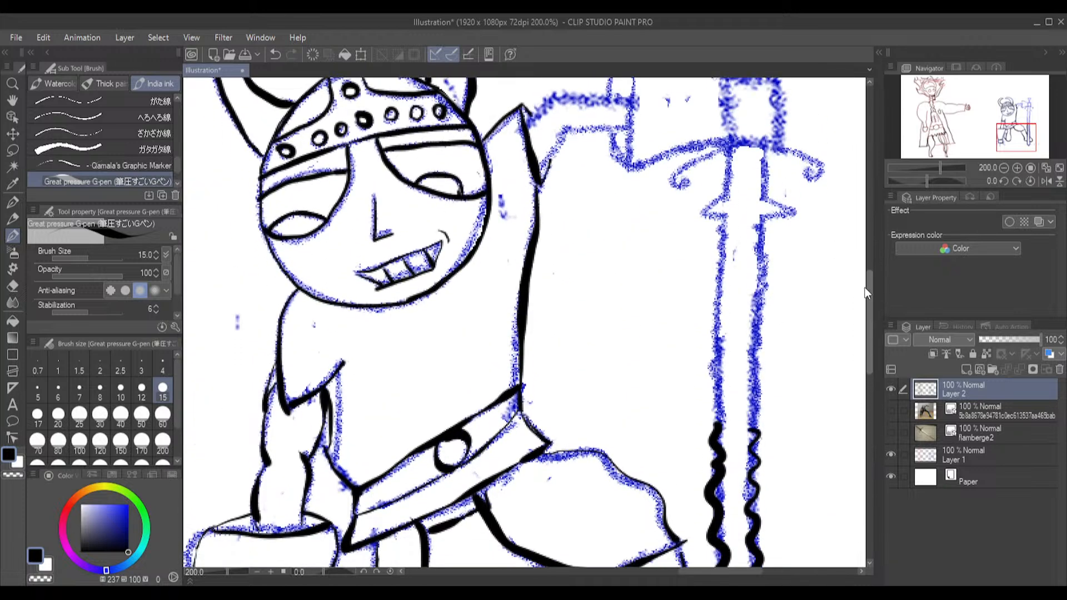
pyautogui.moveTo(720, 413)
pyautogui.mouseDown()
pyautogui.moveTo(713, 425)
pyautogui.moveTo(725, 220)
pyautogui.moveTo(762, 219)
pyautogui.moveTo(764, 364)
pyautogui.moveTo(753, 439)
pyautogui.mouseUp()
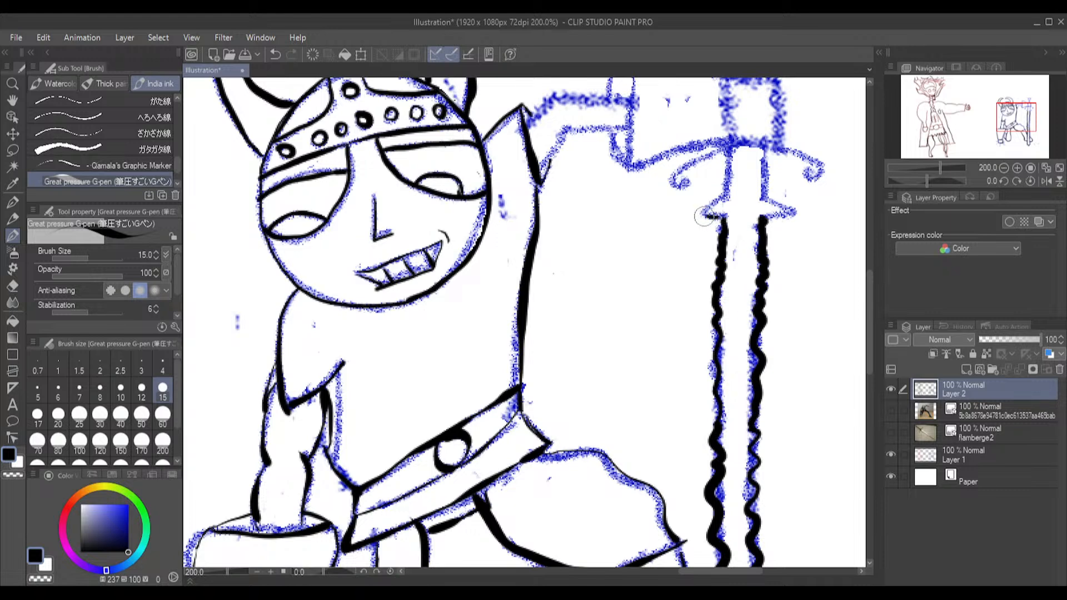
# Ink the sword's pointed side lugs, the straight section above them, and the two curled arms of the crossguard
pyautogui.moveTo(700, 215)
pyautogui.mouseDown()
pyautogui.moveTo(734, 185)
pyautogui.moveTo(732, 146)
pyautogui.moveTo(727, 194)
pyautogui.moveTo(729, 162)
pyautogui.moveTo(767, 160)
pyautogui.moveTo(766, 199)
pyautogui.moveTo(793, 212)
pyautogui.moveTo(762, 218)
pyautogui.mouseUp()
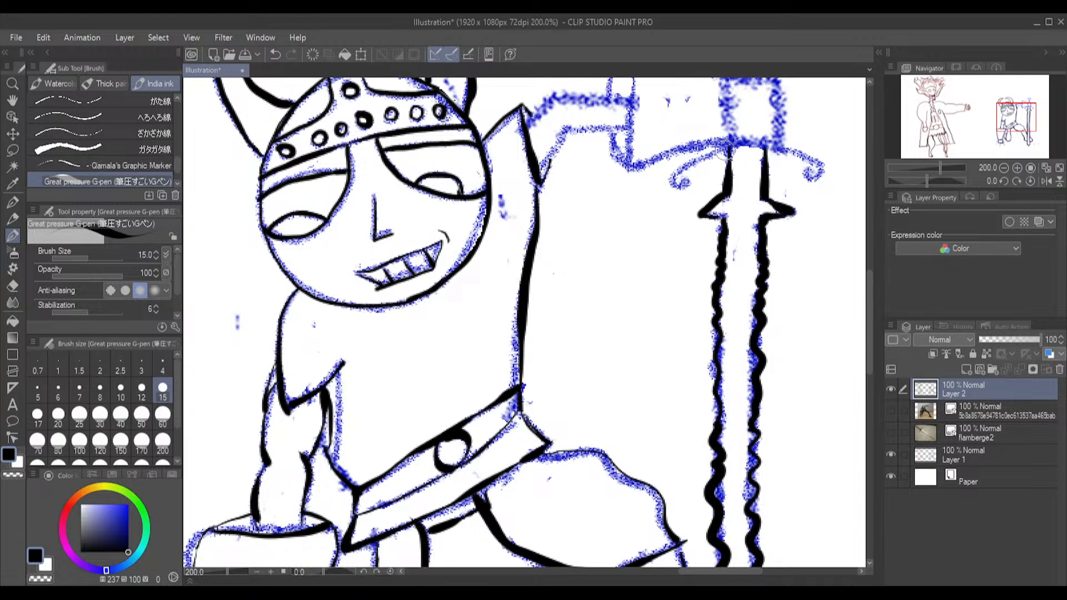
pyautogui.moveTo(708, 157)
pyautogui.mouseDown()
pyautogui.moveTo(673, 188)
pyautogui.moveTo(684, 183)
pyautogui.mouseUp()
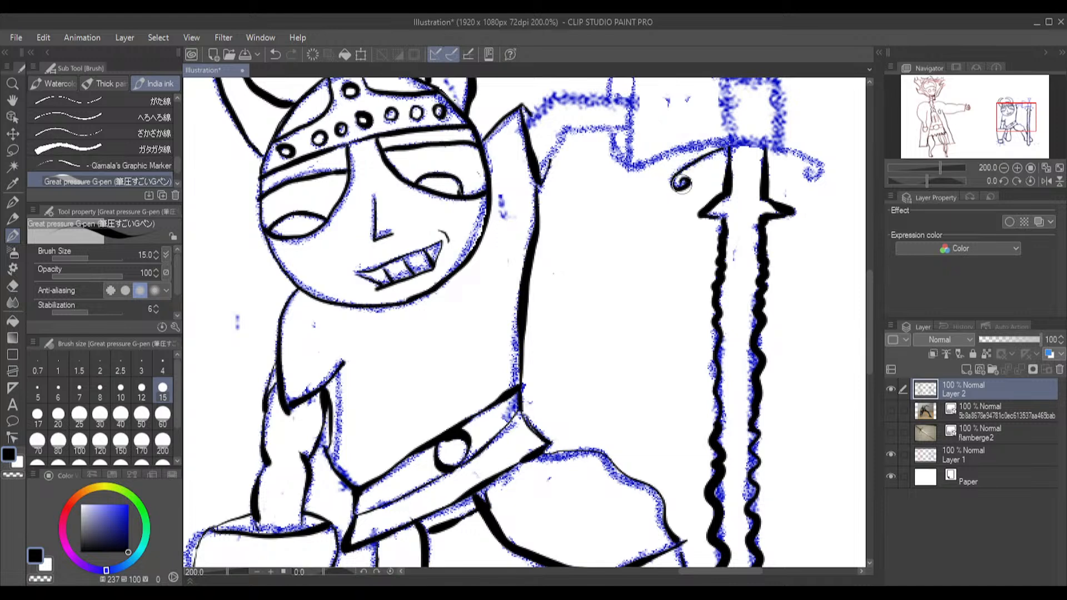
pyautogui.moveTo(772, 146)
pyautogui.mouseDown()
pyautogui.moveTo(816, 166)
pyautogui.moveTo(821, 179)
pyautogui.moveTo(807, 183)
pyautogui.mouseUp()
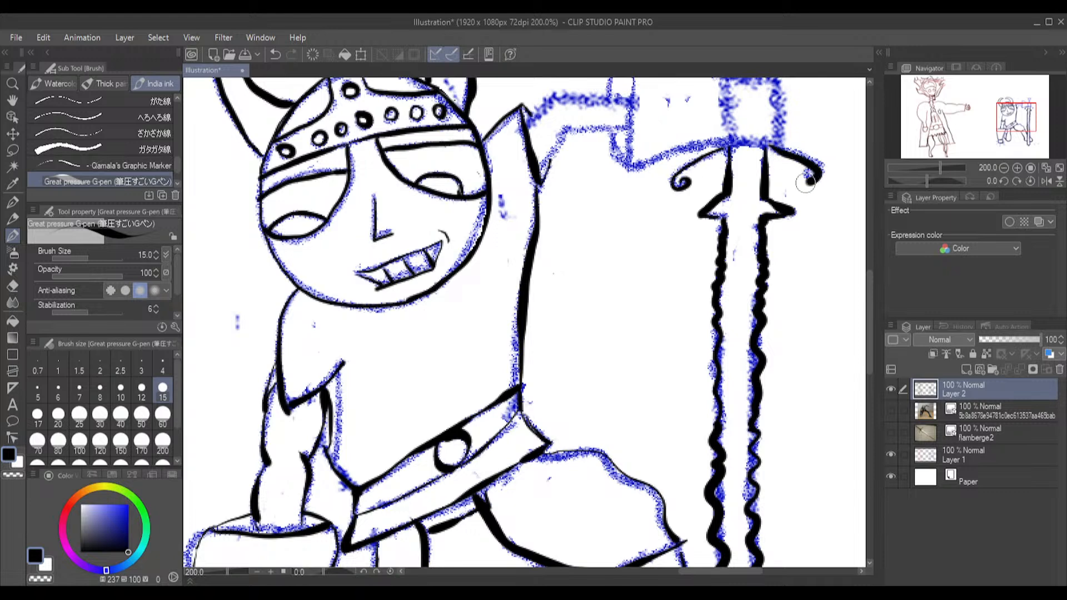
pyautogui.hotkey('ctrl', 'z')
pyautogui.moveTo(769, 147)
pyautogui.mouseDown()
pyautogui.moveTo(820, 172)
pyautogui.moveTo(803, 163)
pyautogui.moveTo(821, 175)
pyautogui.moveTo(817, 189)
pyautogui.moveTo(809, 178)
pyautogui.mouseUp()
pyautogui.hotkey('ctrl', 'z')
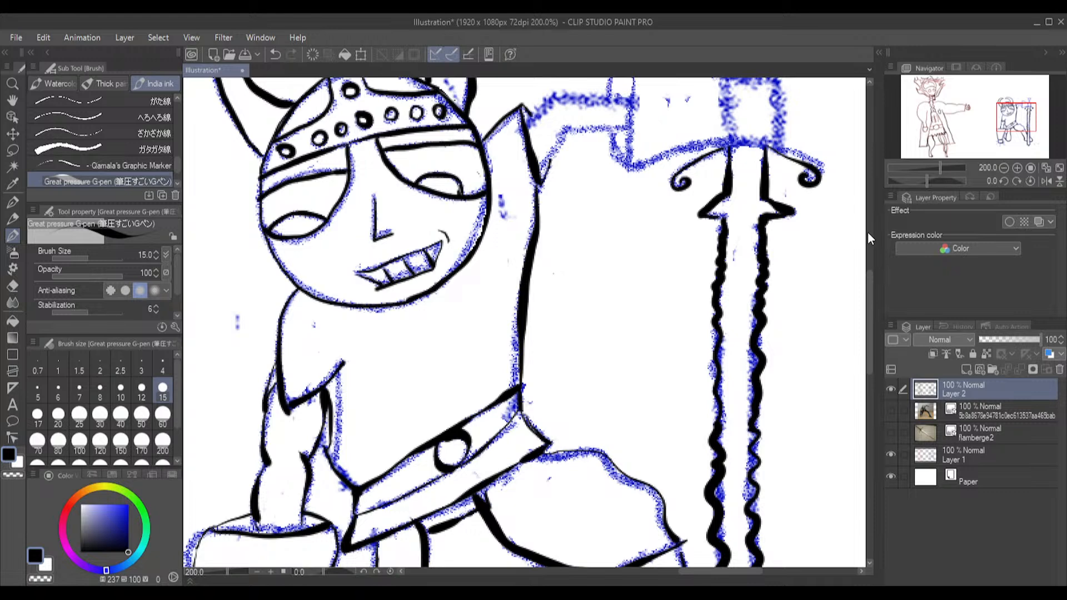
# Ink the raised arm's flared gauntlet with its oval opening, upper and lower edges, and the narrow wrist end
pyautogui.scroll(4, 802, 217)
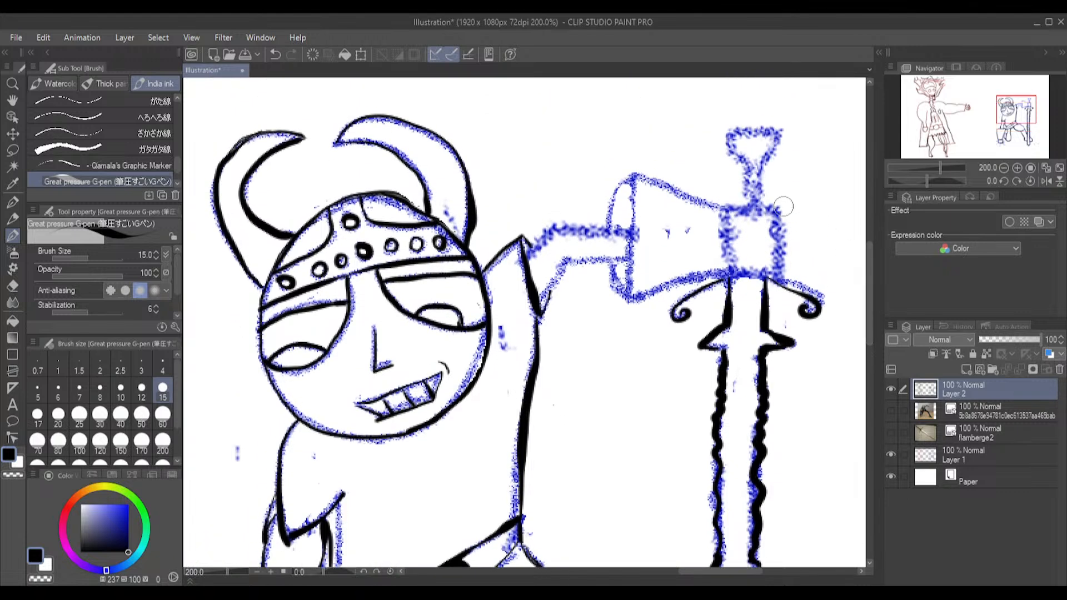
pyautogui.moveTo(725, 210)
pyautogui.mouseDown()
pyautogui.moveTo(777, 212)
pyautogui.moveTo(777, 277)
pyautogui.mouseUp()
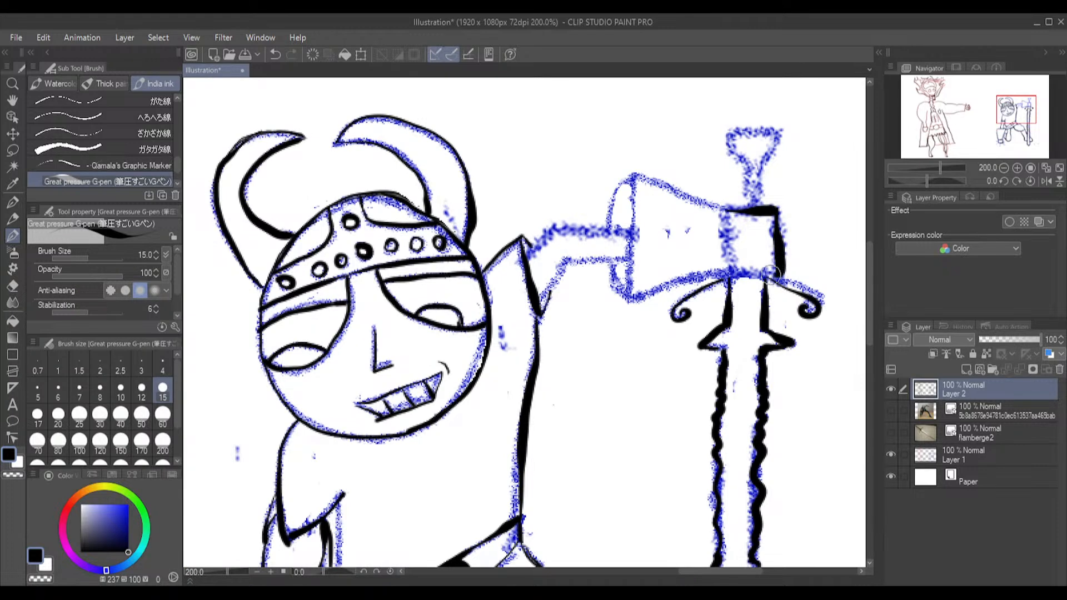
pyautogui.hotkey('ctrl', 'z')
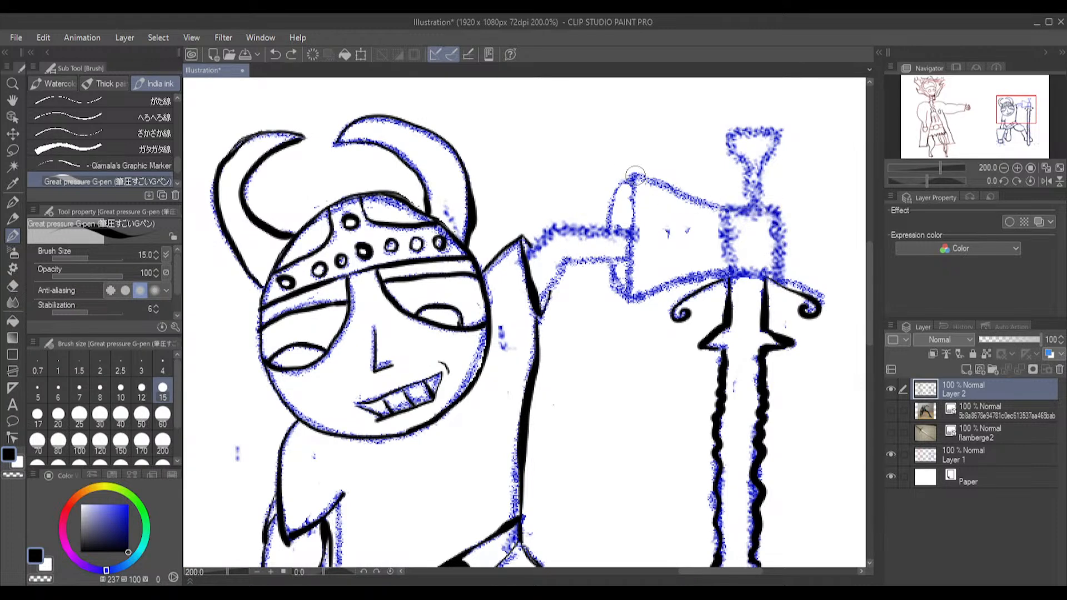
pyautogui.moveTo(621, 185); pyautogui.dragTo(611, 230)
pyautogui.moveTo(606, 272)
pyautogui.mouseDown()
pyautogui.moveTo(622, 301)
pyautogui.moveTo(636, 285)
pyautogui.moveTo(639, 228)
pyautogui.moveTo(620, 185)
pyautogui.moveTo(641, 180)
pyautogui.moveTo(728, 212)
pyautogui.moveTo(732, 270)
pyautogui.mouseUp()
pyautogui.moveTo(696, 271); pyautogui.dragTo(622, 300)
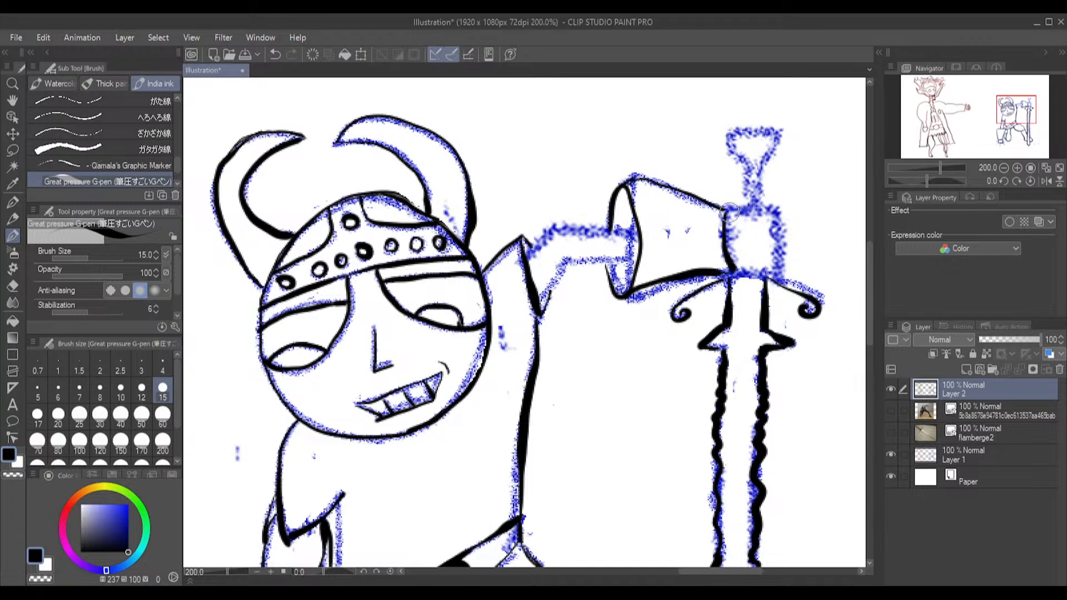
# Ink the fist around the hilt with short finger lines, plus the banded grip and flared pommel above it
pyautogui.moveTo(724, 209)
pyautogui.mouseDown()
pyautogui.moveTo(781, 215)
pyautogui.moveTo(780, 279)
pyautogui.moveTo(733, 270)
pyautogui.moveTo(765, 253)
pyautogui.moveTo(780, 265)
pyautogui.moveTo(769, 265)
pyautogui.moveTo(782, 222)
pyautogui.moveTo(749, 204)
pyautogui.moveTo(762, 190)
pyautogui.moveTo(790, 231)
pyautogui.moveTo(766, 185)
pyautogui.moveTo(760, 204)
pyautogui.moveTo(773, 130)
pyautogui.moveTo(734, 132)
pyautogui.moveTo(760, 175)
pyautogui.moveTo(777, 134)
pyautogui.moveTo(752, 129)
pyautogui.mouseUp()
pyautogui.hotkey('ctrl', 'z')
pyautogui.moveTo(748, 206)
pyautogui.mouseDown()
pyautogui.moveTo(728, 140)
pyautogui.moveTo(751, 126)
pyautogui.mouseUp()
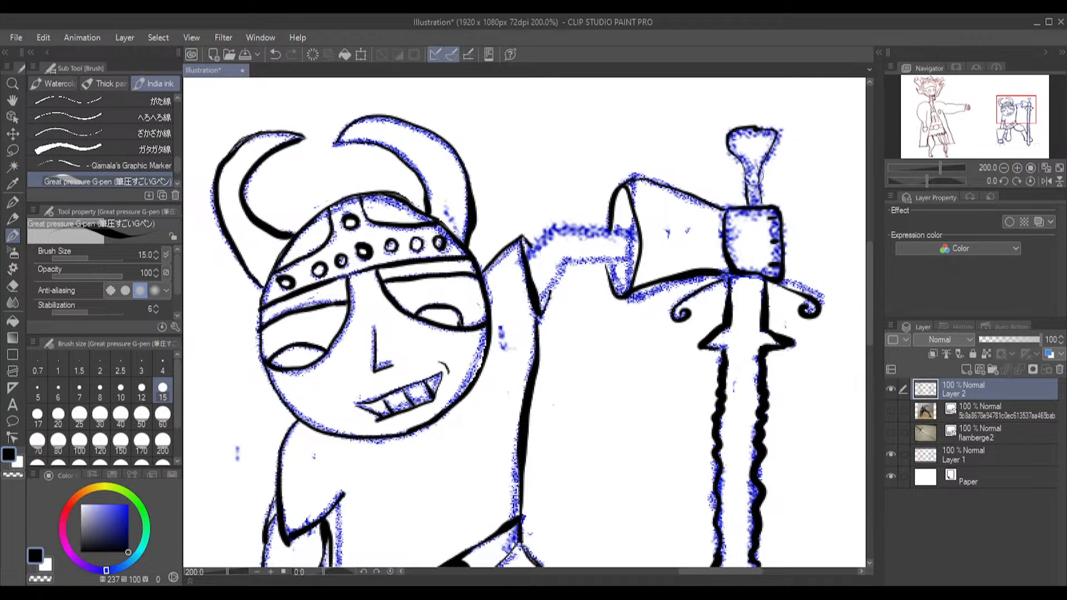
pyautogui.moveTo(745, 164)
pyautogui.mouseDown()
pyautogui.moveTo(761, 182)
pyautogui.moveTo(749, 205)
pyautogui.mouseUp()
# Ink the lower and upper outlines of the raised arm between the tunic's shoulder and the gauntlet opening
pyautogui.moveTo(547, 283)
pyautogui.mouseDown()
pyautogui.moveTo(571, 256)
pyautogui.moveTo(574, 270)
pyautogui.moveTo(568, 264)
pyautogui.moveTo(632, 254)
pyautogui.mouseUp()
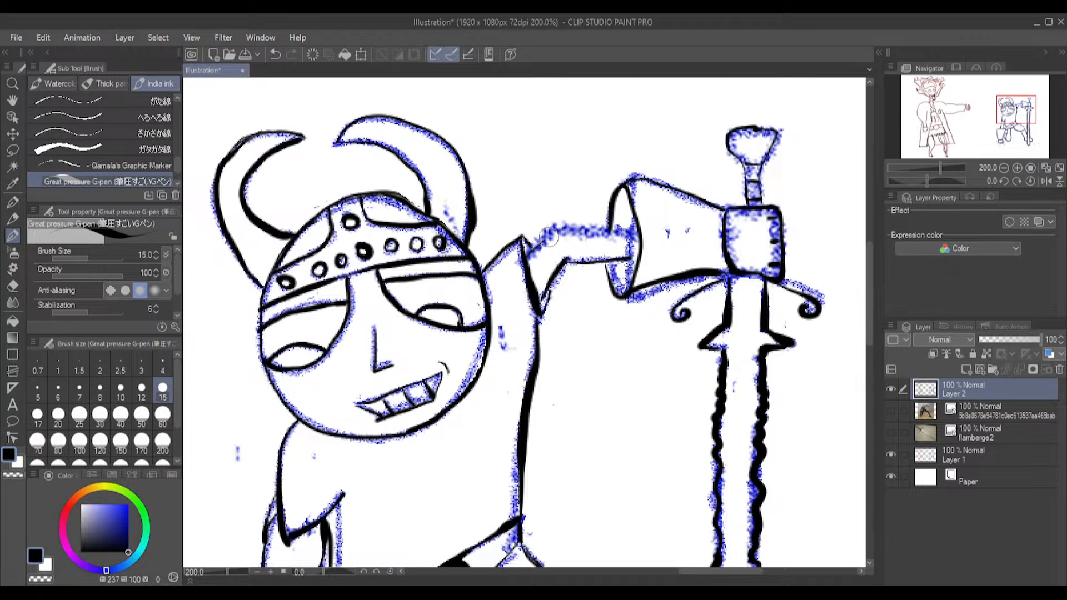
pyautogui.moveTo(558, 226); pyautogui.dragTo(630, 231)
pyautogui.moveTo(558, 224); pyautogui.dragTo(525, 255)
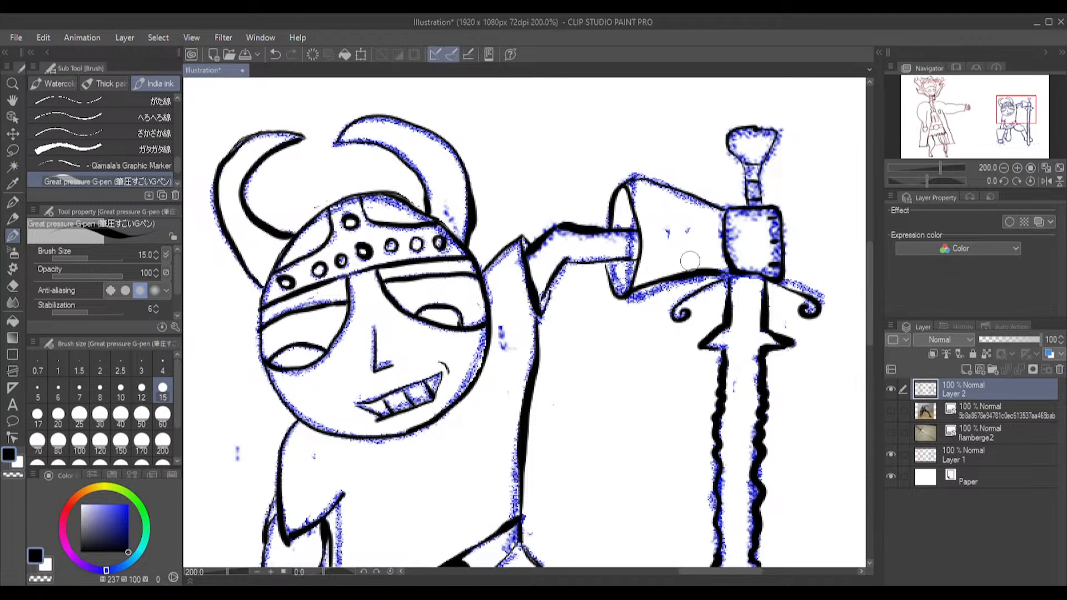
# Hide the pencil sketch on Layer 1 and check the finished line art of both figures
pyautogui.scroll(-5, 635, 374)
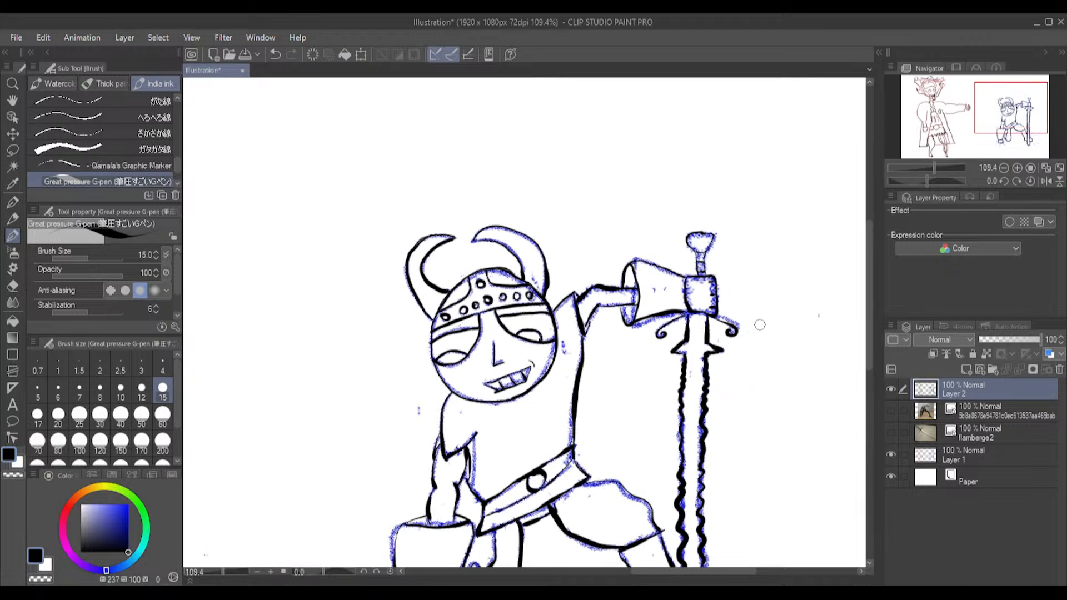
pyautogui.moveTo(868, 274); pyautogui.dragTo(874, 420)
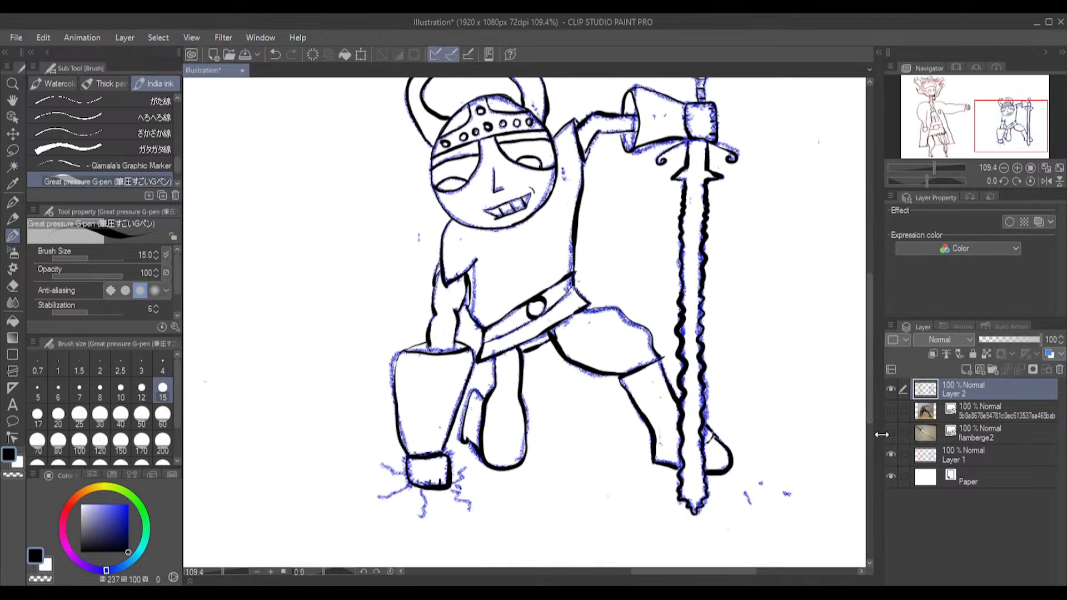
pyautogui.click(891, 454)
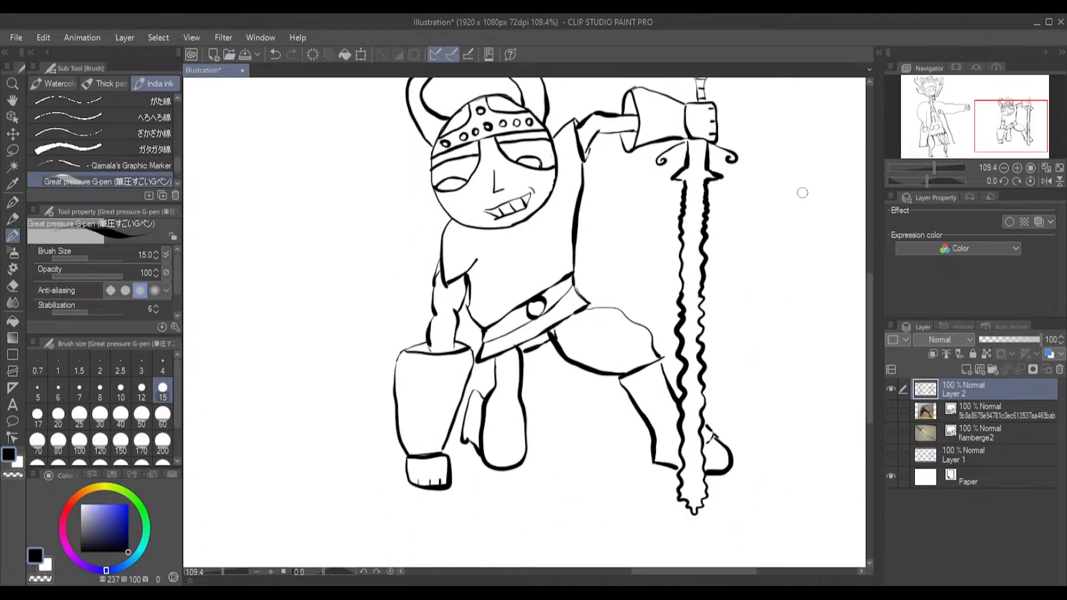
pyautogui.scroll(-3, 805, 193)
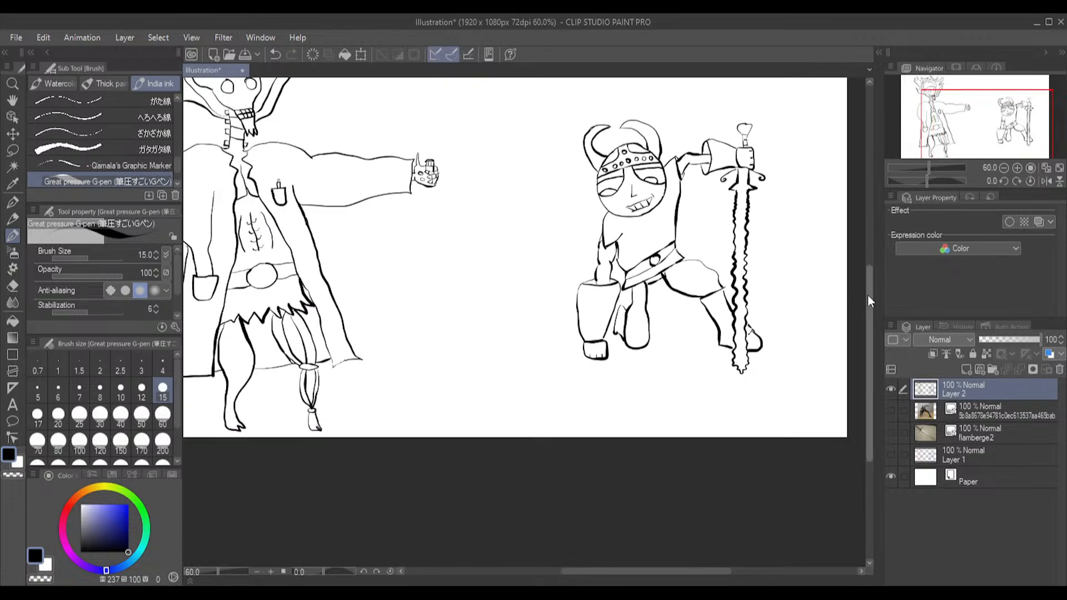
pyautogui.moveTo(871, 299); pyautogui.dragTo(862, 270)
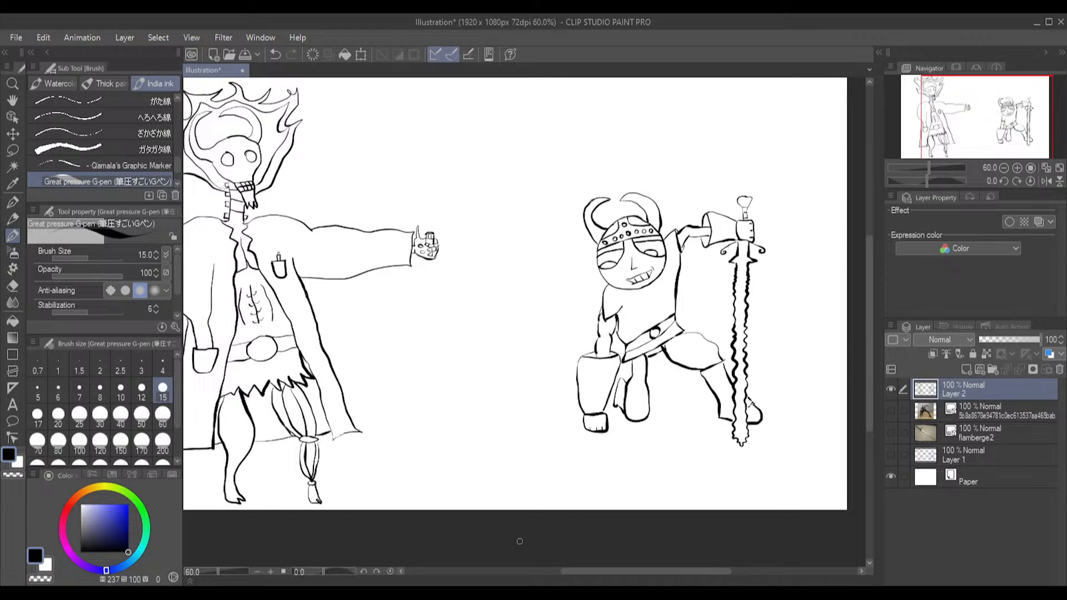
pyautogui.moveTo(604, 575)
pyautogui.mouseDown()
pyautogui.moveTo(566, 574)
pyautogui.moveTo(588, 572)
pyautogui.mouseUp()
# Add a new raster layer and place it below the sketch layer, directly above Paper
pyautogui.click(970, 369)
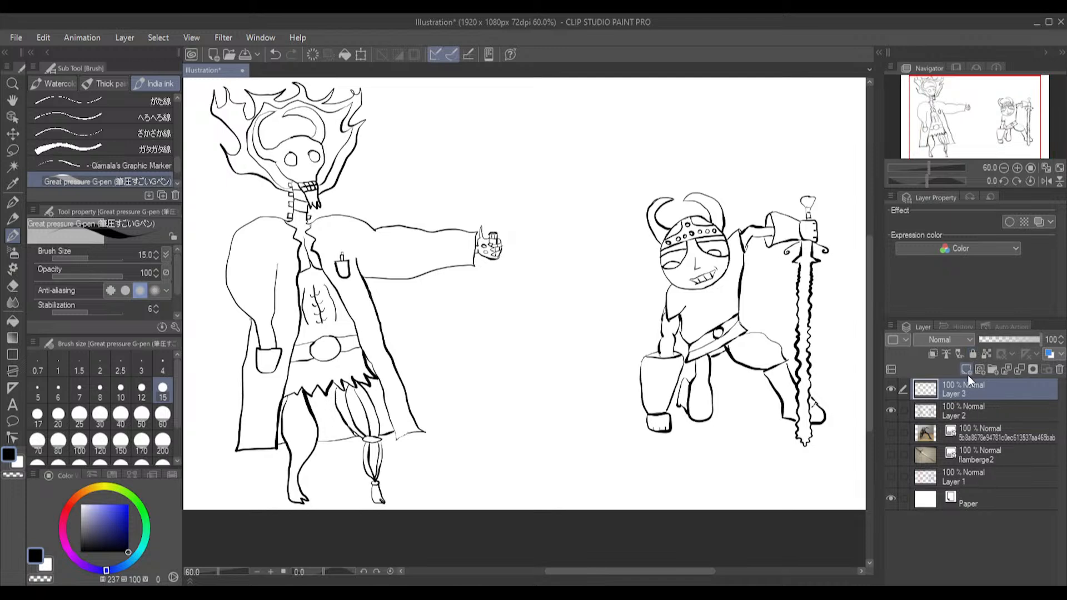
pyautogui.moveTo(868, 296); pyautogui.dragTo(865, 287)
pyautogui.scroll(3, 365, 458)
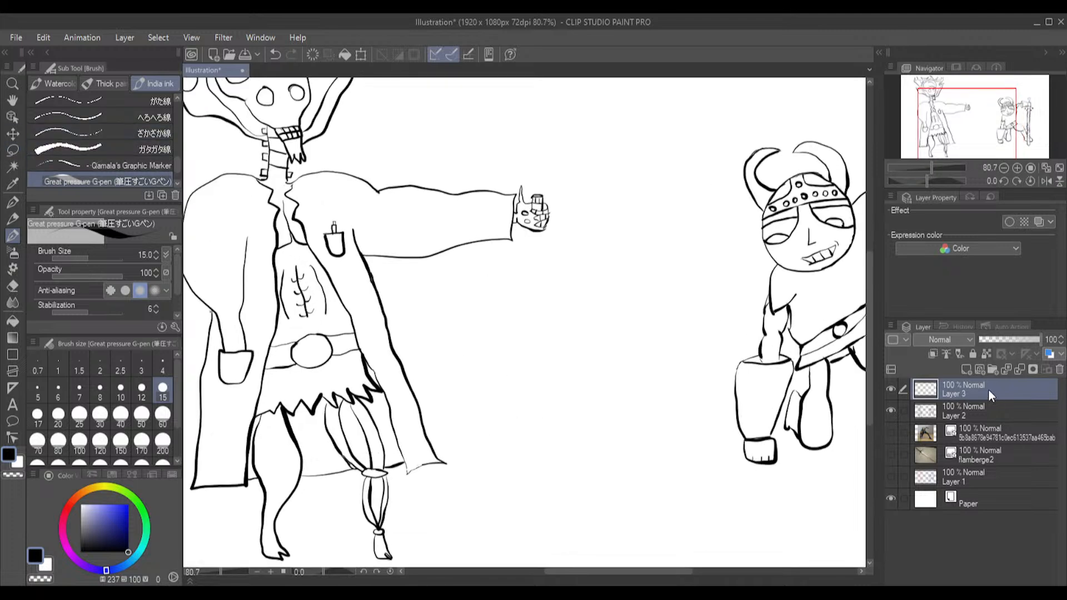
pyautogui.moveTo(994, 468); pyautogui.dragTo(994, 488)
# Delete the pencil sketch layer, Layer 1
pyautogui.click(989, 456)
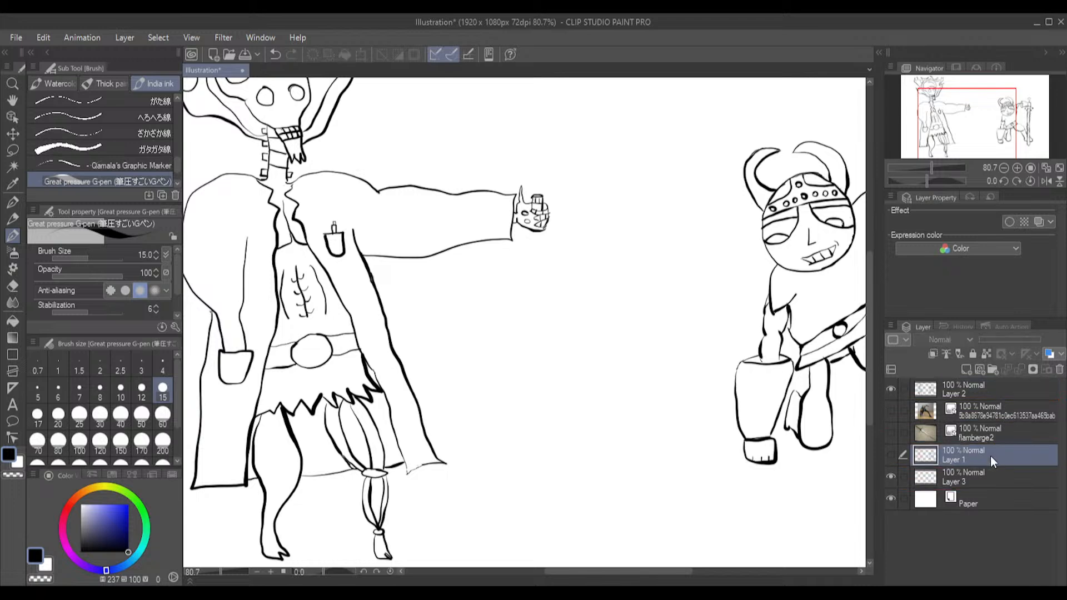
pyautogui.click(1061, 370)
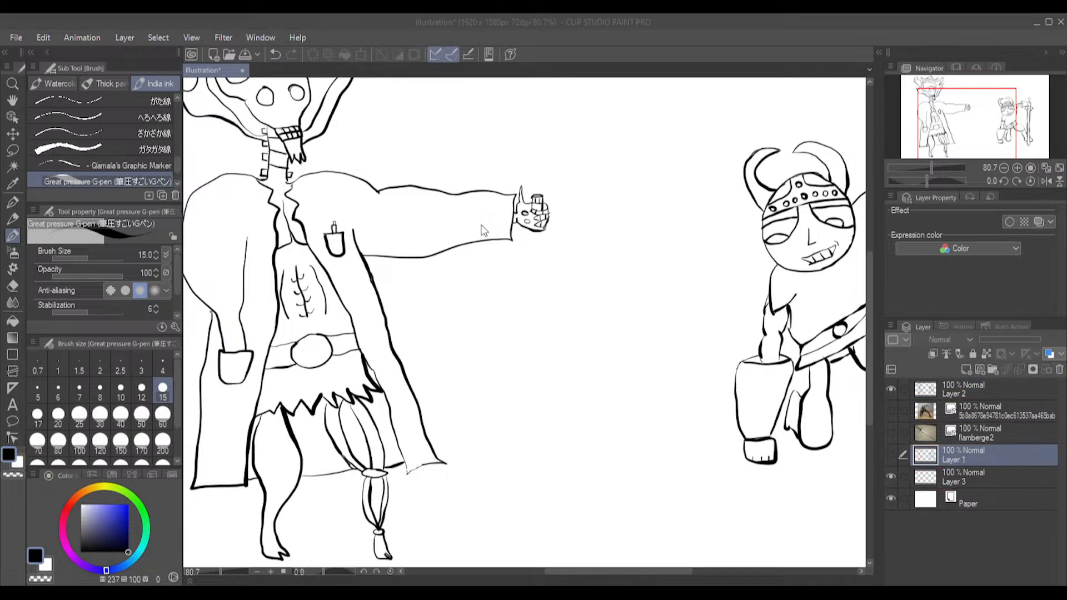
pyautogui.click(547, 236)
# Show the flamberge2 and pose reference image layers, select both and delete them
pyautogui.click(1014, 432)
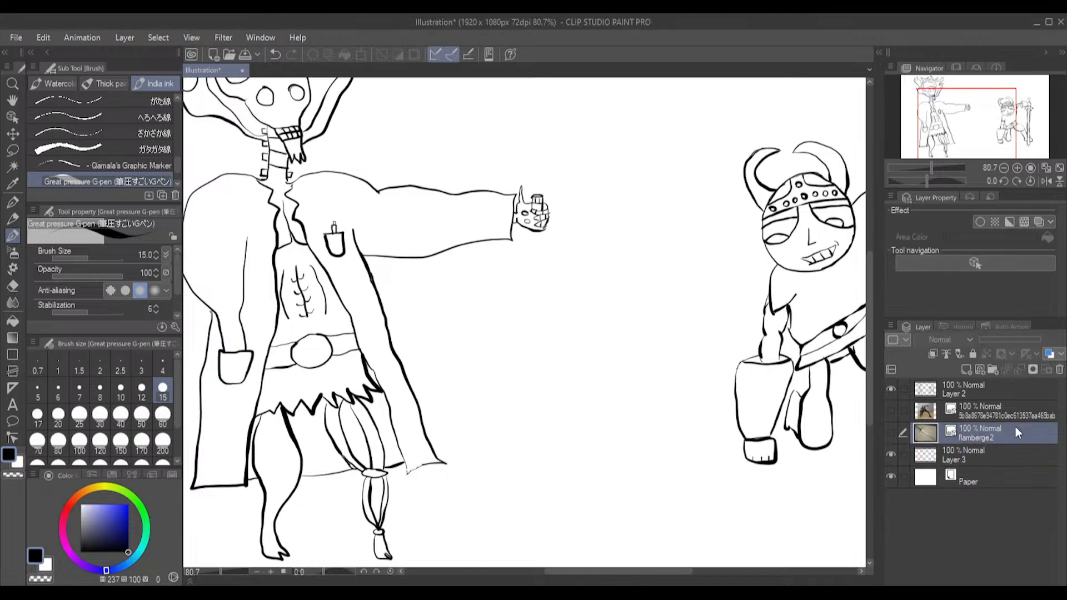
pyautogui.click(891, 431)
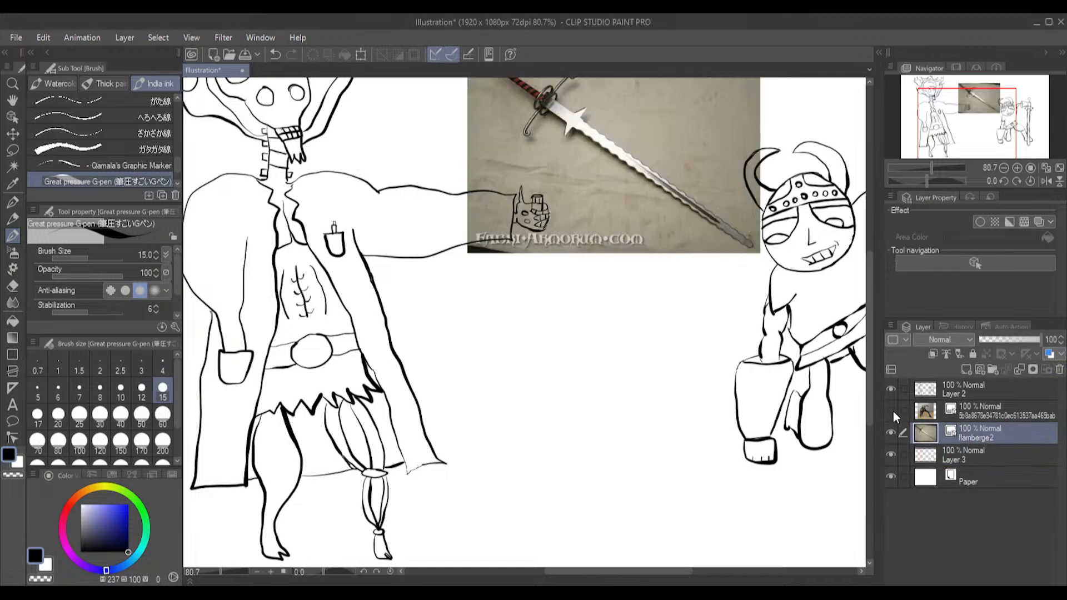
pyautogui.click(892, 411)
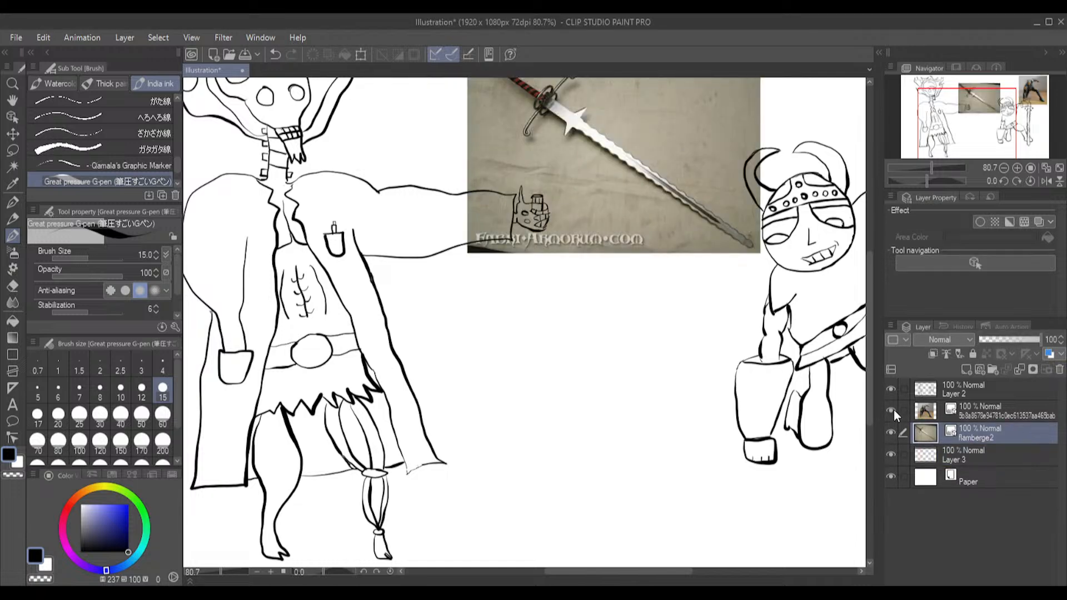
pyautogui.keyDown('ctrl'); pyautogui.click(1028, 414); pyautogui.keyUp('ctrl')
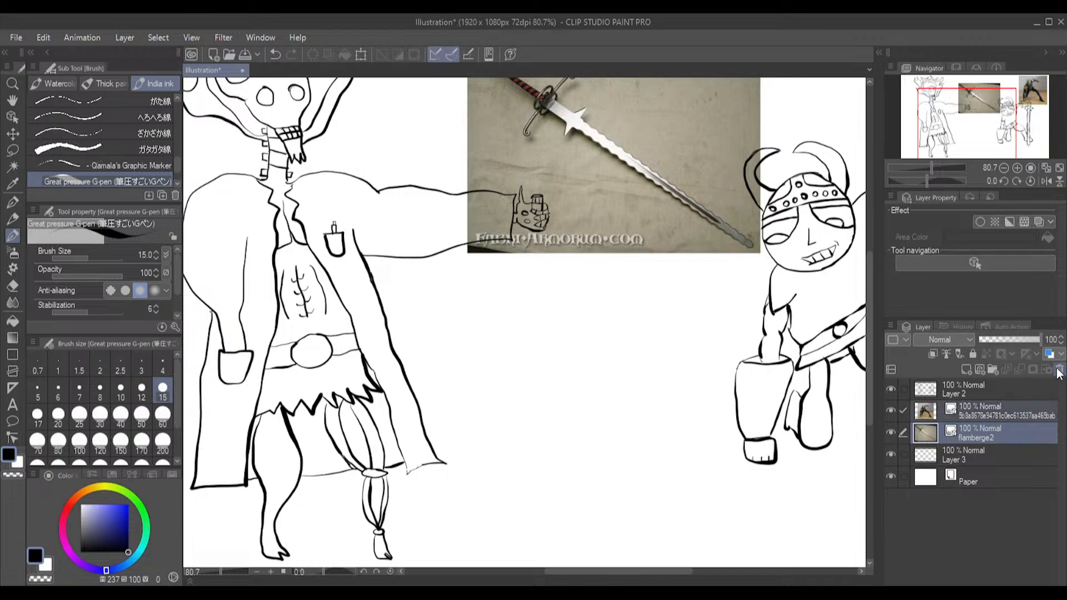
pyautogui.click(548, 238)
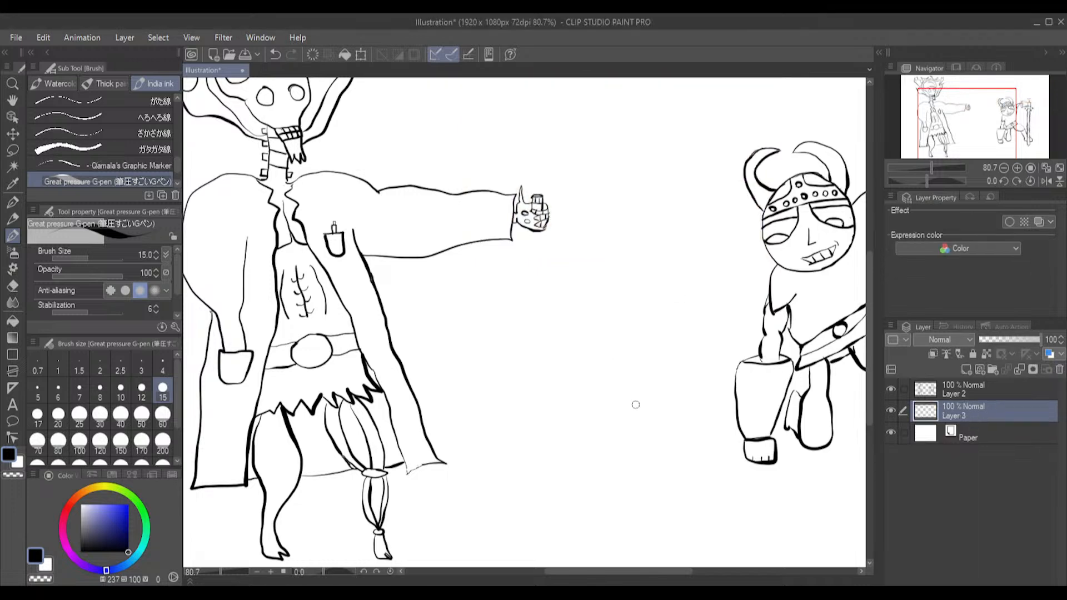
# Look through the decoration brushes (hatching, ruled line, background and effect groups) and the airbrushes for a suitable texture
pyautogui.moveTo(870, 286); pyautogui.dragTo(868, 313)
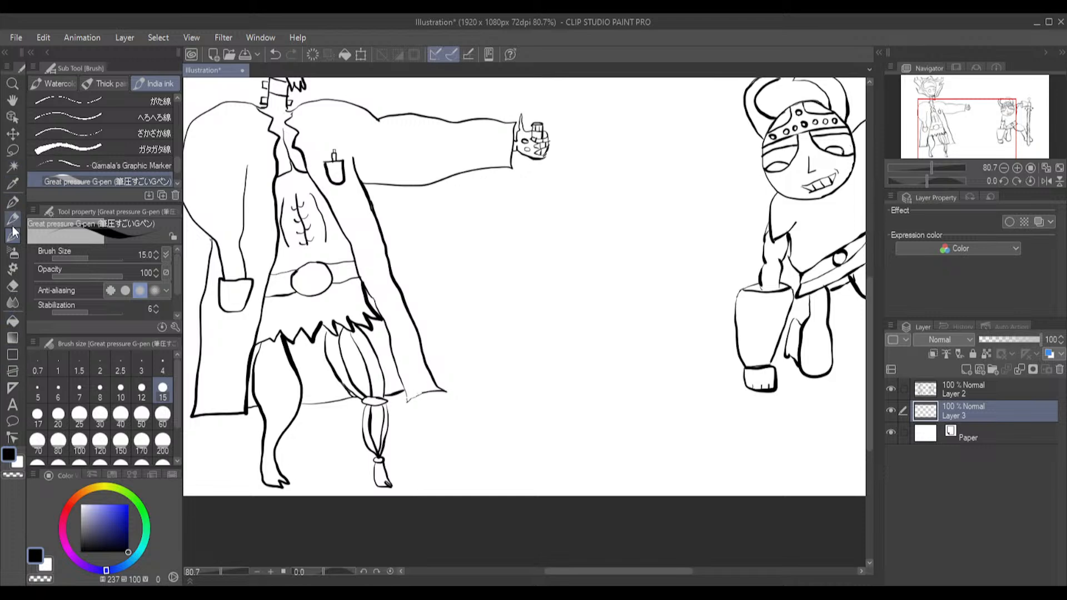
pyautogui.click(14, 270)
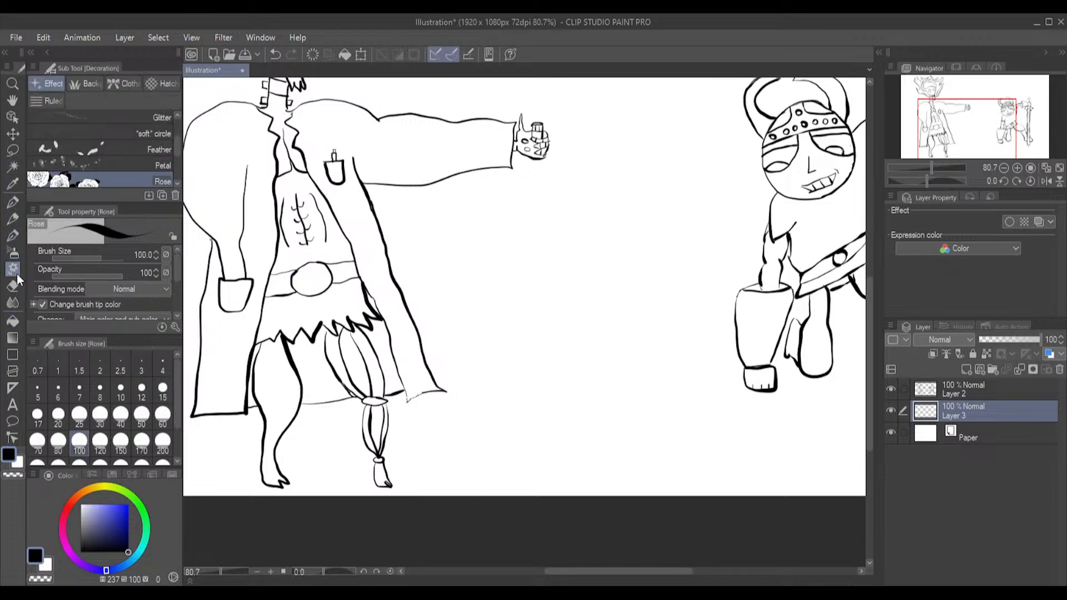
pyautogui.click(151, 83)
pyautogui.scroll(4, 169, 147)
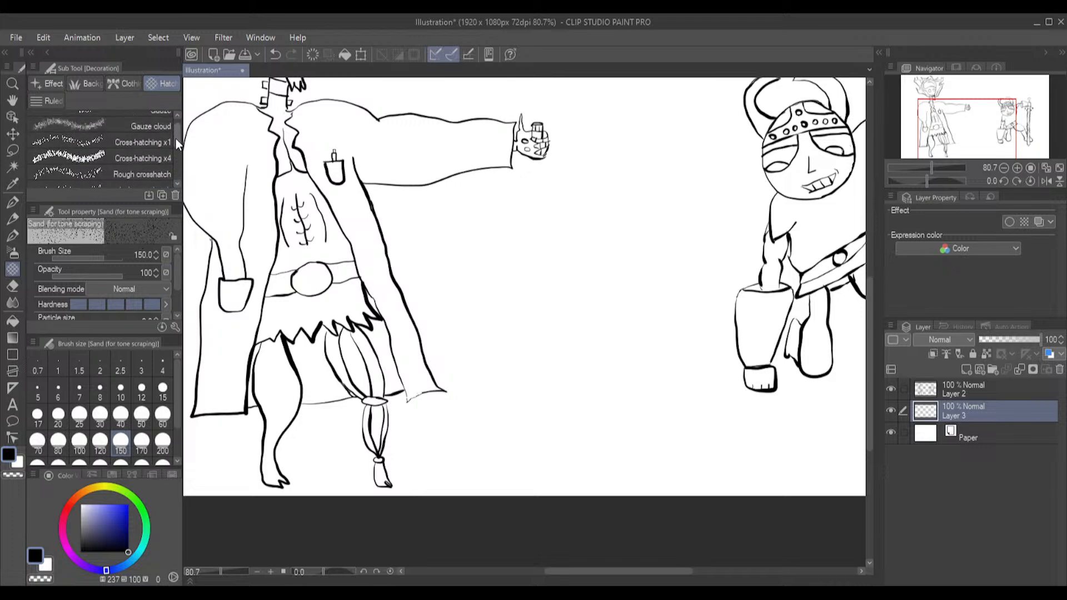
pyautogui.scroll(1, 172, 123)
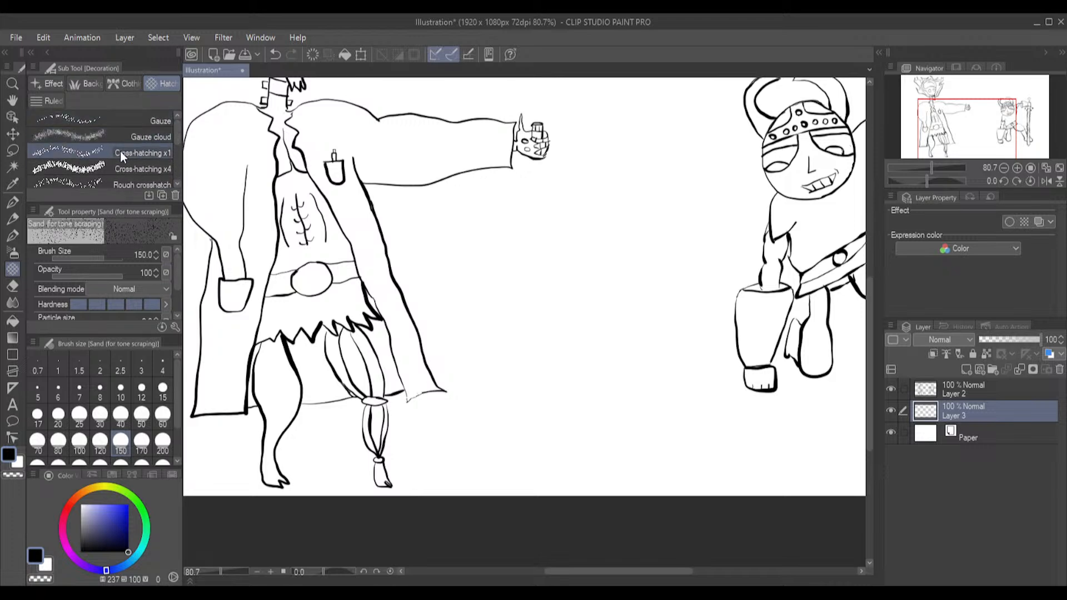
pyautogui.scroll(-6, 120, 154)
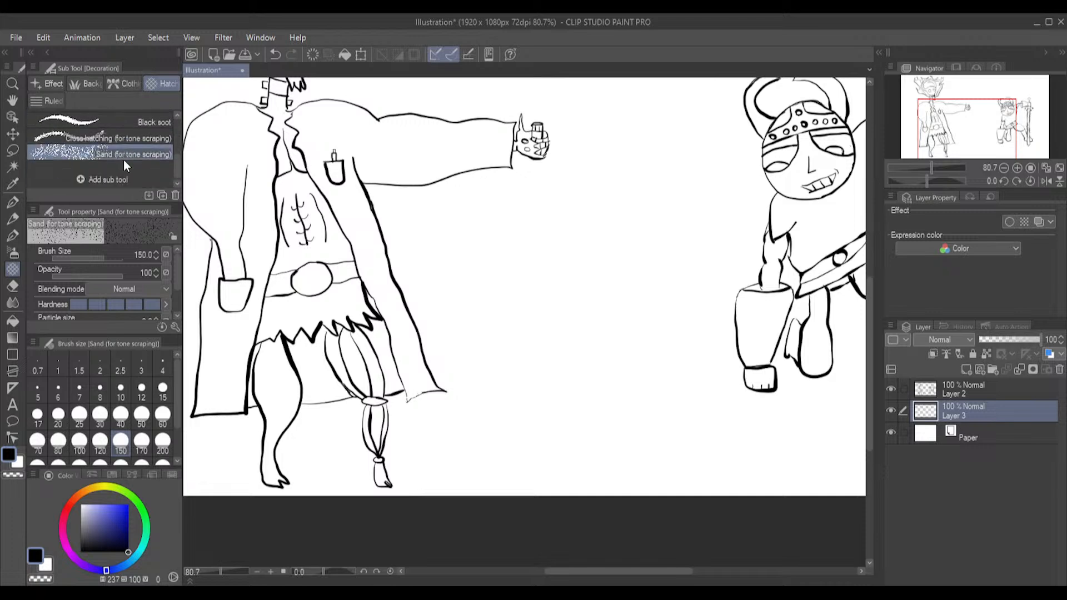
pyautogui.click(124, 84)
pyautogui.click(47, 85)
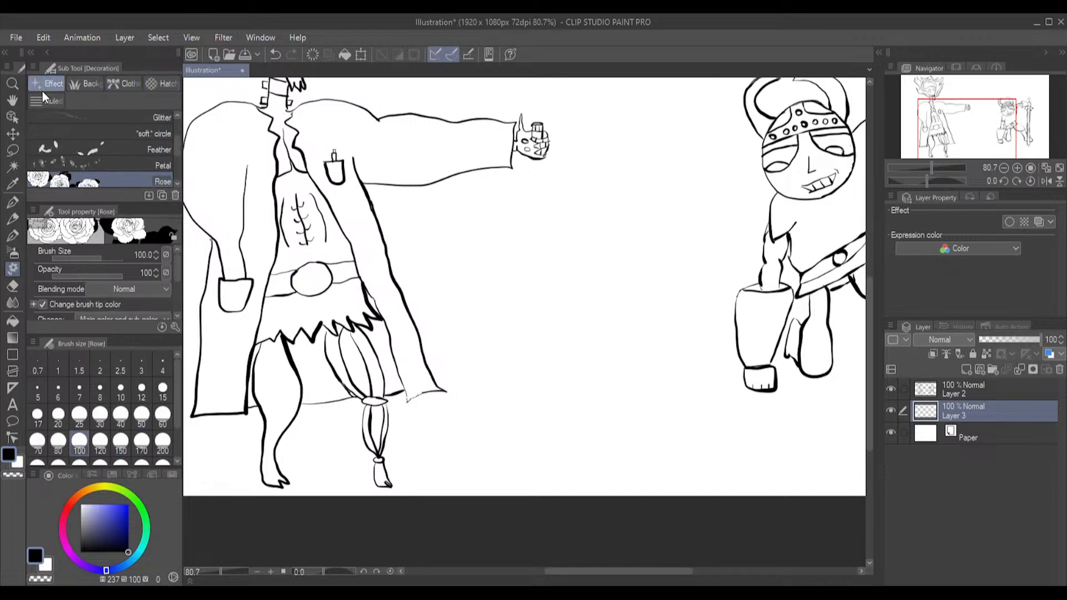
pyautogui.click(42, 102)
pyautogui.scroll(-3, 133, 145)
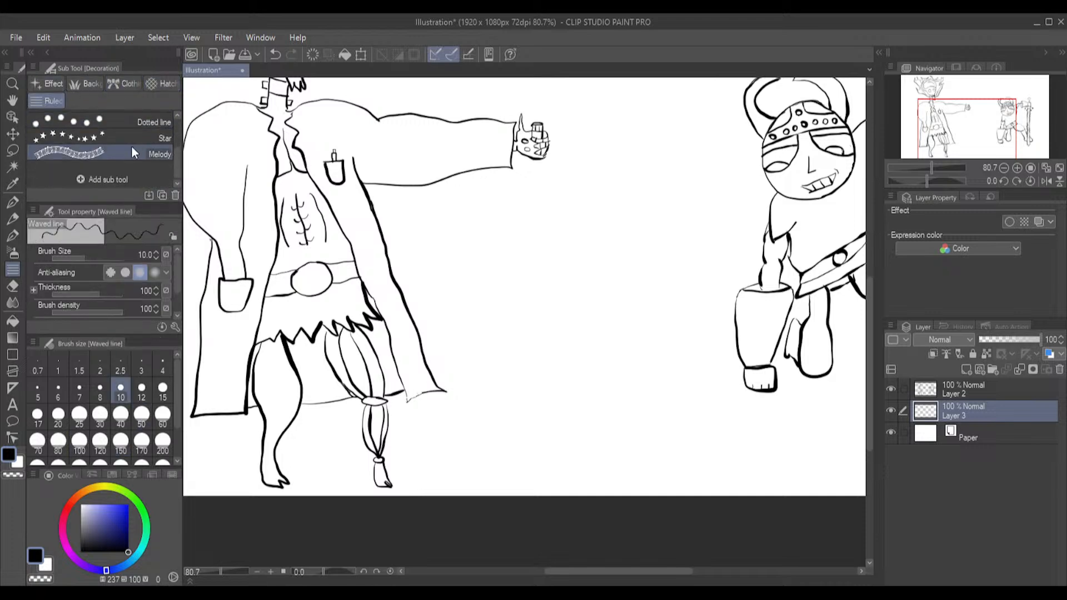
pyautogui.click(88, 83)
pyautogui.scroll(-3, 76, 144)
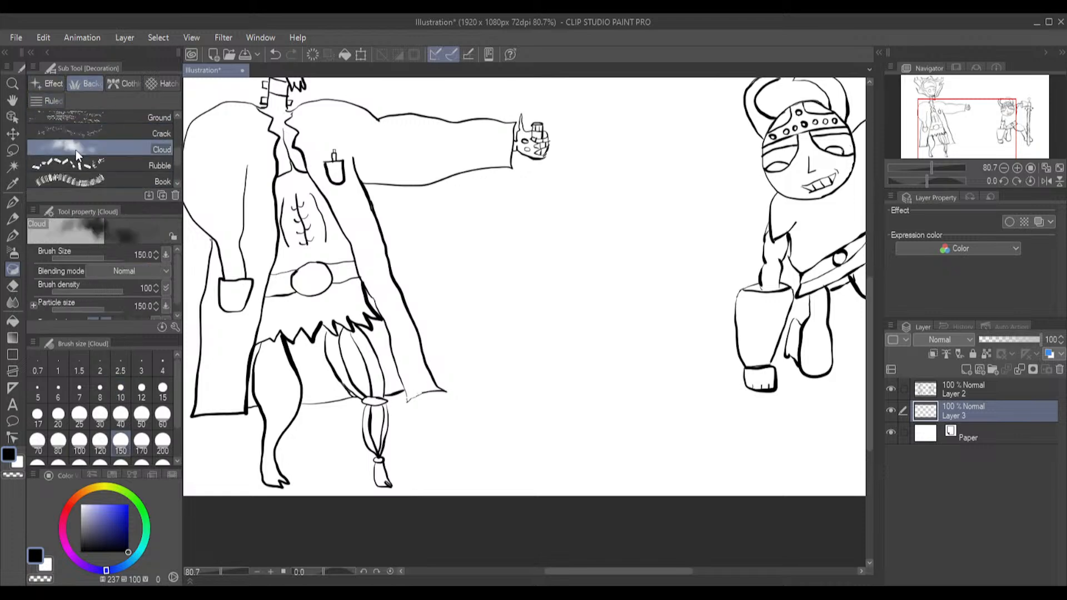
pyautogui.click(54, 81)
pyautogui.scroll(-4, 68, 149)
pyautogui.scroll(-5, 72, 150)
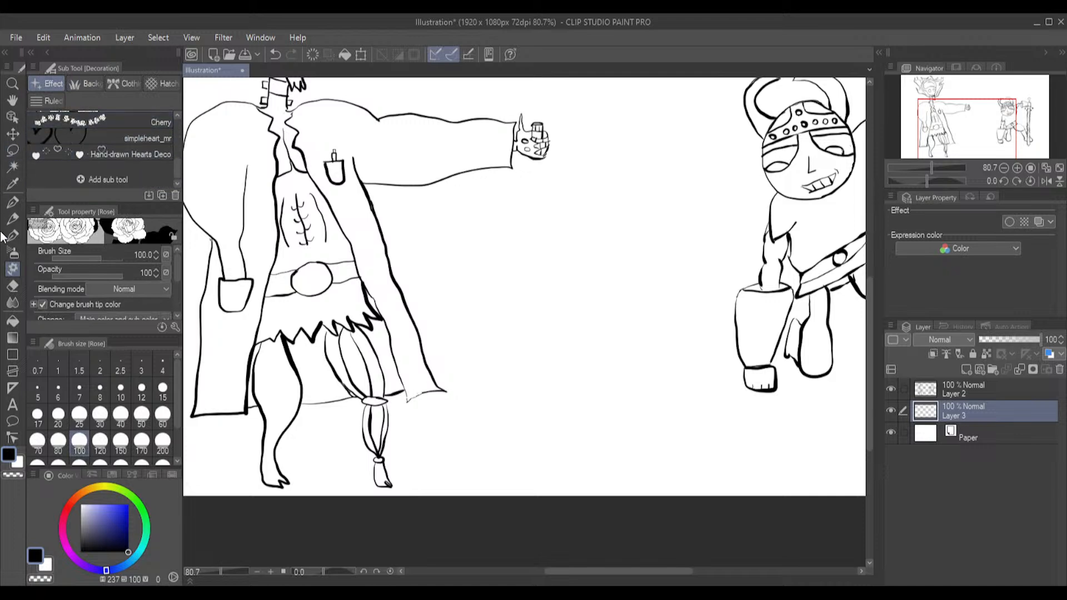
pyautogui.click(13, 253)
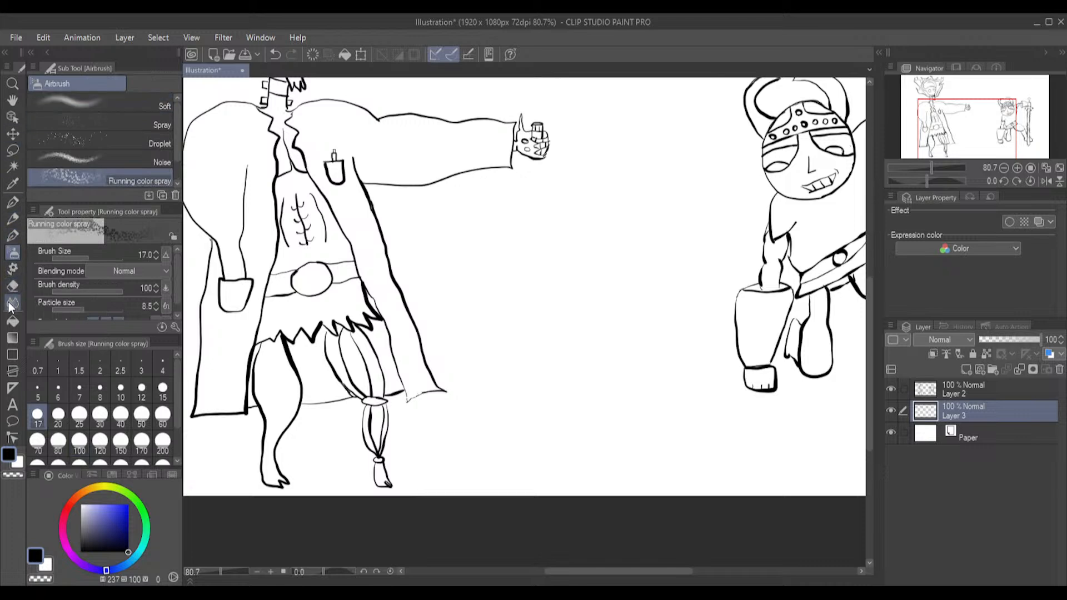
pyautogui.click(12, 337)
# Try Scattered focus lines radiating from the empty area between the two figures
pyautogui.click(12, 355)
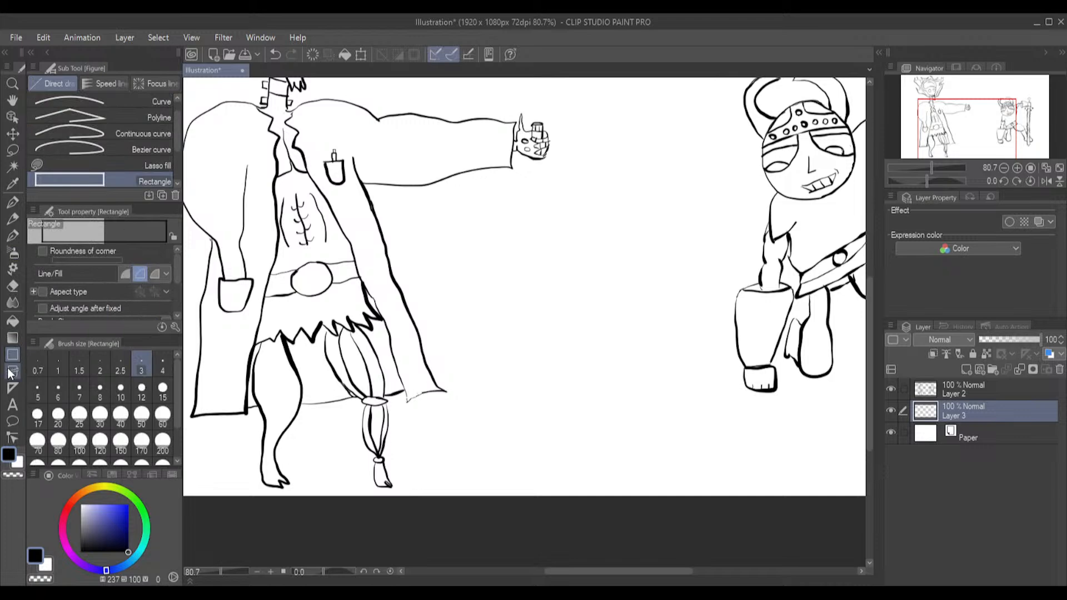
pyautogui.click(149, 84)
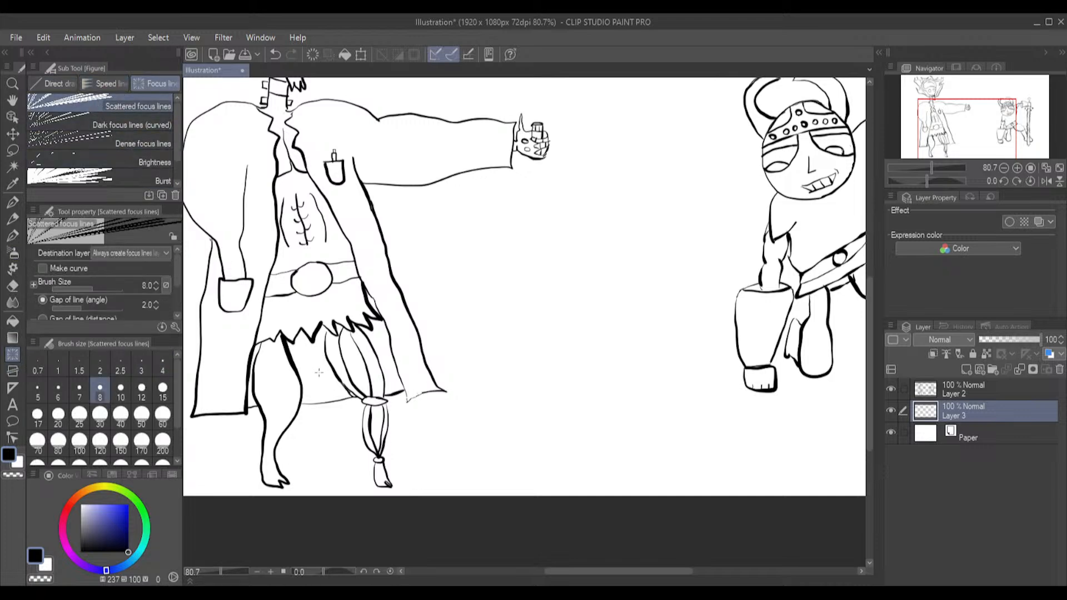
pyautogui.moveTo(447, 270); pyautogui.dragTo(509, 337)
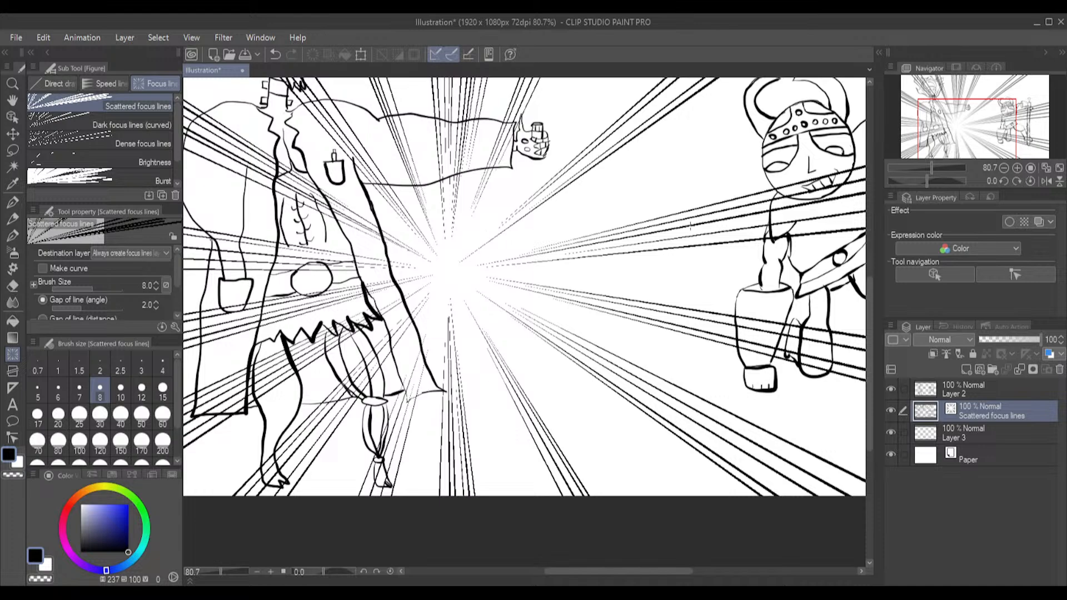
pyautogui.scroll(-2, 561, 219)
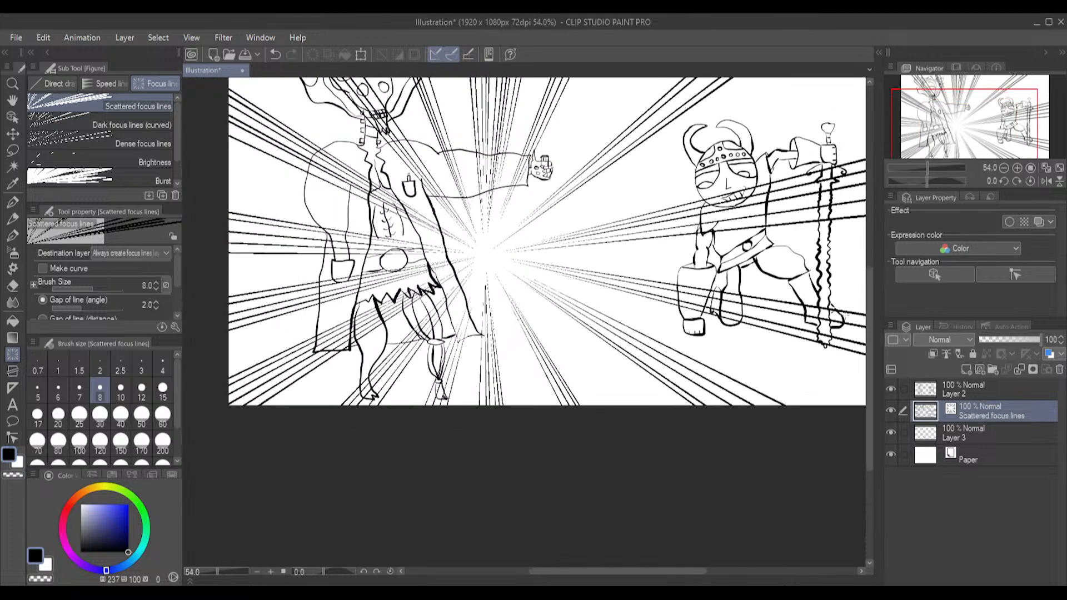
pyautogui.moveTo(871, 320); pyautogui.dragTo(860, 278)
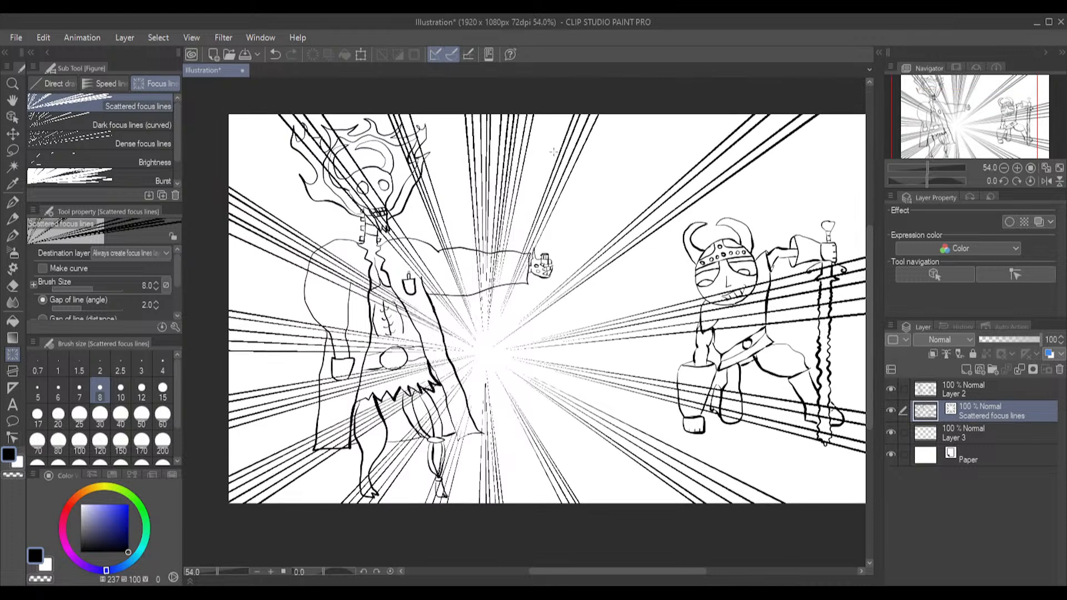
# Try shrinking the focus lines with the Object tool onto the skull-headed figure's wrapped leg, and undo the focus lines entirely
pyautogui.click(12, 116)
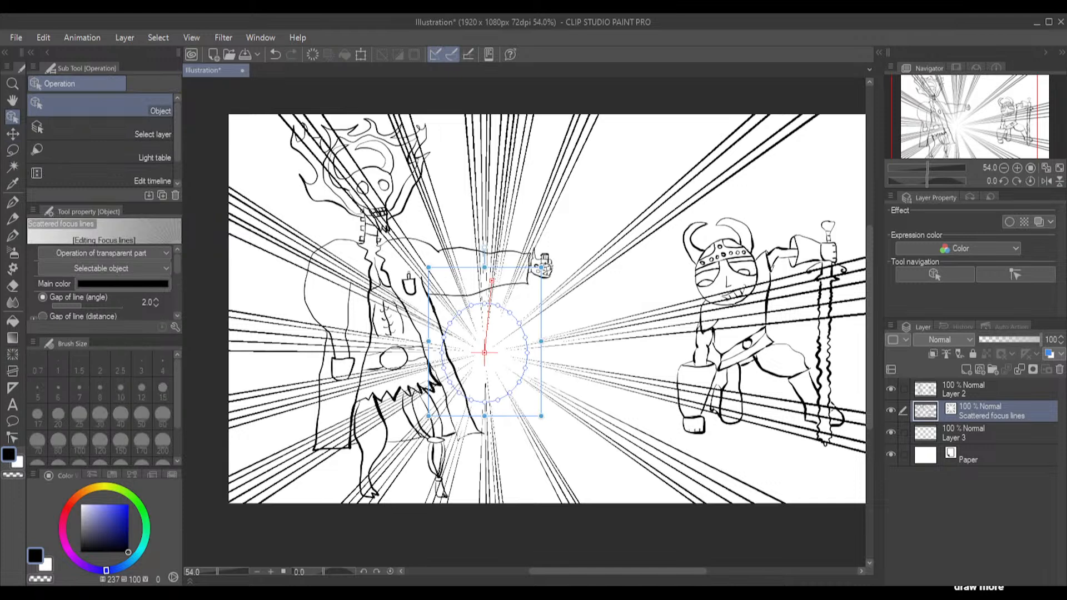
pyautogui.moveTo(543, 268); pyautogui.dragTo(432, 409)
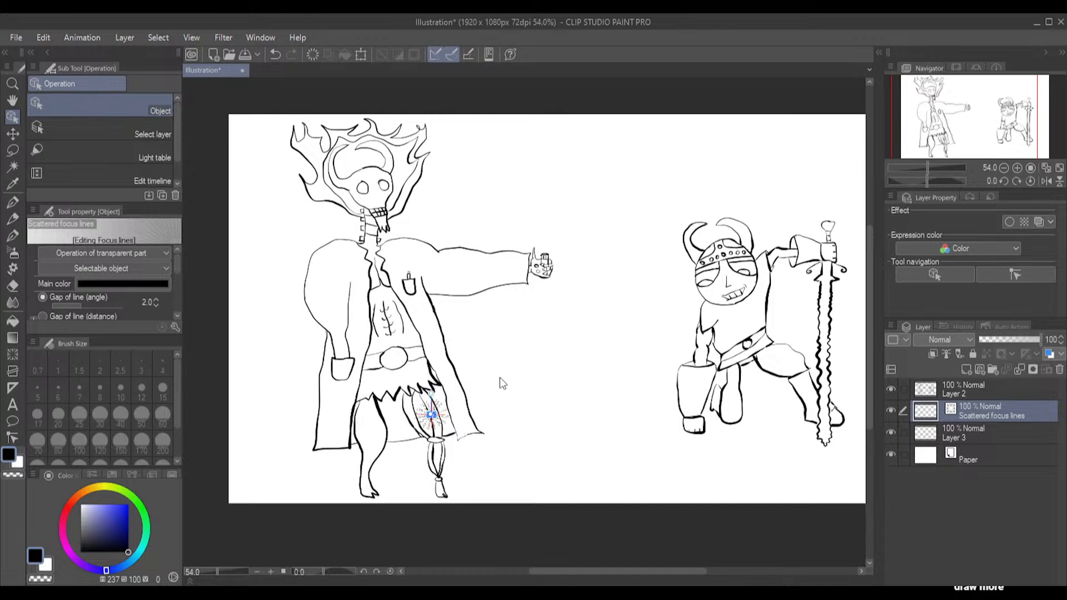
pyautogui.hotkey('ctrl', 'z')
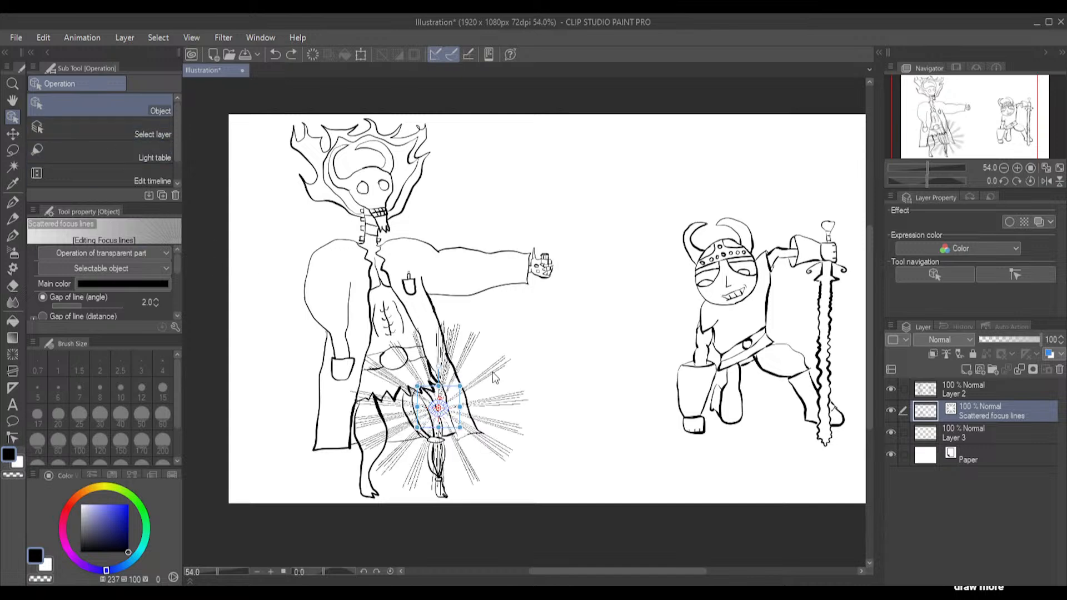
pyautogui.hotkey('ctrl', 'z')
pyautogui.hotkey('ctrl', 'z')
pyautogui.hotkey('ctrl', 'z')
pyautogui.hotkey('ctrl', 'z')
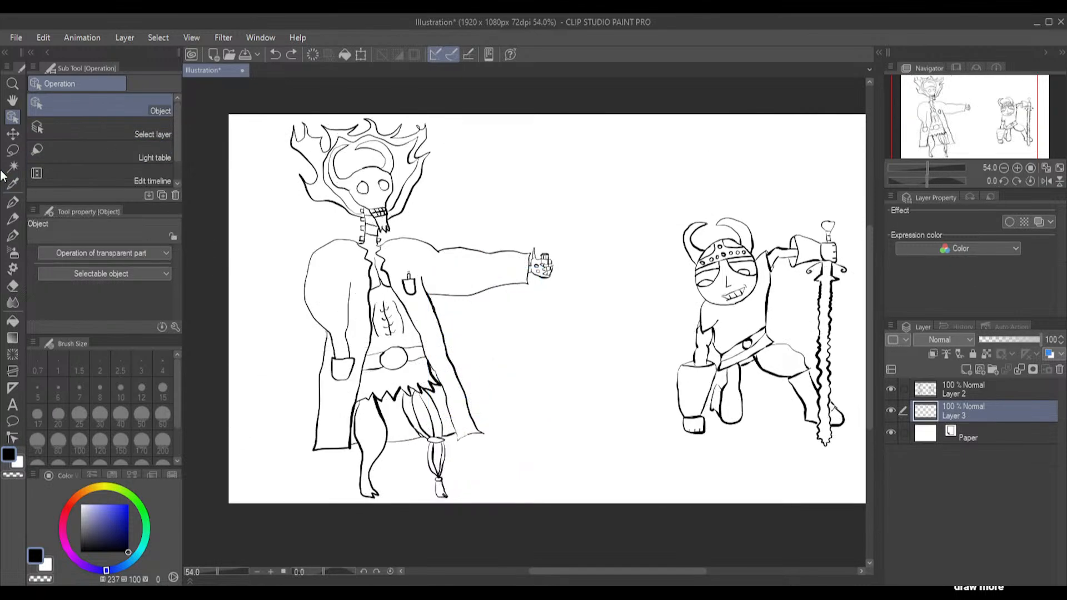
# Try Gloom speed lines along a closed curve drawn in the upper space between the two figures
pyautogui.click(13, 354)
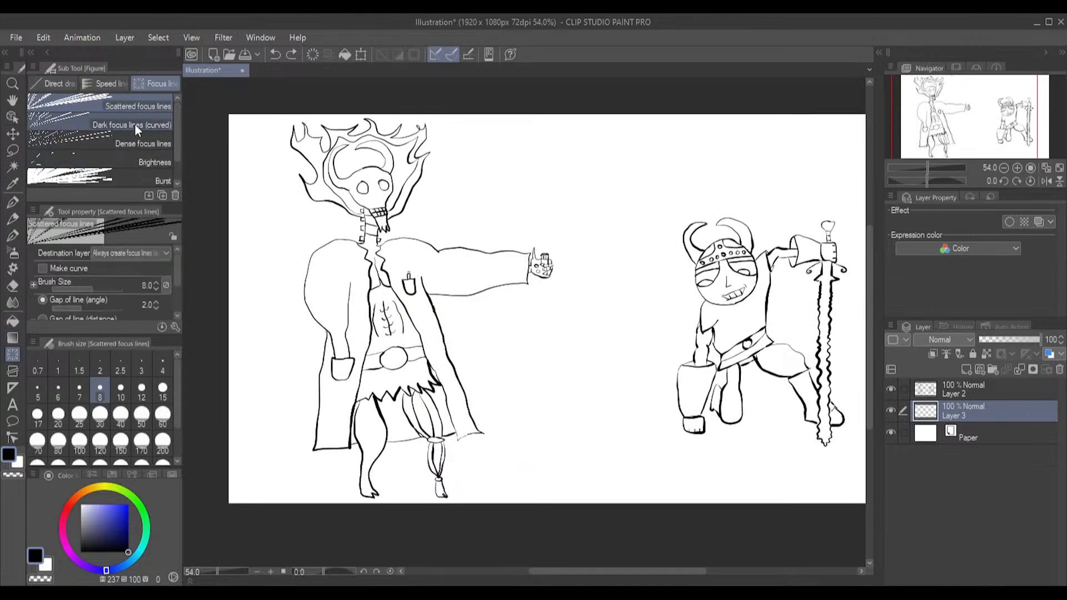
pyautogui.scroll(-1, 106, 161)
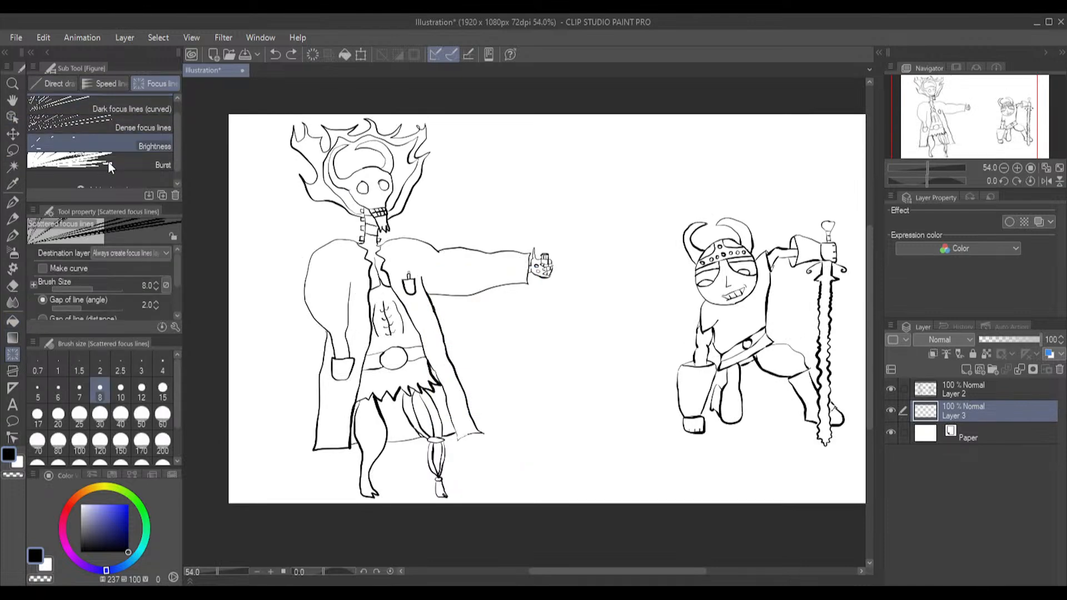
pyautogui.click(106, 84)
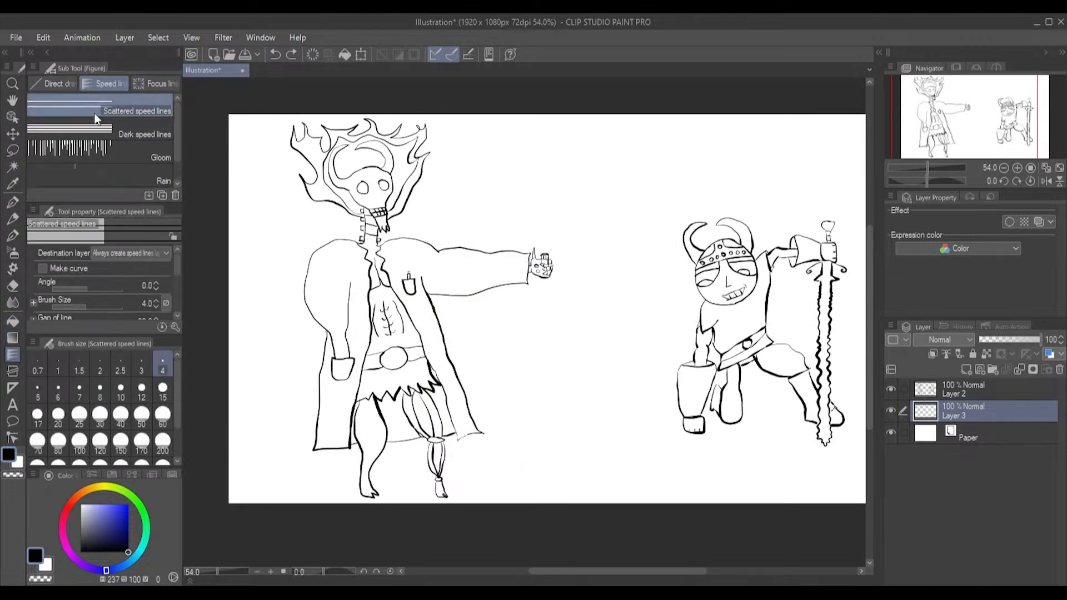
pyautogui.click(98, 150)
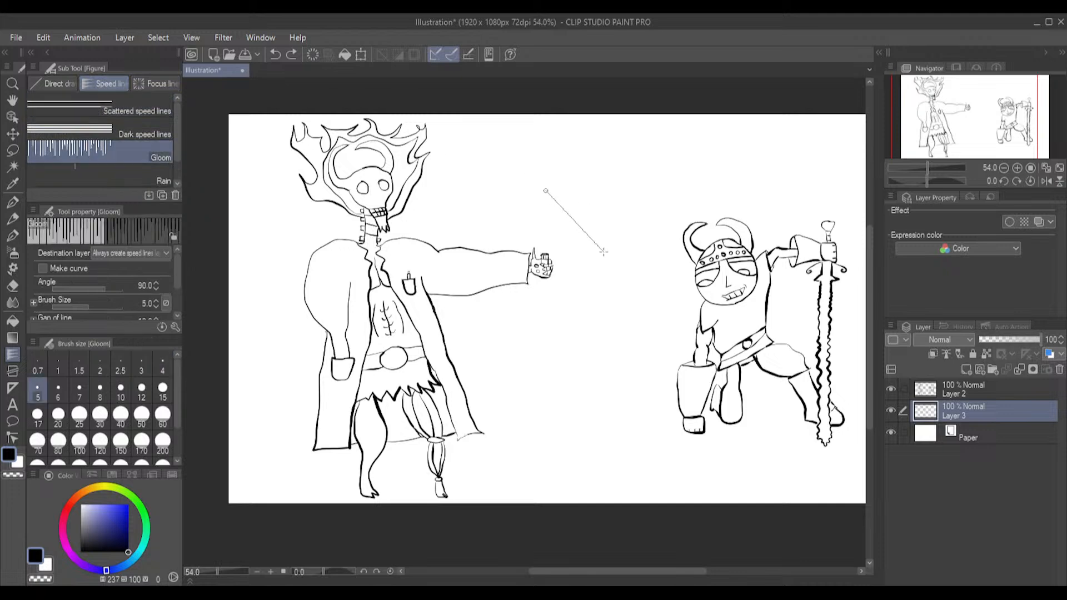
pyautogui.click(572, 248)
pyautogui.click(611, 241)
pyautogui.click(619, 149)
pyautogui.click(497, 166)
pyautogui.click(509, 191)
pyautogui.click(517, 218)
pyautogui.click(525, 222)
pyautogui.doubleClick(550, 121)
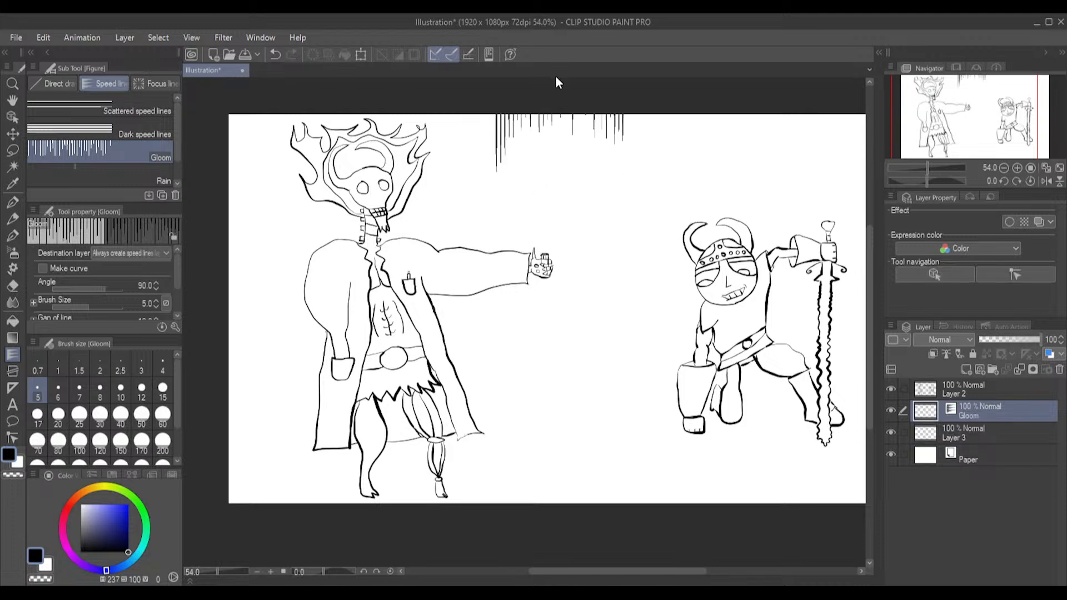
# Try a second closed Gloom shape below the first lines, and undo all the gloom lines
pyautogui.press('ctrl')
pyautogui.press('ctrl')
pyautogui.press('ctrl')
pyautogui.moveTo(585, 141); pyautogui.dragTo(595, 207)
pyautogui.click(516, 168)
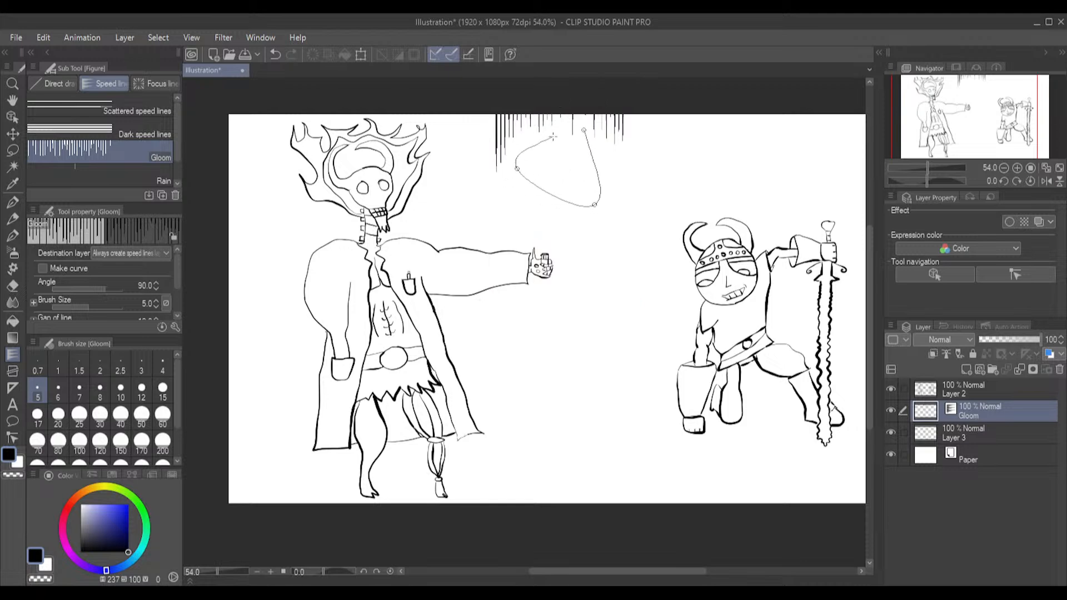
pyautogui.click(583, 132)
pyautogui.hotkey('ctrl', 'z')
pyautogui.hotkey('ctrl', 'z')
pyautogui.hotkey('ctrl', 'z')
pyautogui.hotkey('ctrl', 'z')
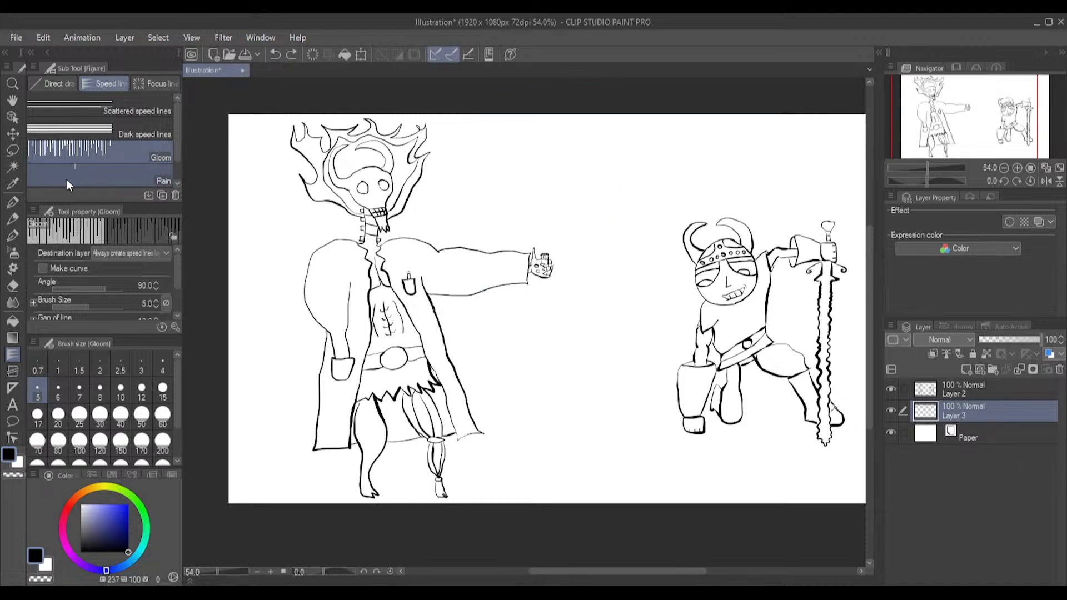
# Try outlining a closed area for Scattered speed lines between the two figures, and discard it
pyautogui.click(116, 113)
pyautogui.moveTo(513, 175); pyautogui.dragTo(616, 231)
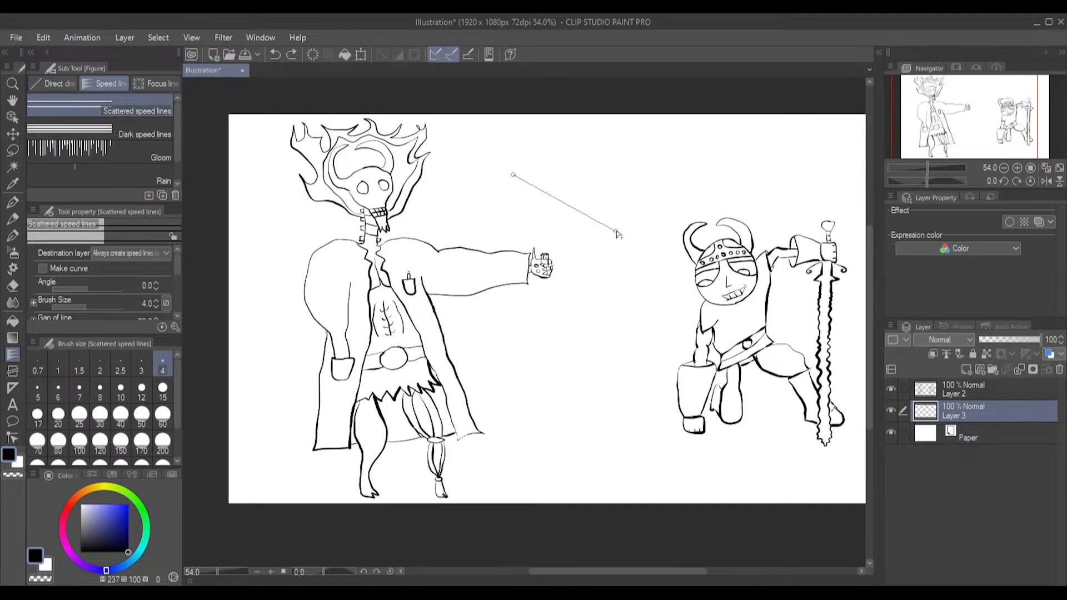
pyautogui.click(653, 196)
pyautogui.click(662, 152)
pyautogui.click(511, 174)
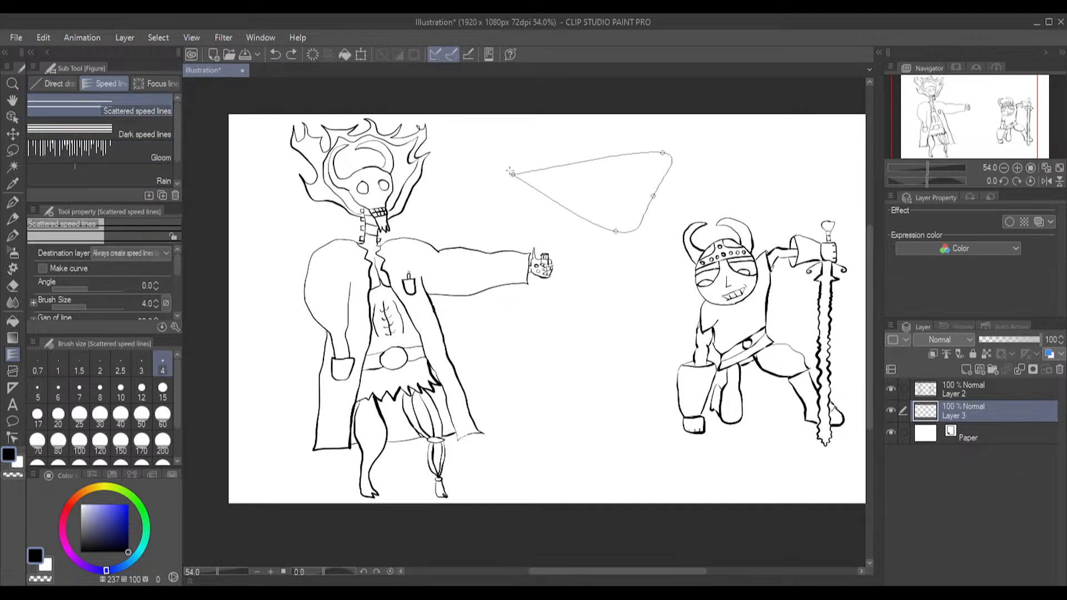
pyautogui.hotkey('ctrl', 'z')
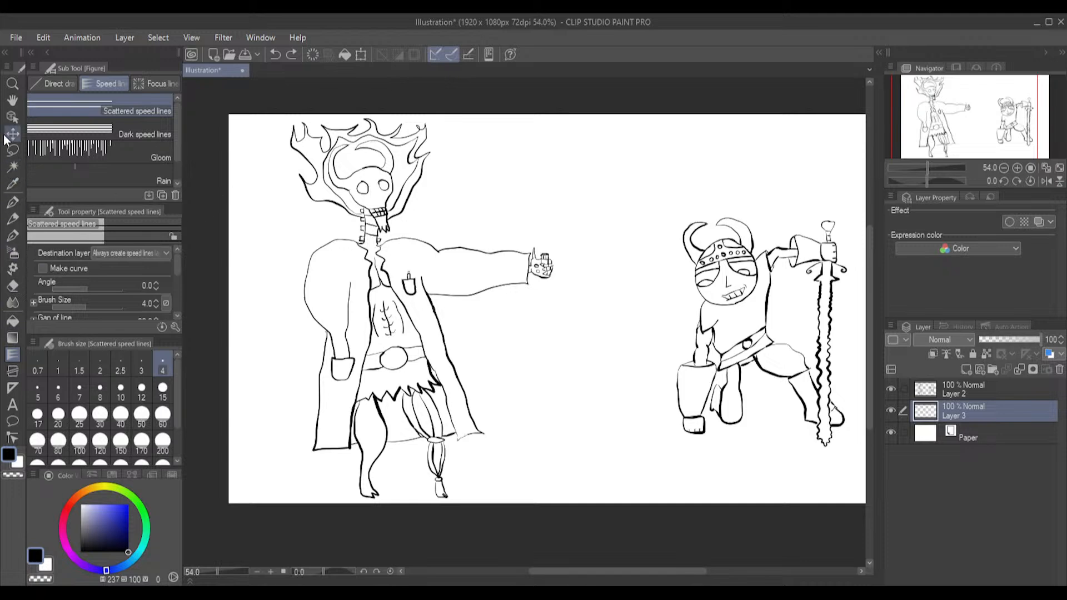
# Try a small closed Gloom shape between the skull-headed figure's legs, and undo the lines it makes
pyautogui.scroll(4, 311, 392)
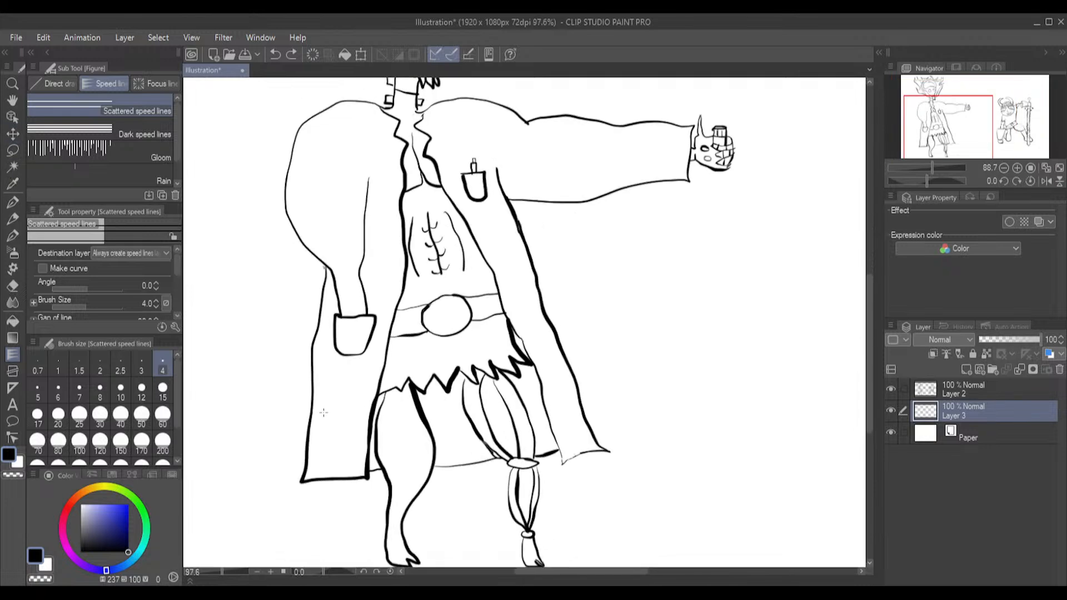
pyautogui.click(125, 149)
pyautogui.moveTo(455, 414); pyautogui.dragTo(451, 442)
pyautogui.click(443, 433)
pyautogui.click(461, 446)
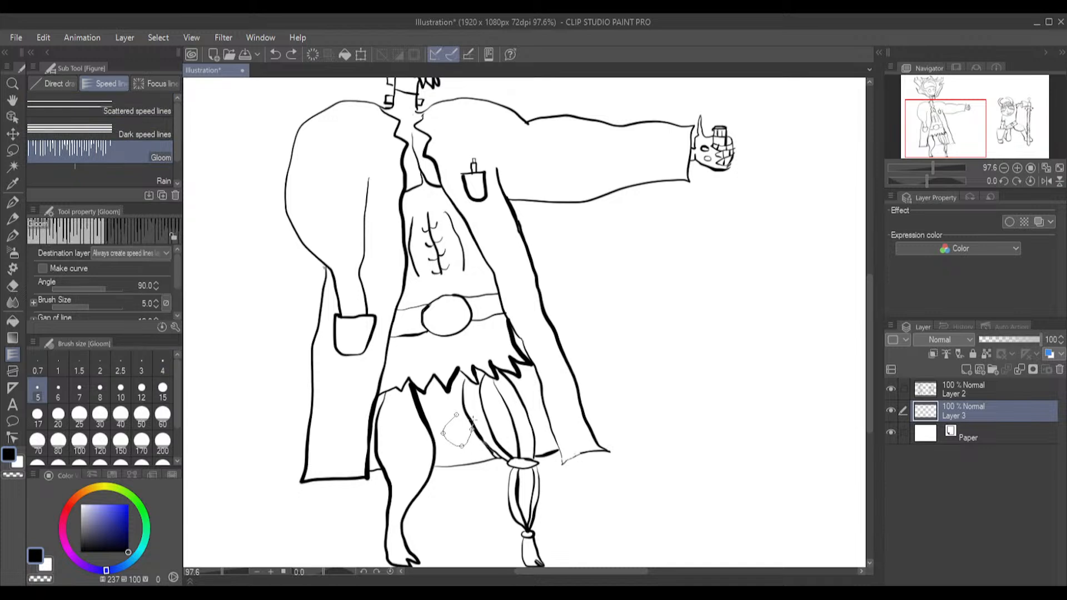
pyautogui.click(457, 415)
pyautogui.scroll(-4, 519, 260)
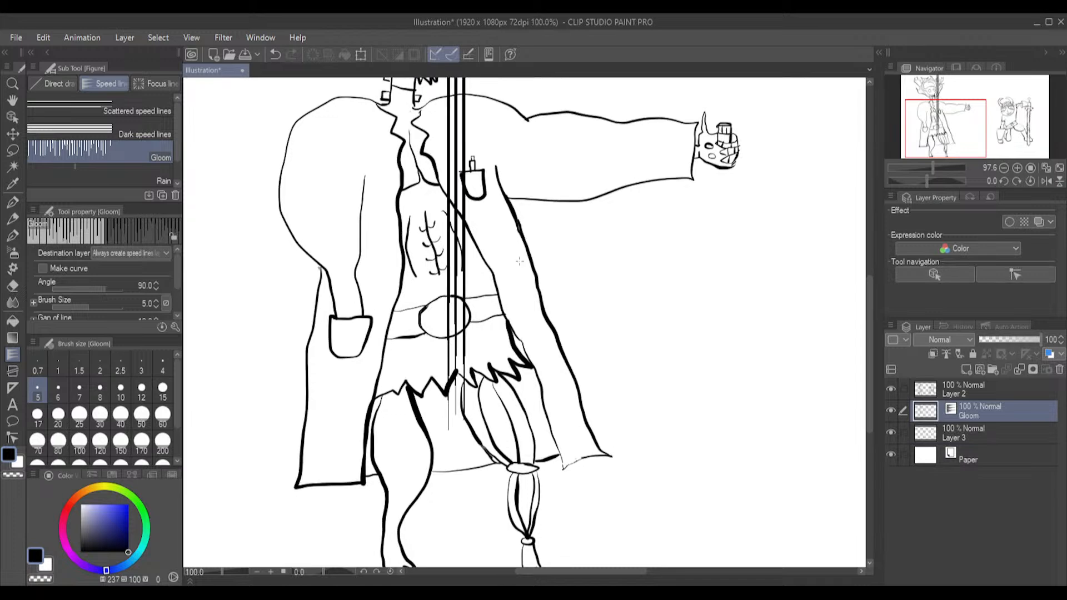
pyautogui.hotkey('ctrl', 'z')
pyautogui.hotkey('ctrl', 'z')
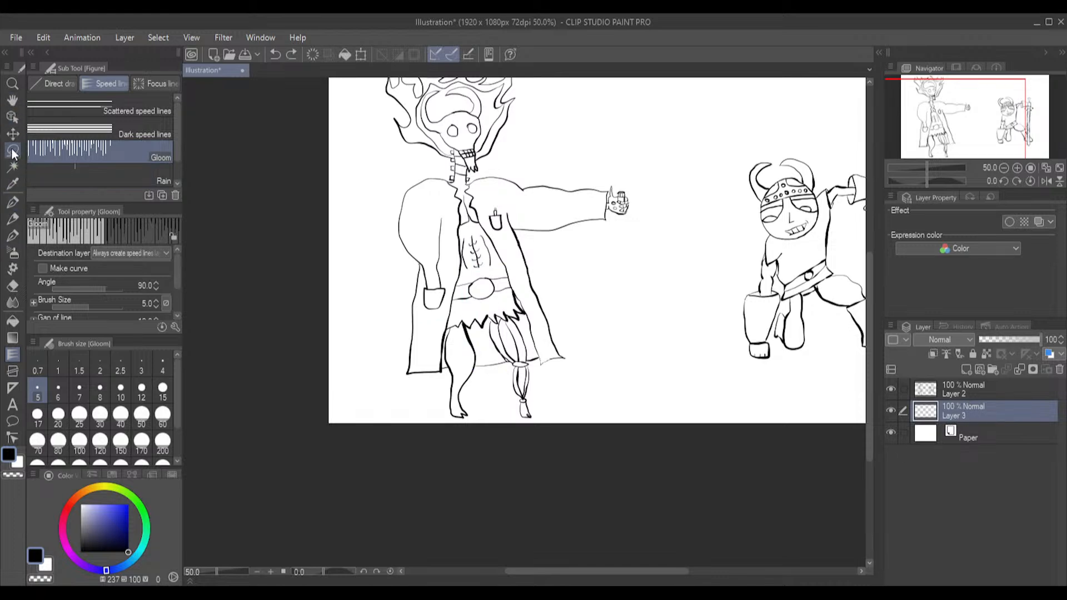
pyautogui.click(53, 81)
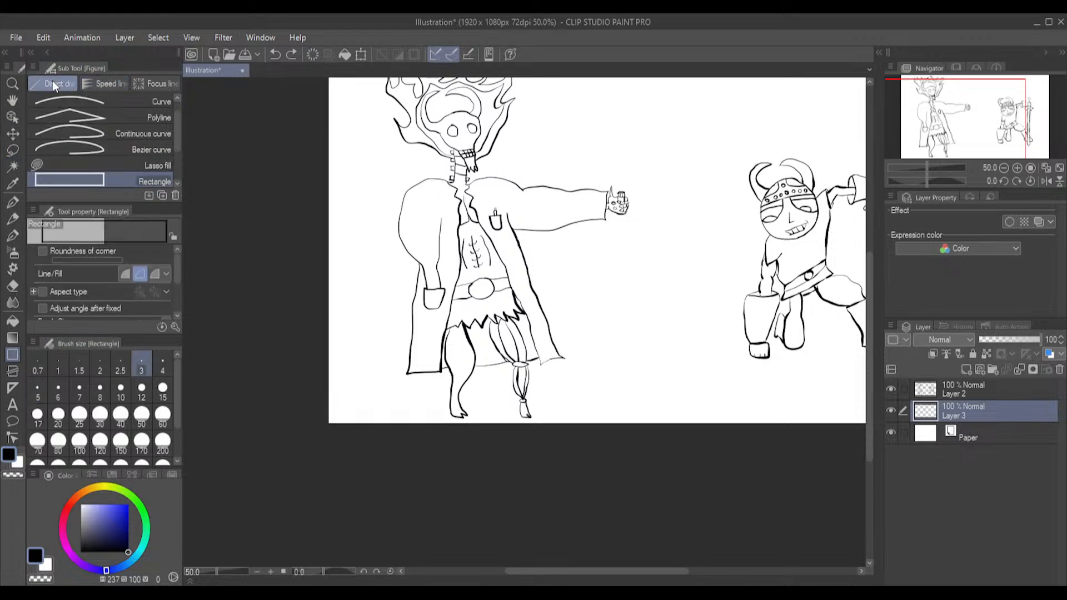
pyautogui.scroll(3, 128, 162)
pyautogui.click(149, 102)
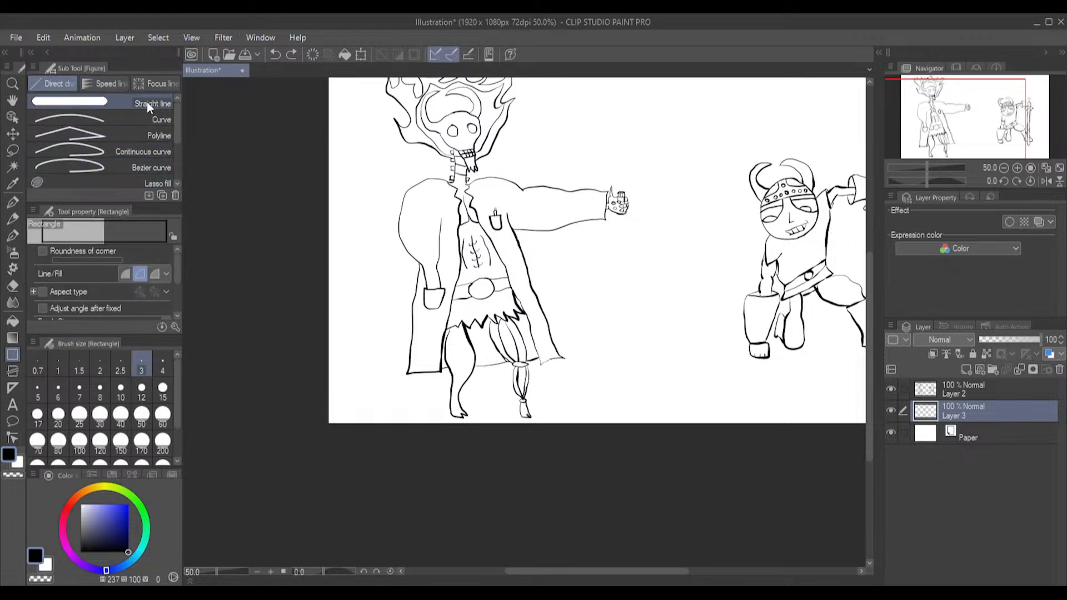
# Place the shading layer above the line art on Layer 2, using Multiply blending at 34% opacity
pyautogui.scroll(6, 489, 355)
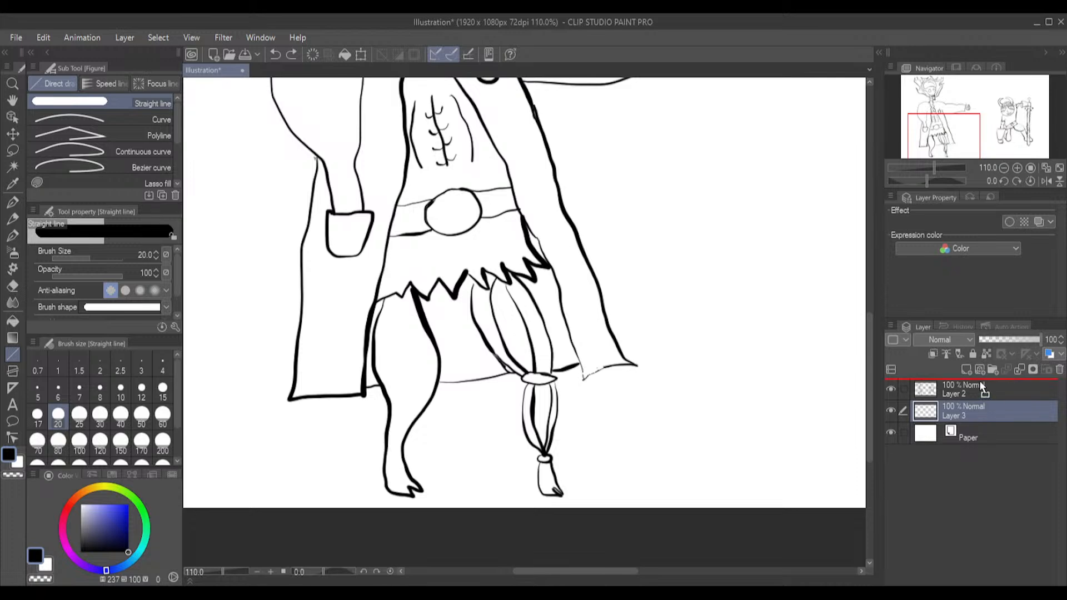
pyautogui.moveTo(980, 384); pyautogui.dragTo(980, 384)
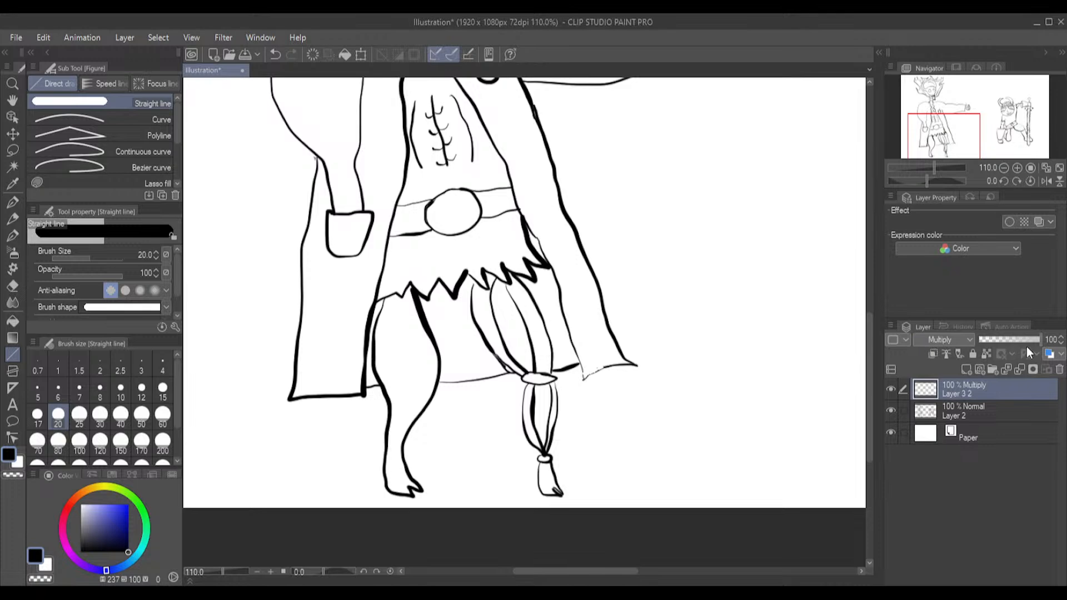
pyautogui.moveTo(1015, 339); pyautogui.dragTo(999, 339)
# Fill the coat's inside areas between and beside the skull-headed figure's legs with shading, using Fill that refers to other layers
pyautogui.click(14, 285)
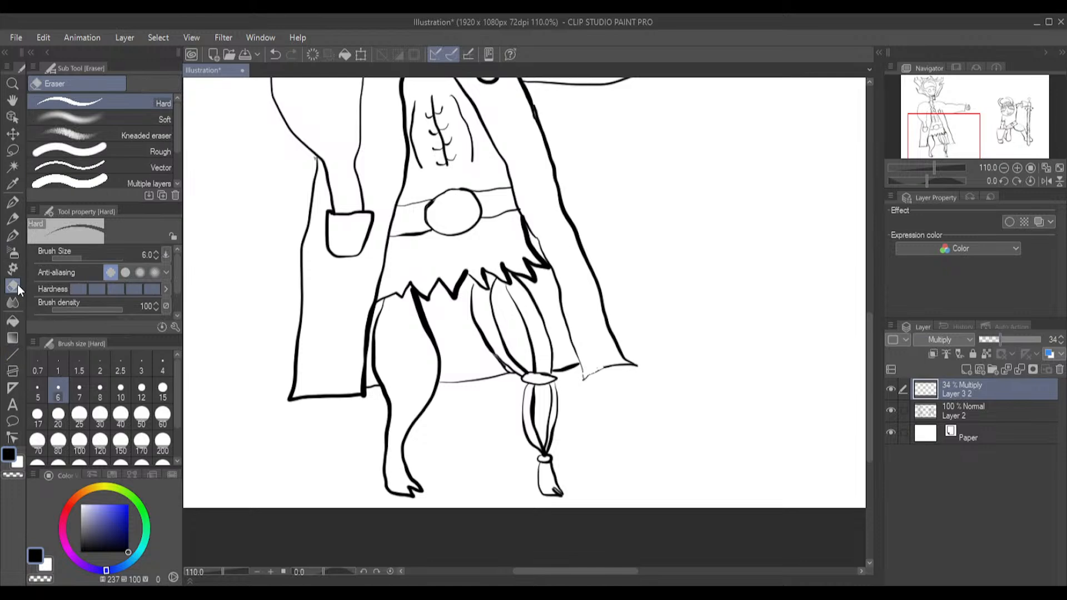
pyautogui.click(12, 321)
pyautogui.click(462, 365)
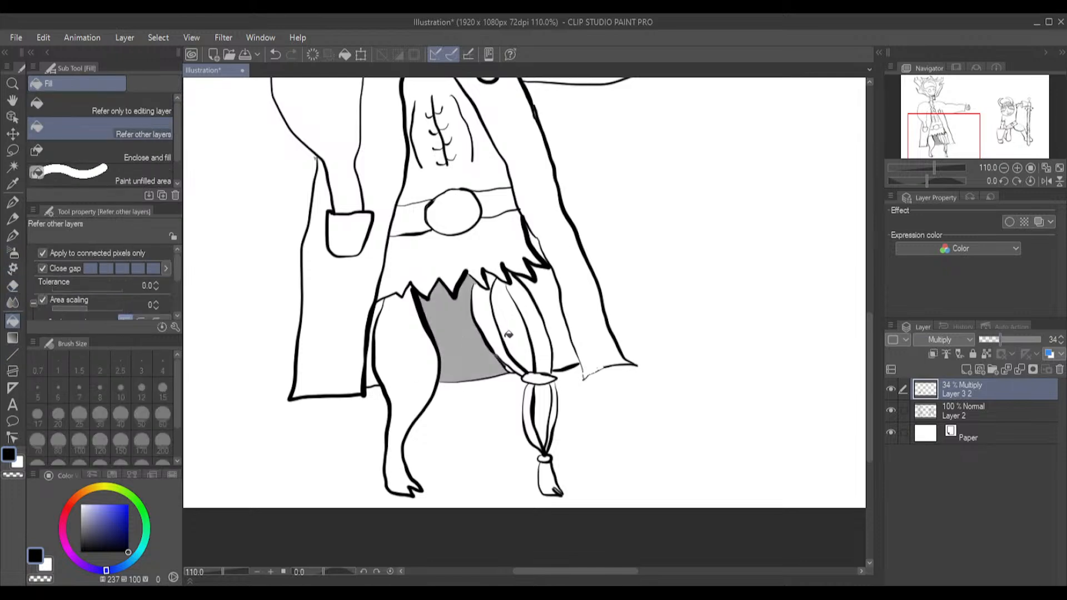
pyautogui.click(518, 329)
pyautogui.click(549, 316)
pyautogui.click(571, 346)
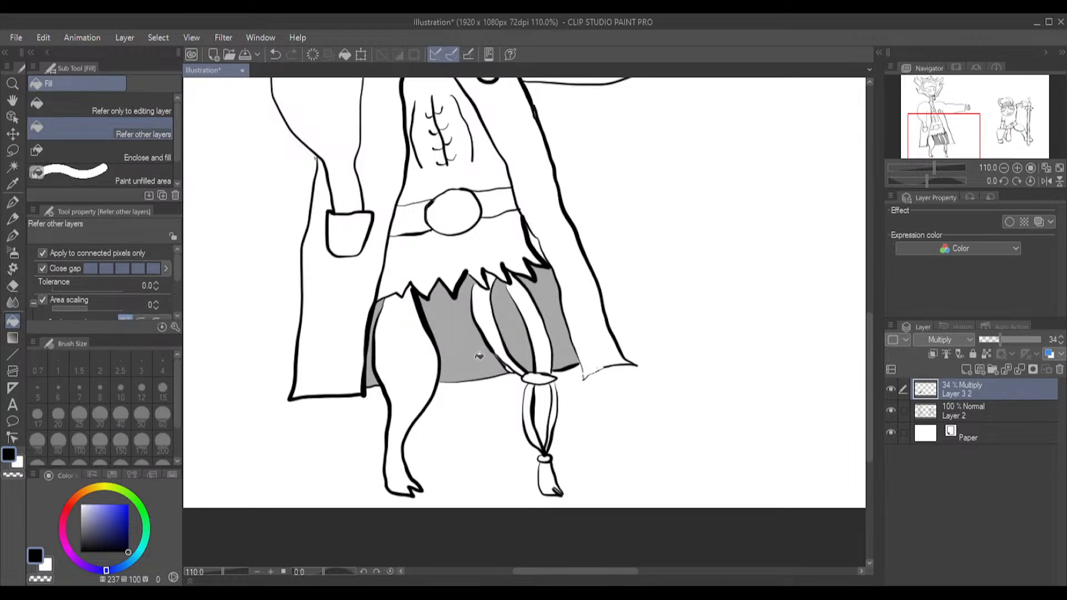
pyautogui.scroll(3, 491, 321)
pyautogui.scroll(-3, 490, 316)
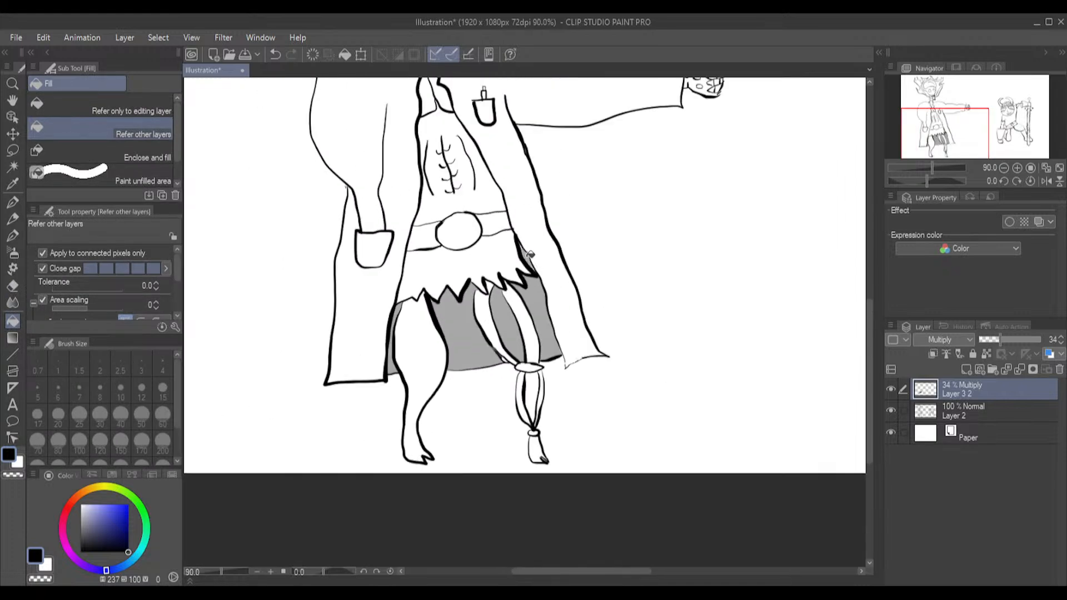
pyautogui.scroll(1, 574, 148)
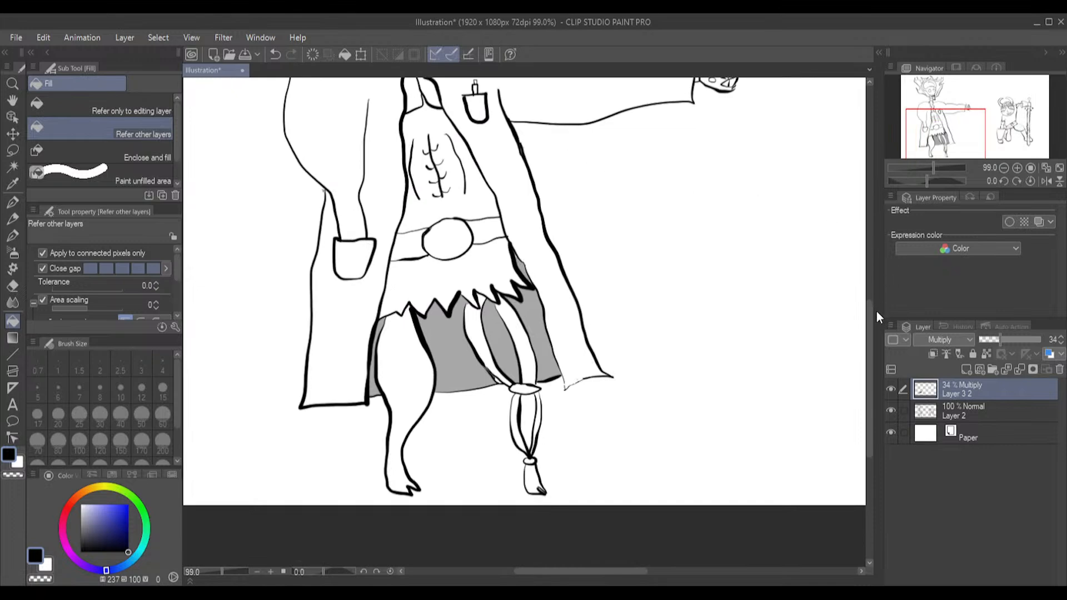
# Fill both of the skull's eye sockets solid black on Layer 2
pyautogui.moveTo(871, 311); pyautogui.dragTo(856, 221)
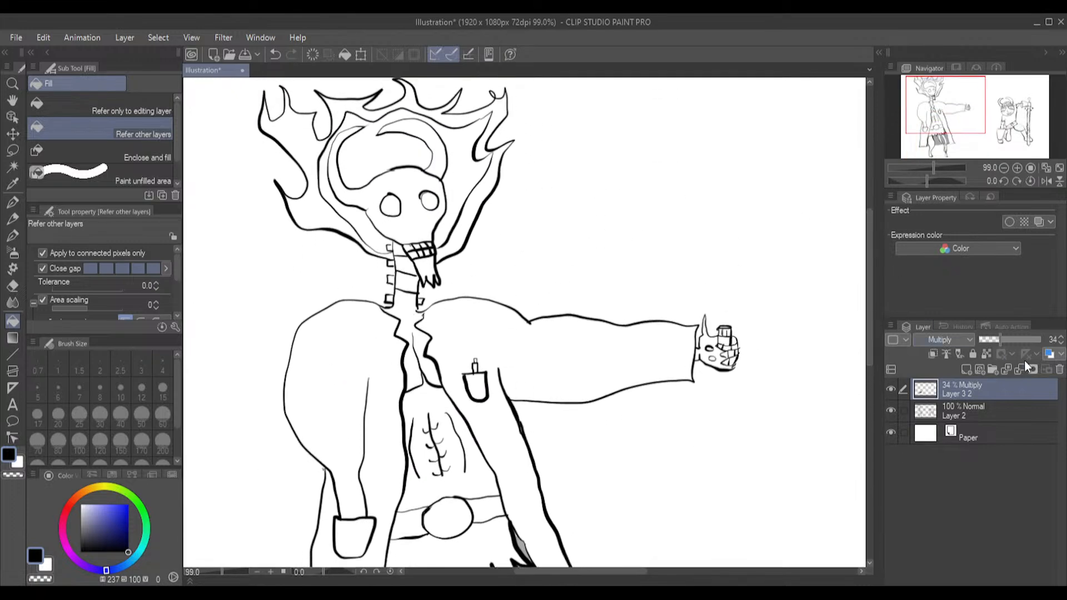
pyautogui.click(1008, 414)
pyautogui.click(430, 200)
pyautogui.click(395, 200)
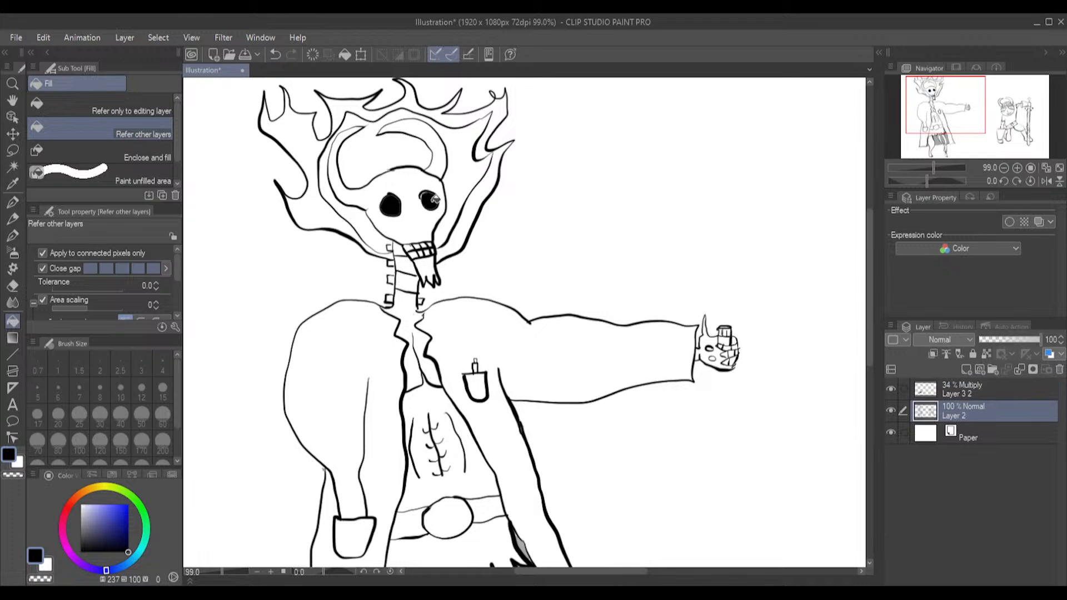
pyautogui.scroll(8, 428, 195)
pyautogui.scroll(1, 433, 198)
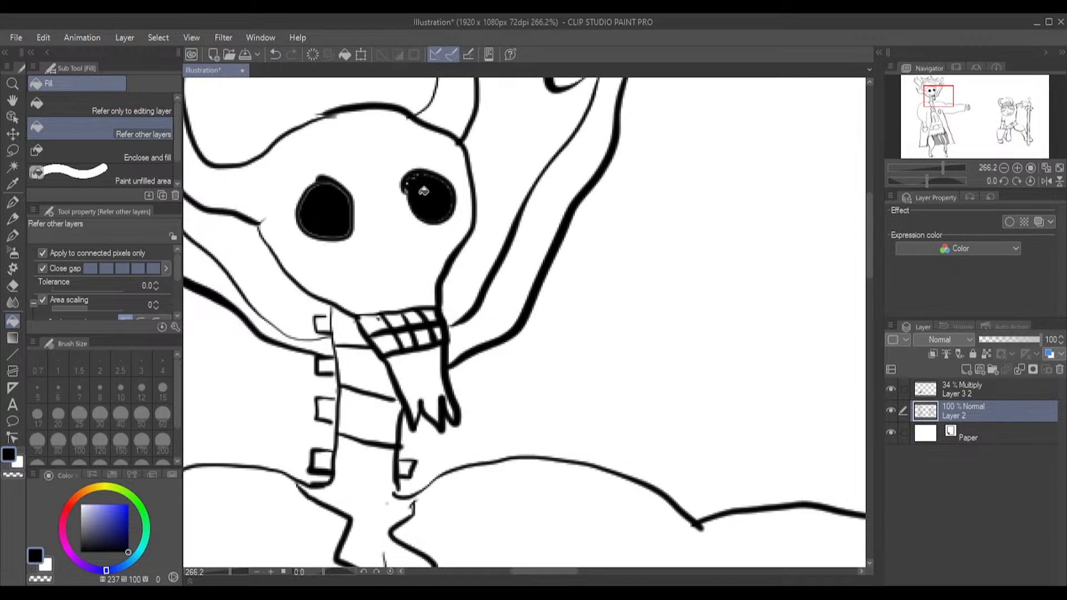
pyautogui.scroll(-5, 414, 188)
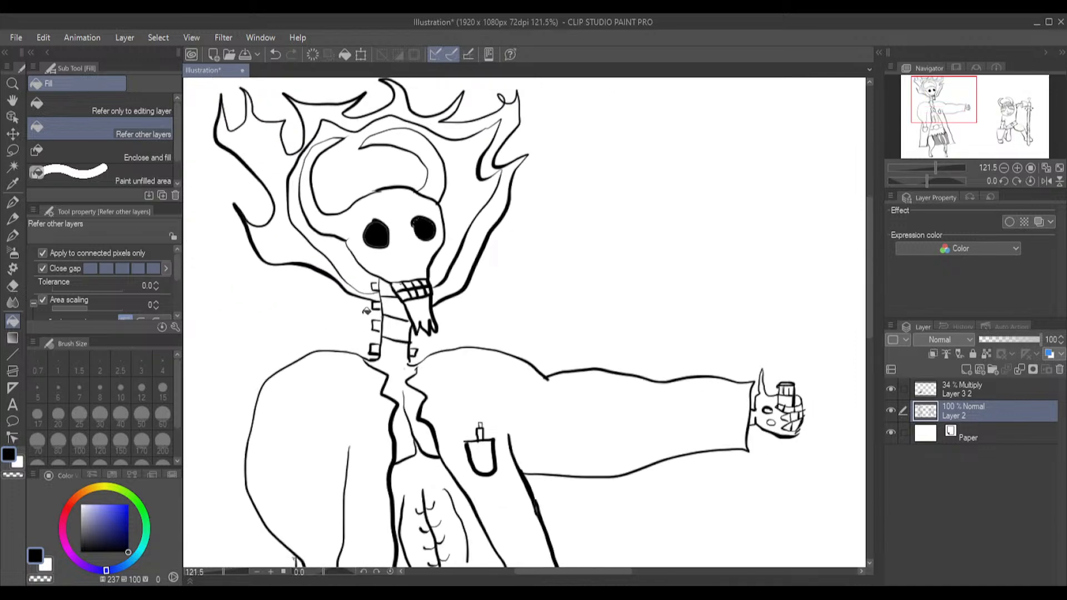
# Shade the top neck segment below the skull's jaw on the Multiply layer
pyautogui.click(995, 389)
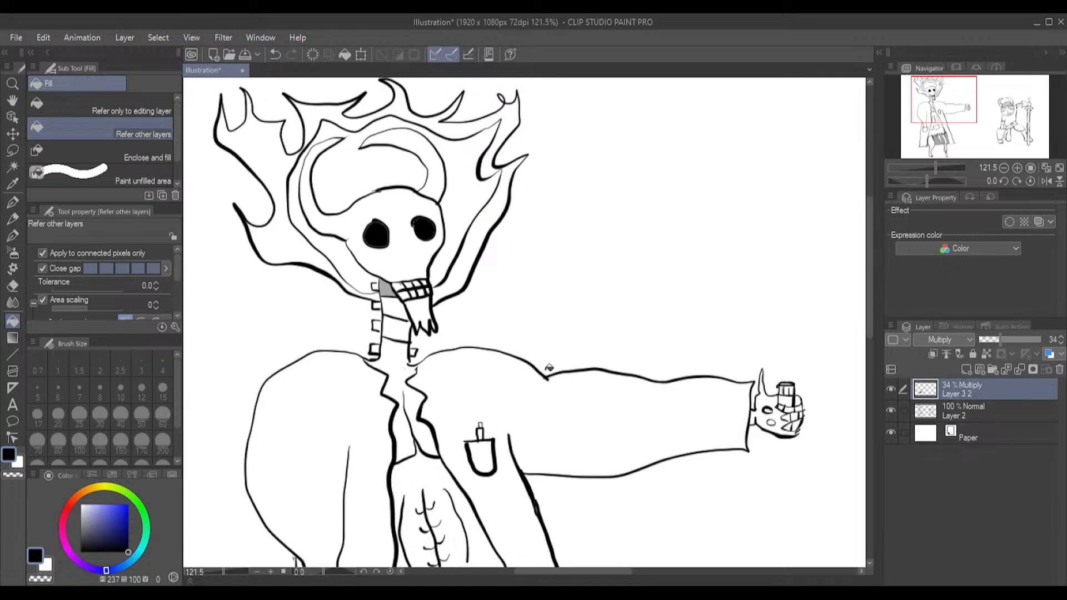
pyautogui.scroll(-1, 509, 346)
pyautogui.scroll(1, 512, 353)
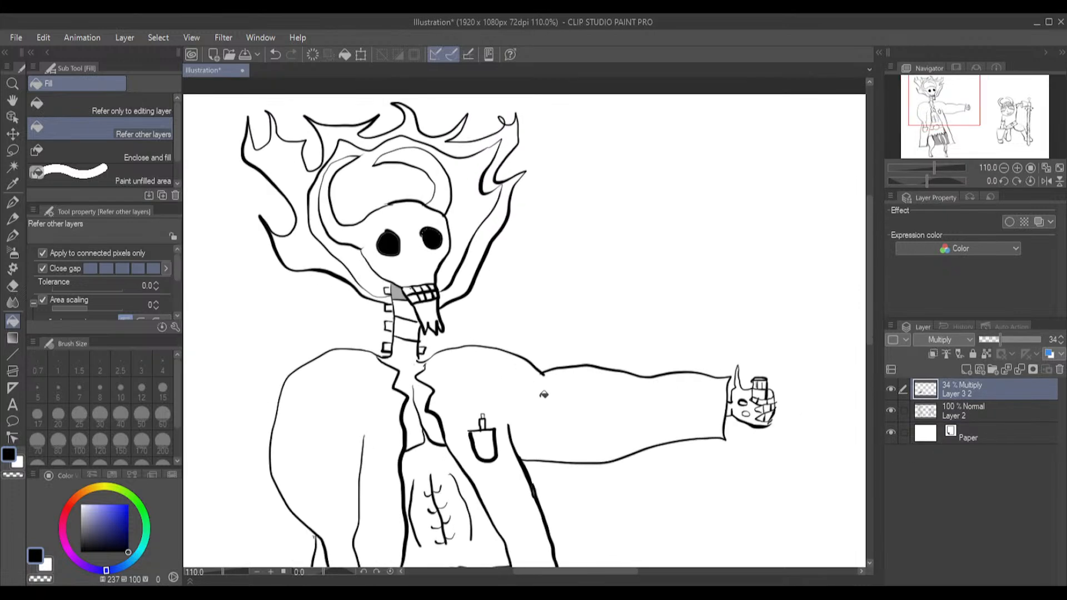
# Outline shadow areas on the outstretched skeletal hand with the Great pressure G-pen at brush size 5
pyautogui.scroll(1, 608, 417)
pyautogui.scroll(1, 787, 427)
pyautogui.scroll(3, 780, 425)
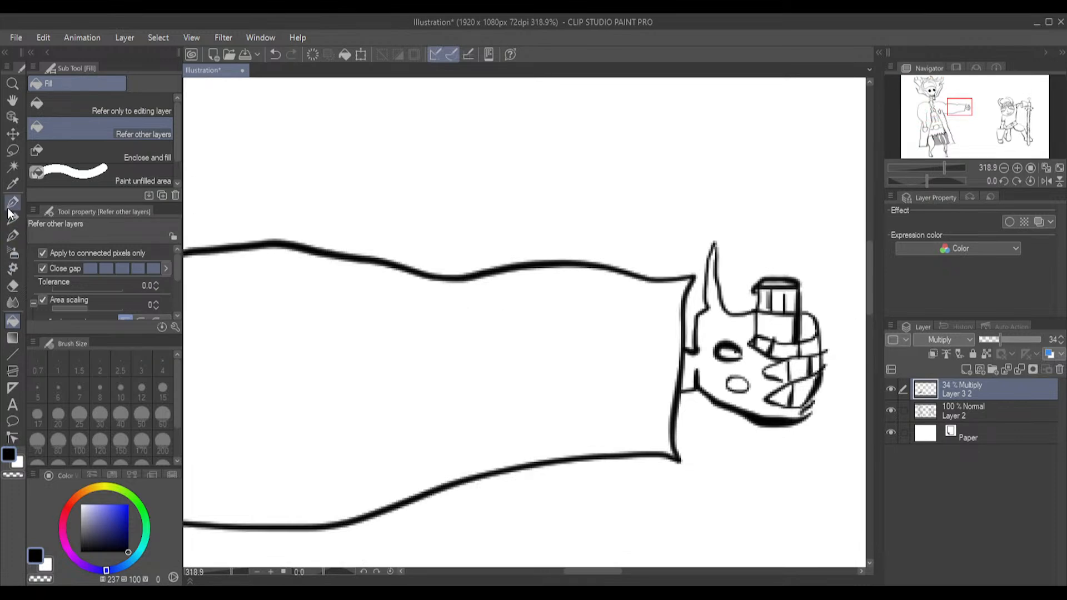
pyautogui.click(12, 235)
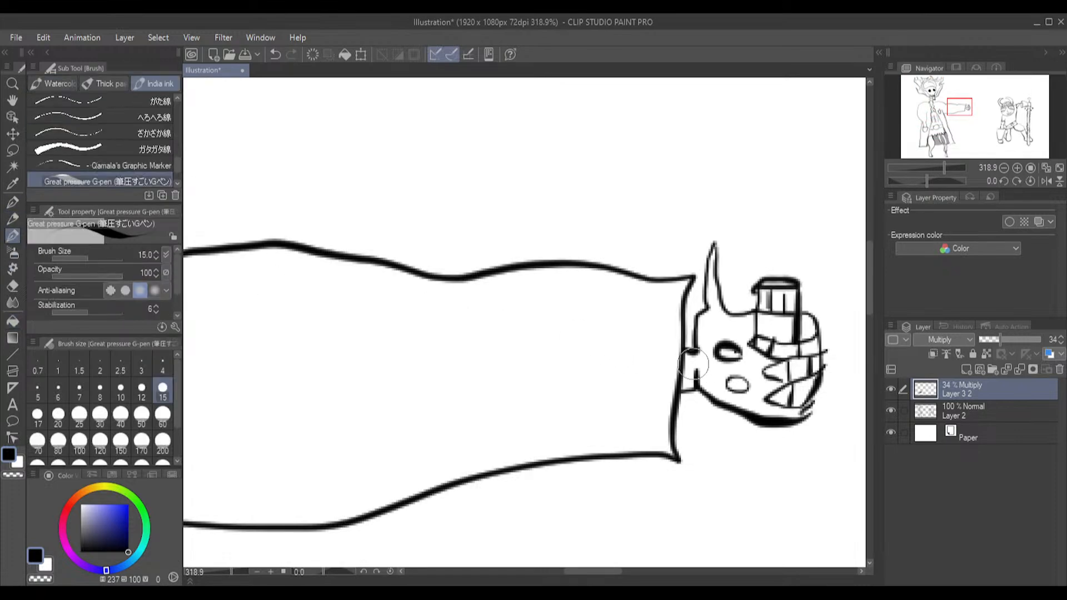
pyautogui.click(120, 392)
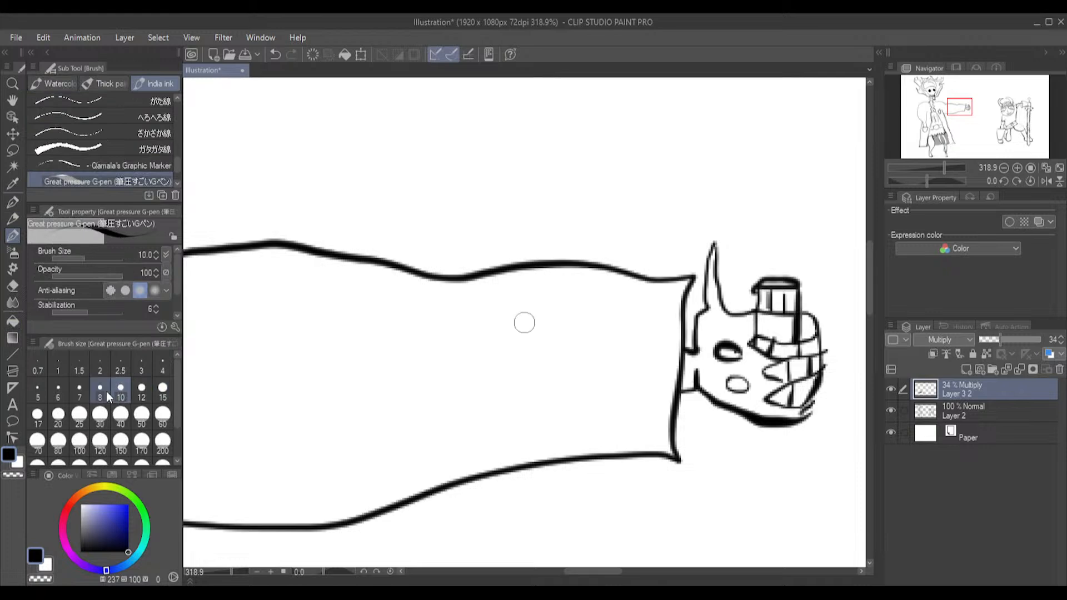
pyautogui.click(37, 390)
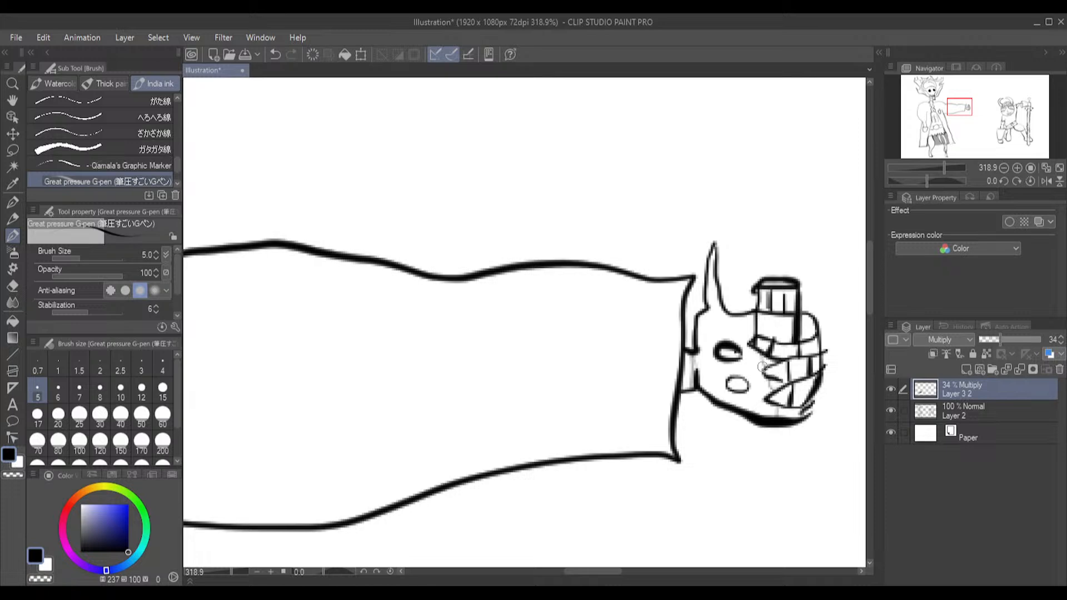
pyautogui.moveTo(748, 317)
pyautogui.mouseDown()
pyautogui.moveTo(749, 338)
pyautogui.moveTo(809, 338)
pyautogui.mouseUp()
pyautogui.moveTo(711, 312); pyautogui.dragTo(699, 324)
# Fill the outlined shadow areas on the hand at the thumb base, wrist and fingers
pyautogui.click(13, 321)
pyautogui.click(705, 315)
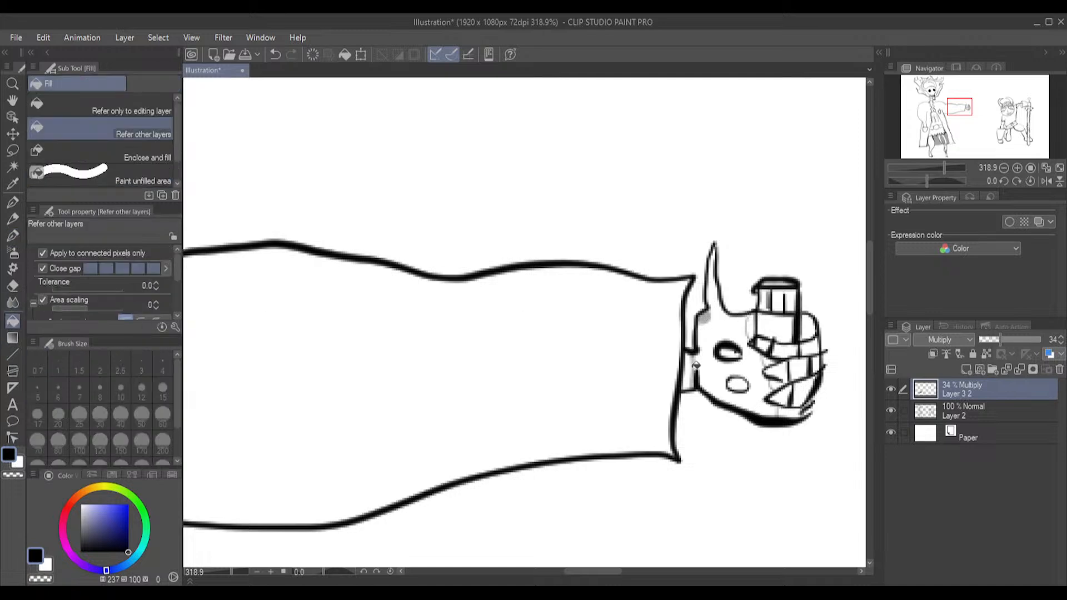
pyautogui.click(690, 368)
pyautogui.click(751, 324)
pyautogui.click(772, 359)
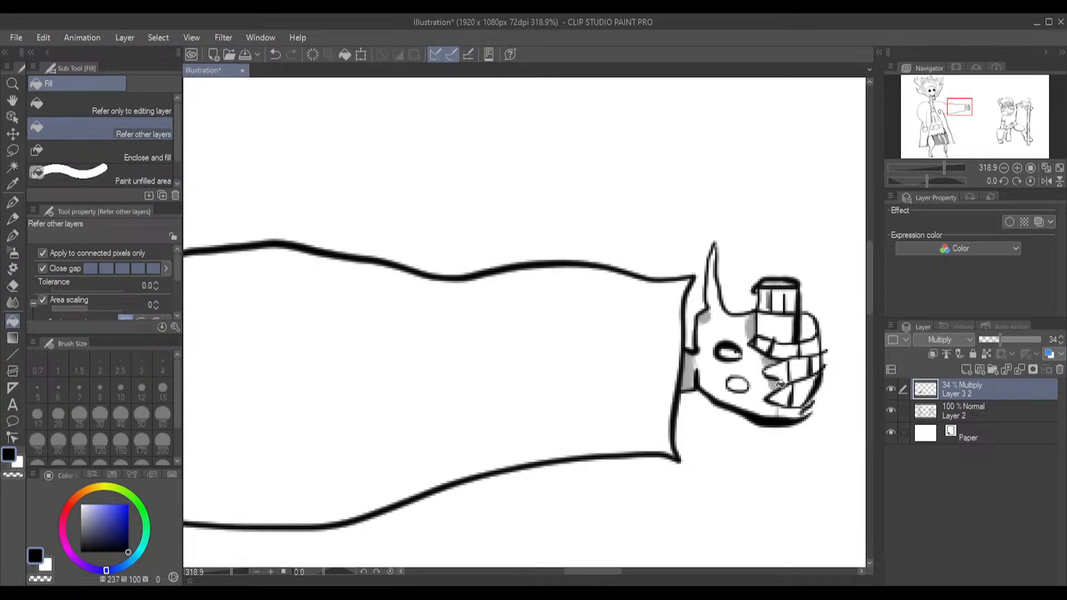
pyautogui.click(796, 412)
# Set the Multiply shading layer's opacity to 51%
pyautogui.scroll(-3, 870, 364)
pyautogui.click(869, 361)
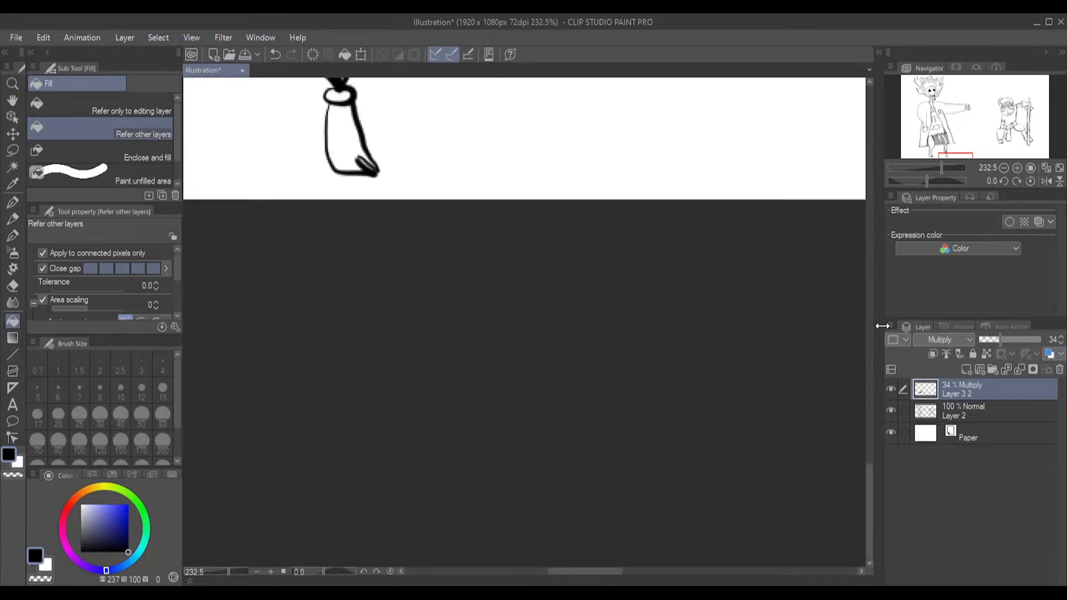
pyautogui.moveTo(869, 478); pyautogui.dragTo(820, 283)
pyautogui.scroll(-1, 678, 292)
pyautogui.scroll(-4, 678, 293)
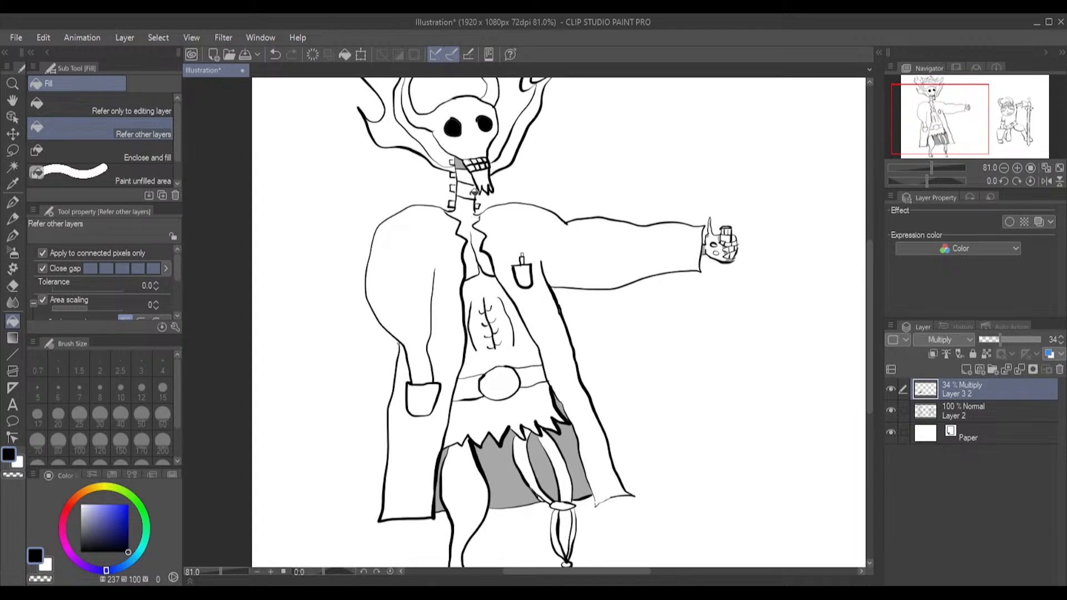
pyautogui.moveTo(869, 311); pyautogui.dragTo(867, 273)
pyautogui.scroll(1, 407, 273)
pyautogui.scroll(2, 407, 273)
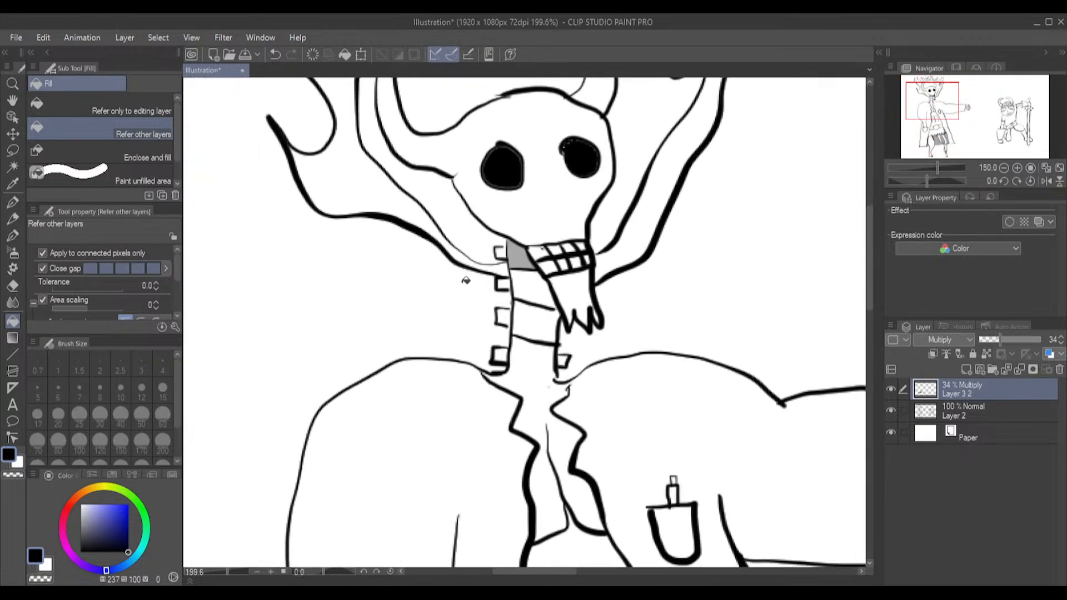
pyautogui.moveTo(1001, 339); pyautogui.dragTo(1011, 339)
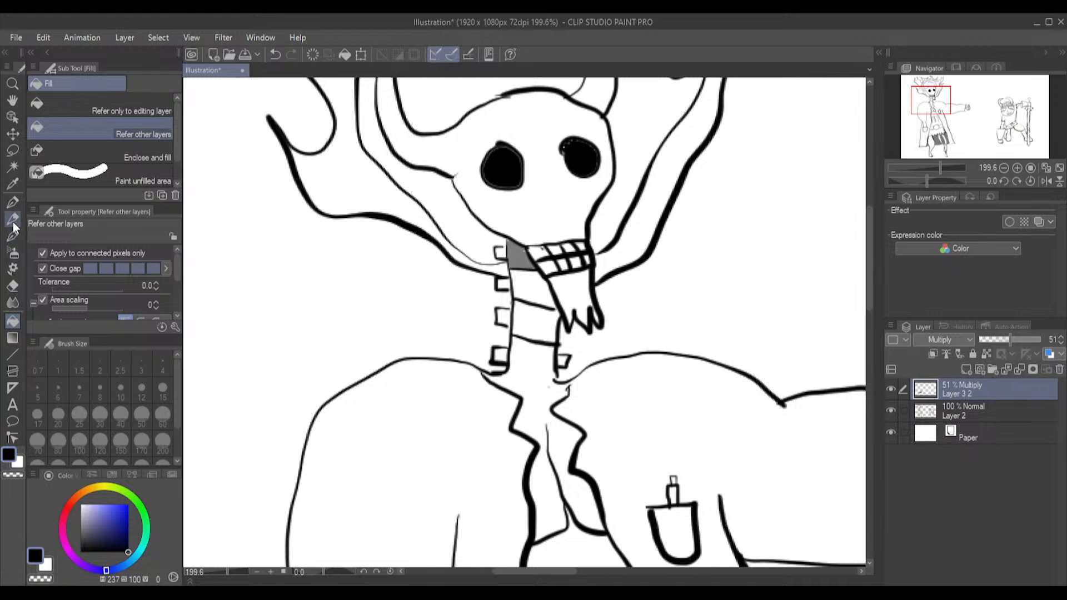
# Outline curved shadows on the neck segments beside the skull's jaw with the G-pen and fill them
pyautogui.click(12, 236)
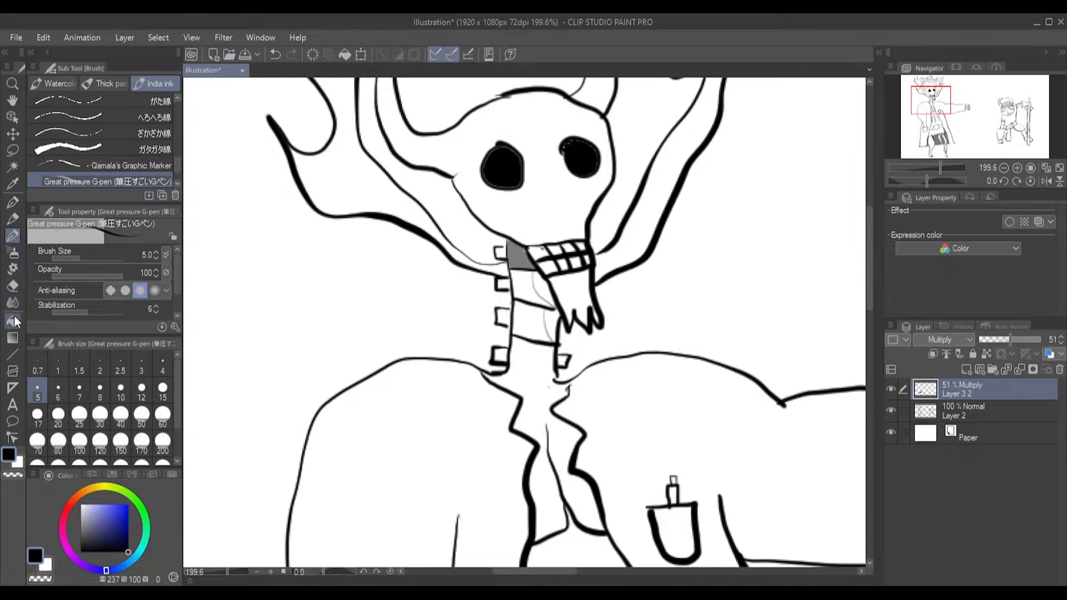
pyautogui.click(14, 317)
pyautogui.click(547, 293)
pyautogui.click(549, 328)
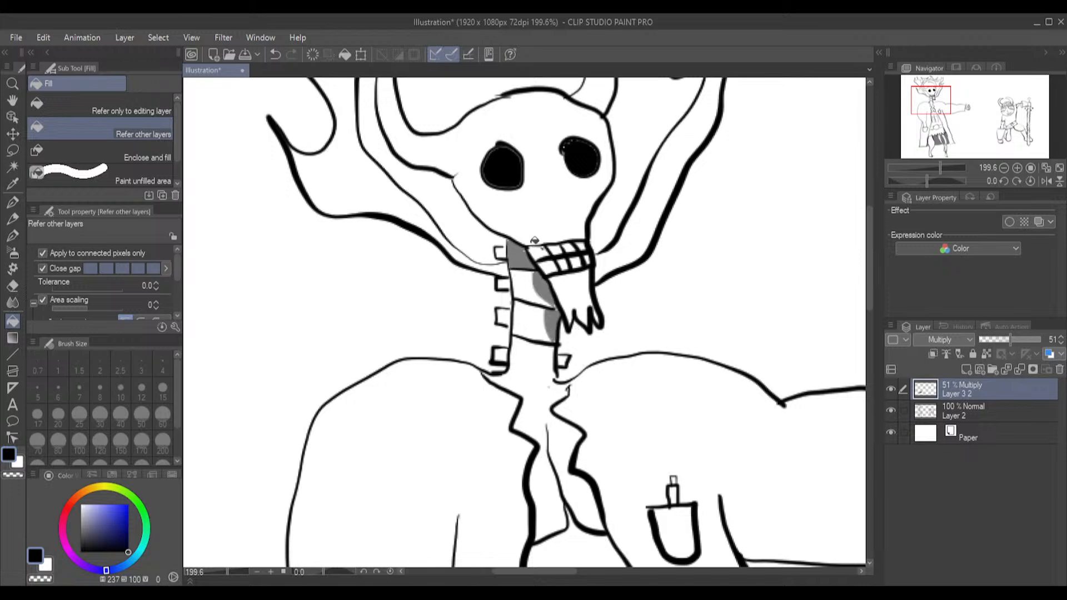
# Outline shadow areas under the warrior's chin, along the side of the face and at the horn bases with the G-pen at size 5
pyautogui.scroll(-2, 511, 235)
pyautogui.scroll(-2, 514, 251)
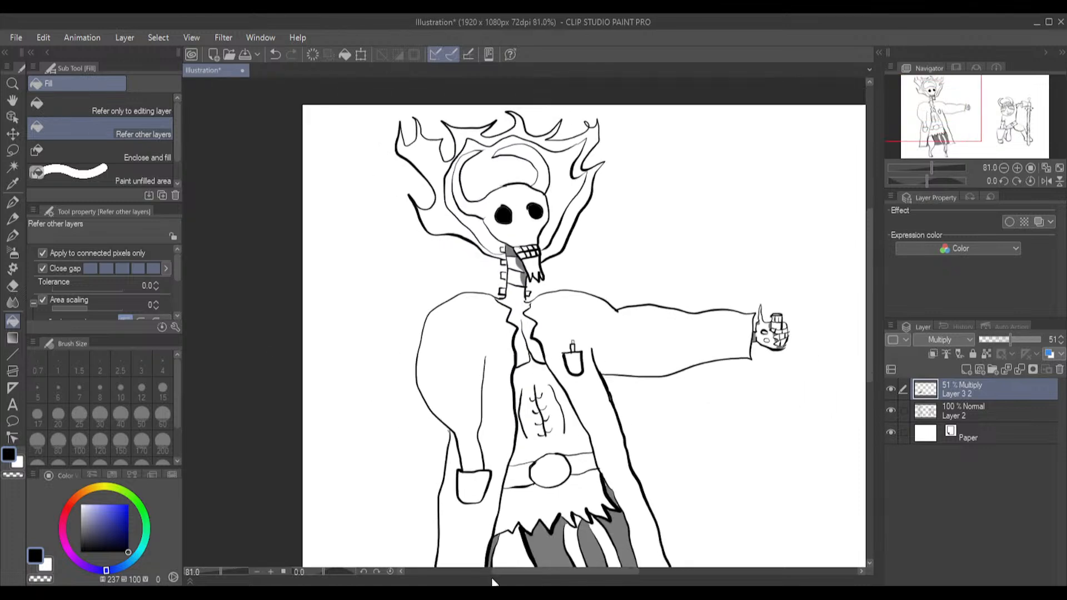
pyautogui.moveTo(511, 578); pyautogui.dragTo(608, 576)
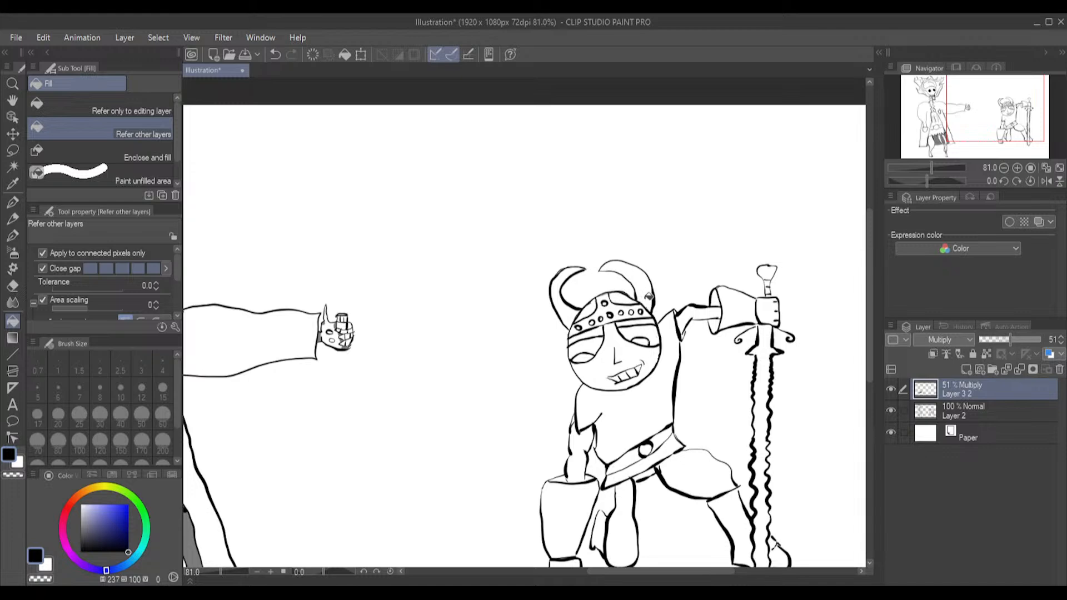
pyautogui.scroll(4, 648, 297)
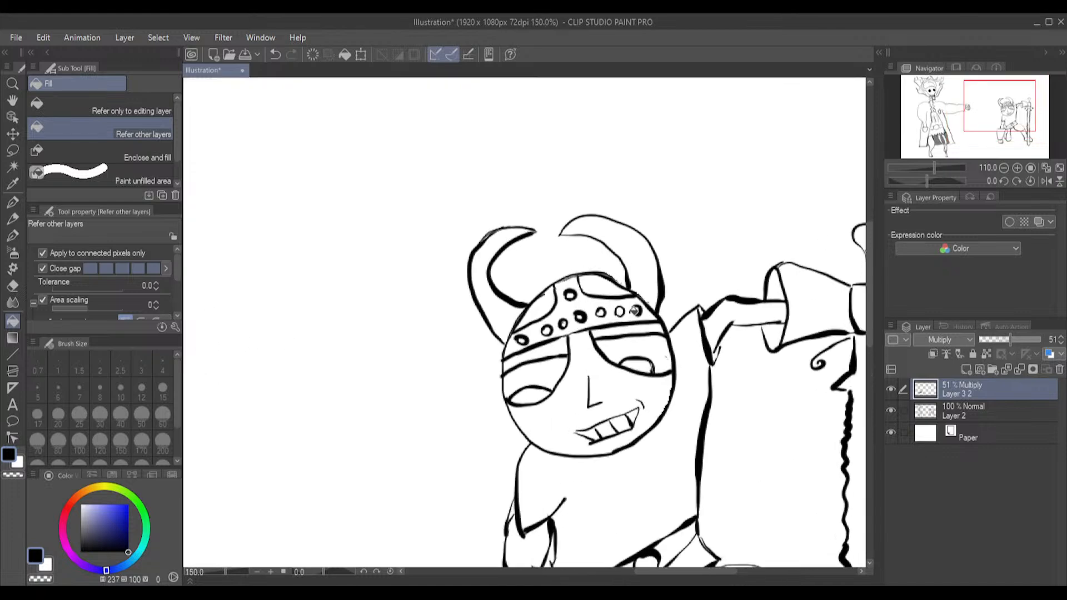
pyautogui.click(17, 236)
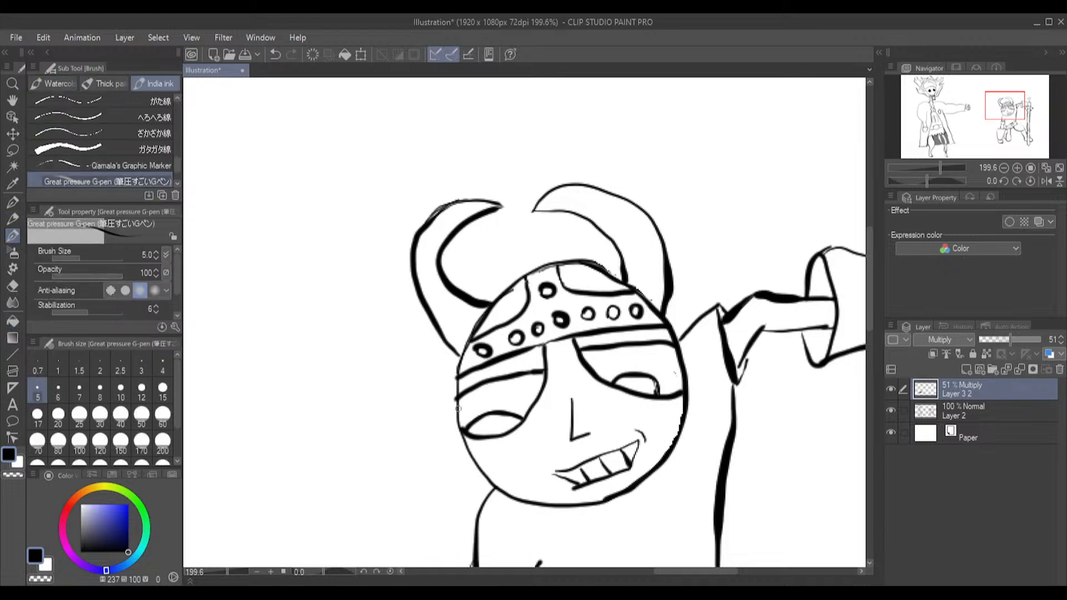
pyautogui.moveTo(520, 512)
pyautogui.mouseDown()
pyautogui.moveTo(611, 509)
pyautogui.moveTo(666, 485)
pyautogui.moveTo(697, 345)
pyautogui.mouseUp()
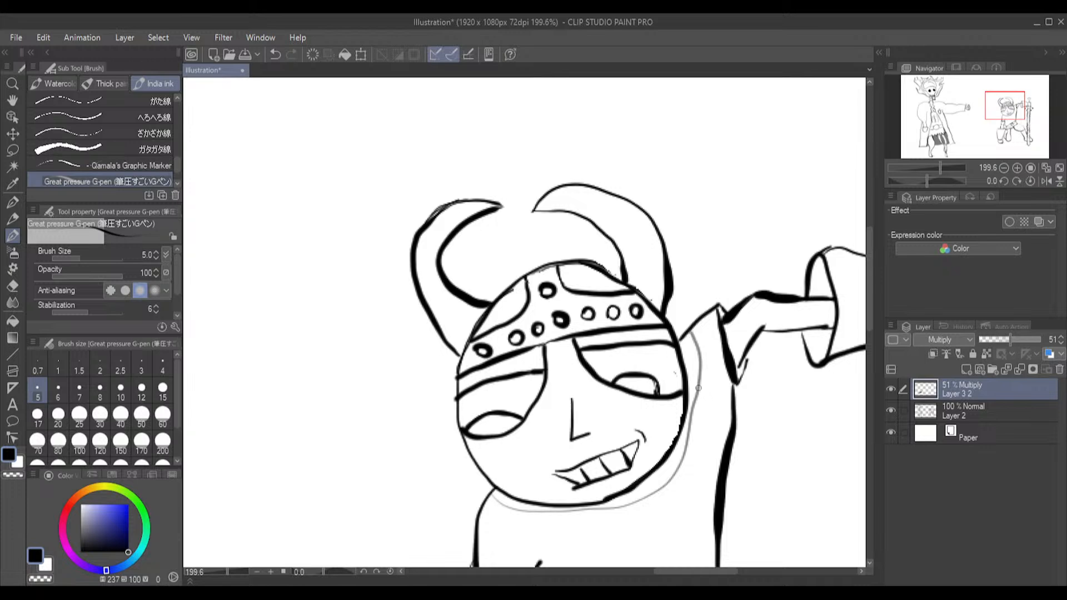
pyautogui.hotkey('ctrl', 'z')
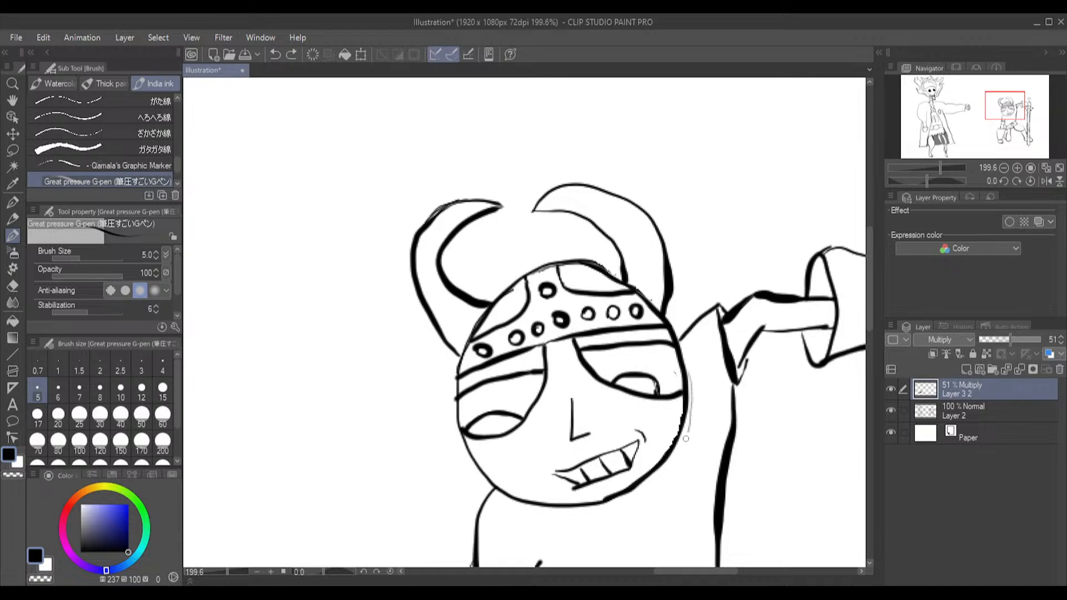
pyautogui.moveTo(672, 466)
pyautogui.mouseDown()
pyautogui.moveTo(619, 509)
pyautogui.moveTo(546, 513)
pyautogui.mouseUp()
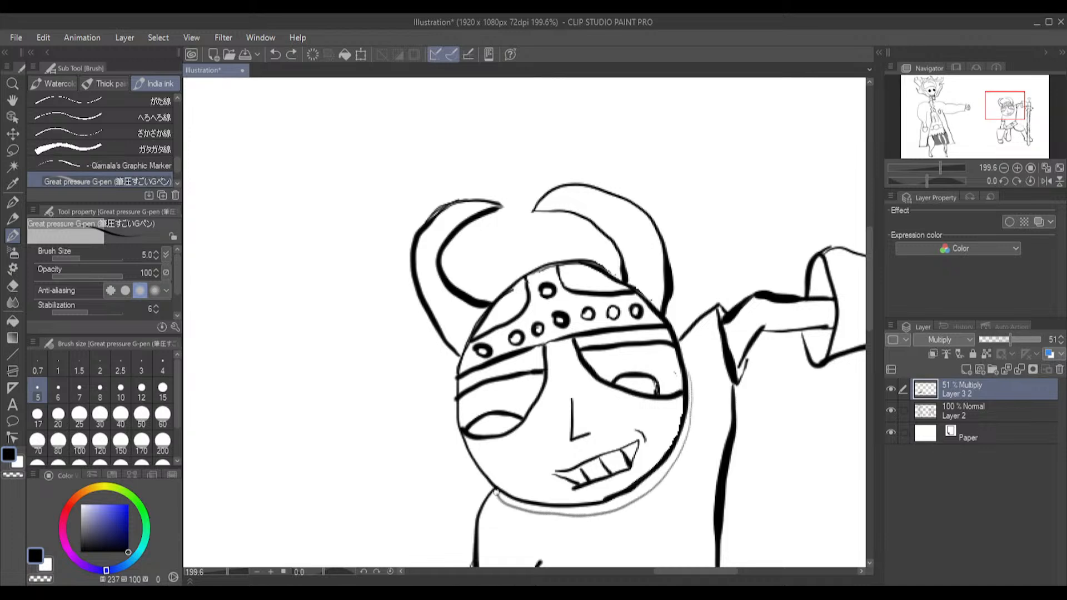
pyautogui.moveTo(494, 488); pyautogui.dragTo(493, 486)
# Fill the outlined shadow strip below the warrior's chin and up the side of the face, including its small gaps
pyautogui.click(13, 321)
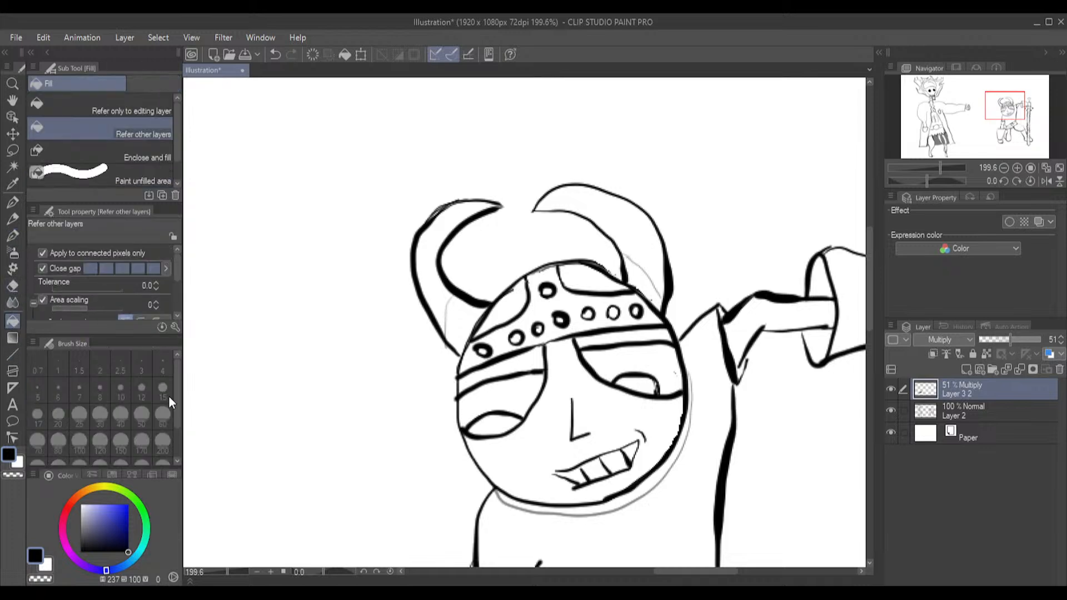
pyautogui.click(542, 507)
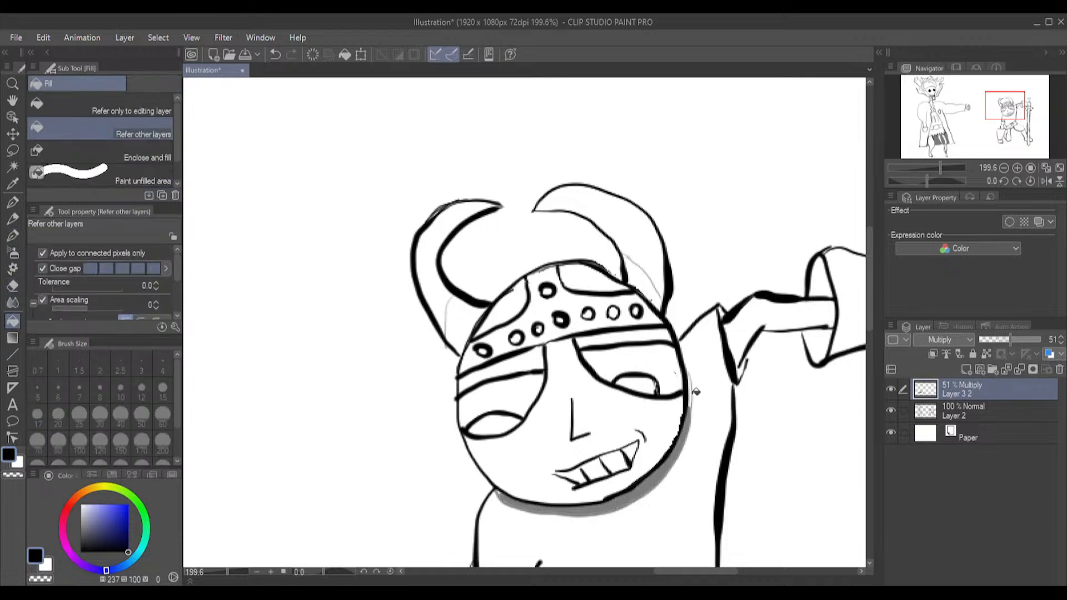
pyautogui.scroll(6, 689, 393)
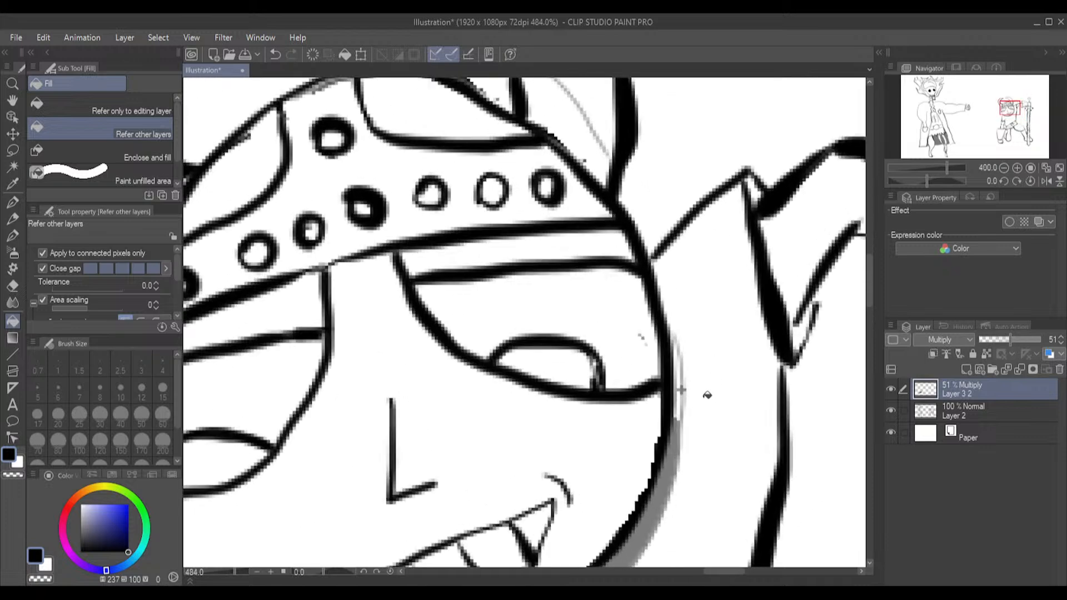
pyautogui.click(676, 403)
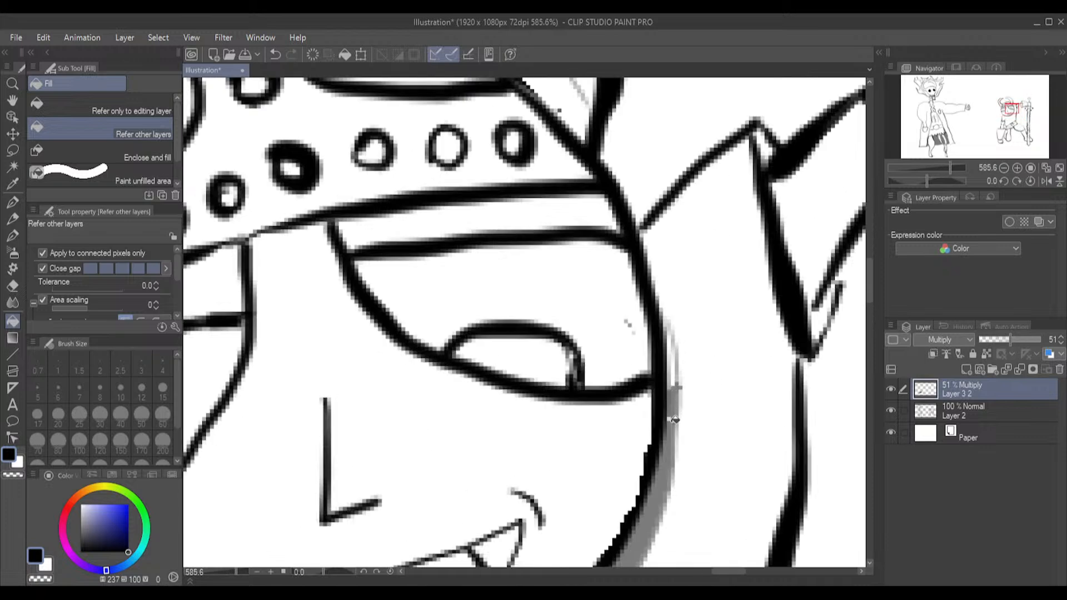
pyautogui.click(673, 372)
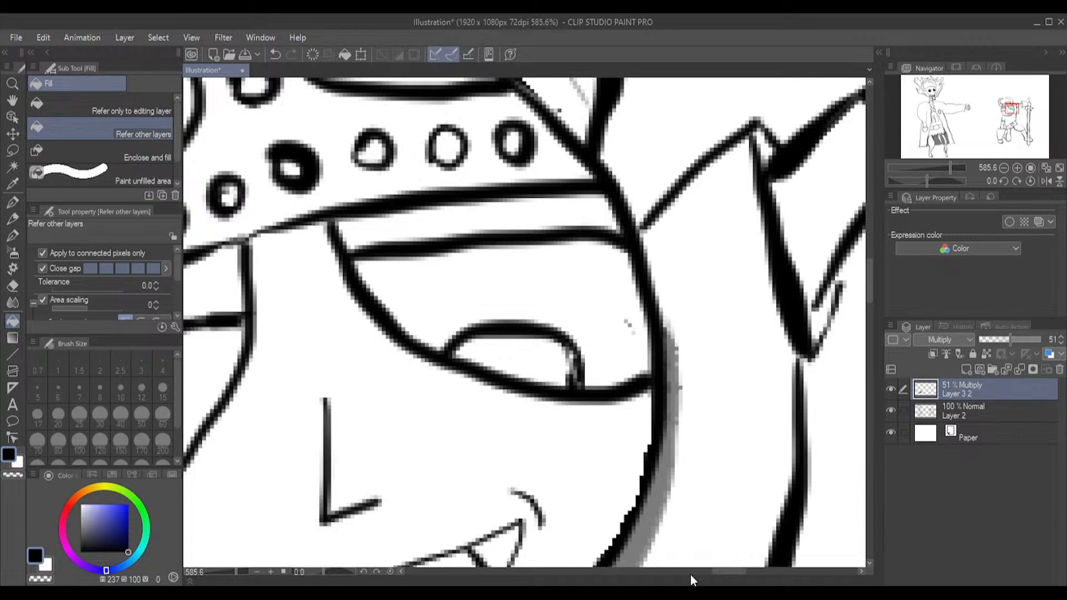
# Fill the outlined shadow areas at the bases of both helmet horns on the Multiply layer
pyautogui.moveTo(731, 572); pyautogui.dragTo(710, 570)
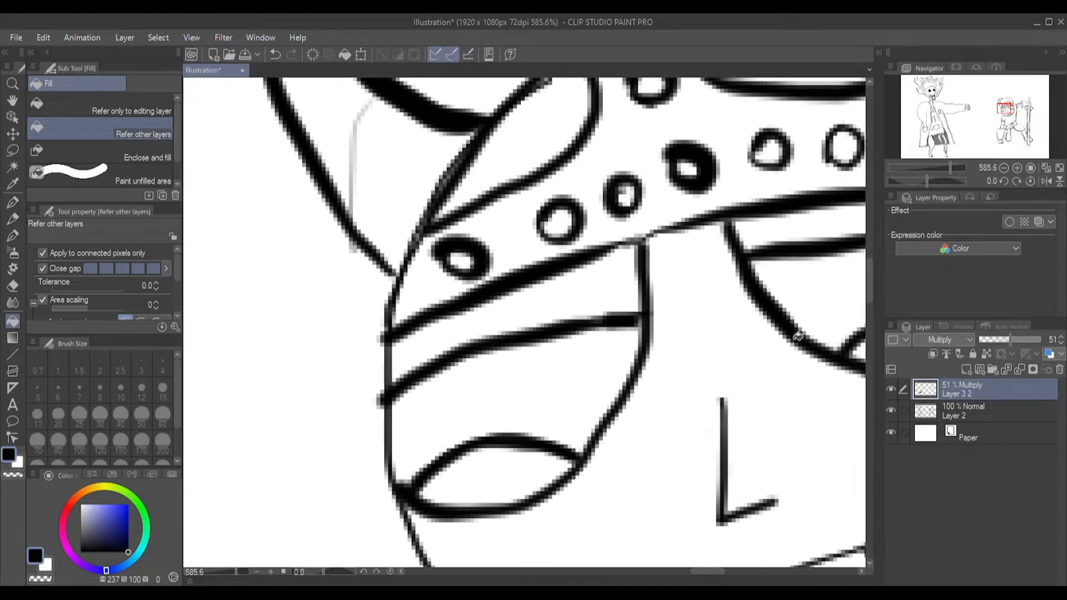
pyautogui.click(403, 167)
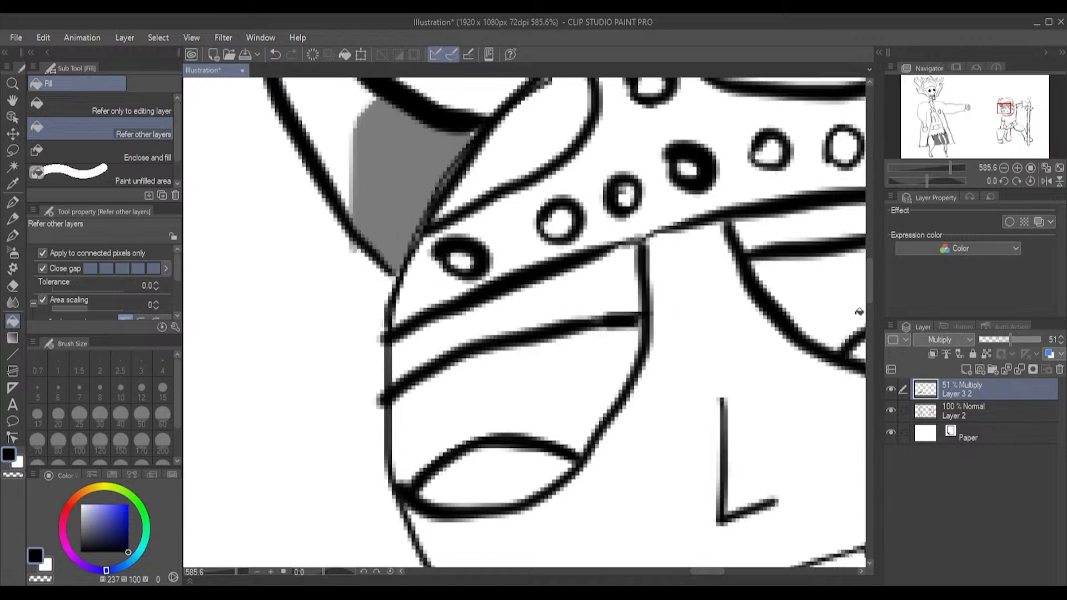
pyautogui.moveTo(869, 285); pyautogui.dragTo(882, 326)
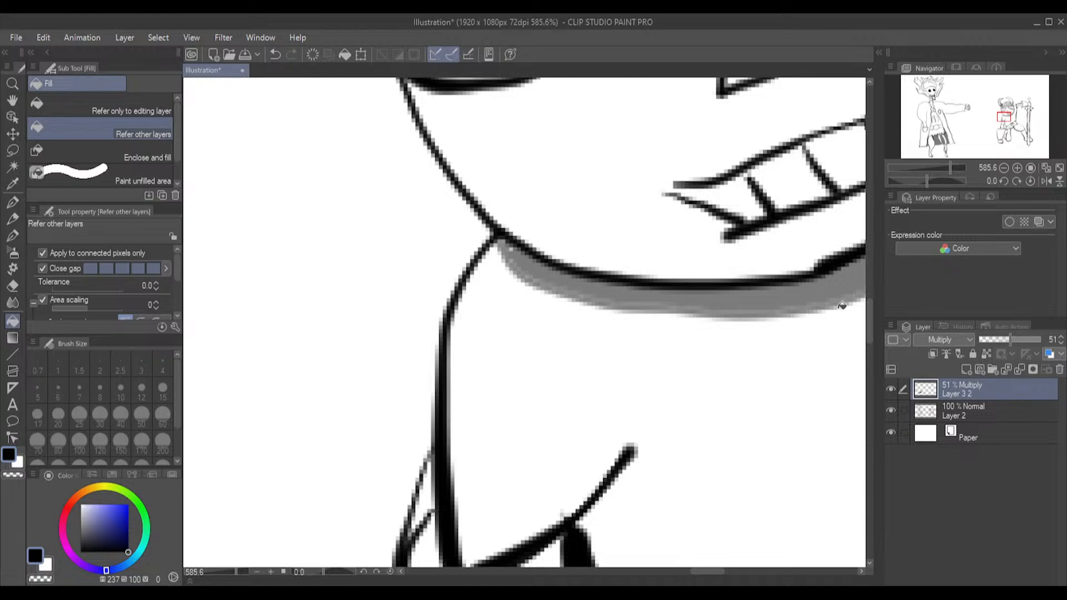
pyautogui.moveTo(867, 321); pyautogui.dragTo(863, 248)
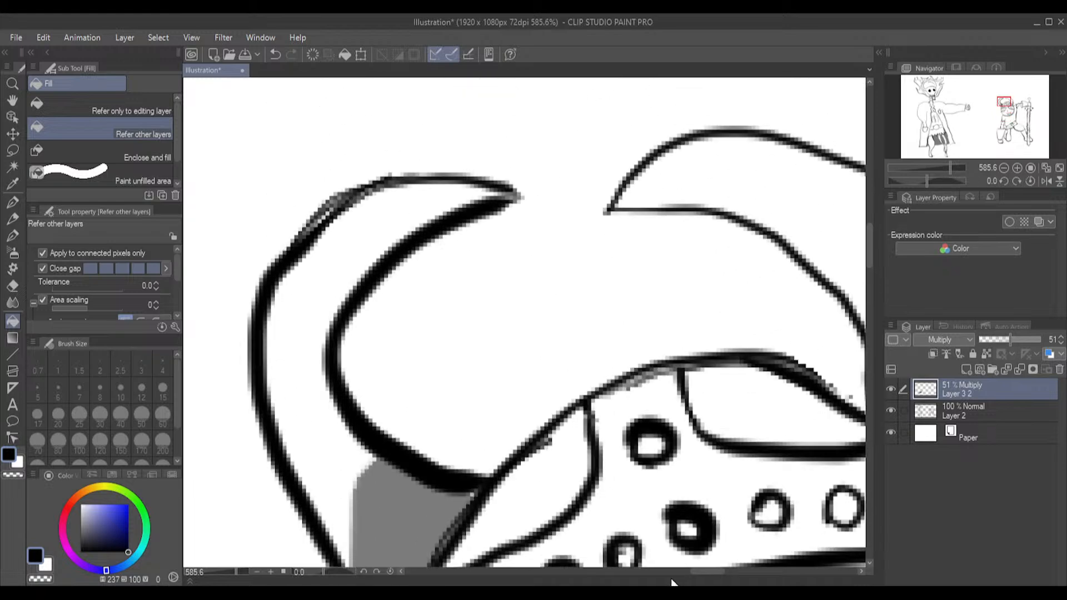
pyautogui.moveTo(699, 572); pyautogui.dragTo(720, 571)
pyautogui.click(616, 414)
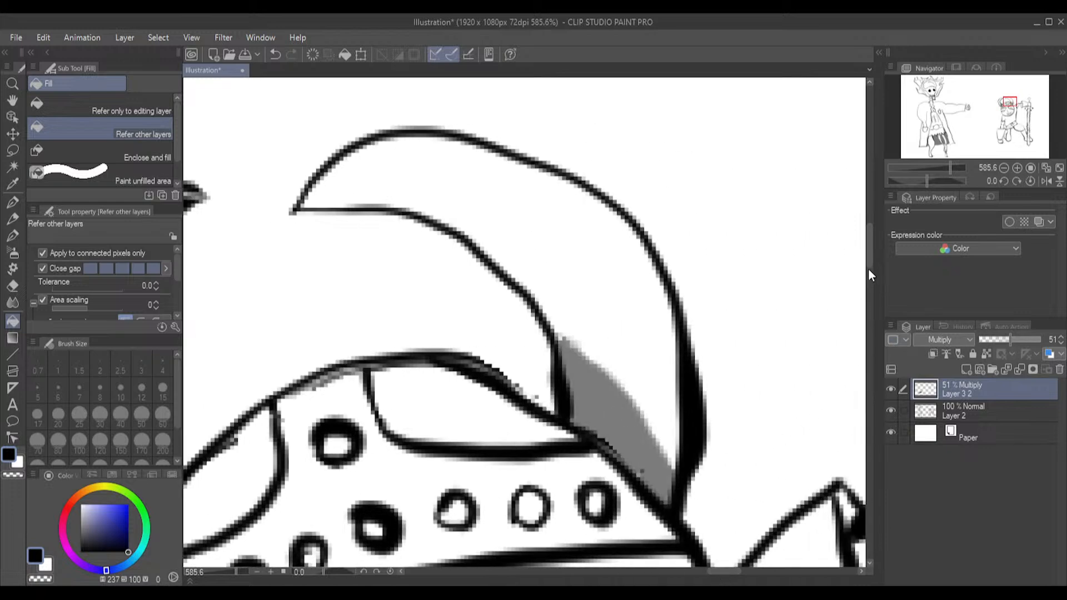
# Outline a small curved shadow below the helmet brim between the warrior's eyes with the G-pen and fill it
pyautogui.scroll(-5, 872, 283)
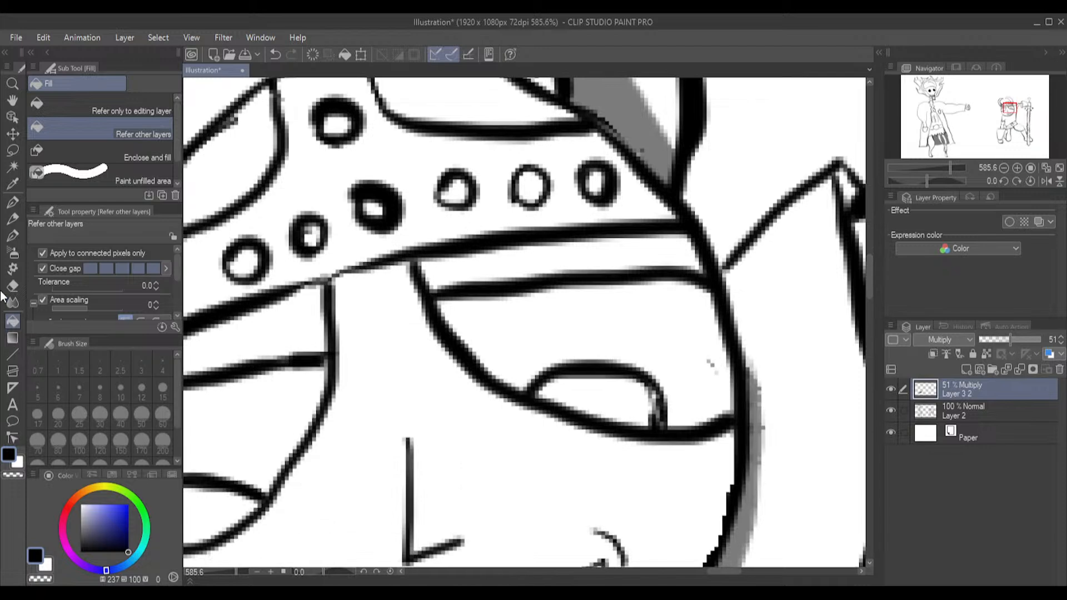
pyautogui.click(12, 236)
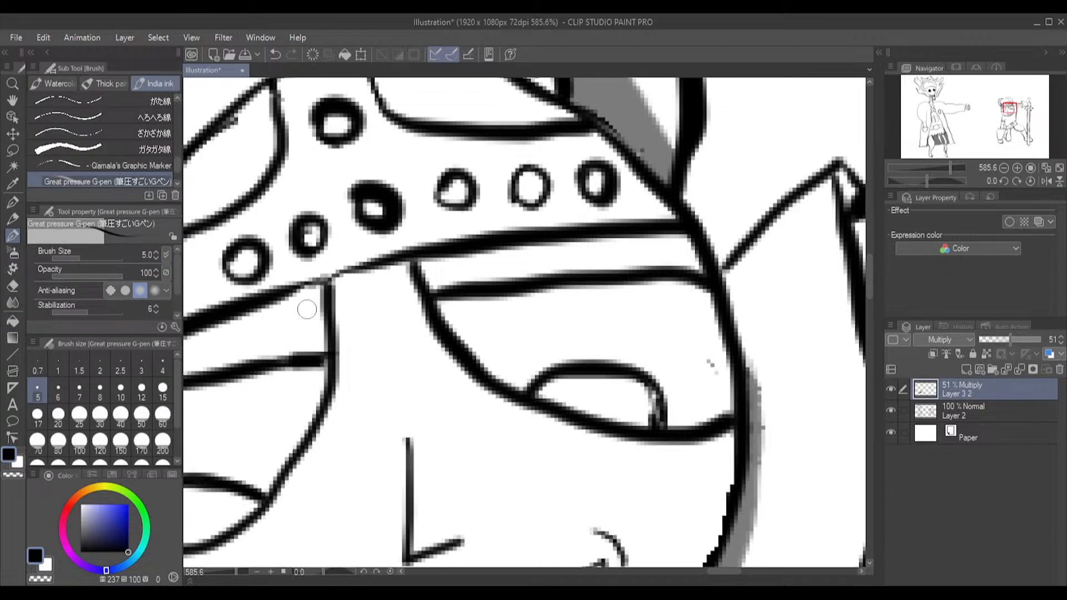
pyautogui.moveTo(352, 299); pyautogui.dragTo(402, 253)
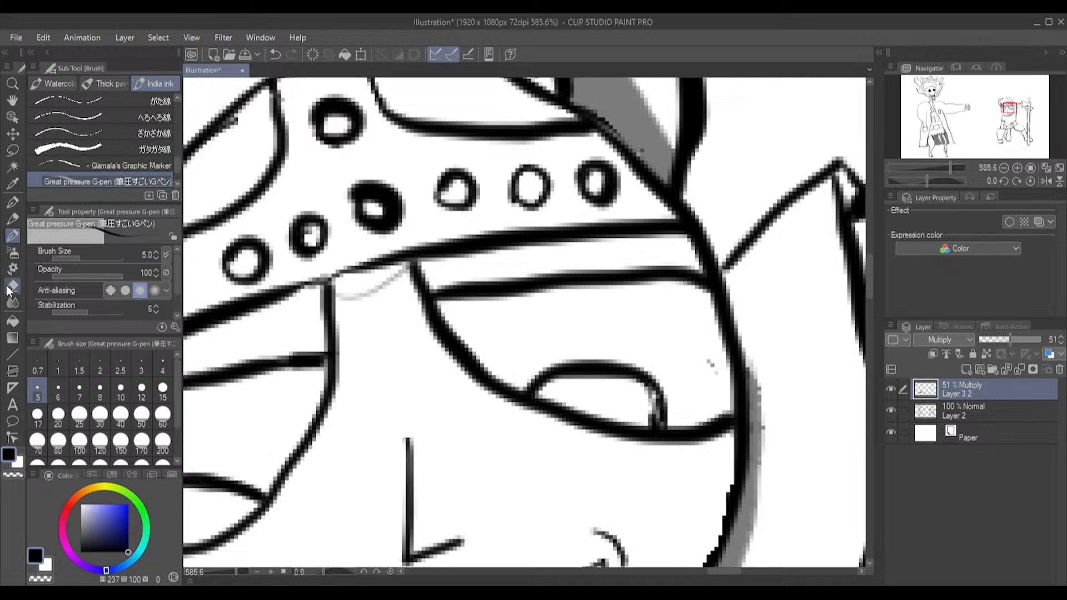
pyautogui.click(16, 323)
pyautogui.click(367, 283)
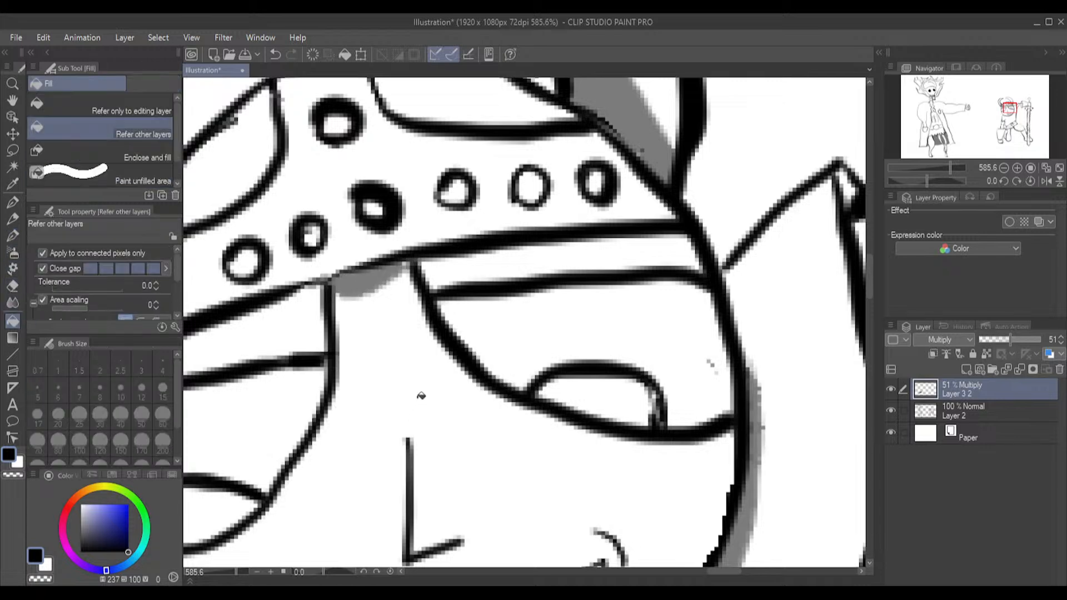
# Outline and fill small shadows around the base of the warrior's nose, and paint a shadow along the smile crease
pyautogui.moveTo(870, 262); pyautogui.dragTo(878, 285)
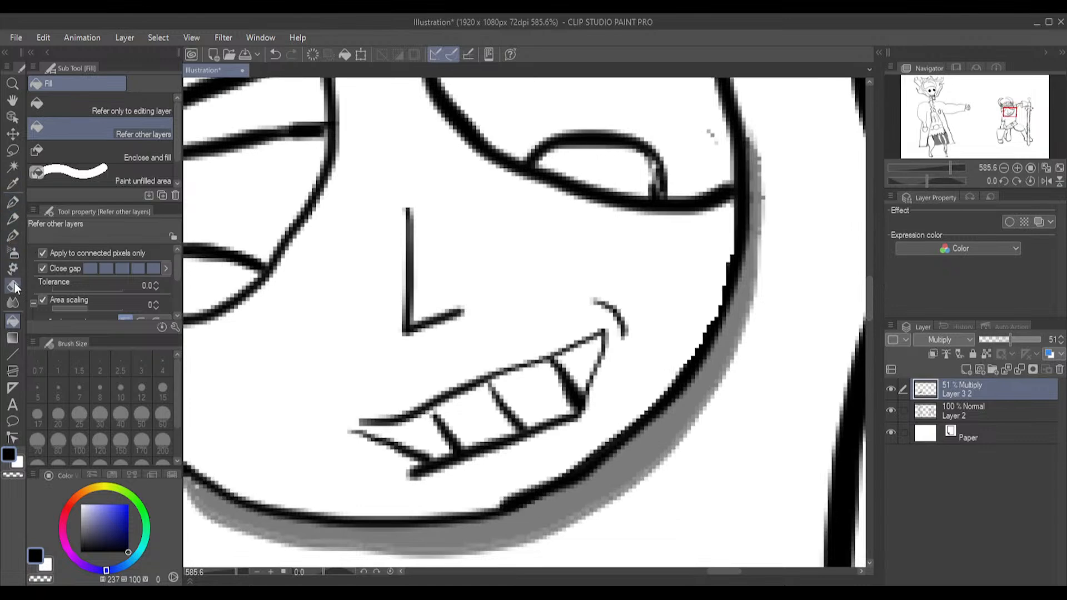
pyautogui.click(11, 236)
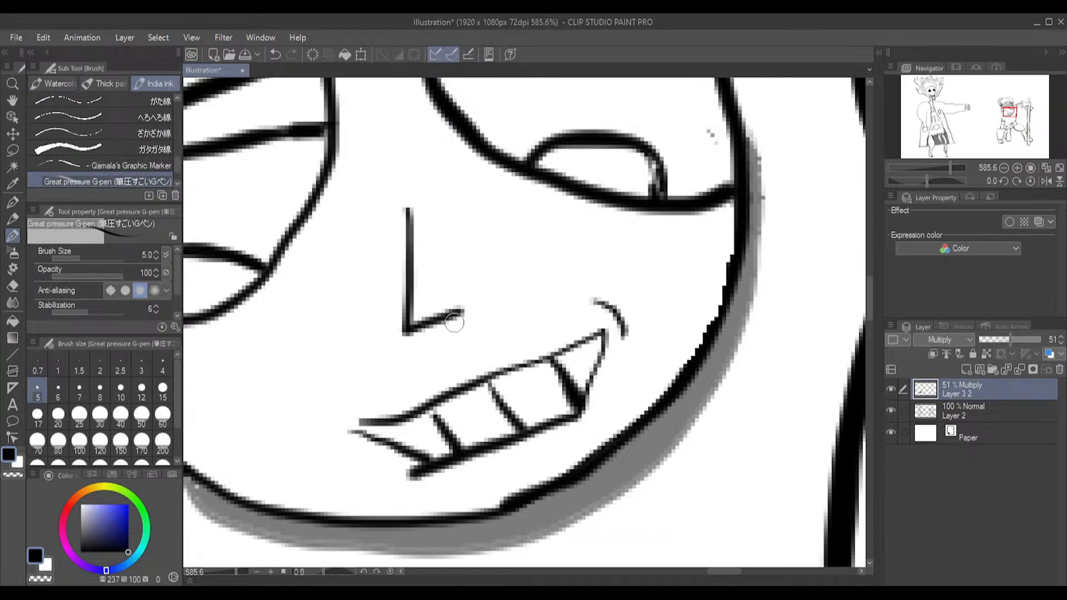
pyautogui.moveTo(453, 318)
pyautogui.mouseDown()
pyautogui.moveTo(445, 331)
pyautogui.moveTo(416, 331)
pyautogui.moveTo(395, 305)
pyautogui.moveTo(402, 335)
pyautogui.mouseUp()
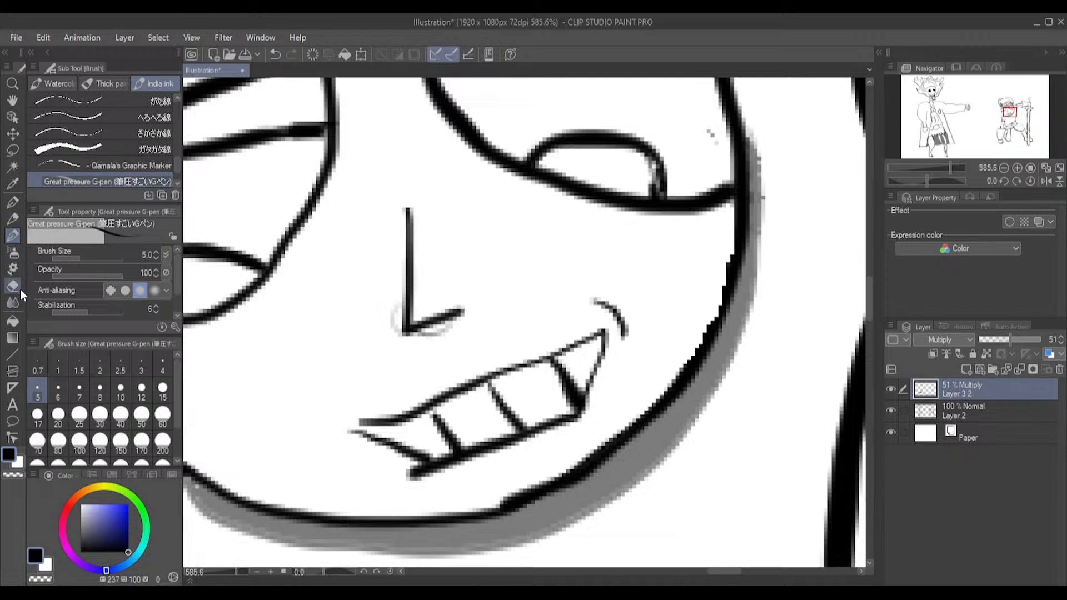
pyautogui.click(12, 321)
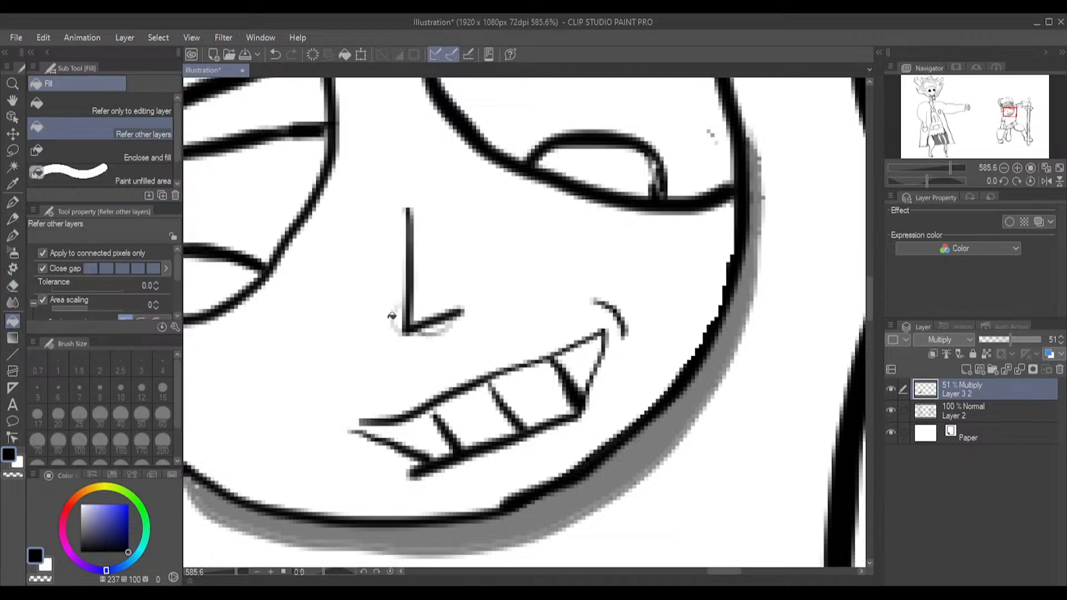
pyautogui.click(402, 314)
pyautogui.click(429, 327)
pyautogui.click(12, 239)
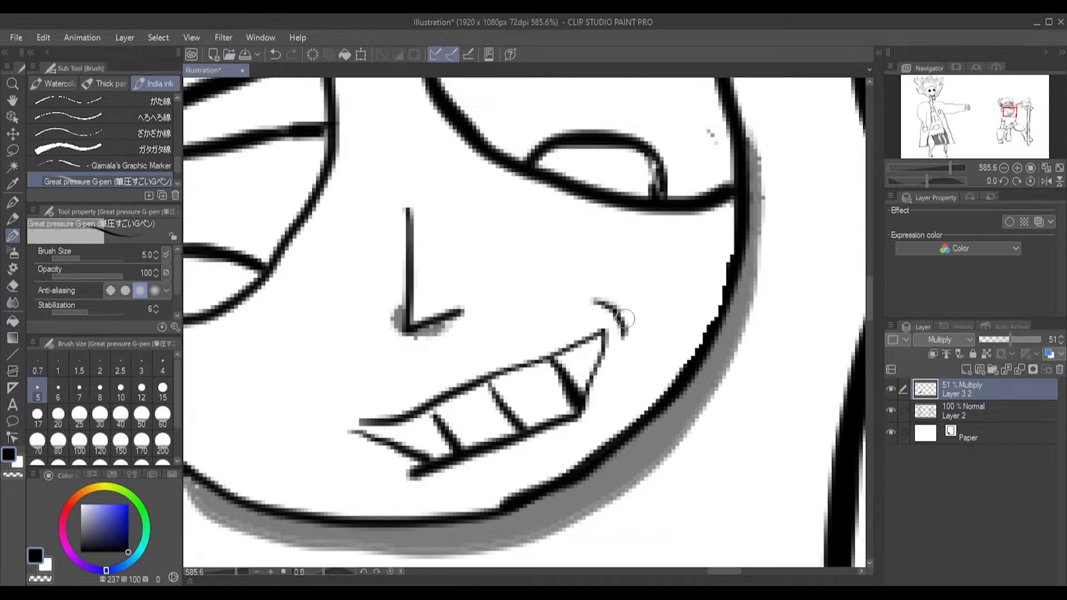
pyautogui.moveTo(625, 338)
pyautogui.mouseDown()
pyautogui.moveTo(618, 309)
pyautogui.moveTo(596, 298)
pyautogui.mouseUp()
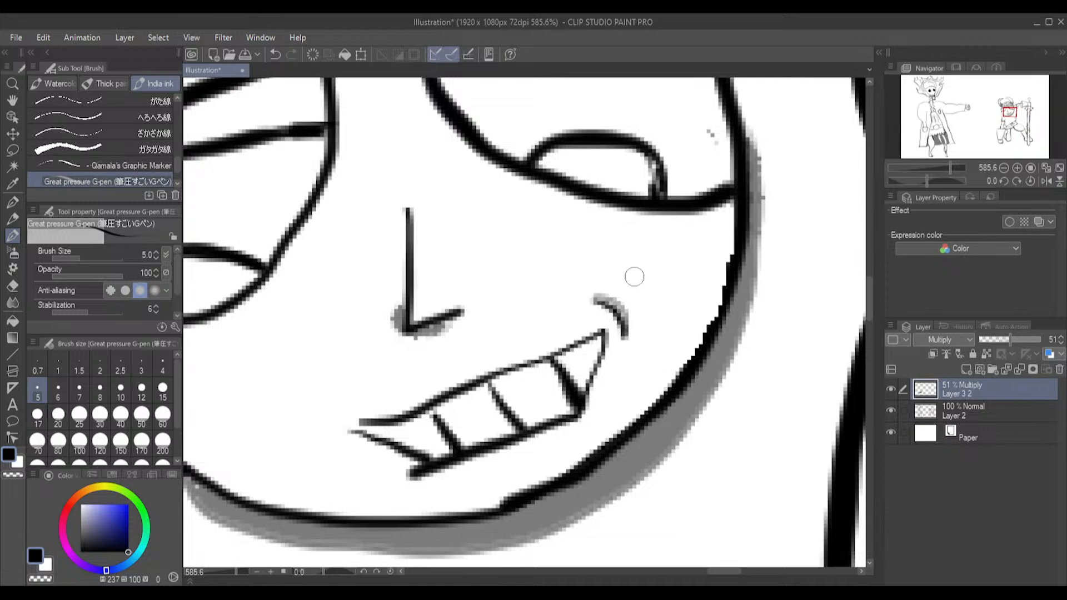
# Close the line gap between the warrior's upper arm and torso on the line-art layer, Layer 2, with the G-pen
pyautogui.scroll(-3, 625, 294)
pyautogui.scroll(-3, 623, 298)
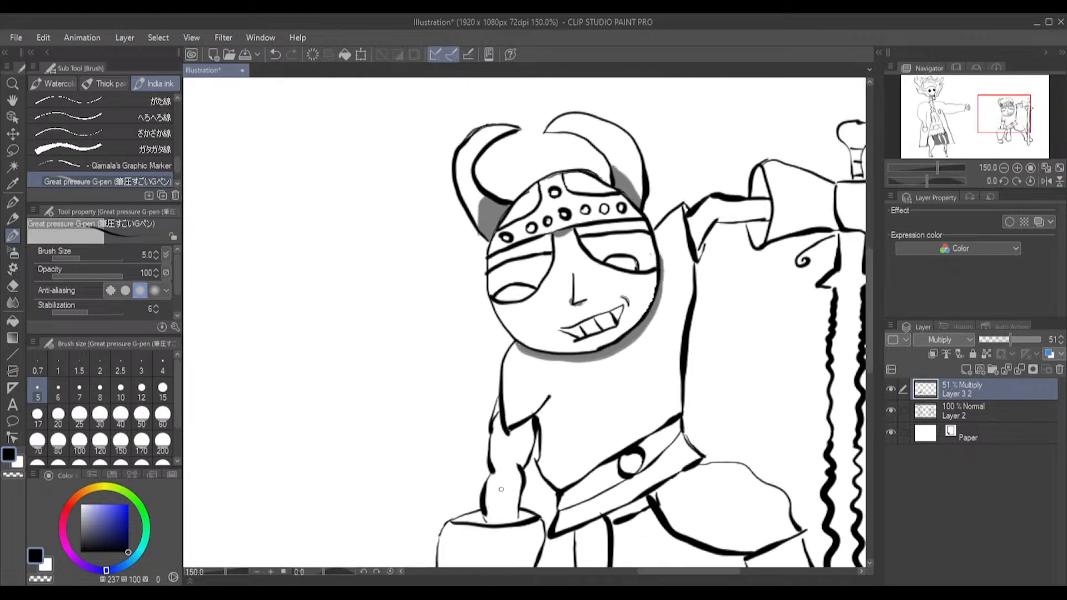
pyautogui.scroll(5, 555, 461)
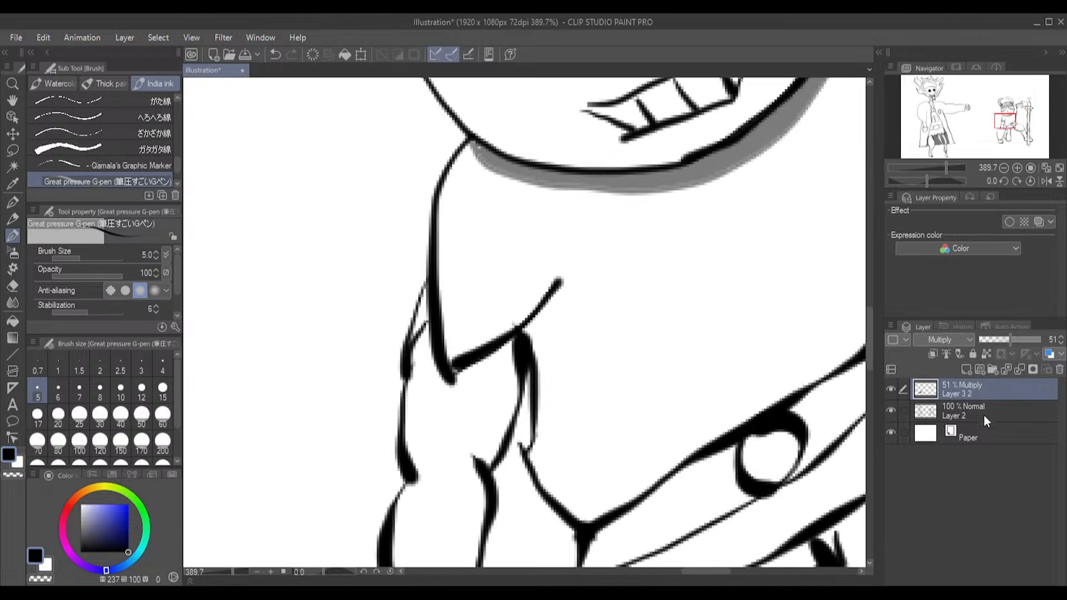
pyautogui.click(981, 413)
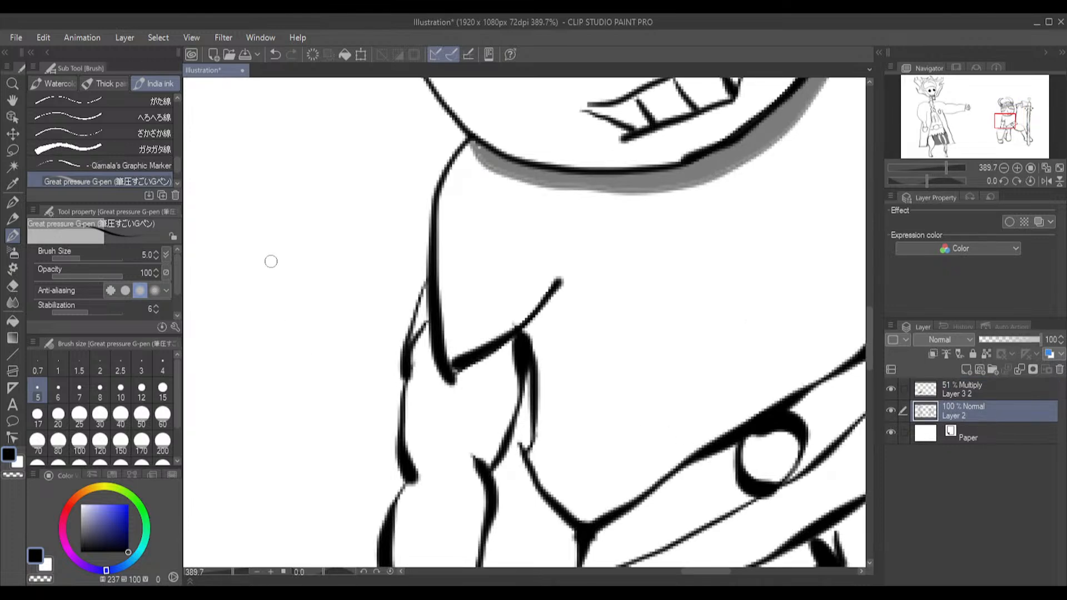
pyautogui.moveTo(512, 437); pyautogui.dragTo(521, 451)
# Fill the narrow space between the warrior's upper arm and torso on the Multiply layer, including its upper slivers
pyautogui.click(959, 386)
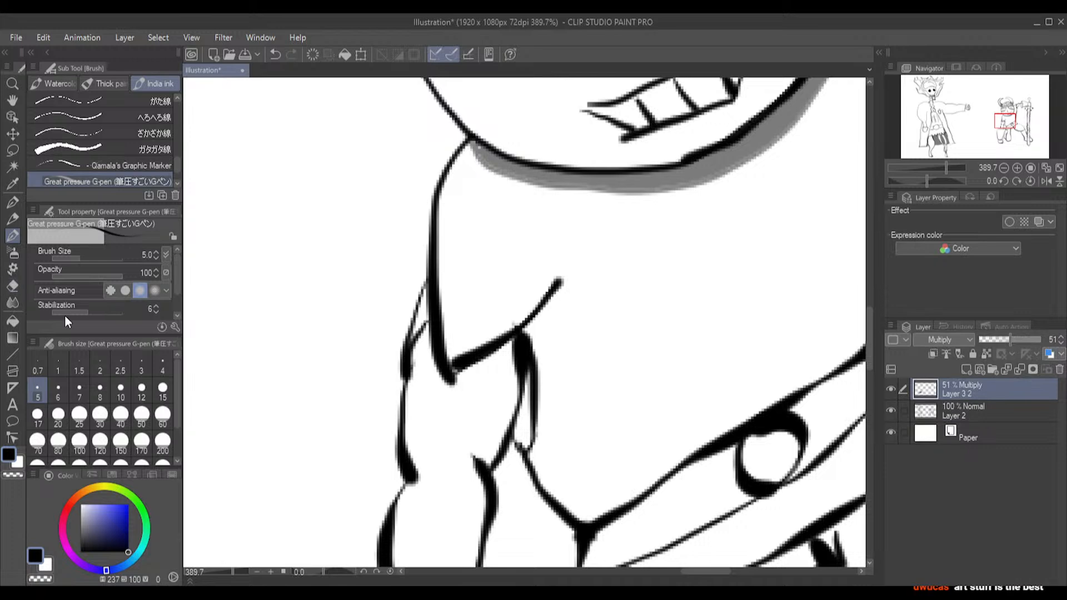
pyautogui.click(11, 322)
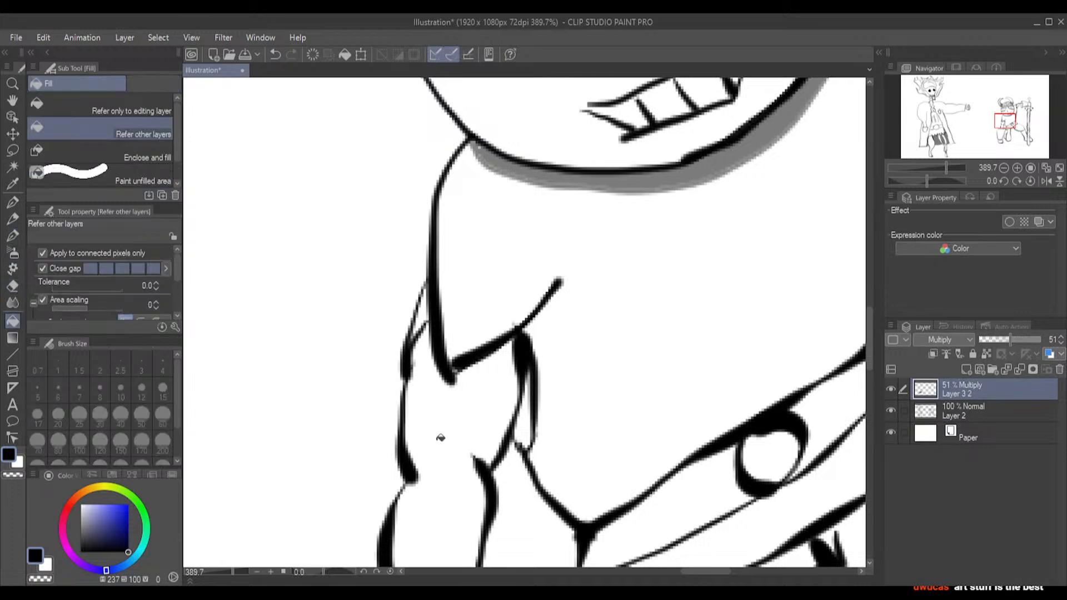
pyautogui.click(526, 414)
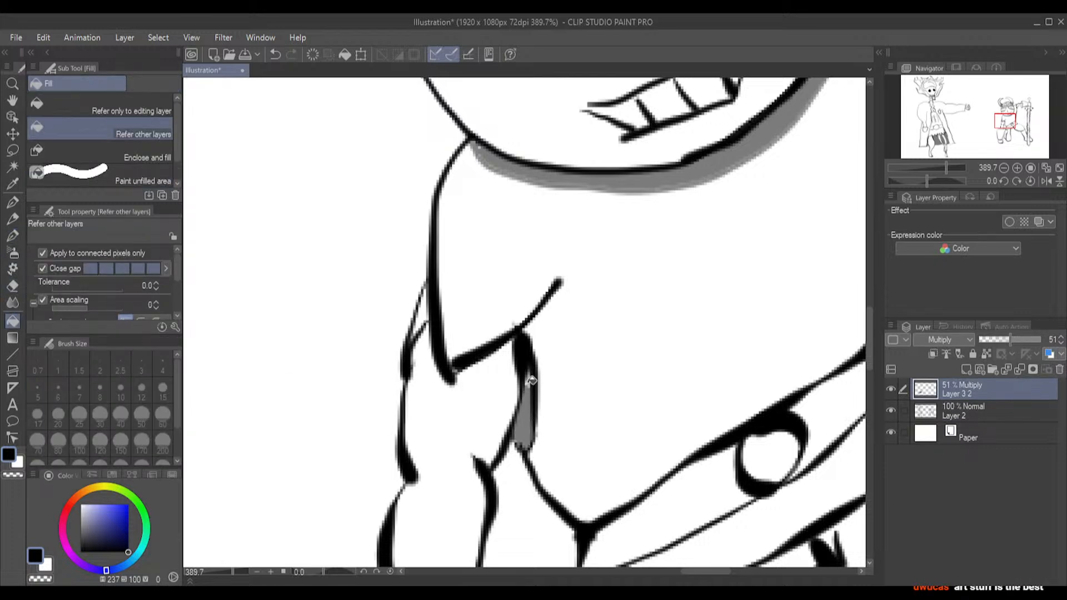
pyautogui.scroll(4, 533, 384)
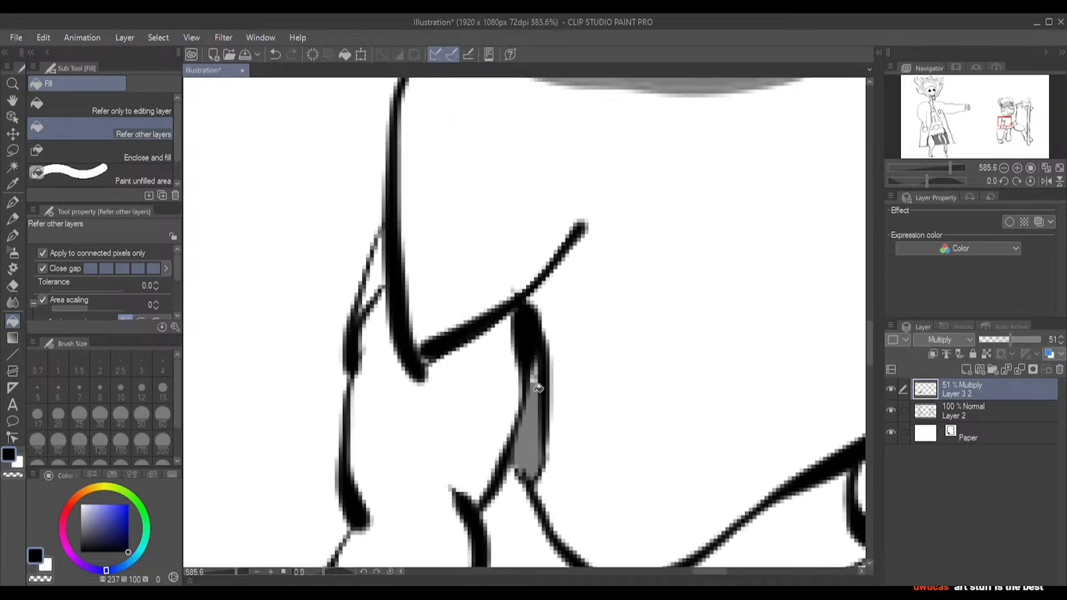
pyautogui.click(532, 379)
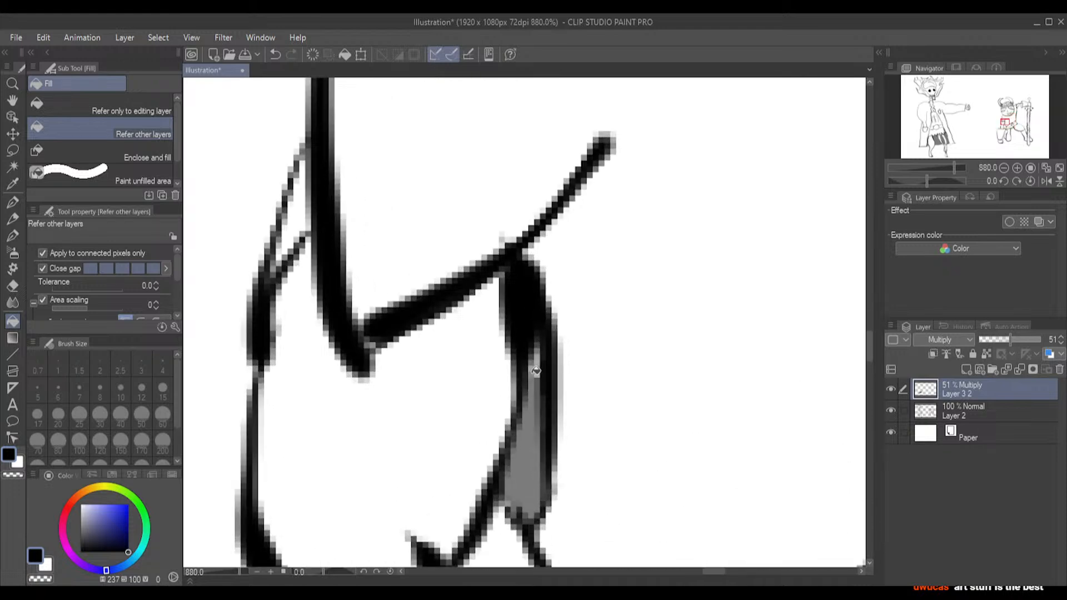
pyautogui.click(539, 355)
# Outline a shadow strip along the sleeve crease above the warrior's armpit with the G-pen and fill it
pyautogui.scroll(-2, 541, 372)
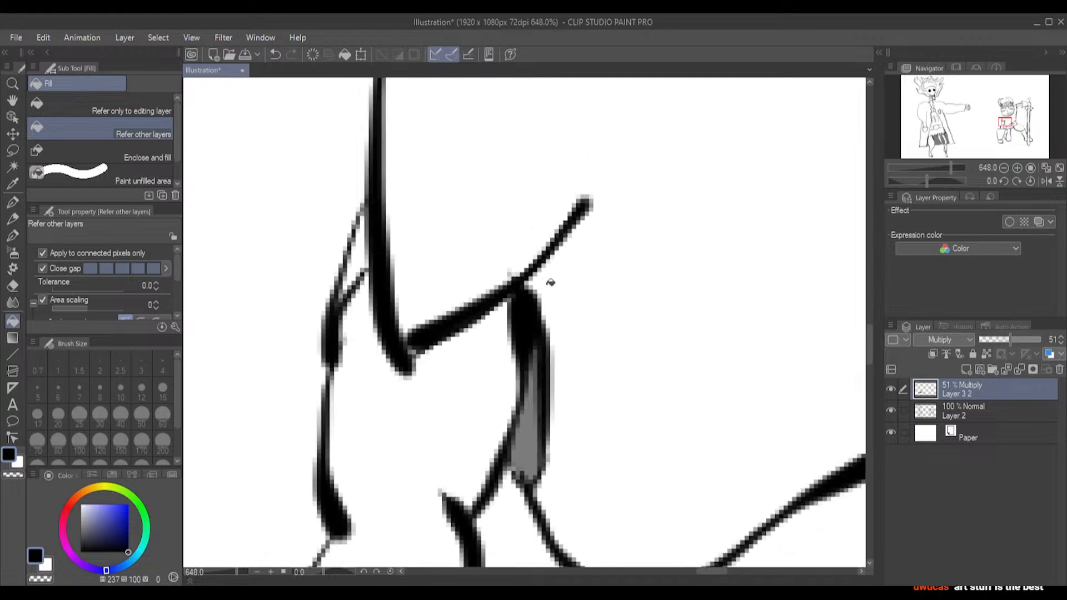
pyautogui.click(13, 238)
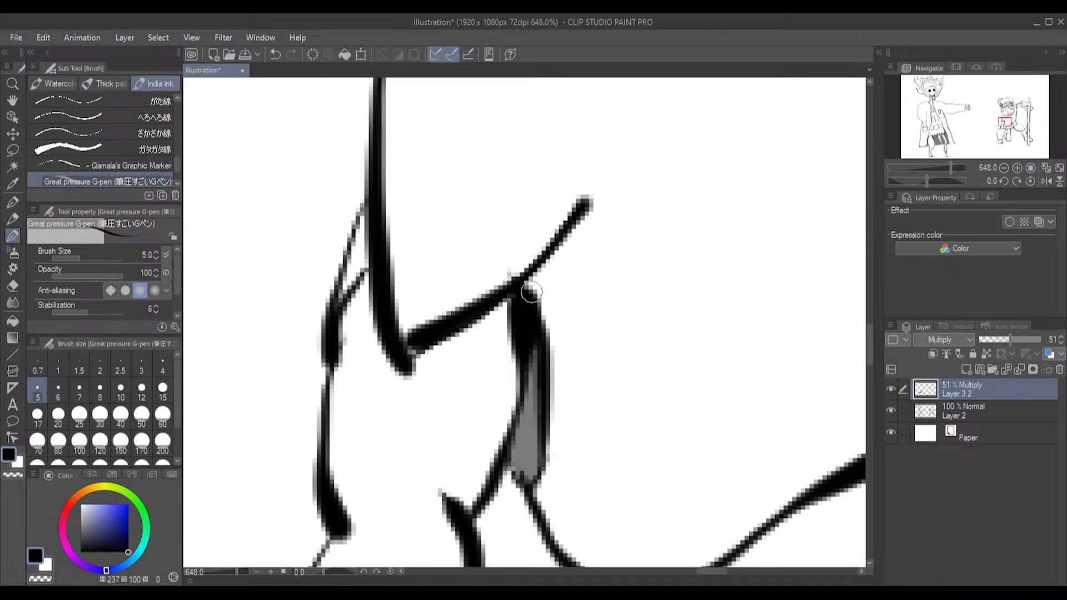
pyautogui.moveTo(542, 287)
pyautogui.mouseDown()
pyautogui.moveTo(591, 232)
pyautogui.moveTo(593, 203)
pyautogui.mouseUp()
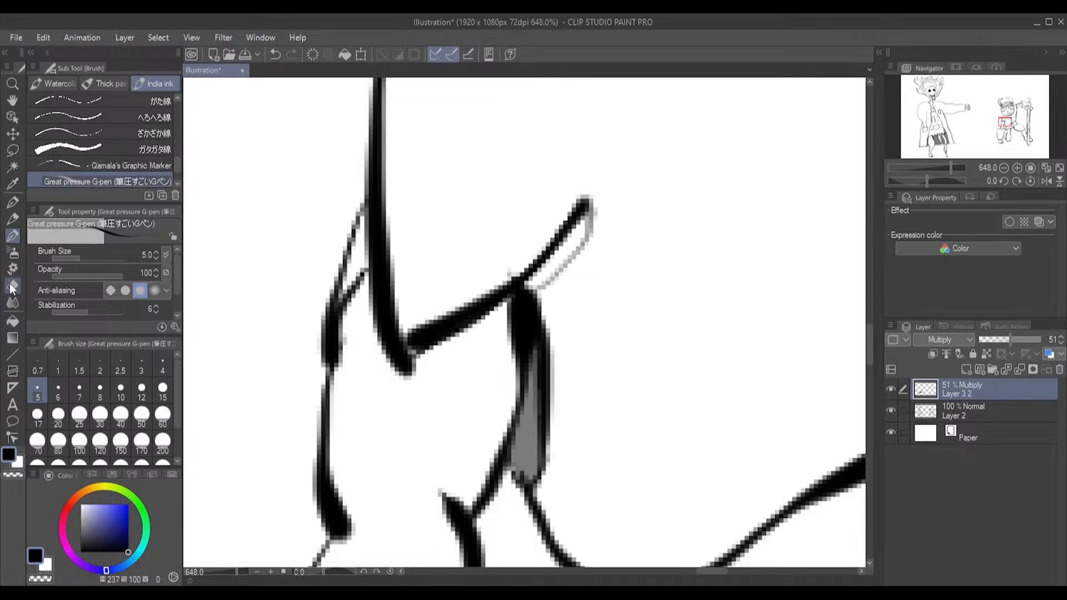
pyautogui.click(13, 322)
pyautogui.click(570, 247)
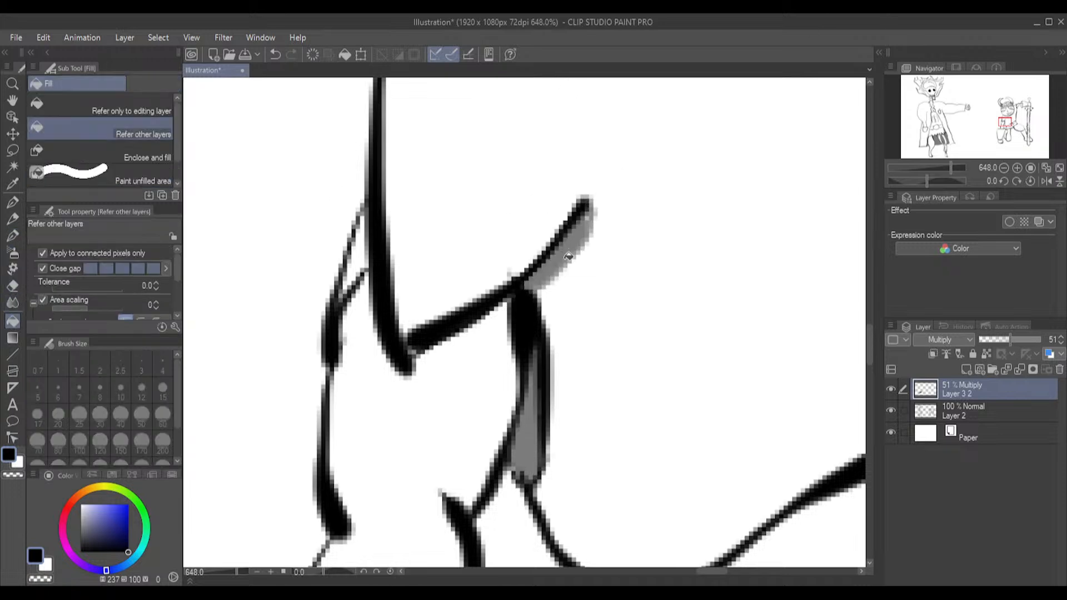
# Try to fill the cuff opening beside the warrior's forearm with shadow on the Multiply layer
pyautogui.scroll(-2, 606, 366)
pyautogui.scroll(-1, 607, 383)
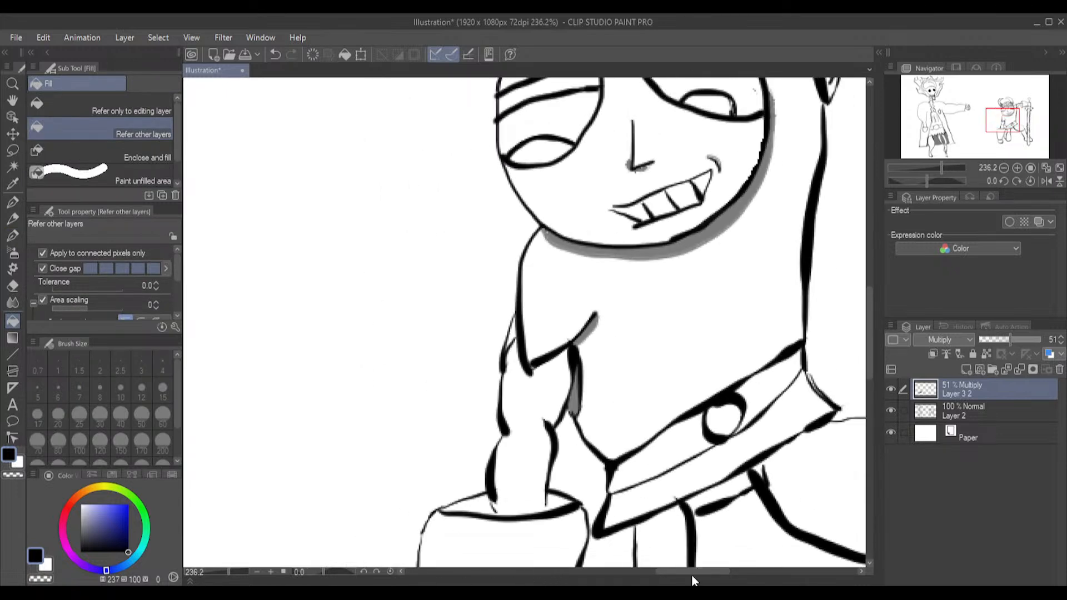
pyautogui.moveTo(692, 573); pyautogui.dragTo(733, 567)
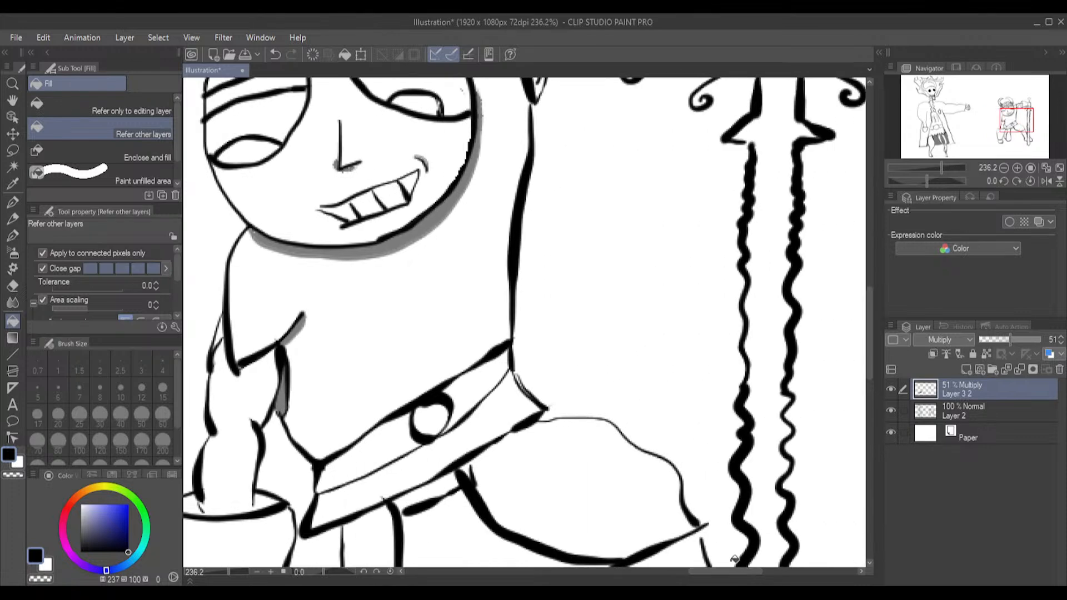
pyautogui.scroll(-2, 869, 315)
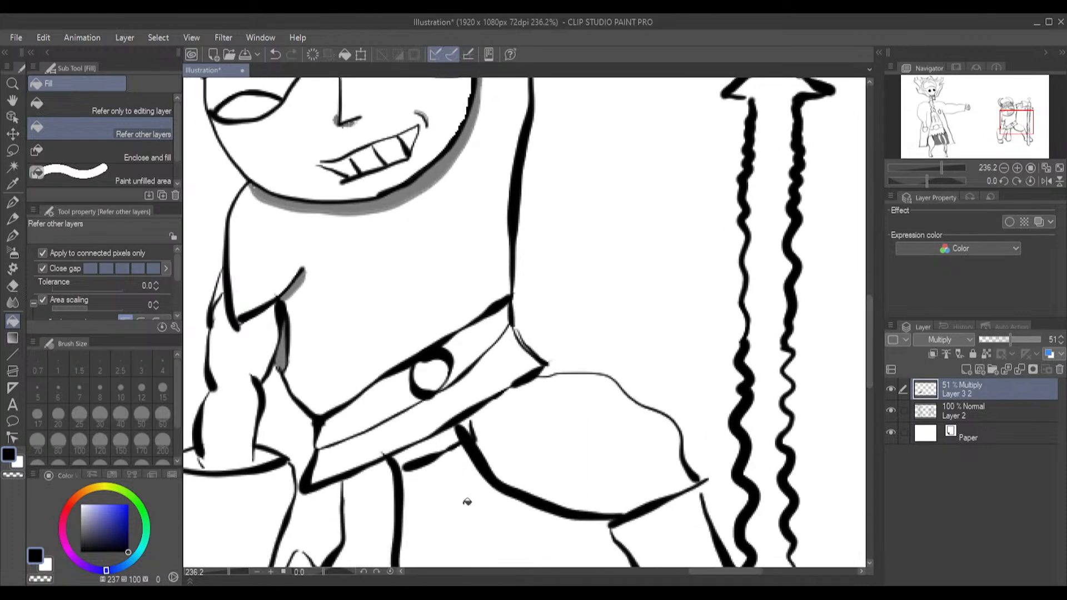
pyautogui.click(263, 455)
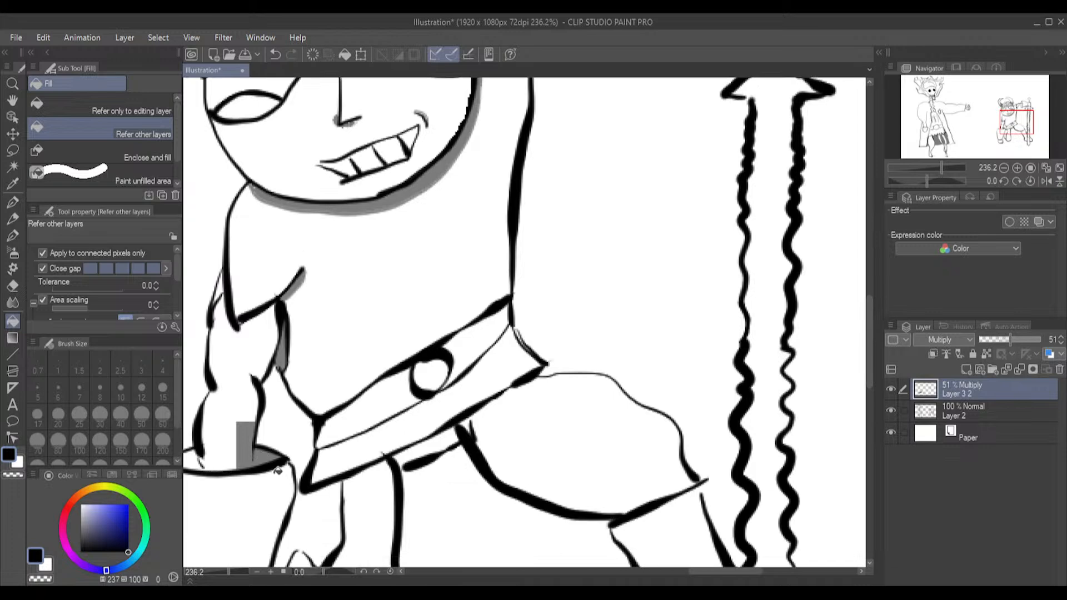
pyautogui.hotkey('ctrl', 'z')
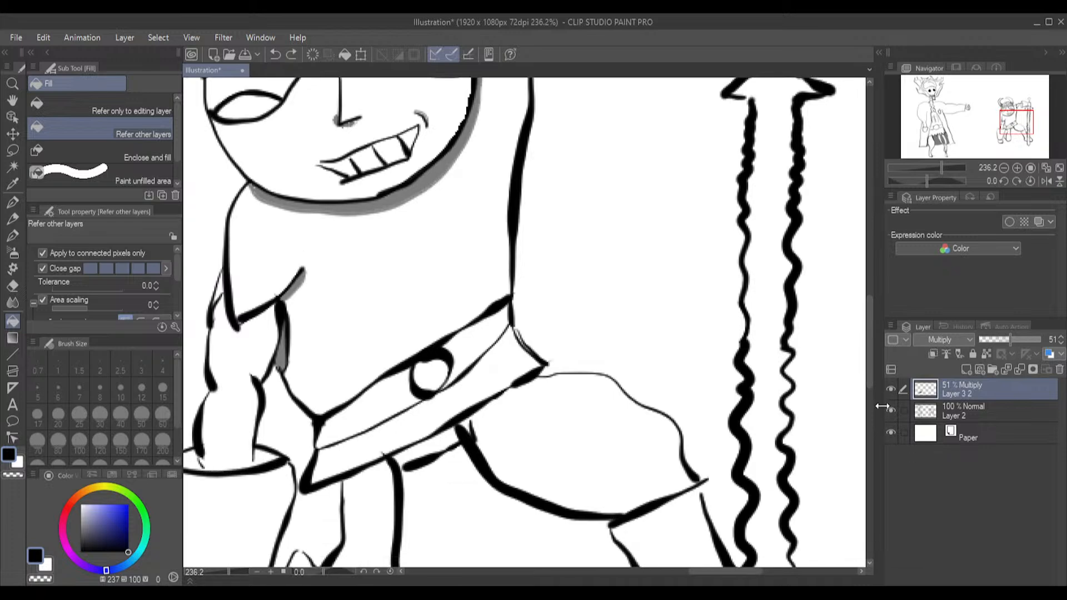
# Close the line-art gaps at the warrior's bent knee and where the lowered forearm meets its cuff on Layer 2 with the G-pen
pyautogui.click(971, 403)
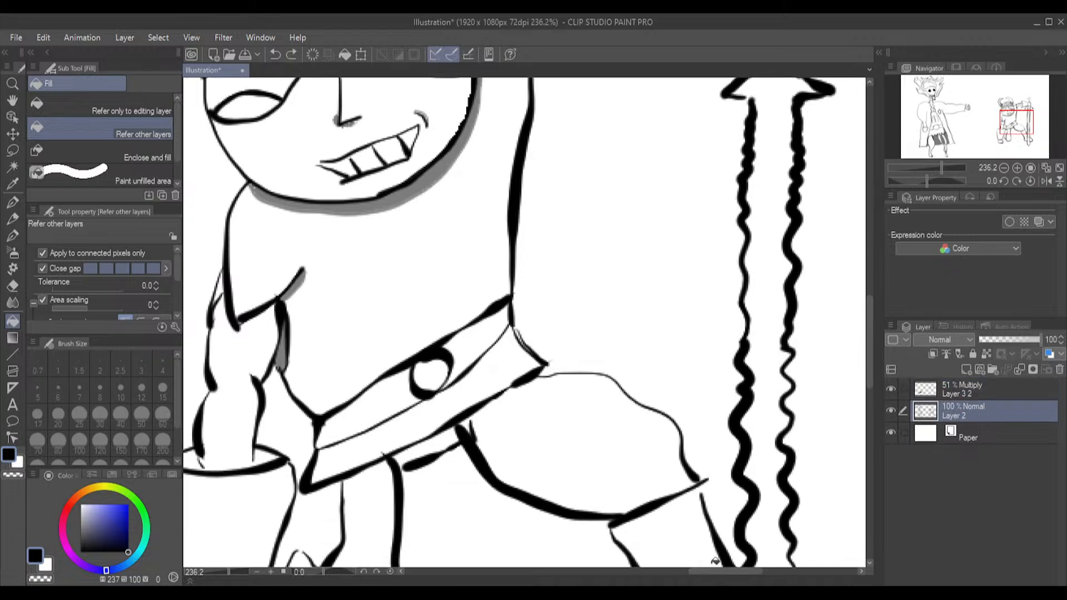
pyautogui.scroll(2, 684, 536)
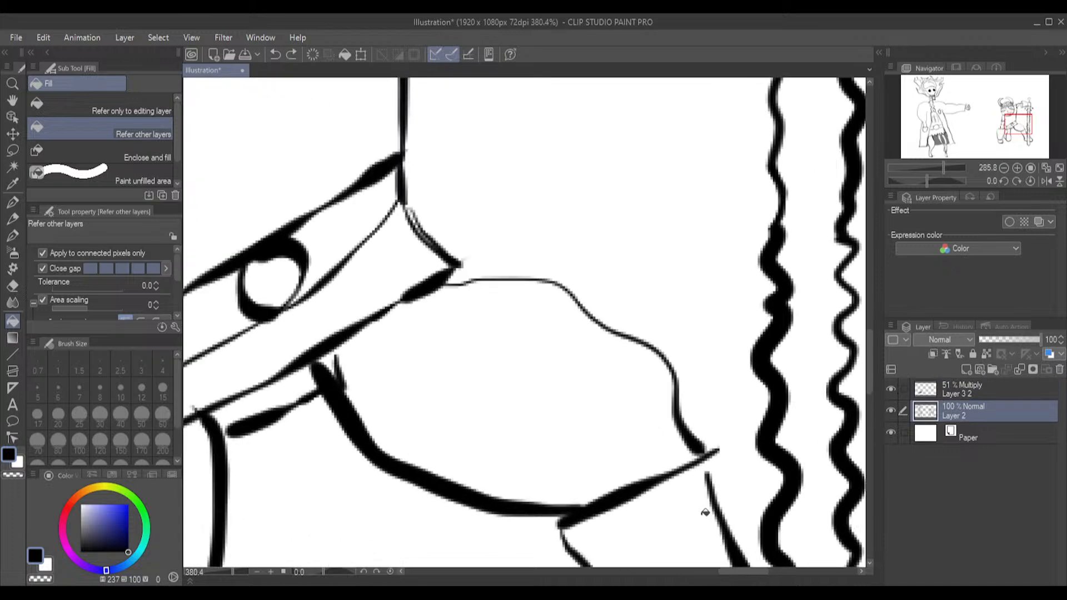
pyautogui.click(13, 234)
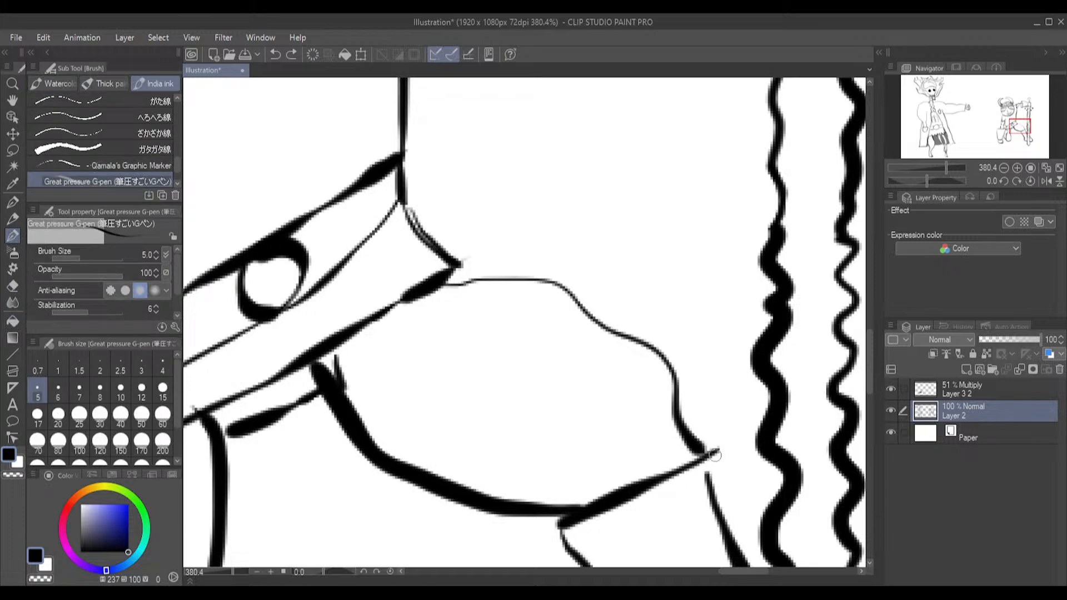
pyautogui.moveTo(720, 450); pyautogui.dragTo(706, 476)
pyautogui.moveTo(741, 572); pyautogui.dragTo(703, 572)
pyautogui.moveTo(509, 395); pyautogui.dragTo(510, 422)
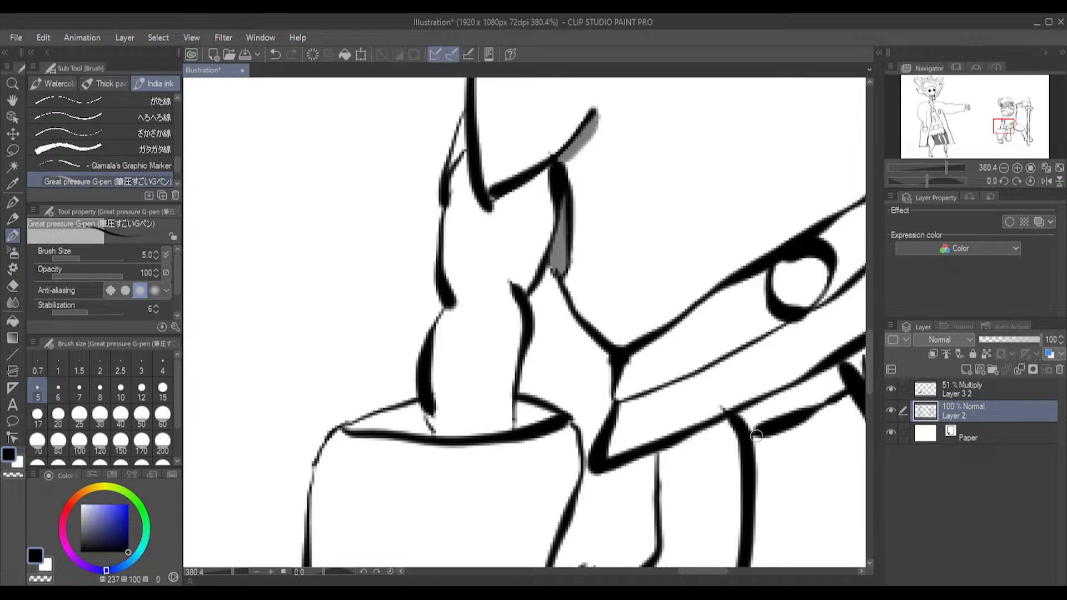
pyautogui.moveTo(689, 570); pyautogui.dragTo(705, 571)
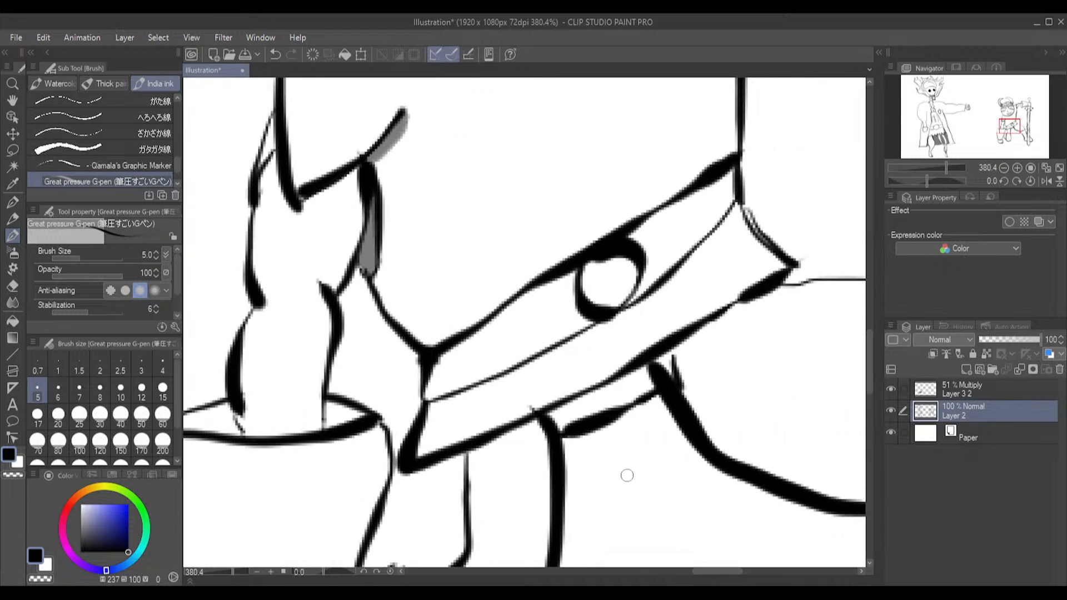
# Erase the stray line ends beside the top of the thigh and along the belt's pointed end with the Hard eraser
pyautogui.click(12, 286)
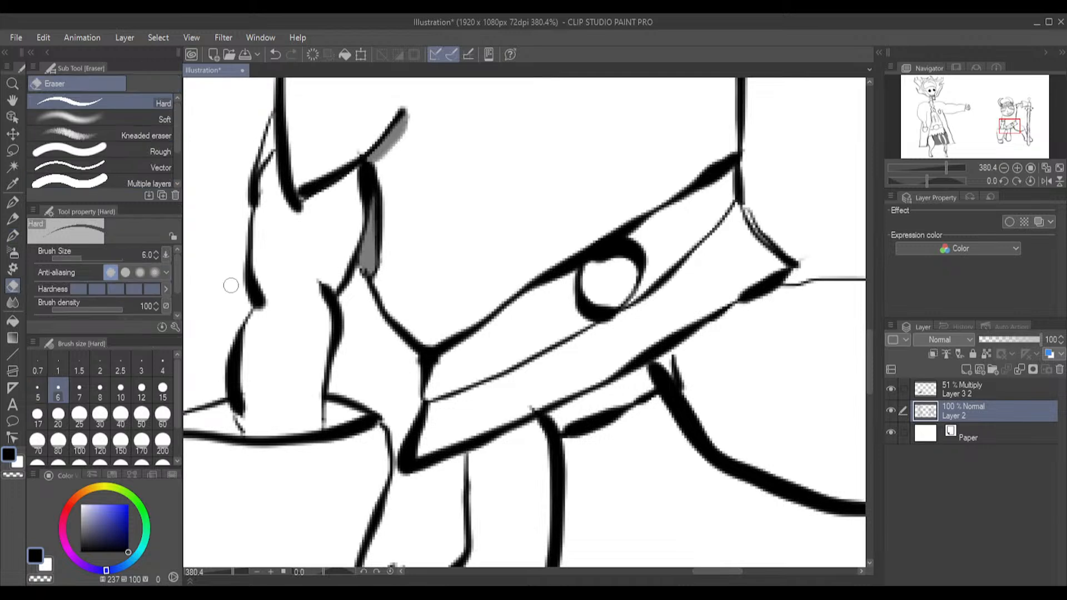
pyautogui.moveTo(690, 363)
pyautogui.mouseDown()
pyautogui.moveTo(674, 362)
pyautogui.moveTo(692, 394)
pyautogui.mouseUp()
pyautogui.moveTo(757, 217)
pyautogui.mouseDown()
pyautogui.moveTo(748, 209)
pyautogui.moveTo(800, 268)
pyautogui.mouseUp()
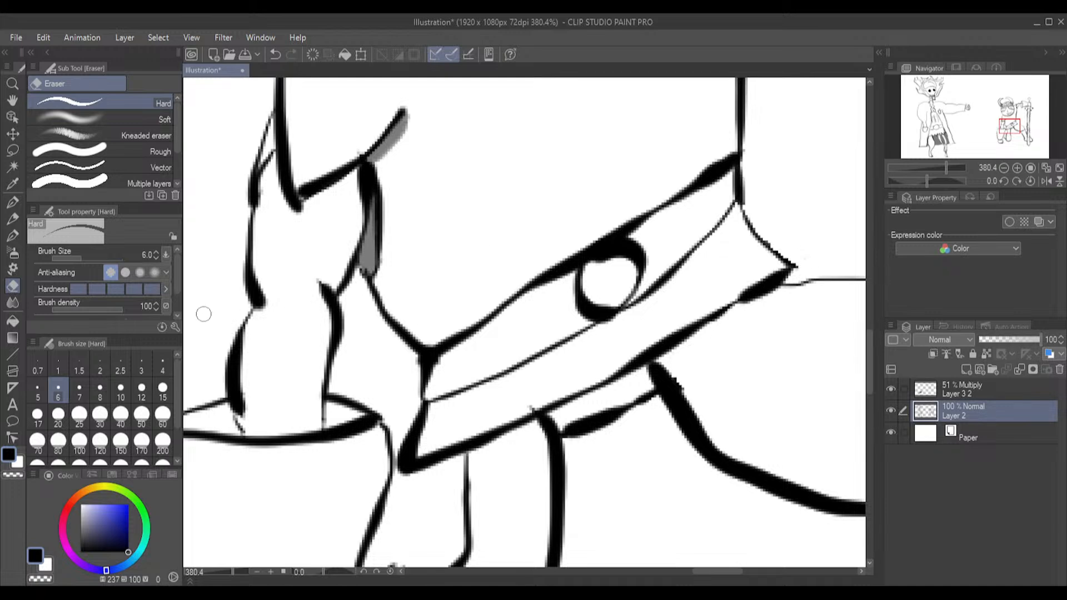
# Fill the gap beneath the belt and the cuff opening on both sides of the lowered forearm with shadow on the Multiply layer
pyautogui.click(1009, 390)
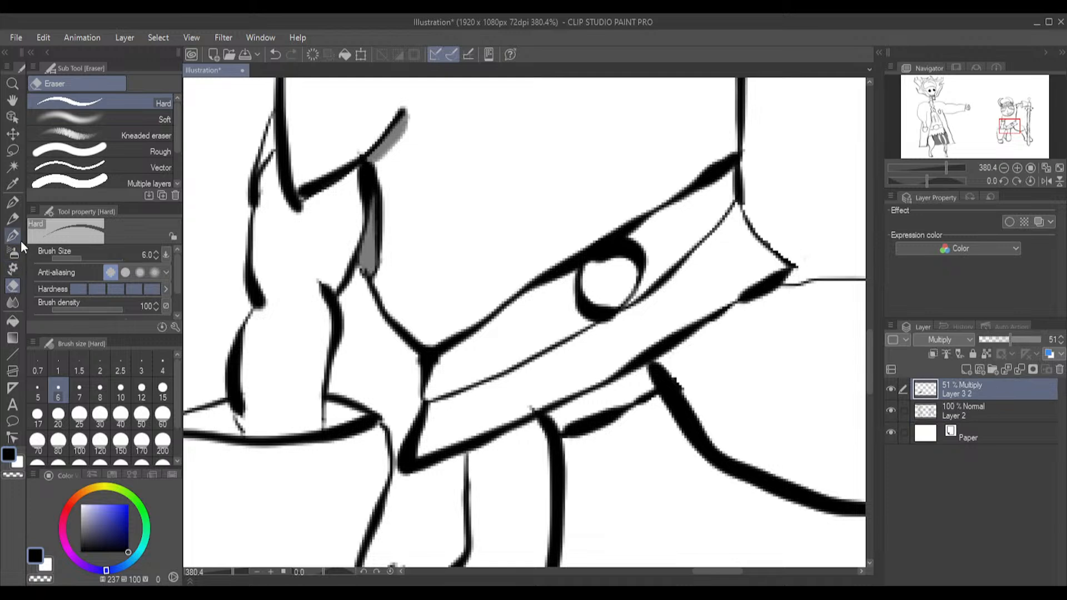
pyautogui.click(11, 321)
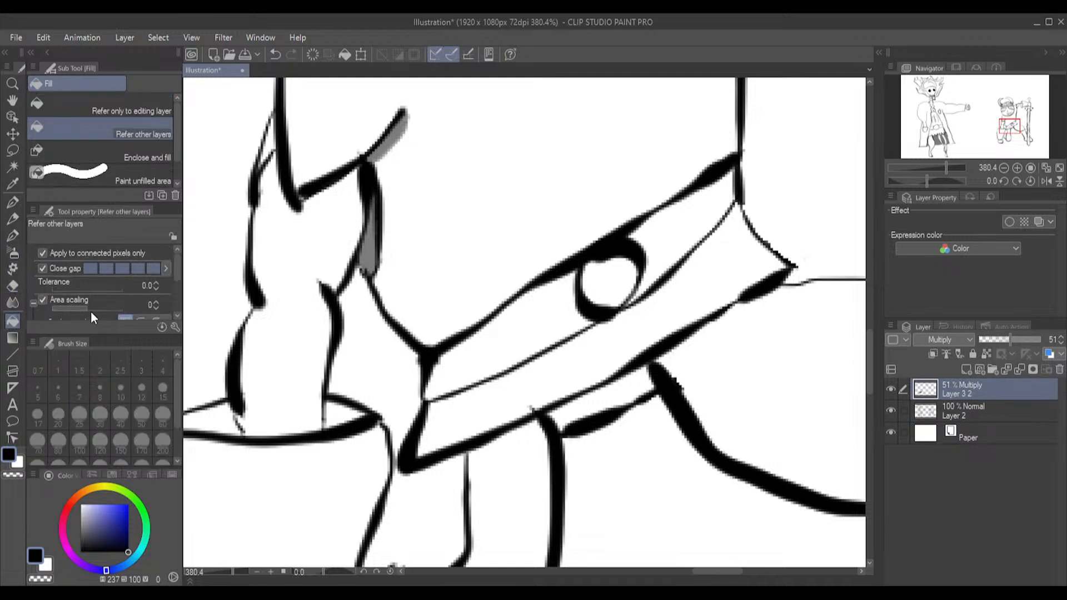
pyautogui.click(608, 399)
pyautogui.click(344, 414)
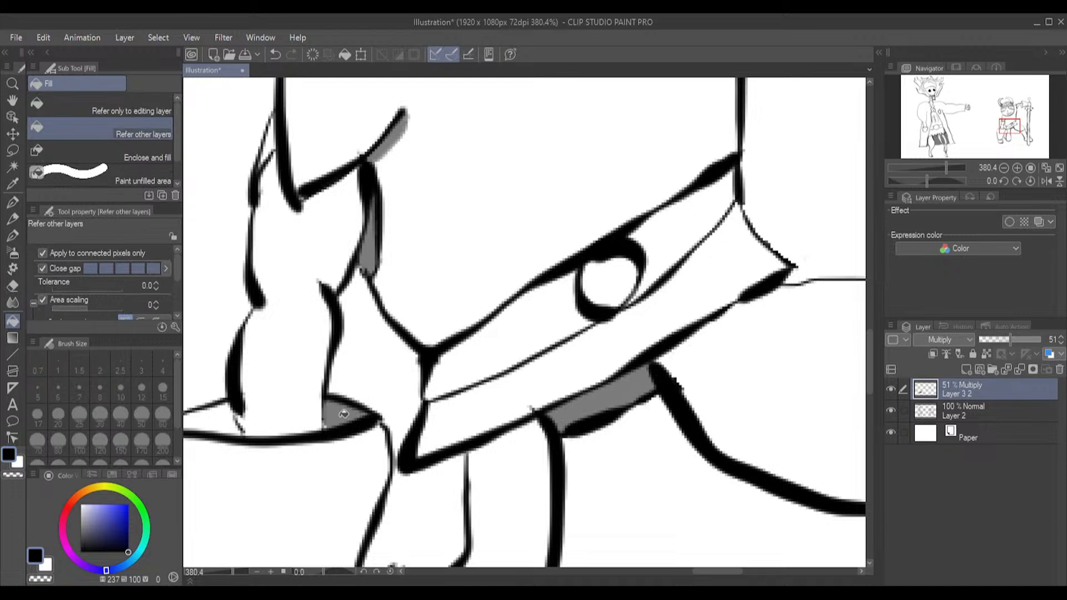
pyautogui.click(233, 418)
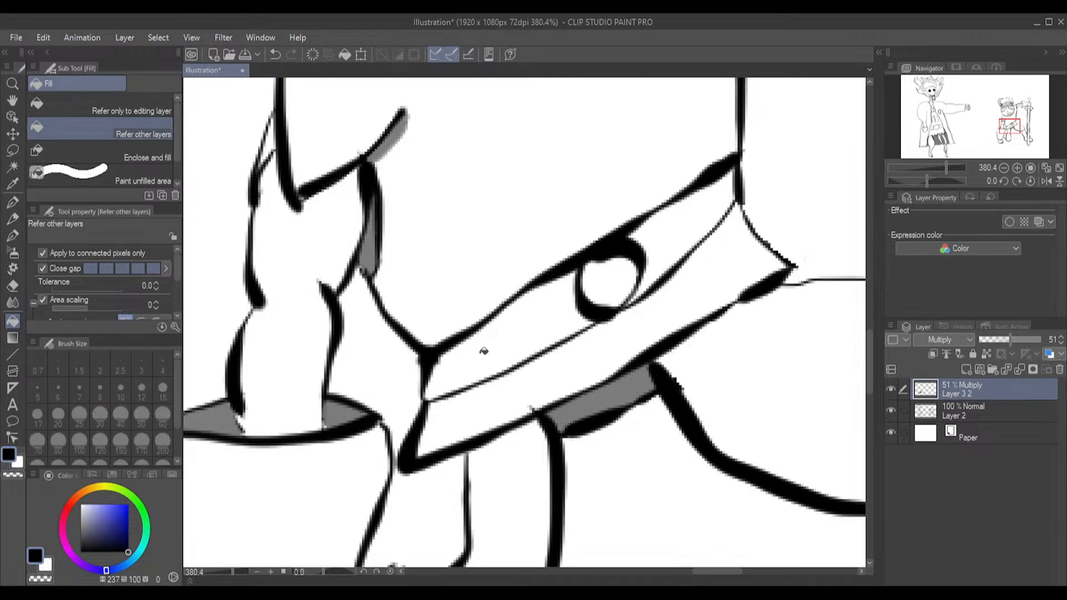
# Fill the lower sliver of the raised arm's sleeve opening and both parts of its flared cuff opening with shadow
pyautogui.moveTo(869, 348); pyautogui.dragTo(857, 254)
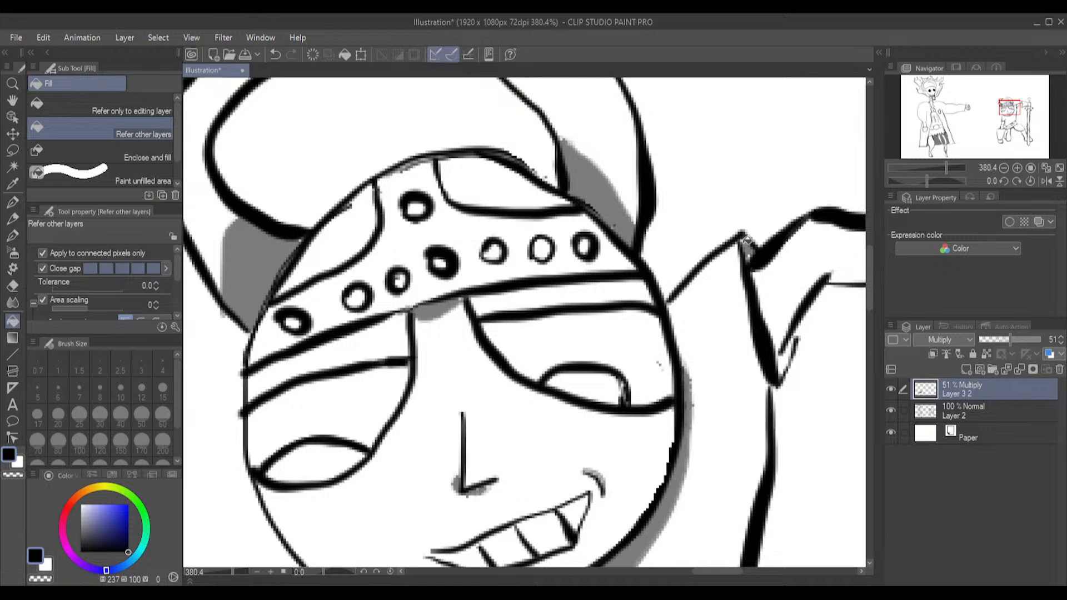
pyautogui.click(785, 362)
pyautogui.moveTo(707, 572); pyautogui.dragTo(735, 572)
pyautogui.click(573, 301)
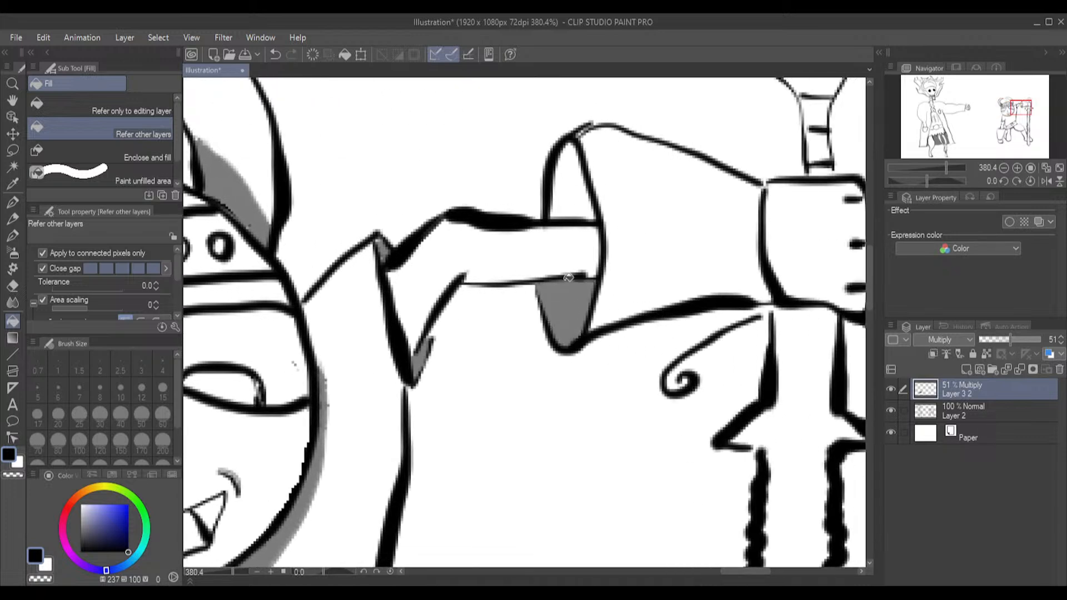
pyautogui.click(582, 178)
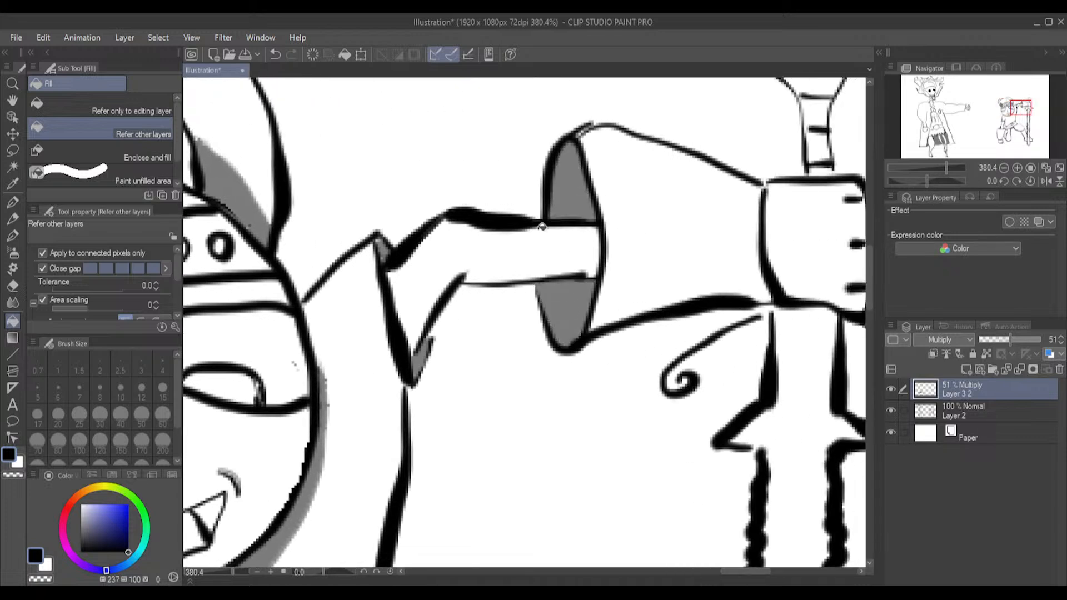
# Outline curved shadow edges on the raised arm beside the sleeve opening and beside the flared cuff with the G-pen
pyautogui.click(12, 237)
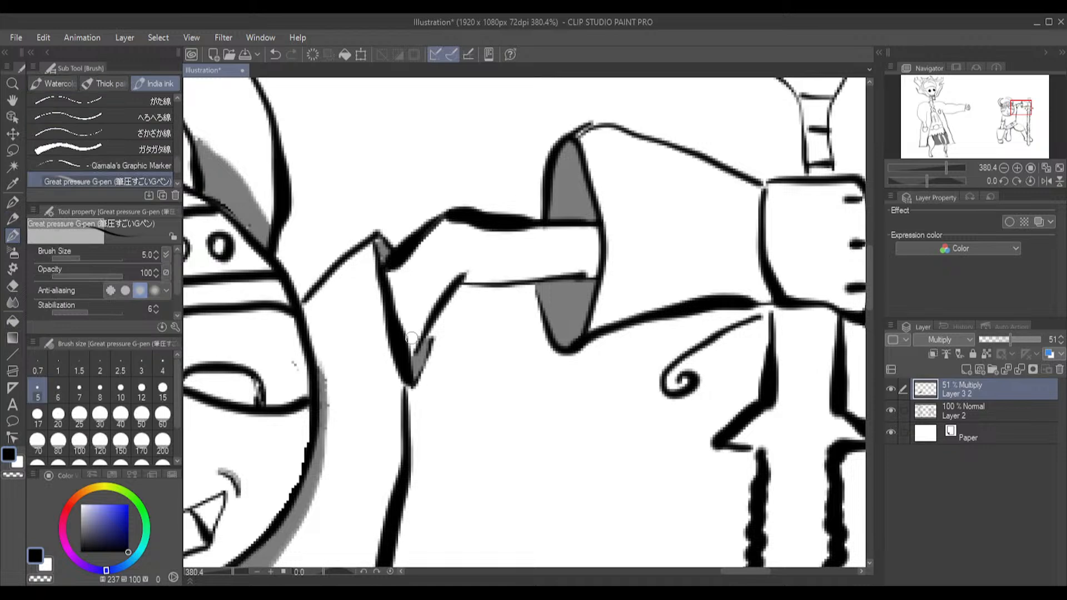
pyautogui.moveTo(421, 336); pyautogui.dragTo(404, 259)
pyautogui.moveTo(588, 230)
pyautogui.mouseDown()
pyautogui.moveTo(576, 239)
pyautogui.moveTo(581, 272)
pyautogui.mouseUp()
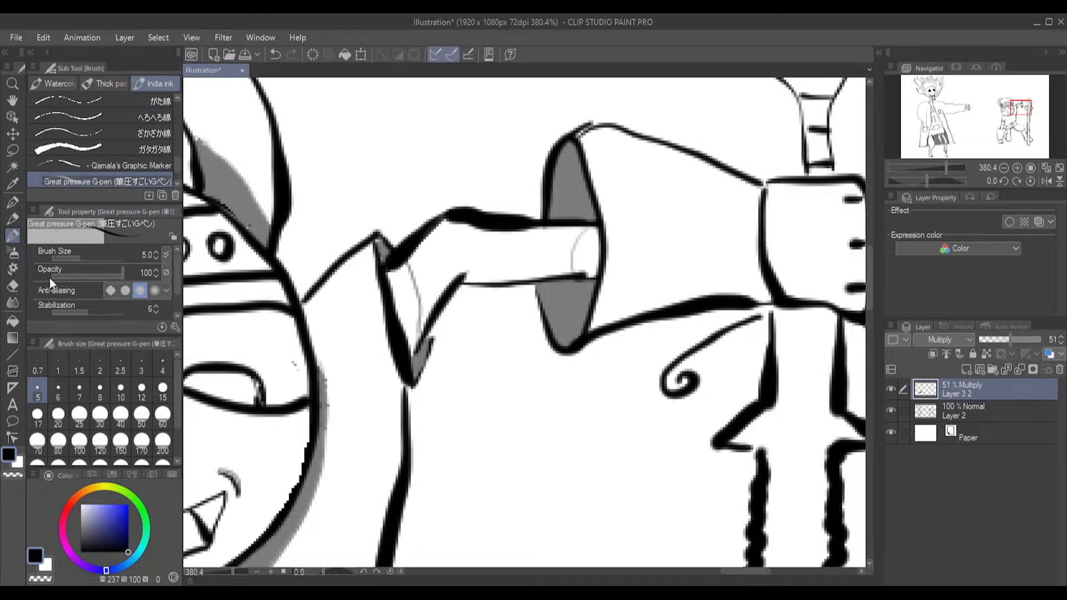
# Set the G-pen opacity to 53, try filling the two outlined arm shadows at 100 fill opacity, and undo the fills
pyautogui.moveTo(95, 273); pyautogui.dragTo(91, 270)
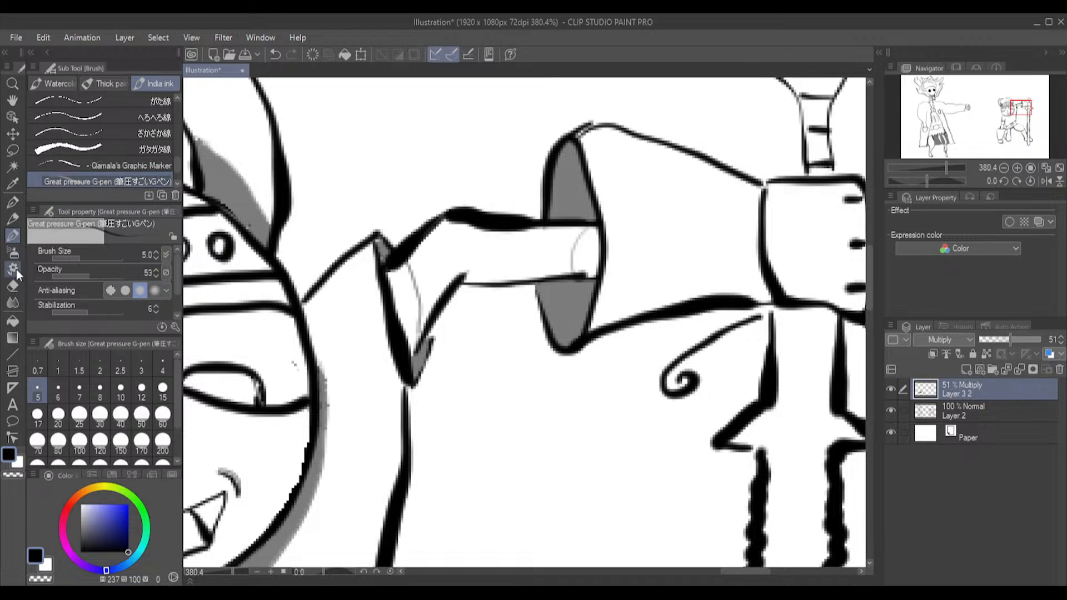
pyautogui.click(13, 320)
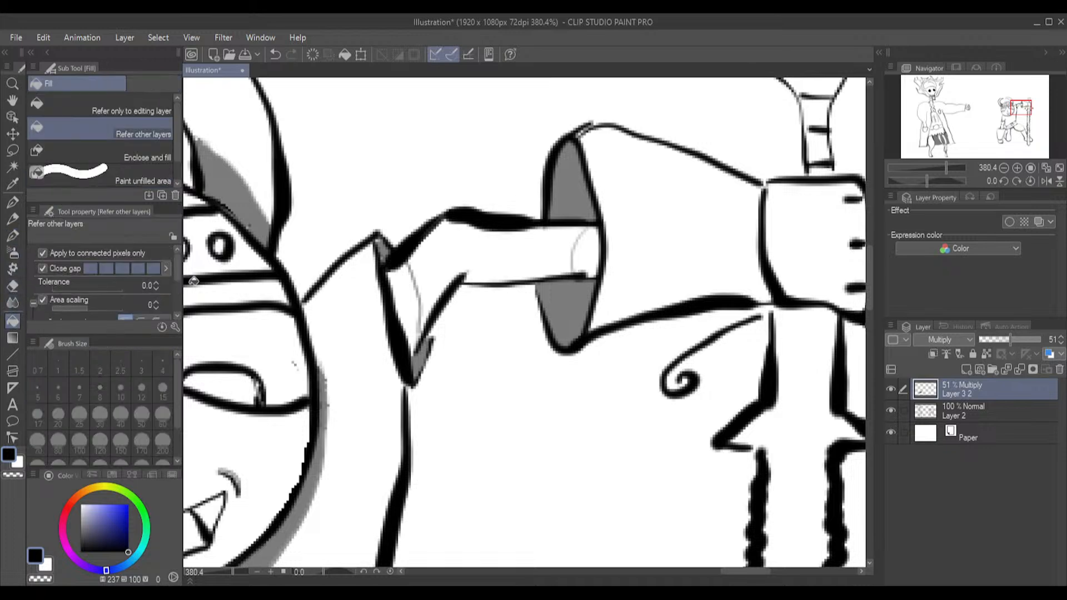
pyautogui.click(409, 298)
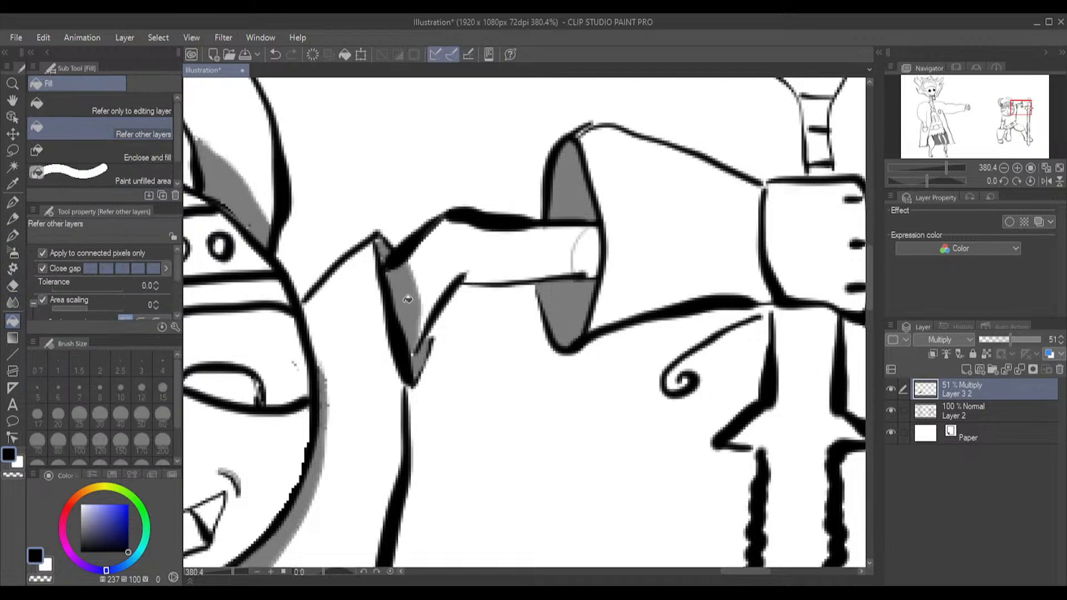
pyautogui.click(593, 251)
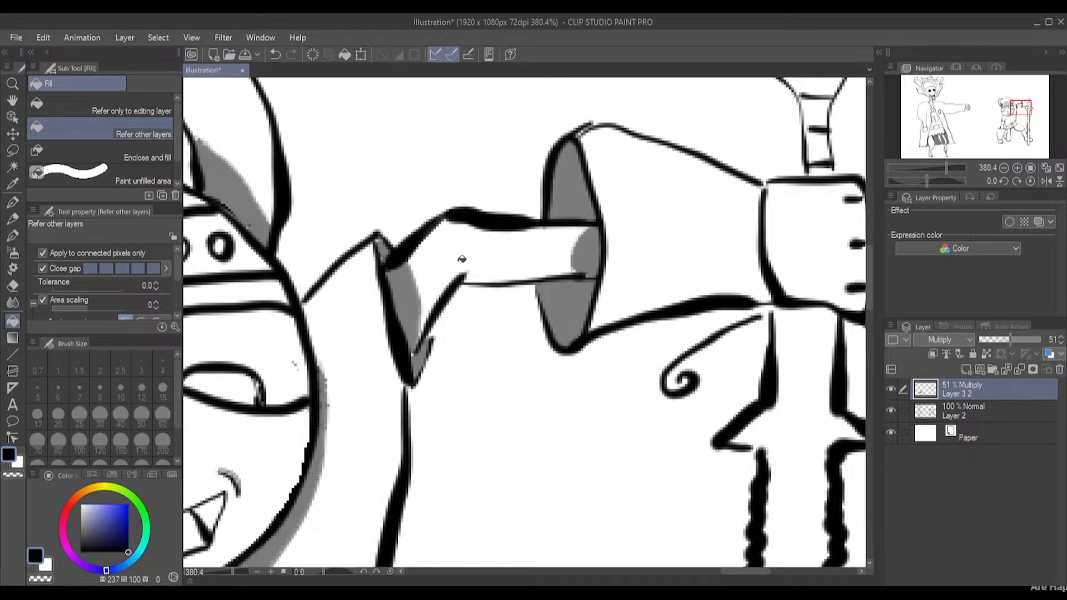
pyautogui.hotkey('ctrl', 'z')
pyautogui.hotkey('ctrl', 'z')
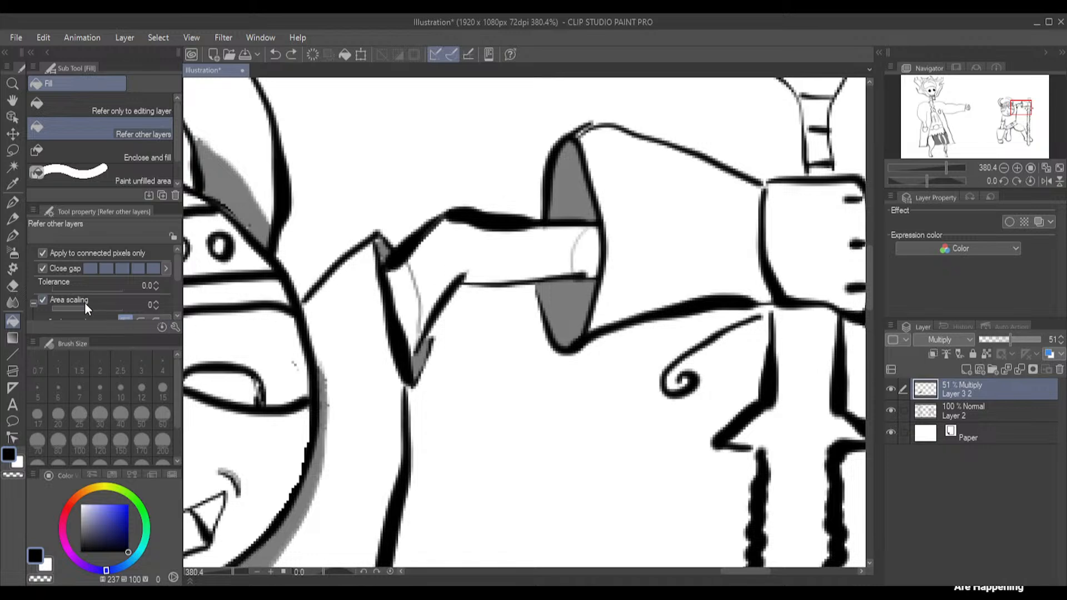
# Set the fill opacity to 39 and fill both outlined shadows on the raised arm, applying the fill twice to each
pyautogui.moveTo(176, 261); pyautogui.dragTo(183, 305)
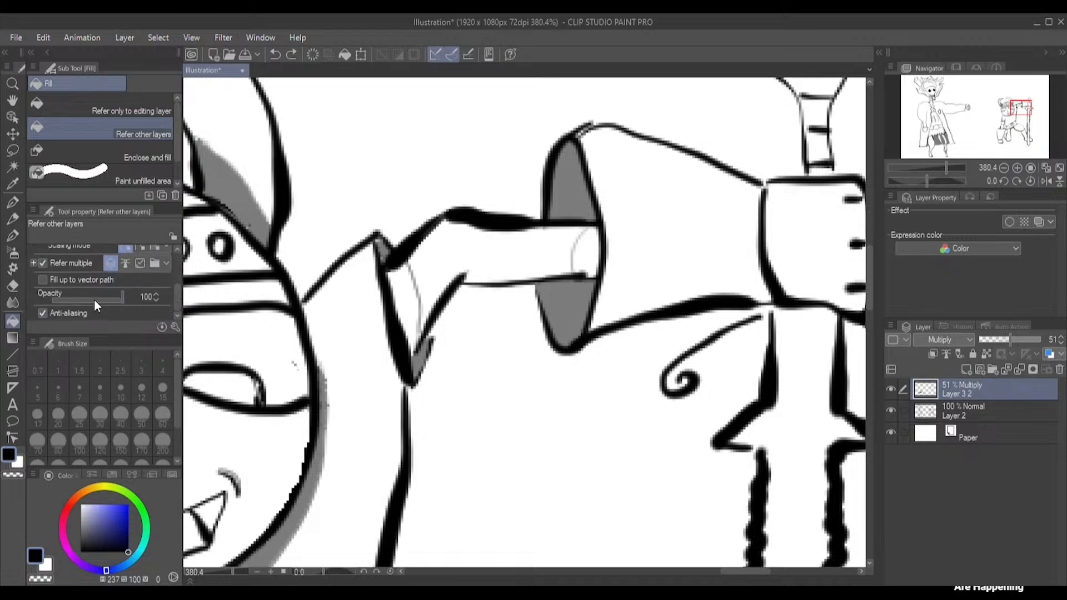
pyautogui.moveTo(94, 299); pyautogui.dragTo(79, 302)
pyautogui.click(410, 297)
pyautogui.click(592, 249)
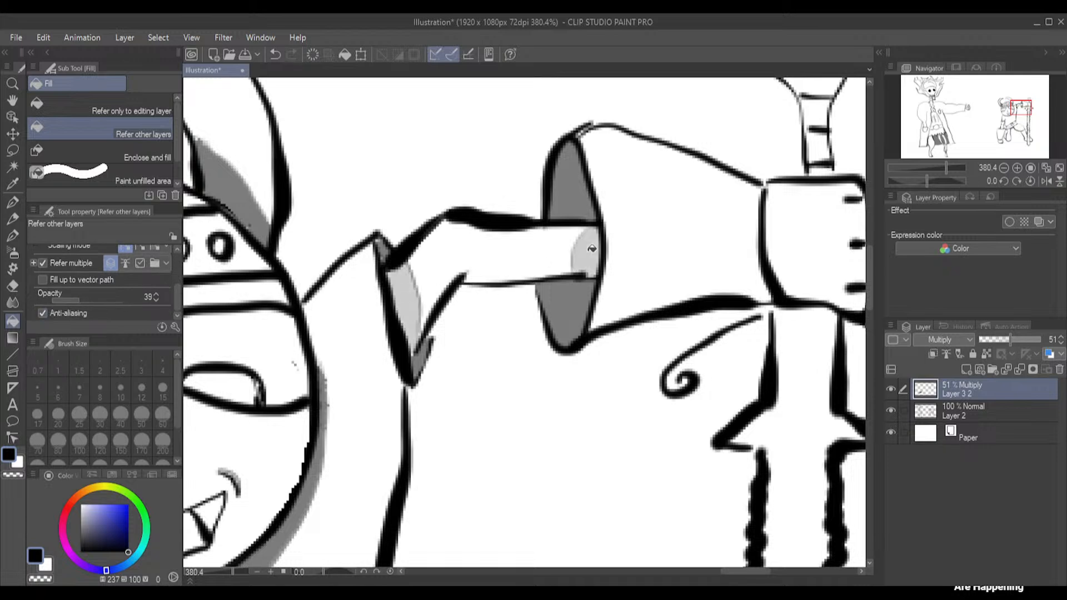
pyautogui.click(418, 293)
pyautogui.click(583, 246)
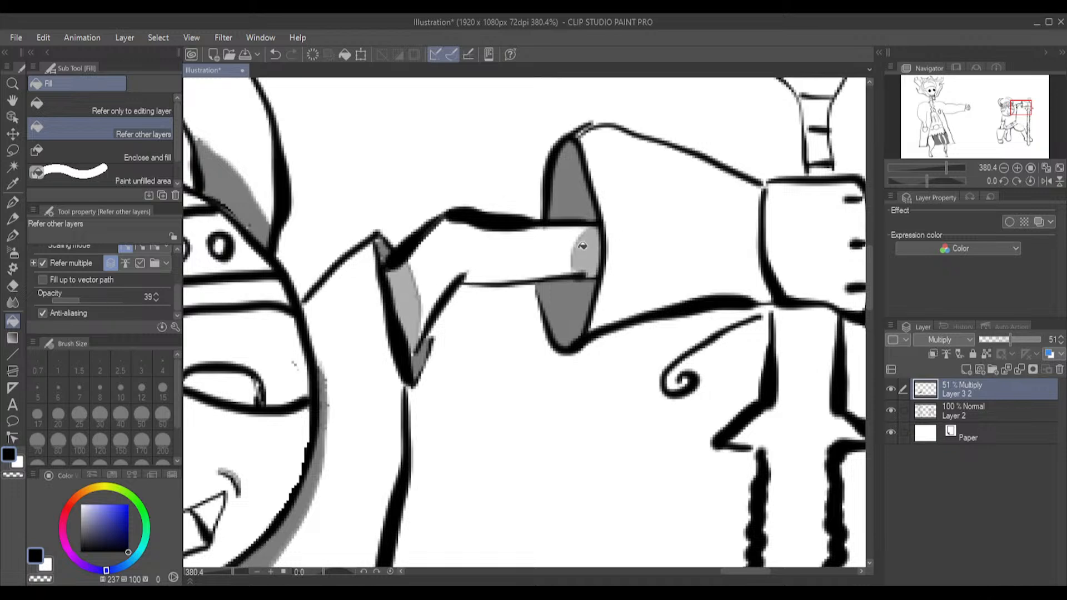
# Join the curled guard ornament to the sword hilt beneath the fist on Layer 2 with the G-pen at 100 opacity
pyautogui.scroll(-5, 501, 295)
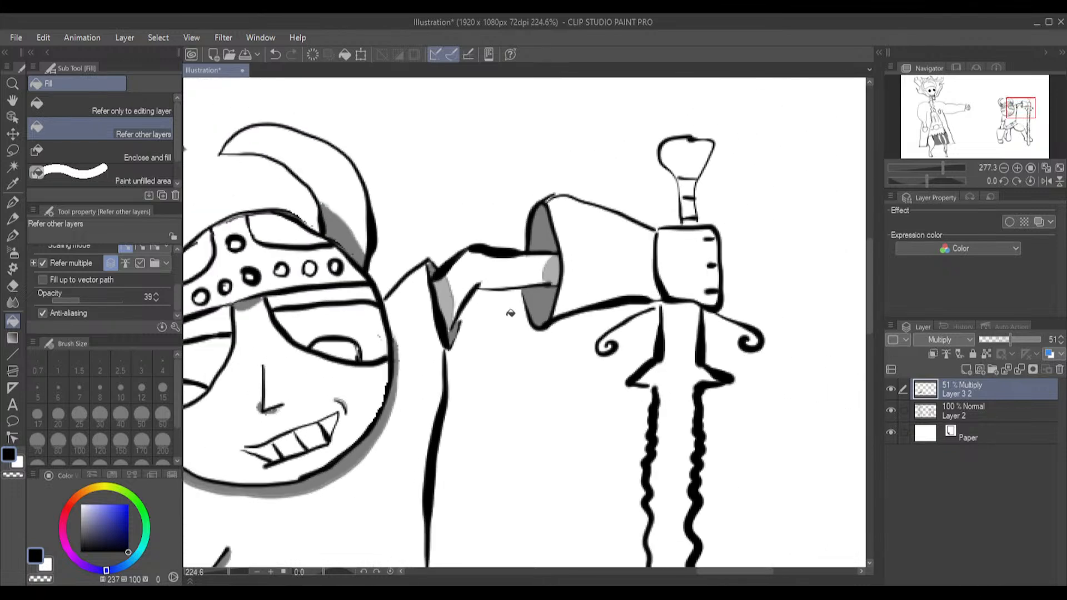
pyautogui.scroll(-2, 513, 325)
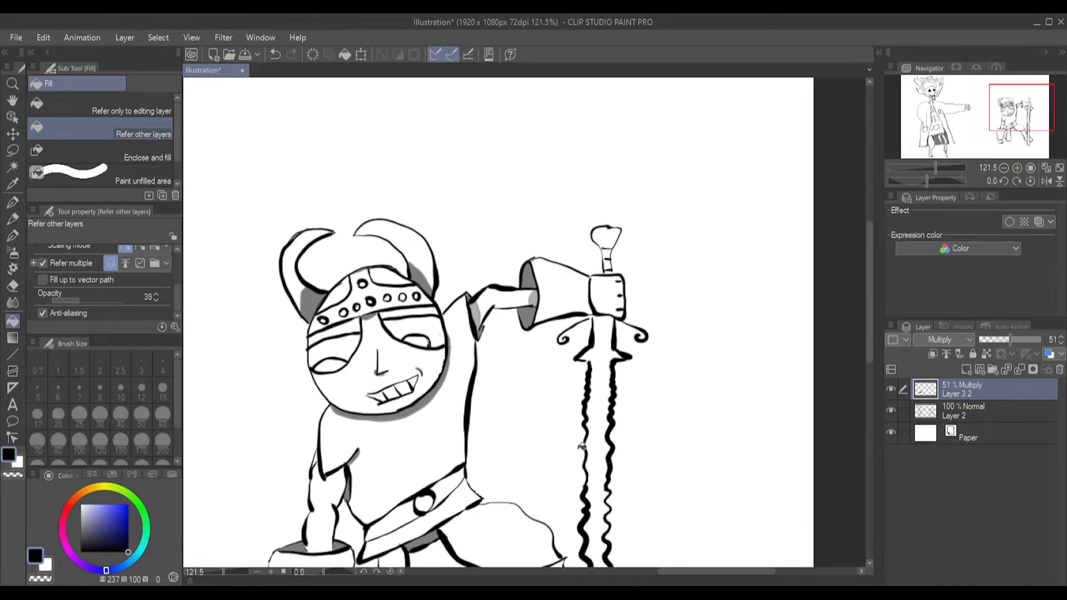
pyautogui.scroll(6, 599, 314)
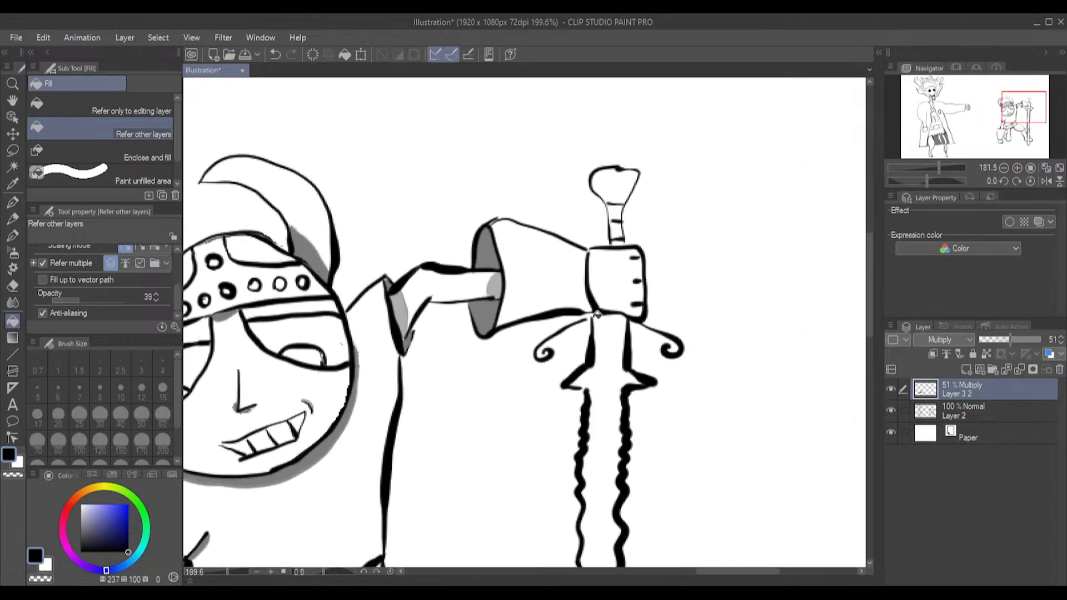
pyautogui.scroll(2, 597, 315)
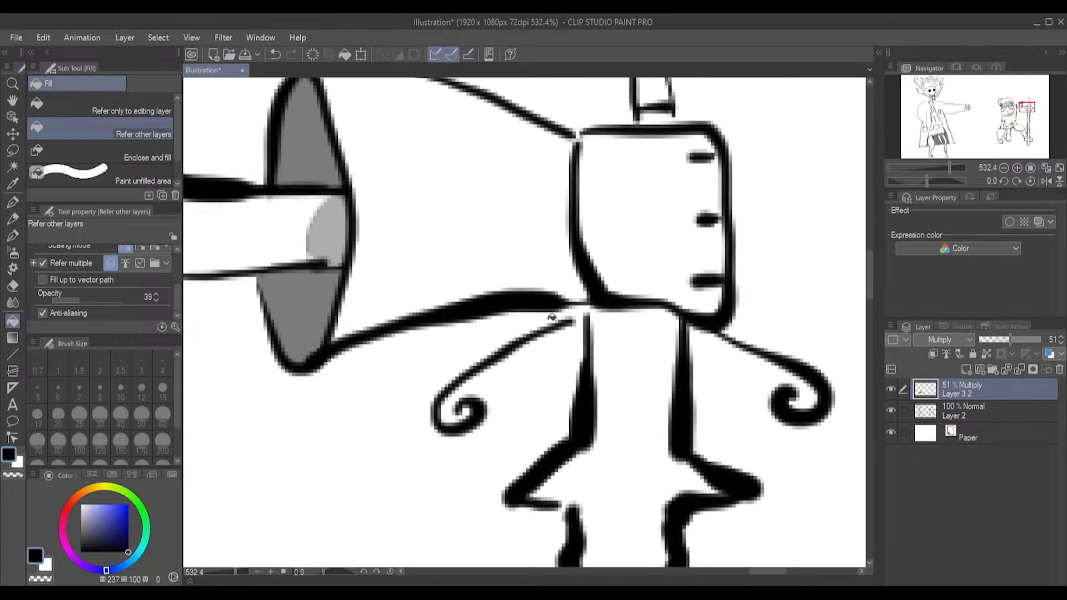
pyautogui.click(996, 411)
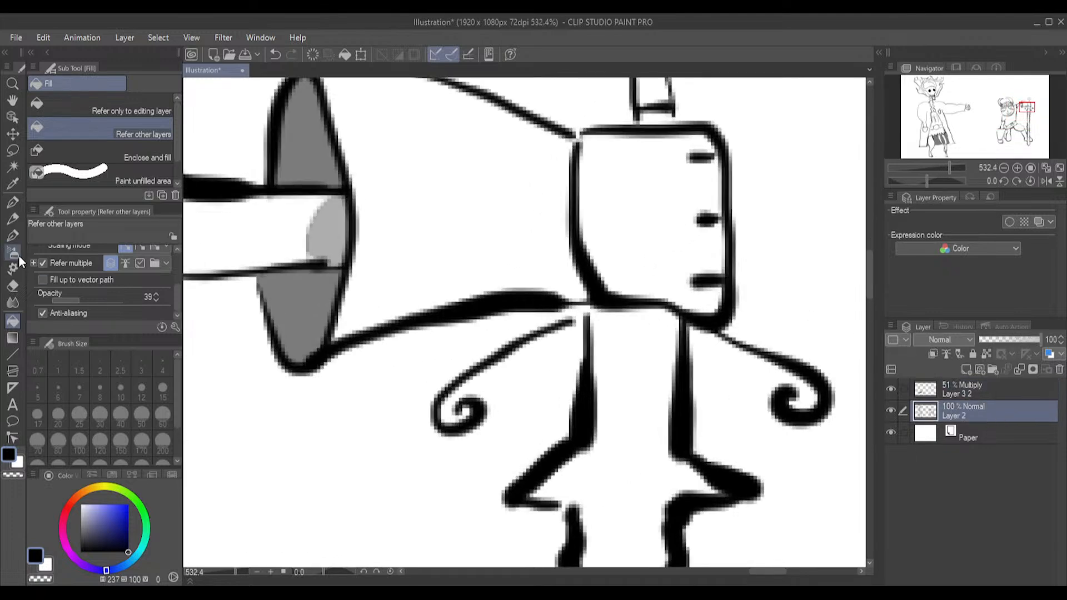
pyautogui.click(12, 235)
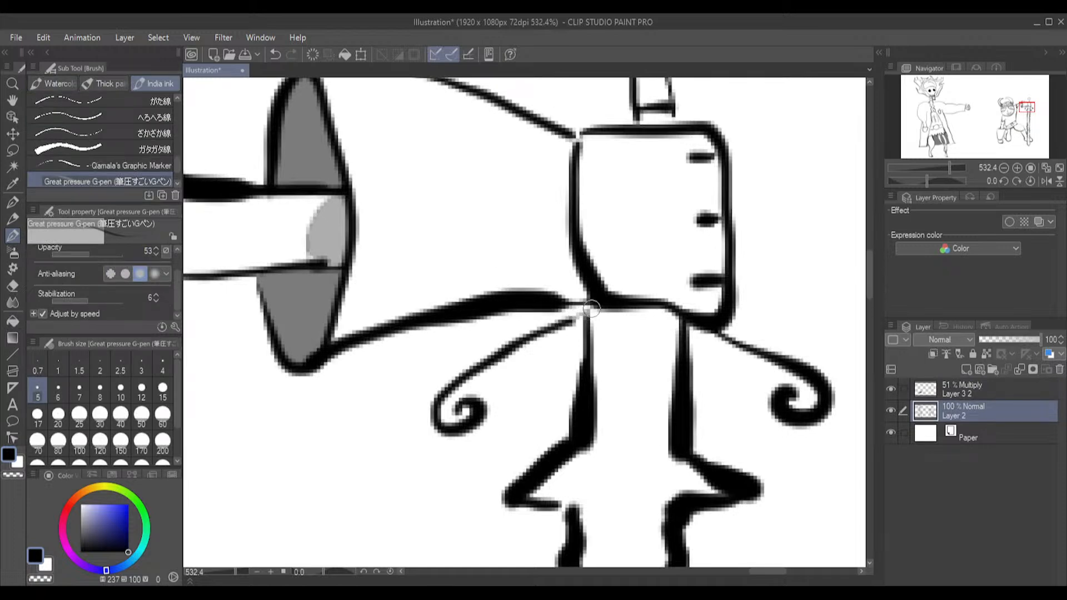
pyautogui.moveTo(590, 304)
pyautogui.mouseDown()
pyautogui.moveTo(562, 322)
pyautogui.moveTo(582, 312)
pyautogui.moveTo(572, 319)
pyautogui.mouseUp()
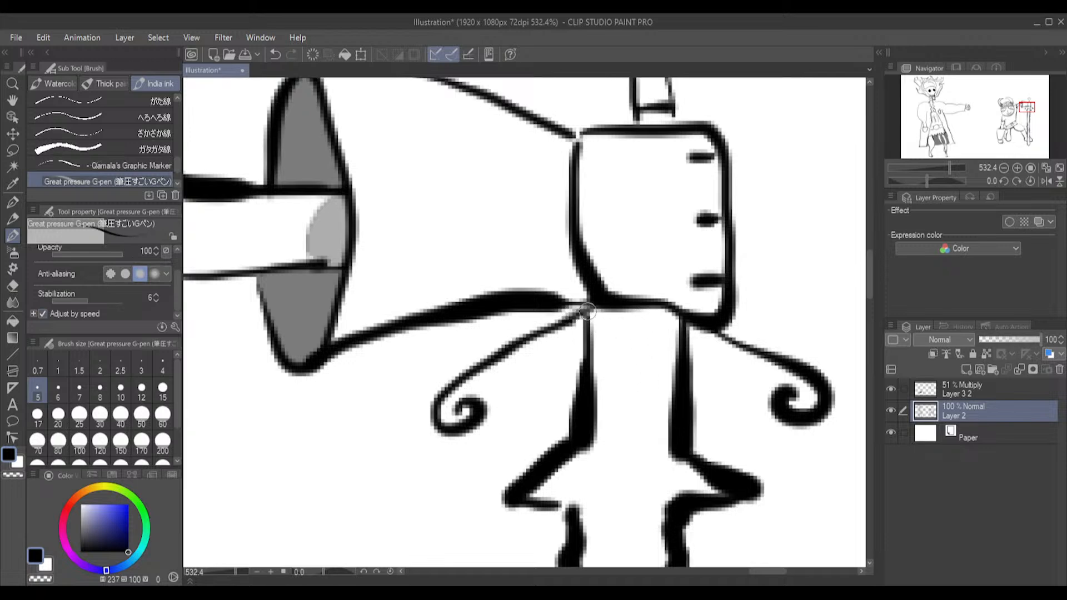
pyautogui.moveTo(588, 310); pyautogui.dragTo(568, 321)
# Outline a curved shadow across the sword hilt beneath the fist on the Multiply layer and fill it at 100 opacity
pyautogui.click(990, 388)
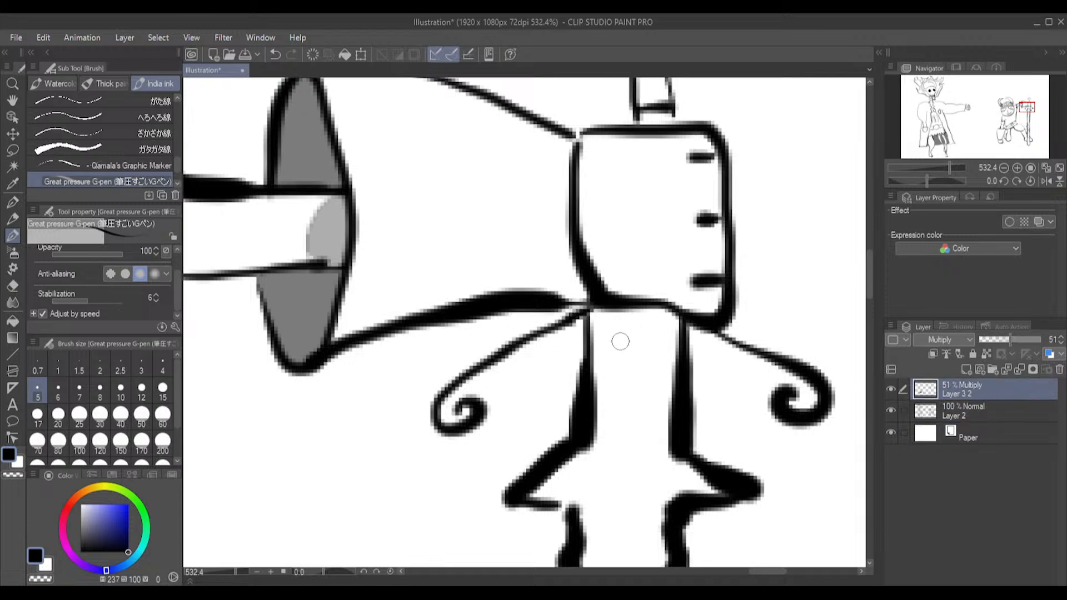
pyautogui.moveTo(593, 327); pyautogui.dragTo(679, 327)
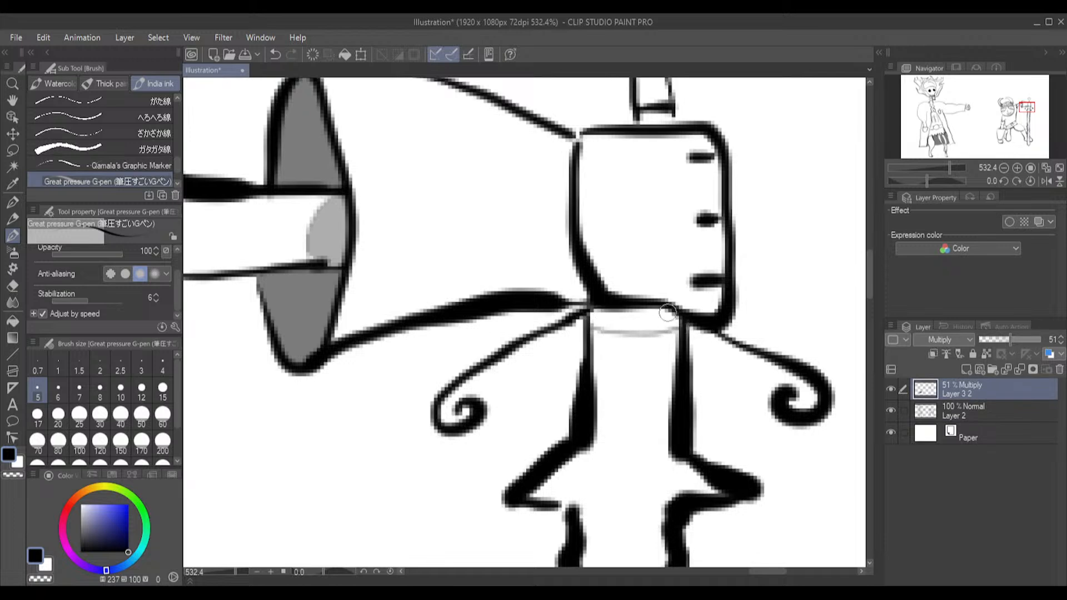
pyautogui.click(17, 320)
pyautogui.click(647, 318)
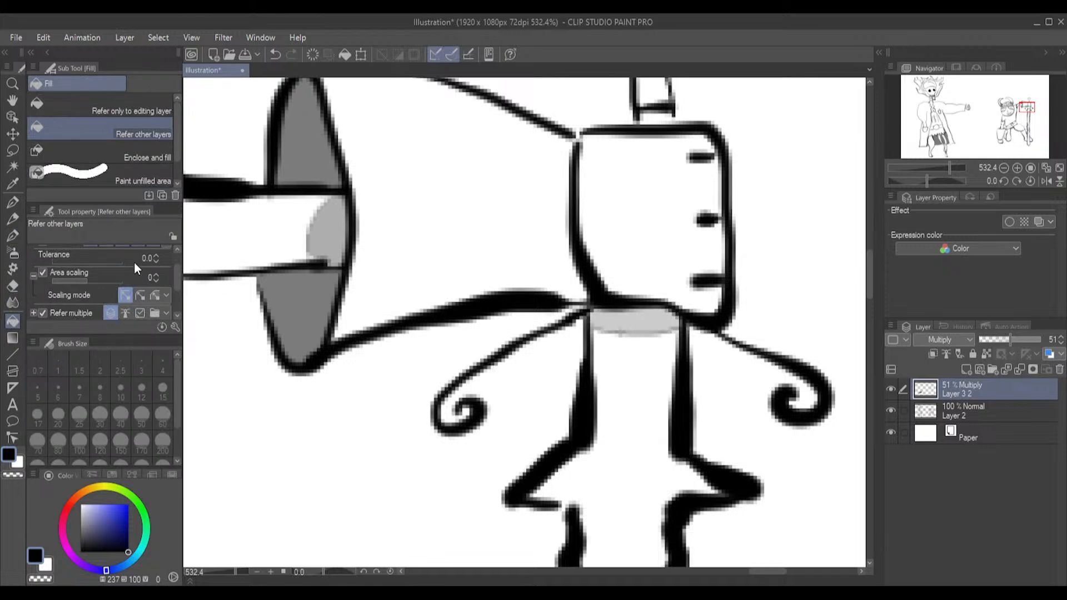
pyautogui.hotkey('ctrl', 'z')
pyautogui.moveTo(178, 275); pyautogui.dragTo(178, 306)
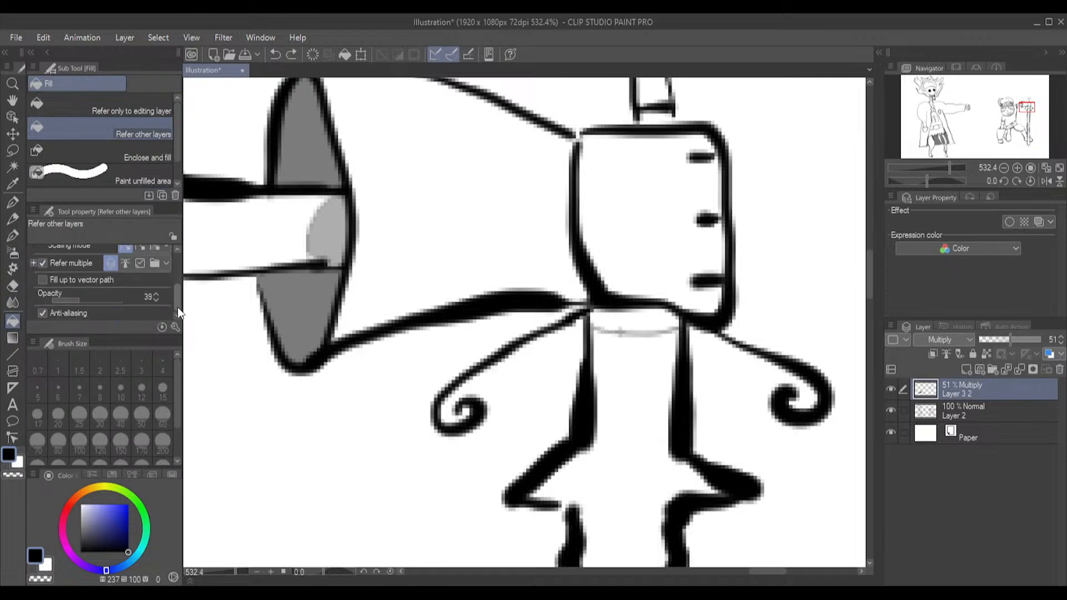
pyautogui.click(638, 323)
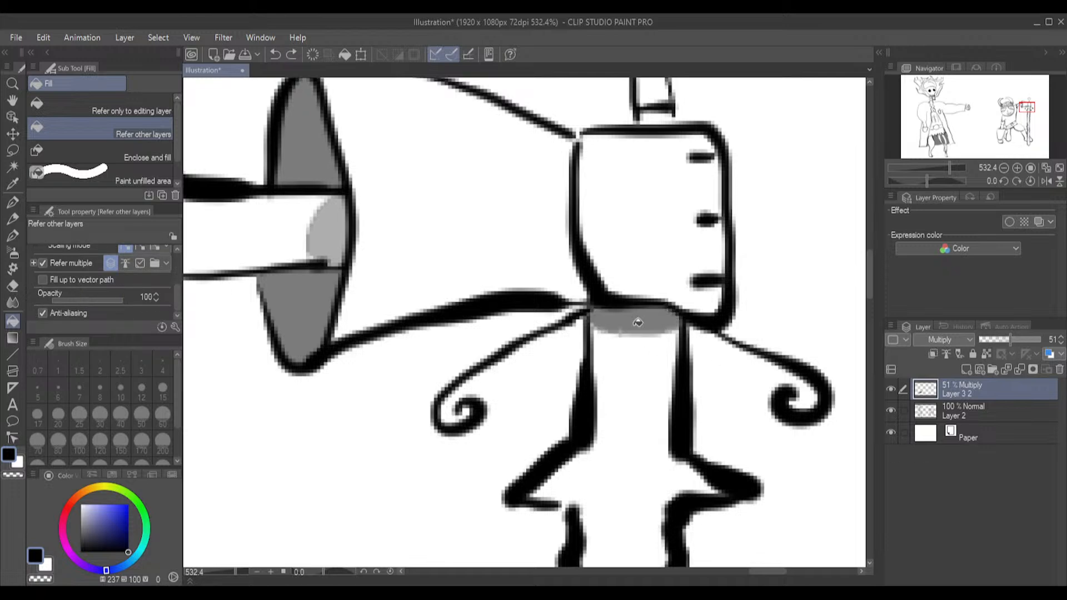
# Fill the small hilt segment just above the fist, and outline and fill shadows in the upper corners of the pommel
pyautogui.moveTo(872, 273)
pyautogui.mouseDown()
pyautogui.moveTo(869, 258)
pyautogui.moveTo(839, 247)
pyautogui.mouseUp()
pyautogui.click(654, 360)
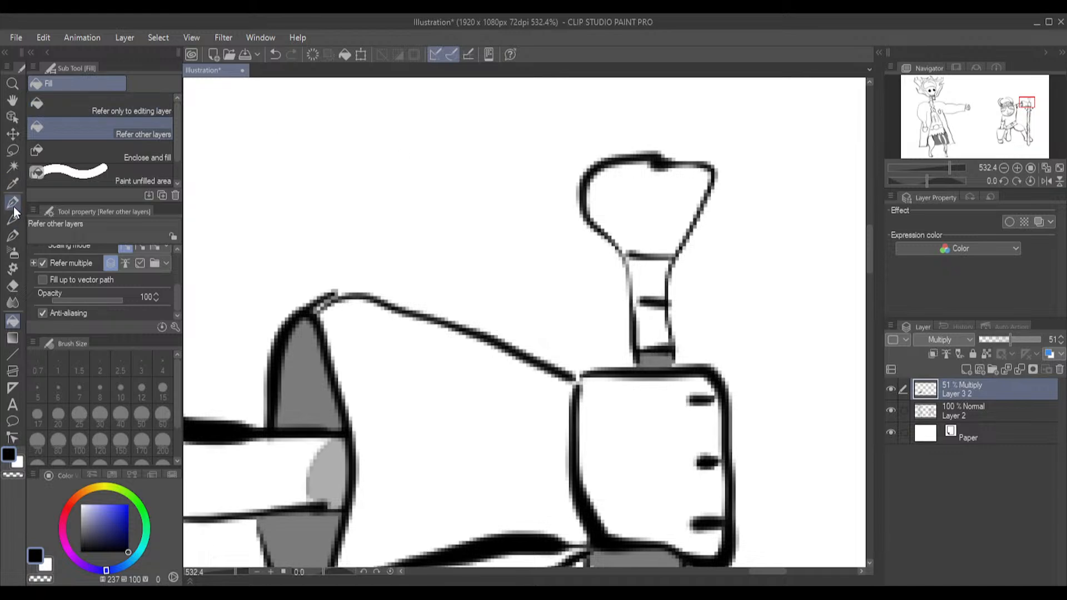
pyautogui.click(13, 235)
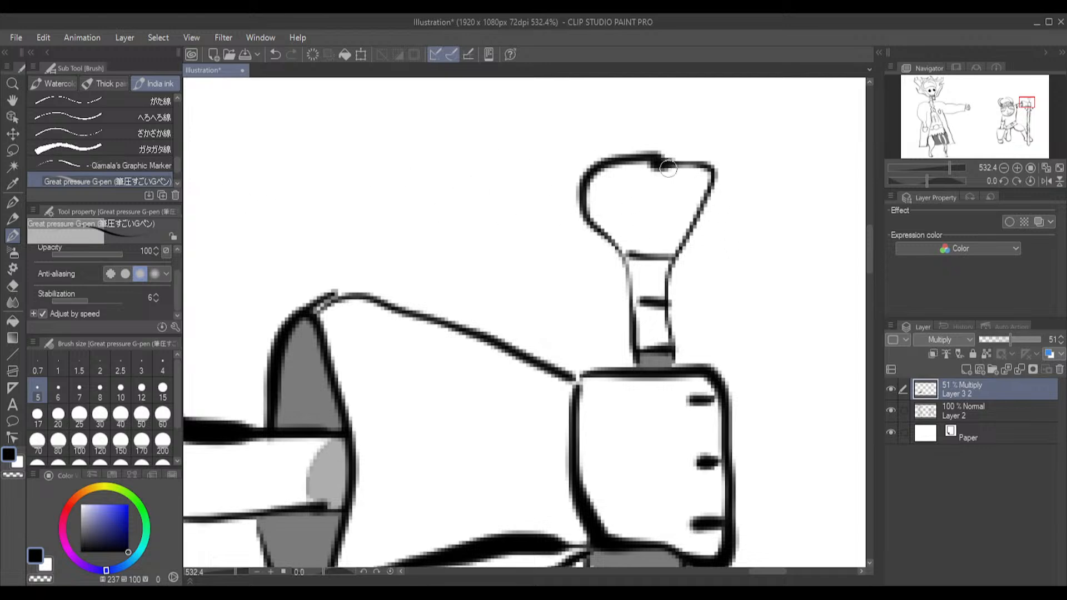
pyautogui.moveTo(671, 153)
pyautogui.mouseDown()
pyautogui.moveTo(711, 162)
pyautogui.moveTo(662, 153)
pyautogui.moveTo(690, 160)
pyautogui.moveTo(691, 179)
pyautogui.moveTo(675, 167)
pyautogui.moveTo(701, 192)
pyautogui.moveTo(676, 166)
pyautogui.moveTo(606, 174)
pyautogui.moveTo(589, 191)
pyautogui.mouseUp()
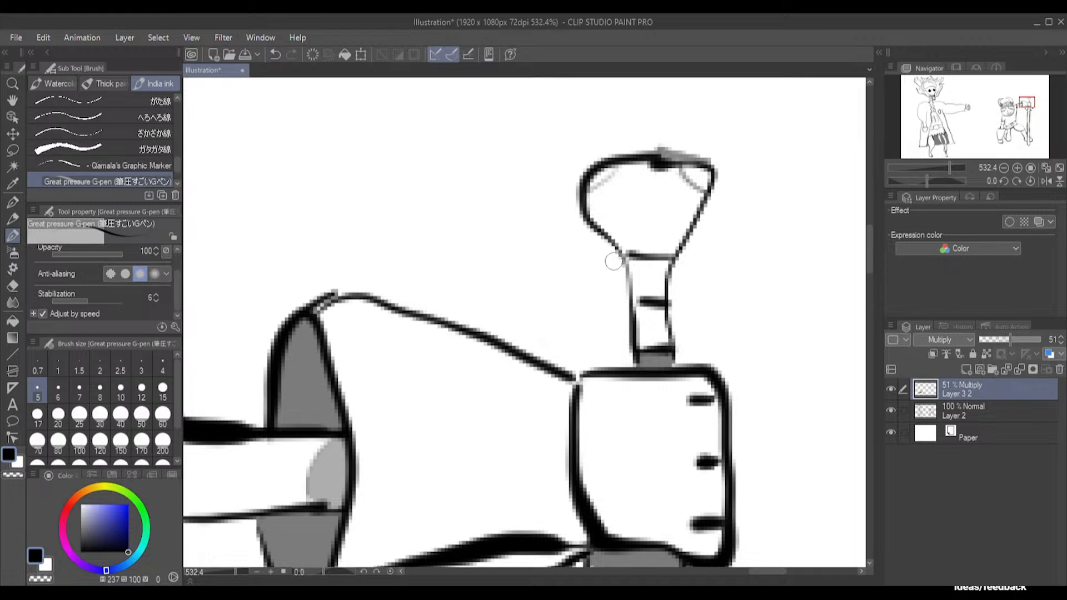
pyautogui.moveTo(621, 247); pyautogui.dragTo(593, 220)
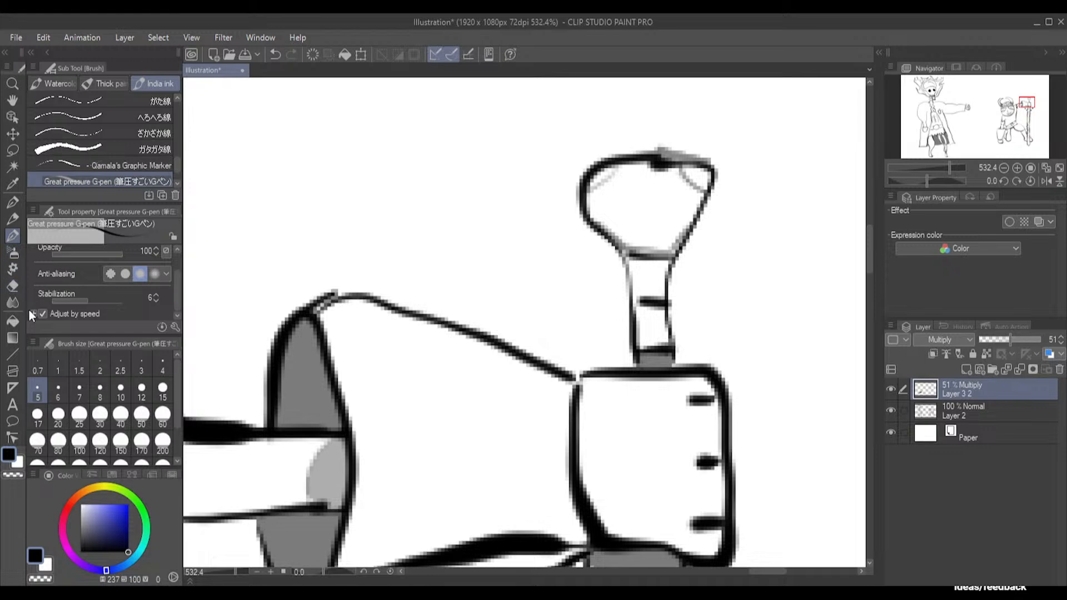
pyautogui.click(13, 323)
pyautogui.click(603, 176)
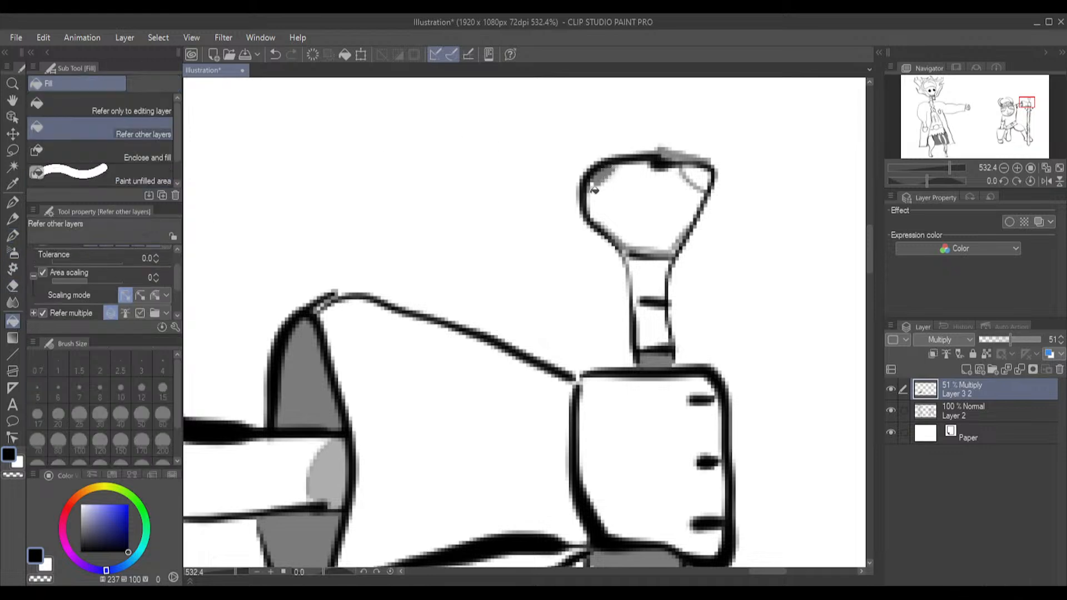
pyautogui.click(595, 181)
pyautogui.click(704, 179)
pyautogui.scroll(-8, 719, 227)
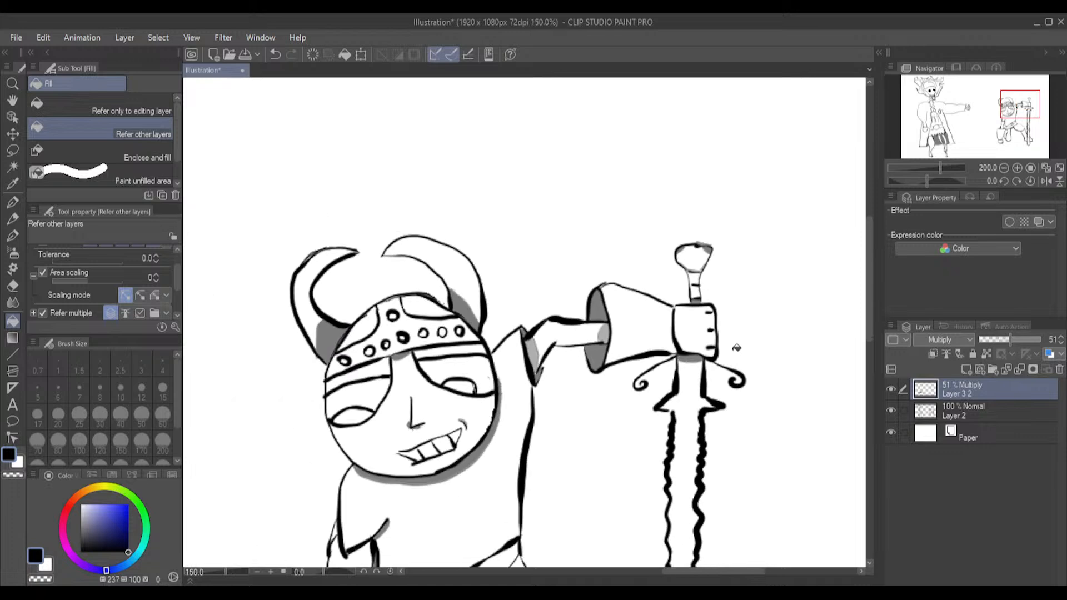
# Outline a shadow beneath the foot on both sides of the sword tip with the G-pen and fill both parts
pyautogui.moveTo(868, 276); pyautogui.dragTo(866, 379)
pyautogui.scroll(4, 639, 439)
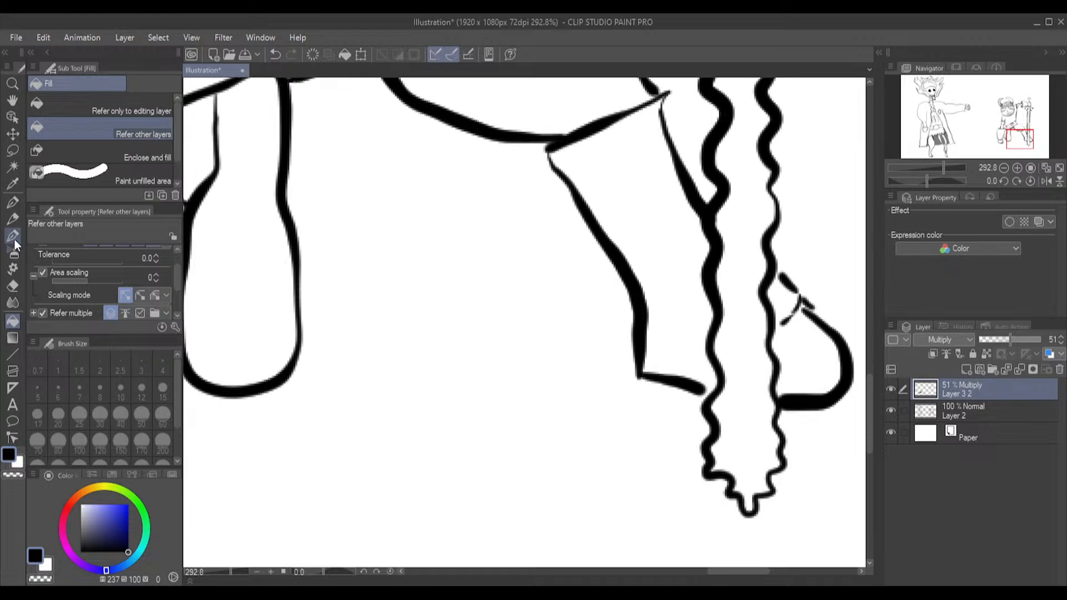
pyautogui.click(14, 238)
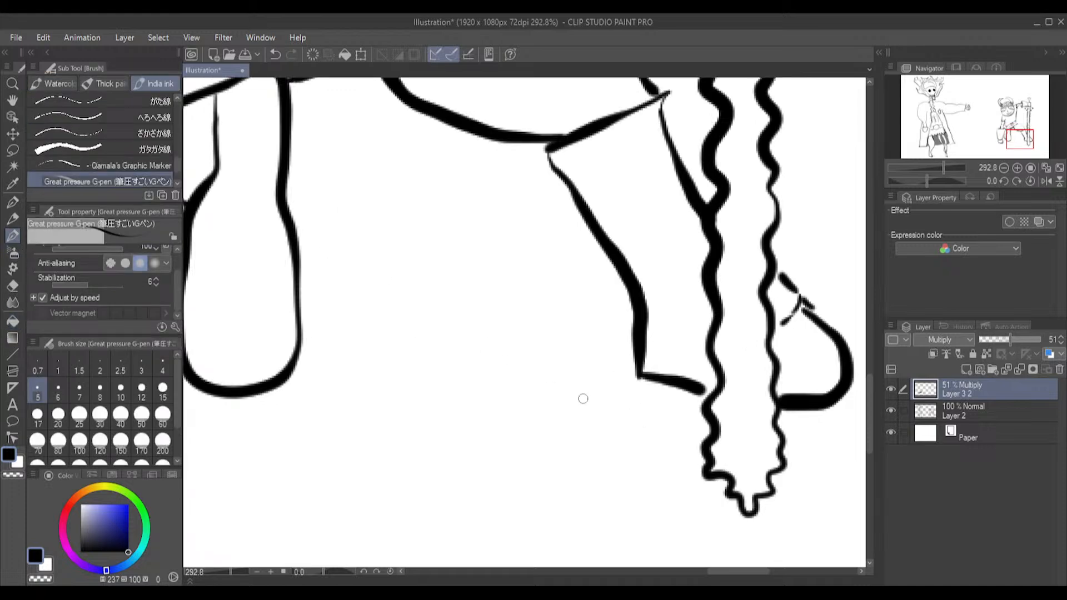
pyautogui.moveTo(633, 340)
pyautogui.mouseDown()
pyautogui.moveTo(620, 384)
pyautogui.moveTo(634, 404)
pyautogui.moveTo(706, 434)
pyautogui.mouseUp()
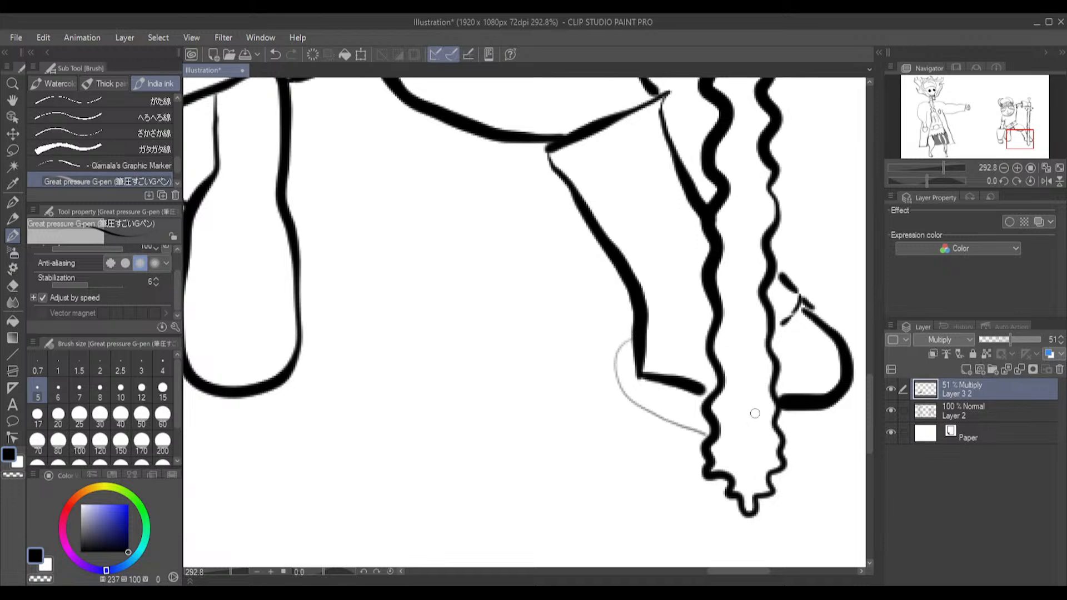
pyautogui.moveTo(784, 430); pyautogui.dragTo(847, 401)
pyautogui.click(13, 322)
pyautogui.click(655, 405)
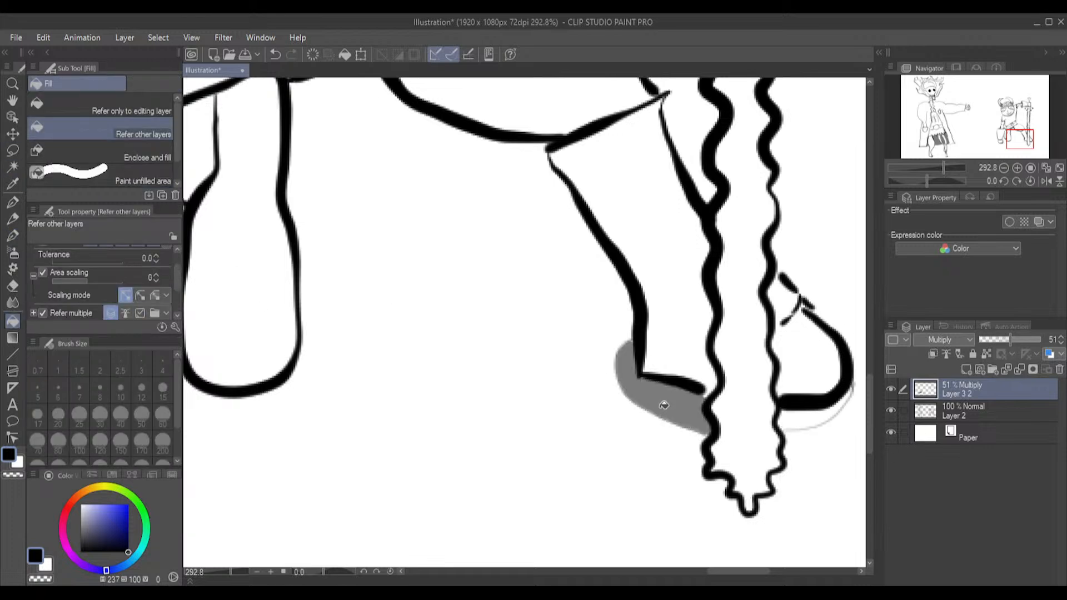
pyautogui.click(817, 417)
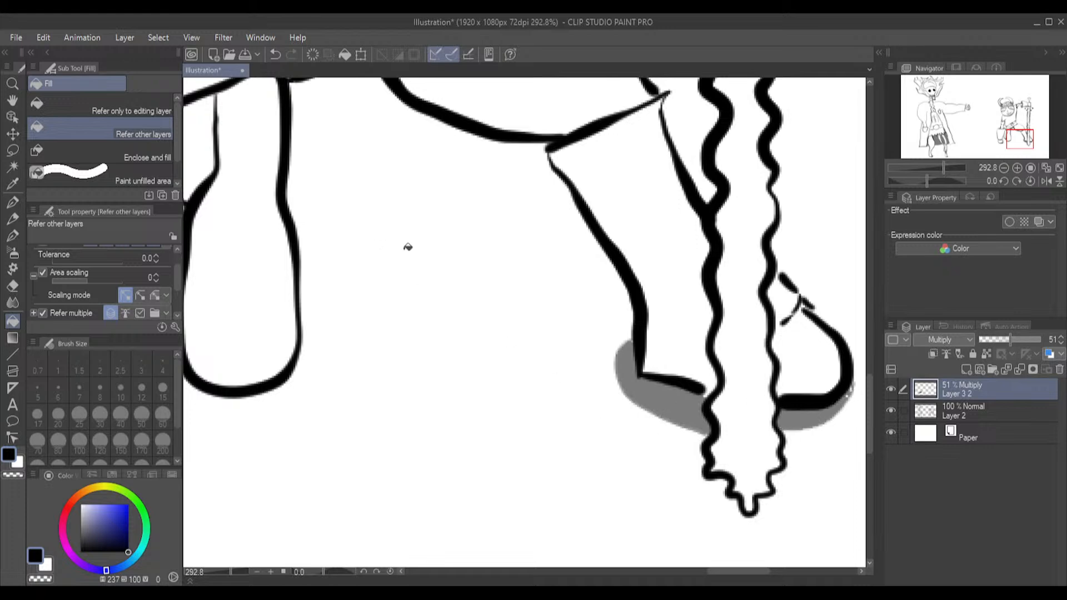
# Outline a thin curved shadow along the upper edge of the boot where it meets the bent leg and fill it
pyautogui.scroll(-2, 415, 220)
pyautogui.scroll(2, 412, 226)
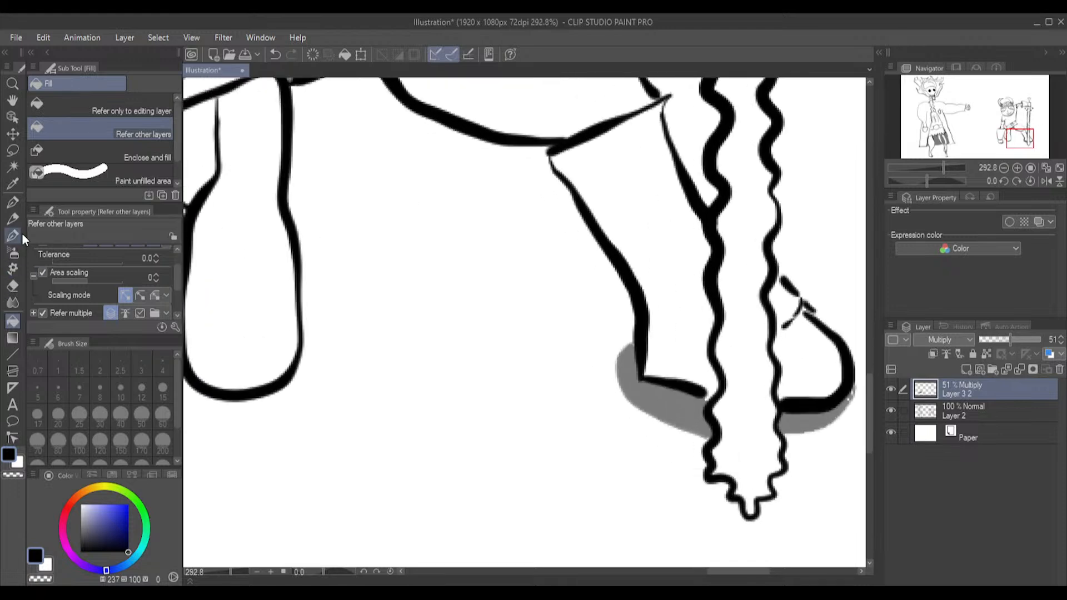
pyautogui.click(21, 236)
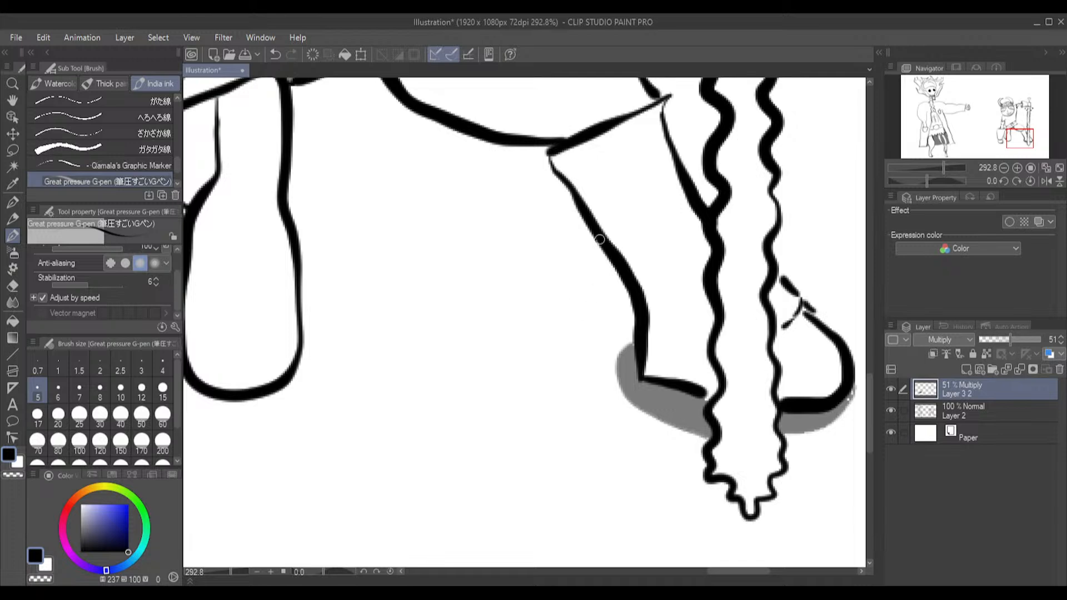
pyautogui.moveTo(536, 137); pyautogui.dragTo(649, 101)
pyautogui.click(13, 320)
pyautogui.click(572, 130)
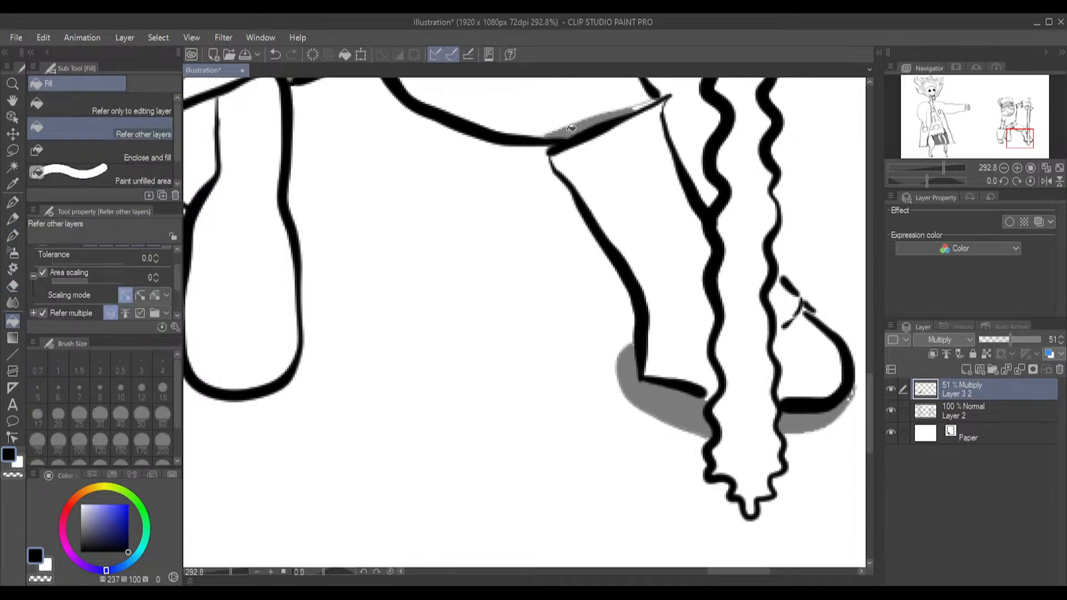
# Fill the unfilled slivers at the tapered end of the boot-top shadow, and undo the accidental background fill
pyautogui.scroll(6, 640, 105)
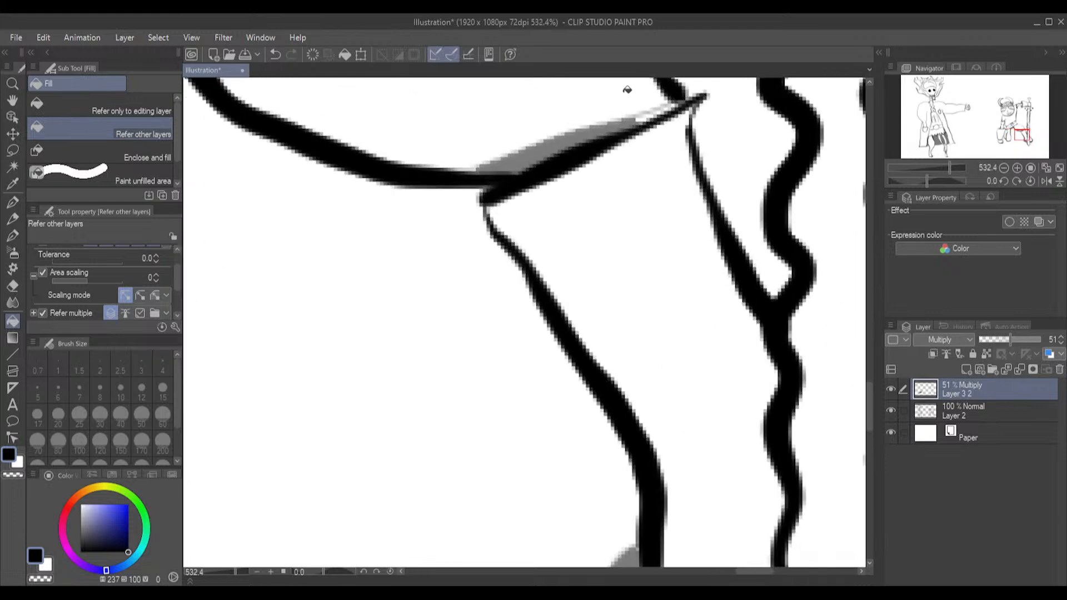
pyautogui.click(653, 127)
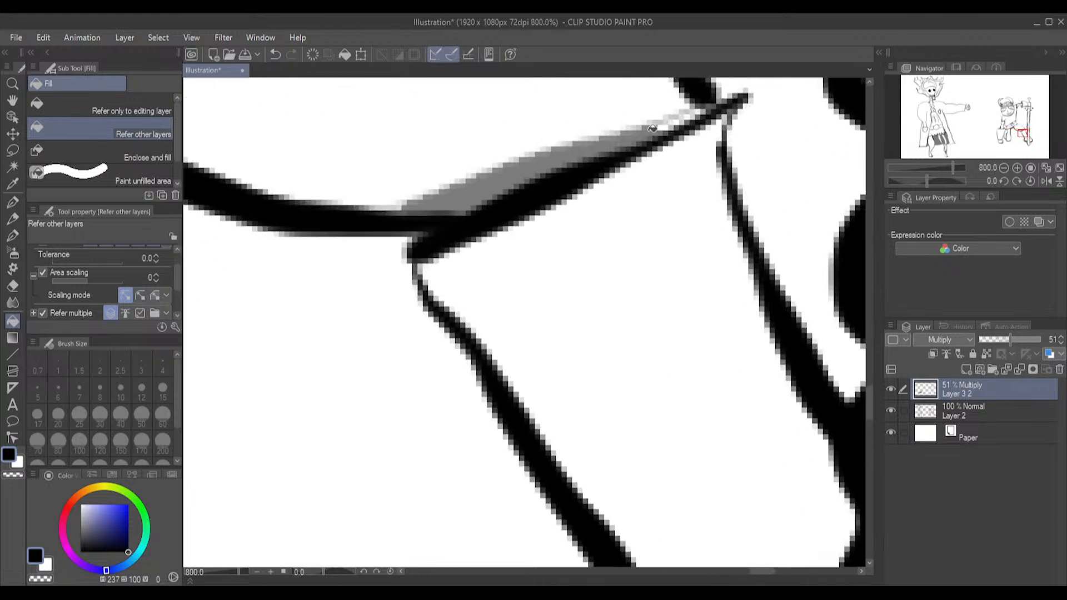
pyautogui.click(664, 125)
pyautogui.click(700, 111)
pyautogui.click(692, 116)
pyautogui.scroll(-5, 362, 238)
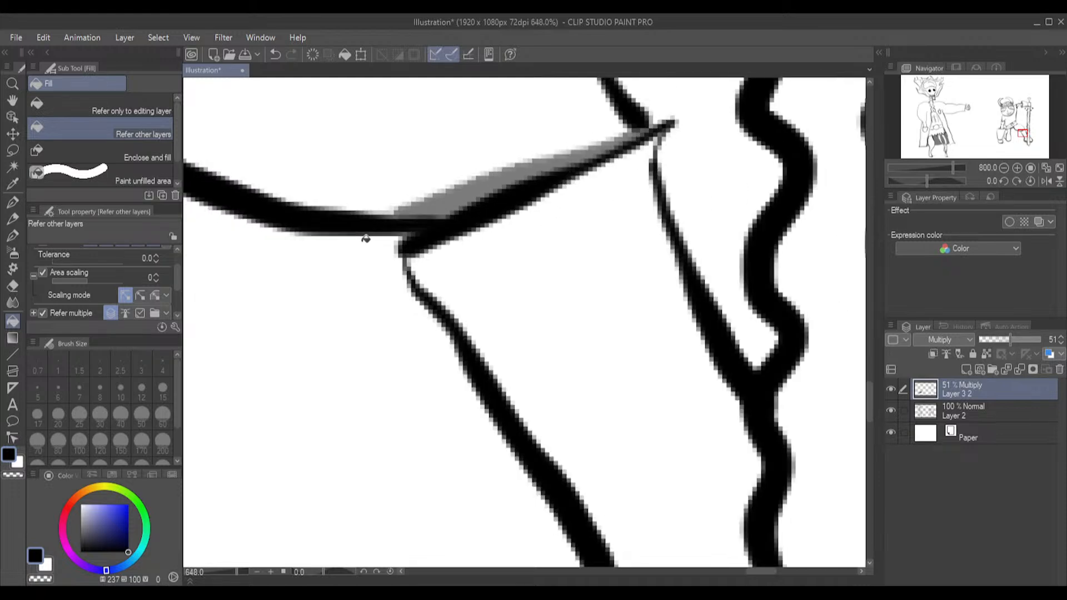
pyautogui.scroll(-3, 384, 277)
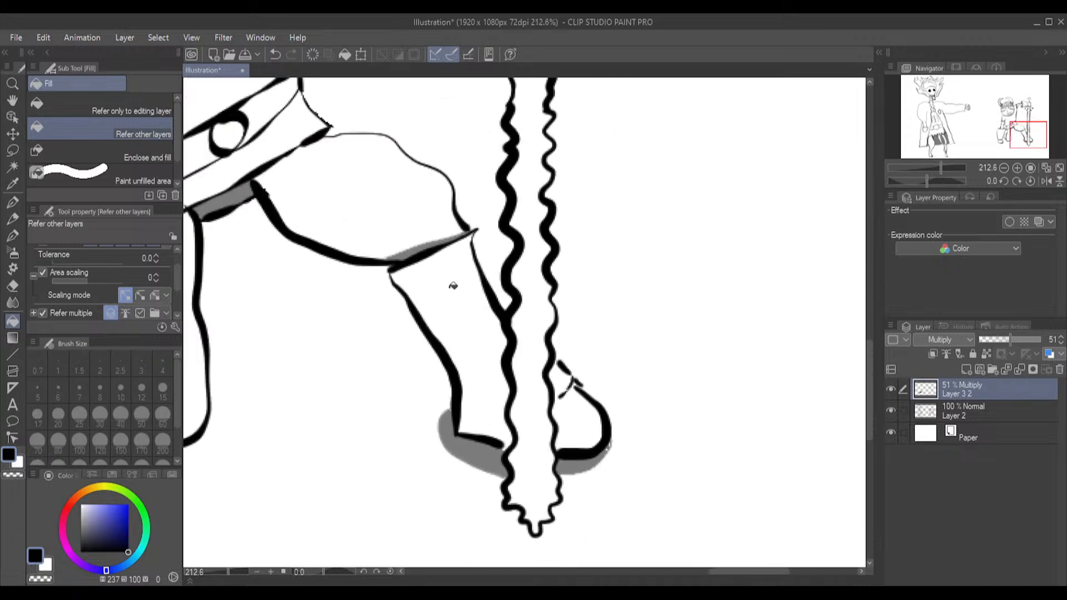
pyautogui.click(746, 562)
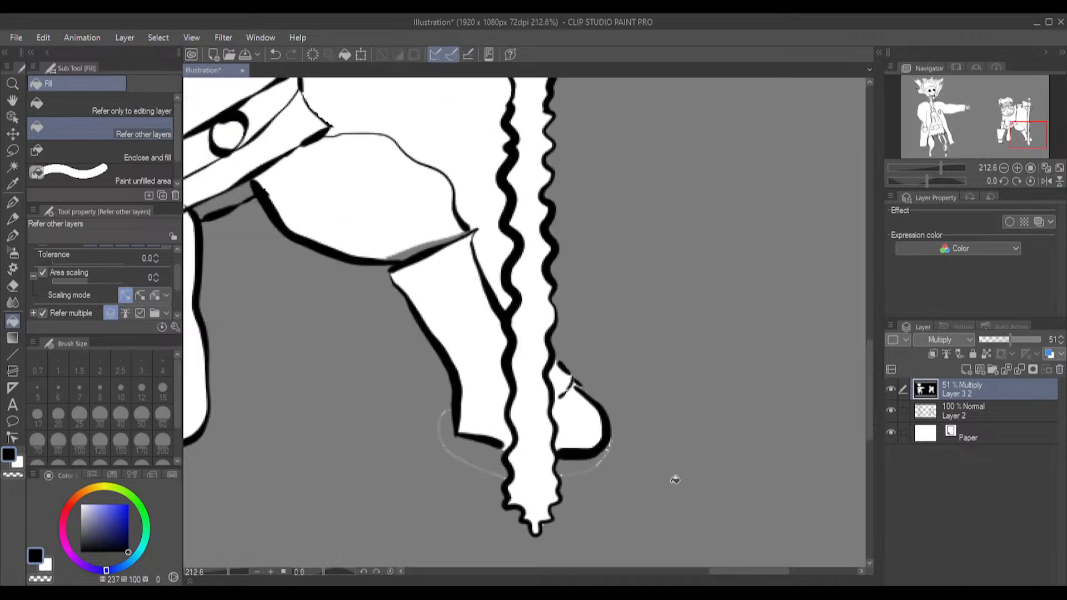
pyautogui.hotkey('ctrl', 'z')
# Set the fill opacity to 13 and fill the narrow flap between the lowered gauntlet and the leg
pyautogui.moveTo(733, 571); pyautogui.dragTo(684, 582)
pyautogui.scroll(4, 564, 418)
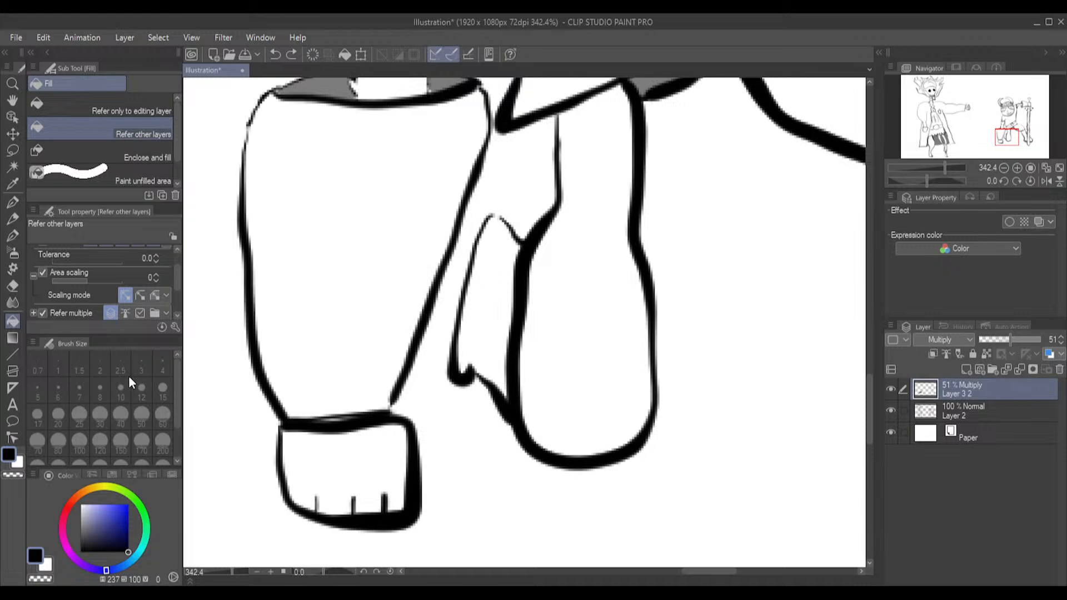
pyautogui.scroll(-3, 175, 279)
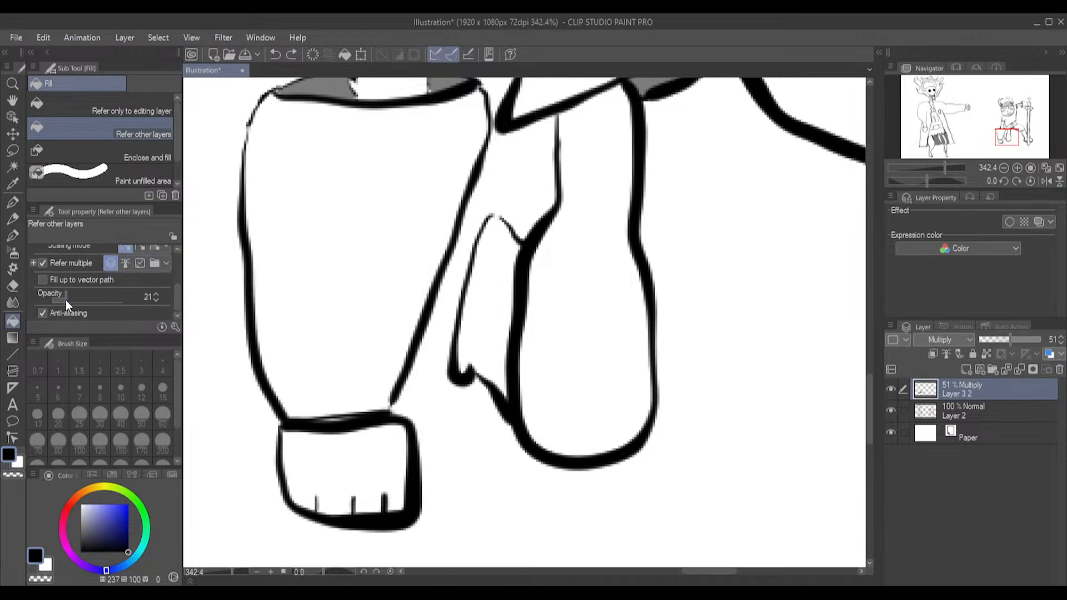
pyautogui.click(501, 313)
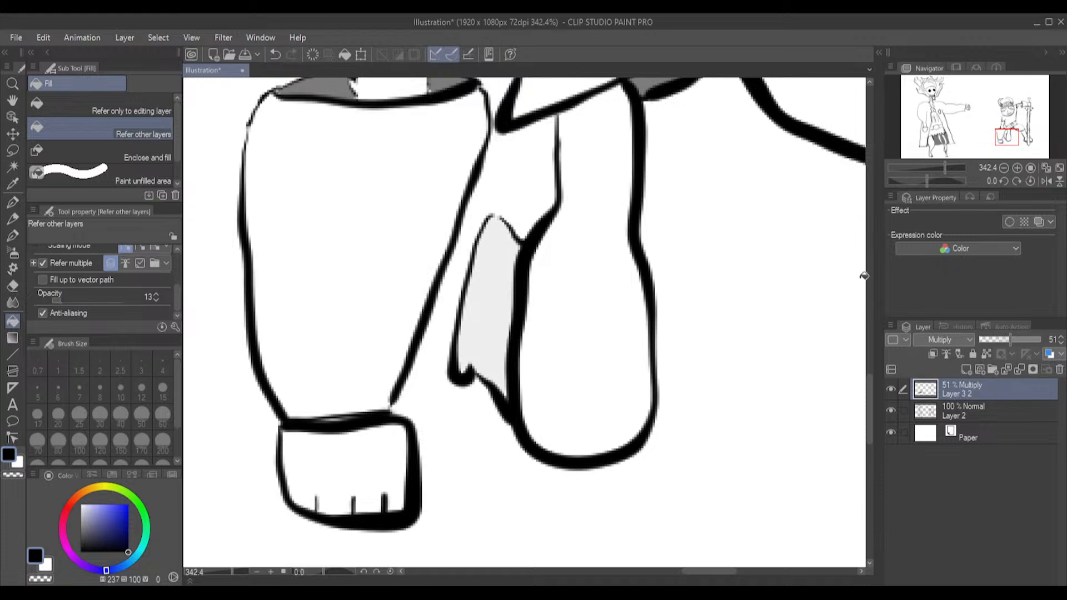
# Set the fill opacity to 100, then outline and fill the shadows that the belt casts on both legs
pyautogui.moveTo(868, 389); pyautogui.dragTo(868, 354)
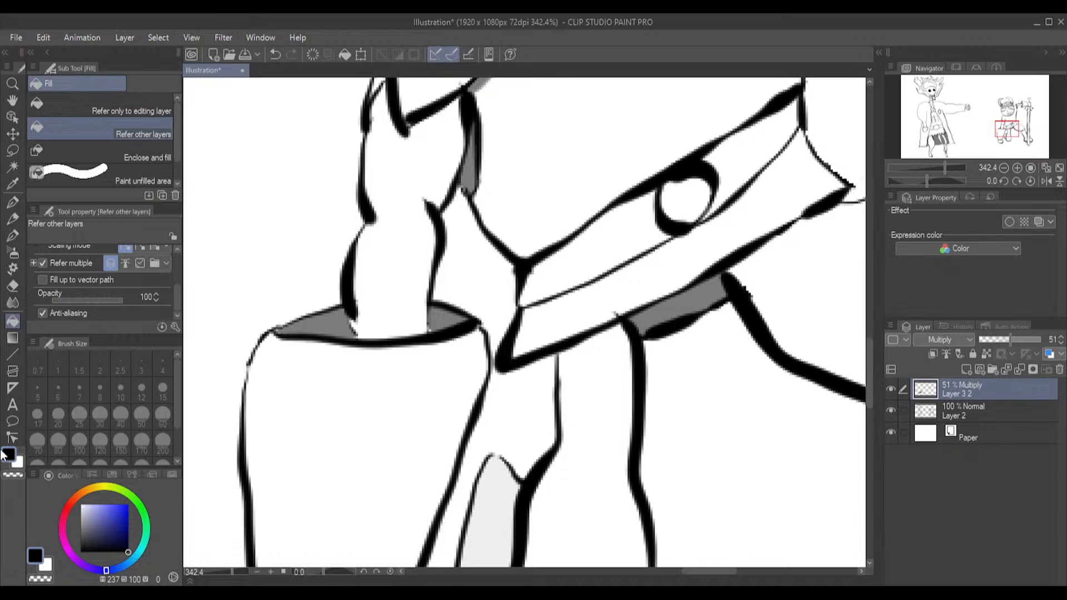
pyautogui.click(13, 238)
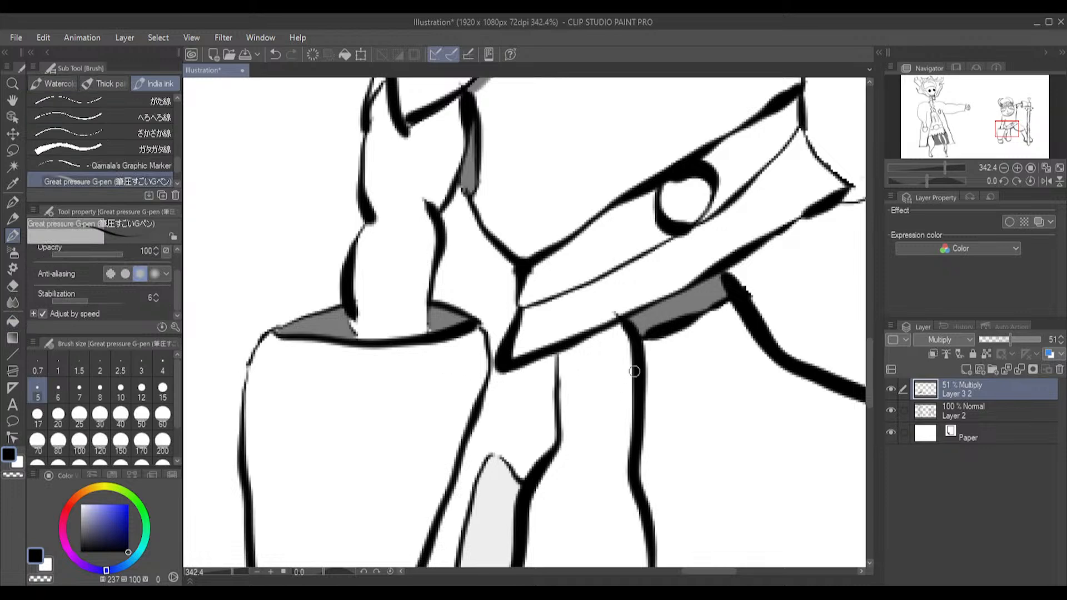
pyautogui.moveTo(627, 383); pyautogui.dragTo(561, 426)
pyautogui.moveTo(835, 214); pyautogui.dragTo(731, 281)
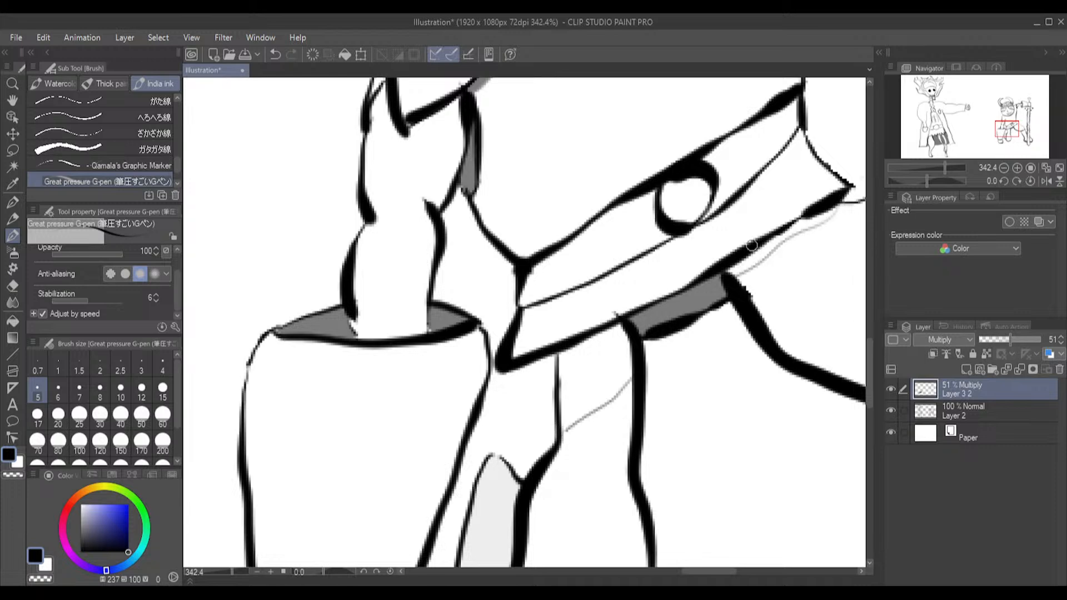
pyautogui.click(12, 321)
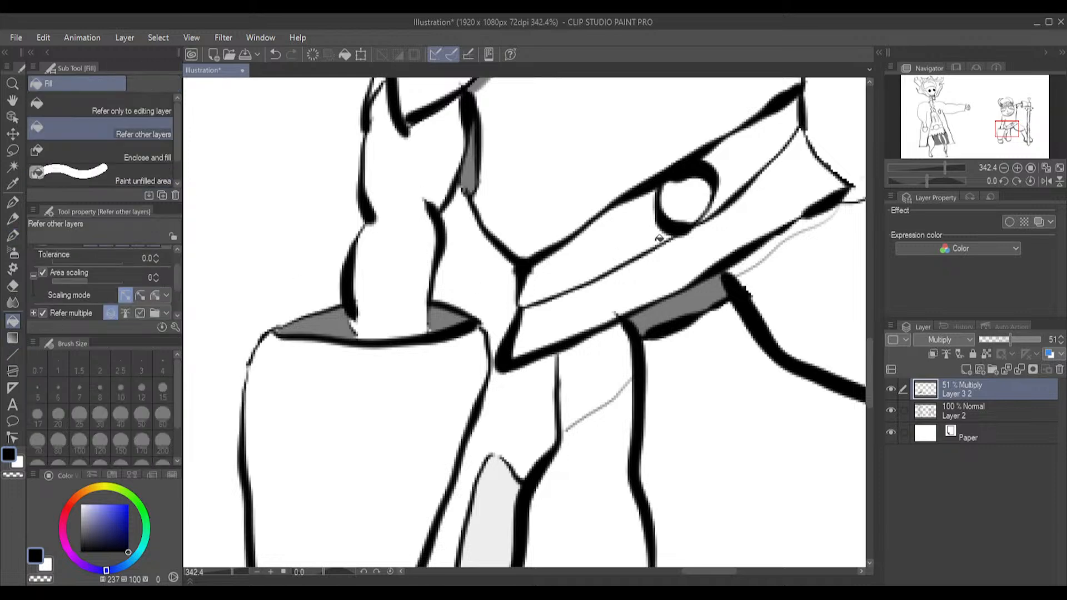
pyautogui.click(763, 251)
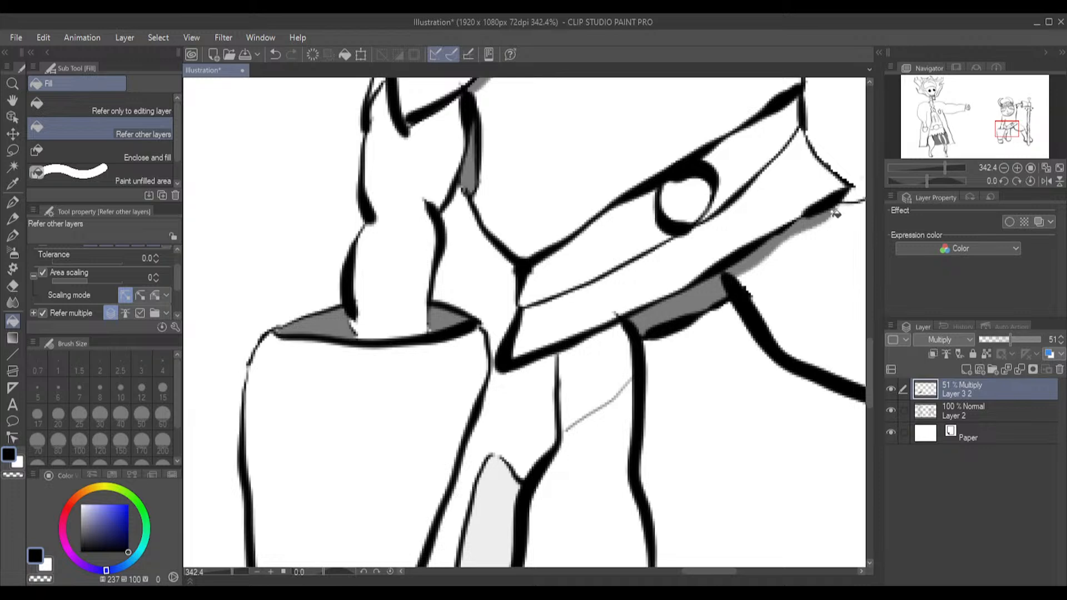
pyautogui.scroll(5, 834, 208)
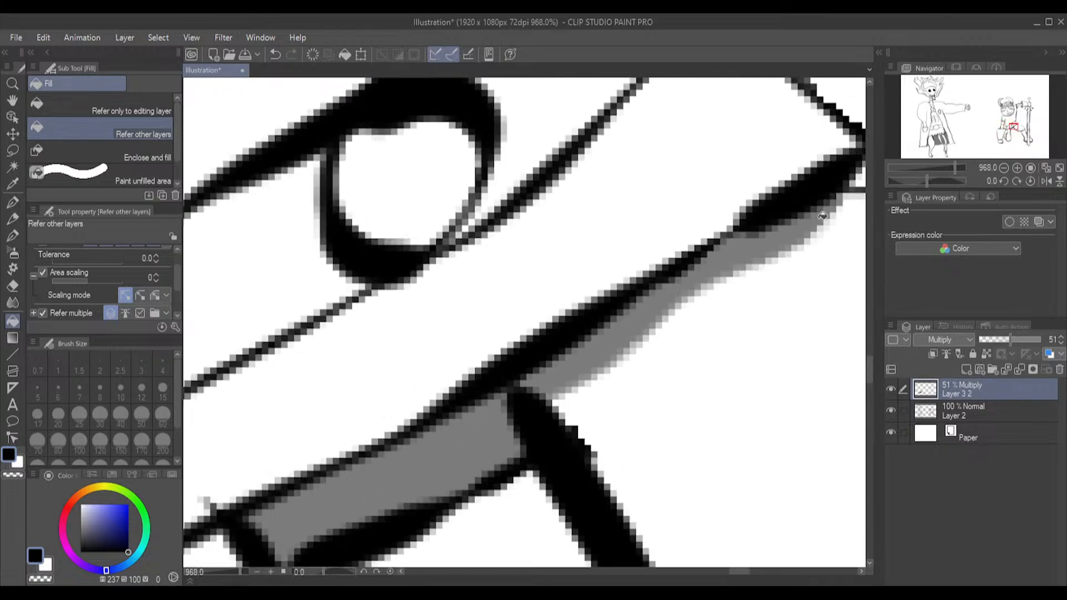
pyautogui.scroll(-4, 824, 214)
pyautogui.click(364, 511)
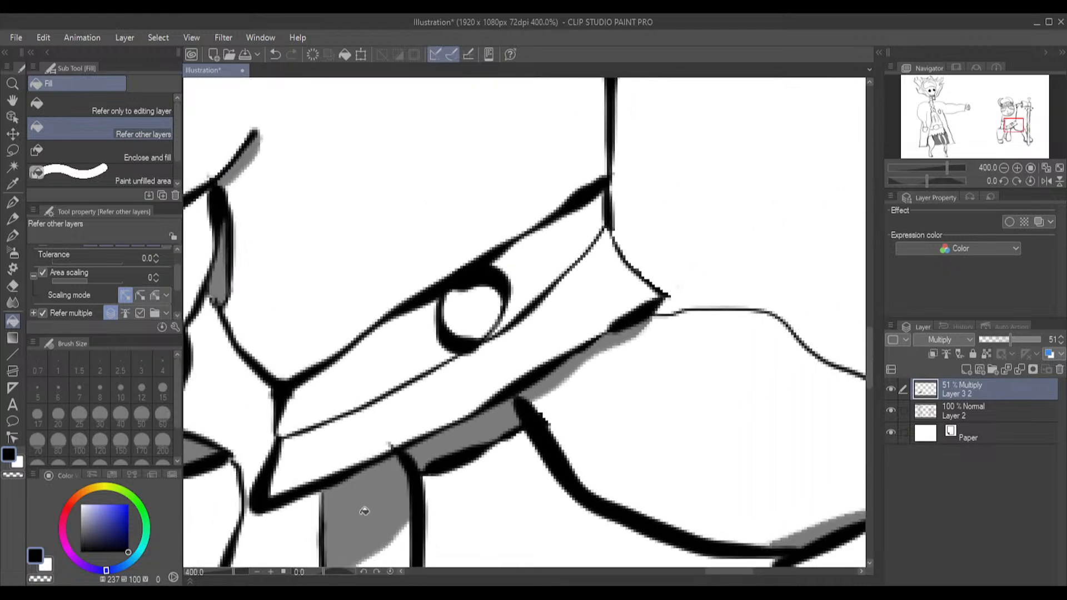
# Outline a thin shadow along the lower edge of the warrior's lowered fist, across the finger lines
pyautogui.moveTo(869, 345); pyautogui.dragTo(872, 405)
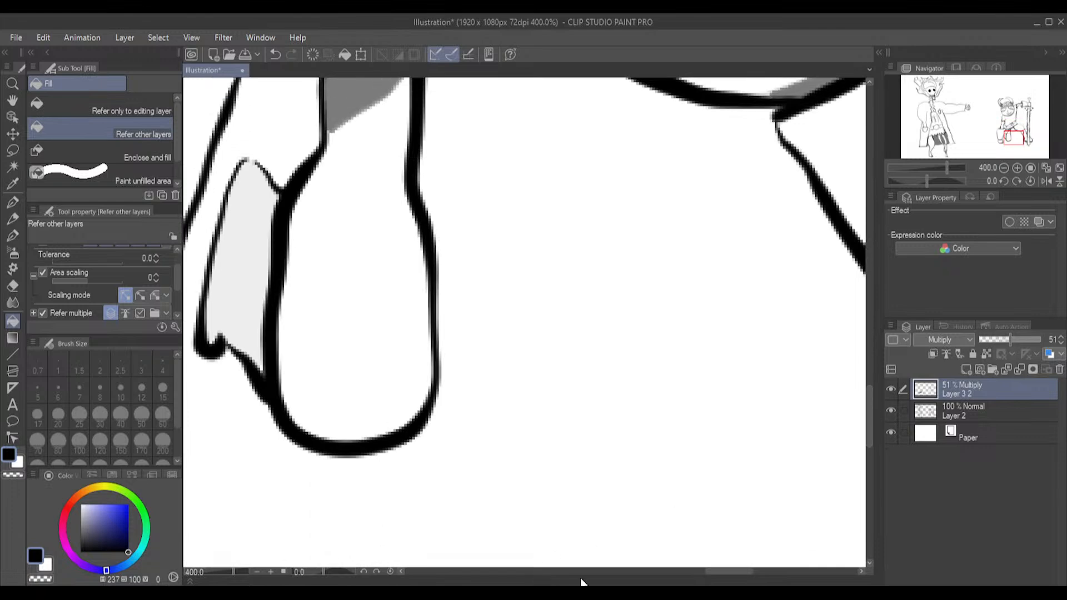
pyautogui.moveTo(727, 572)
pyautogui.mouseDown()
pyautogui.moveTo(697, 576)
pyautogui.moveTo(709, 569)
pyautogui.mouseUp()
pyautogui.moveTo(869, 426); pyautogui.dragTo(845, 438)
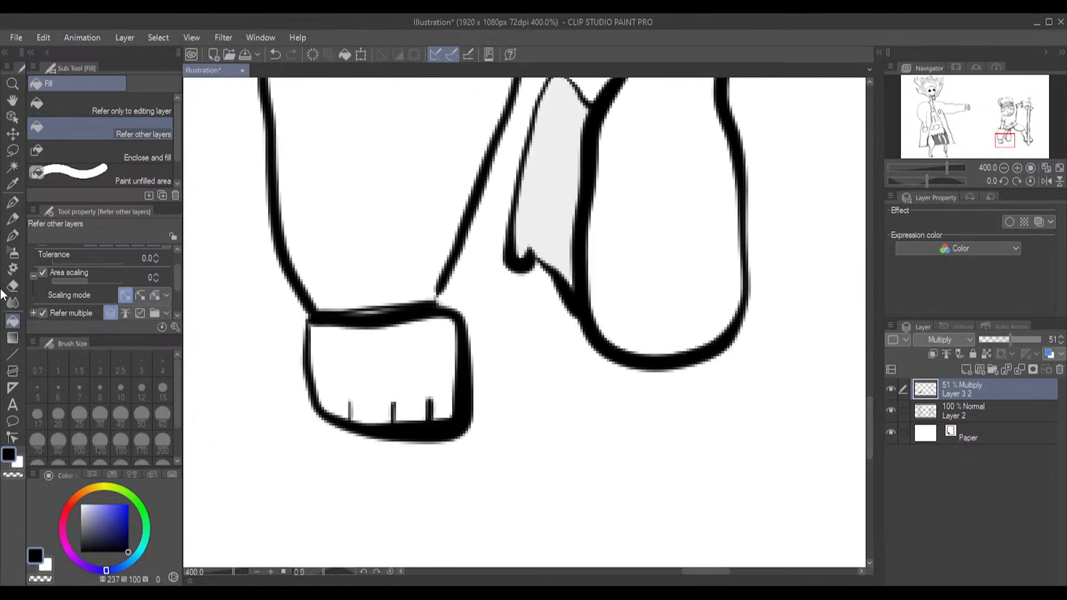
pyautogui.click(10, 237)
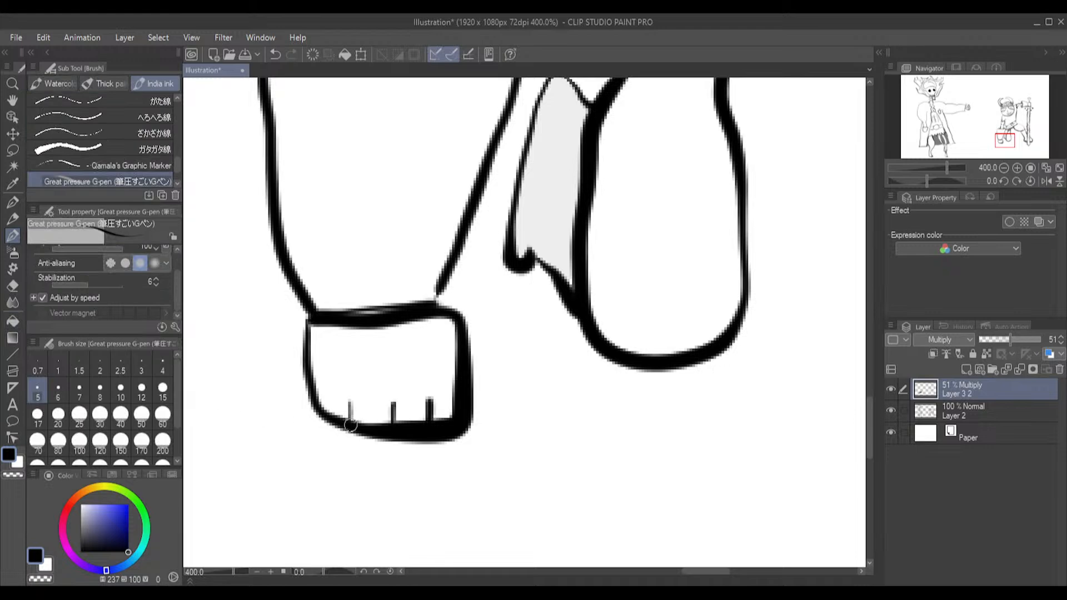
pyautogui.moveTo(319, 392)
pyautogui.mouseDown()
pyautogui.moveTo(336, 411)
pyautogui.moveTo(386, 418)
pyautogui.moveTo(440, 415)
pyautogui.moveTo(466, 395)
pyautogui.mouseUp()
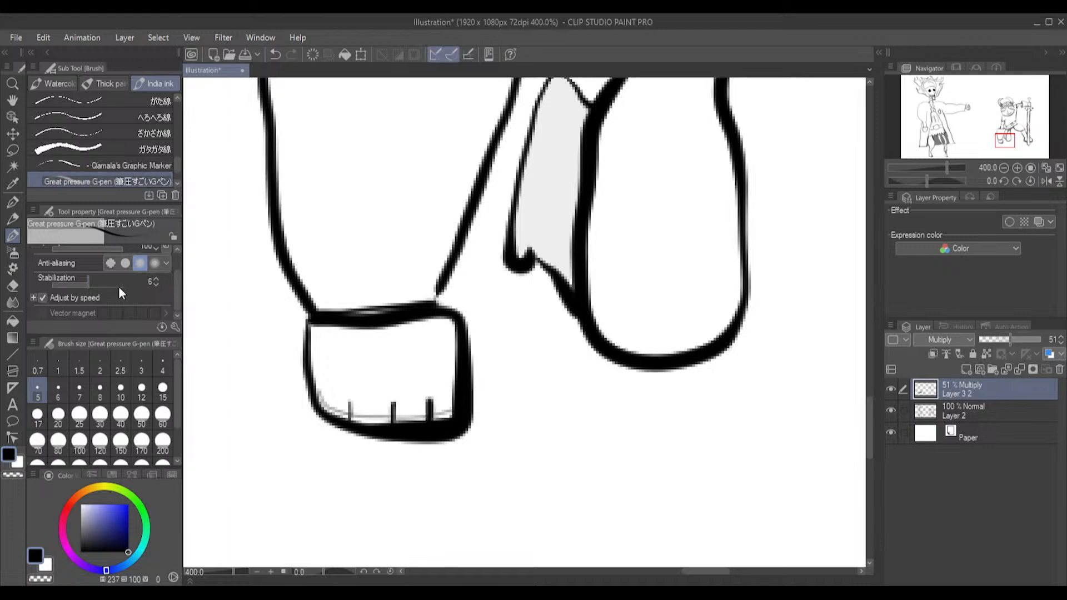
# Fill the narrow shadow segments between the finger lines along the bottom of the lowered fist
pyautogui.click(21, 324)
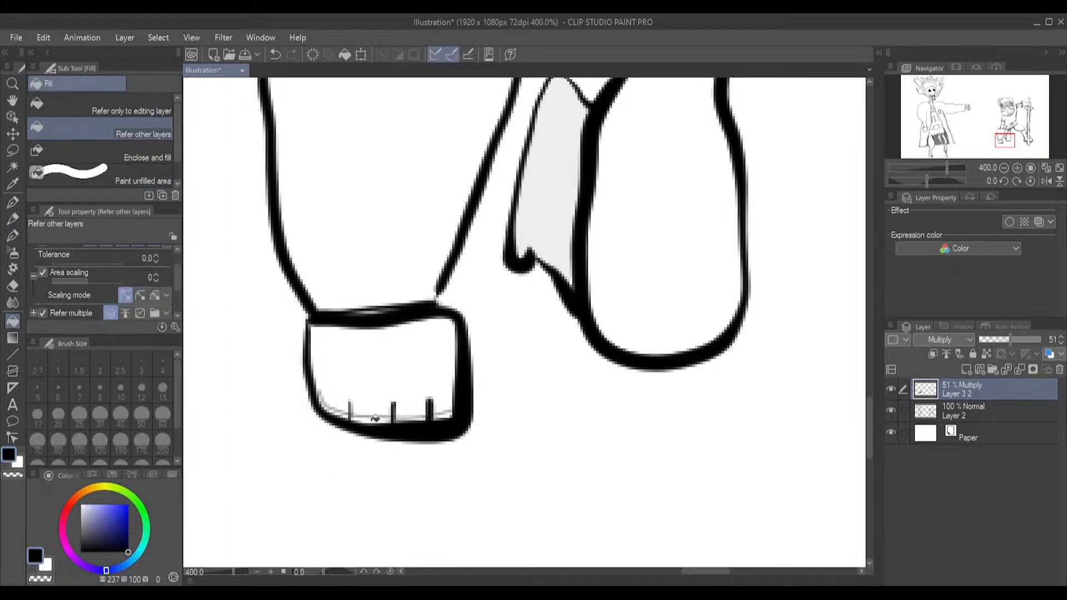
pyautogui.scroll(5, 374, 418)
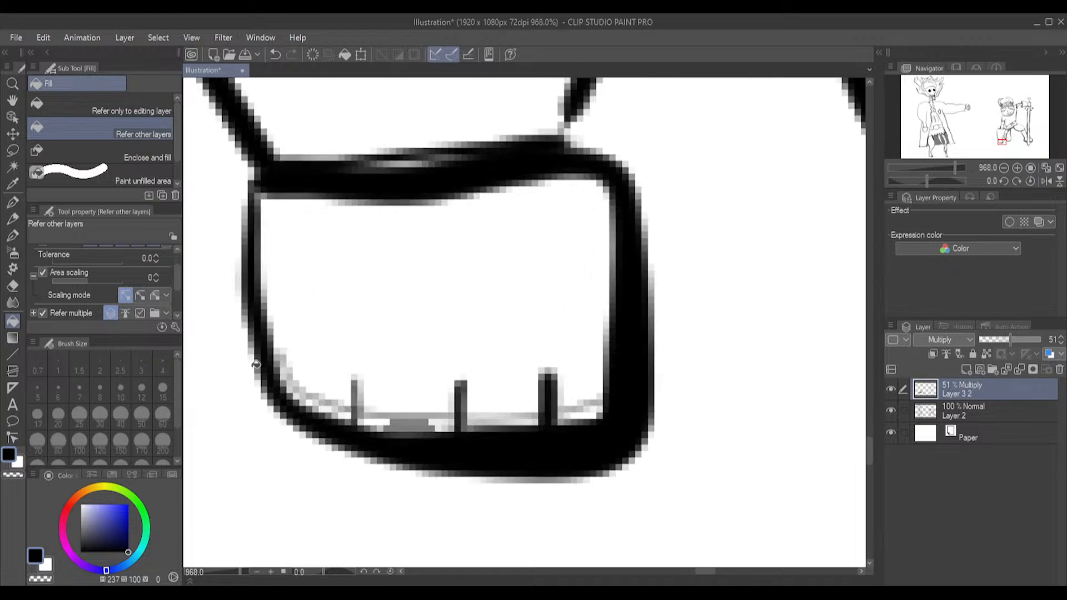
pyautogui.moveTo(286, 374)
pyautogui.mouseDown()
pyautogui.moveTo(306, 401)
pyautogui.moveTo(381, 424)
pyautogui.moveTo(537, 421)
pyautogui.mouseUp()
pyautogui.click(487, 423)
pyautogui.click(485, 419)
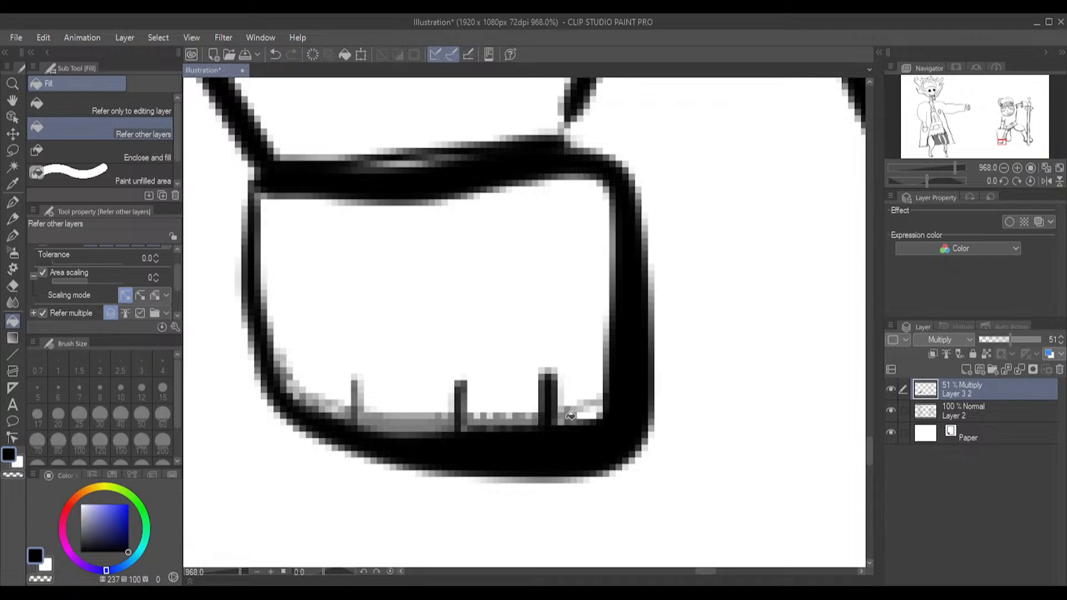
pyautogui.moveTo(567, 419); pyautogui.dragTo(590, 411)
pyautogui.scroll(-5, 555, 411)
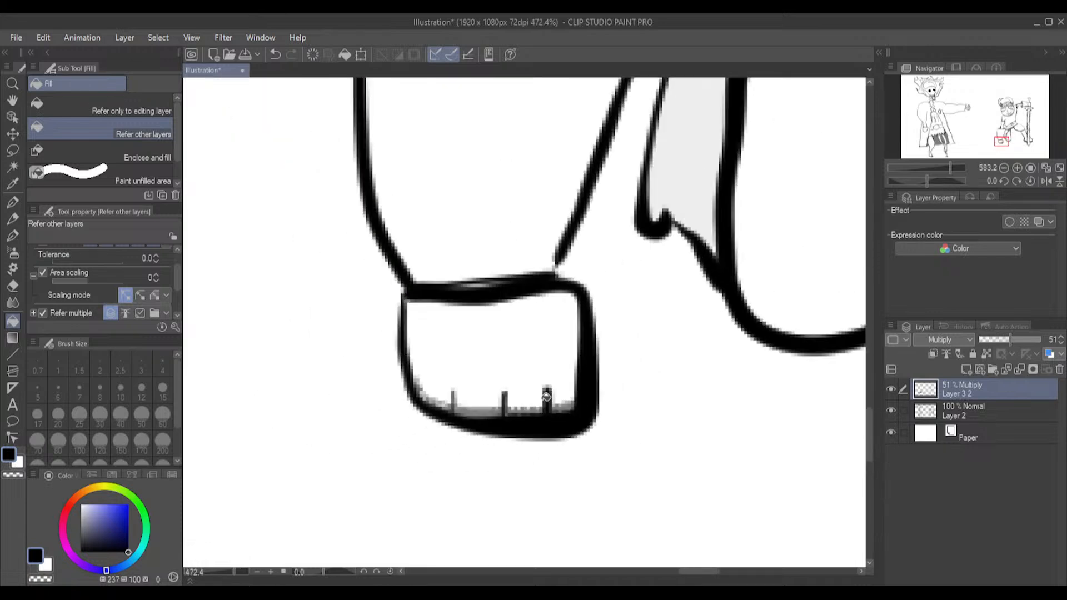
pyautogui.scroll(2, 553, 306)
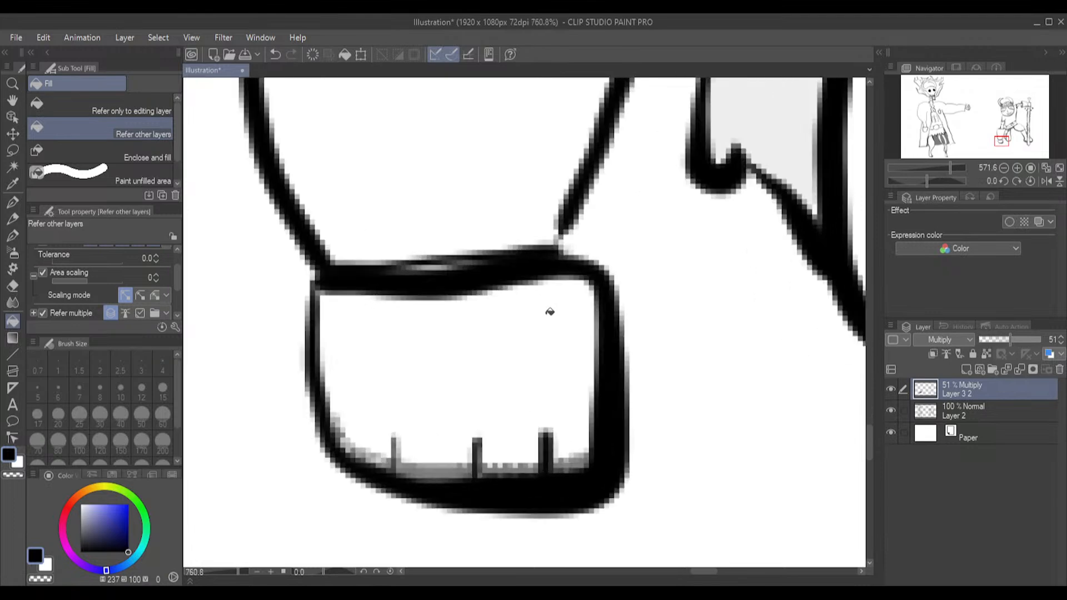
pyautogui.scroll(-2, 546, 312)
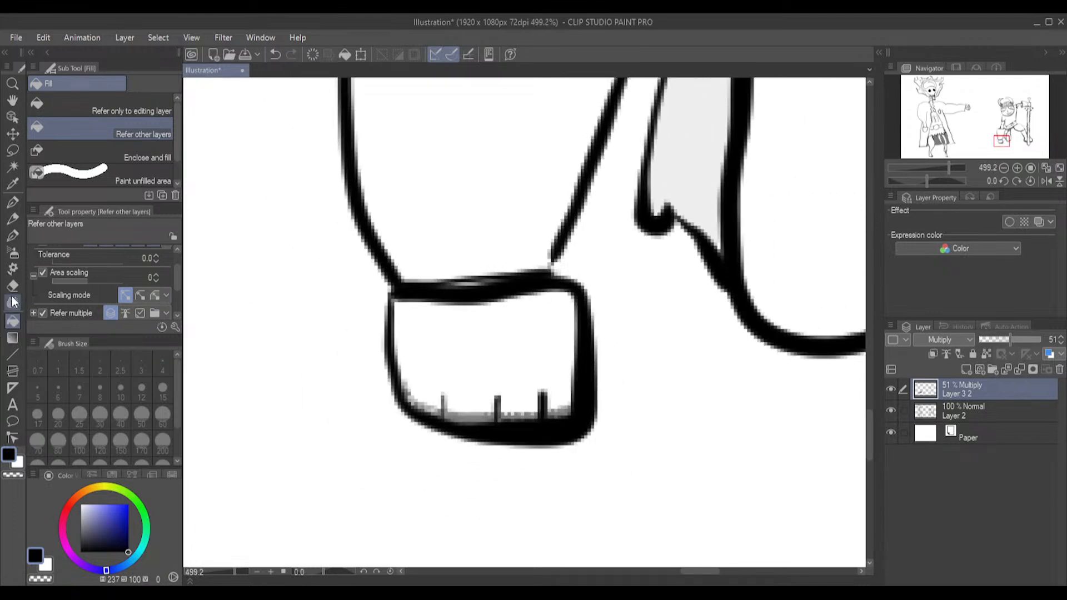
# Outline a thin shadow band at the gauntlet's lower end, just above the fist, and fill it
pyautogui.click(12, 236)
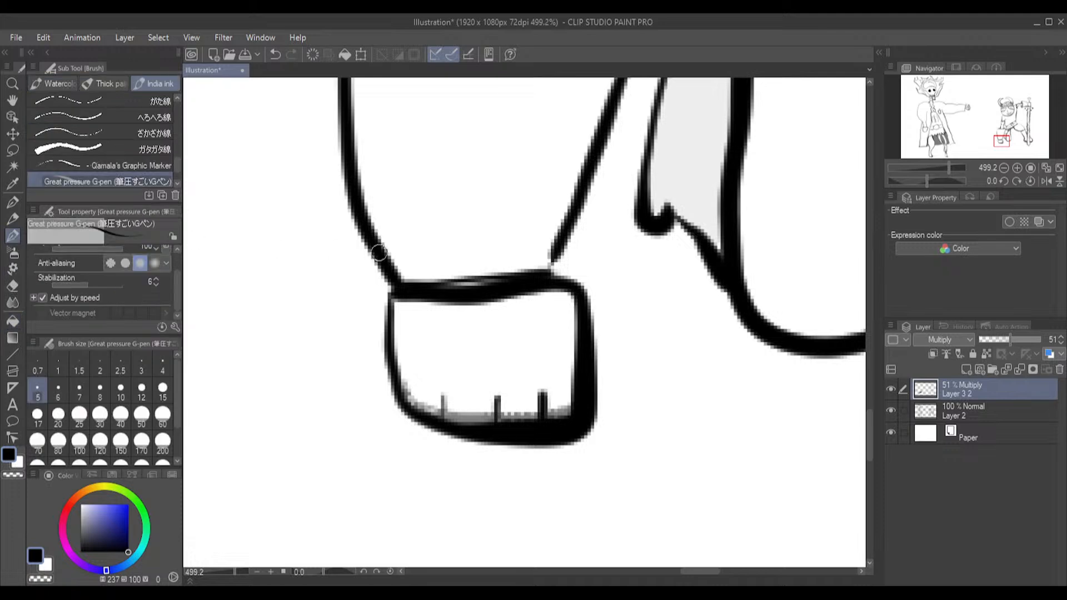
pyautogui.moveTo(558, 243); pyautogui.dragTo(545, 256)
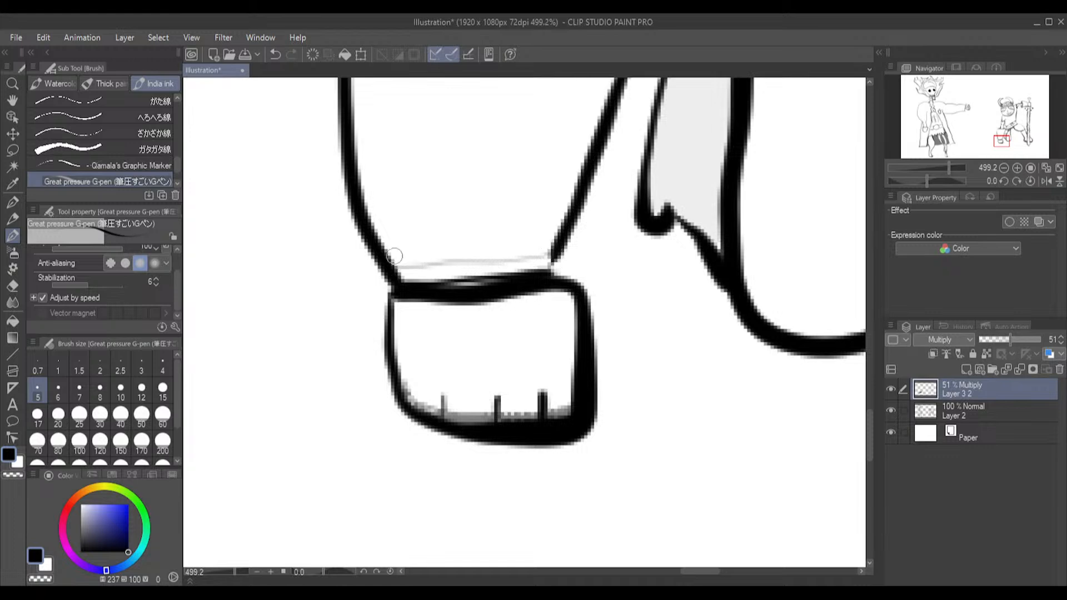
pyautogui.click(5, 319)
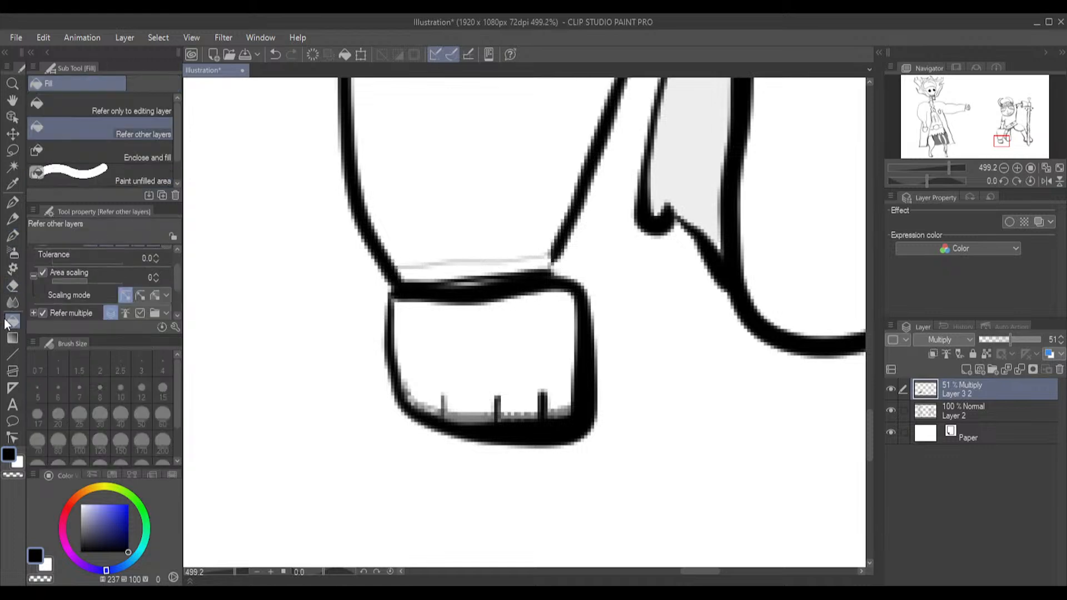
pyautogui.click(435, 273)
pyautogui.scroll(-5, 500, 245)
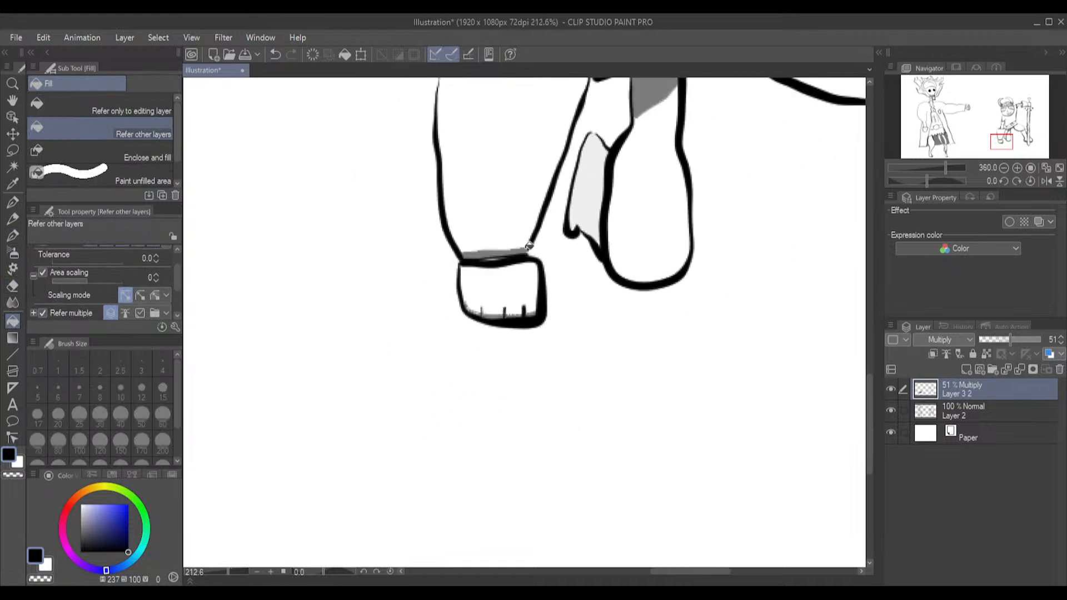
# Outline shadows on the skull-headed figure's coat on both sides of the lowered sleeve and along both sides of the bare torso
pyautogui.moveTo(868, 389); pyautogui.dragTo(847, 300)
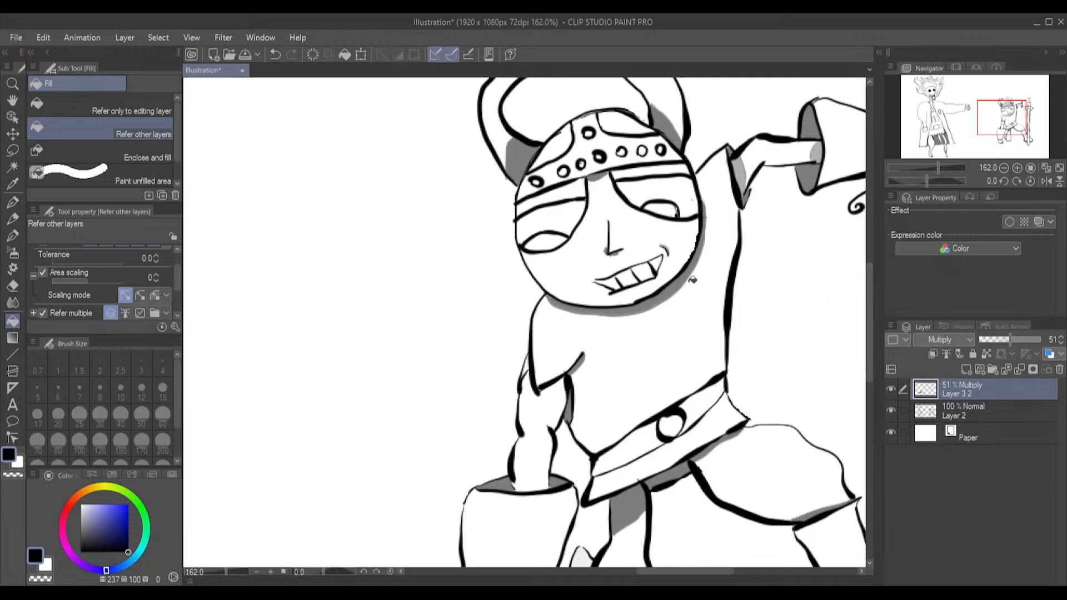
pyautogui.scroll(-6, 633, 267)
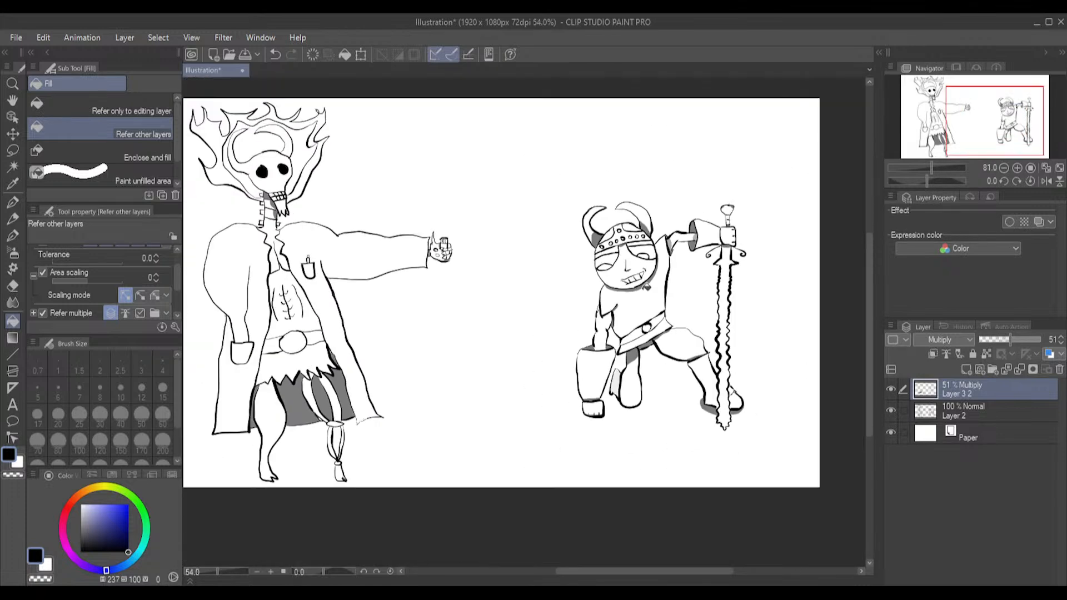
pyautogui.scroll(3, 282, 397)
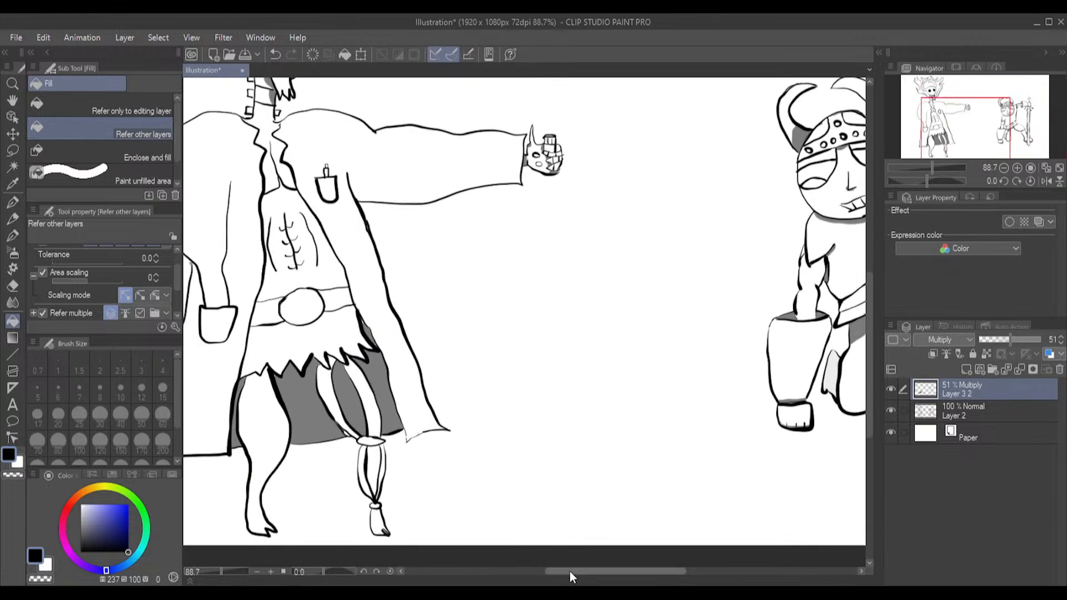
pyautogui.moveTo(569, 571); pyautogui.dragTo(519, 575)
pyautogui.scroll(1, 406, 283)
pyautogui.scroll(3, 406, 283)
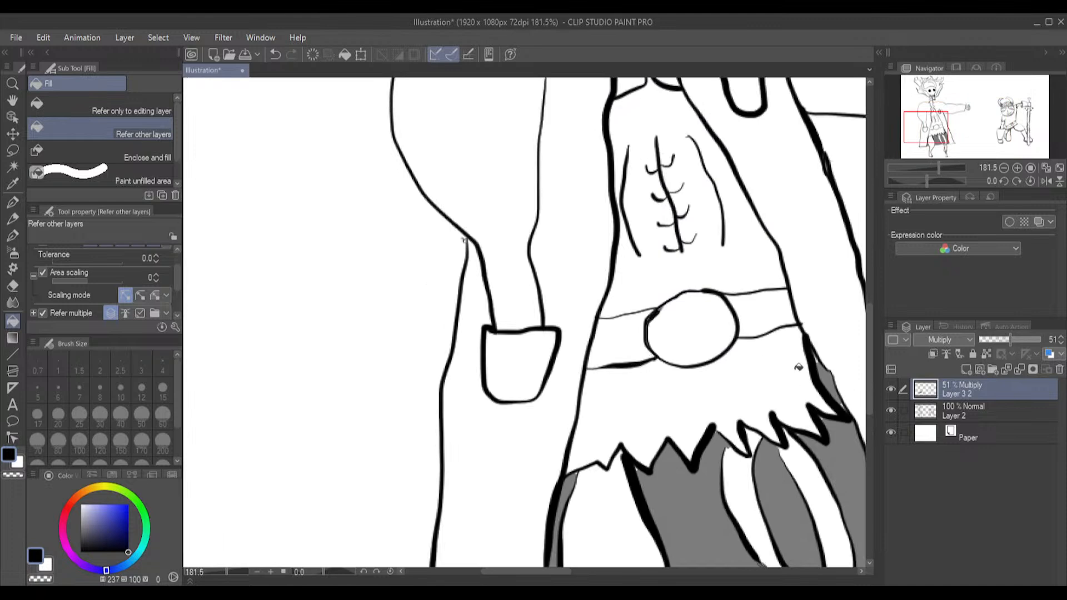
pyautogui.moveTo(868, 408)
pyautogui.mouseDown()
pyautogui.moveTo(863, 379)
pyautogui.moveTo(864, 389)
pyautogui.mouseUp()
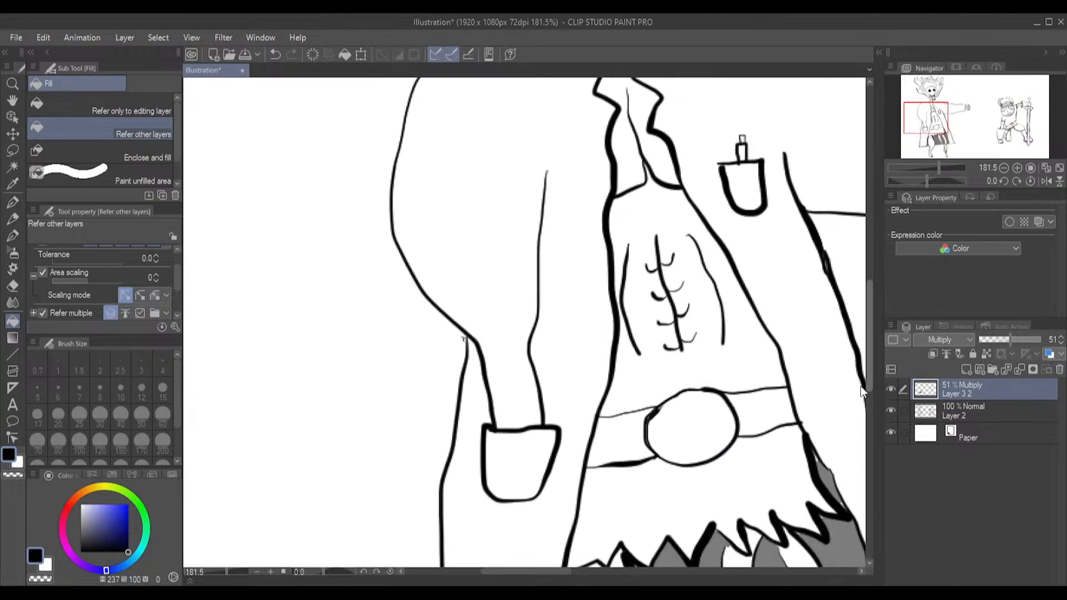
pyautogui.click(12, 236)
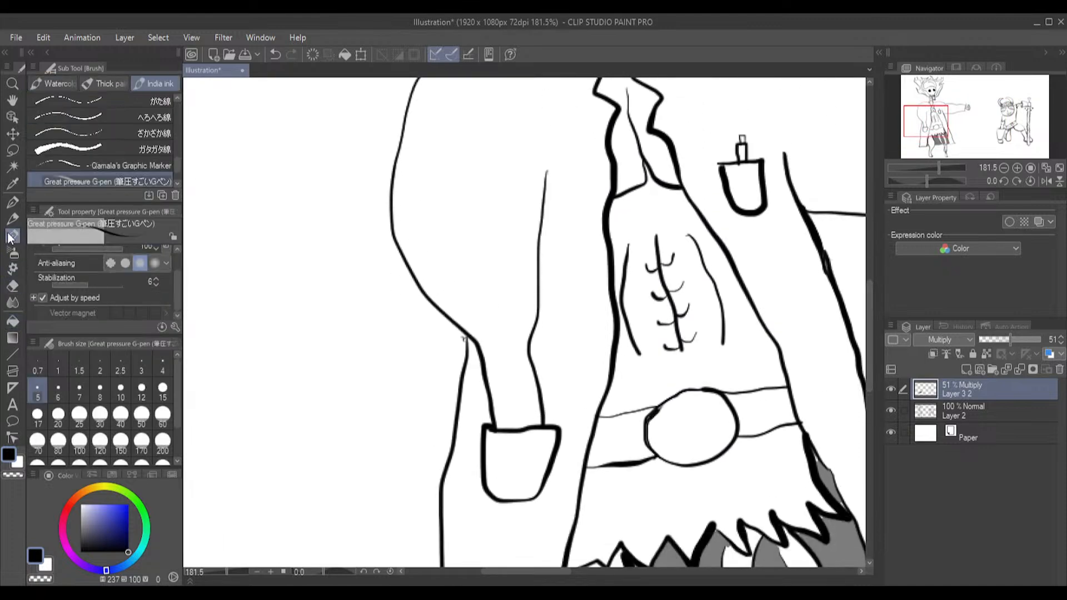
pyautogui.scroll(1, 311, 406)
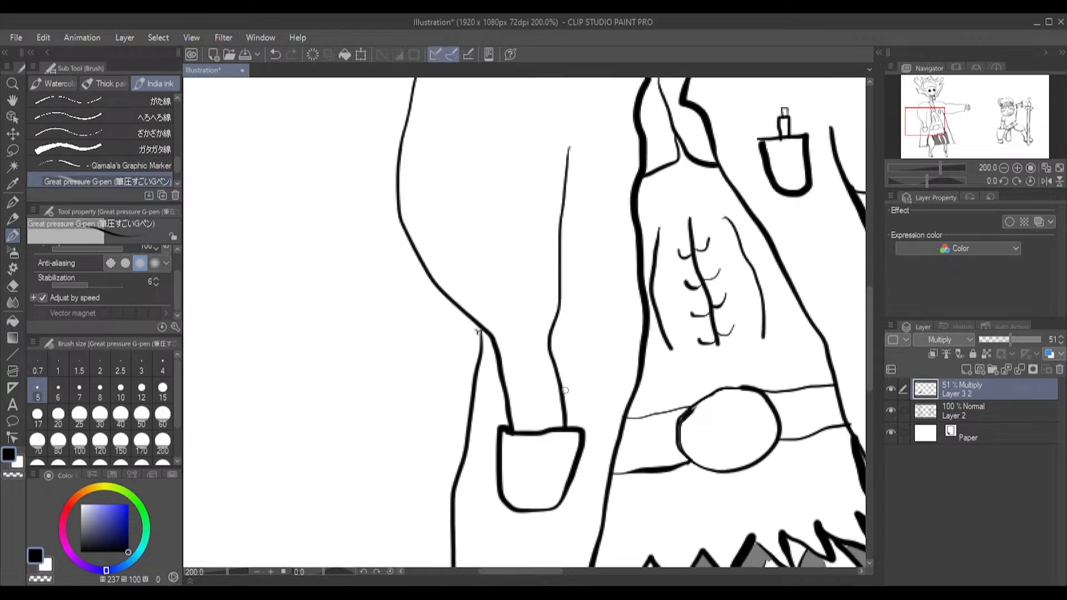
pyautogui.moveTo(569, 337)
pyautogui.mouseDown()
pyautogui.moveTo(583, 202)
pyautogui.moveTo(574, 156)
pyautogui.mouseUp()
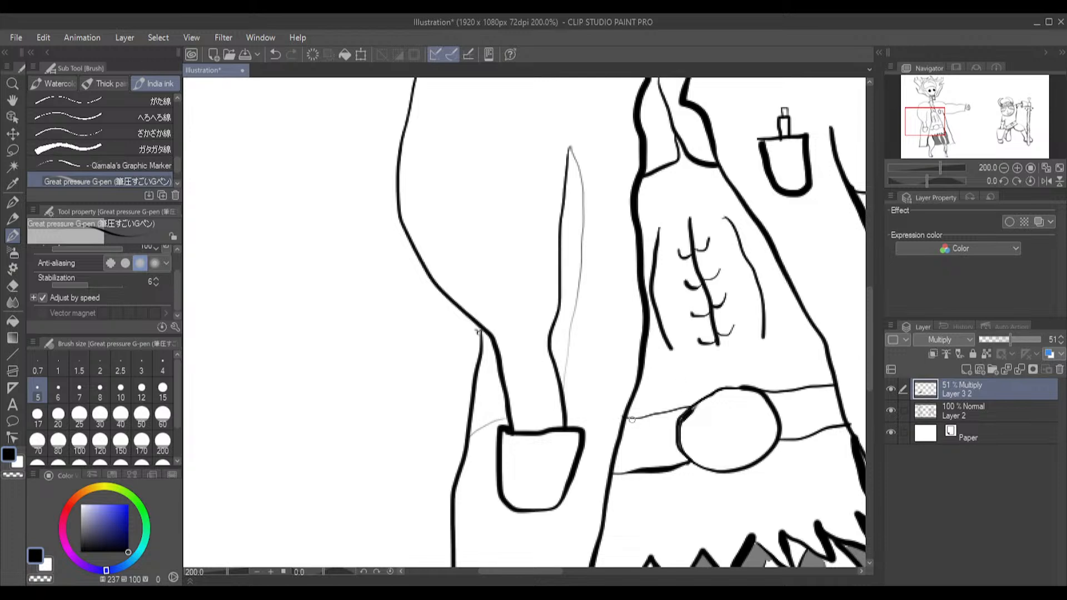
pyautogui.moveTo(646, 393); pyautogui.dragTo(657, 349)
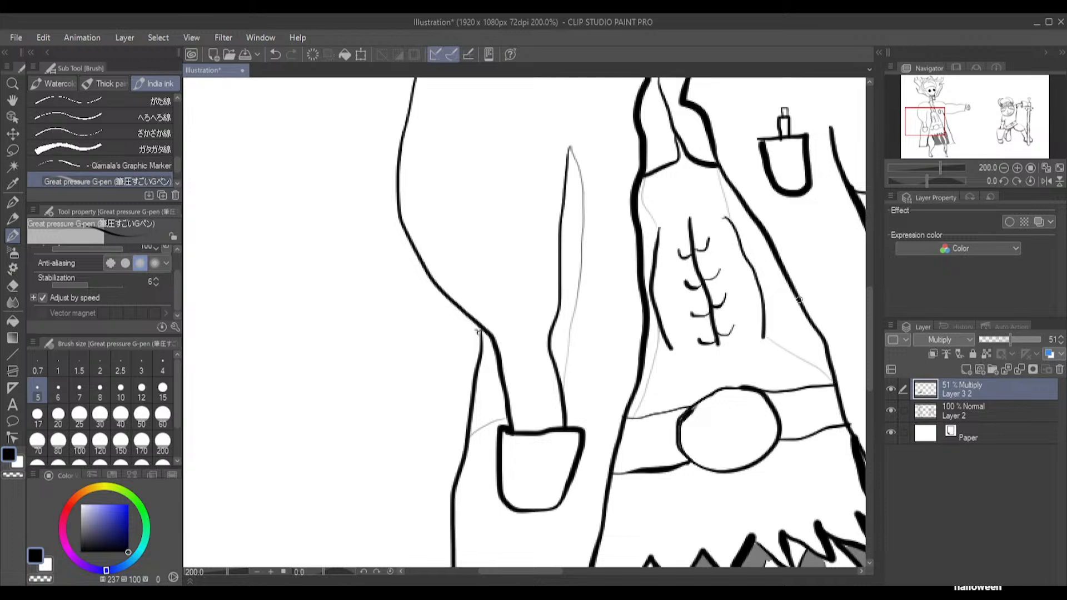
# Fill the outlined shadows on both sides of the skull-headed figure's torso and beside the lowered sleeve
pyautogui.click(13, 321)
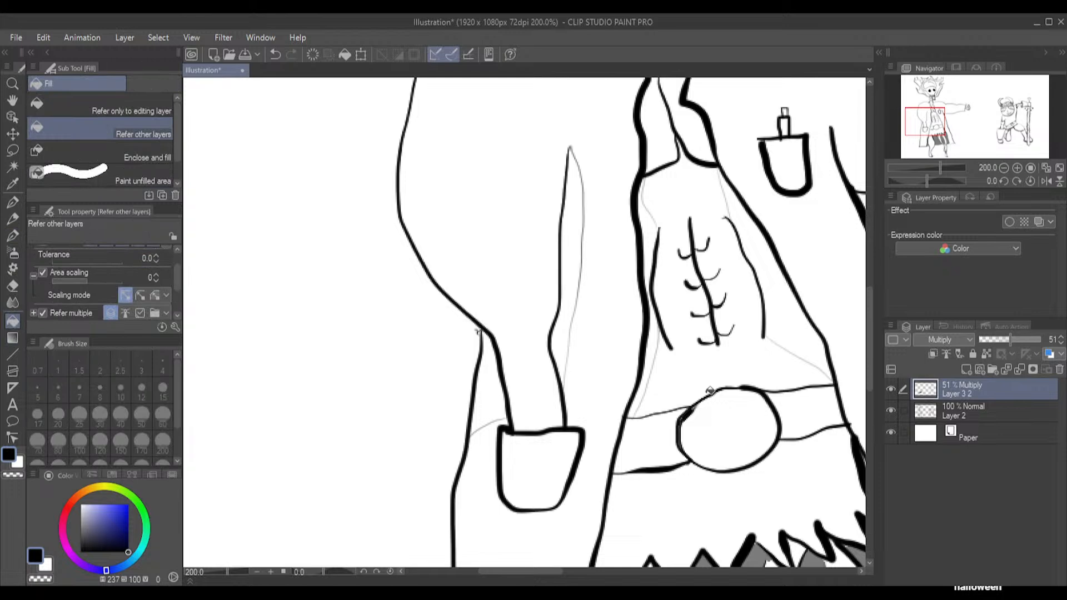
pyautogui.click(654, 349)
pyautogui.click(648, 240)
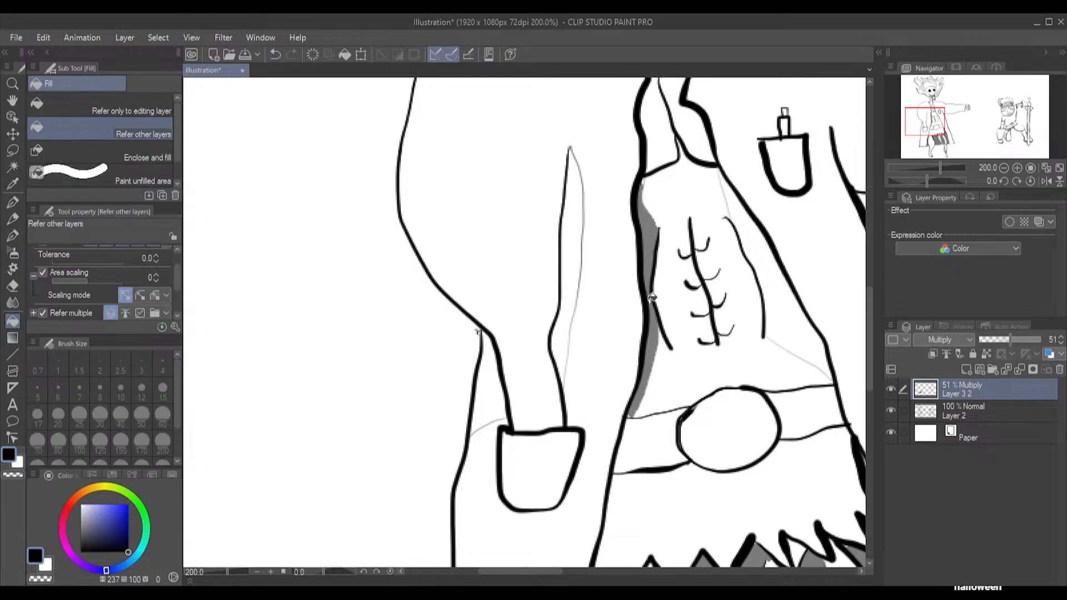
pyautogui.click(762, 256)
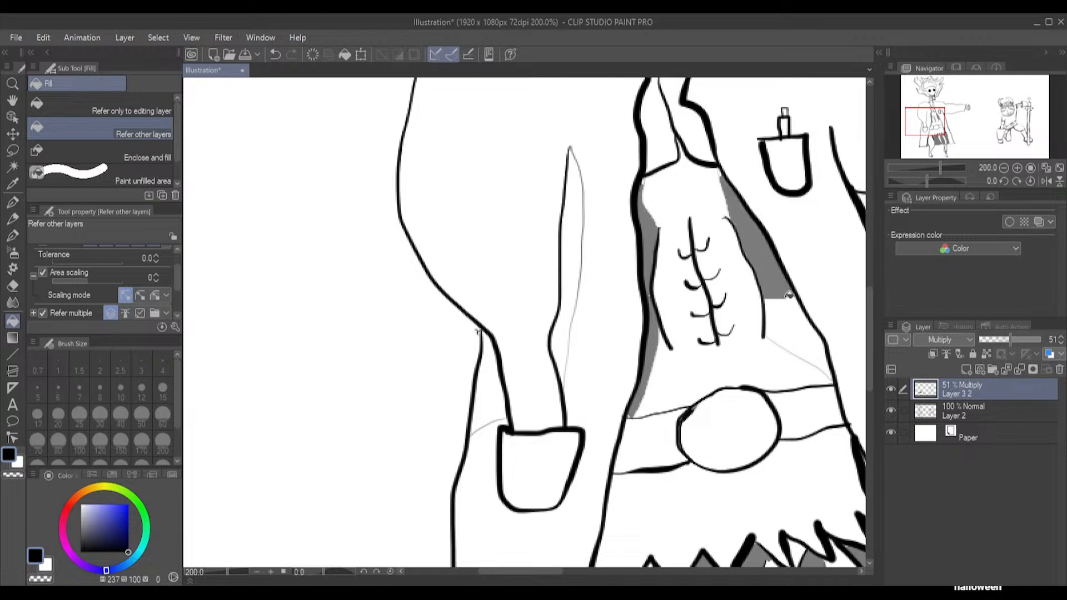
pyautogui.click(803, 333)
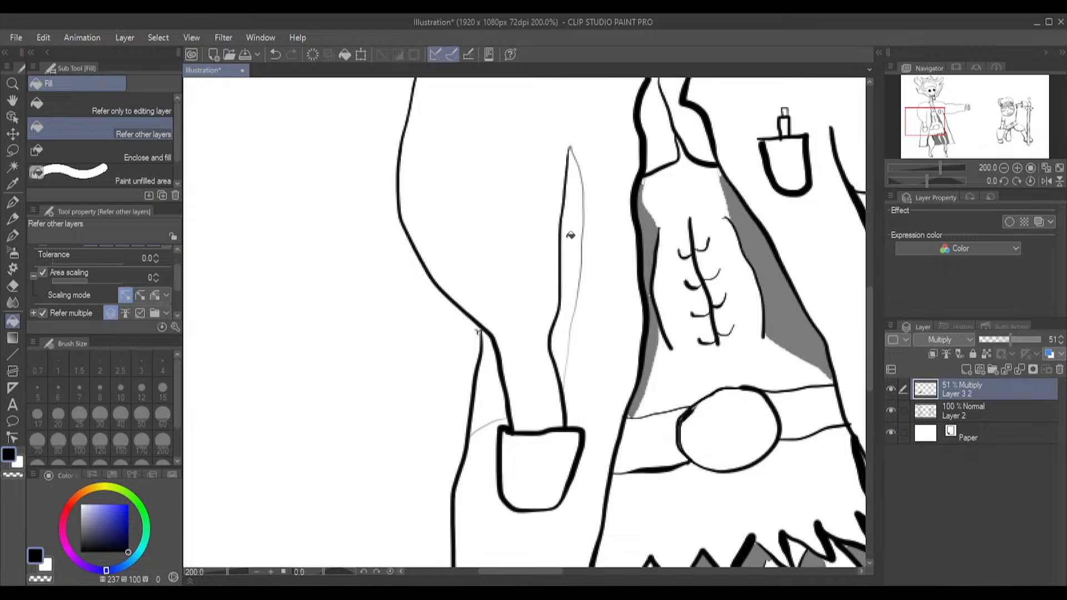
pyautogui.click(573, 235)
pyautogui.click(495, 400)
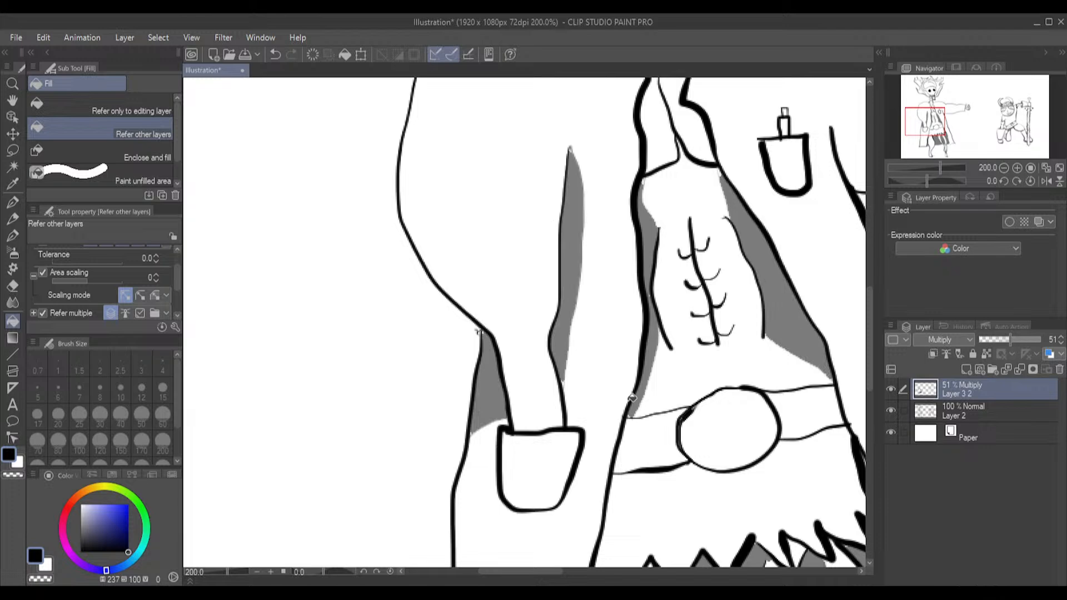
# Set the Great pressure G-pen to size 15 and draw the upper edge of a ground shadow behind the skull-headed figure's feet
pyautogui.scroll(-1, 633, 397)
pyautogui.scroll(-3, 645, 409)
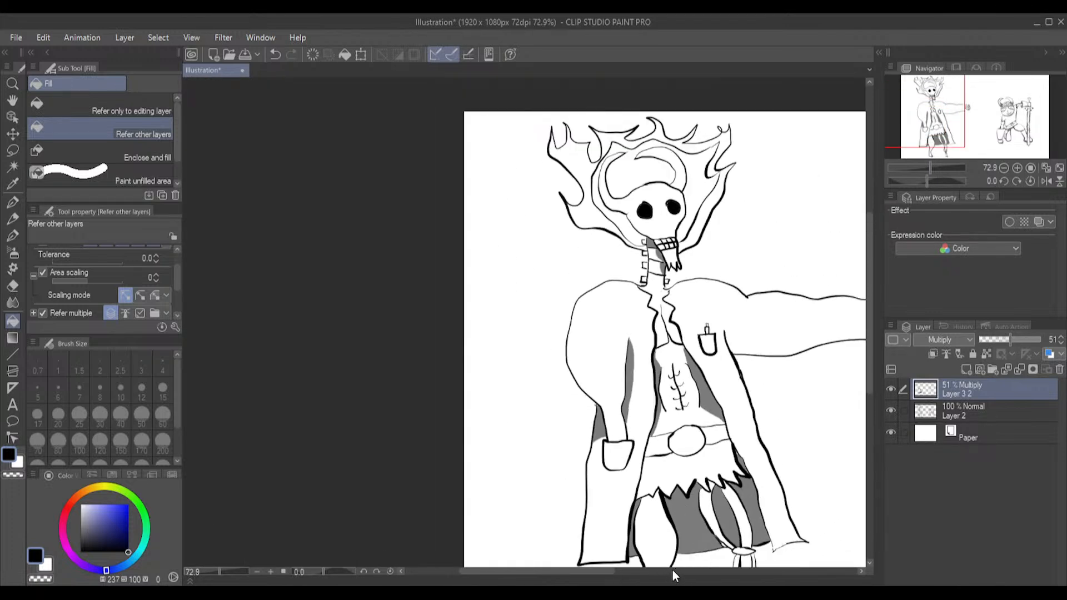
pyautogui.scroll(-1, 772, 516)
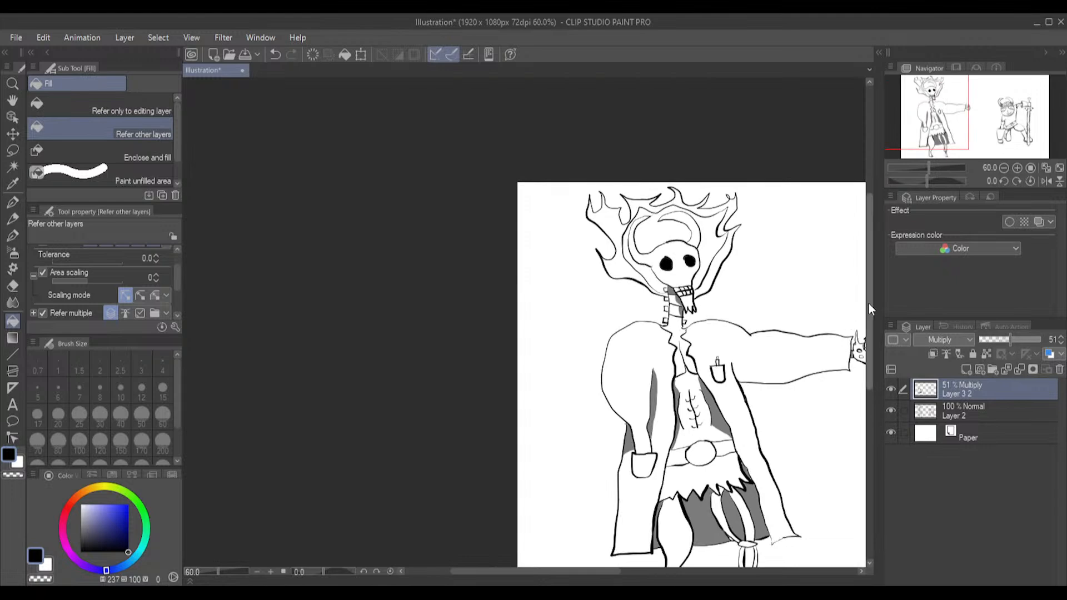
pyautogui.moveTo(868, 303); pyautogui.dragTo(875, 356)
pyautogui.scroll(2, 754, 477)
pyautogui.scroll(2, 754, 477)
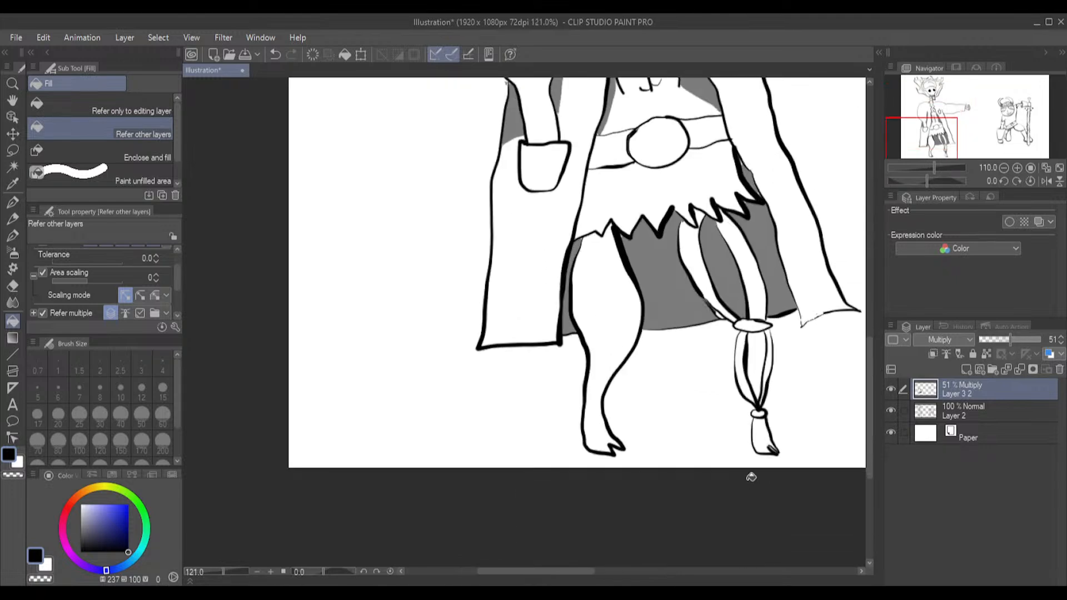
pyautogui.click(14, 236)
pyautogui.scroll(1, 563, 379)
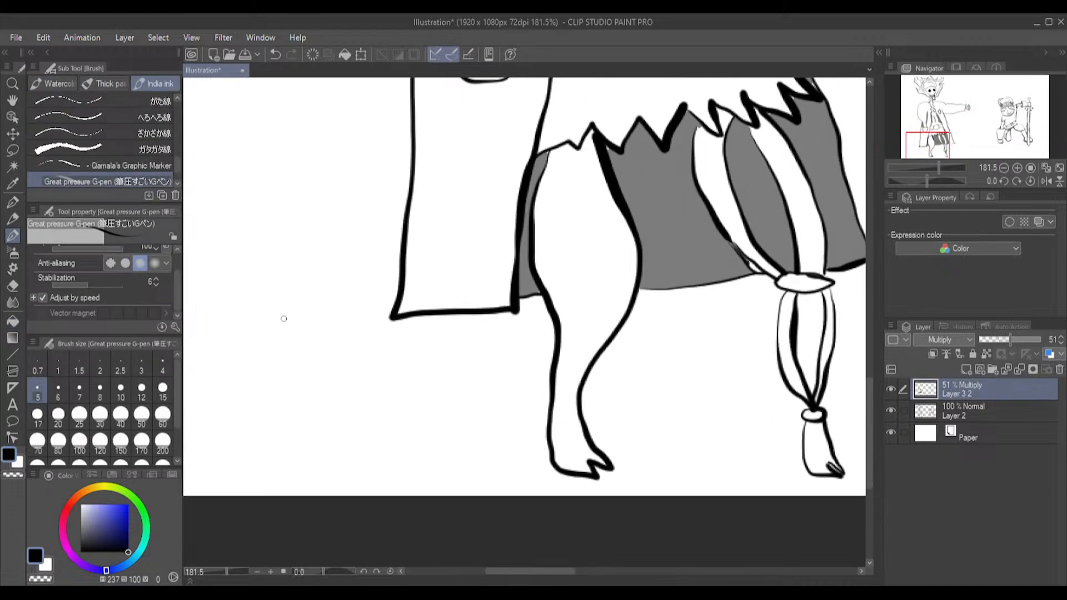
pyautogui.press('[')
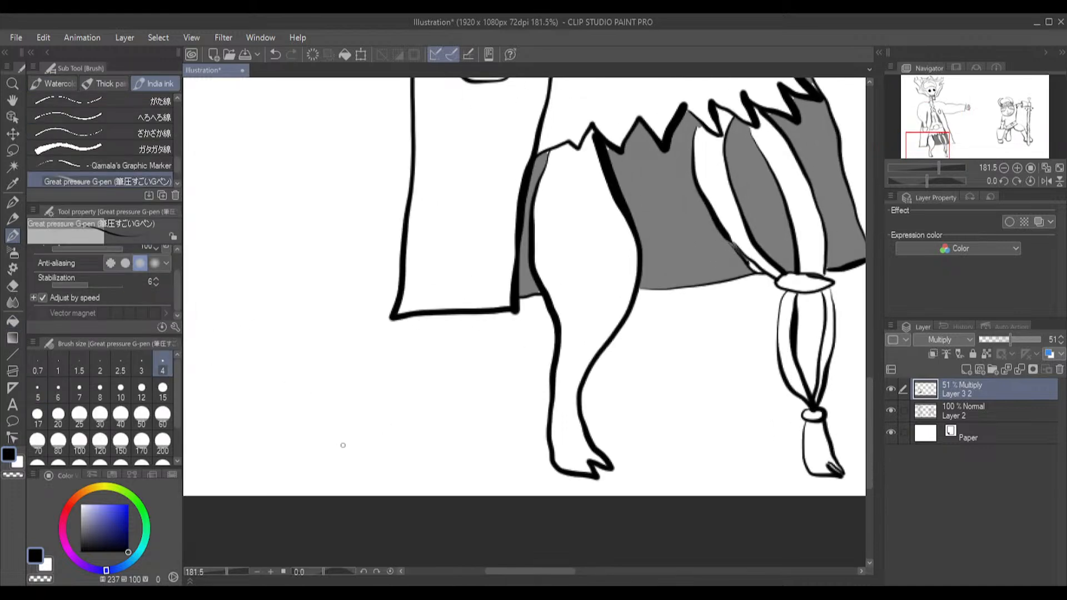
pyautogui.click(162, 386)
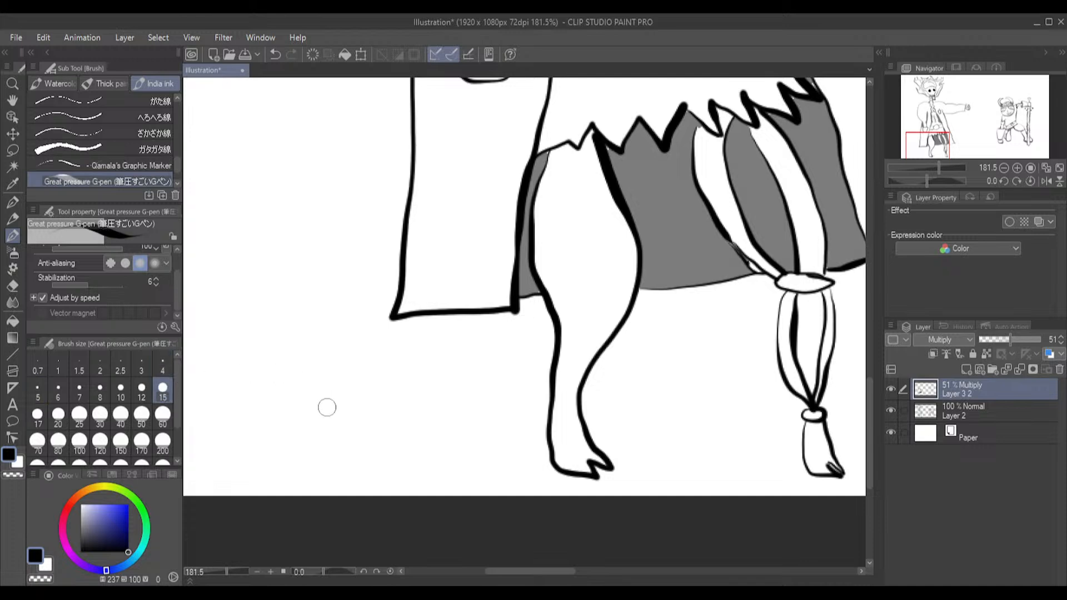
pyautogui.moveTo(272, 449)
pyautogui.mouseDown()
pyautogui.moveTo(582, 402)
pyautogui.moveTo(789, 399)
pyautogui.mouseUp()
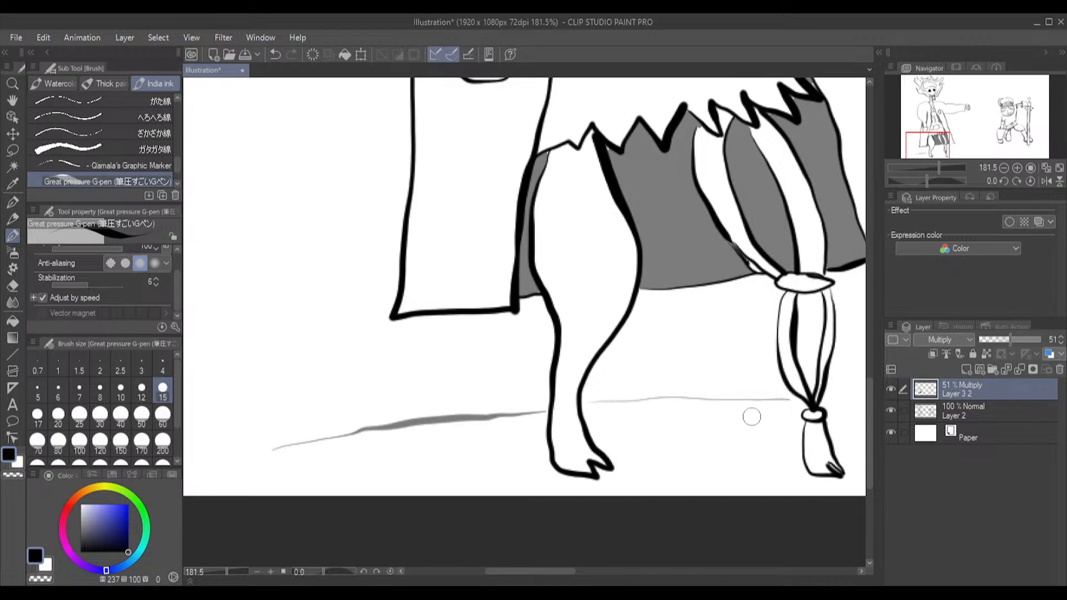
# Extend the ground shadow outline beyond both feet and curve each end down to the canvas's lower edge
pyautogui.hscroll(5, 552, 571)
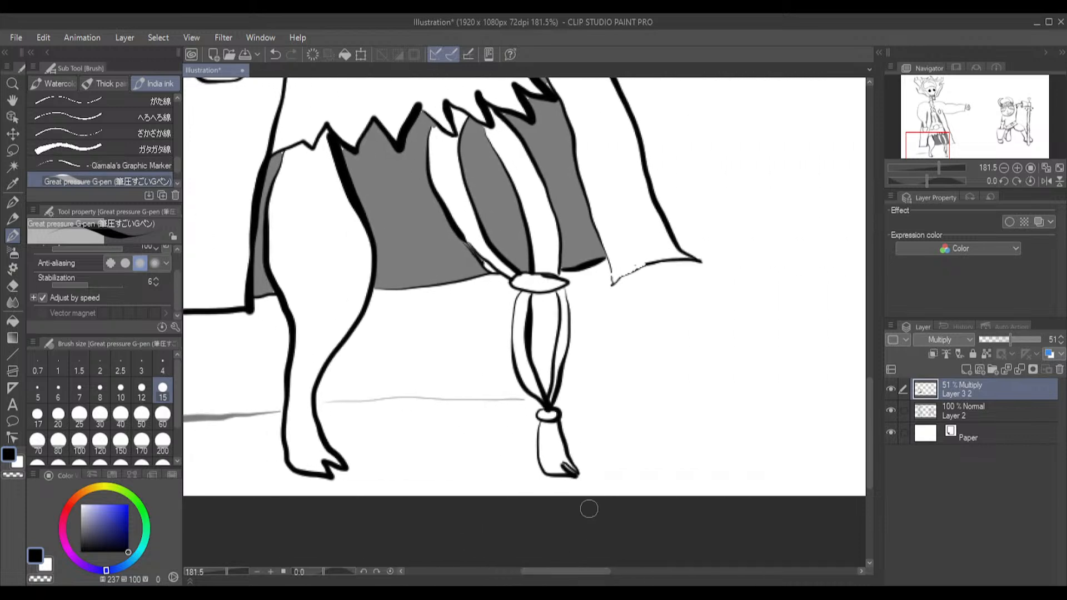
pyautogui.moveTo(561, 398)
pyautogui.mouseDown()
pyautogui.moveTo(748, 412)
pyautogui.moveTo(750, 429)
pyautogui.moveTo(703, 474)
pyautogui.moveTo(636, 498)
pyautogui.mouseUp()
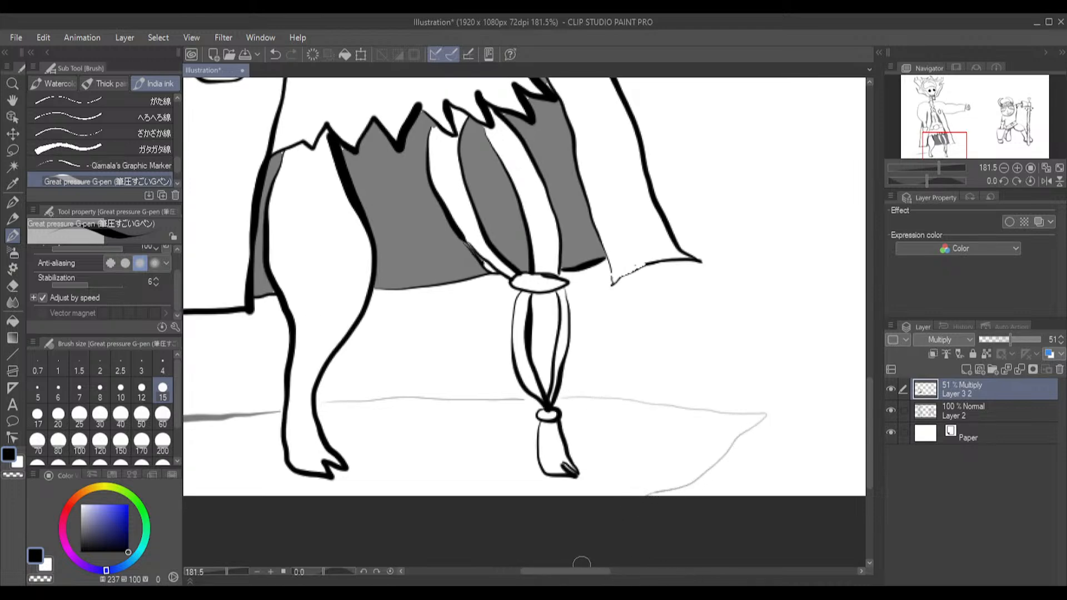
pyautogui.moveTo(574, 573); pyautogui.dragTo(542, 573)
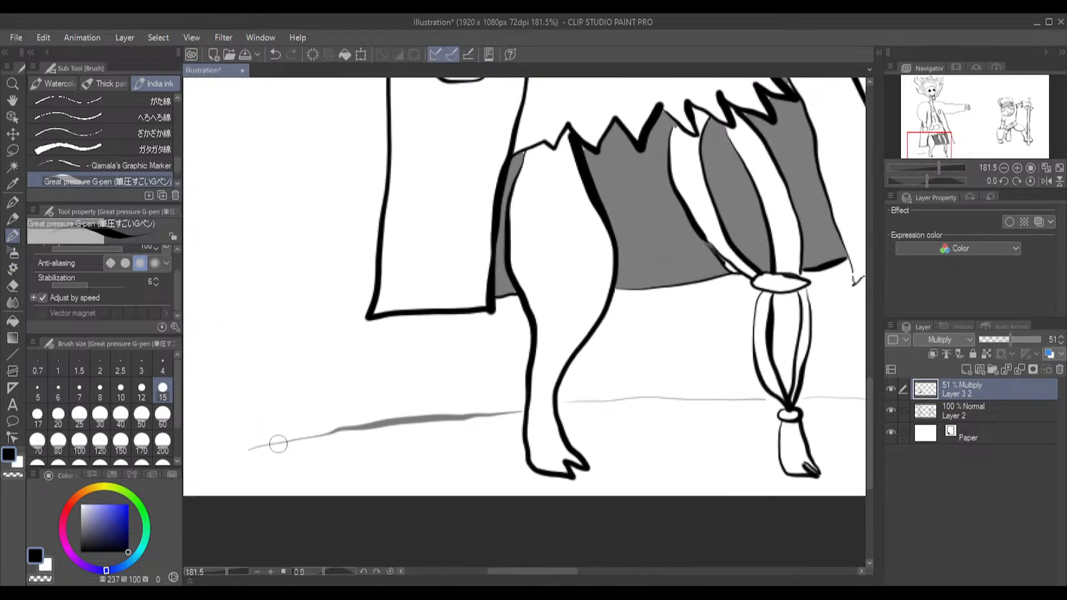
pyautogui.moveTo(249, 449)
pyautogui.mouseDown()
pyautogui.moveTo(234, 464)
pyautogui.moveTo(240, 475)
pyautogui.moveTo(305, 495)
pyautogui.mouseUp()
# Fill the outlined ground shadow beneath the skull-headed figure
pyautogui.click(12, 320)
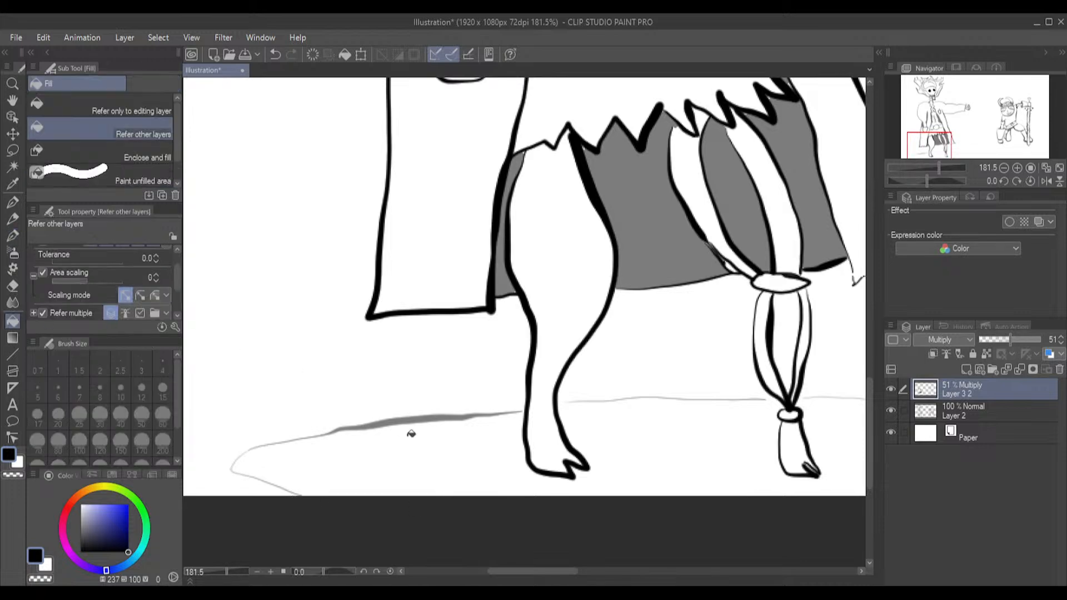
pyautogui.click(443, 468)
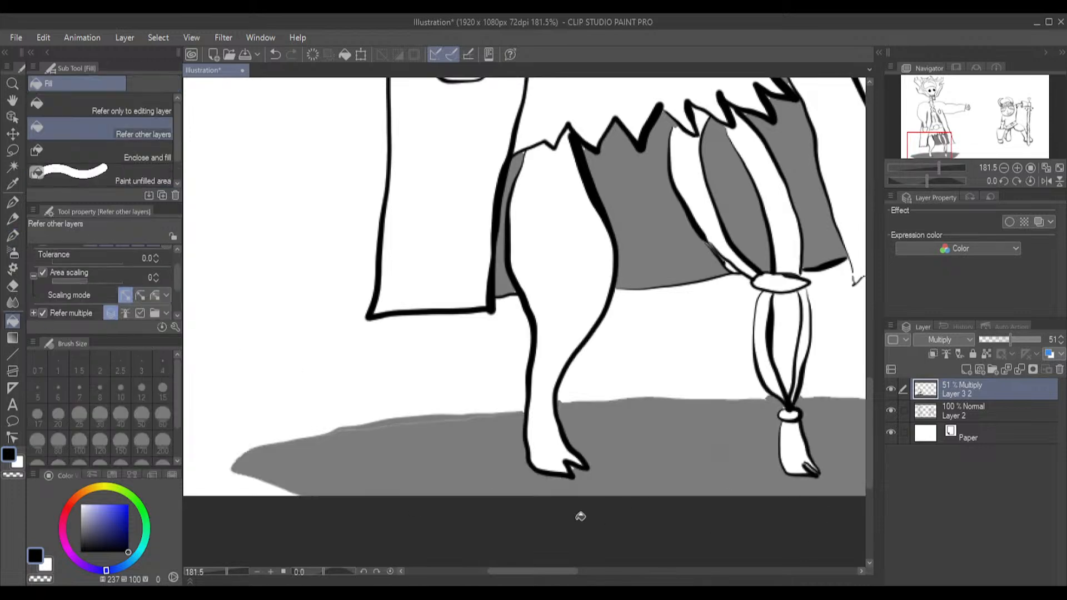
pyautogui.moveTo(526, 575); pyautogui.dragTo(585, 572)
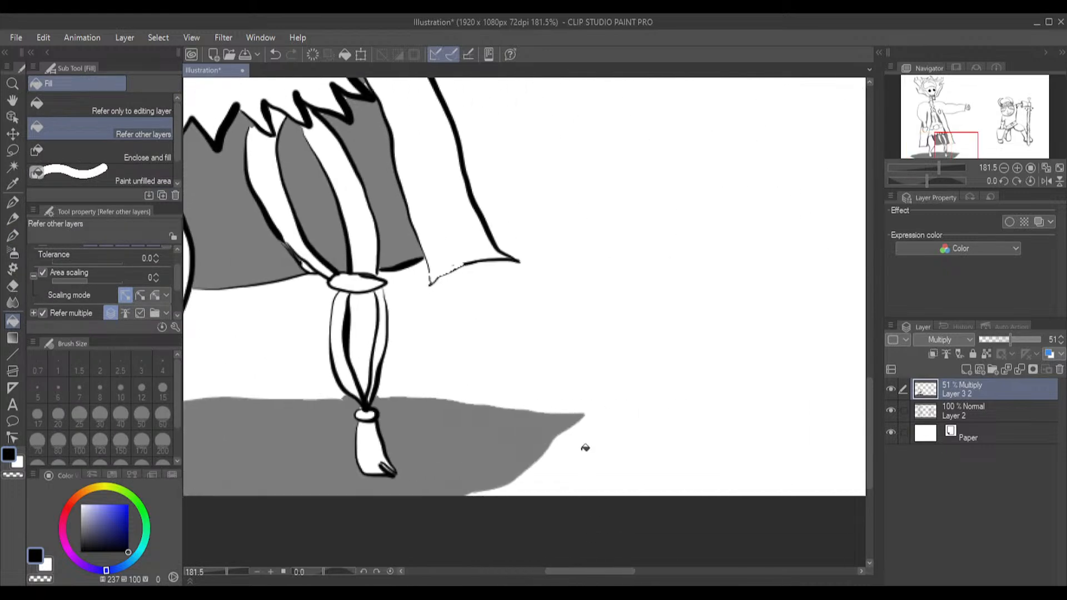
# Outline a ground shadow between the horned-helmet warrior's two feet and a thin one around the underside of the lowered fist
pyautogui.scroll(-5, 592, 404)
pyautogui.scroll(-2, 593, 404)
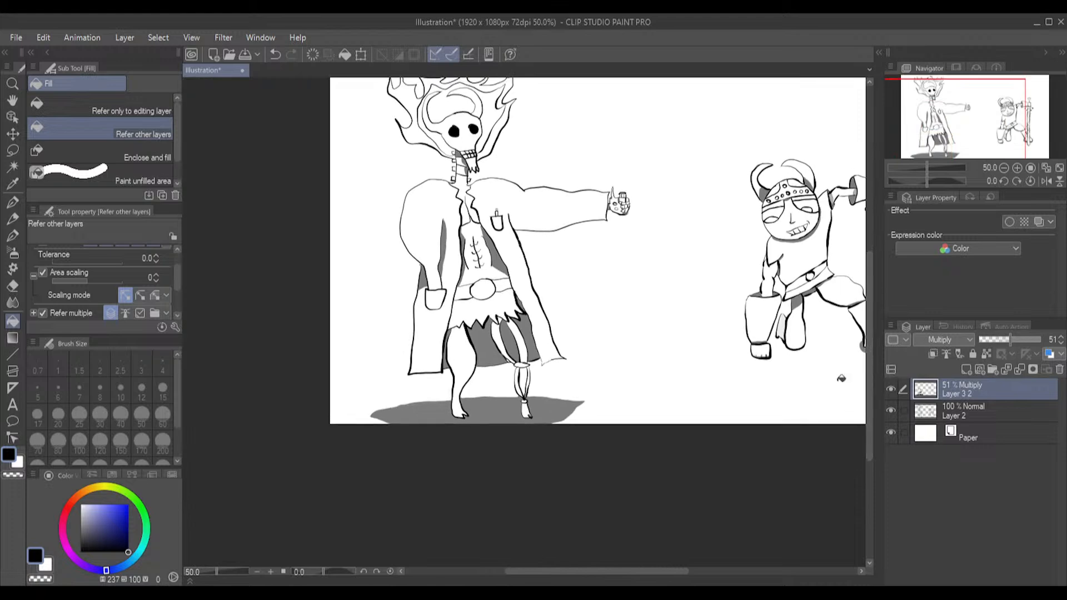
pyautogui.moveTo(624, 568); pyautogui.dragTo(687, 564)
pyautogui.scroll(3, 622, 371)
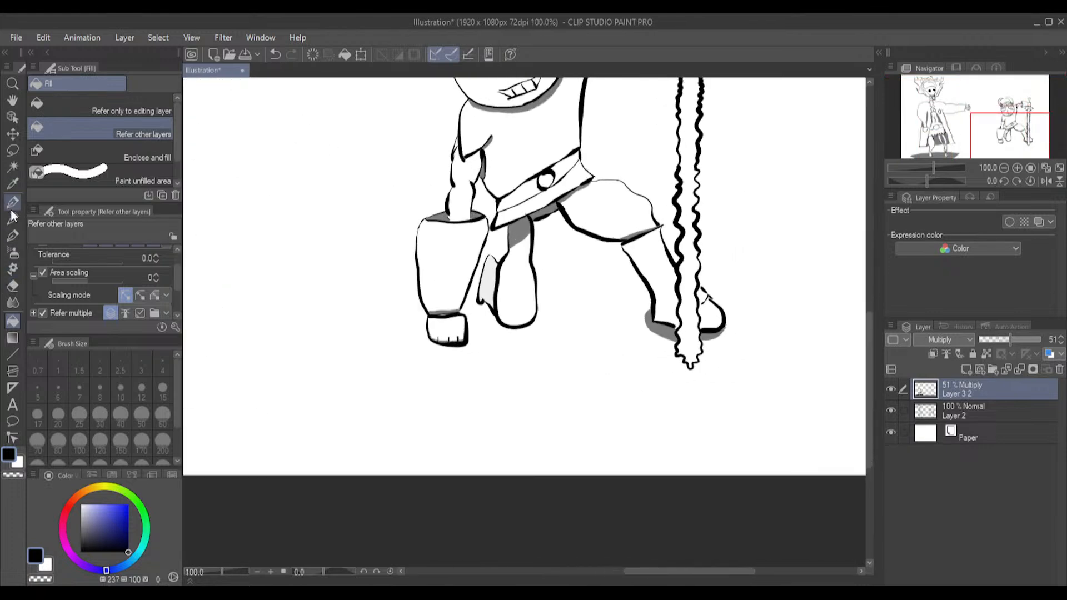
pyautogui.click(12, 235)
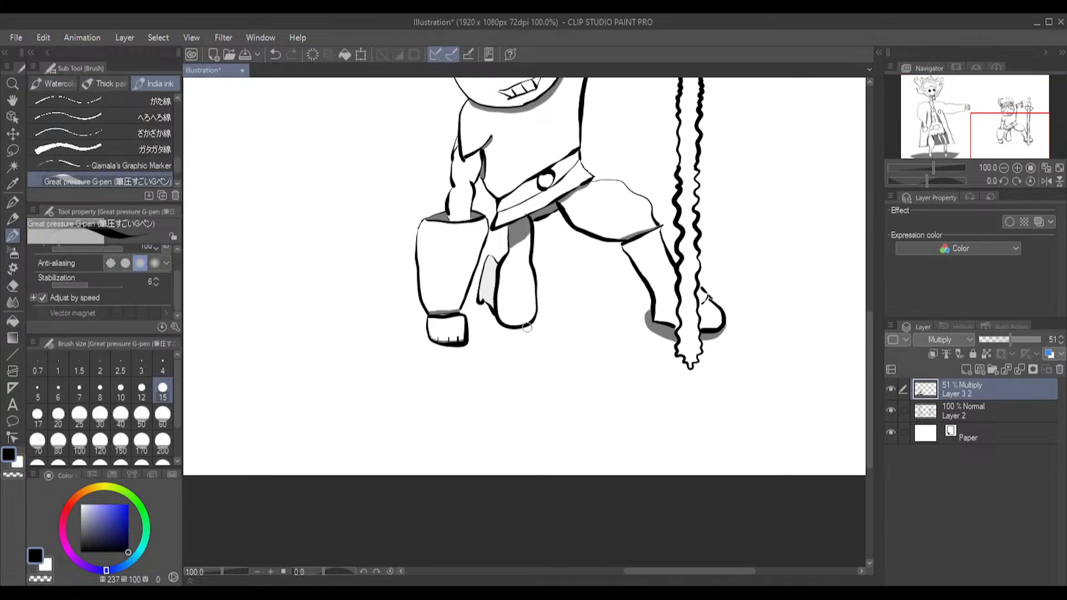
pyautogui.moveTo(537, 271)
pyautogui.mouseDown()
pyautogui.moveTo(565, 290)
pyautogui.moveTo(657, 309)
pyautogui.mouseUp()
pyautogui.moveTo(675, 346)
pyautogui.mouseDown()
pyautogui.moveTo(493, 336)
pyautogui.moveTo(478, 300)
pyautogui.mouseUp()
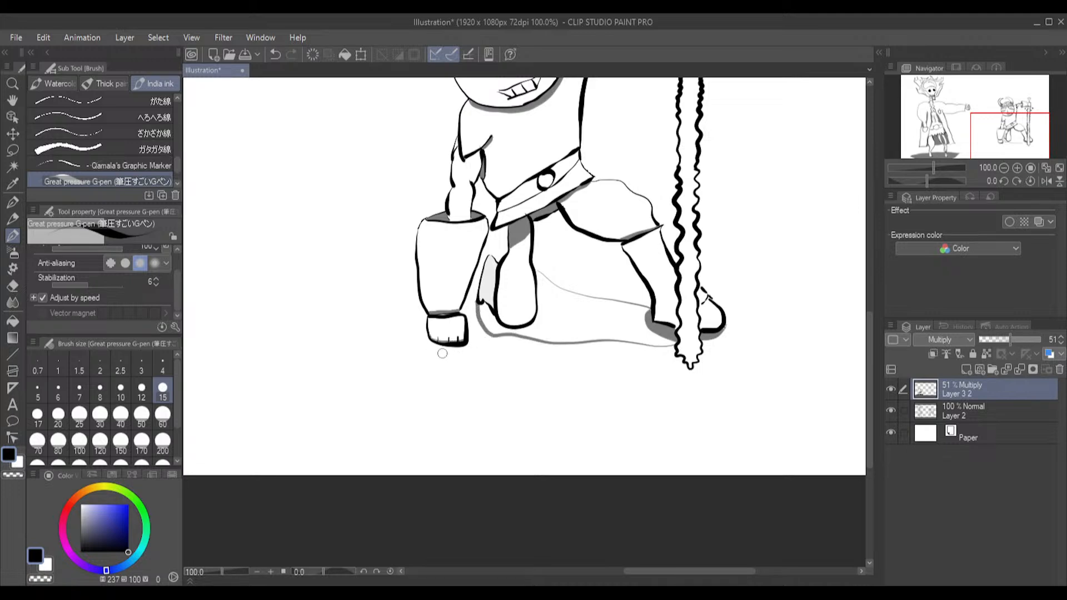
pyautogui.moveTo(470, 341)
pyautogui.mouseDown()
pyautogui.moveTo(455, 355)
pyautogui.moveTo(434, 353)
pyautogui.moveTo(425, 338)
pyautogui.mouseUp()
pyautogui.moveTo(710, 300); pyautogui.dragTo(755, 252)
pyautogui.moveTo(650, 303); pyautogui.dragTo(626, 269)
pyautogui.hotkey('ctrl', 'z')
pyautogui.hotkey('ctrl', 'z')
# Outline a thin shadow on the warrior's shin beside the sword and fill it along with the shadows between the feet and under the fist
pyautogui.moveTo(673, 294); pyautogui.dragTo(671, 272)
pyautogui.click(12, 321)
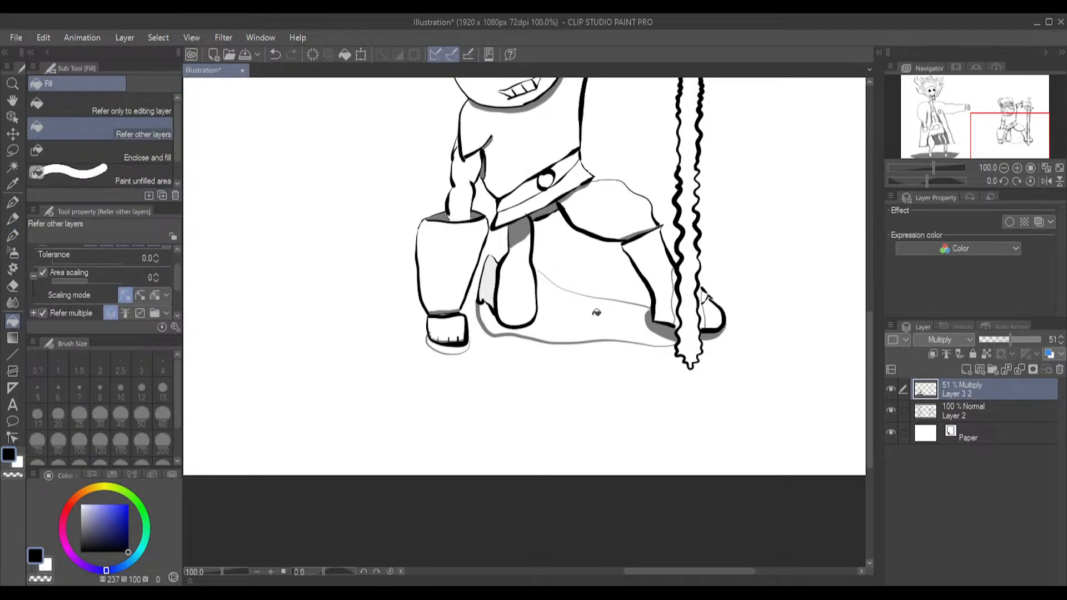
pyautogui.click(606, 307)
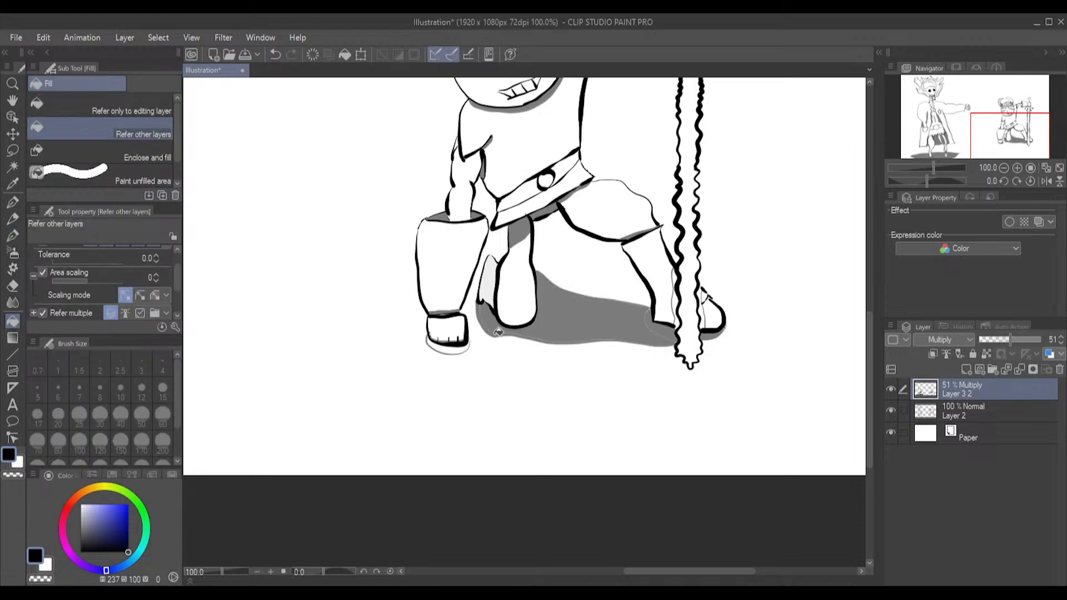
pyautogui.click(442, 351)
pyautogui.click(676, 305)
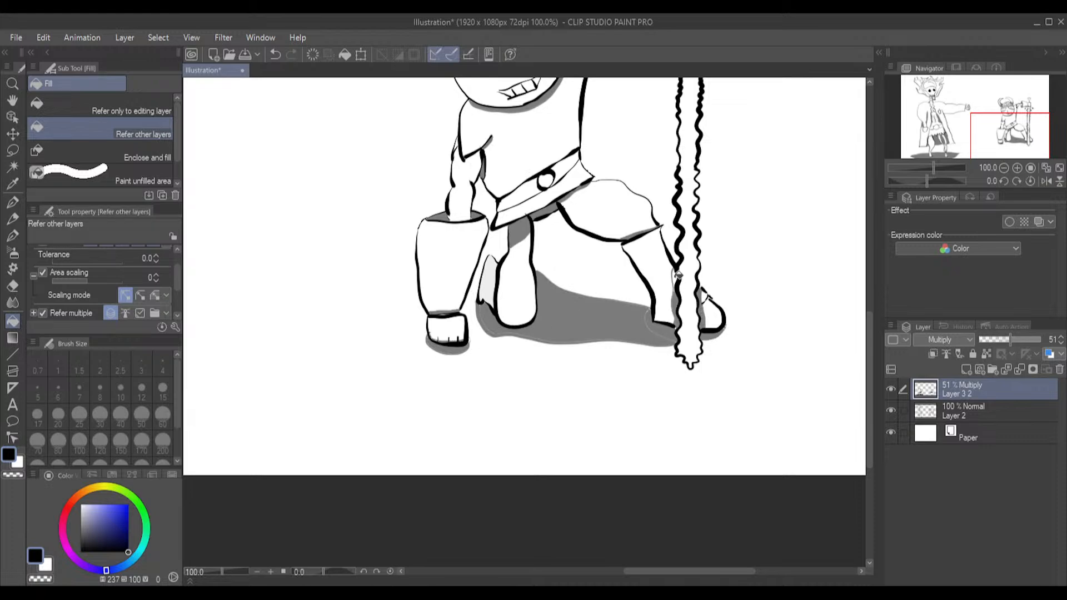
# Fill the thin unfilled gaps left along the outlines inside the warrior's ground shadow and in the shin shadow
pyautogui.scroll(6, 677, 286)
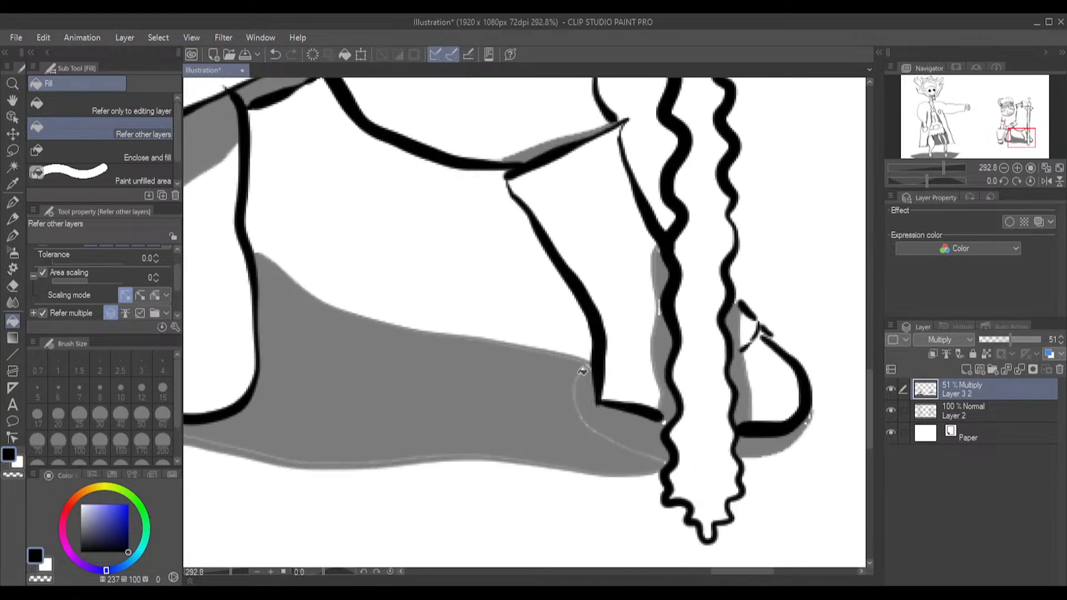
pyautogui.moveTo(577, 390)
pyautogui.mouseDown()
pyautogui.moveTo(598, 433)
pyautogui.moveTo(618, 442)
pyautogui.mouseUp()
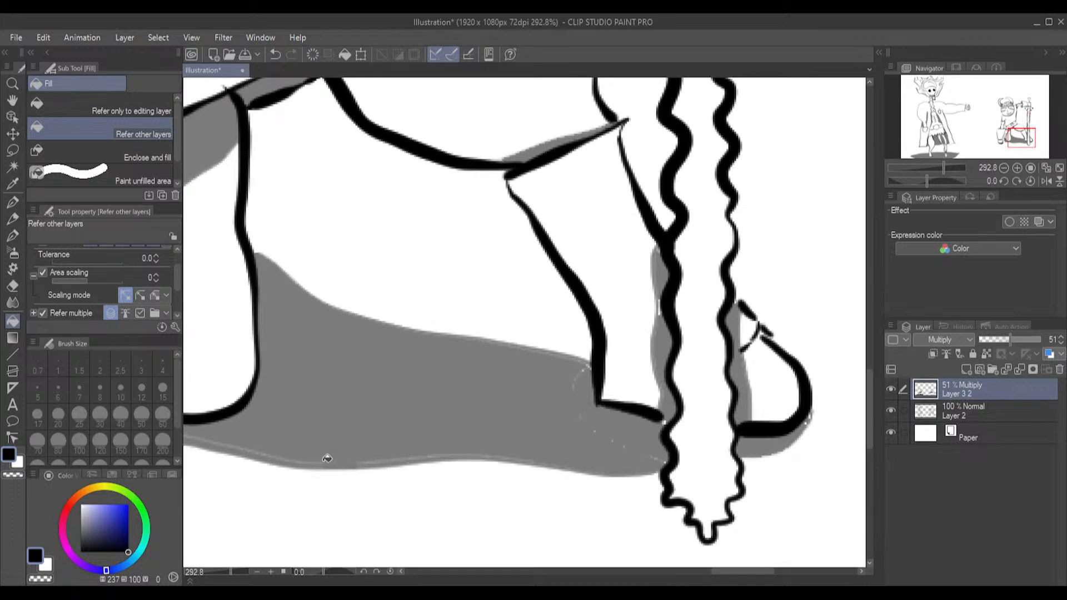
pyautogui.click(298, 455)
pyautogui.click(658, 309)
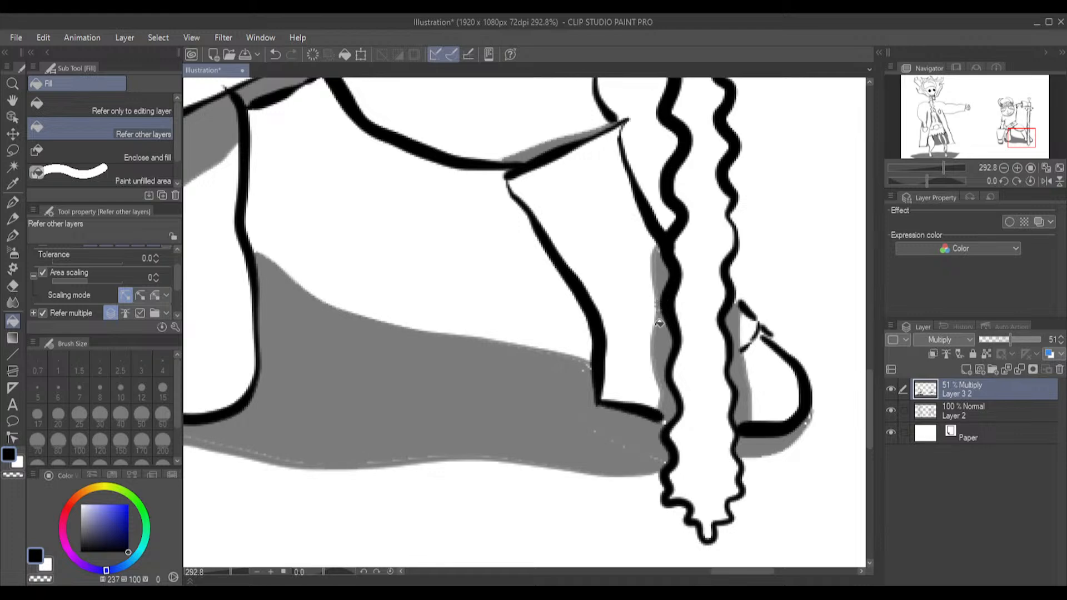
pyautogui.scroll(-8, 661, 321)
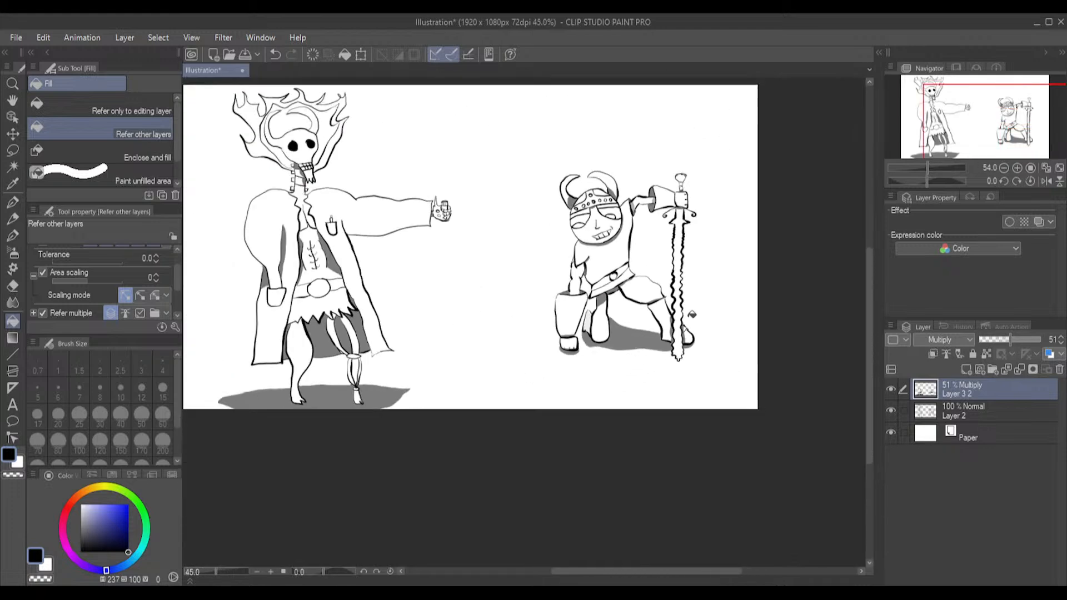
pyautogui.moveTo(674, 581); pyautogui.dragTo(645, 582)
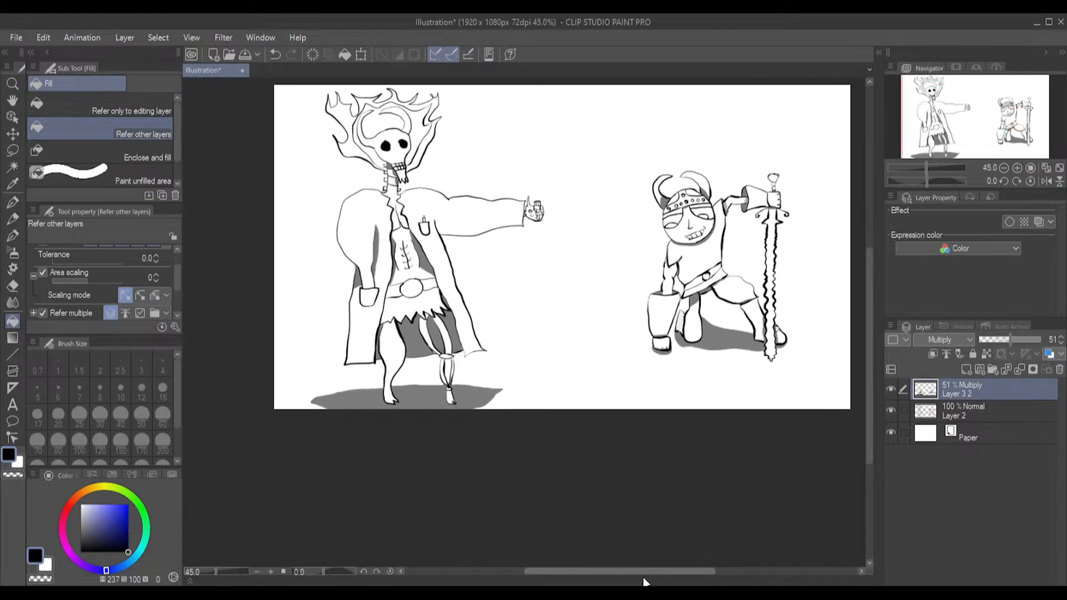
pyautogui.scroll(2, 588, 317)
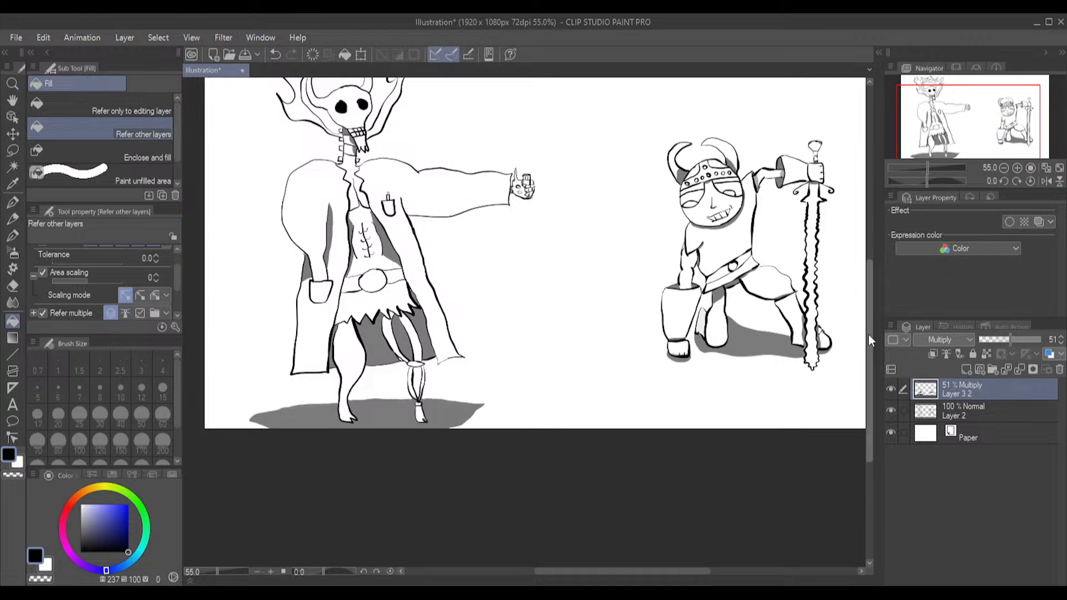
pyautogui.moveTo(868, 333); pyautogui.dragTo(872, 299)
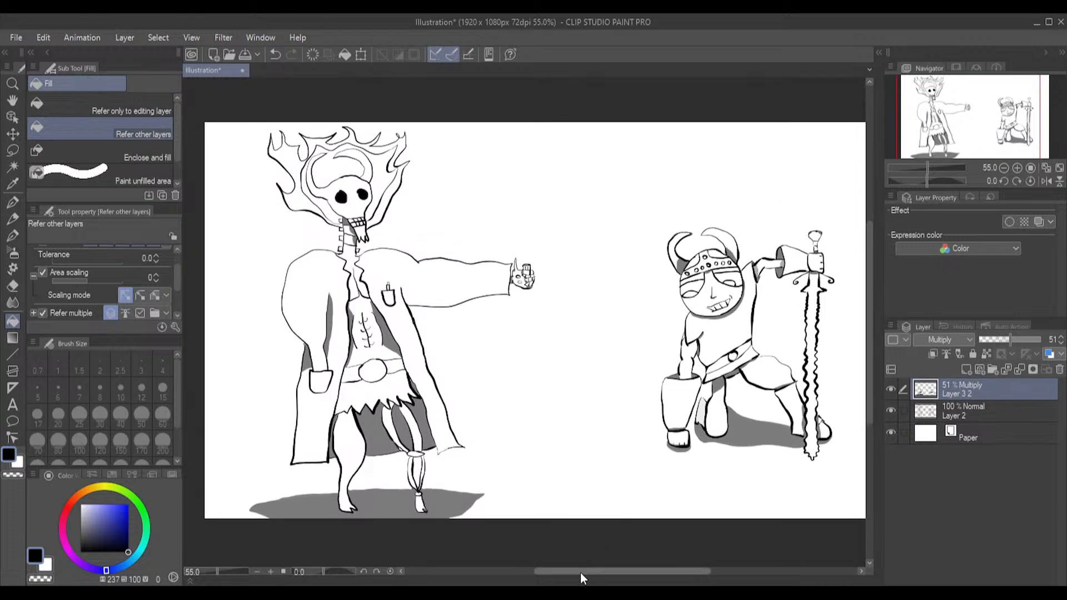
pyautogui.moveTo(582, 578); pyautogui.dragTo(598, 578)
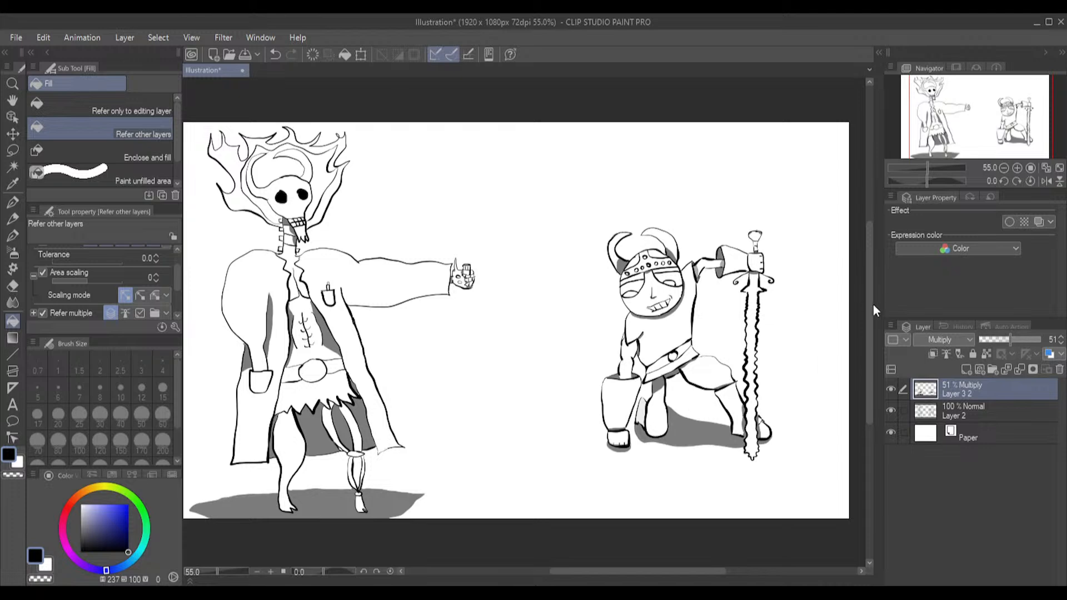
pyautogui.scroll(1, 868, 303)
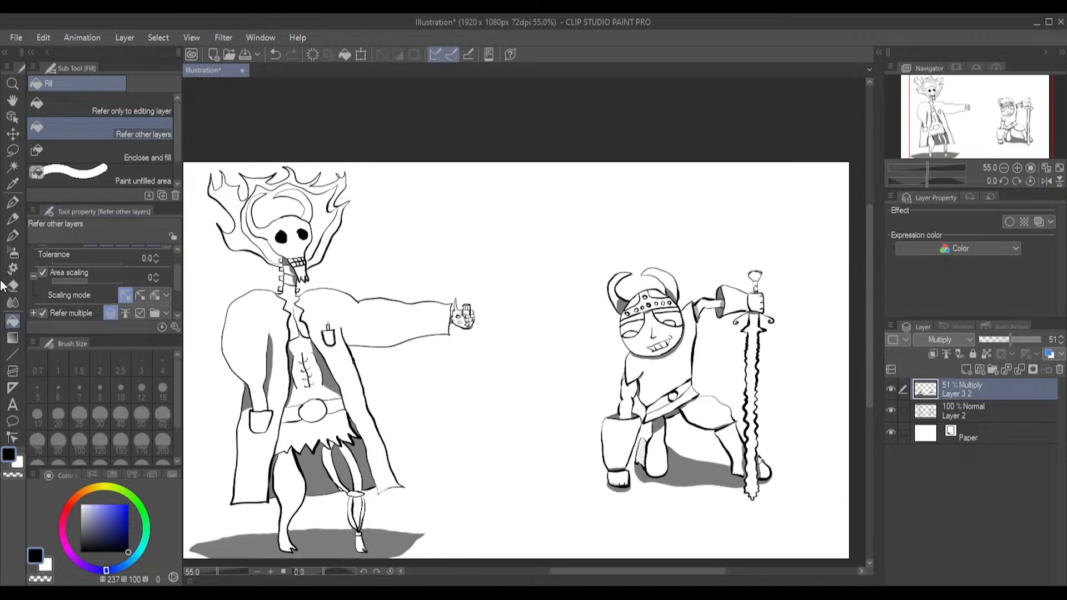
pyautogui.click(13, 405)
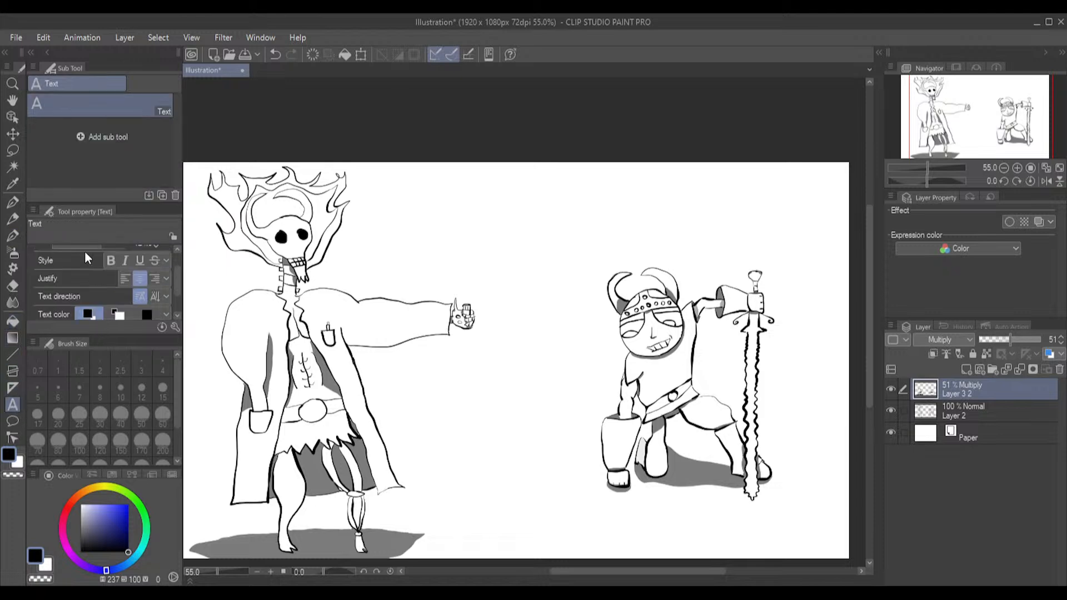
pyautogui.moveTo(179, 289); pyautogui.dragTo(180, 271)
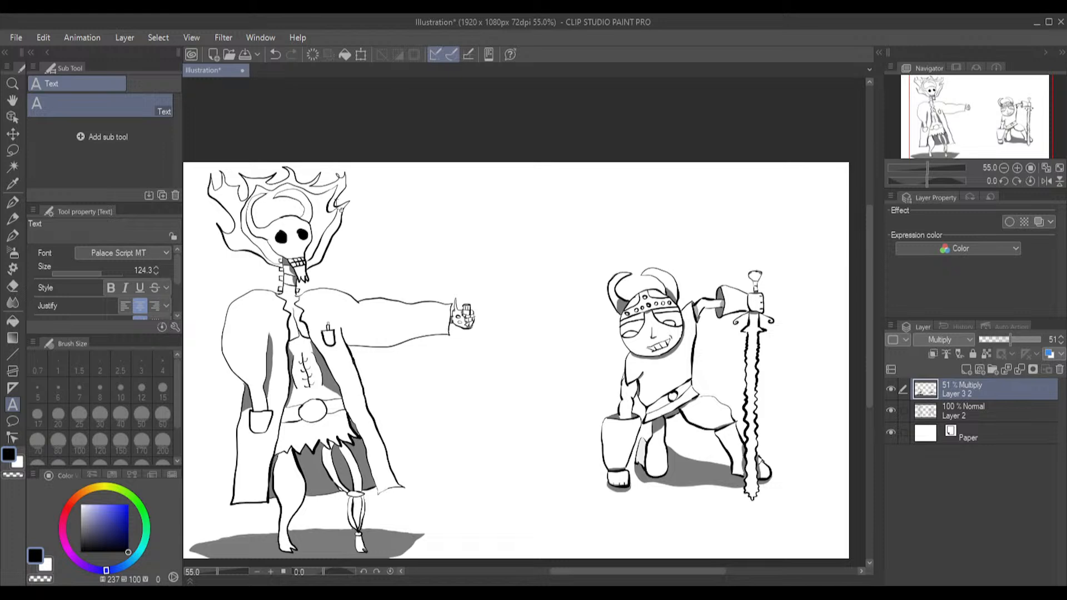
pyautogui.click(372, 213)
# Outline a small triangular shadow at the armpit of the skull-headed figure's outstretched sleeve and fill it
pyautogui.scroll(3, 356, 348)
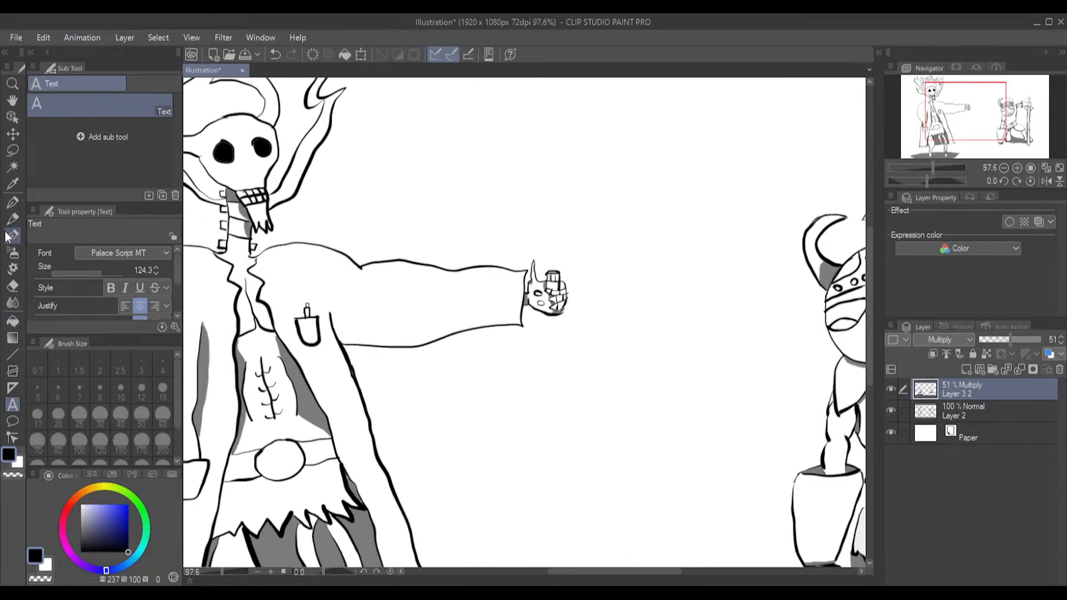
pyautogui.click(12, 235)
pyautogui.moveTo(330, 311); pyautogui.dragTo(354, 343)
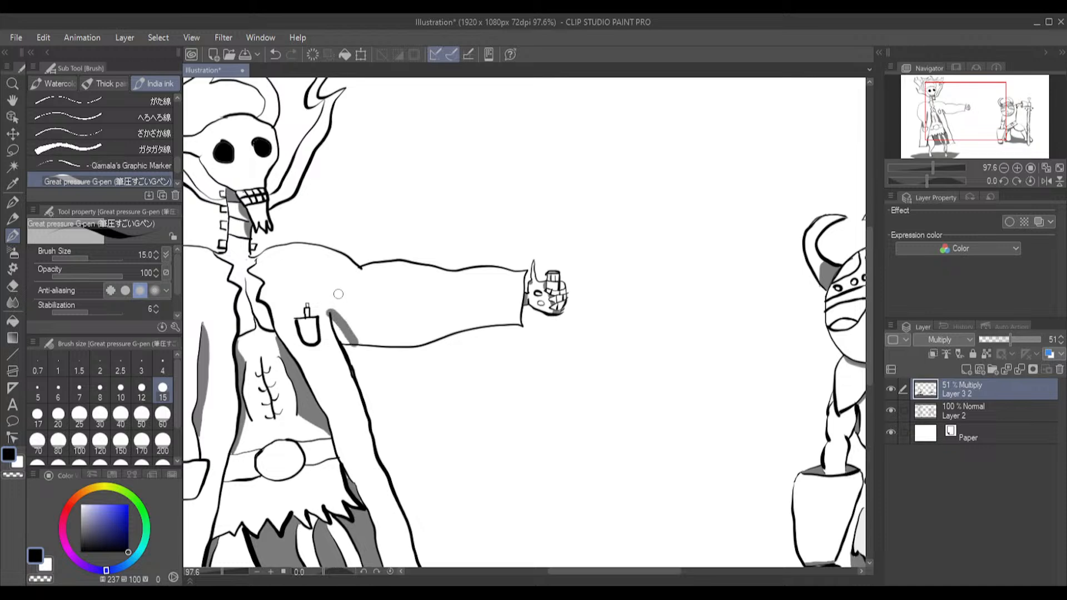
pyautogui.hotkey('ctrl', 'z')
pyautogui.moveTo(331, 314); pyautogui.dragTo(356, 345)
pyautogui.click(13, 322)
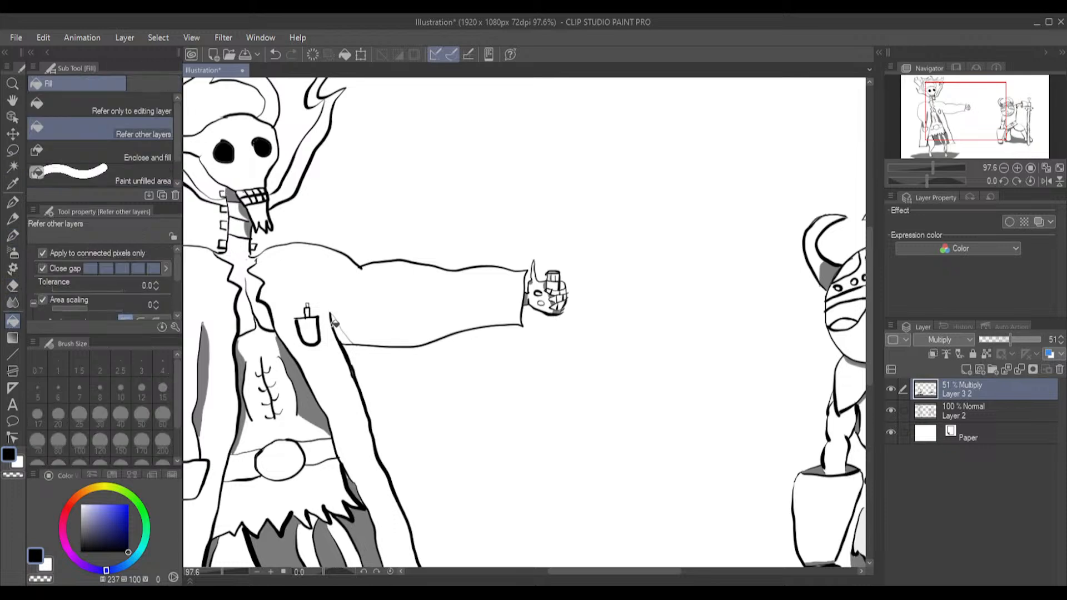
pyautogui.click(340, 332)
pyautogui.scroll(-2, 305, 209)
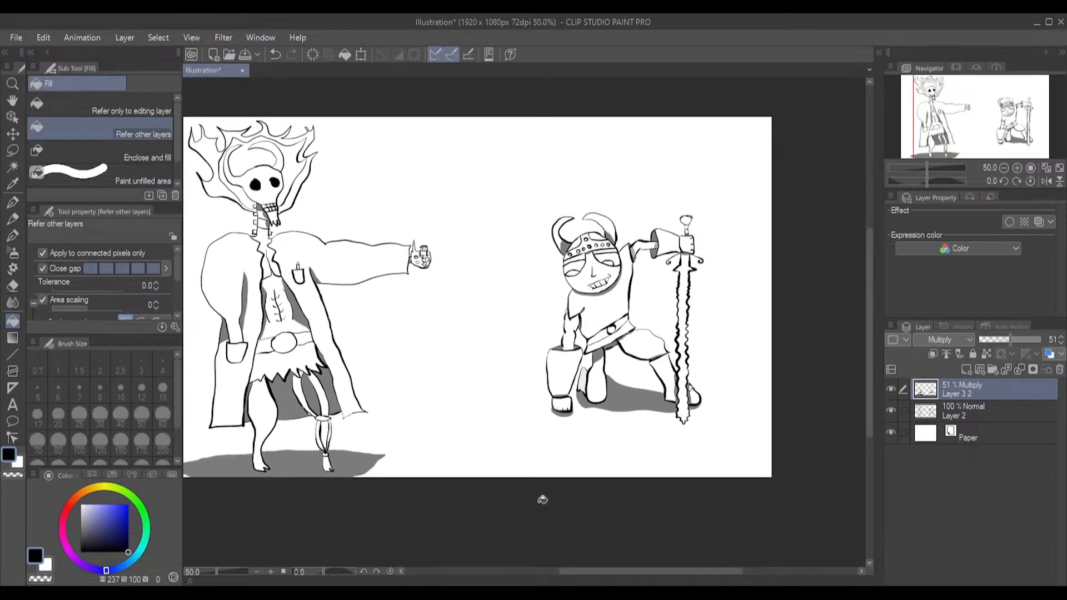
# Add the caption "Timilson" in Old English Text MT above the horned-helmet warrior
pyautogui.moveTo(617, 572); pyautogui.dragTo(598, 573)
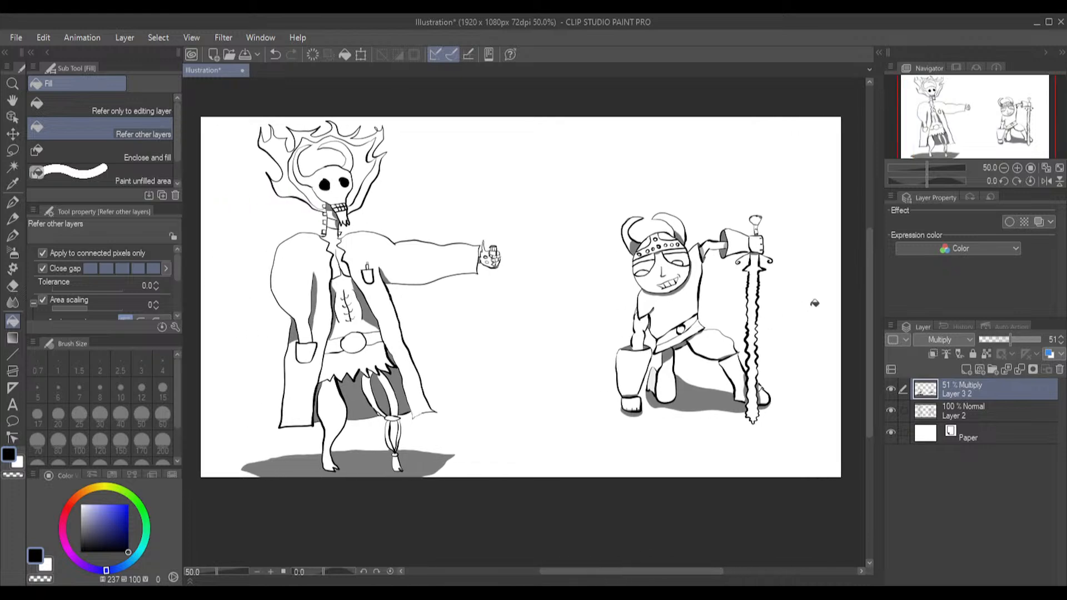
pyautogui.moveTo(868, 285); pyautogui.dragTo(862, 257)
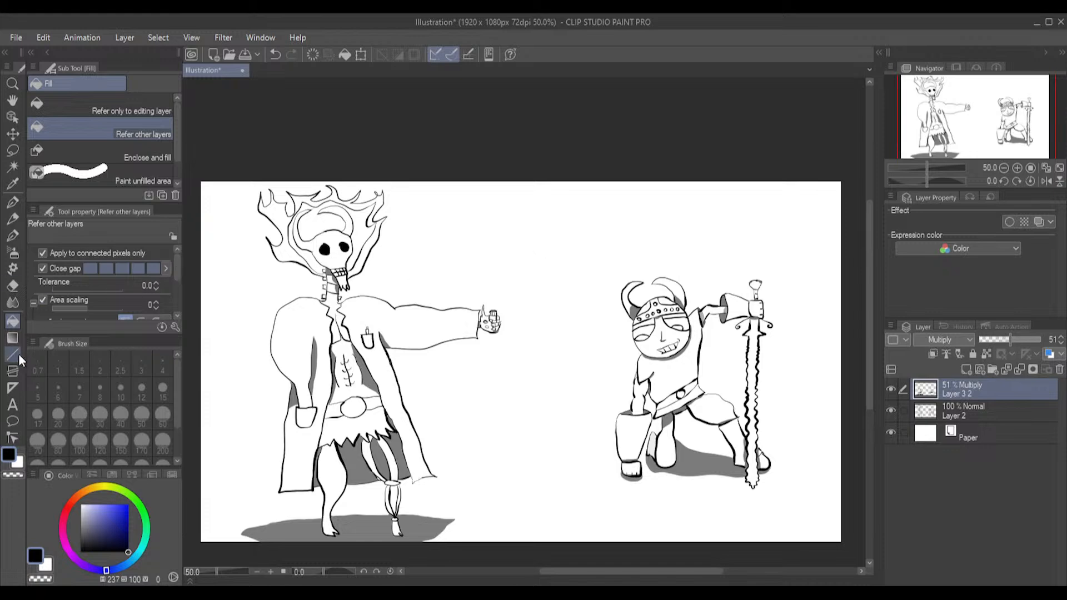
pyautogui.click(12, 404)
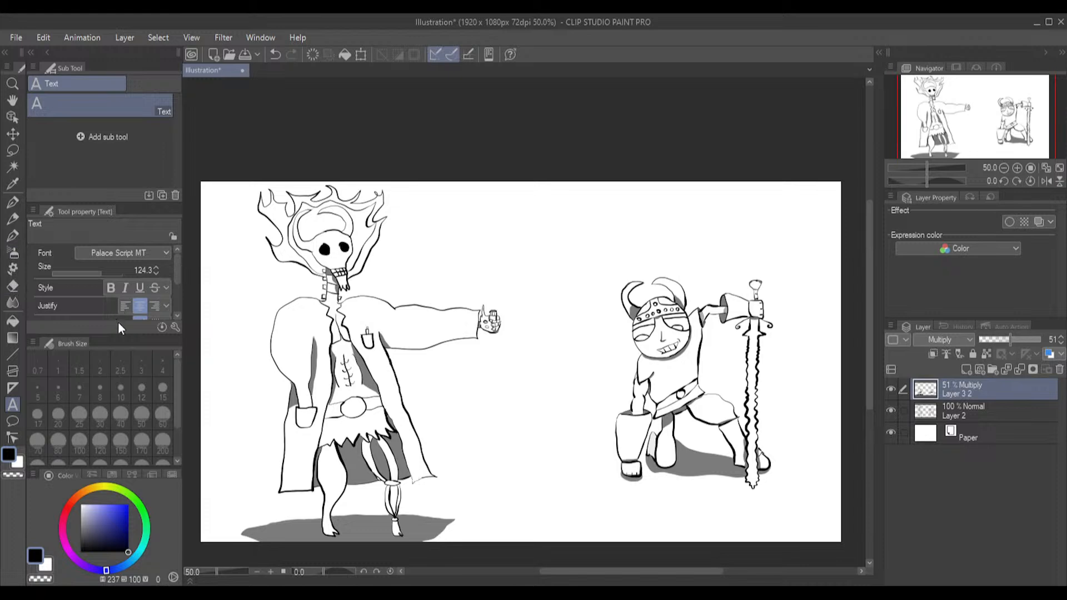
pyautogui.click(104, 296)
pyautogui.click(618, 215)
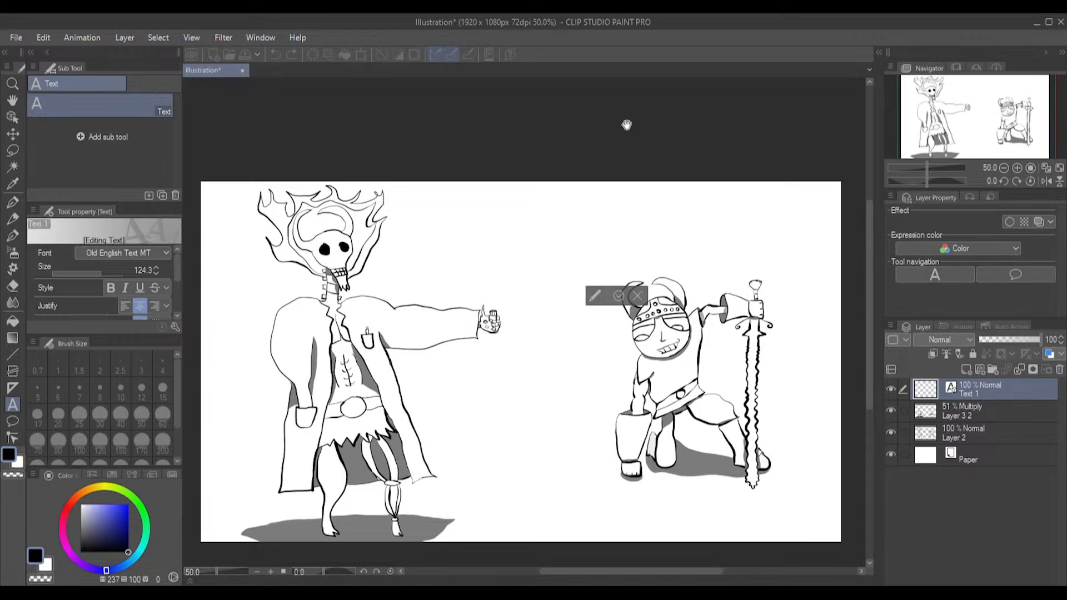
pyautogui.write('Tim')
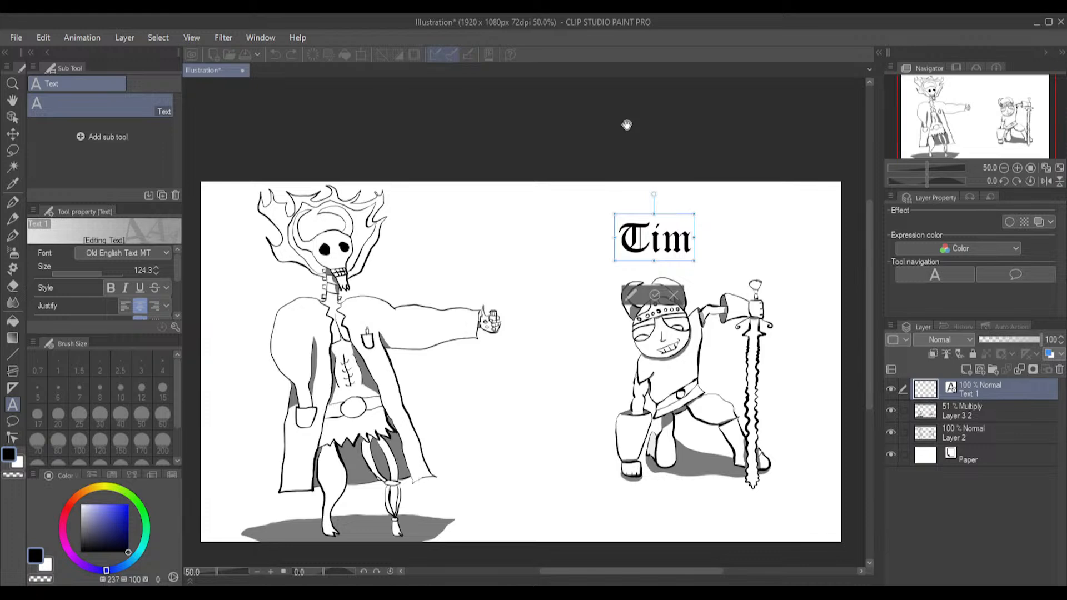
pyautogui.write('ilson')
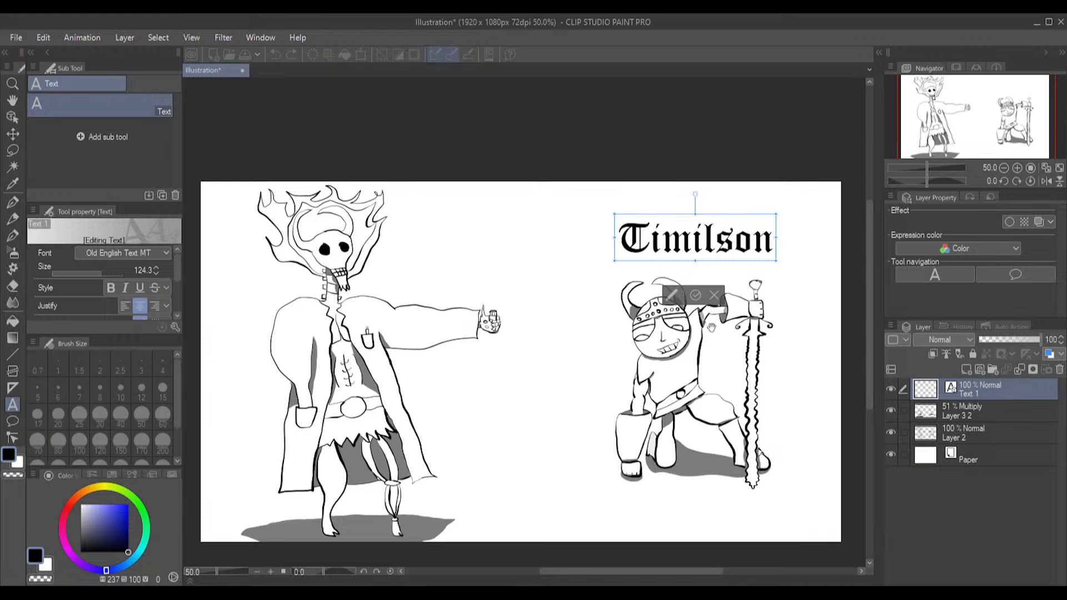
pyautogui.click(696, 296)
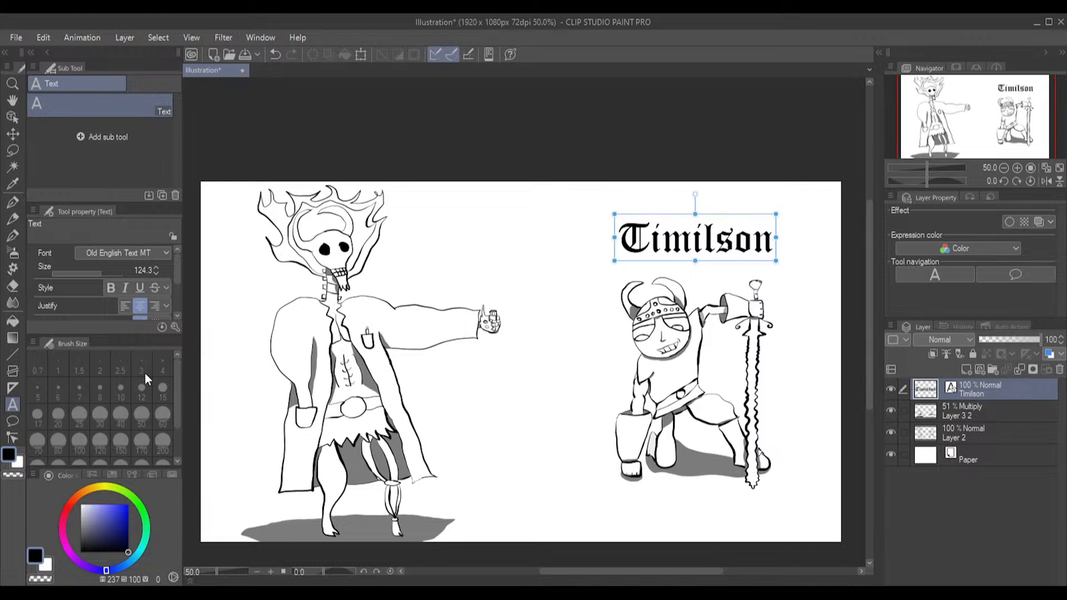
# Add the caption "Dr Felix Emur" in Palace Script MT above the skull-headed figure's outstretched arm and nudge it closer to the skull
pyautogui.click(128, 388)
pyautogui.click(392, 239)
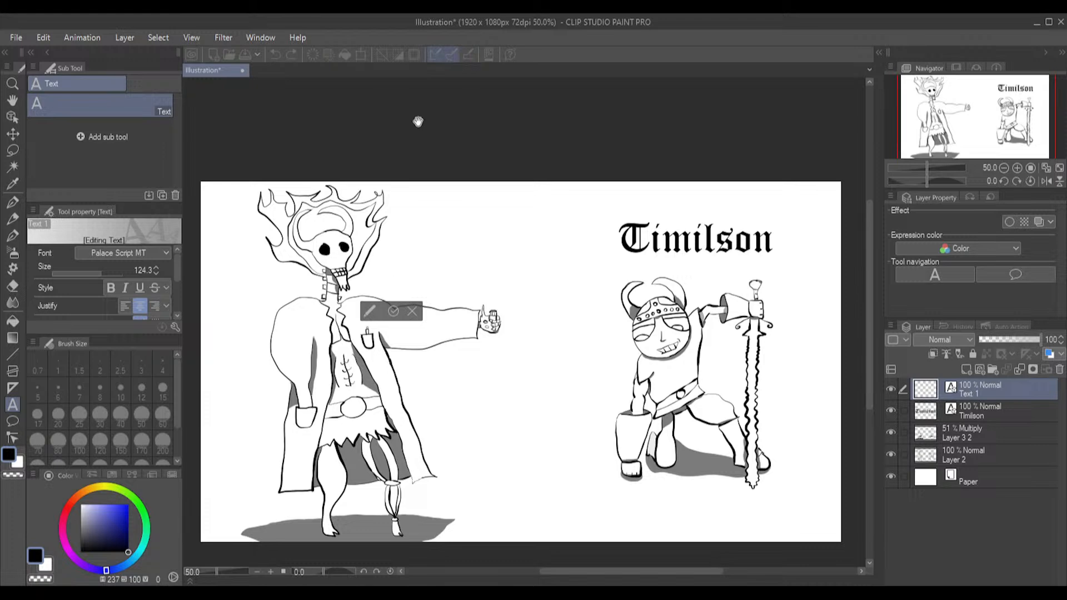
pyautogui.write('Dr')
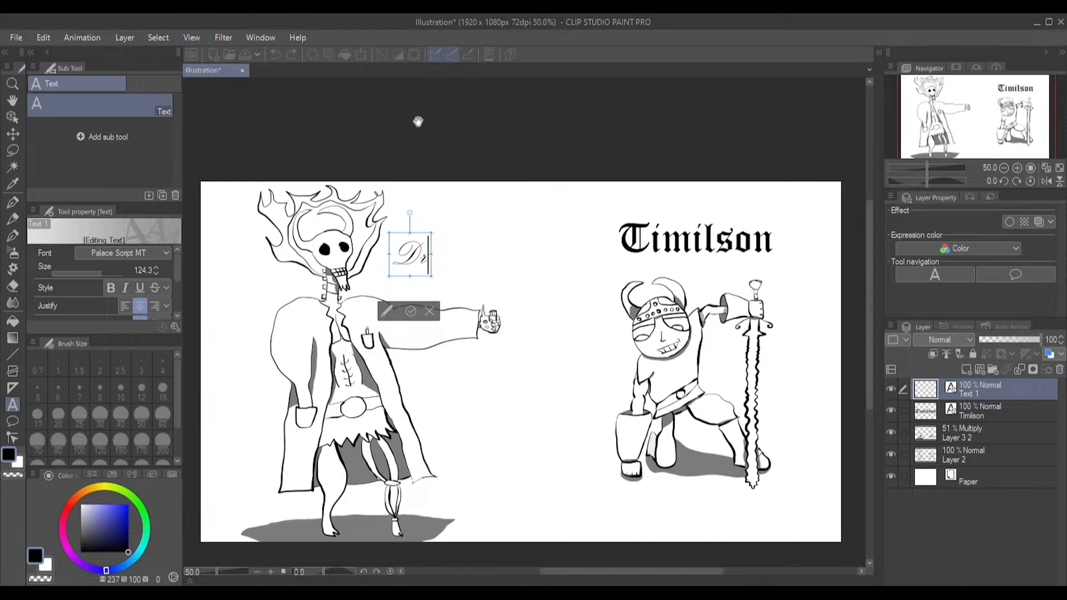
pyautogui.write('Felix Em')
pyautogui.write('ur')
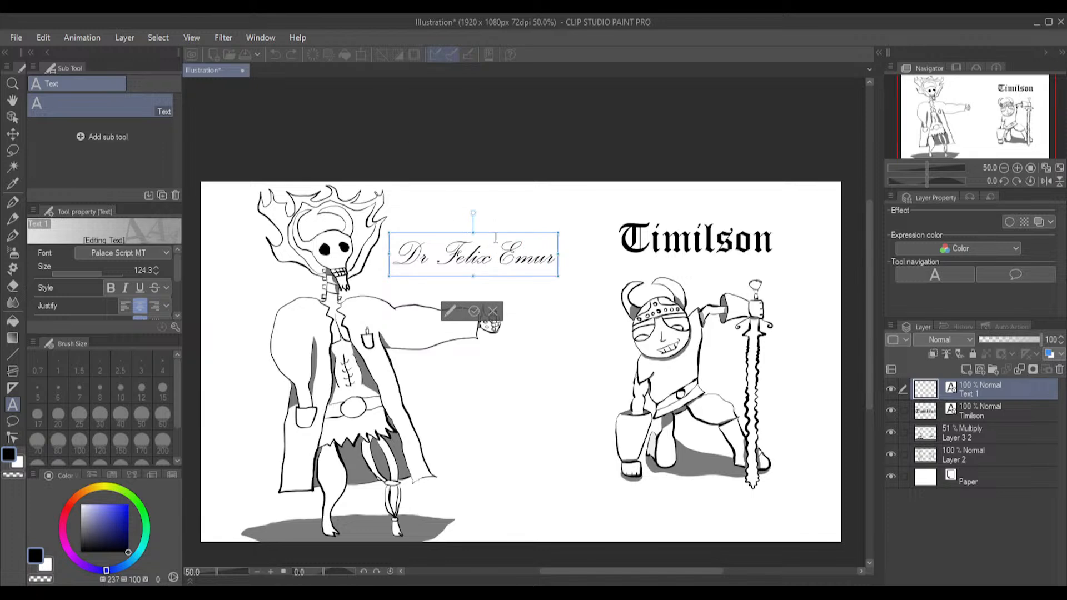
pyautogui.moveTo(498, 234); pyautogui.dragTo(477, 242)
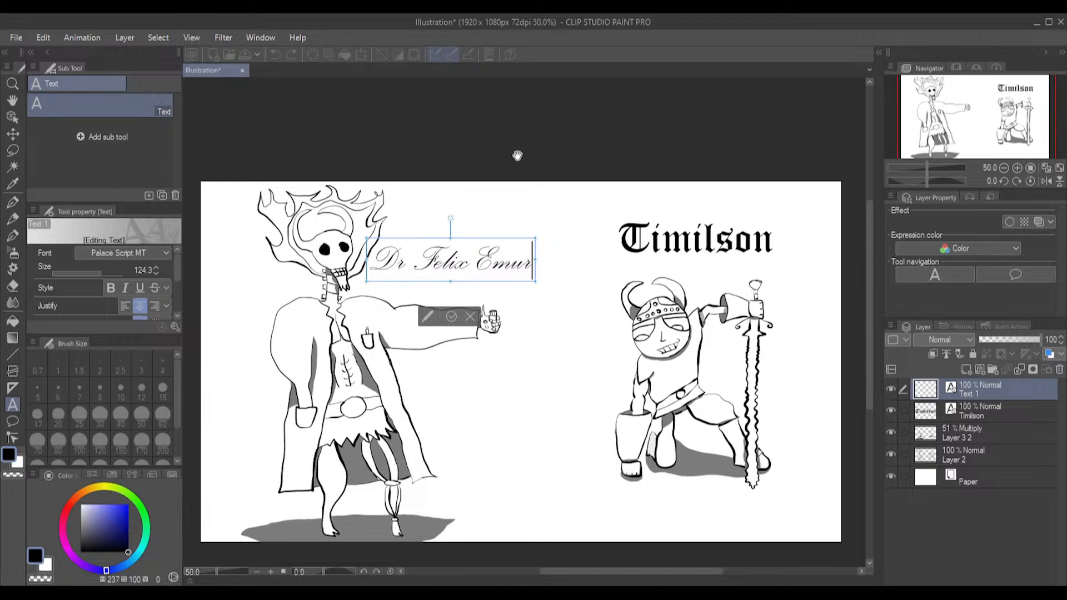
# Try underlining the skull-headed figure's caption, and remove the underline again
pyautogui.moveTo(532, 262); pyautogui.dragTo(369, 262)
pyautogui.click(143, 289)
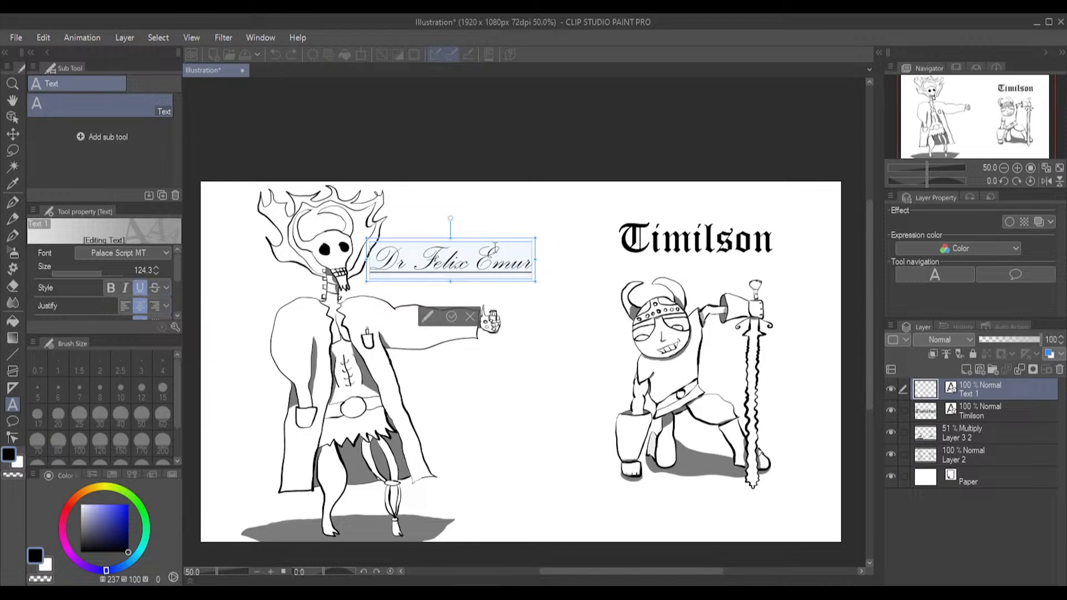
pyautogui.click(140, 287)
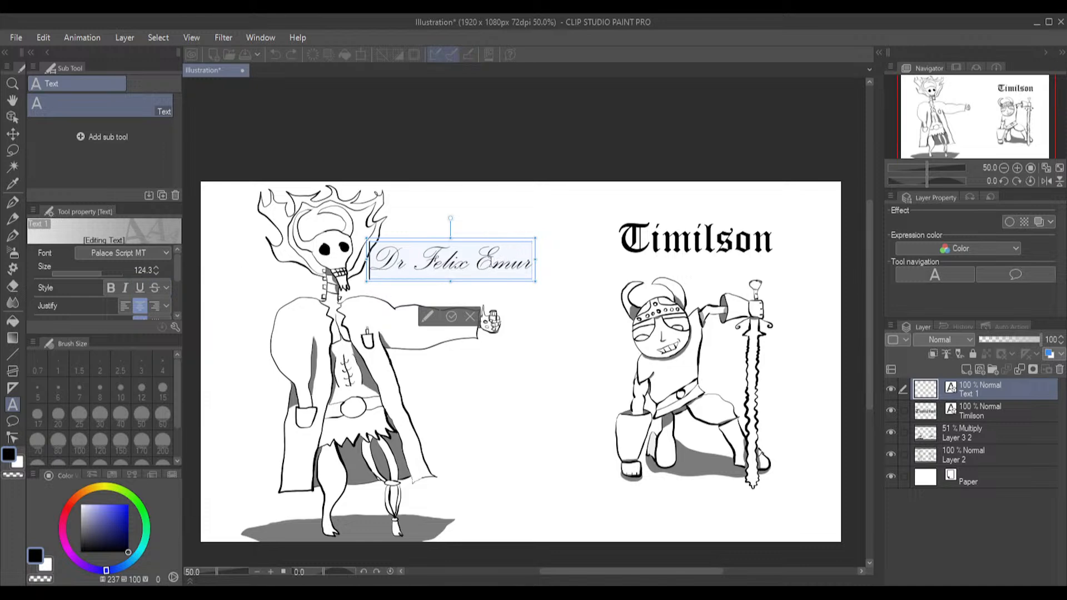
# Commit the skull-headed figure's caption and save the illustration as "Femur and Timilson"
pyautogui.click(451, 316)
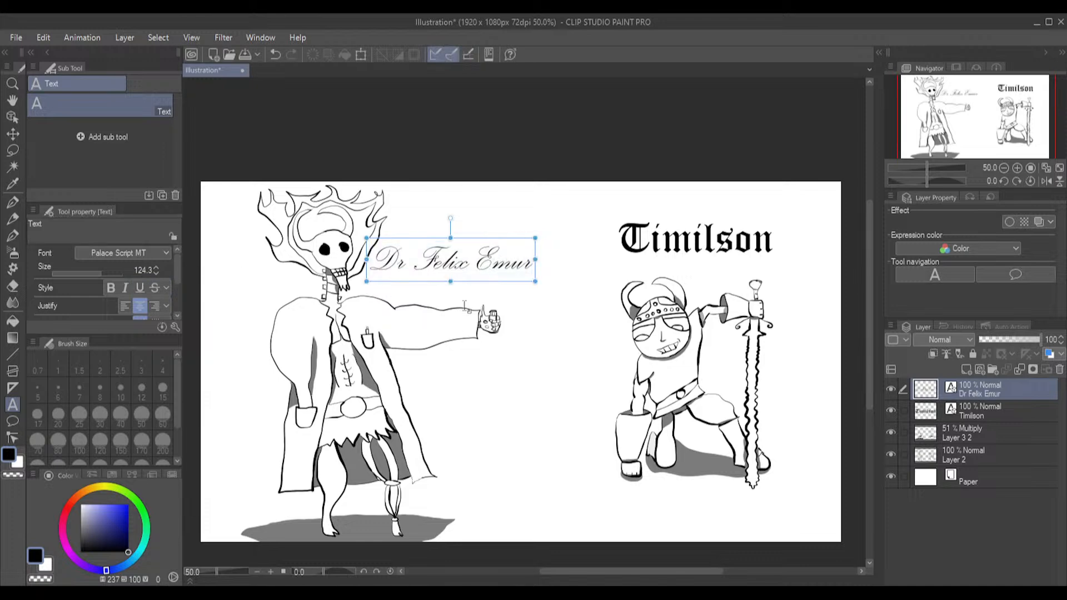
pyautogui.click(531, 132)
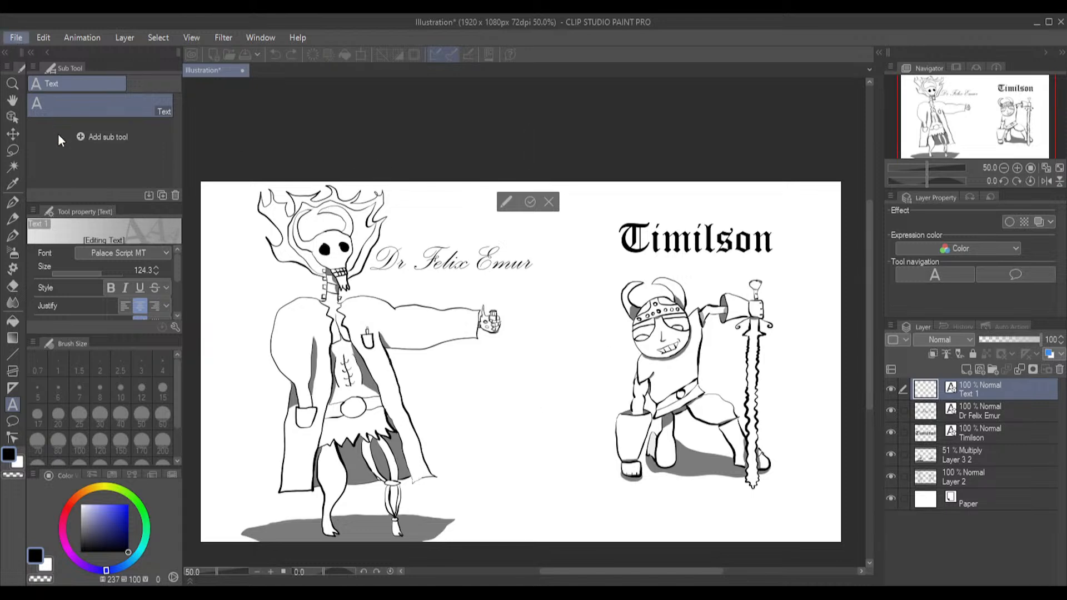
pyautogui.click(549, 206)
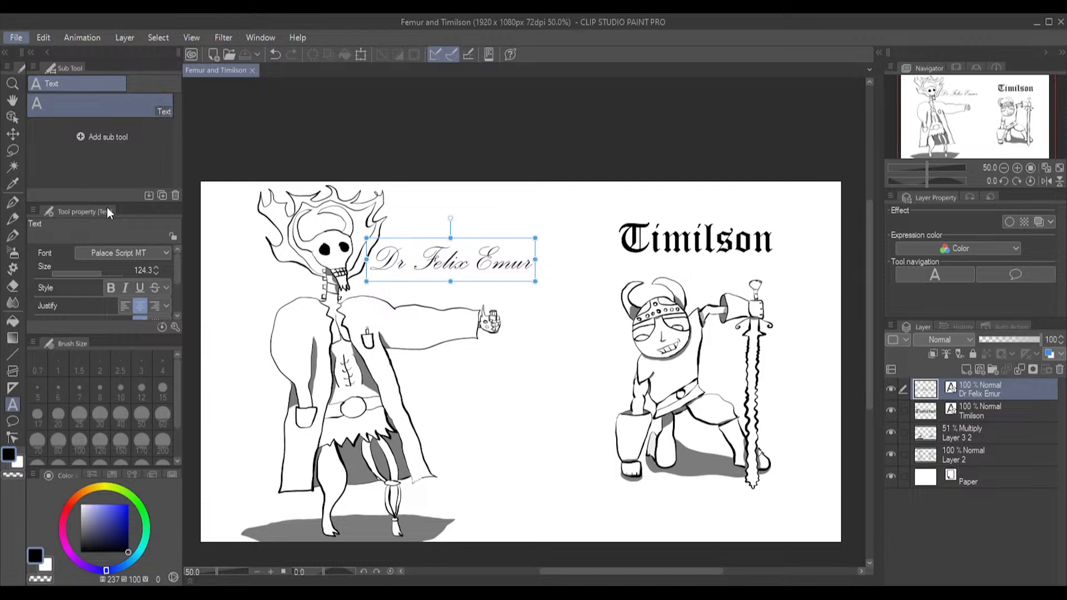
pyautogui.click(271, 227)
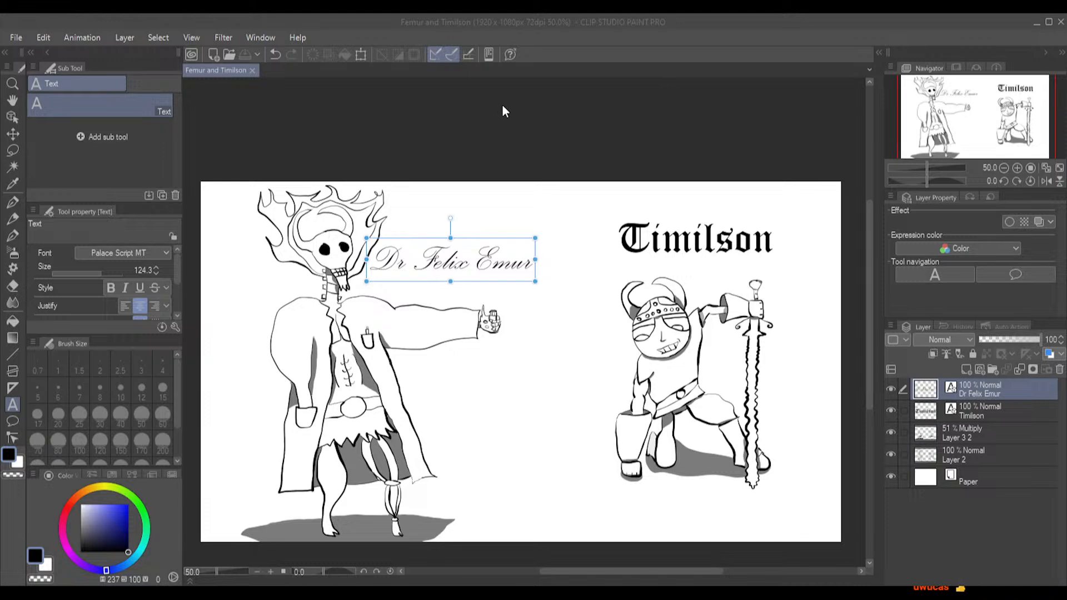
pyautogui.click(714, 189)
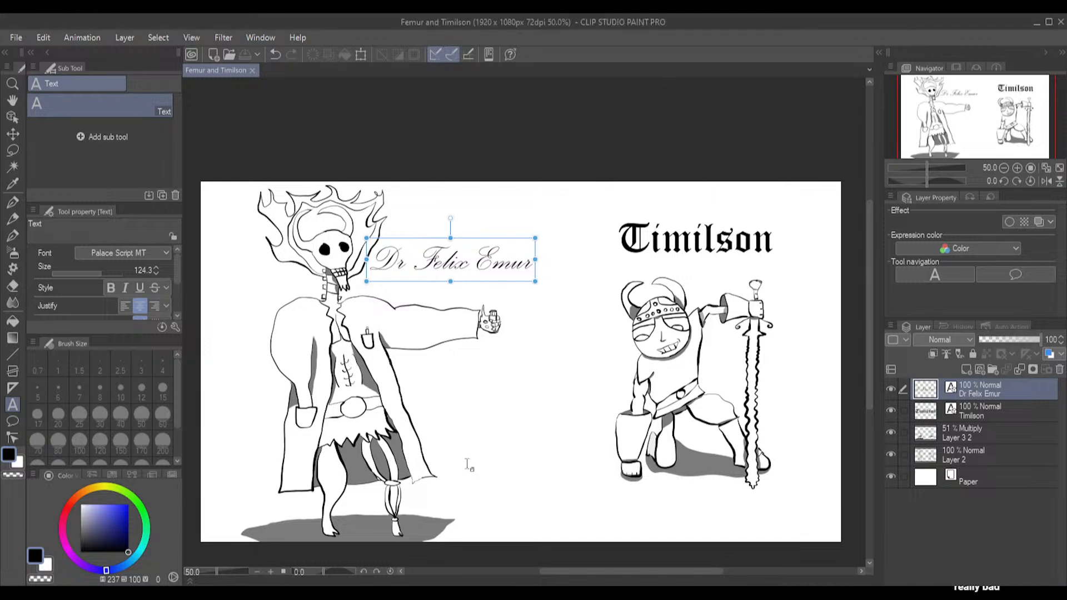
# Deselect the caption text by making the 51 % Multiply shadow layer active
pyautogui.click(559, 110)
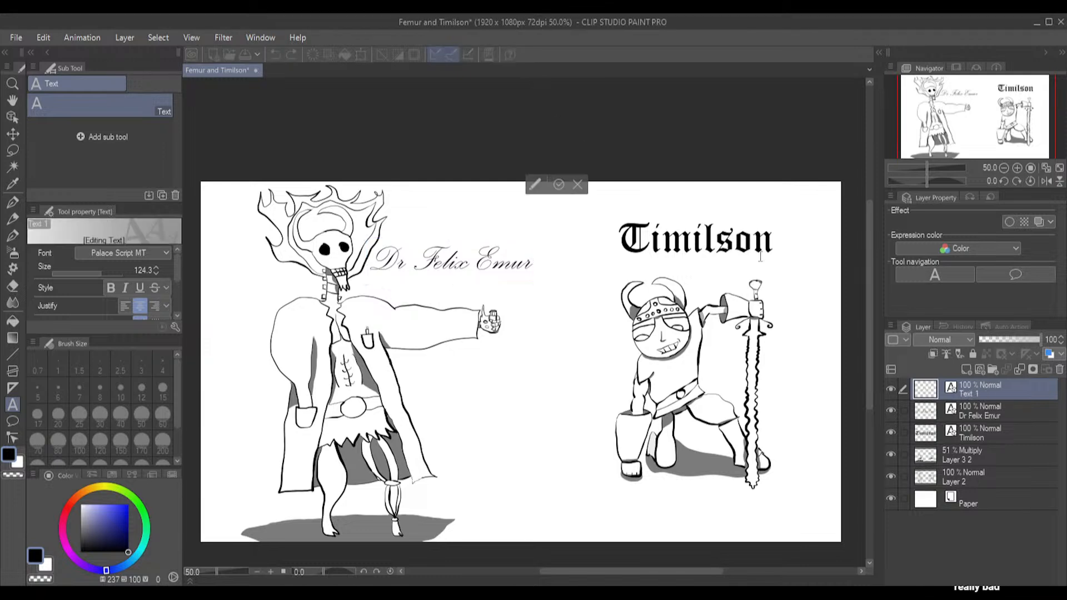
pyautogui.click(1013, 406)
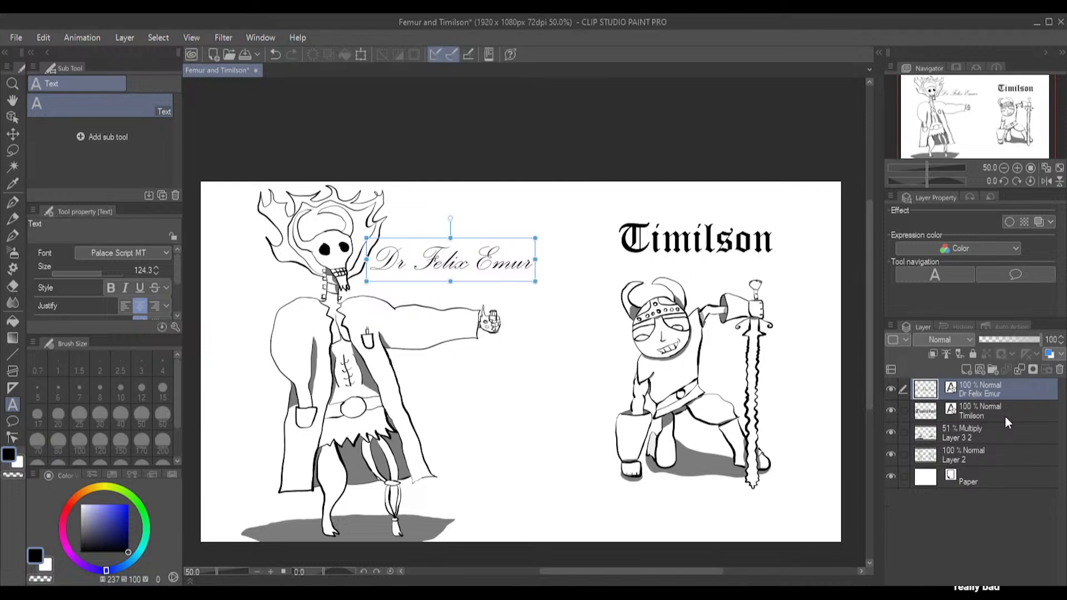
pyautogui.click(1000, 428)
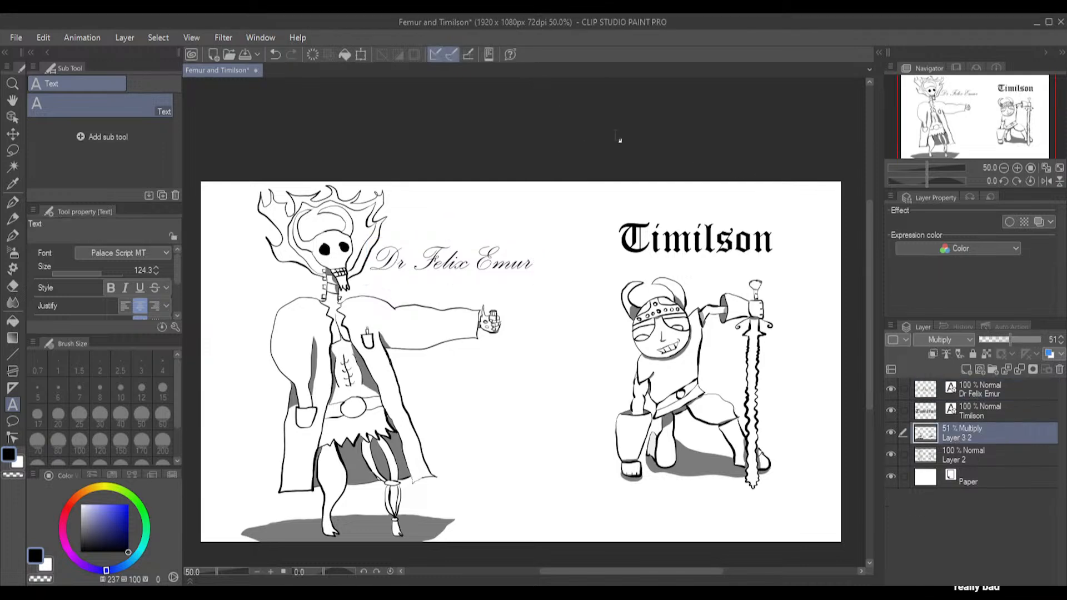
pyautogui.scroll(-1, 571, 167)
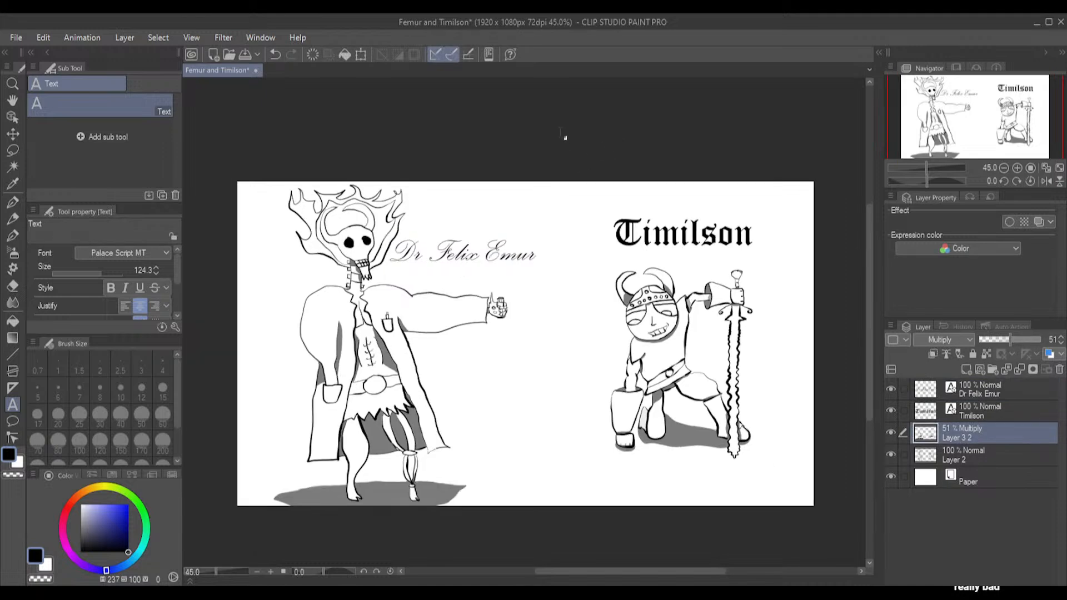
pyautogui.scroll(1, 565, 181)
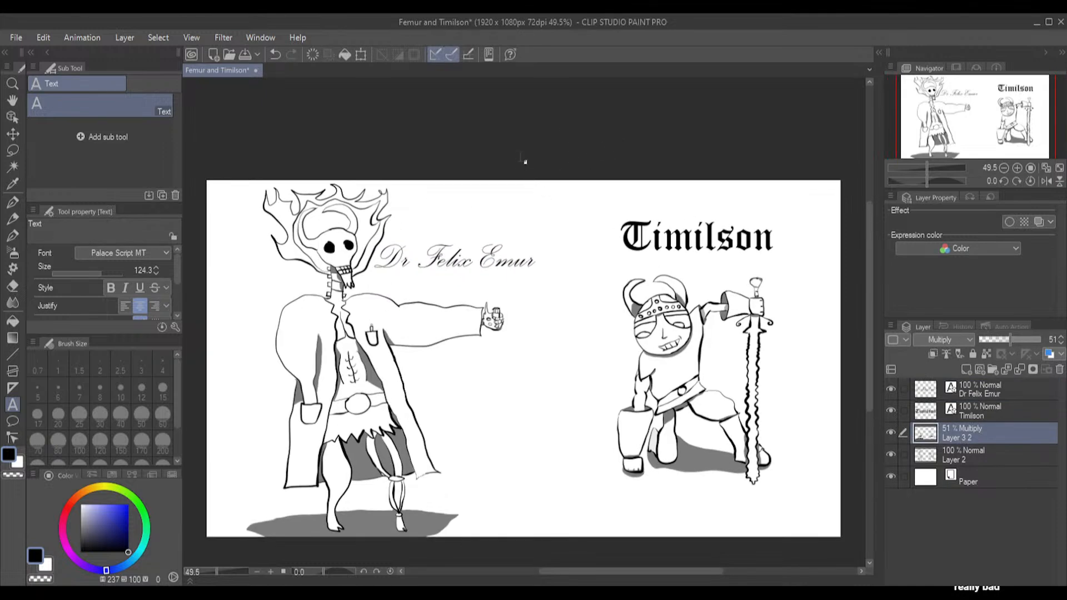